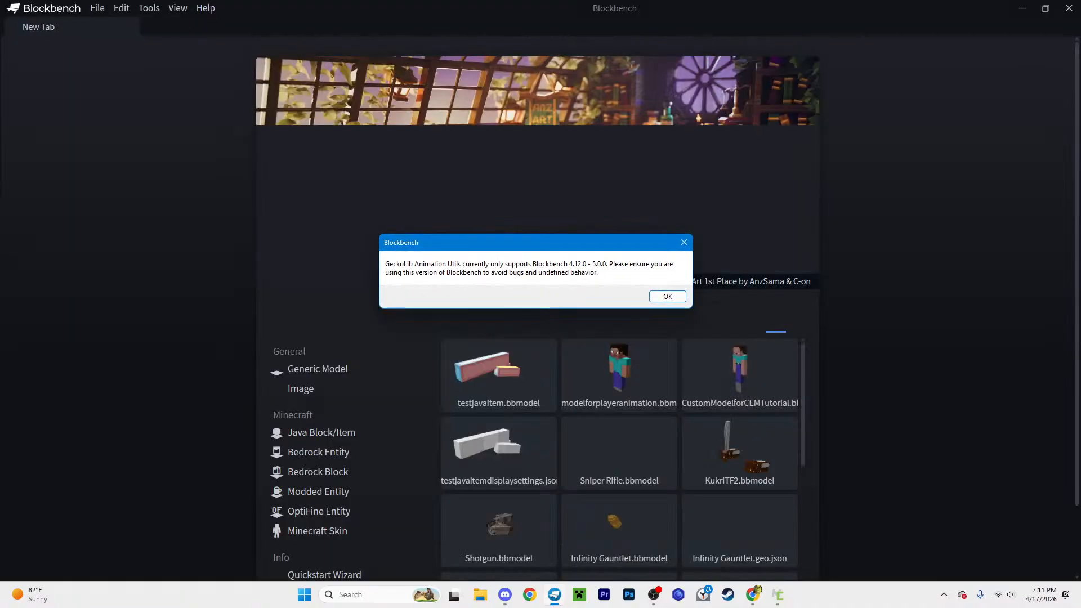
# Step: Dismiss the GeckoLib version warning and close the Blockbench 5.1 update announcement
pyautogui.click(676, 296)
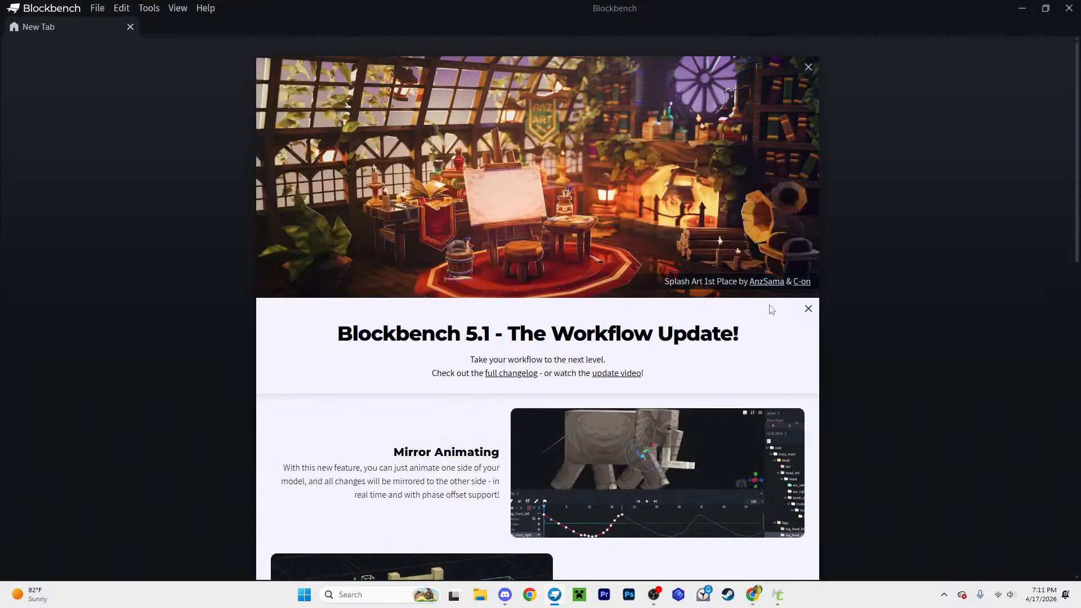
pyautogui.scroll(-3, 742, 323)
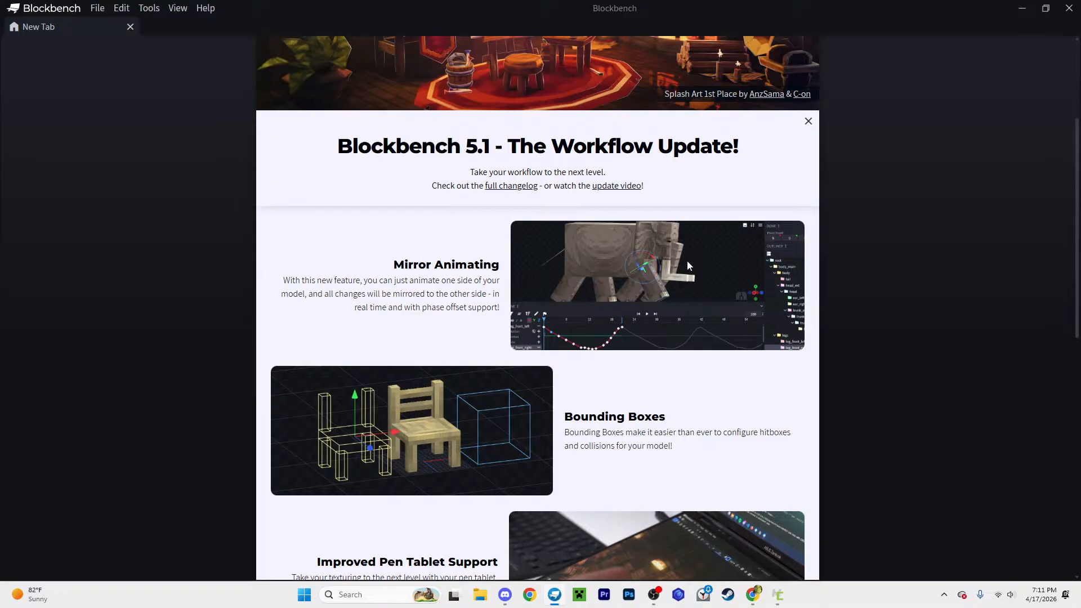
pyautogui.click(809, 121)
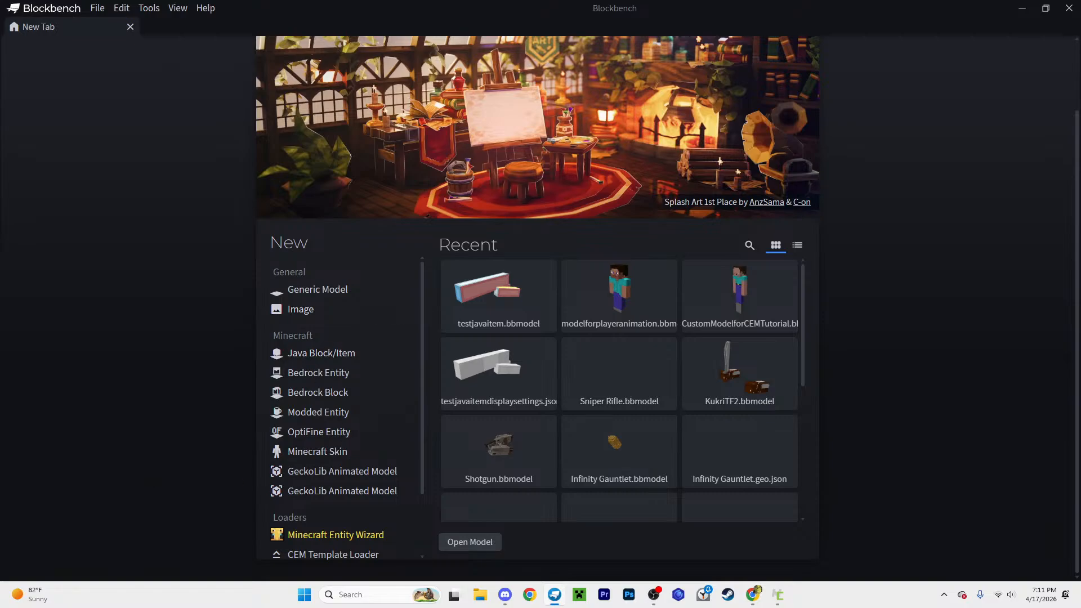
pyautogui.click(744, 324)
pyautogui.click(742, 314)
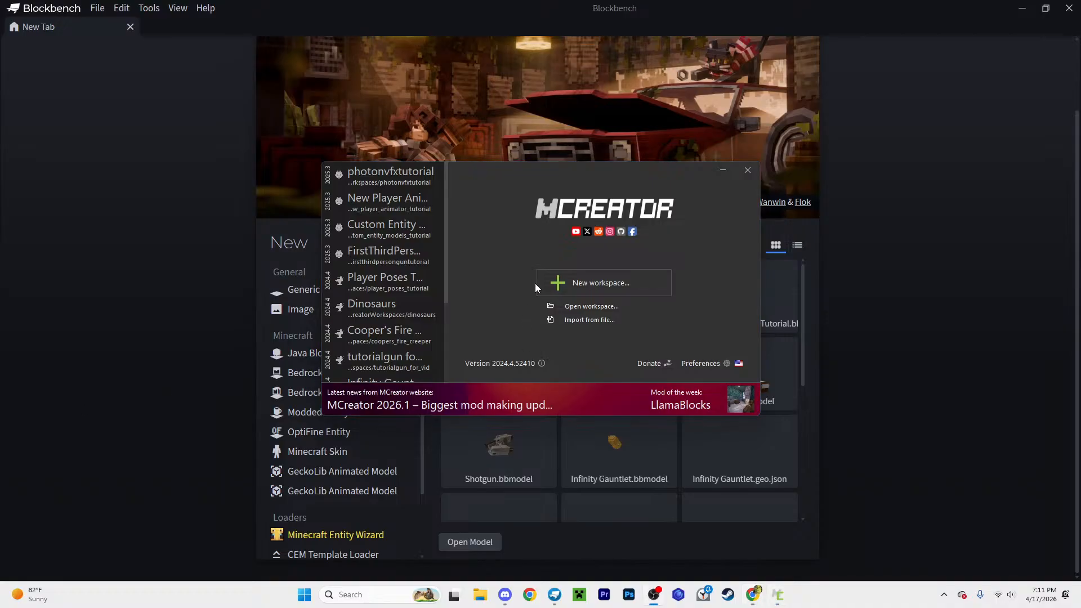
# Step: Create a Minecraft Forge 1.20.1 mod workspace in MCreator with the display name "YT Wolverine dagger Template"
pyautogui.click(572, 279)
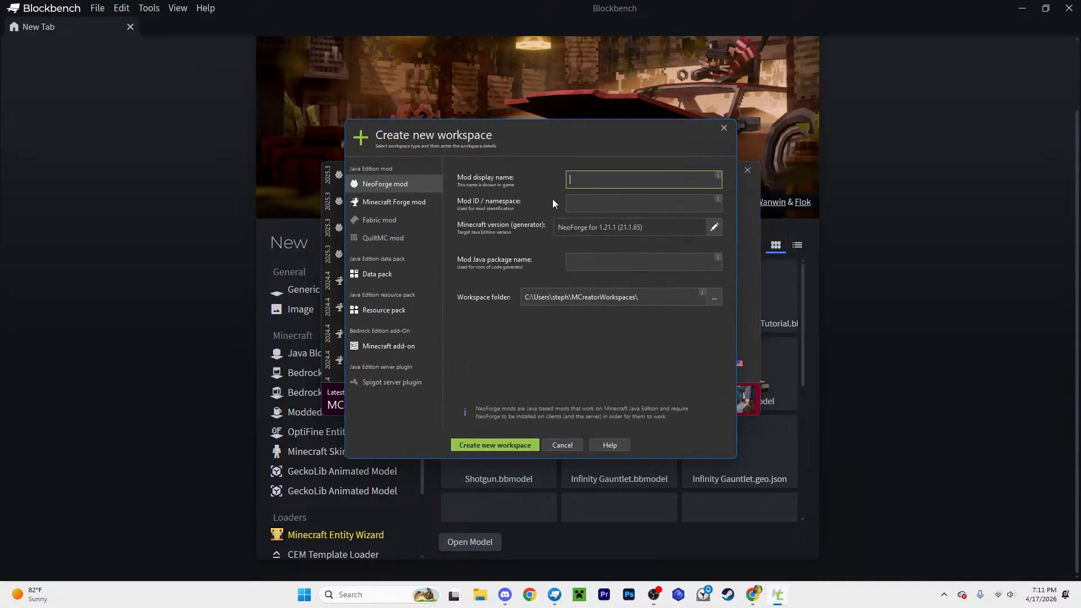
pyautogui.click(396, 202)
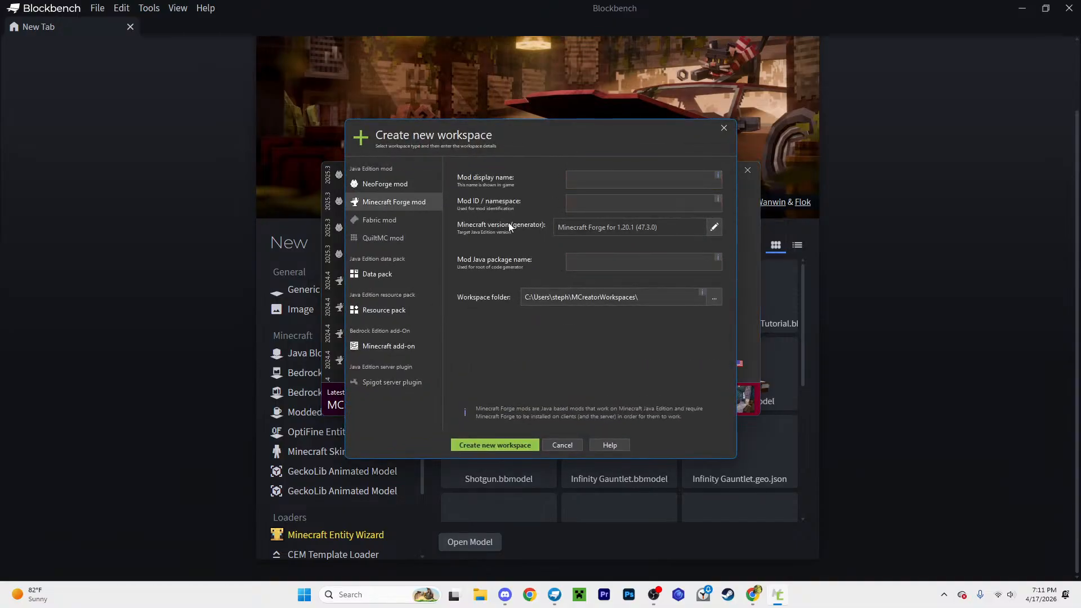
pyautogui.click(639, 179)
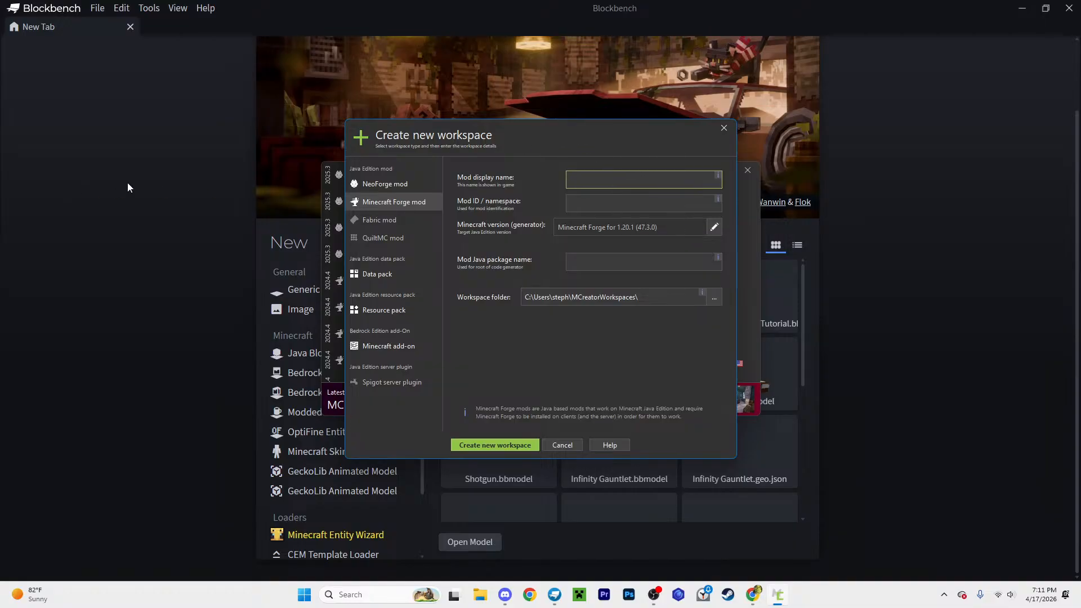
pyautogui.press('Escape')
pyautogui.moveTo(0, 192); pyautogui.dragTo(469, 122)
pyautogui.press('BackSpace')
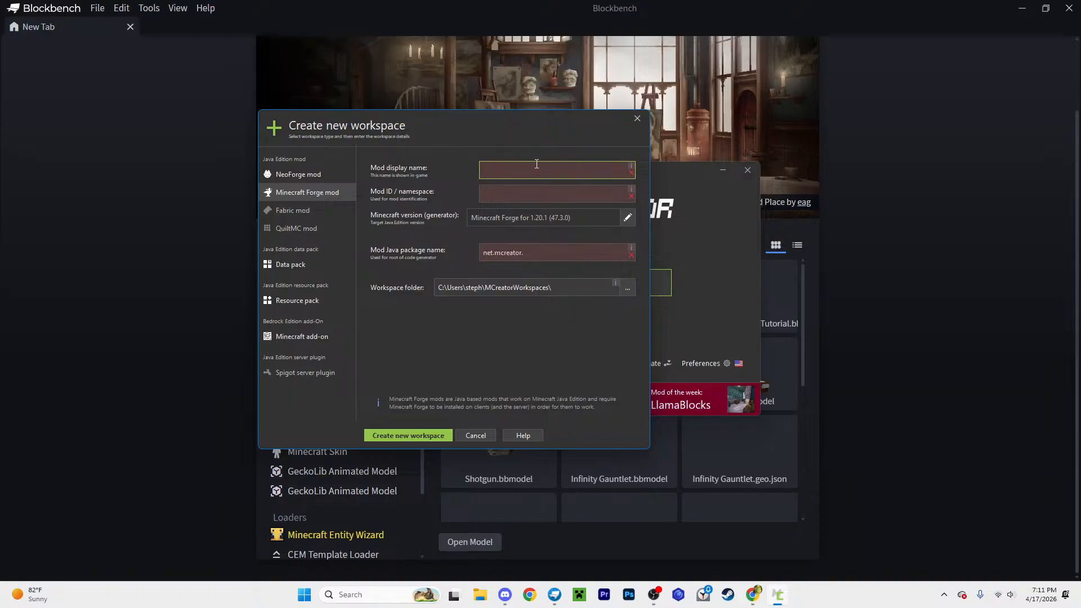
pyautogui.write('YT W')
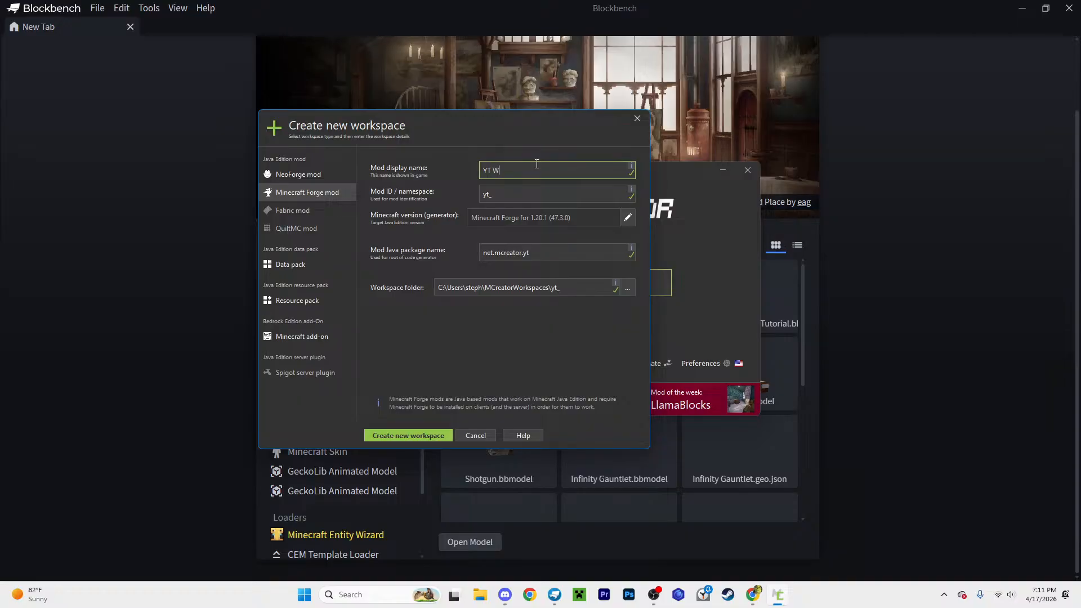
pyautogui.write('olverine dagger ')
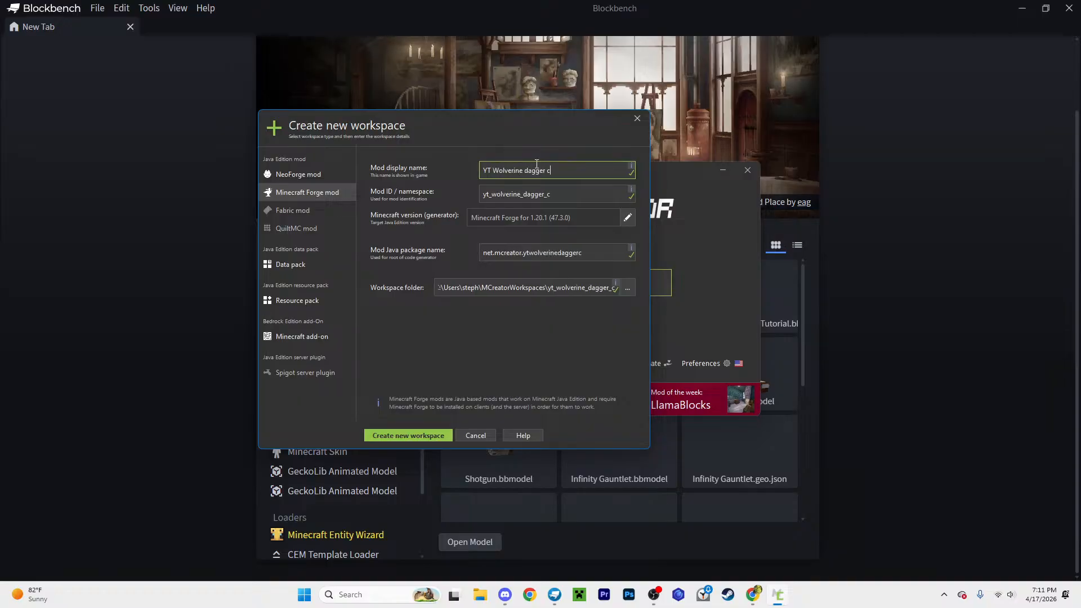
pyautogui.write('Template')
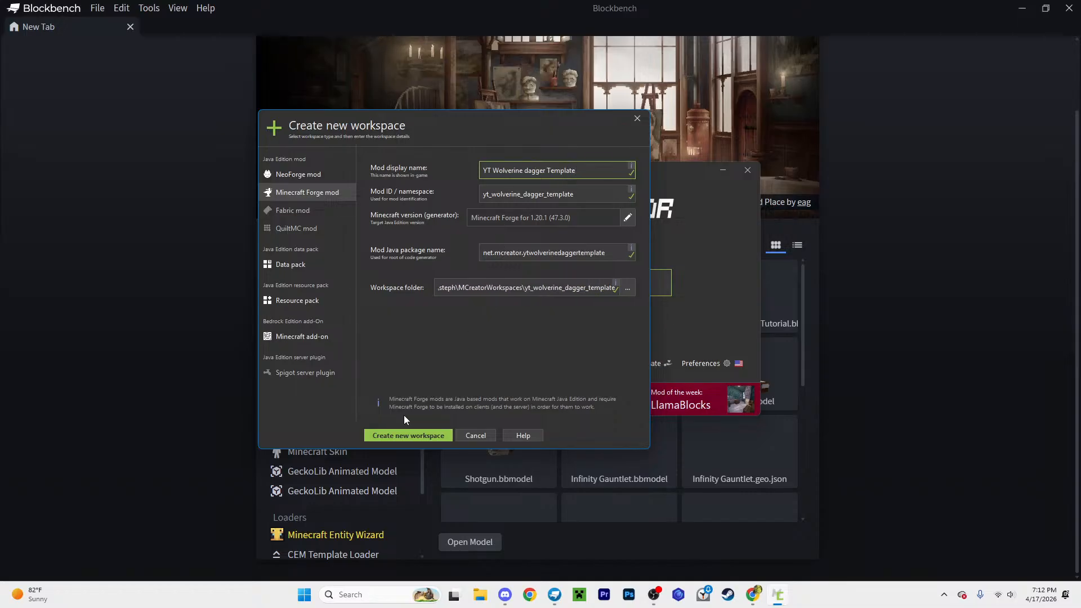
pyautogui.click(403, 434)
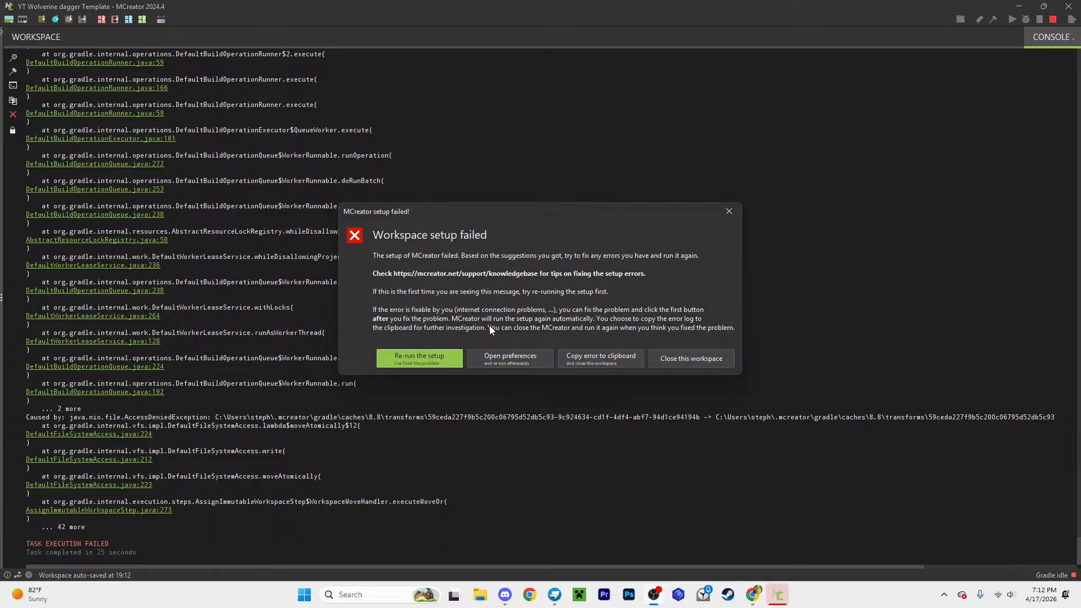
# Step: Re-run the failed workspace setup for the new Forge mod
pyautogui.click(438, 359)
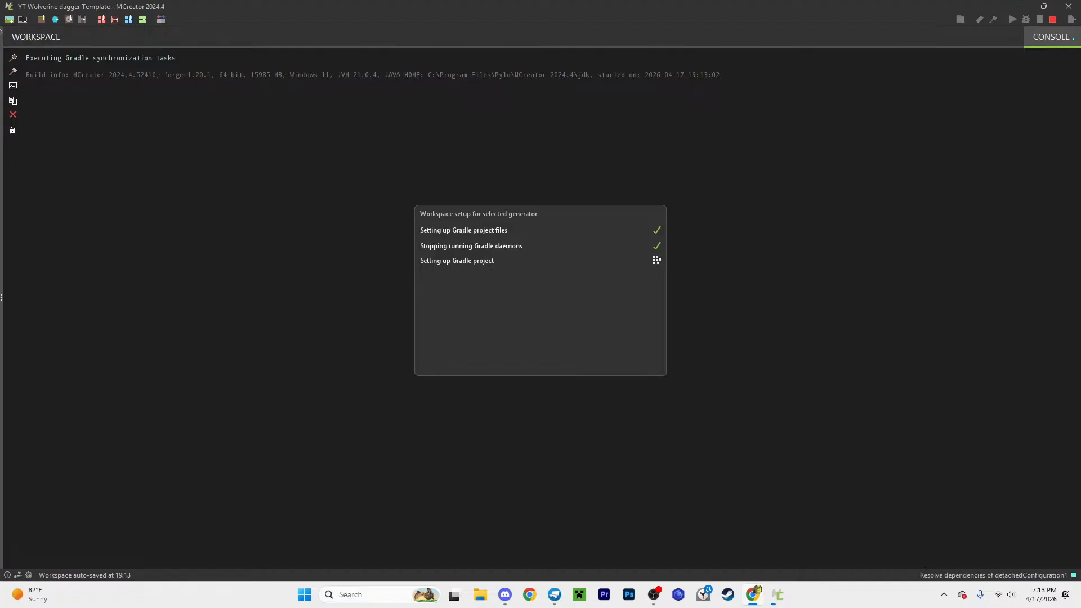
pyautogui.click(473, 317)
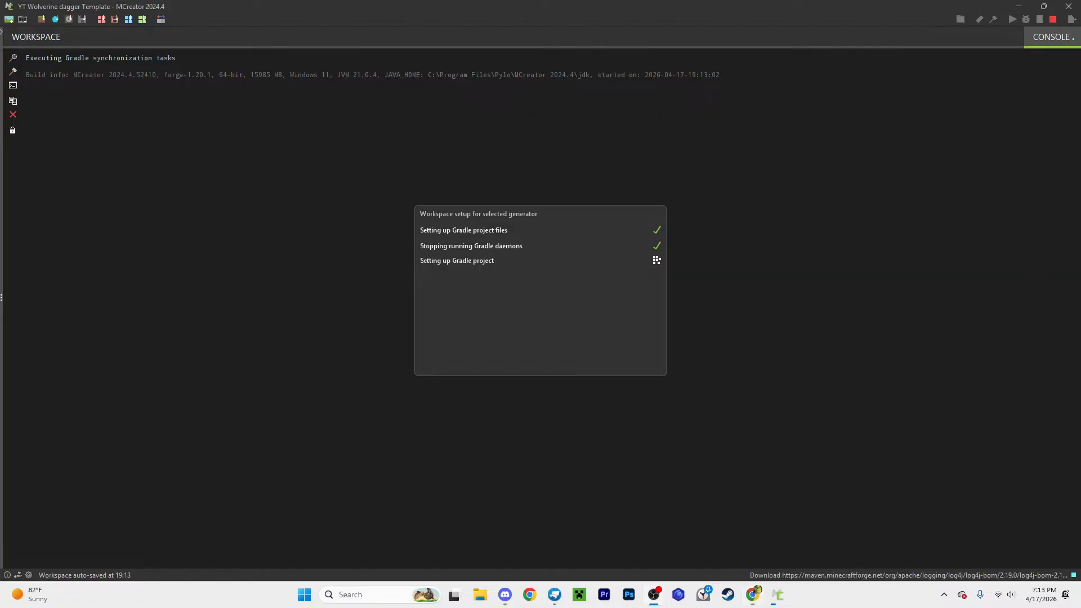
pyautogui.click(483, 325)
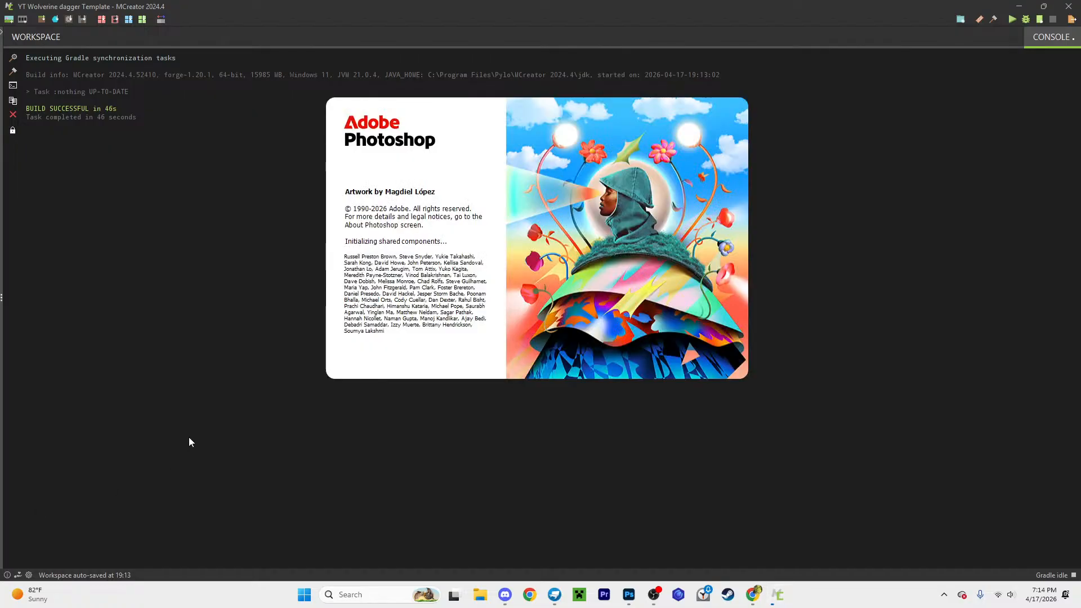
pyautogui.click(188, 437)
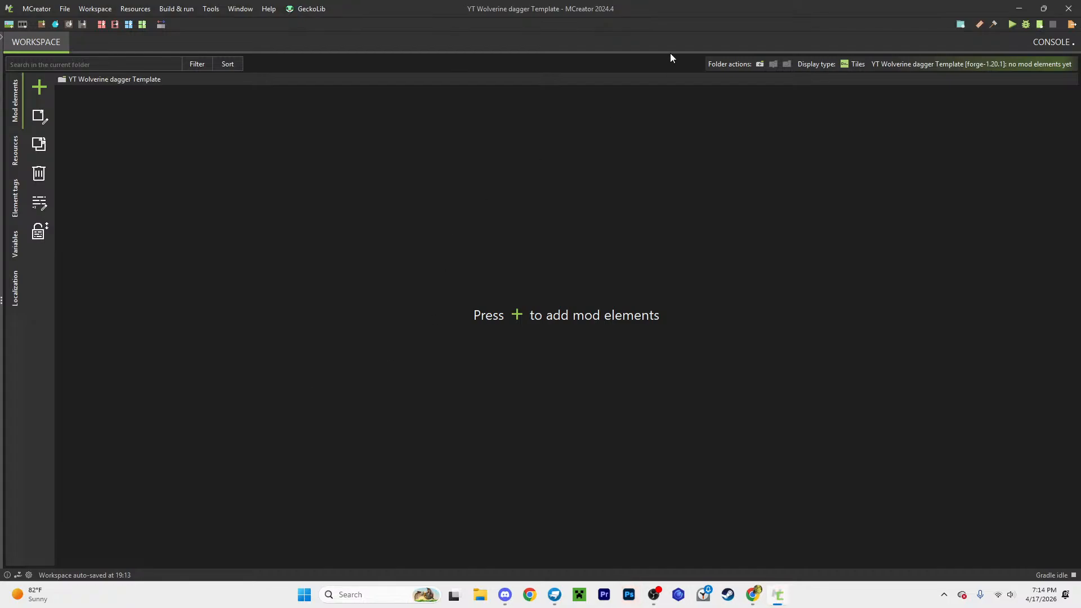
# Step: Enable the GeckoLib and Player Animator external APIs in the workspace settings and save the changes
pyautogui.click(960, 24)
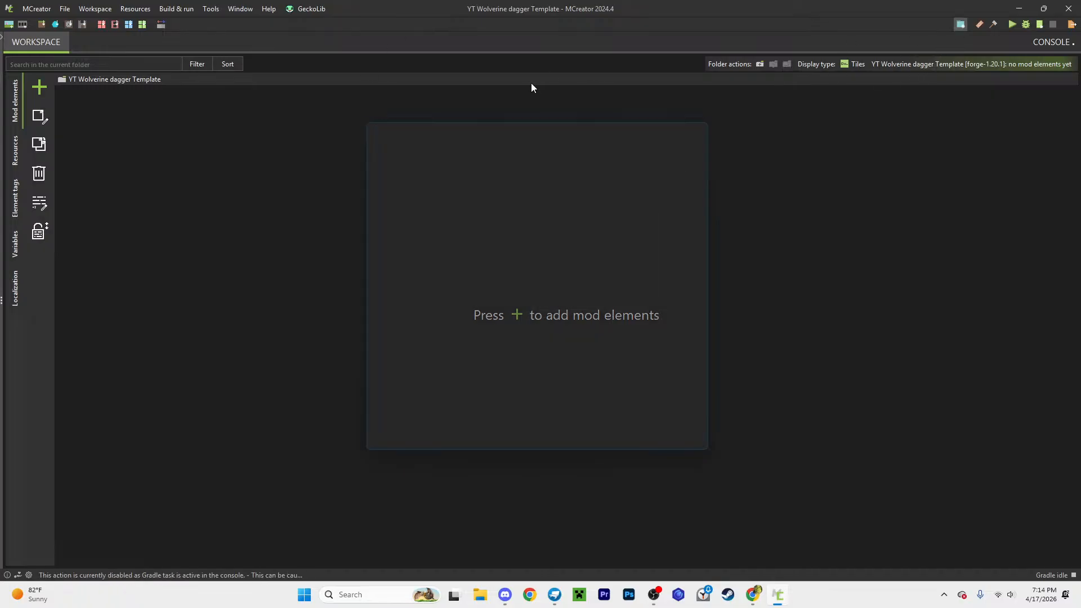
pyautogui.click(451, 138)
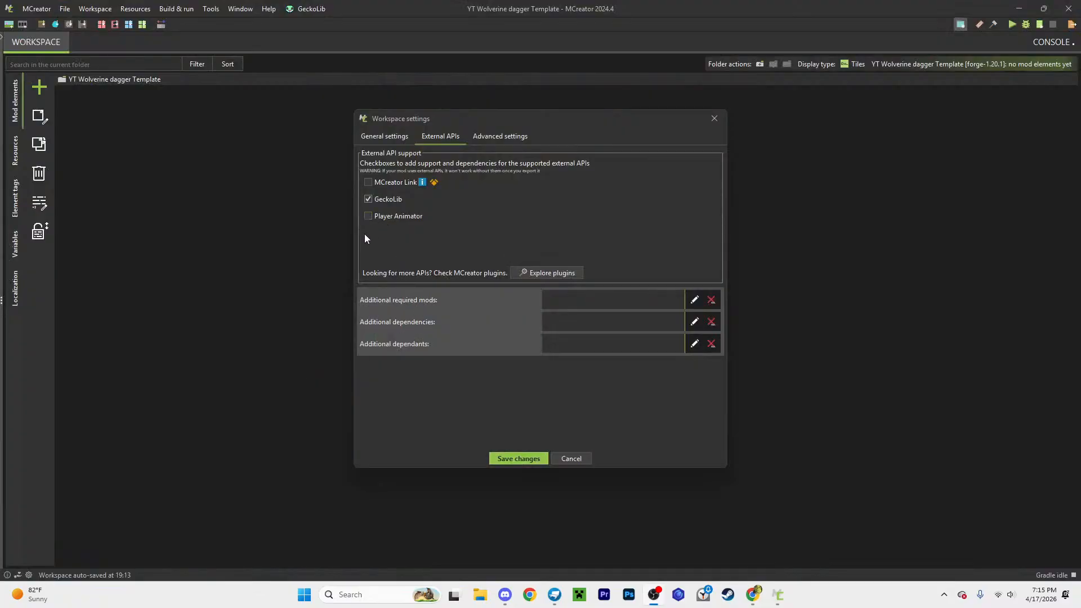
pyautogui.click(374, 216)
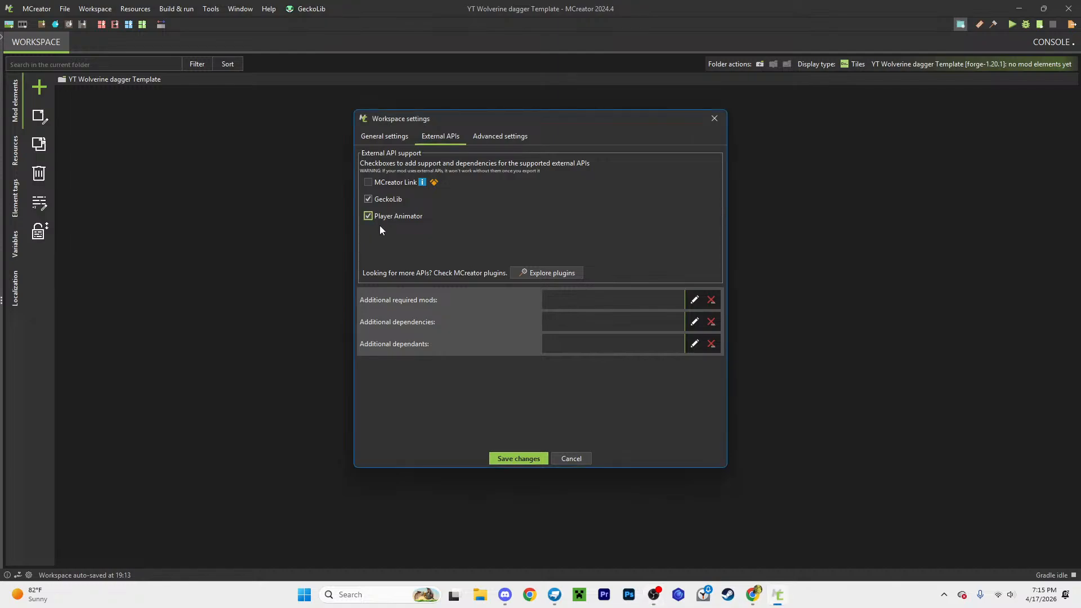
pyautogui.click(514, 459)
pyautogui.click(547, 321)
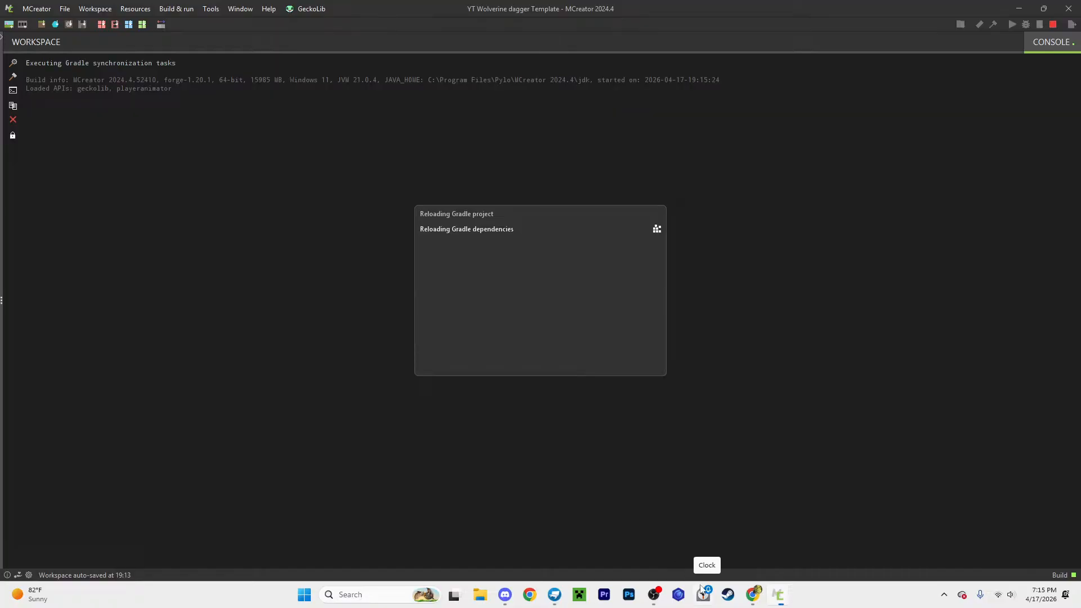
# Step: Switch to Blockbench
pyautogui.click(555, 595)
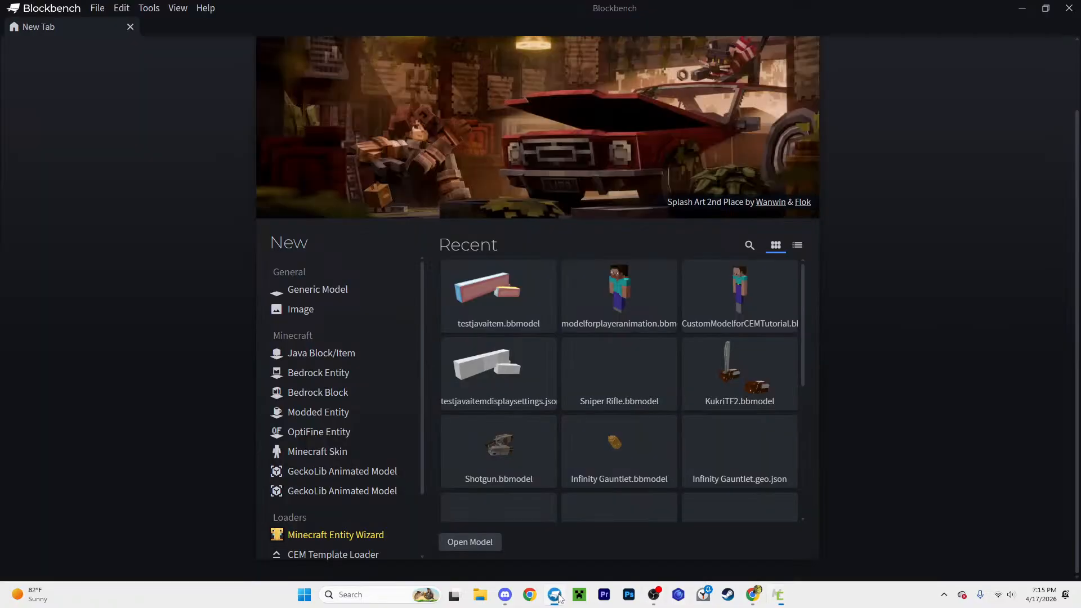
pyautogui.click(342, 492)
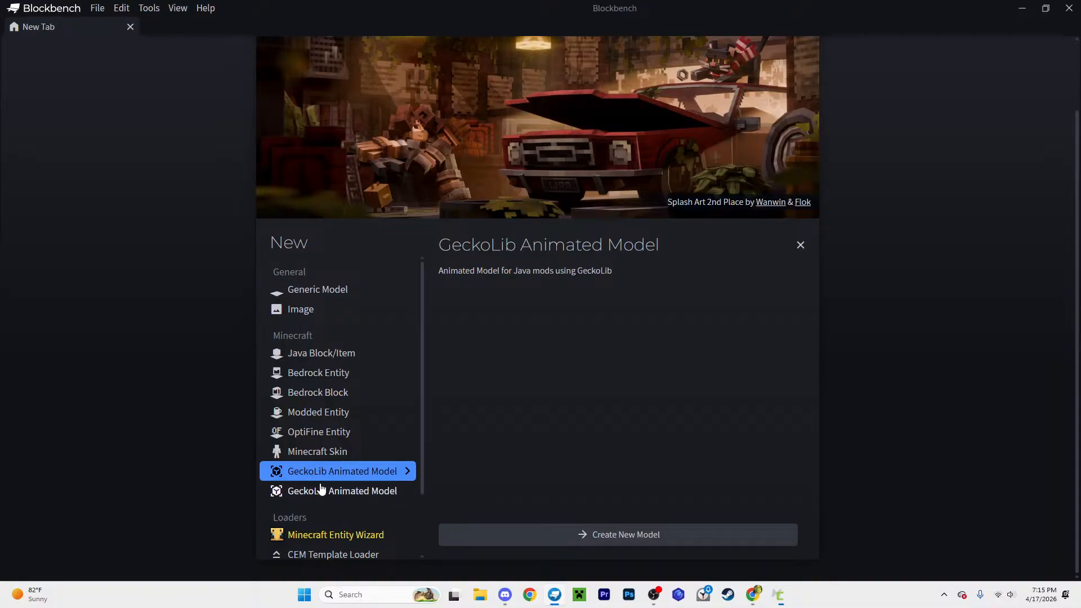
pyautogui.click(520, 533)
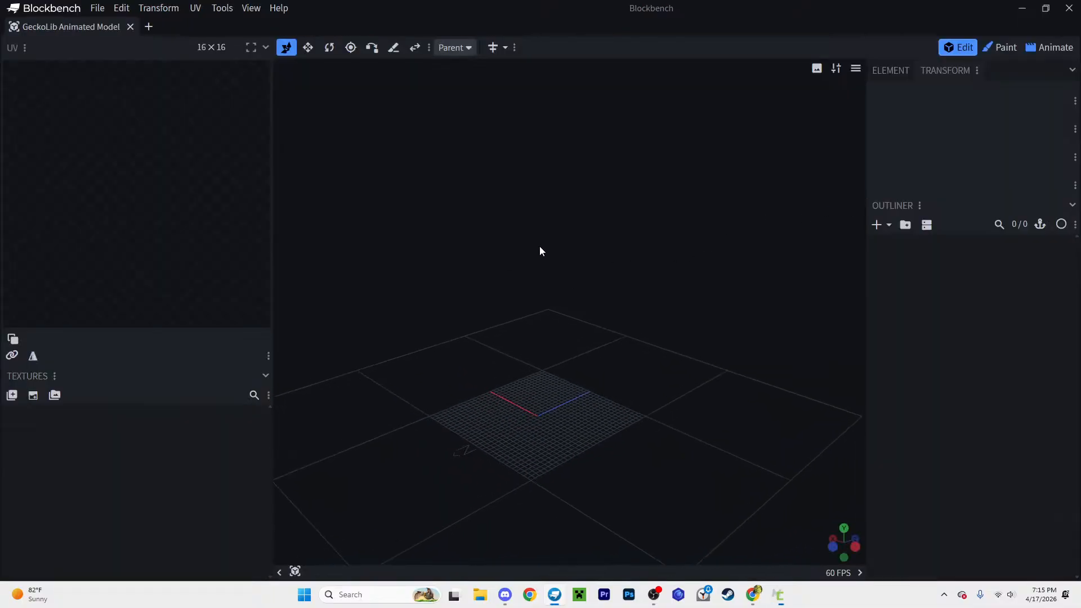
pyautogui.click(149, 27)
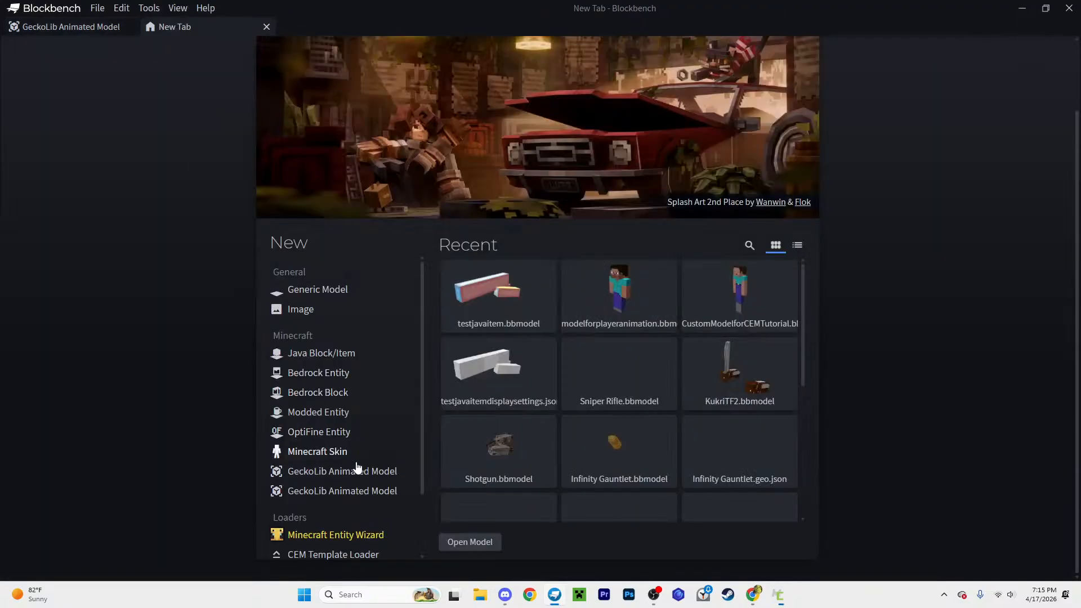
pyautogui.click(352, 471)
pyautogui.click(555, 532)
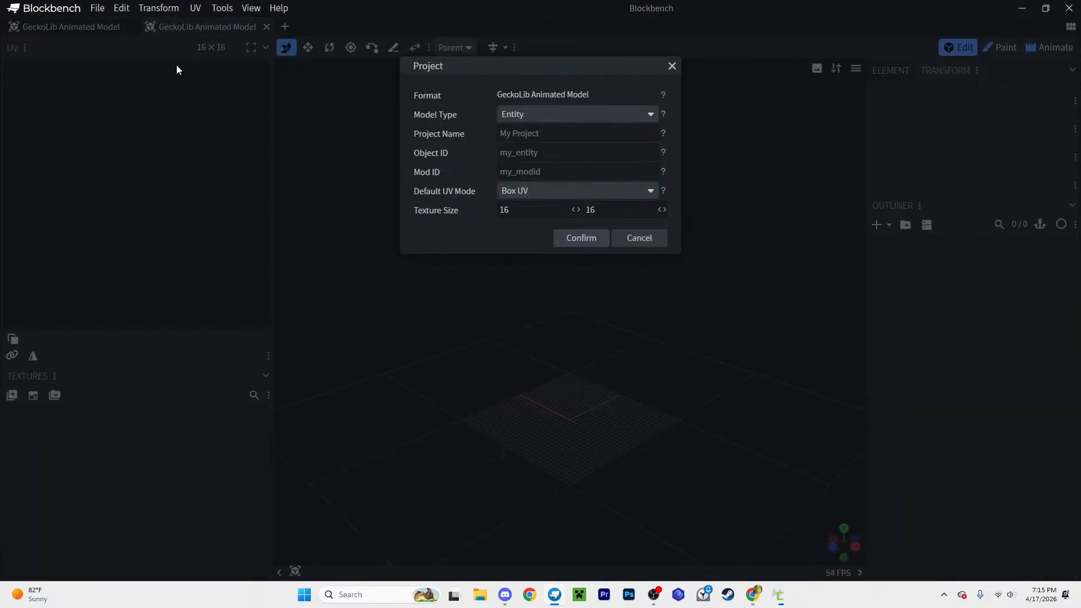
pyautogui.click(639, 238)
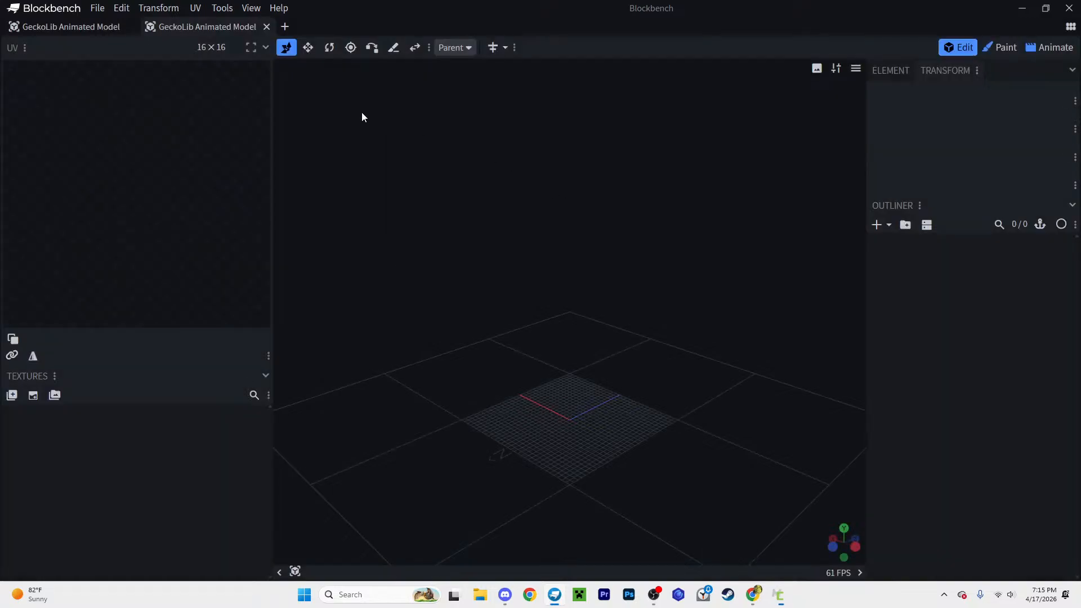
pyautogui.click(132, 28)
pyautogui.click(132, 28)
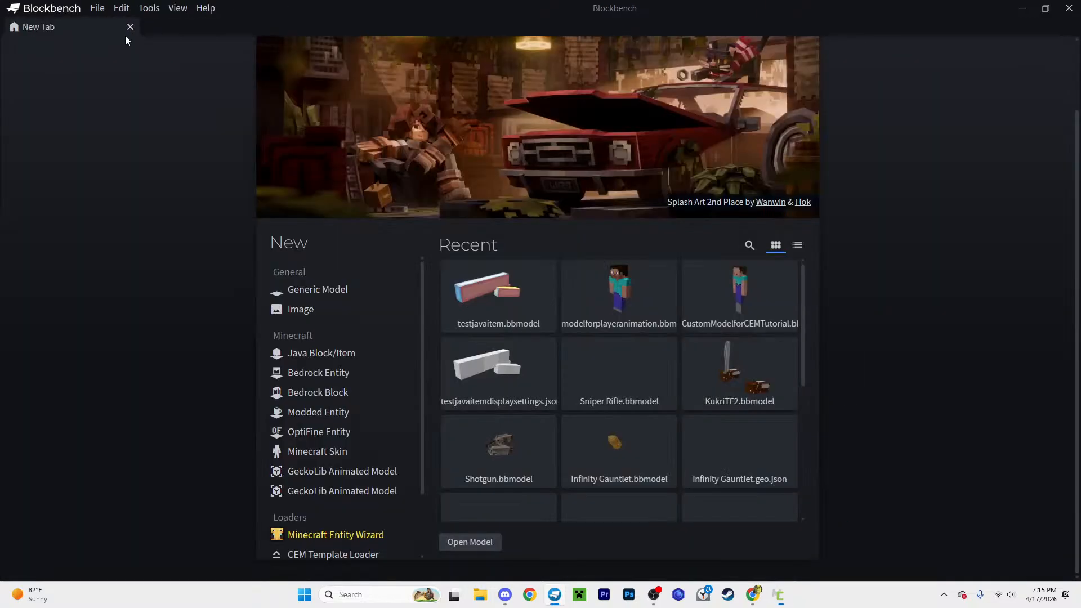
pyautogui.click(325, 492)
pyautogui.click(566, 535)
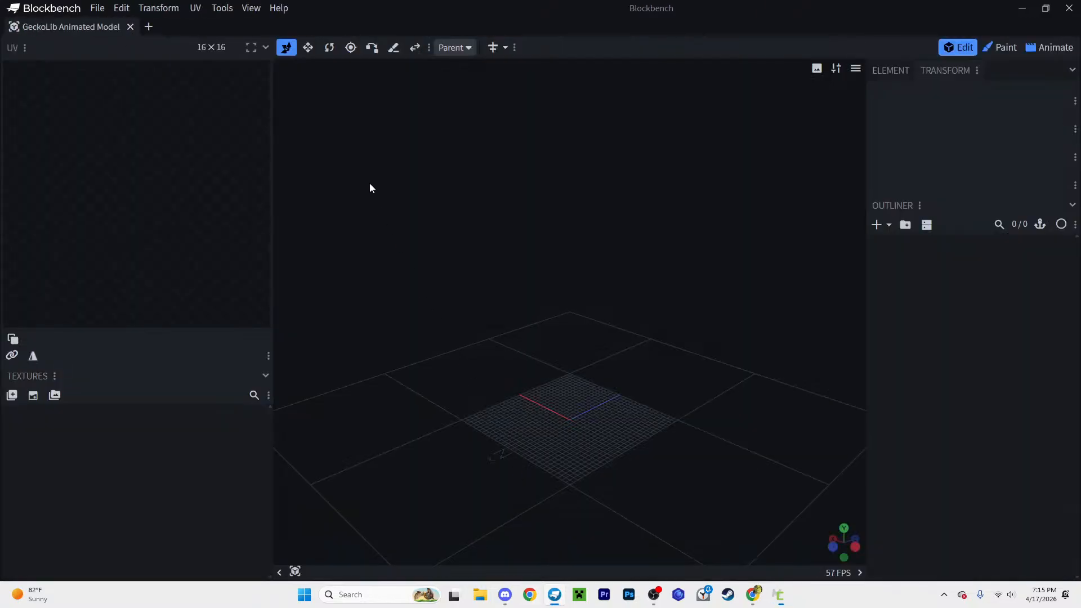
pyautogui.click(147, 27)
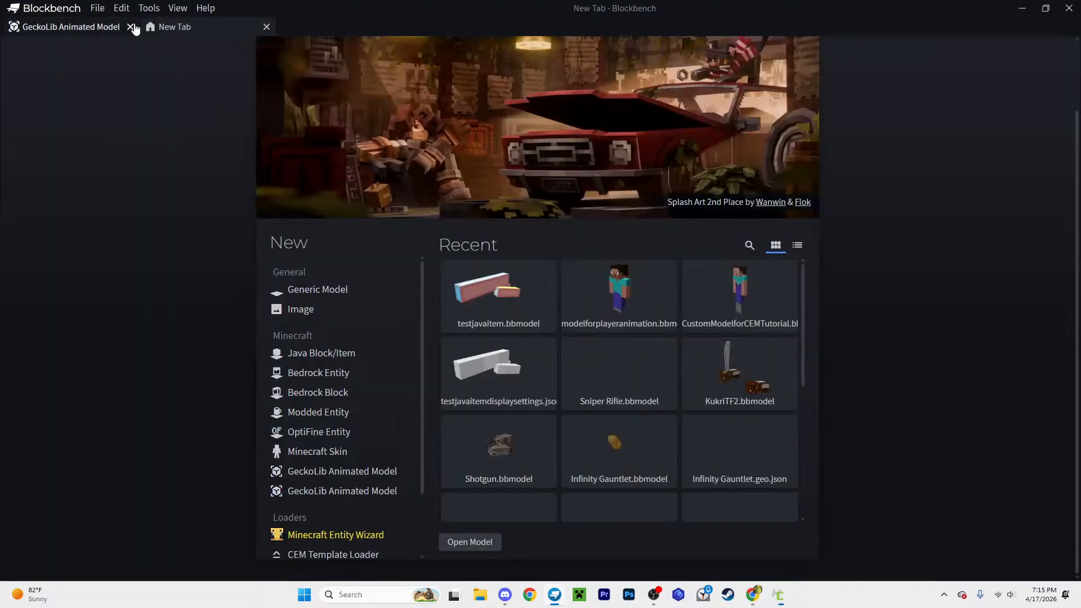
pyautogui.click(131, 28)
# Step: Start a new model with the first listed GeckoLib Animated Model format and set its model type to Item
pyautogui.click(357, 472)
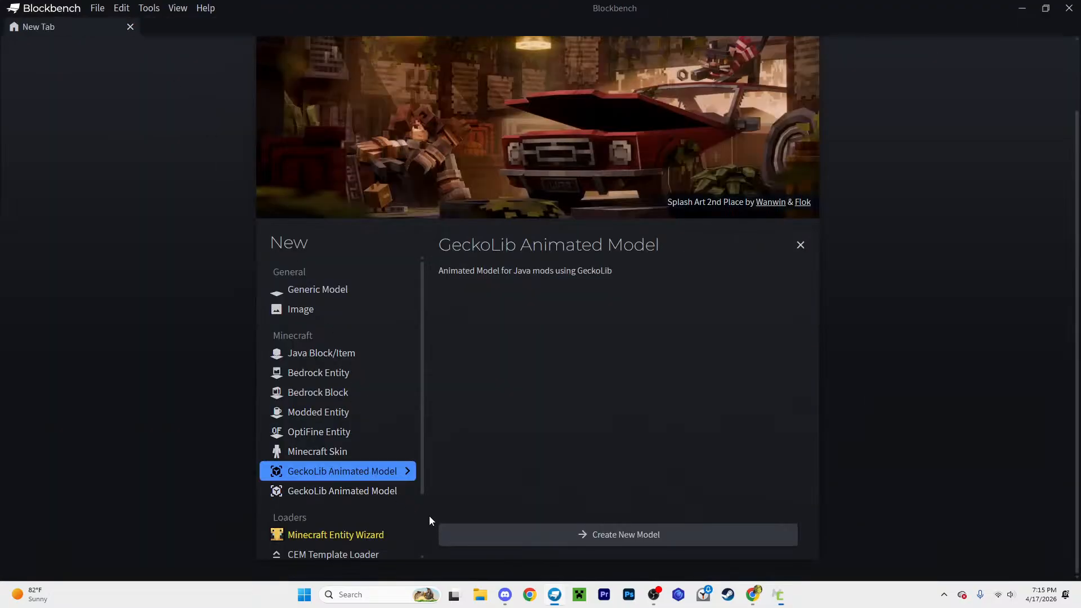
pyautogui.click(514, 534)
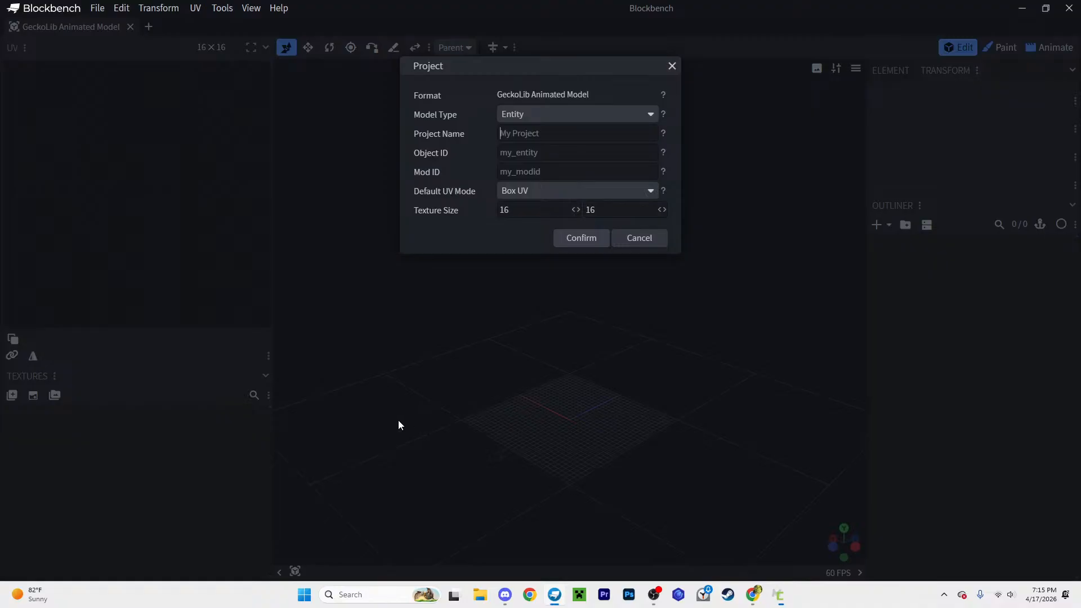
pyautogui.click(522, 113)
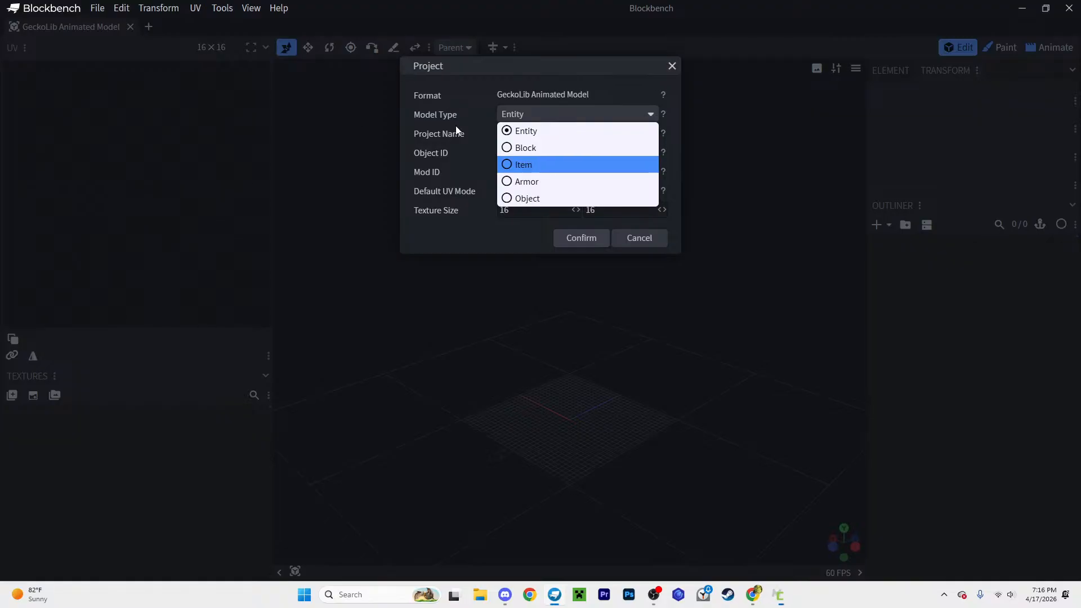
pyautogui.click(528, 166)
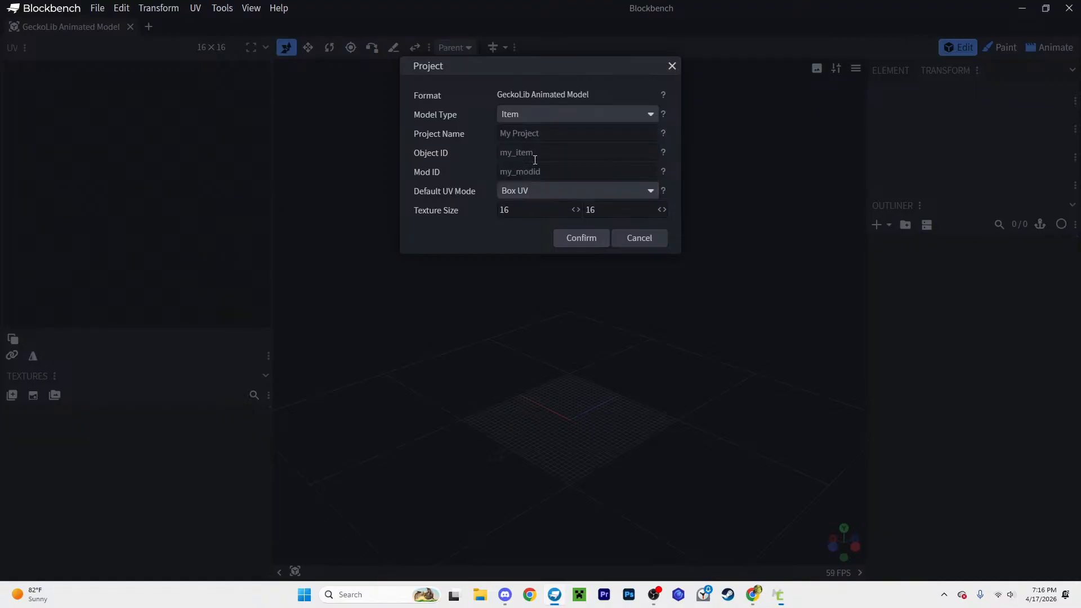
# Step: Name the project "Wolverine Daggers", set its mod ID to "wolverinedaggers" and copy that ID
pyautogui.write('Wolverine Daggers')
pyautogui.click(531, 171)
pyautogui.write('wolverinedaggers')
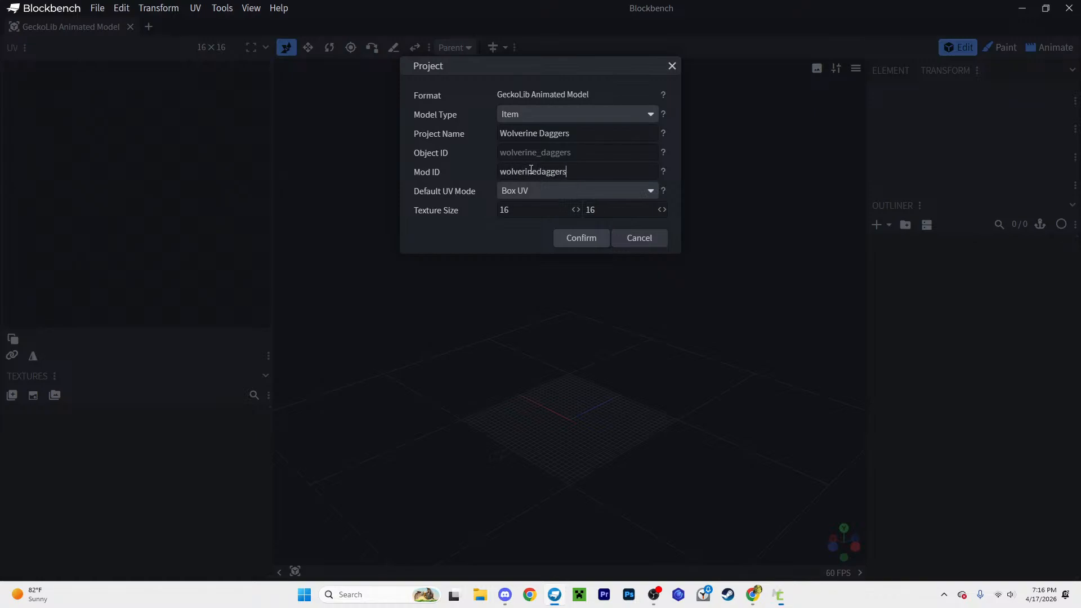
pyautogui.doubleClick(622, 176)
pyautogui.hotkey('ctrl', 'c')
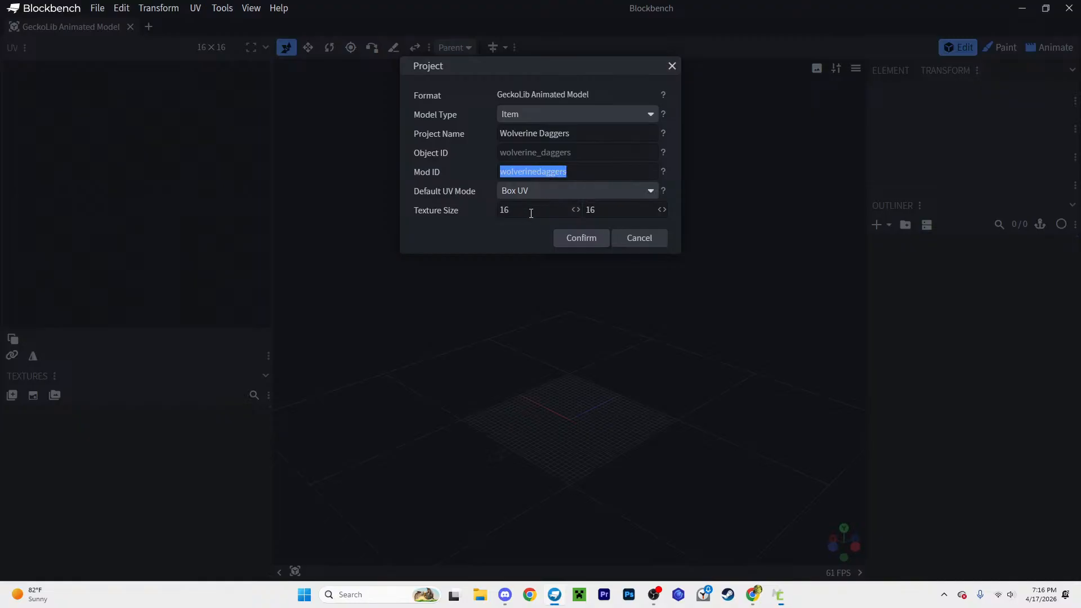
# Step: Set the default UV mode to Per-face UV and the texture size to 32 × 32, and create the project
pyautogui.click(511, 190)
pyautogui.click(523, 208)
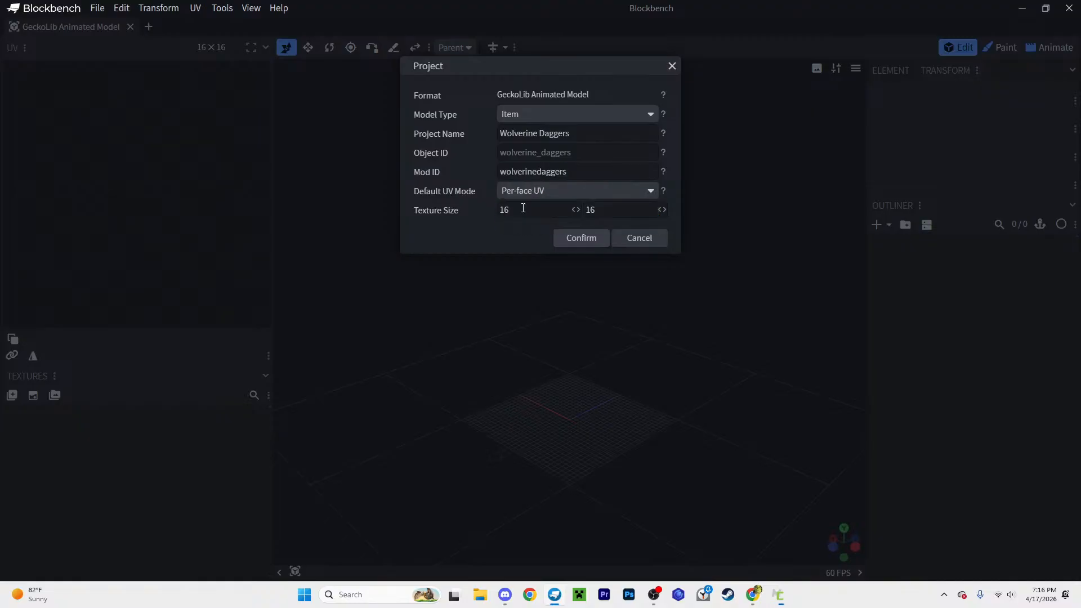
pyautogui.doubleClick(523, 207)
pyautogui.write('32')
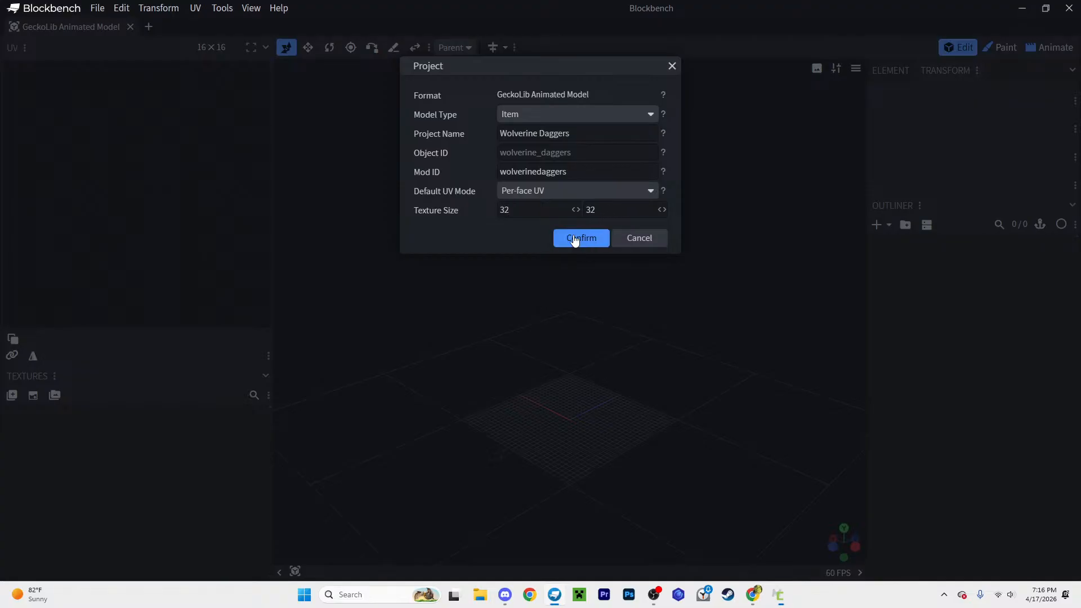
pyautogui.click(573, 238)
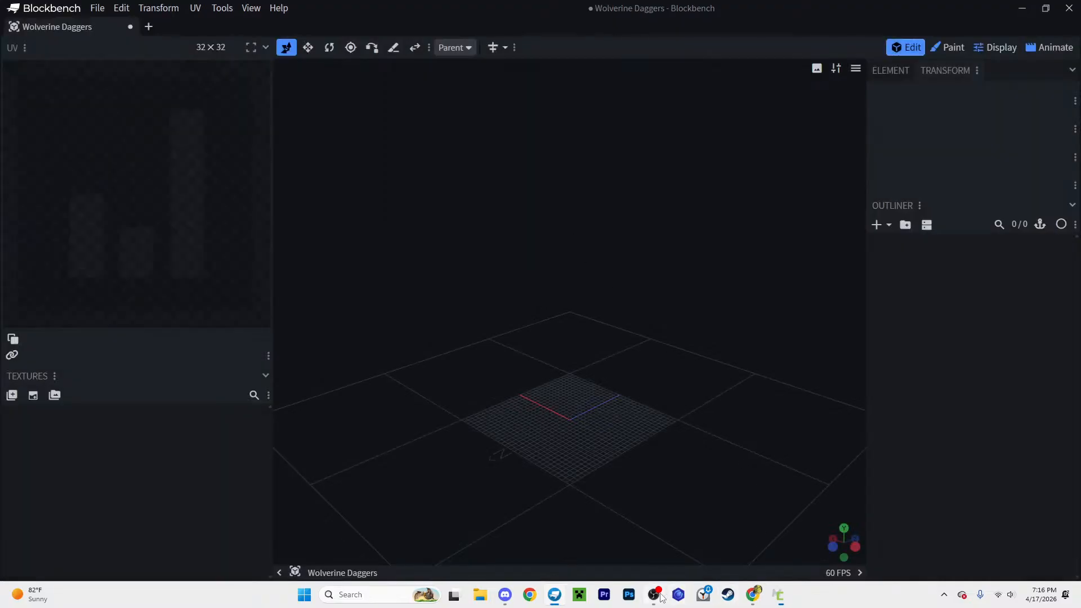
# Step: Switch to MCreator to check the Gradle dependency reload, and return to Blockbench
pyautogui.click(783, 595)
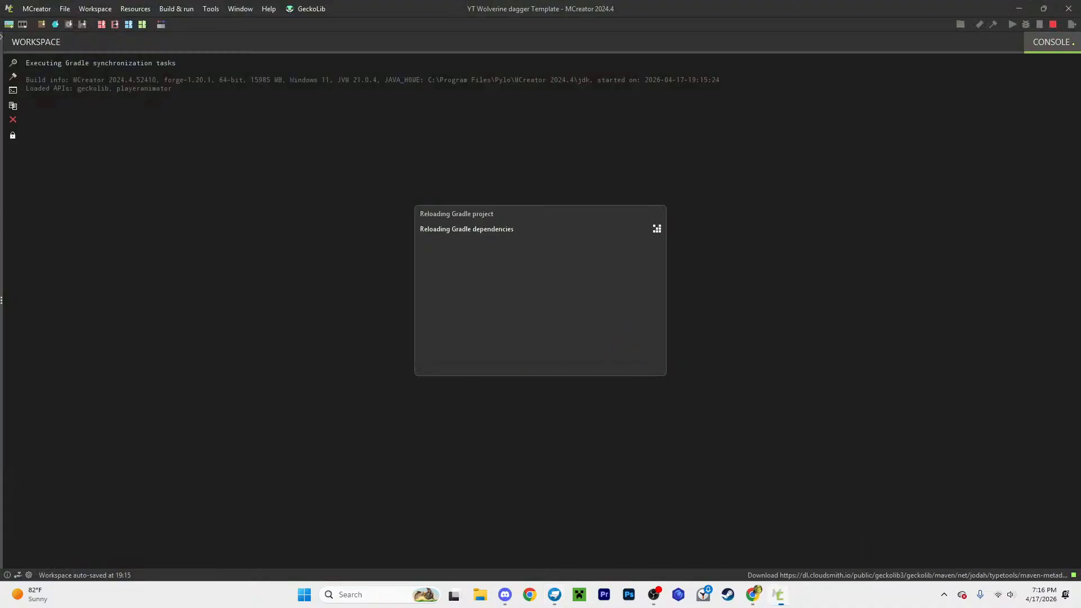
pyautogui.click(555, 595)
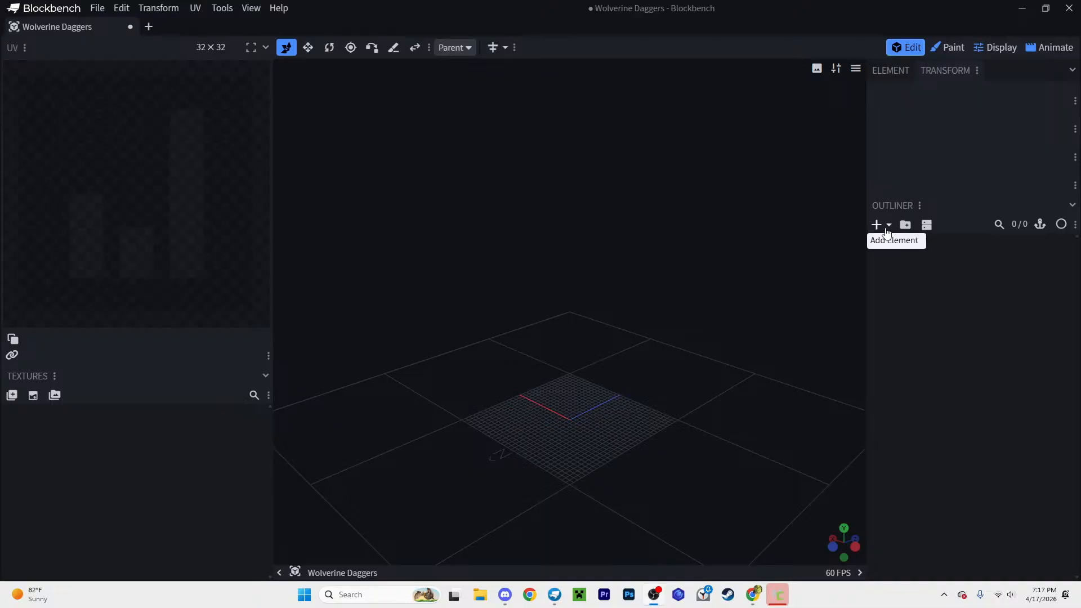
# Step: Open a new start tab and close the empty Wolverine Daggers project, discarding it
pyautogui.click(149, 26)
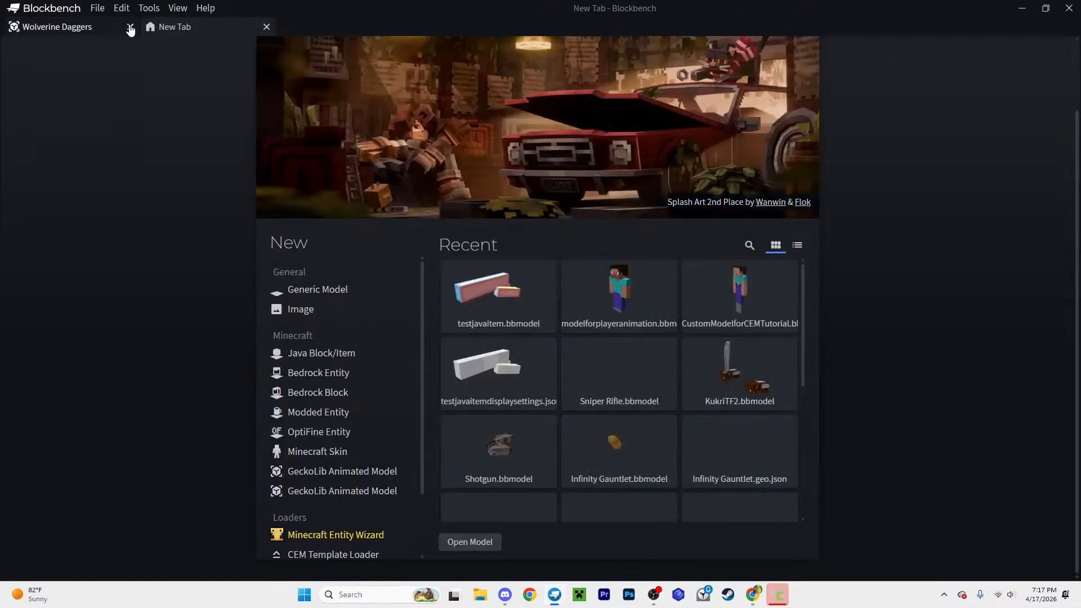
pyautogui.click(127, 27)
pyautogui.click(560, 131)
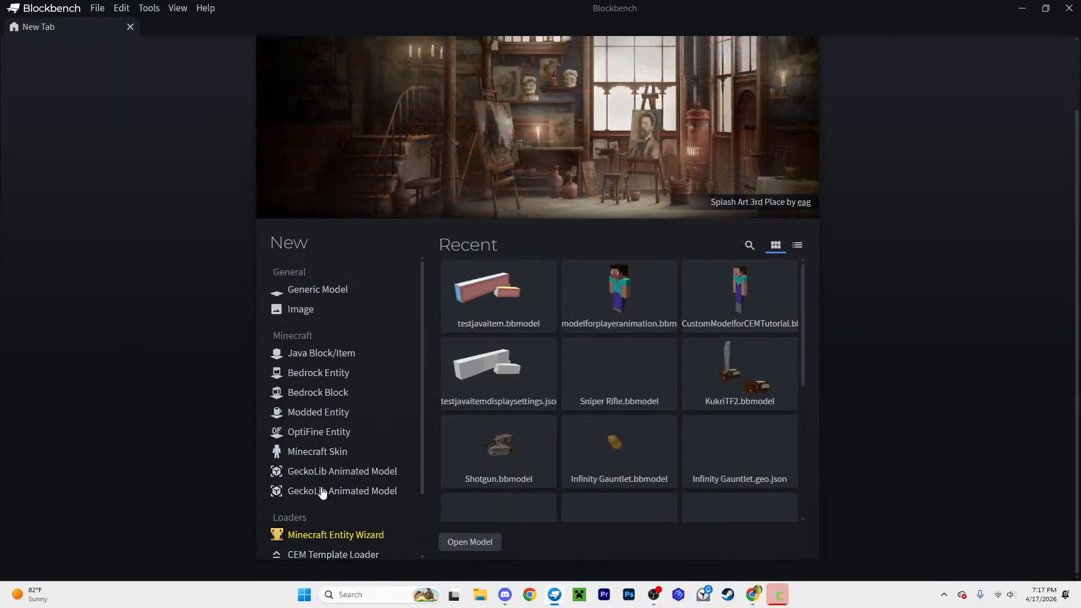
# Step: Create a new Minecraft Skin model with the Player - Wide model, default resolution and a generated template texture
pyautogui.click(314, 455)
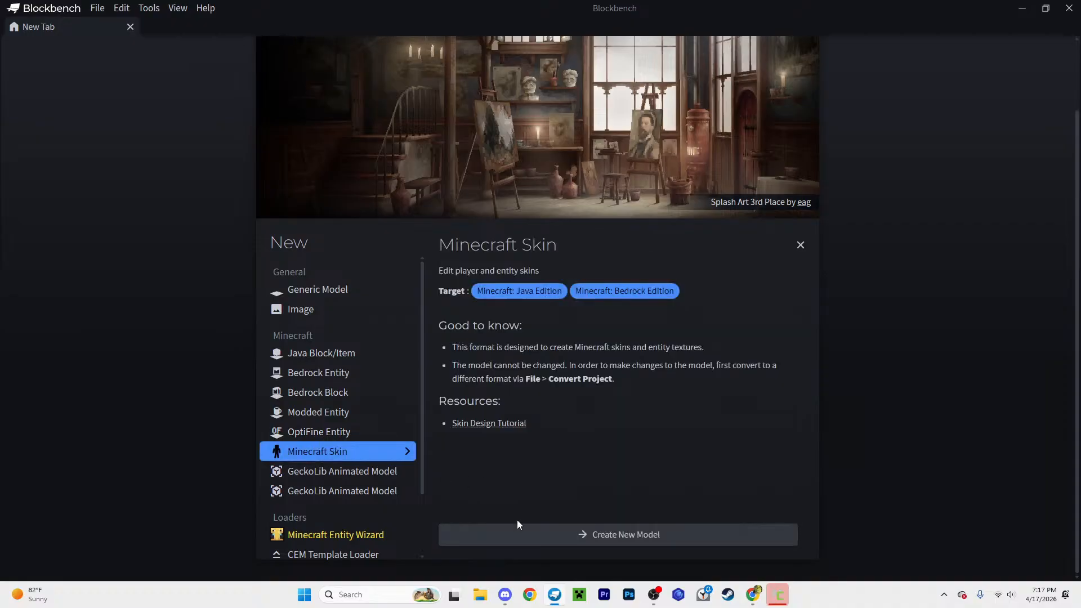
pyautogui.click(527, 536)
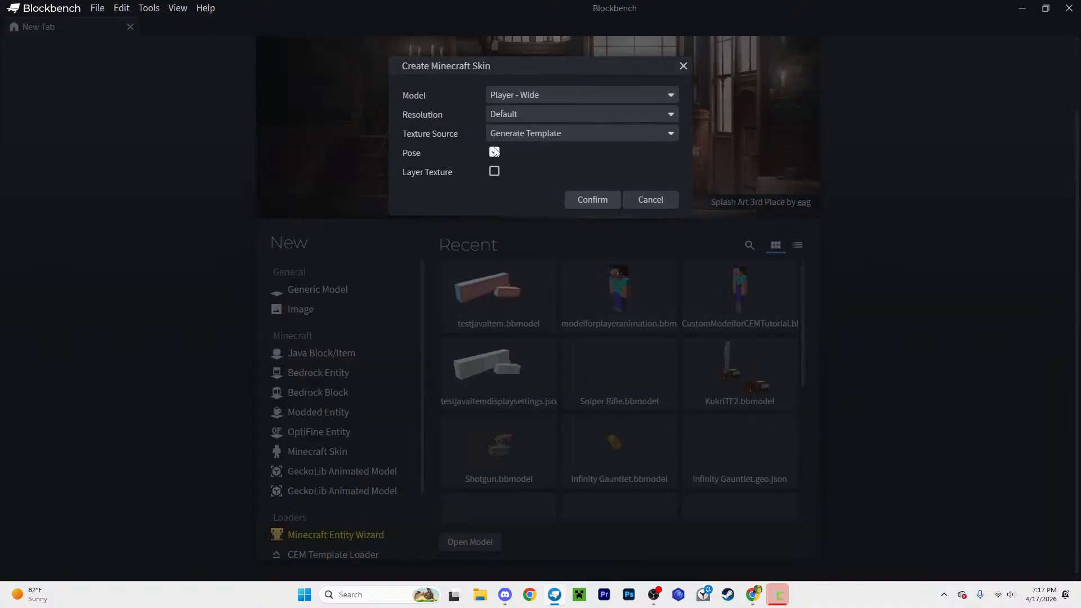
pyautogui.click(598, 201)
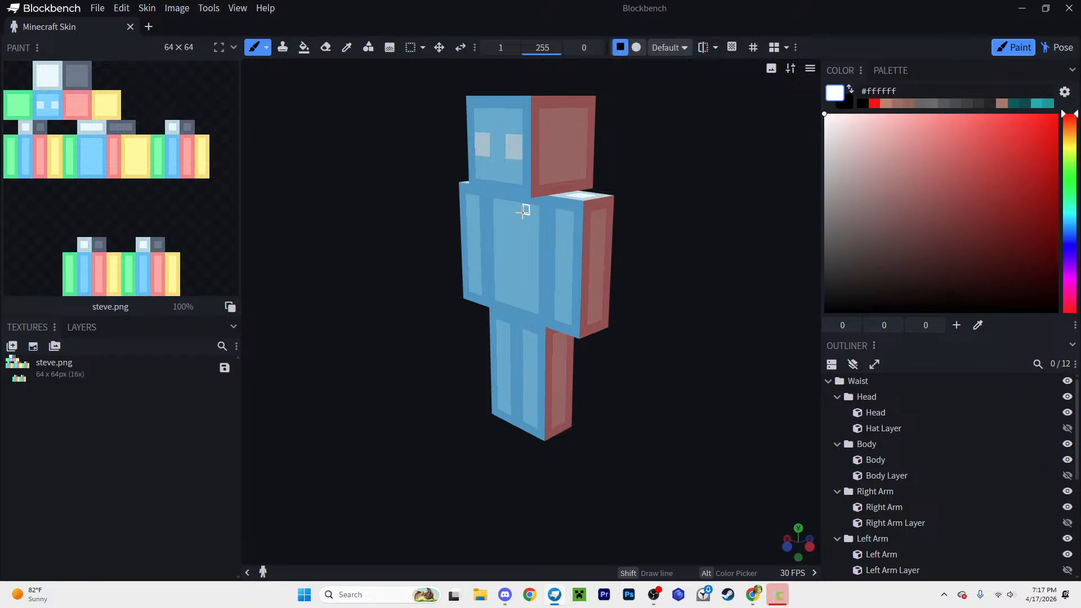
# Step: Convert the skin project to the first listed GeckoLib Animated Model format without creating a copy
pyautogui.scroll(3, 528, 251)
pyautogui.click(97, 8)
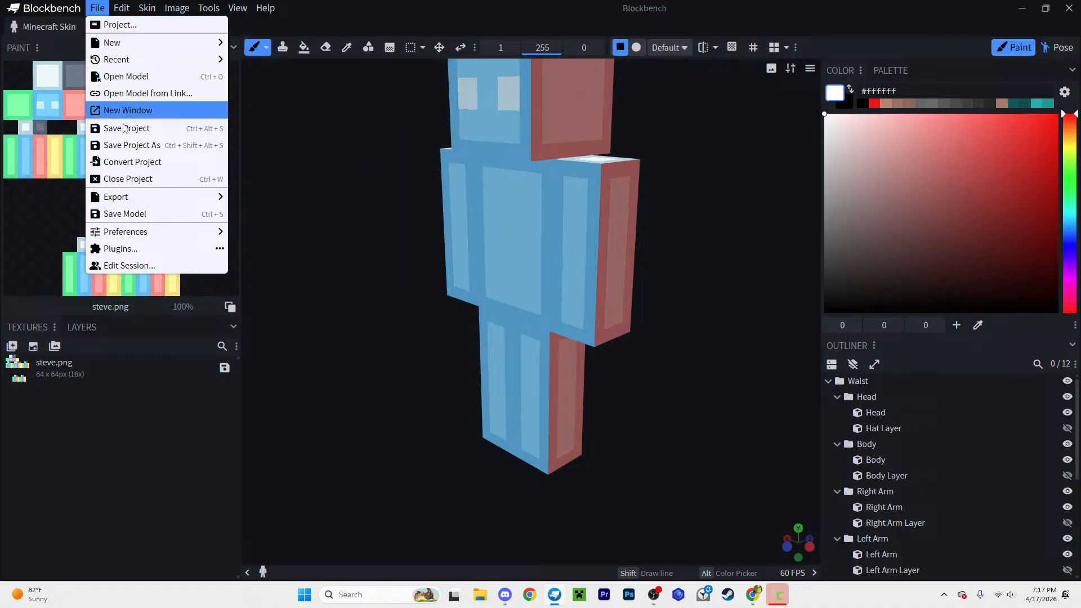
pyautogui.click(146, 162)
pyautogui.click(488, 186)
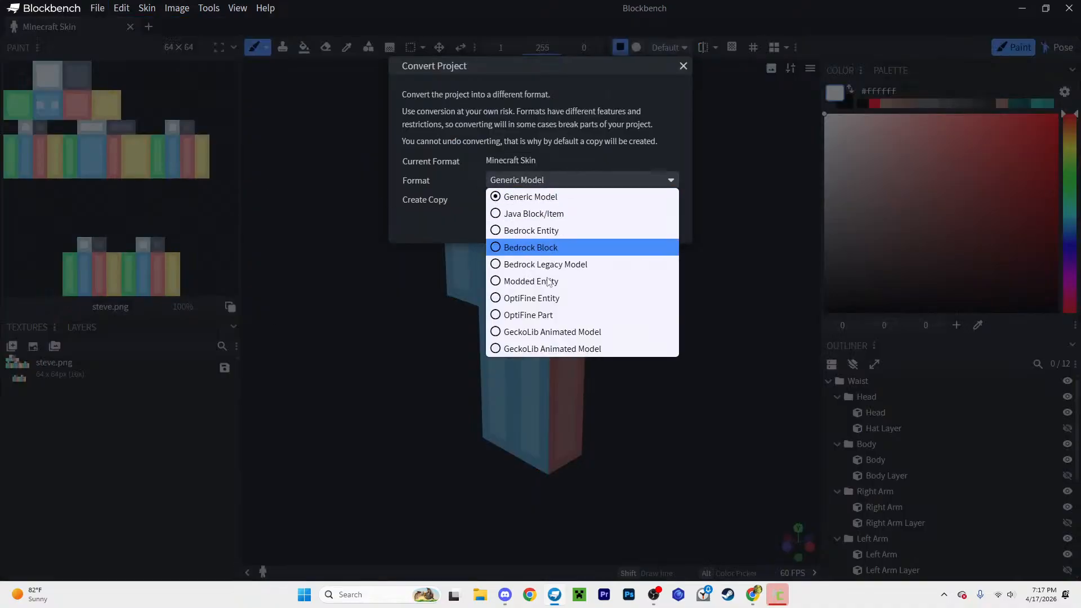
pyautogui.click(495, 331)
pyautogui.click(494, 200)
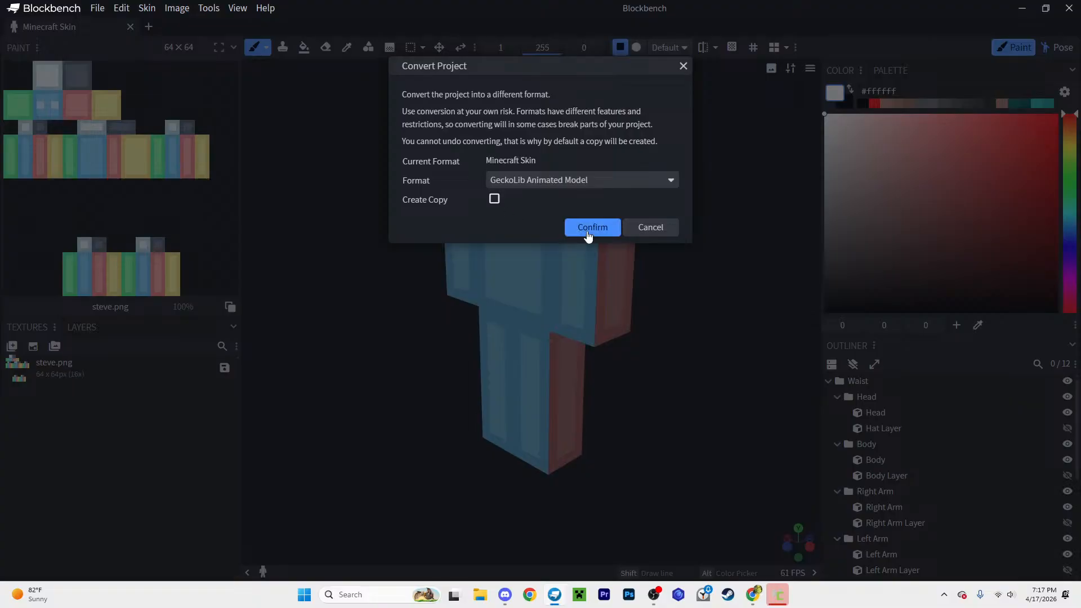
pyautogui.click(587, 228)
# Step: In the project settings, set the model type to Item, the name to "Wolverine Daggers" and the mod ID to "wolverinedaggers"
pyautogui.click(97, 8)
pyautogui.click(107, 23)
pyautogui.click(526, 117)
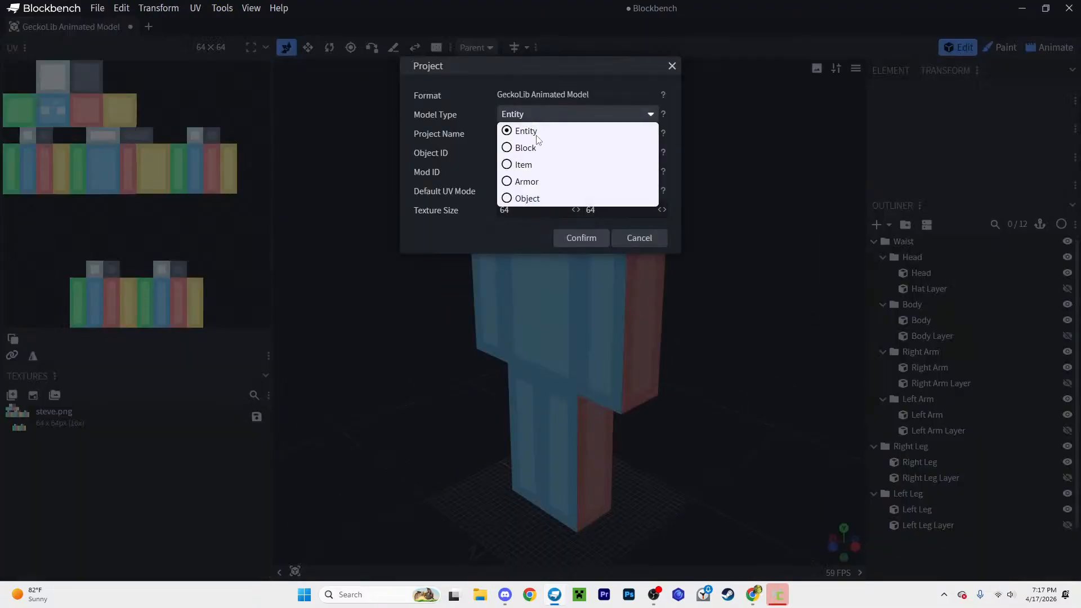
pyautogui.click(549, 163)
pyautogui.write('Wolverine Daggers')
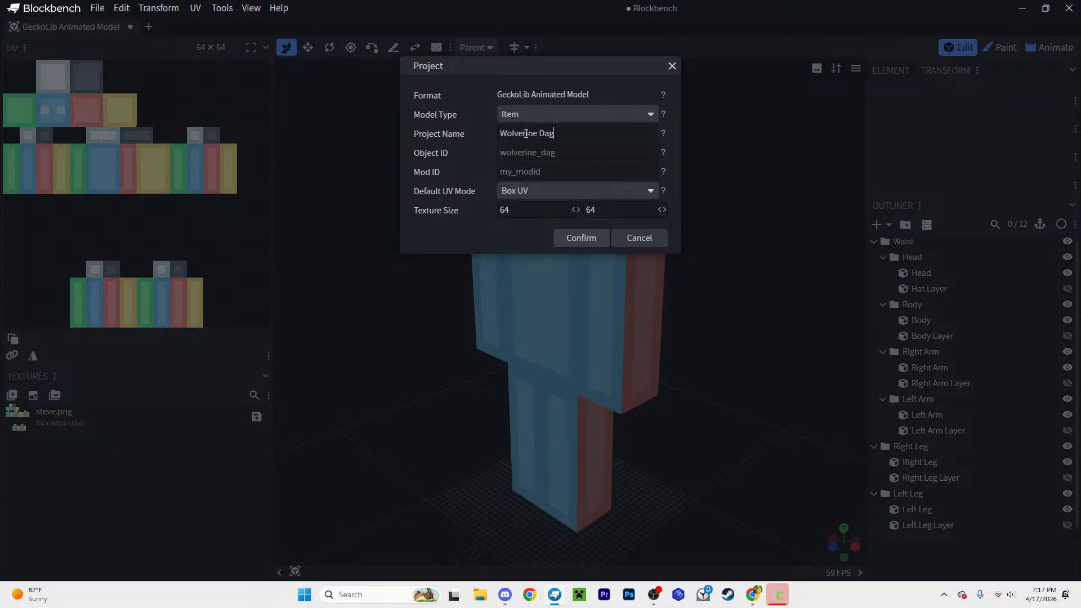
pyautogui.click(525, 175)
pyautogui.hotkey('ctrl', 'v')
# Step: Set the default UV mode to Per-face UV, leave the texture size at 64 × 64 and apply the project settings
pyautogui.click(534, 191)
pyautogui.click(526, 208)
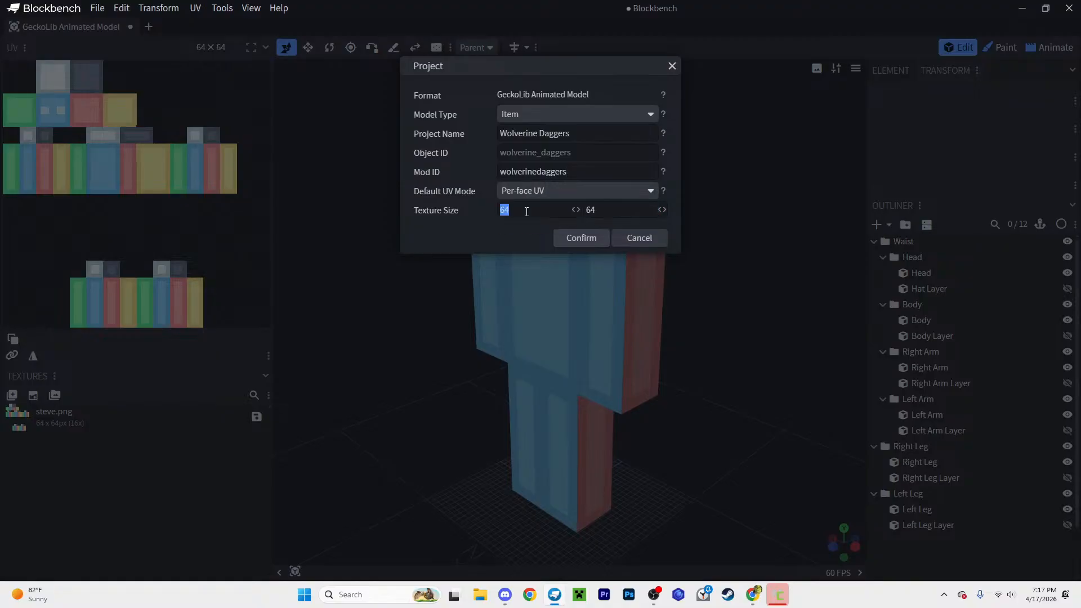
pyautogui.click(526, 222)
pyautogui.click(575, 242)
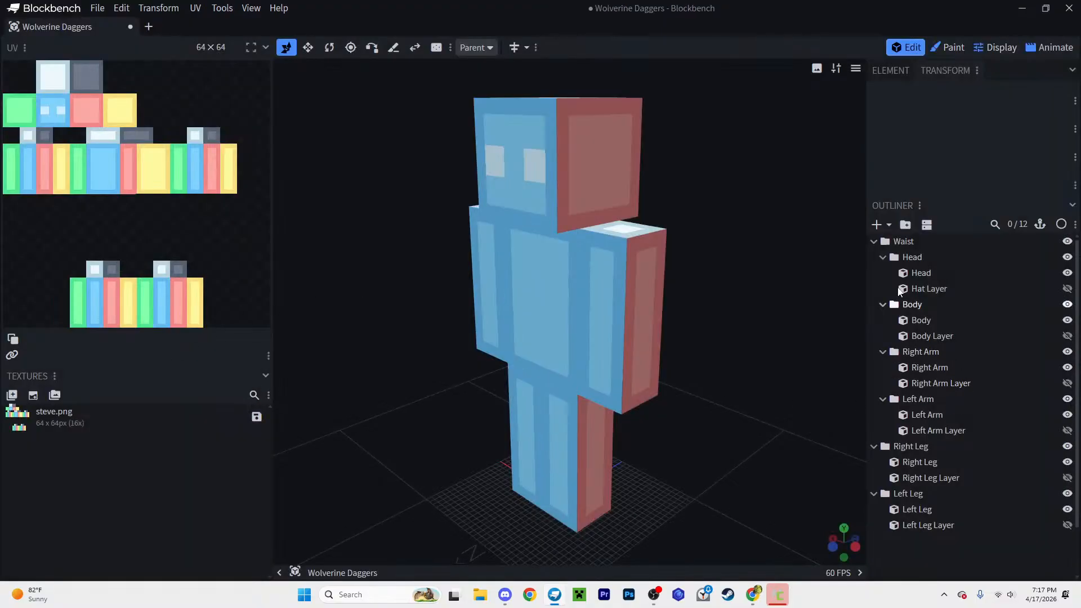
# Step: Delete the head, body and both leg groups with their layers, leaving only the two arms
pyautogui.click(538, 188)
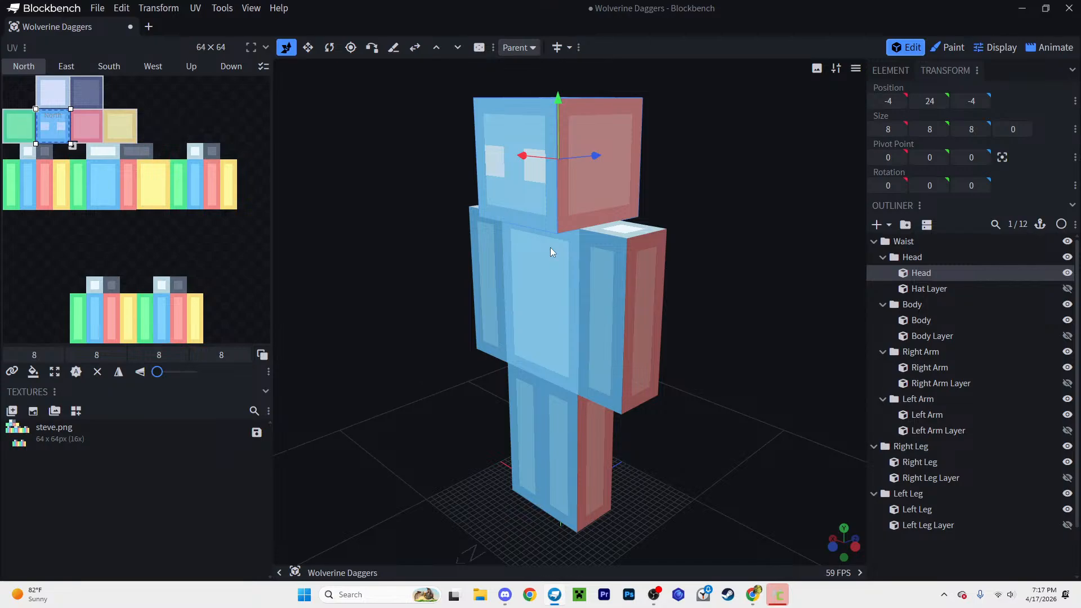
pyautogui.press('Delete')
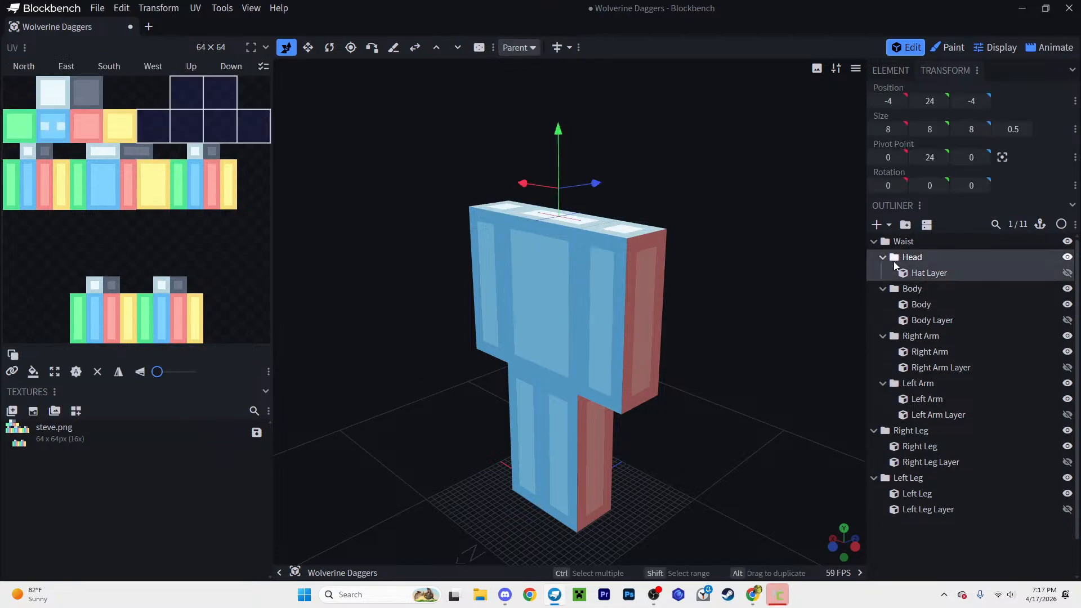
pyautogui.click(894, 262)
pyautogui.press('Delete')
pyautogui.click(912, 263)
pyautogui.press('Delete')
pyautogui.click(917, 351)
pyautogui.press('Delete')
pyautogui.click(917, 352)
pyautogui.press('Delete')
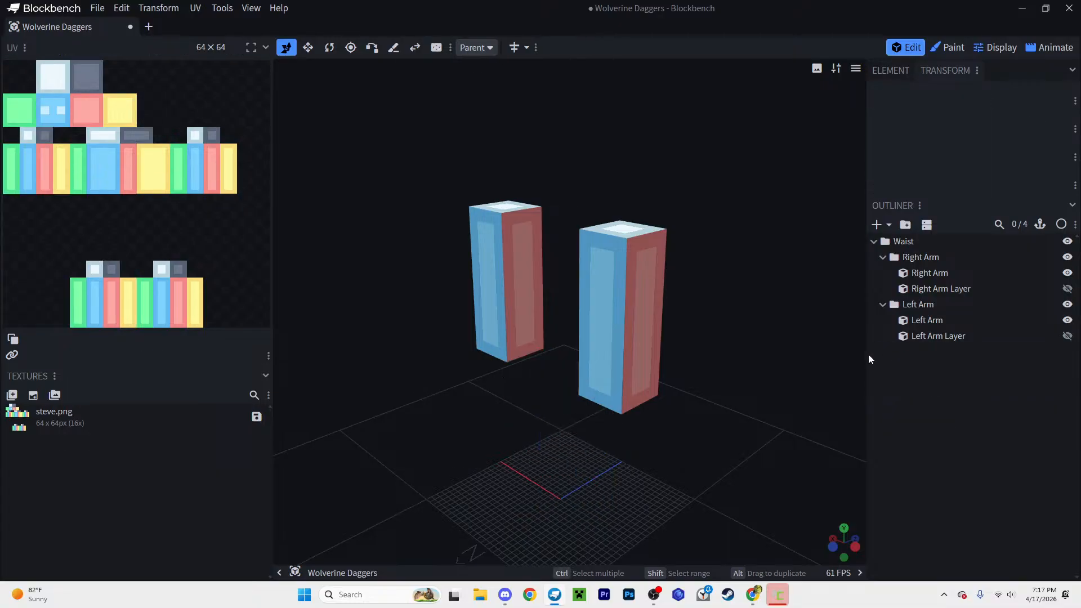
# Step: Delete the steve.png texture from the project
pyautogui.moveTo(776, 228); pyautogui.dragTo(727, 204, button='right')
pyautogui.moveTo(727, 204); pyautogui.dragTo(784, 178)
pyautogui.scroll(3, 694, 224)
pyautogui.click(158, 420)
pyautogui.press('Delete')
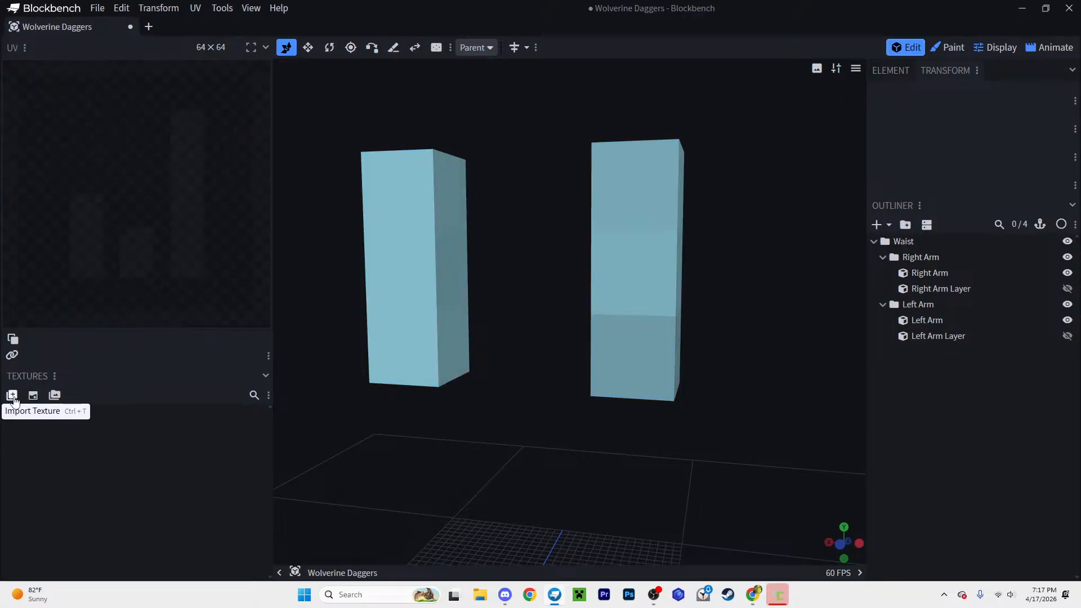
# Step: Delete the Left Arm Layer and Right Arm Layer cubes from the two arm groups
pyautogui.moveTo(653, 437); pyautogui.dragTo(556, 401)
pyautogui.scroll(8, 569, 285)
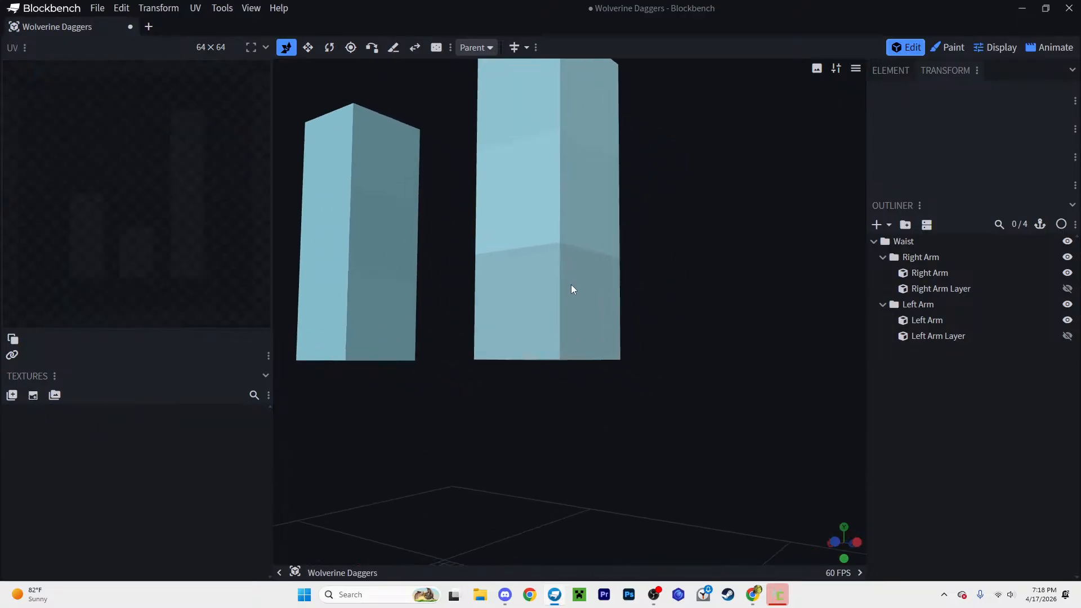
pyautogui.moveTo(676, 278); pyautogui.dragTo(636, 402)
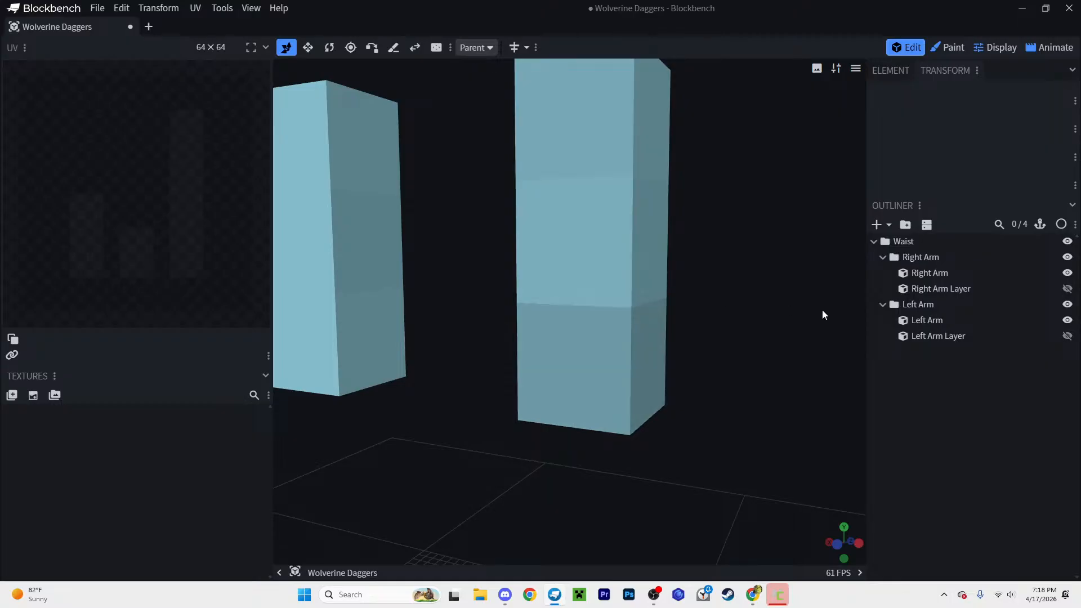
pyautogui.click(926, 319)
pyautogui.click(931, 331)
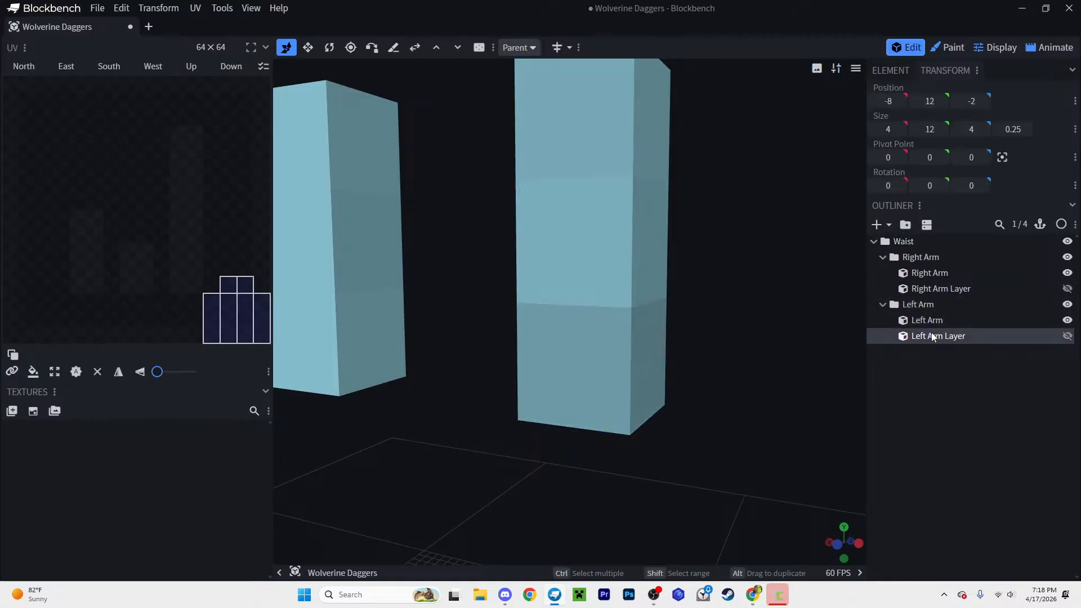
pyautogui.press('Delete')
pyautogui.click(937, 288)
pyautogui.press('Delete')
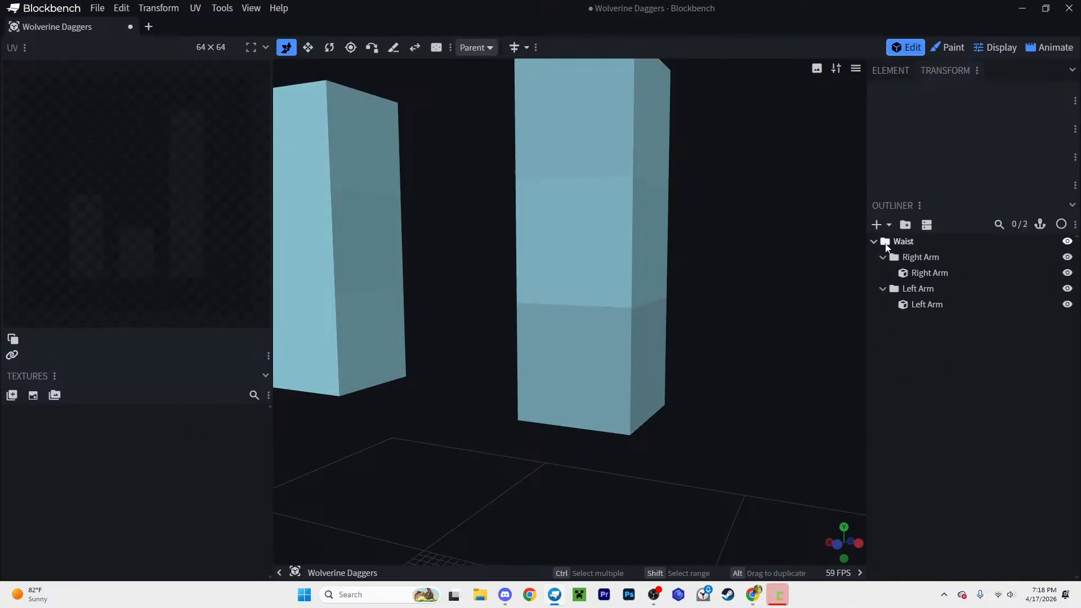
# Step: Add a cube to the Left Arm group and nest it in a new subgroup named "Glove"
pyautogui.click(903, 290)
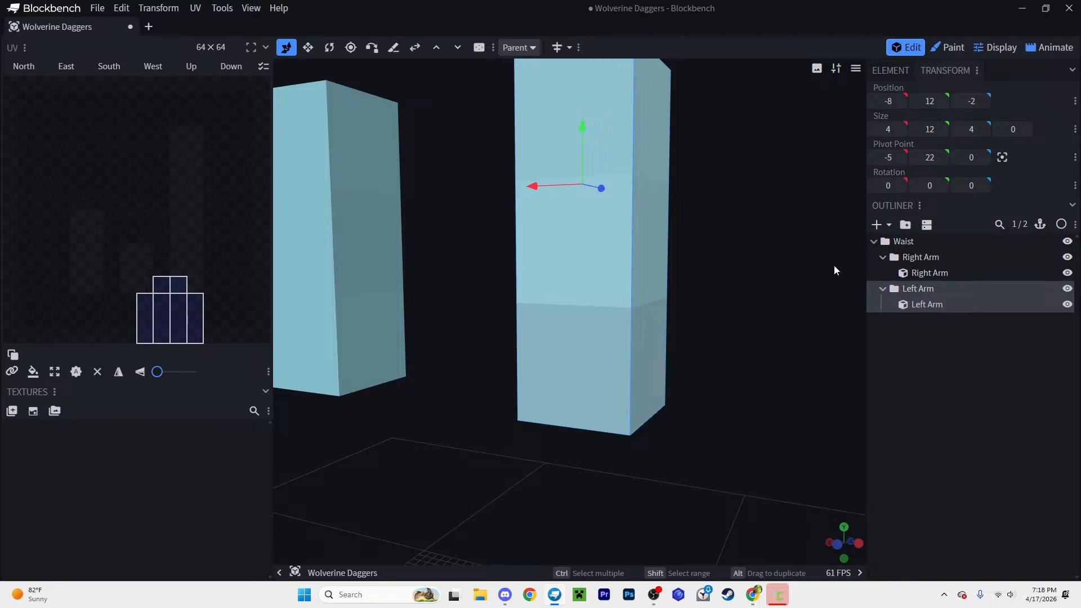
pyautogui.click(876, 225)
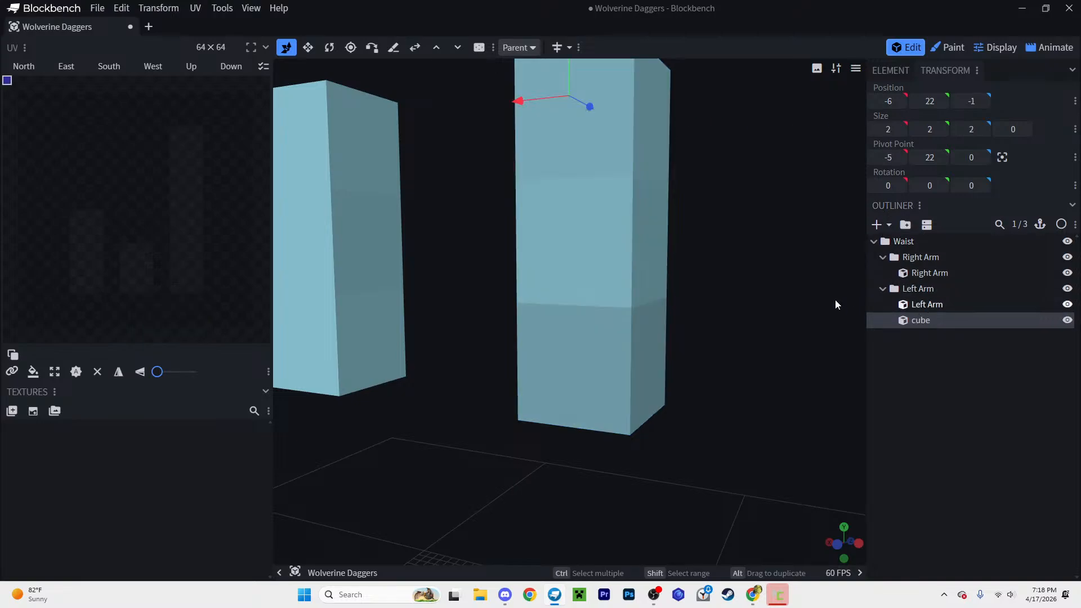
pyautogui.click(906, 225)
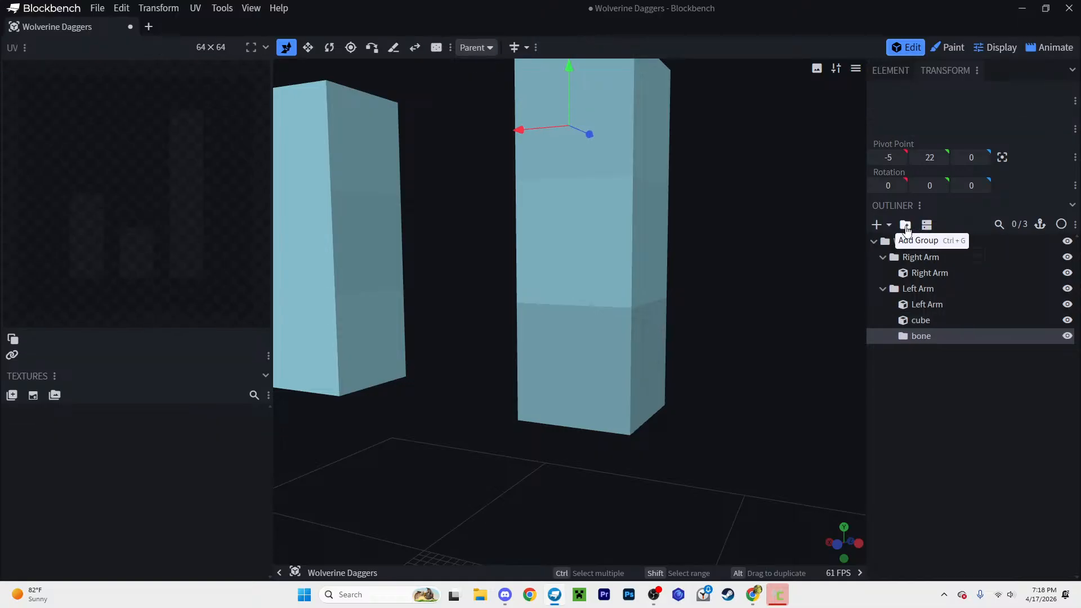
pyautogui.moveTo(944, 322); pyautogui.dragTo(919, 333)
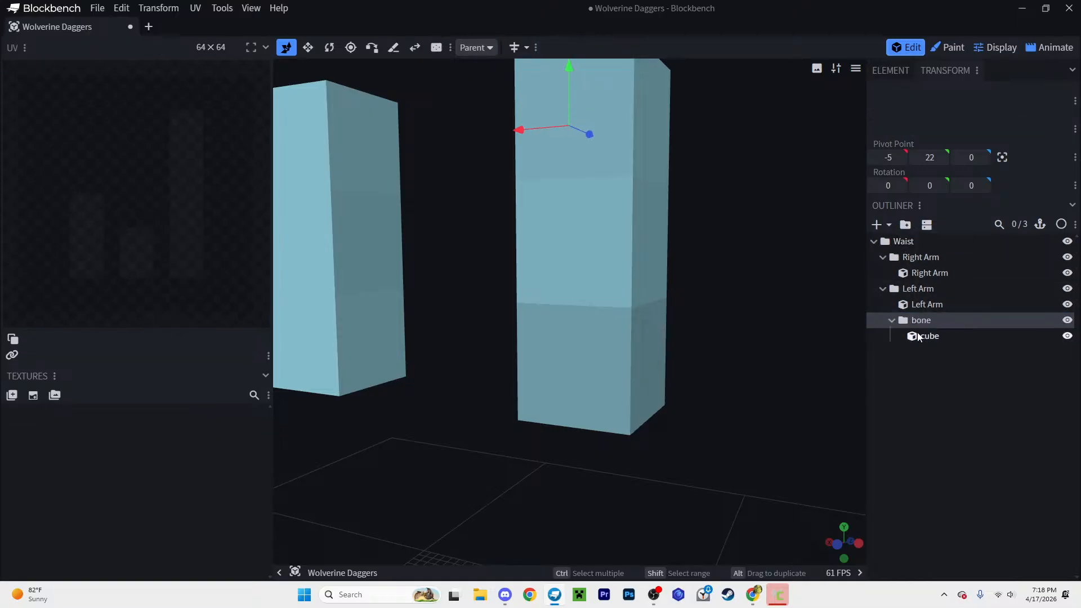
pyautogui.doubleClick(921, 321)
pyautogui.write('Glov')
# Step: Move the Glove group with its cube down the left arm to Y 14 and out through the arm's front face to Z -2.5
pyautogui.moveTo(572, 104); pyautogui.dragTo(607, 236)
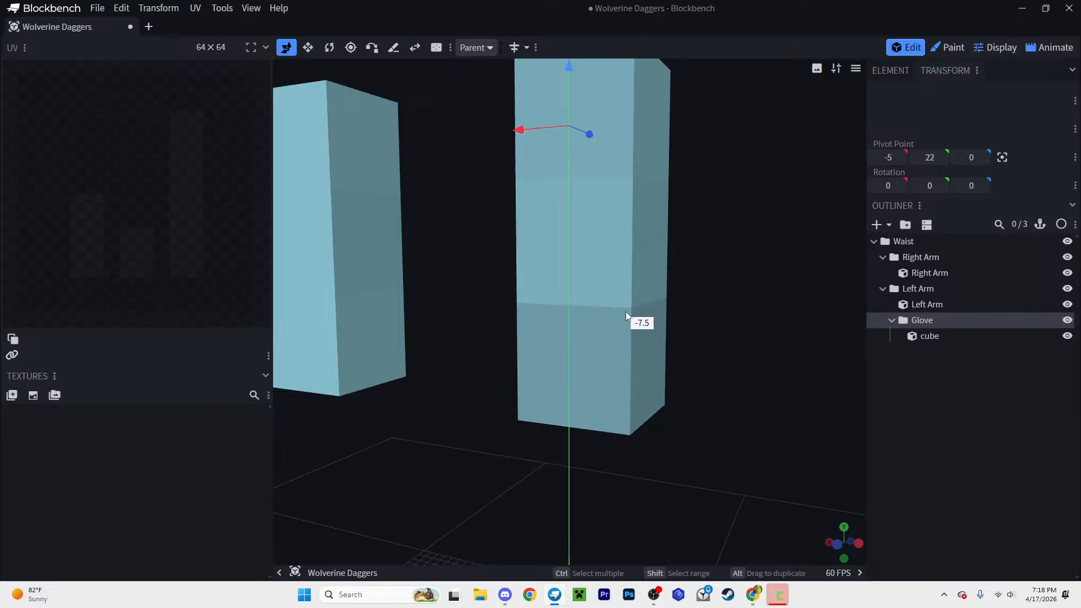
pyautogui.moveTo(632, 188); pyautogui.dragTo(632, 175)
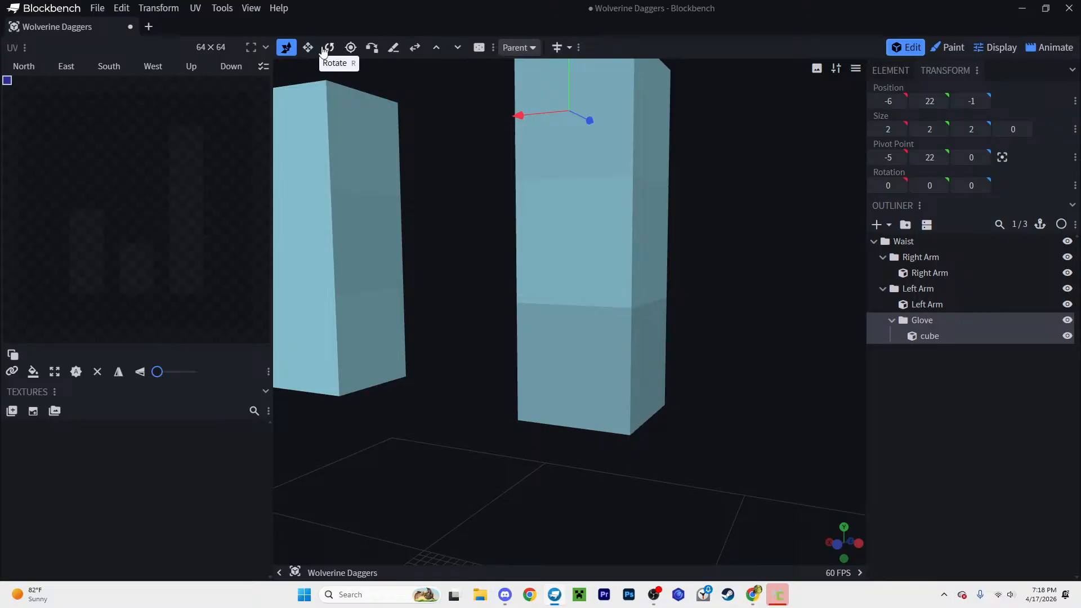
pyautogui.moveTo(569, 72); pyautogui.dragTo(582, 307)
pyautogui.doubleClick(931, 338)
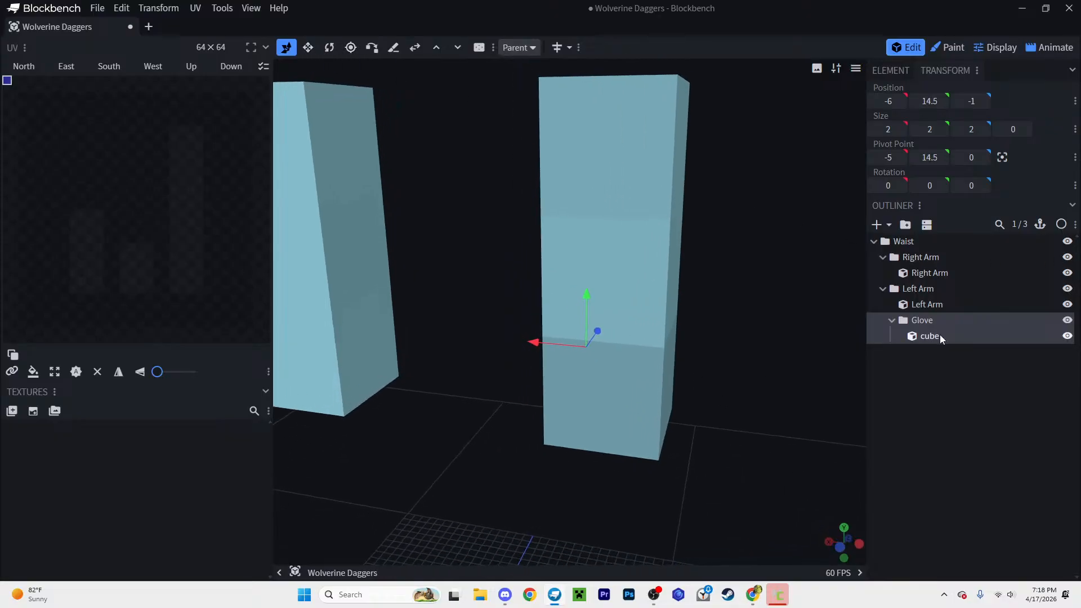
pyautogui.moveTo(510, 293); pyautogui.dragTo(580, 295)
pyautogui.moveTo(774, 284); pyautogui.dragTo(730, 283)
pyautogui.moveTo(381, 251); pyautogui.dragTo(377, 271)
pyautogui.moveTo(573, 294); pyautogui.dragTo(621, 415)
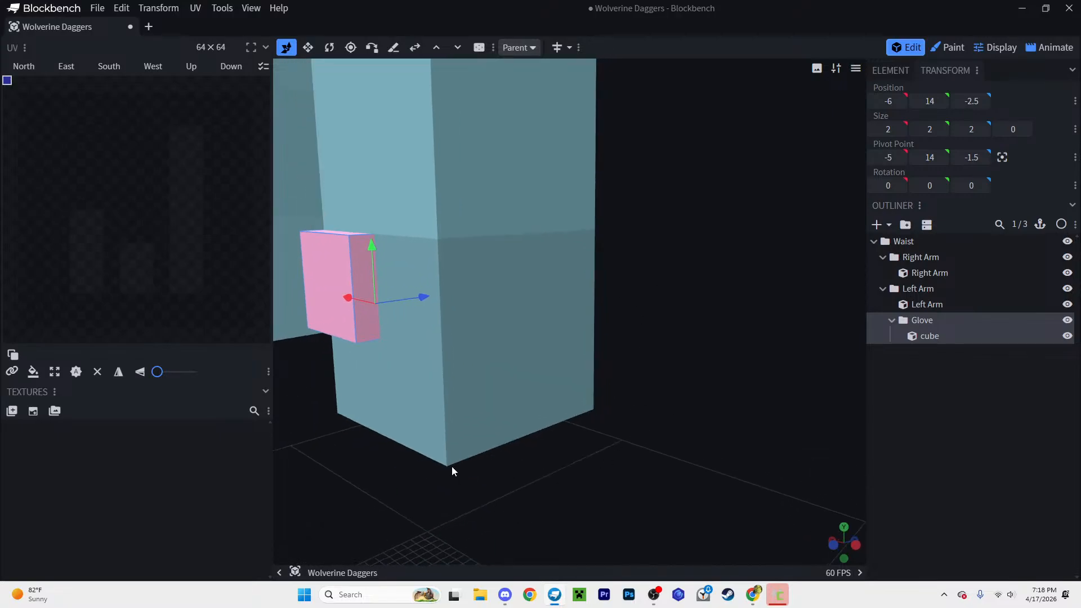
# Step: Switch to Chrome to examine the reference image of the gloved fists
pyautogui.moveTo(560, 456); pyautogui.dragTo(719, 268)
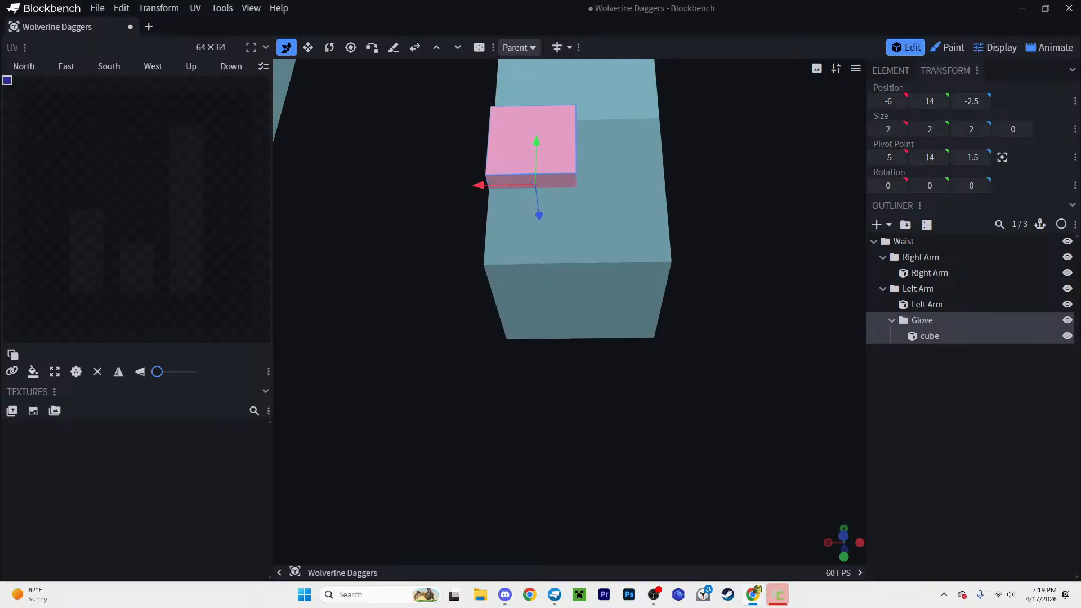
pyautogui.moveTo(0, 147); pyautogui.dragTo(360, 0)
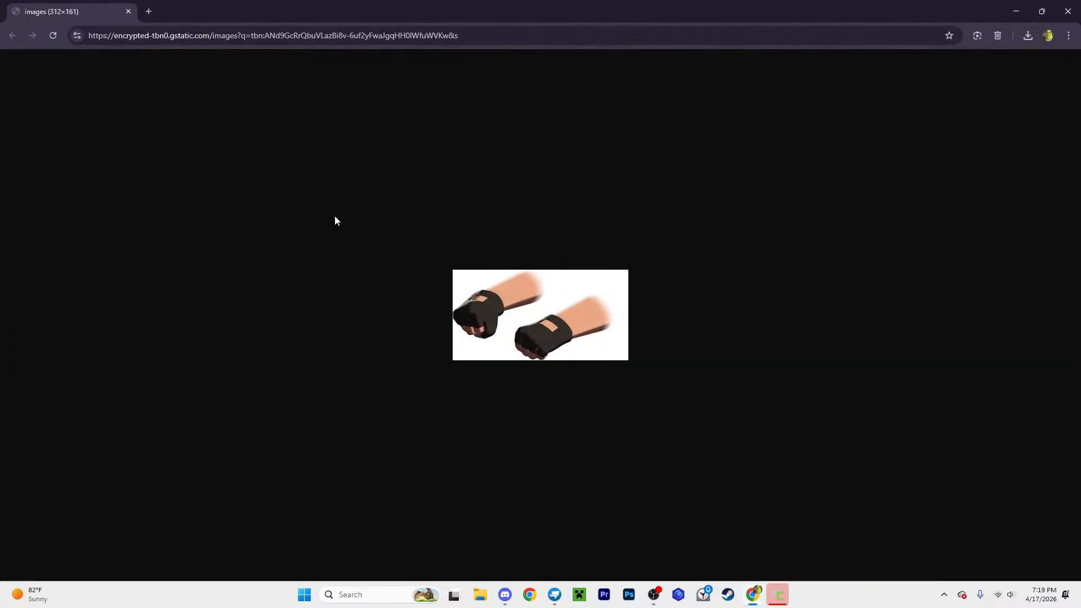
# Step: Enlarge the reference image to examine the gloved fists closely, and close the browser to return to Blockbench
pyautogui.keyDown('ctrl'); pyautogui.scroll(9, 526, 326); pyautogui.keyUp('ctrl')
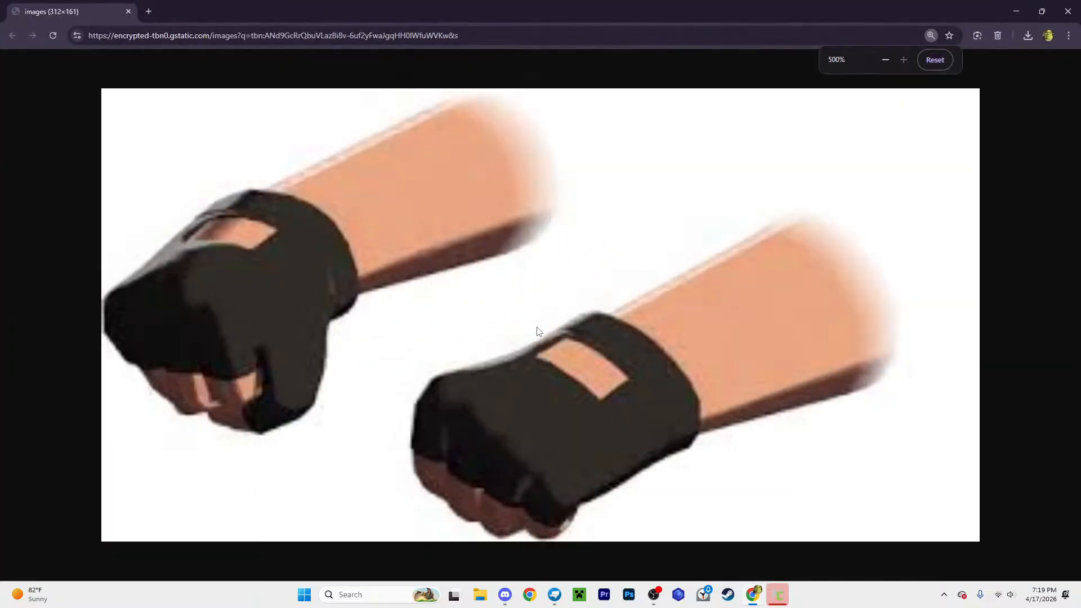
pyautogui.keyDown('ctrl'); pyautogui.scroll(-9, 538, 329); pyautogui.keyUp('ctrl')
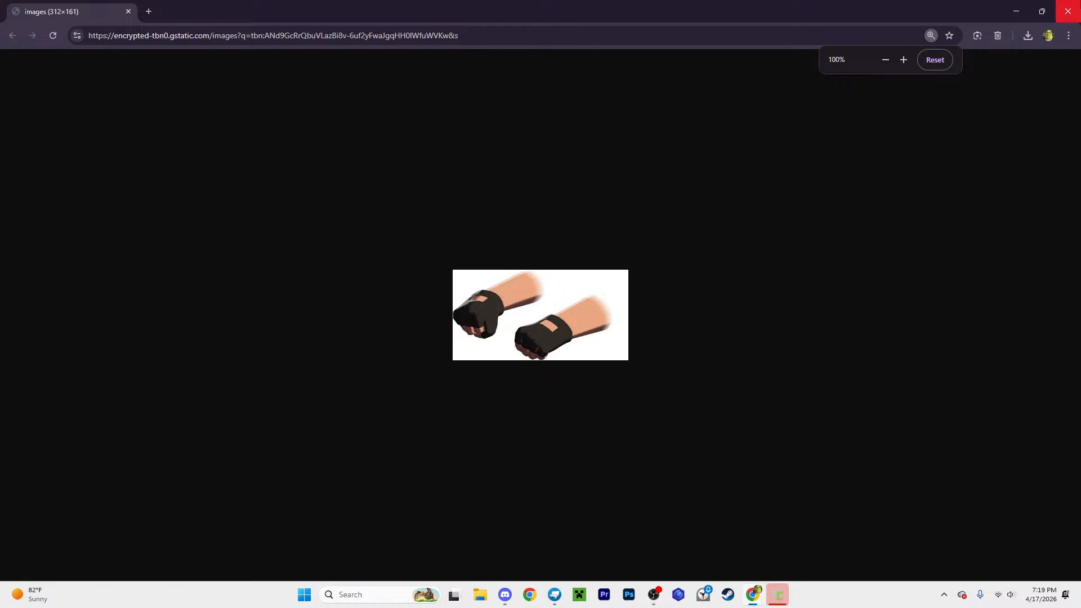
pyautogui.click(1067, 12)
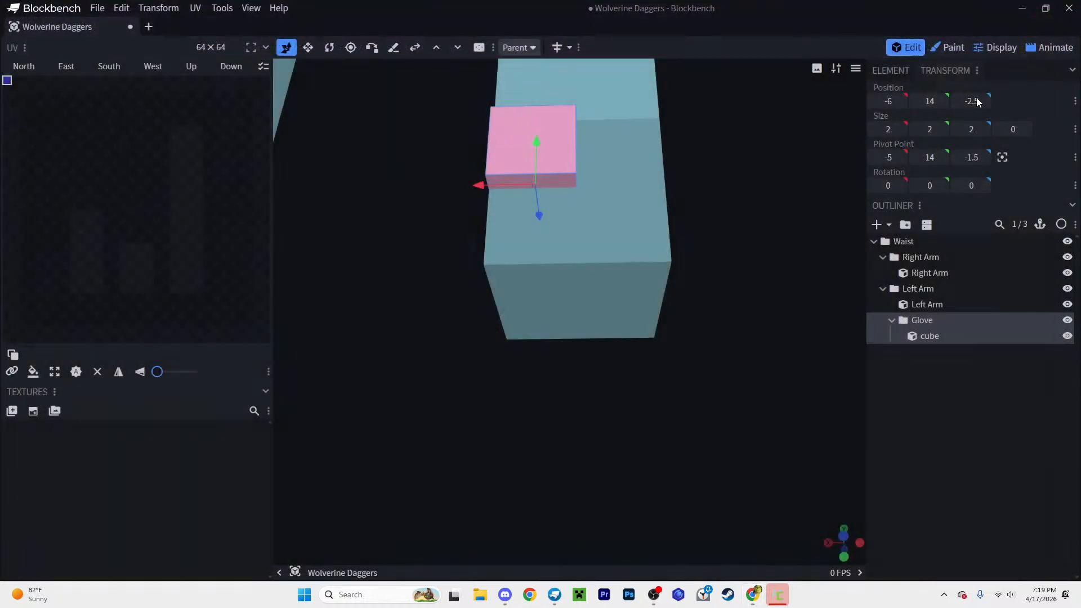
# Step: Move the Glove group's cube to X -5.75 and Z -2.25 so it slightly overhangs the left arm's front corner
pyautogui.moveTo(622, 376); pyautogui.dragTo(603, 360)
pyautogui.moveTo(464, 342); pyautogui.dragTo(501, 346)
pyautogui.moveTo(779, 435); pyautogui.dragTo(802, 322)
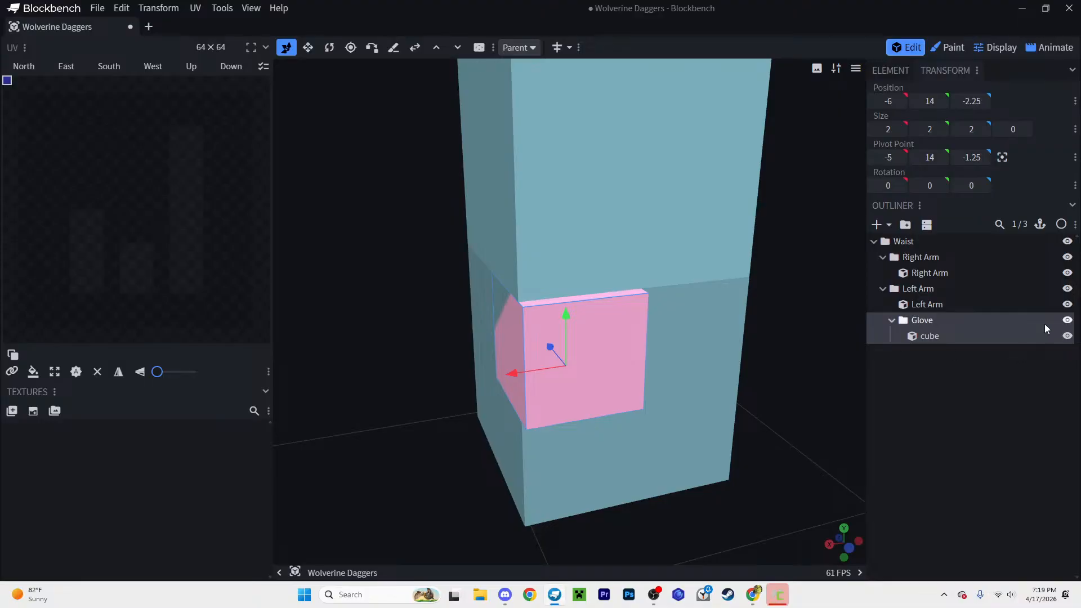
pyautogui.moveTo(517, 377); pyautogui.dragTo(624, 360)
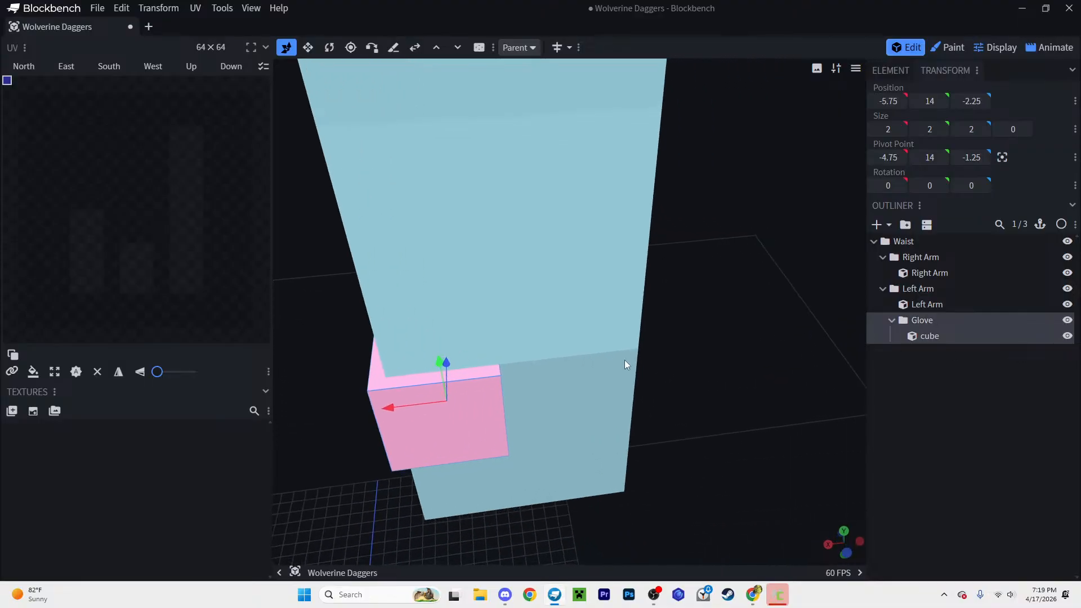
# Step: Resize the glove cube to 4.5 × 4.5 × 4.5 so it wraps around the lower end of the left arm
pyautogui.press('s')
pyautogui.moveTo(498, 385); pyautogui.dragTo(635, 369)
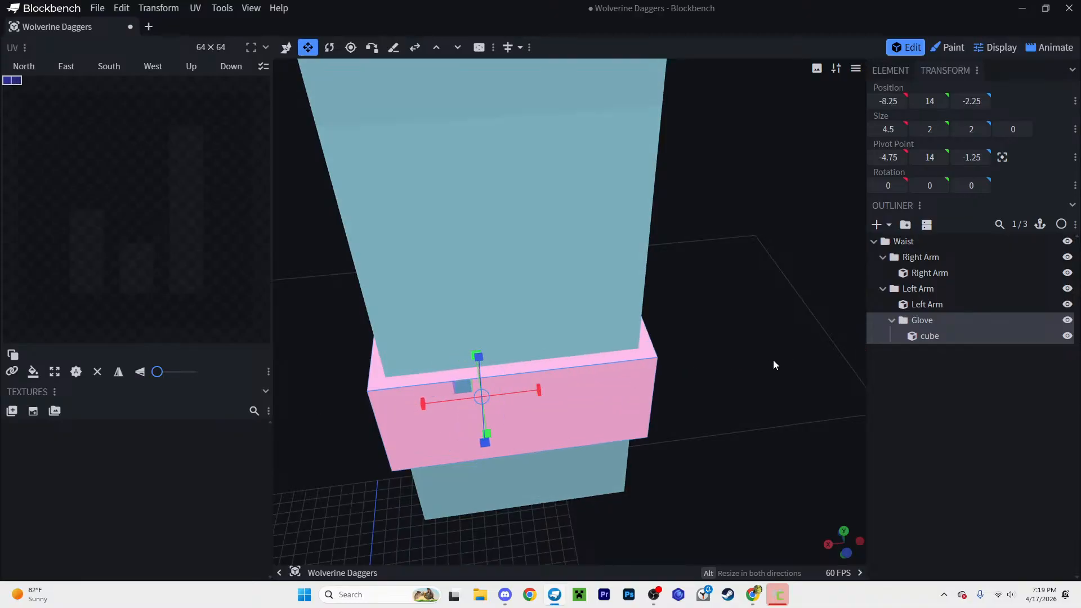
pyautogui.moveTo(777, 363); pyautogui.dragTo(563, 333)
pyautogui.moveTo(492, 259); pyautogui.dragTo(488, 304)
pyautogui.moveTo(444, 360); pyautogui.dragTo(725, 325)
pyautogui.scroll(5, 715, 318)
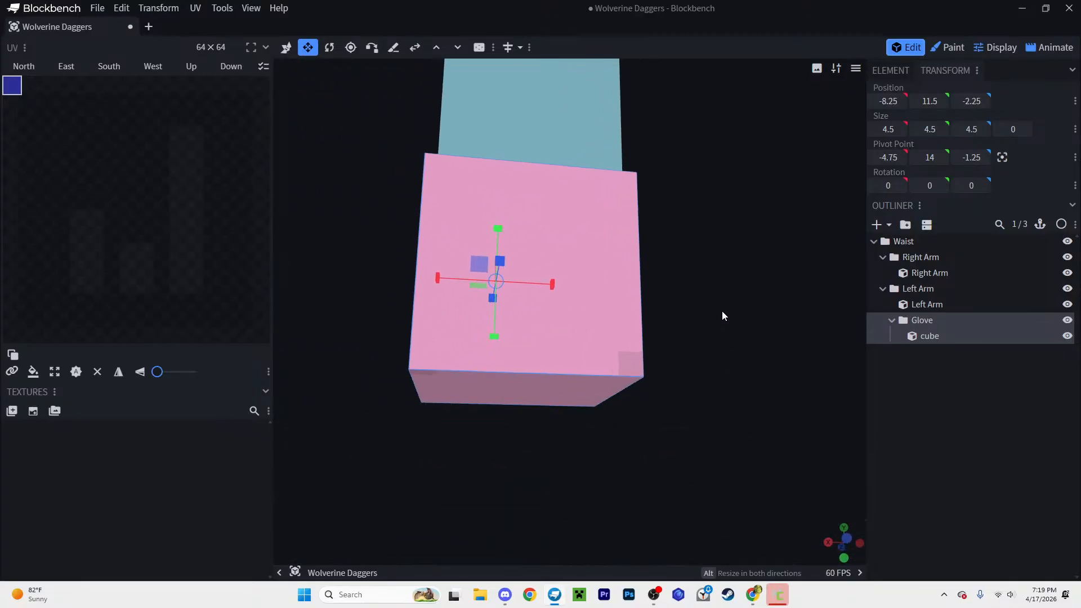
# Step: Narrow the glove cube to 3.5 on its inner side and raise its underside to make it 4.25 tall
pyautogui.moveTo(444, 286); pyautogui.dragTo(489, 280)
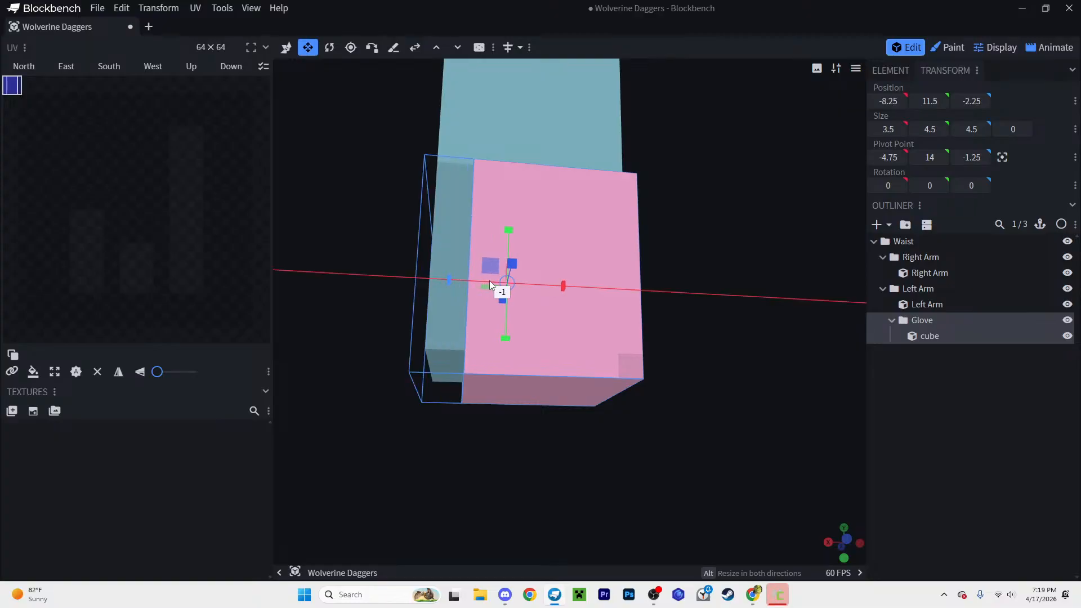
pyautogui.moveTo(584, 458); pyautogui.dragTo(704, 430)
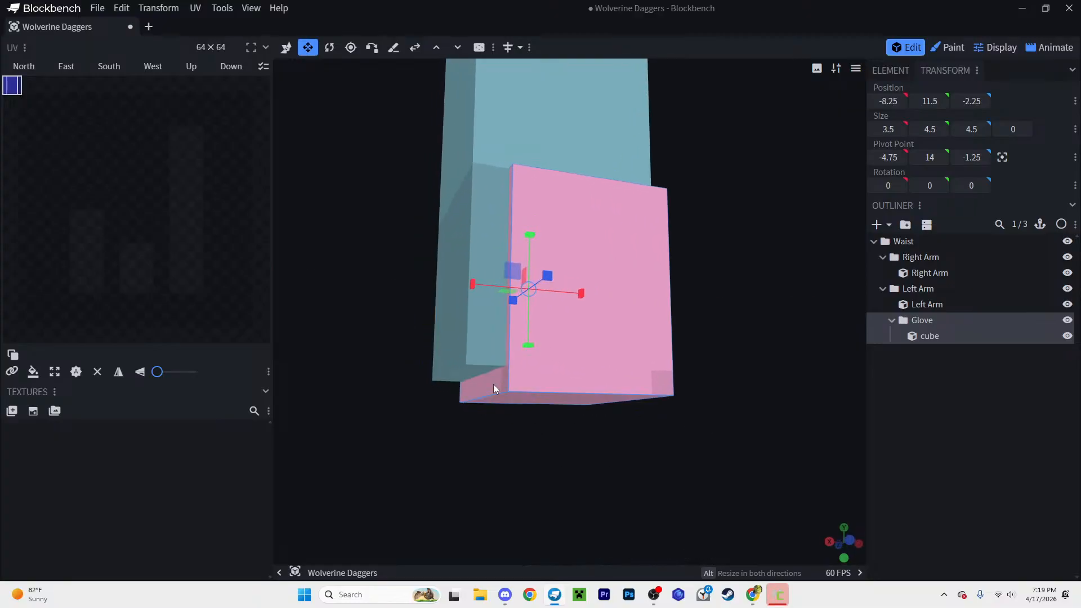
pyautogui.moveTo(524, 350); pyautogui.dragTo(525, 339)
pyautogui.moveTo(624, 434); pyautogui.dragTo(704, 343)
pyautogui.moveTo(599, 277); pyautogui.dragTo(580, 276)
pyautogui.moveTo(757, 441); pyautogui.dragTo(792, 491)
pyautogui.click(725, 461)
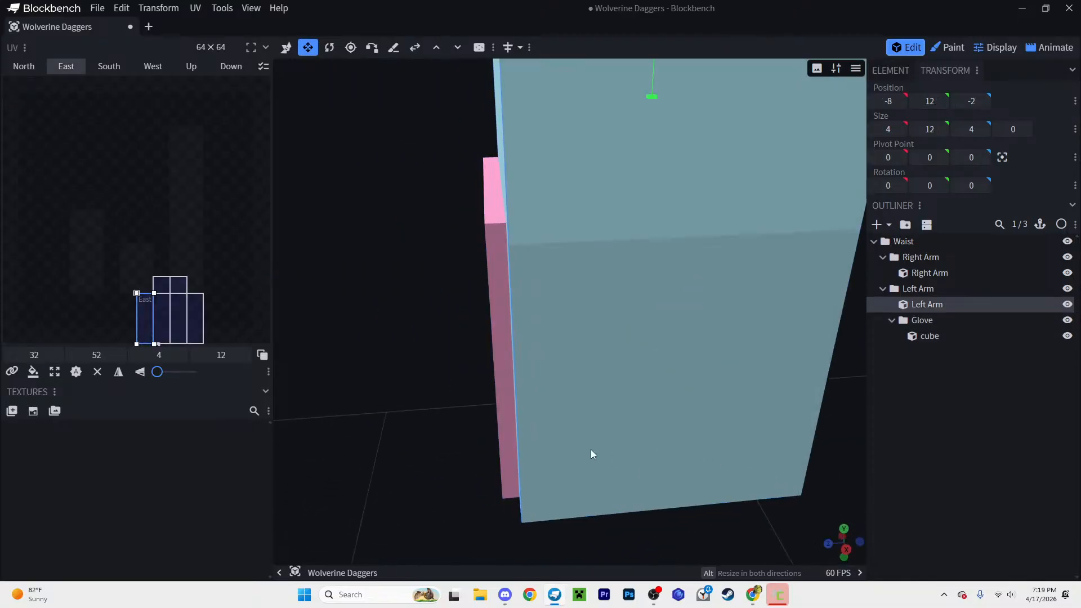
pyautogui.click(614, 462)
pyautogui.moveTo(430, 423); pyautogui.dragTo(324, 416)
pyautogui.moveTo(636, 323)
pyautogui.mouseDown()
pyautogui.moveTo(627, 320)
pyautogui.moveTo(638, 322)
pyautogui.mouseUp()
pyautogui.scroll(-5, 755, 387)
pyautogui.moveTo(756, 388); pyautogui.dragTo(702, 385)
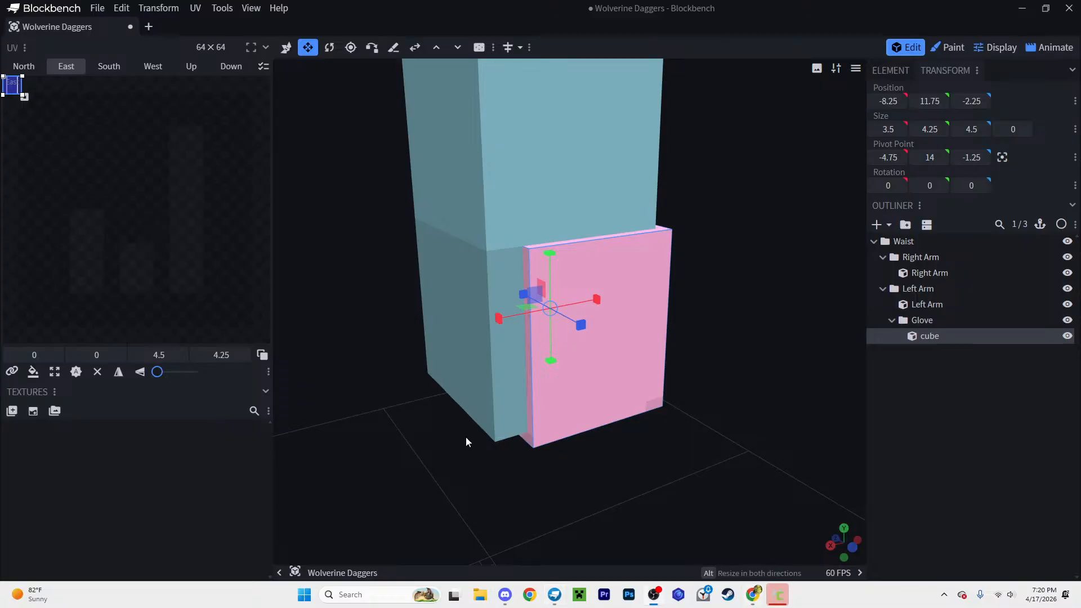
# Step: Copy the glove cube and paste a second one into the Glove group
pyautogui.moveTo(591, 437); pyautogui.dragTo(591, 410, button='right')
pyautogui.scroll(4, 612, 445)
pyautogui.moveTo(478, 498); pyautogui.dragTo(478, 476)
pyautogui.hotkey('ctrl', 'c')
pyautogui.hotkey('ctrl', 'v')
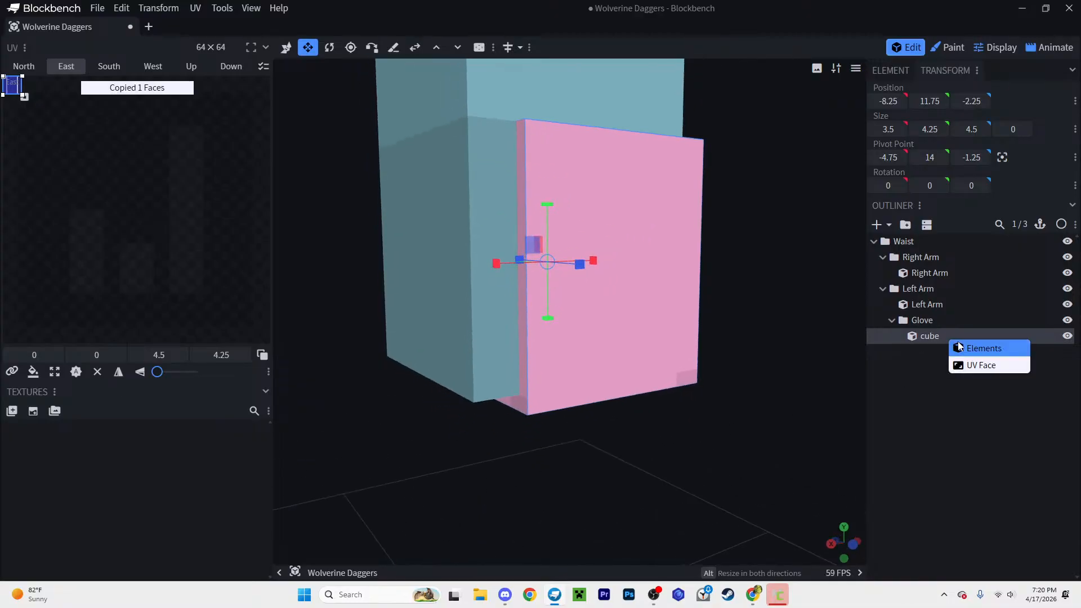
pyautogui.click(936, 337)
pyautogui.rightClick(937, 336)
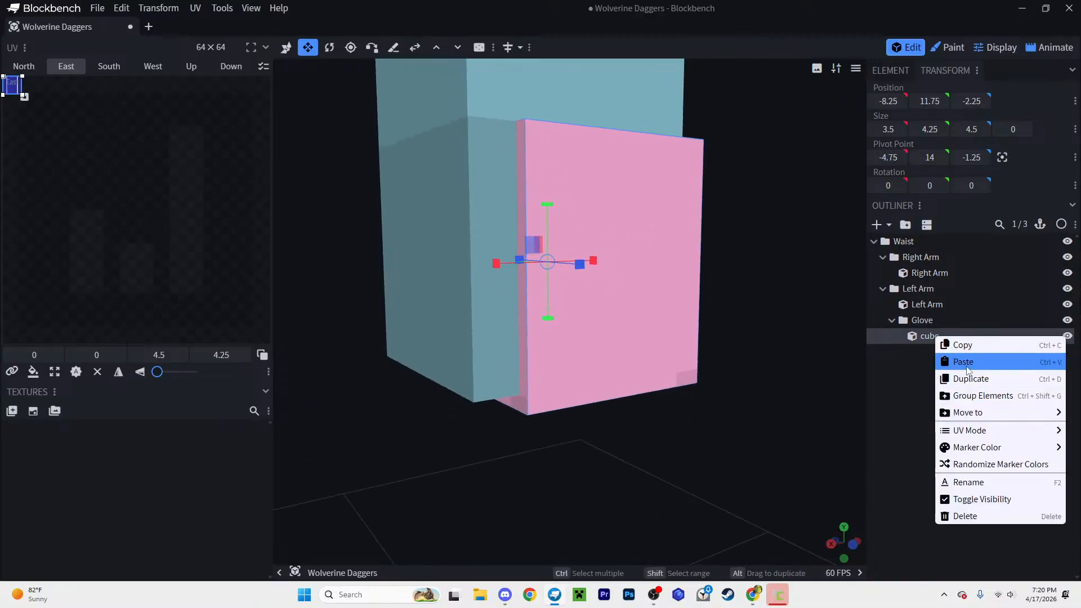
pyautogui.click(928, 362)
# Step: Move the pasted cube to X -4.75 beside the first one and narrow it to a width of 1
pyautogui.press('v')
pyautogui.moveTo(501, 265); pyautogui.dragTo(326, 268)
pyautogui.moveTo(560, 419); pyautogui.dragTo(403, 307)
pyautogui.press('s')
pyautogui.moveTo(356, 280); pyautogui.dragTo(578, 511)
pyautogui.scroll(4, 574, 493)
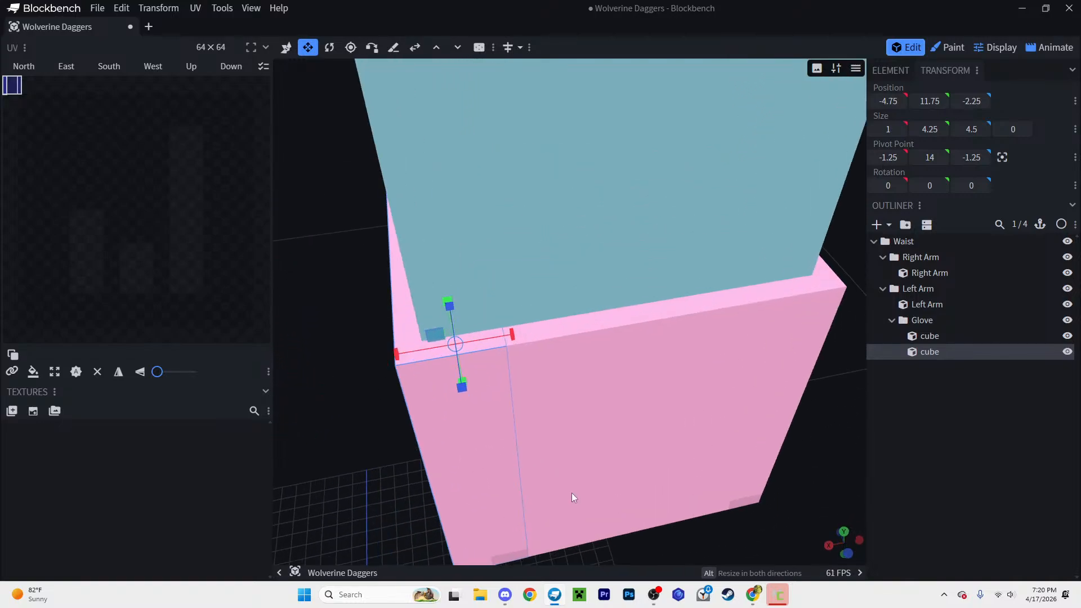
pyautogui.moveTo(624, 455); pyautogui.dragTo(726, 457, button='right')
pyautogui.moveTo(475, 357)
pyautogui.mouseDown()
pyautogui.moveTo(505, 354)
pyautogui.moveTo(481, 363)
pyautogui.mouseUp()
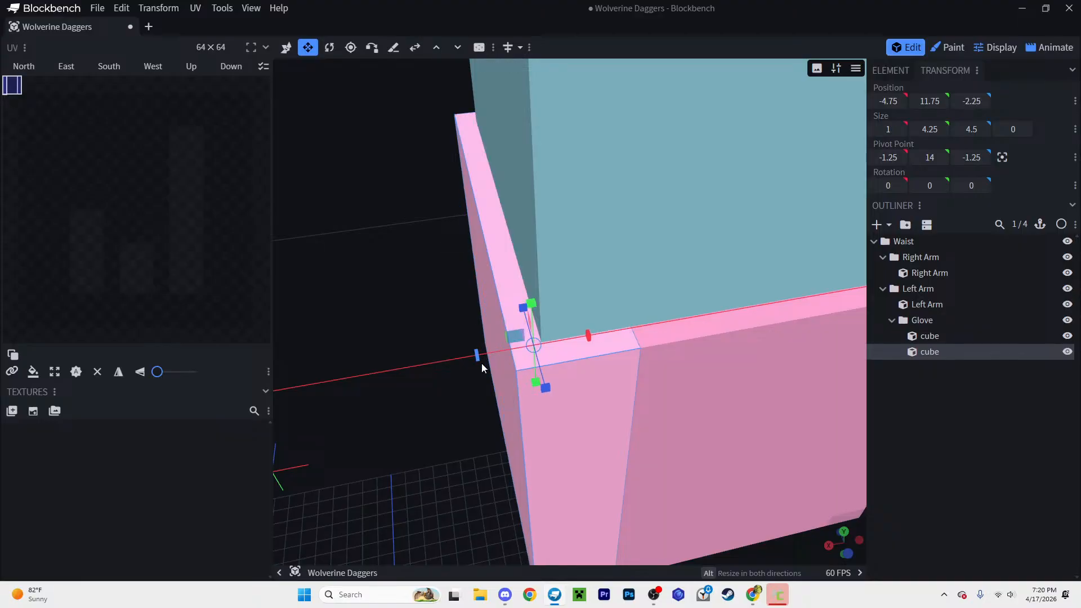
# Step: Shorten the narrow glove cube from below to a height of 3.25, leaving its underside at Y 12.75
pyautogui.scroll(-4, 496, 389)
pyautogui.moveTo(484, 422); pyautogui.dragTo(469, 350)
pyautogui.moveTo(545, 347); pyautogui.dragTo(545, 306)
pyautogui.moveTo(481, 406); pyautogui.dragTo(450, 383)
pyautogui.moveTo(462, 393); pyautogui.dragTo(588, 431)
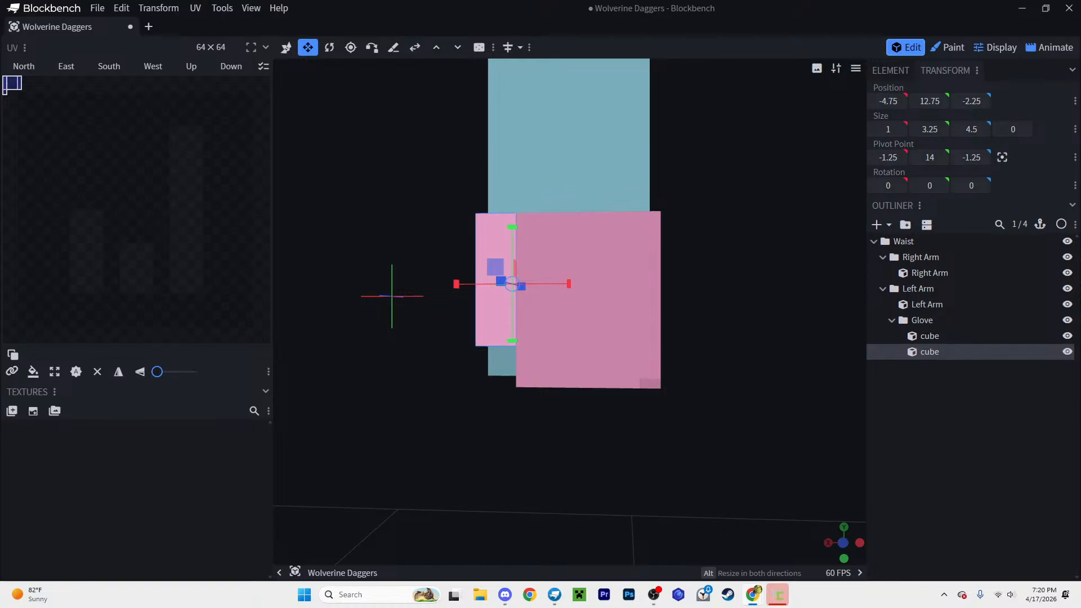
# Step: Narrow the larger glove cube to a width of 3 and extend the smaller cube sideways to meet it
pyautogui.moveTo(461, 412); pyautogui.dragTo(470, 312)
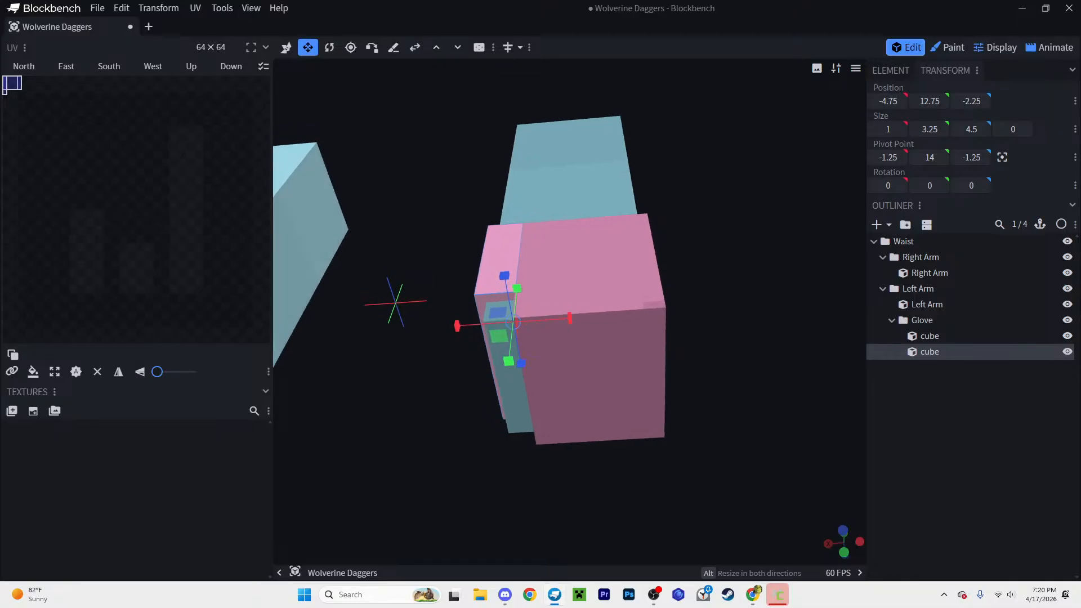
pyautogui.click(565, 387)
pyautogui.moveTo(561, 338)
pyautogui.mouseDown()
pyautogui.moveTo(542, 335)
pyautogui.moveTo(554, 335)
pyautogui.mouseUp()
pyautogui.click(509, 278)
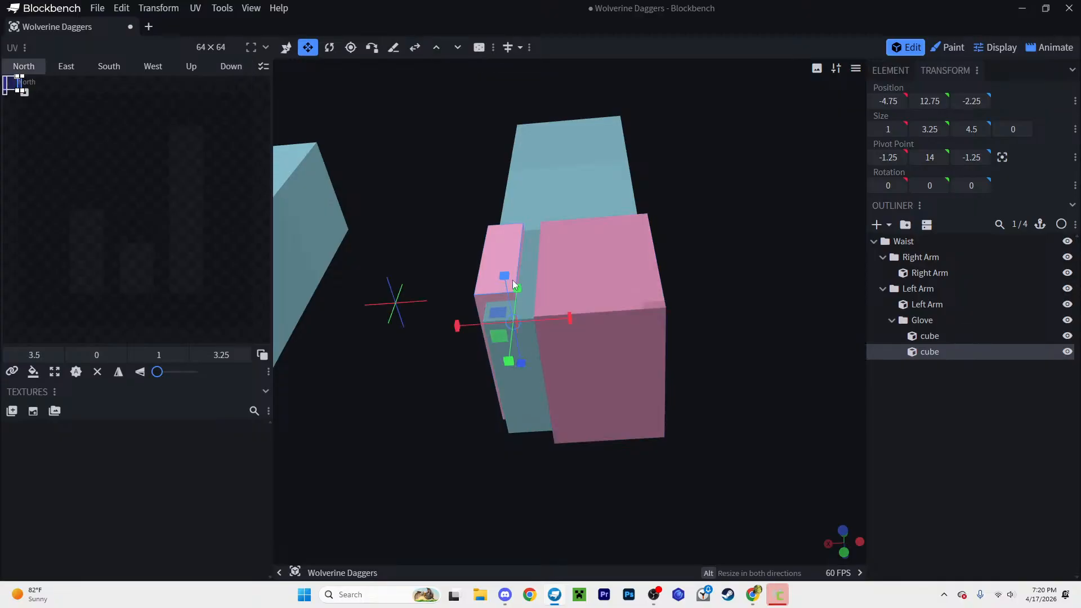
pyautogui.moveTo(828, 456); pyautogui.dragTo(749, 420)
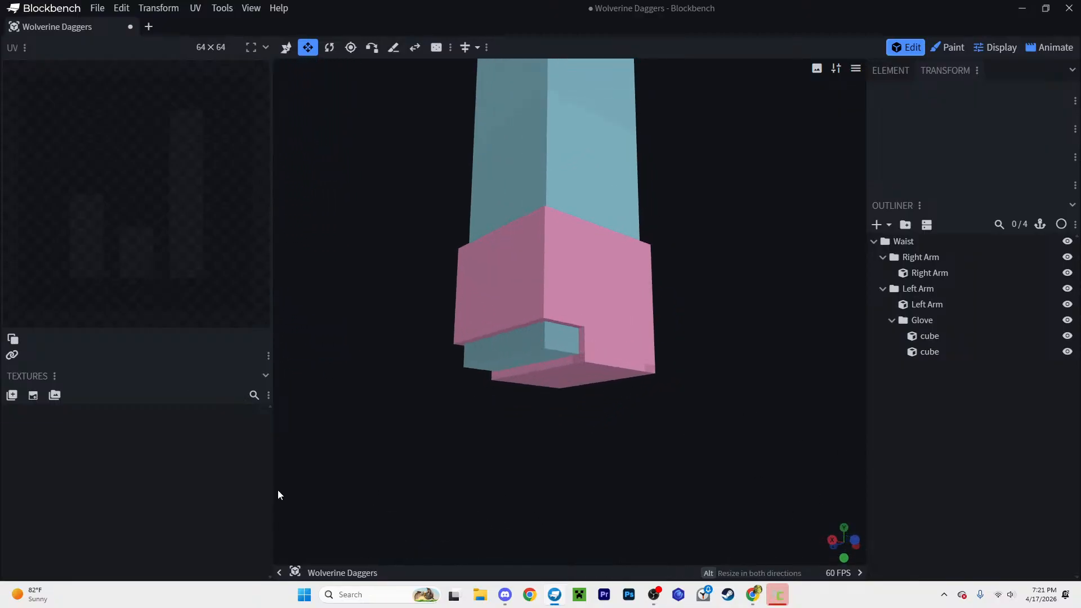
# Step: Duplicate the left arm's Glove group with both of its cubes
pyautogui.moveTo(646, 463); pyautogui.dragTo(581, 481)
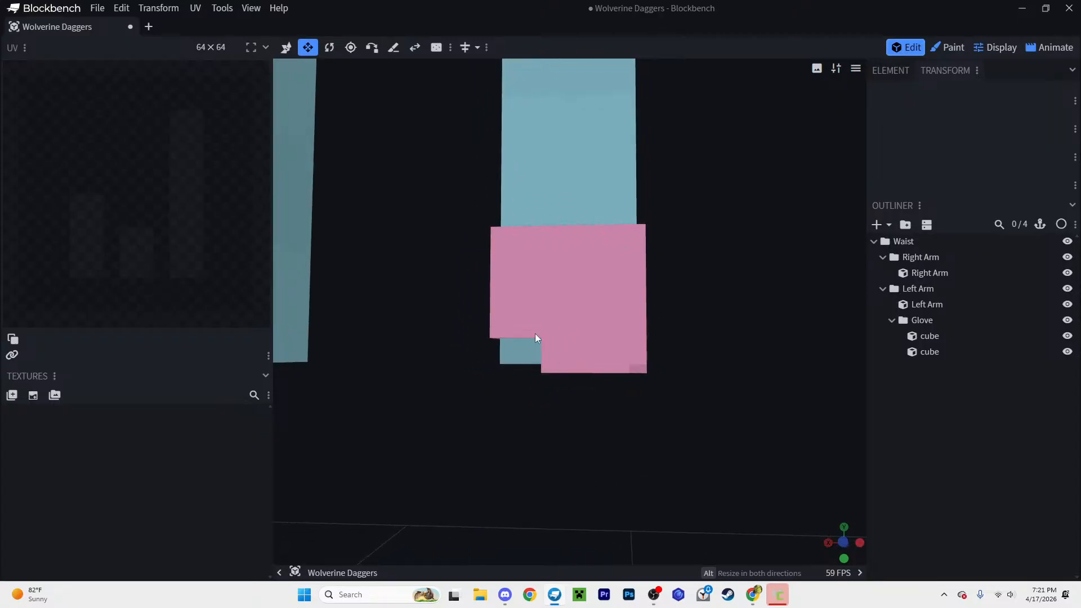
pyautogui.moveTo(653, 404); pyautogui.dragTo(542, 260)
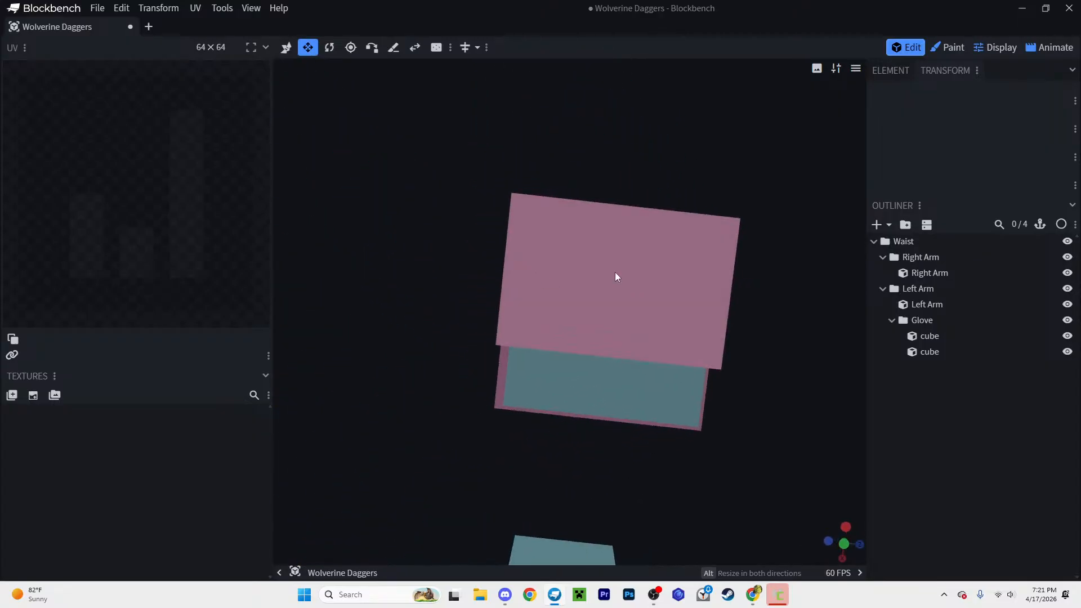
pyautogui.moveTo(591, 358); pyautogui.dragTo(731, 428)
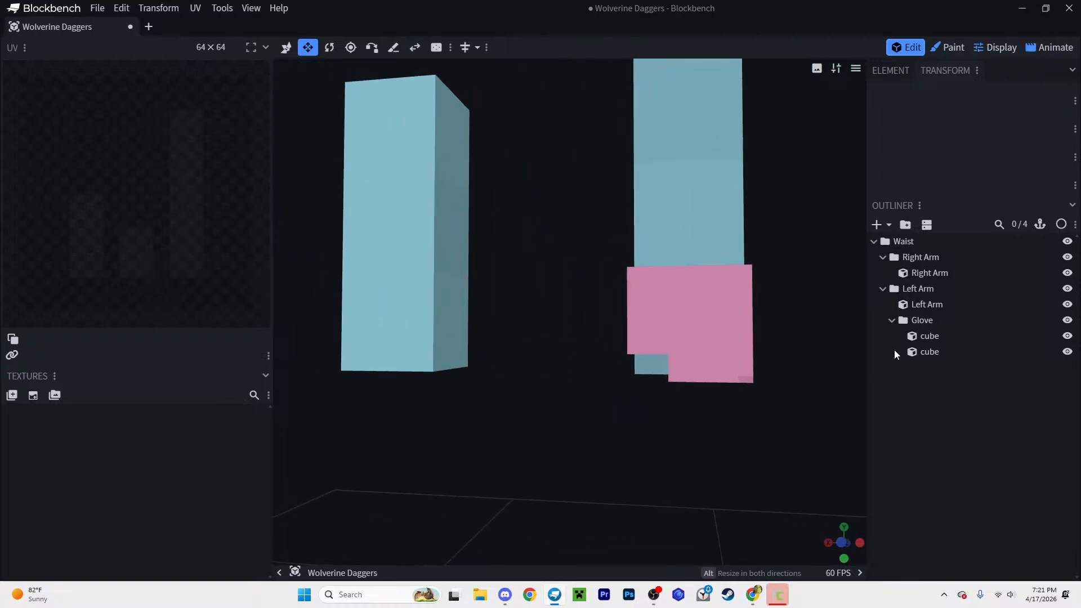
pyautogui.click(924, 323)
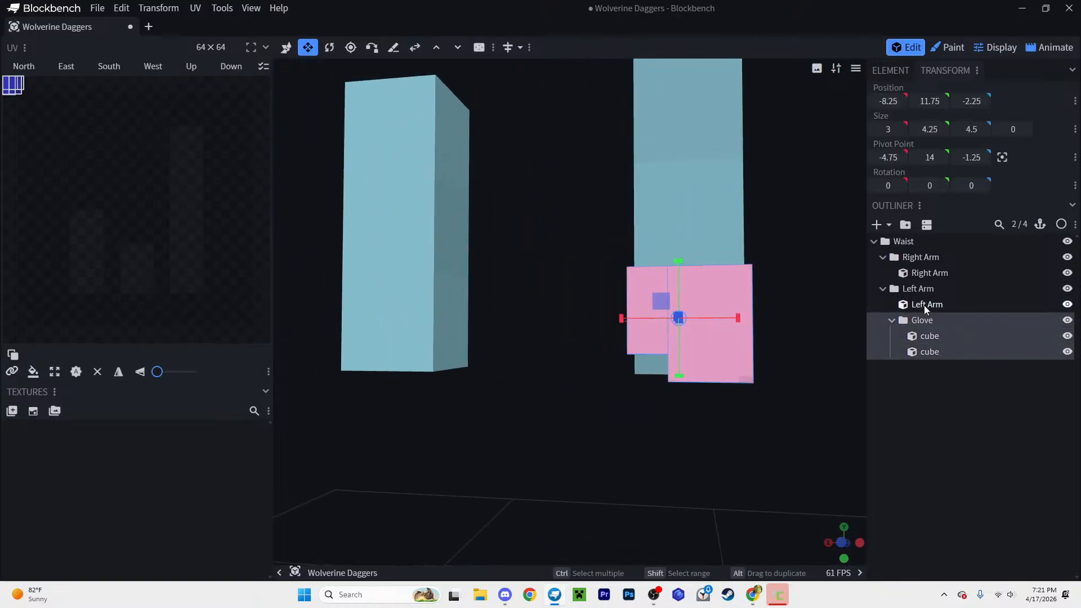
pyautogui.hotkey('ctrl', 'd')
pyautogui.moveTo(922, 361); pyautogui.dragTo(920, 278)
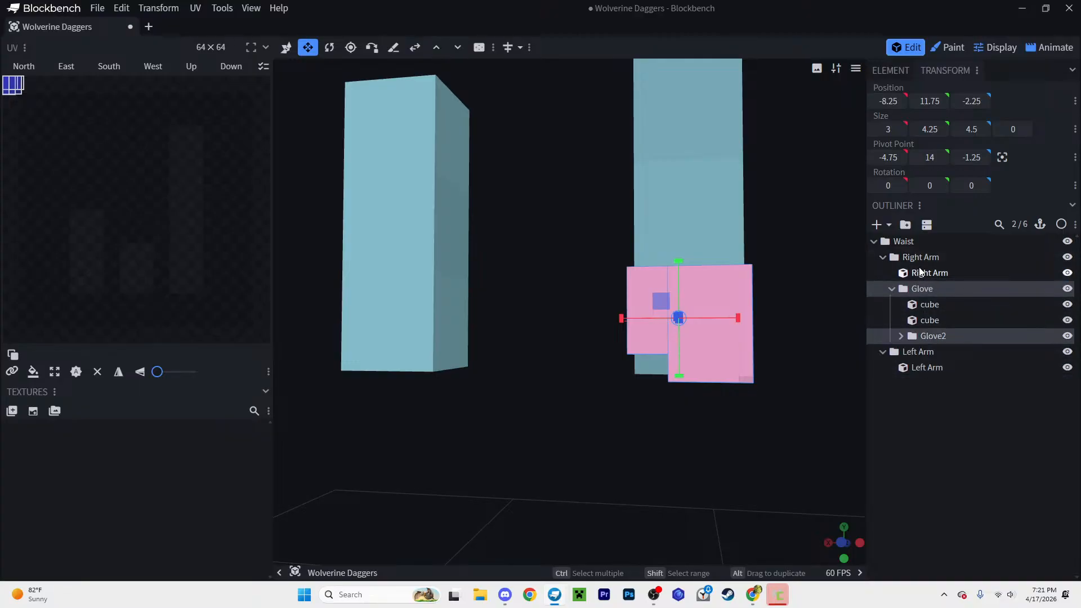
pyautogui.click(915, 254)
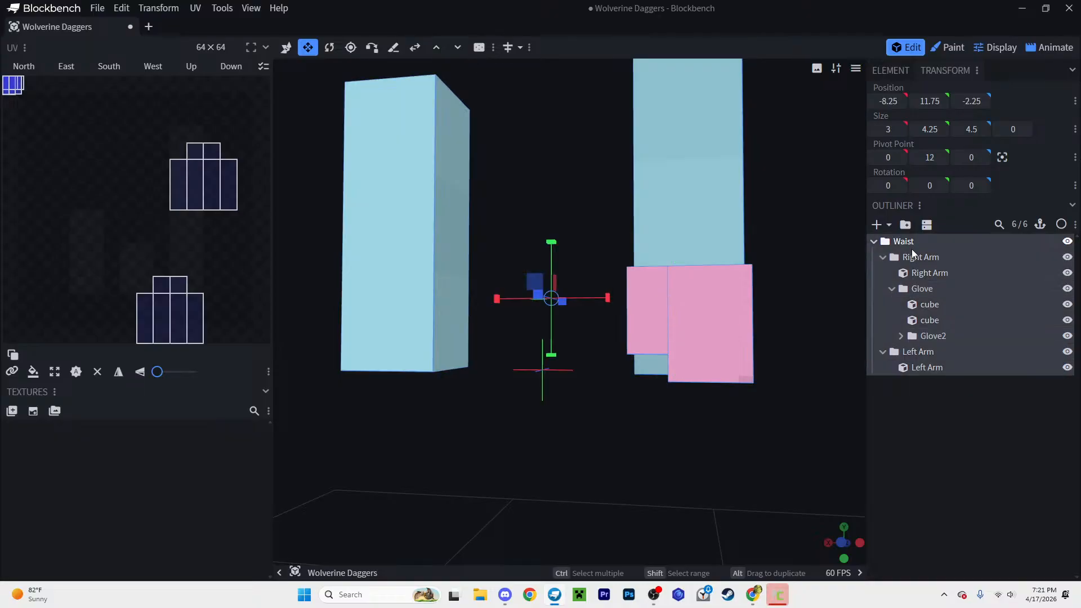
pyautogui.moveTo(910, 250); pyautogui.dragTo(907, 419)
pyautogui.moveTo(919, 257); pyautogui.dragTo(928, 488)
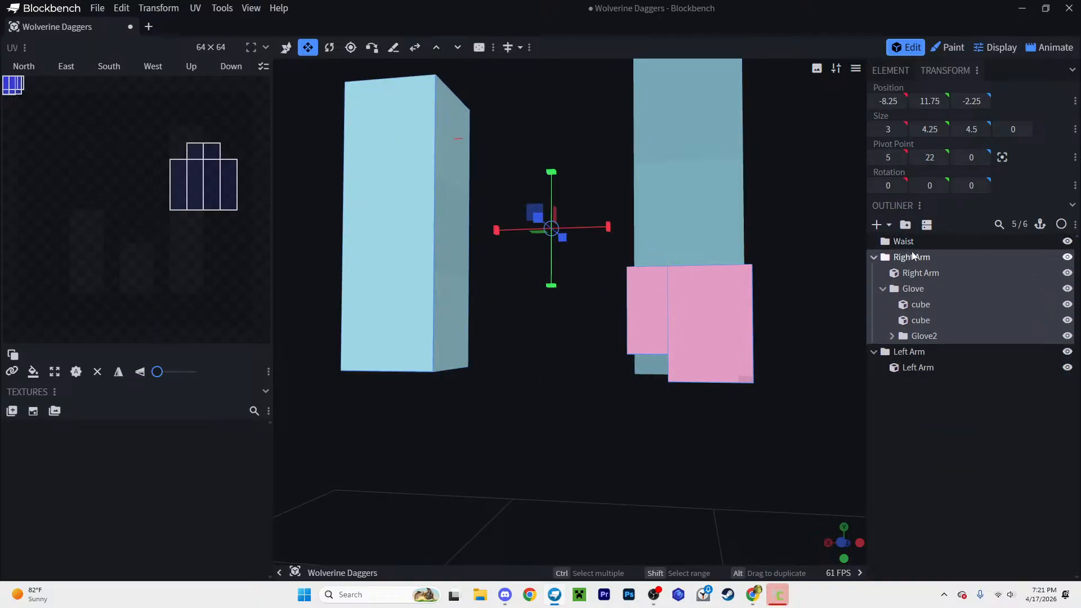
pyautogui.click(910, 240)
pyautogui.press('Delete')
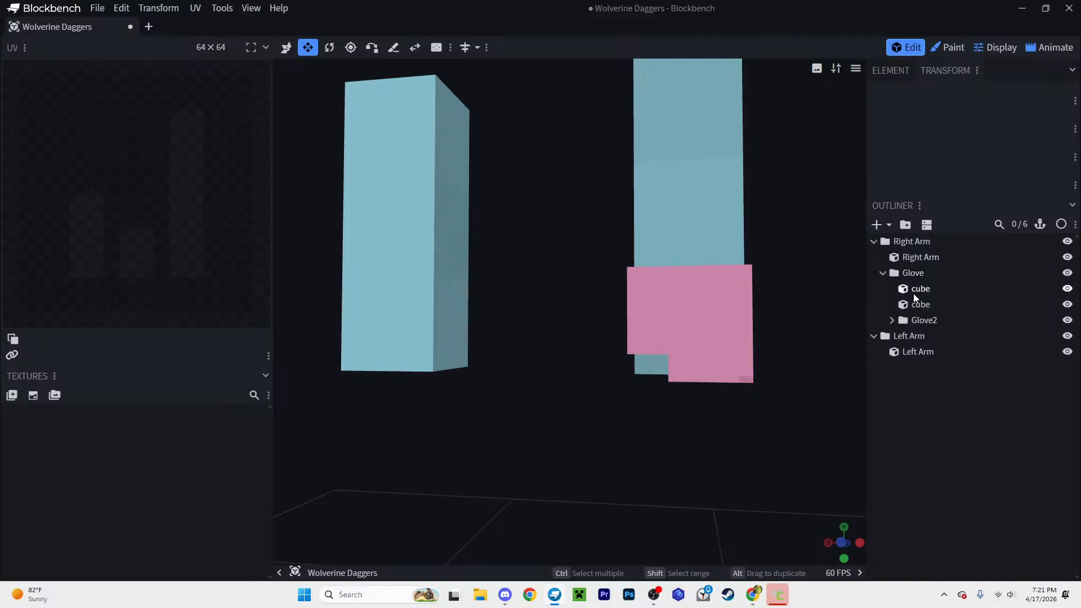
pyautogui.hotkey('ctrl', 'z')
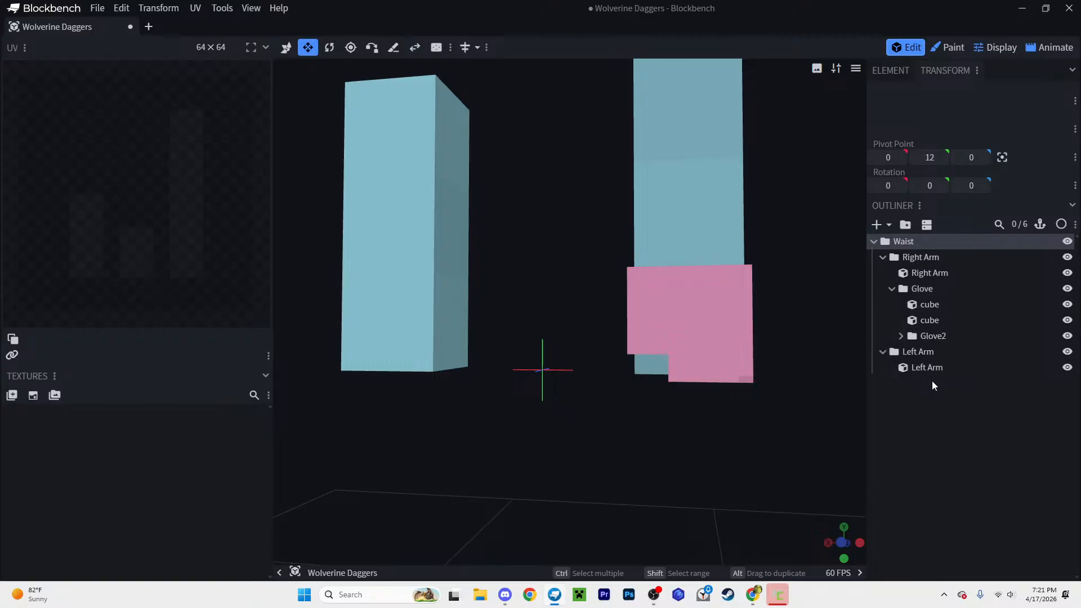
pyautogui.hotkey('ctrl', 'z')
# Step: Move the duplicated Glove2 group into the Right Arm group
pyautogui.moveTo(933, 370); pyautogui.dragTo(915, 258)
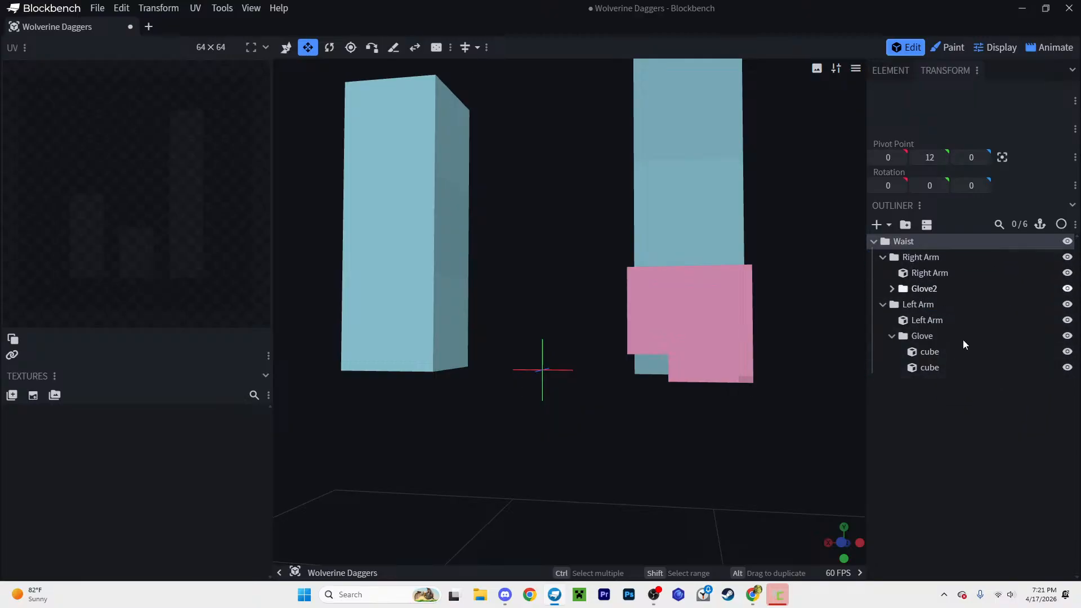
pyautogui.click(964, 401)
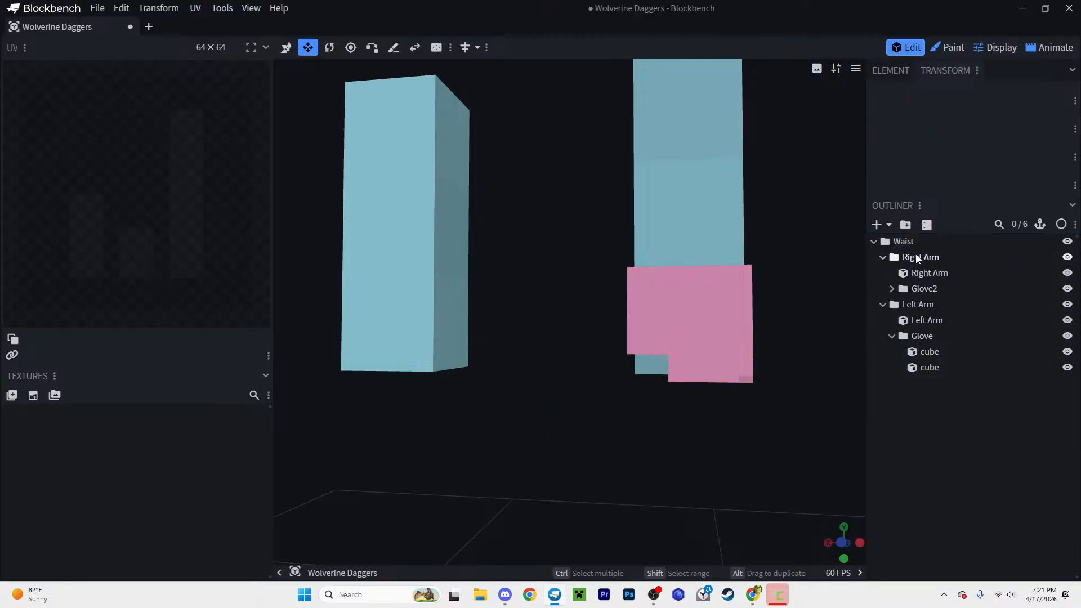
# Step: Take the Left Arm and Right Arm groups out of the Waist group and delete the empty Waist group
pyautogui.moveTo(907, 309); pyautogui.dragTo(918, 380)
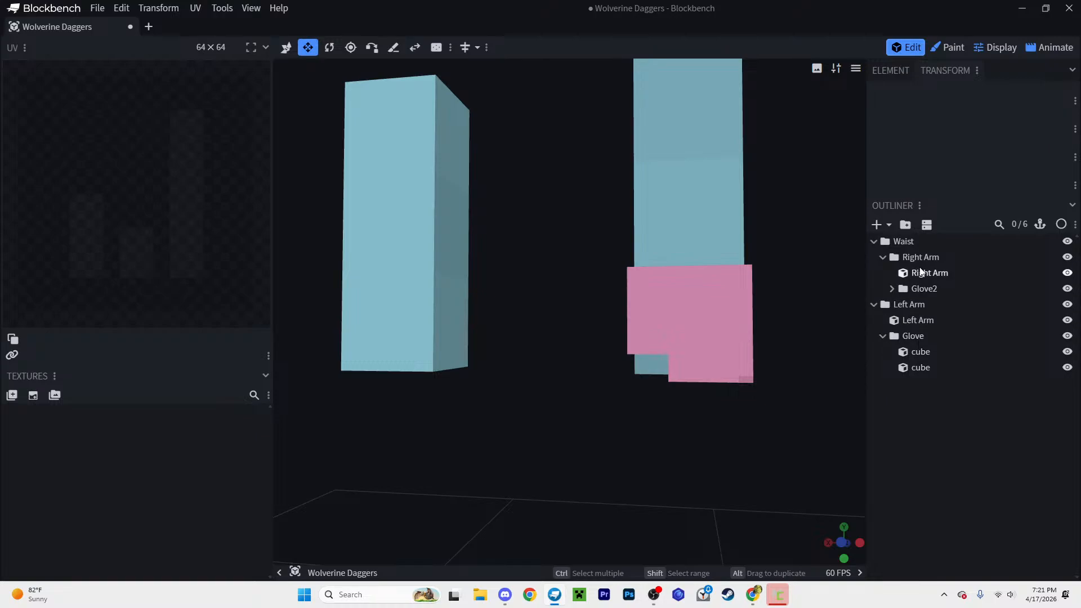
pyautogui.moveTo(923, 257); pyautogui.dragTo(954, 429)
pyautogui.click(916, 240)
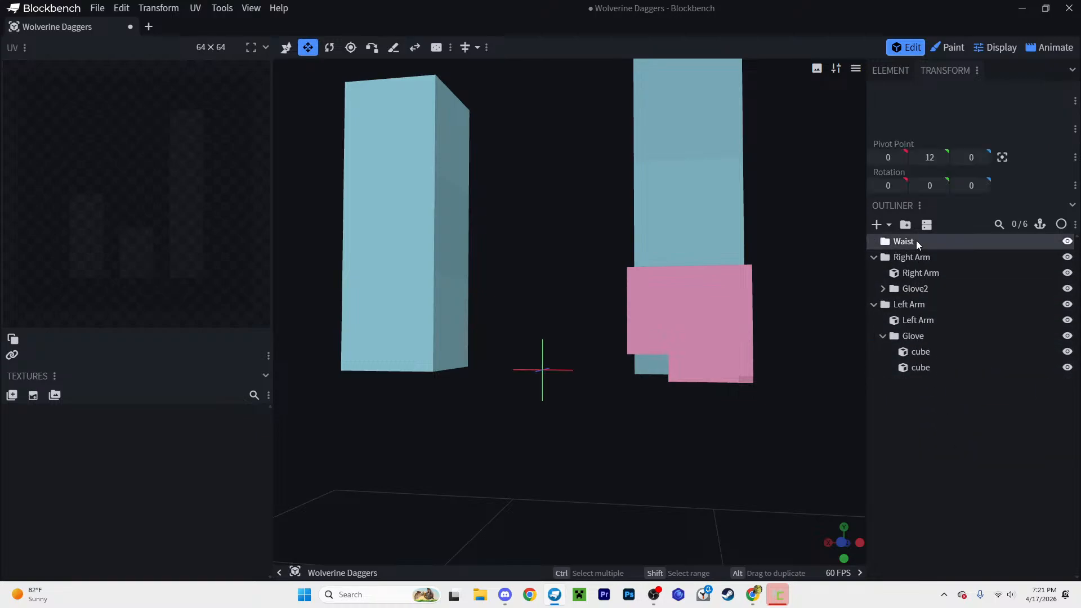
pyautogui.press('Delete')
# Step: Rename the Glove group under Left Arm as "LGlove"
pyautogui.click(913, 320)
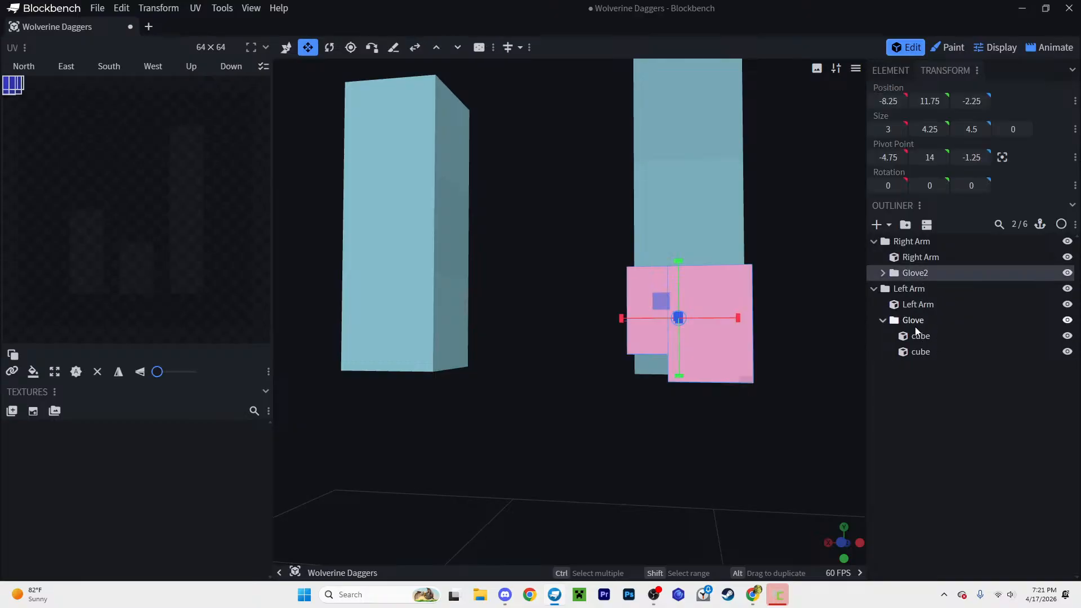
pyautogui.rightClick(917, 320)
pyautogui.click(947, 497)
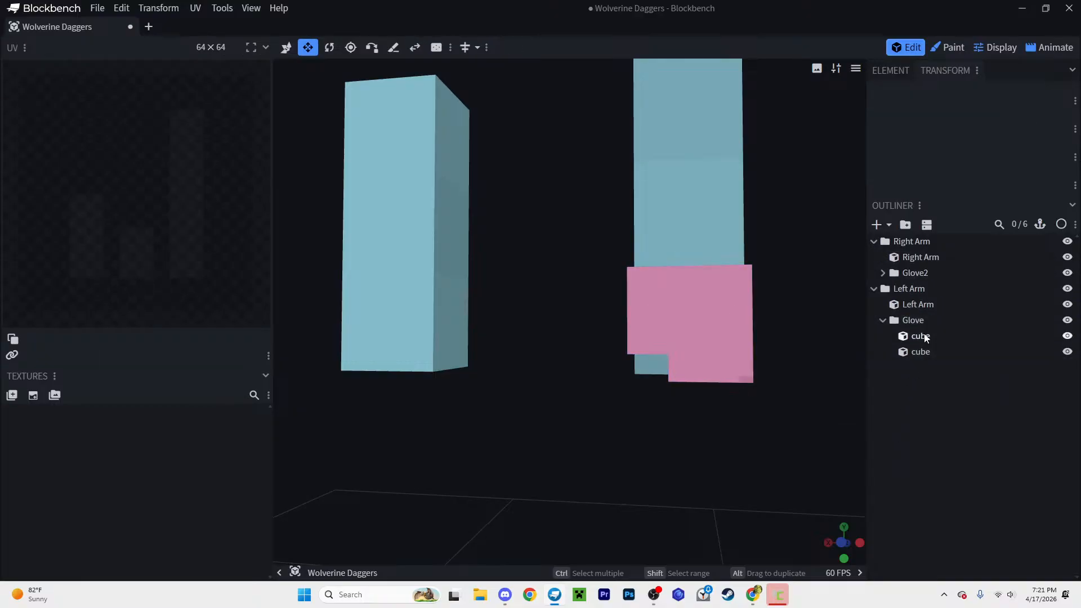
pyautogui.press('Home')
pyautogui.write('L')
pyautogui.press('Return')
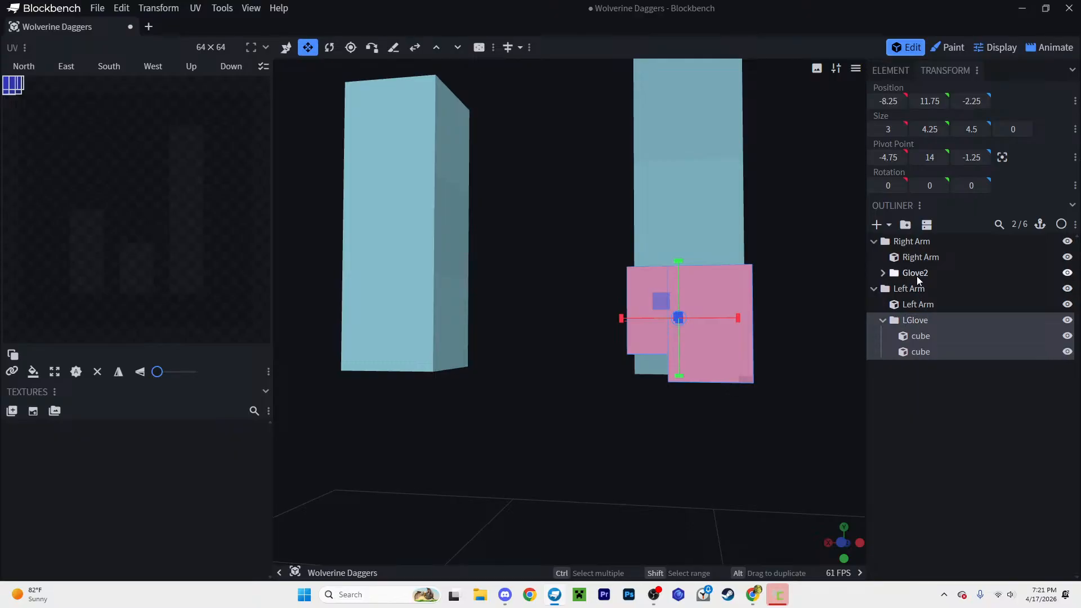
# Step: Rename the duplicated Glove2 group under Right Arm as "RGlove"
pyautogui.doubleClick(917, 273)
pyautogui.write('RGl')
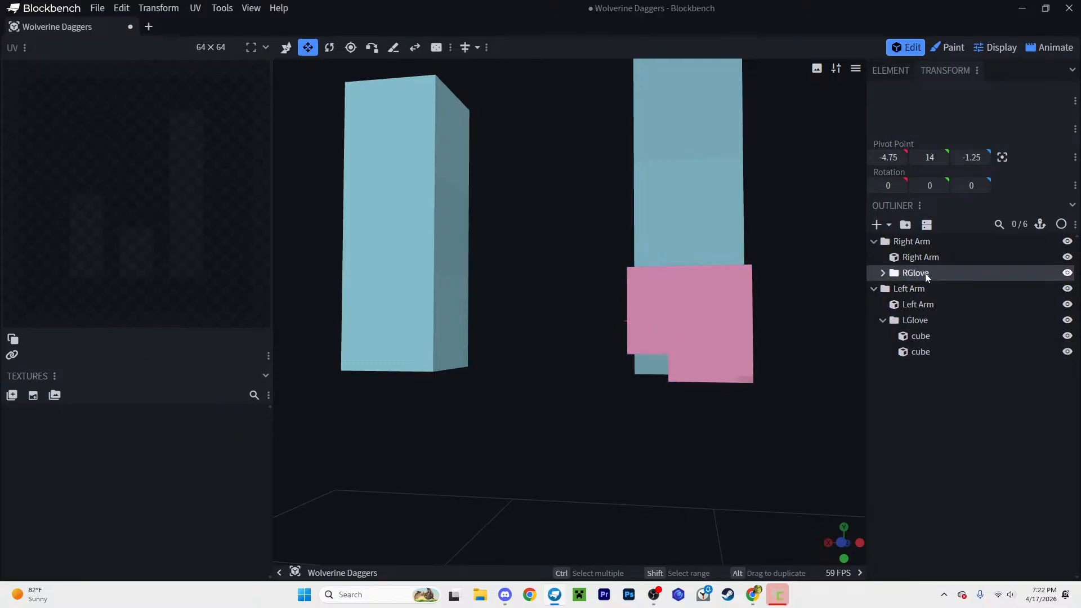
pyautogui.click(885, 274)
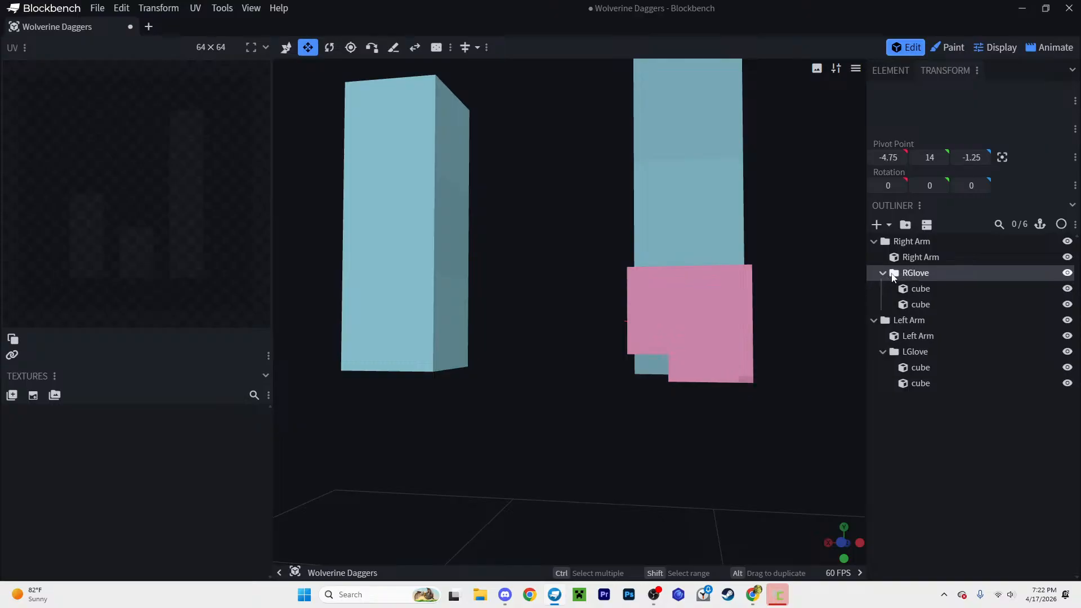
pyautogui.click(885, 274)
# Step: Move the RGlove group along X onto the right arm, to X position 3.75
pyautogui.click(892, 273)
pyautogui.press('s')
pyautogui.moveTo(671, 323); pyautogui.dragTo(356, 331)
pyautogui.moveTo(394, 406); pyautogui.dragTo(626, 410)
# Step: Rotate the RGlove group -180° about Y and move it to fit around the right arm
pyautogui.press('r')
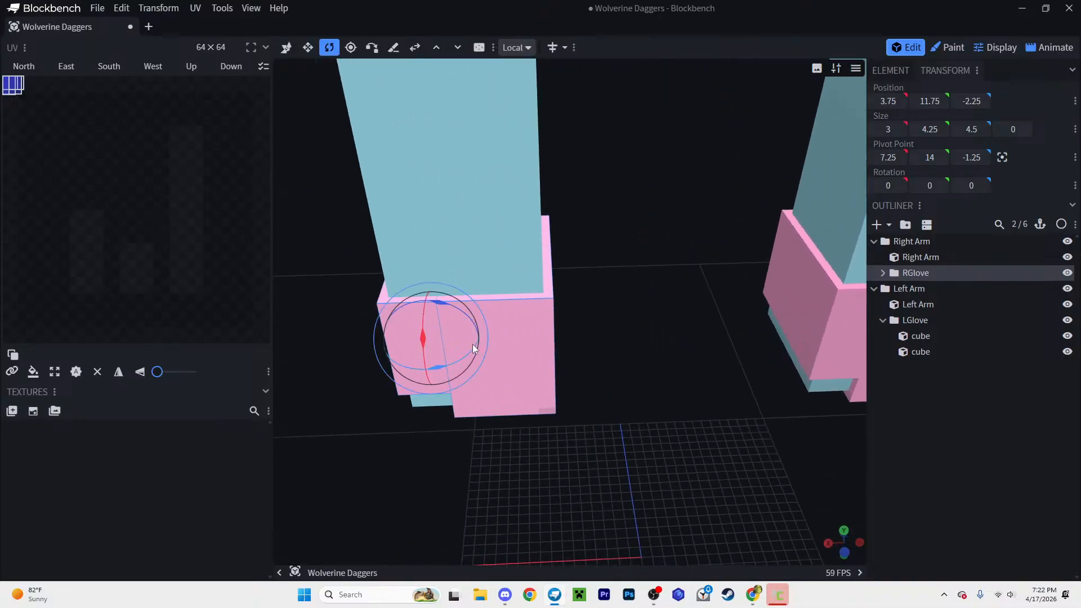
pyautogui.moveTo(444, 366); pyautogui.dragTo(392, 275)
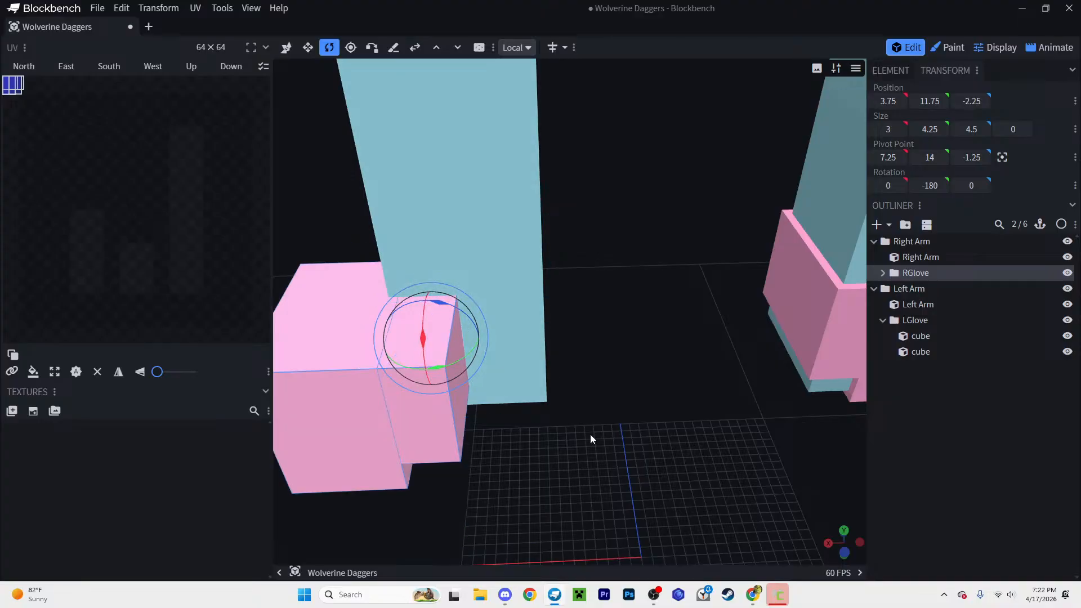
pyautogui.press('v')
pyautogui.moveTo(386, 313); pyautogui.dragTo(454, 292)
pyautogui.moveTo(534, 346); pyautogui.dragTo(615, 338)
# Step: Delete the RGlove group from the Right Arm group
pyautogui.click(911, 402)
pyautogui.scroll(-3, 749, 394)
pyautogui.moveTo(726, 392); pyautogui.dragTo(620, 338)
pyautogui.scroll(-4, 626, 342)
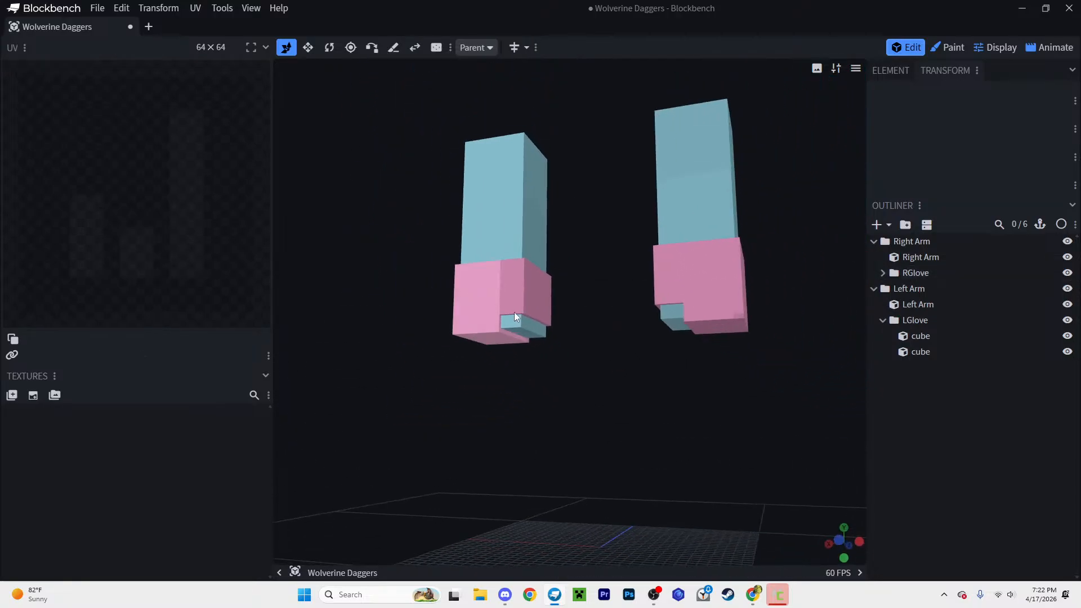
pyautogui.moveTo(606, 364)
pyautogui.mouseDown(button='right')
pyautogui.moveTo(555, 298)
pyautogui.moveTo(607, 348)
pyautogui.mouseUp(button='right')
pyautogui.scroll(3, 564, 288)
pyautogui.scroll(3, 607, 348)
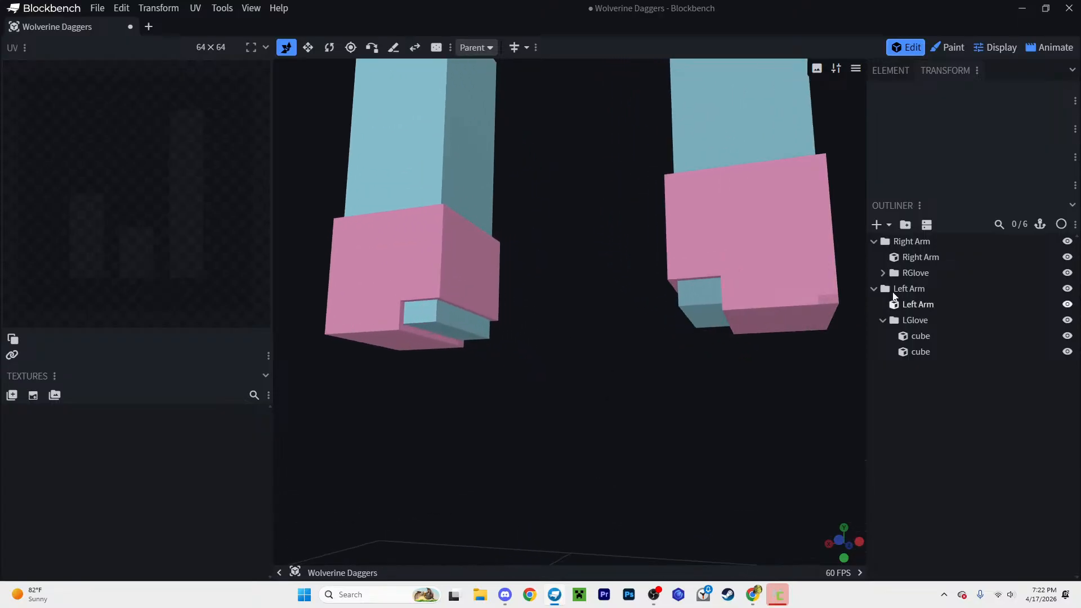
pyautogui.click(915, 272)
pyautogui.press('Delete')
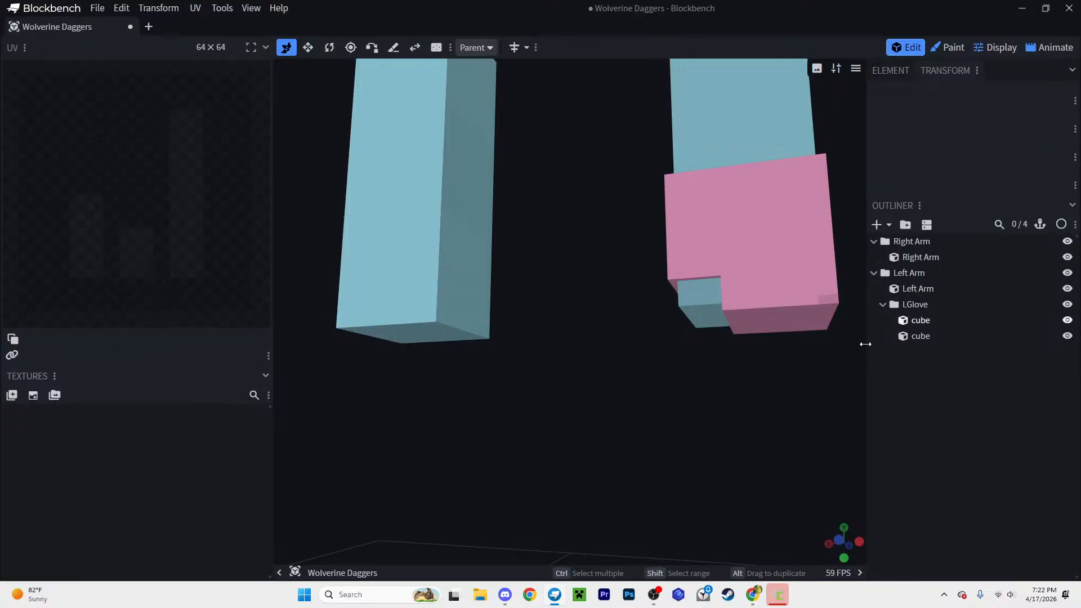
pyautogui.moveTo(762, 400); pyautogui.dragTo(670, 394)
pyautogui.moveTo(670, 394); pyautogui.dragTo(597, 394, button='right')
pyautogui.scroll(3, 596, 393)
pyautogui.moveTo(710, 184); pyautogui.dragTo(671, 199, button='right')
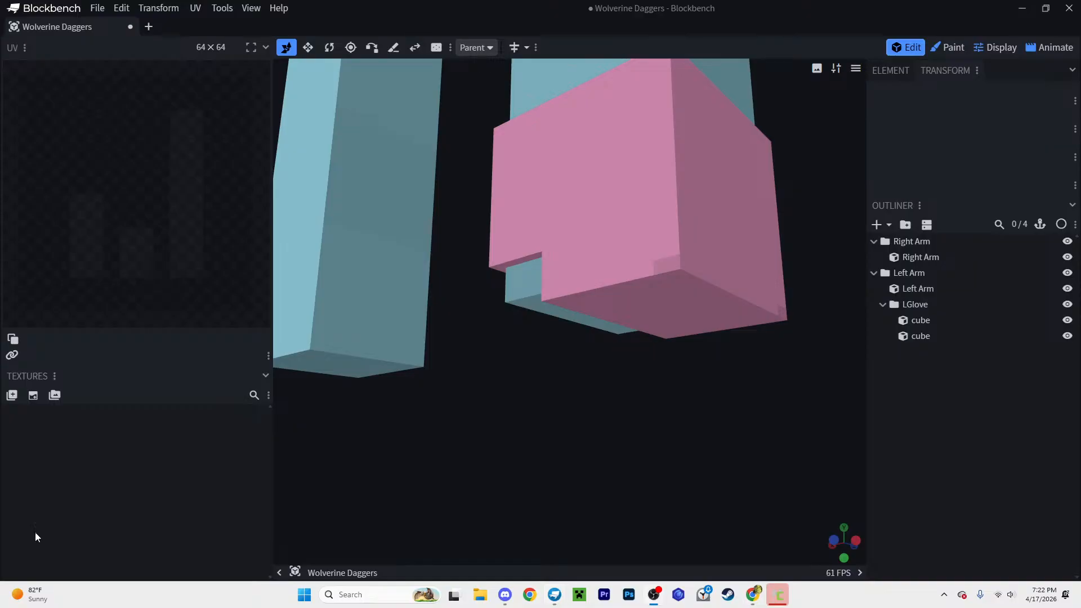
pyautogui.moveTo(694, 407); pyautogui.dragTo(581, 427)
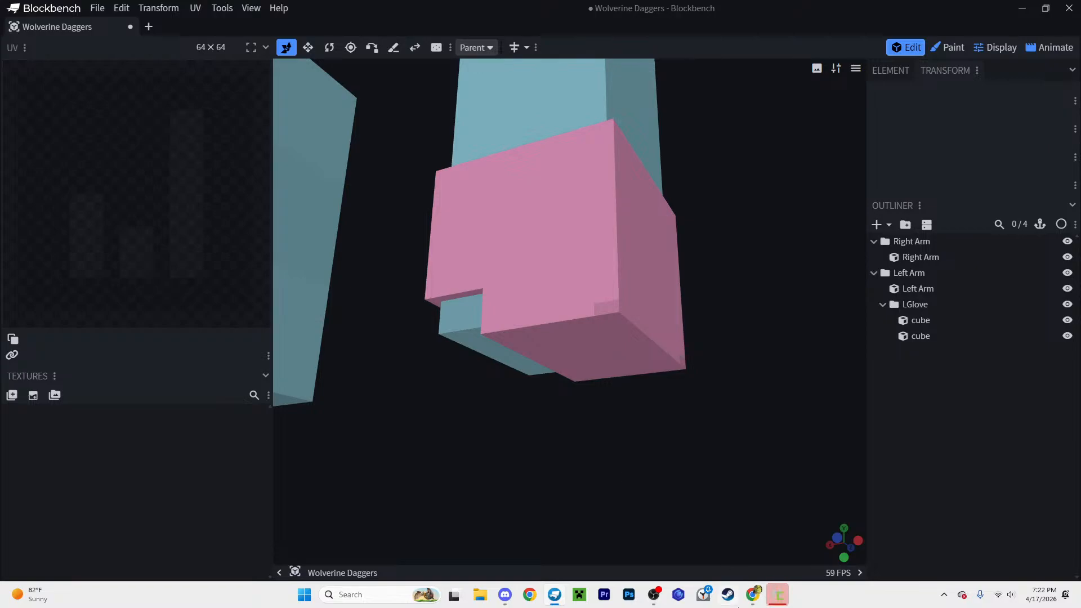
pyautogui.click(750, 601)
pyautogui.moveTo(547, 434); pyautogui.dragTo(646, 431)
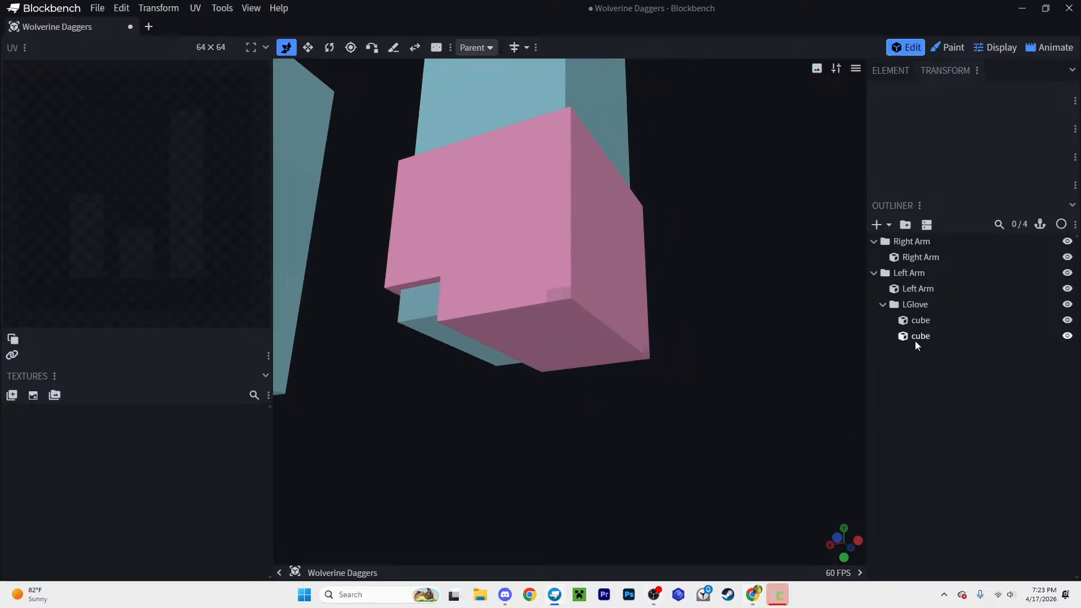
# Step: Duplicate the first cube in the LGlove group and take the copy out of the group
pyautogui.moveTo(691, 363); pyautogui.dragTo(676, 282)
pyautogui.click(910, 326)
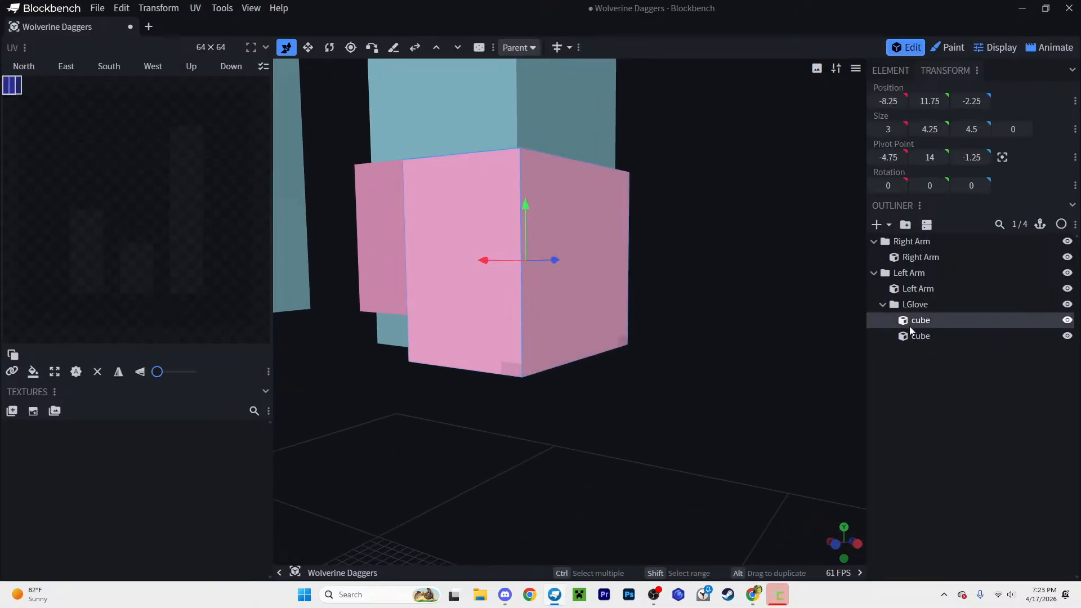
pyautogui.hotkey('ctrl', 'd')
pyautogui.moveTo(926, 351); pyautogui.dragTo(913, 304)
# Step: Add a new group inside LGlove and name it "LDaggers"
pyautogui.click(905, 225)
pyautogui.doubleClick(916, 350)
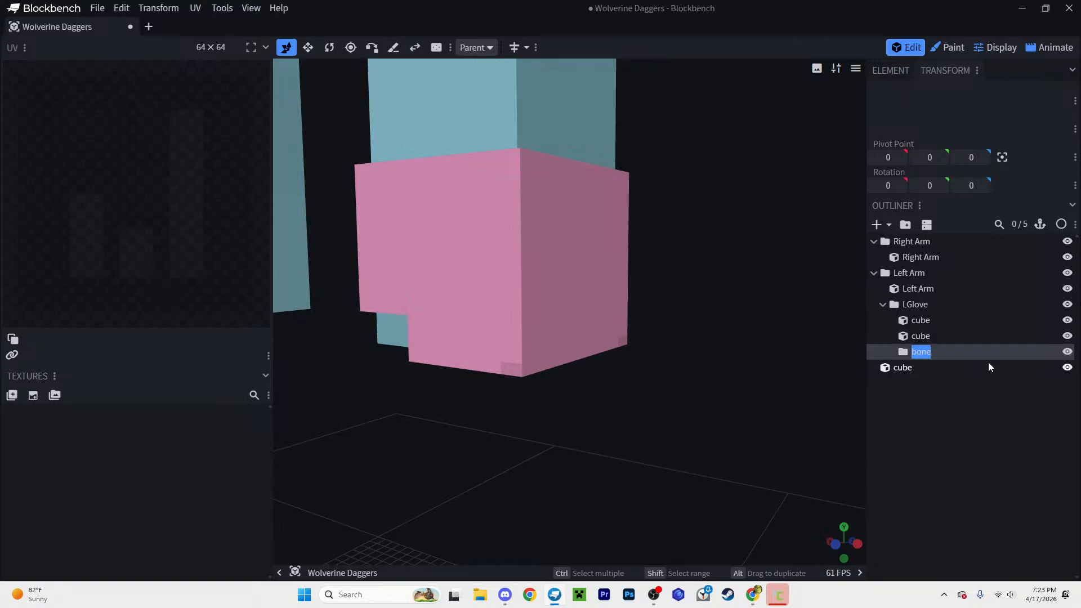
pyautogui.write('Daggers')
pyautogui.click(913, 352)
pyautogui.write('R')
pyautogui.press('Return')
pyautogui.doubleClick(912, 353)
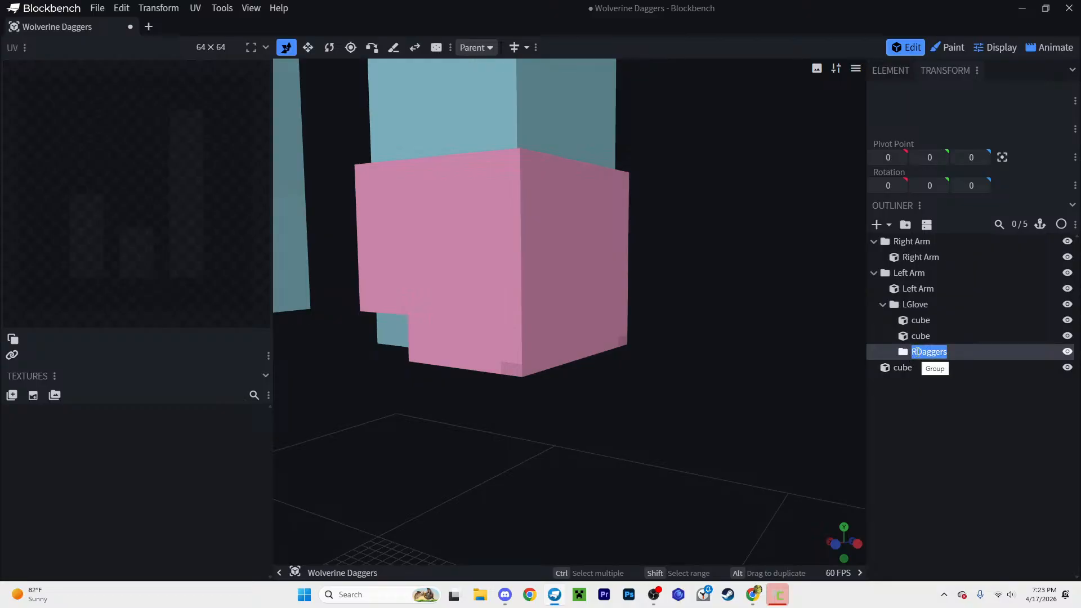
pyautogui.click(917, 352)
pyautogui.press('BackSpace')
pyautogui.write('L')
pyautogui.press('Return')
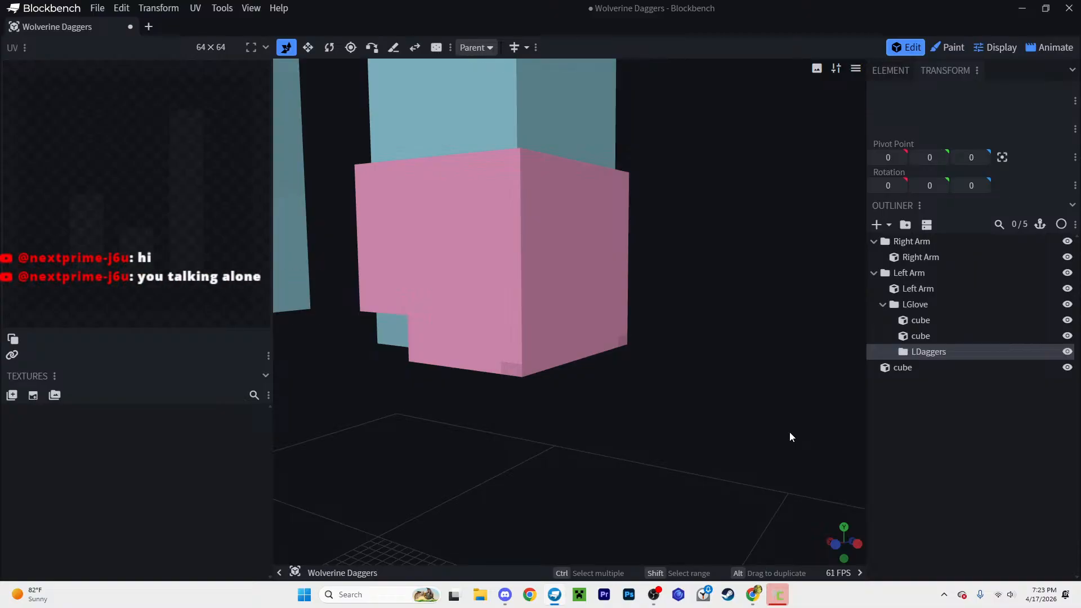
# Step: Put the loose cube into the LDaggers group and lower it beneath the glove to Y position 7.5
pyautogui.click(900, 425)
pyautogui.moveTo(911, 369)
pyautogui.mouseDown()
pyautogui.moveTo(912, 352)
pyautogui.moveTo(923, 354)
pyautogui.mouseUp()
pyautogui.click(921, 370)
pyautogui.moveTo(737, 343); pyautogui.dragTo(726, 309)
pyautogui.moveTo(535, 200); pyautogui.dragTo(526, 349)
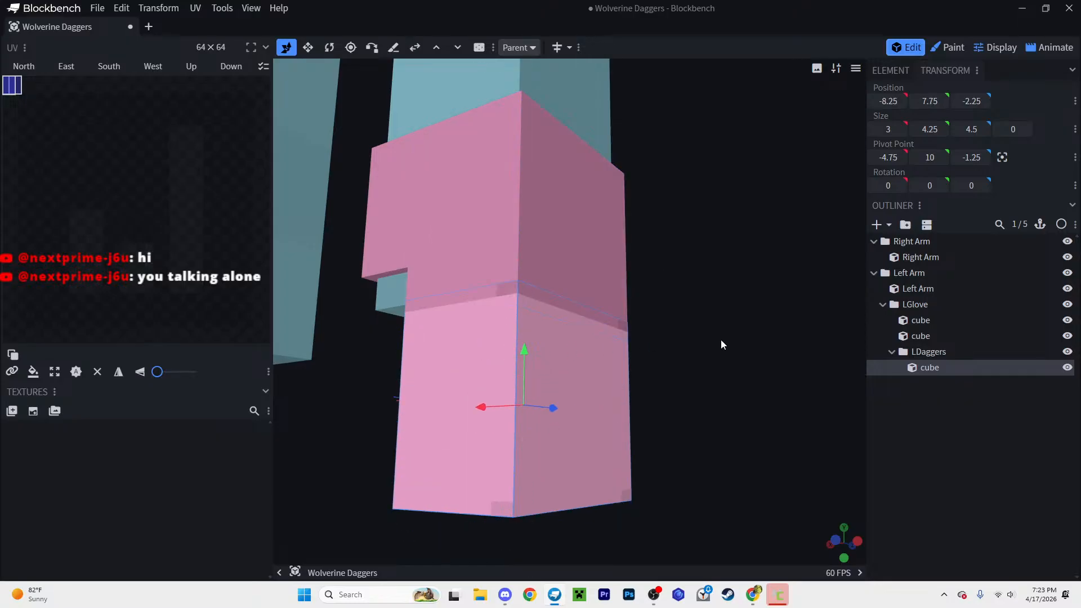
pyautogui.moveTo(717, 340); pyautogui.dragTo(578, 357)
pyautogui.scroll(3, 579, 357)
pyautogui.moveTo(498, 365); pyautogui.dragTo(549, 342, button='right')
pyautogui.moveTo(529, 379); pyautogui.dragTo(529, 394)
pyautogui.scroll(-3, 675, 344)
# Step: Thin the LDaggers cube to 0.5 on Z, at Z position -1.5
pyautogui.moveTo(701, 346); pyautogui.dragTo(658, 365)
pyautogui.press('s')
pyautogui.moveTo(576, 344); pyautogui.dragTo(445, 295)
pyautogui.click(444, 295)
pyautogui.click(482, 291)
pyautogui.moveTo(608, 373); pyautogui.dragTo(767, 389)
pyautogui.press('v')
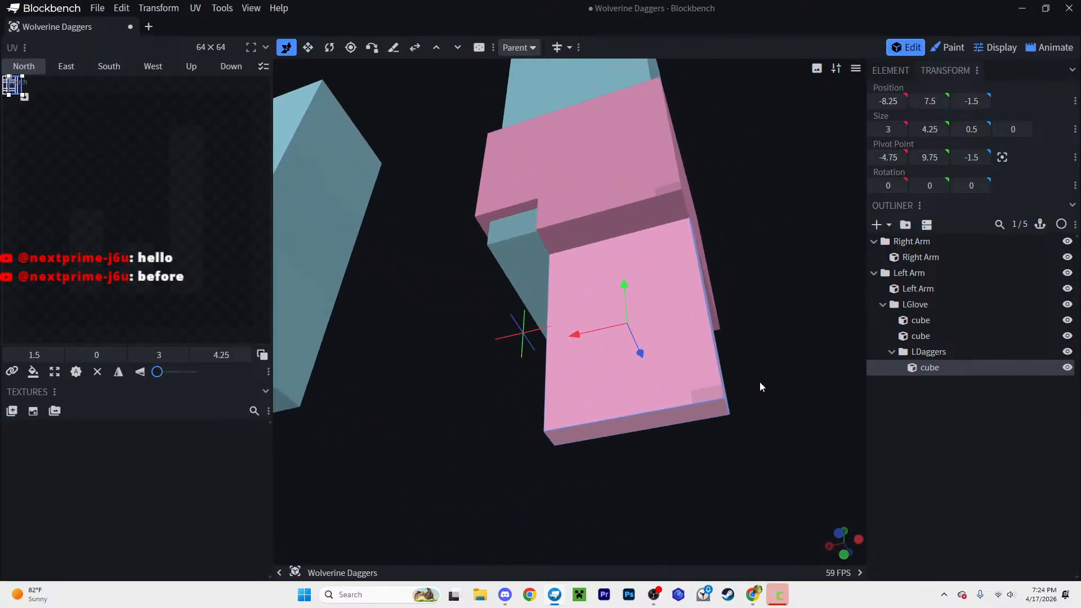
# Step: Narrow the LDaggers cube to 1 on X, at X position -7.75
pyautogui.scroll(3, 755, 380)
pyautogui.press('s')
pyautogui.moveTo(514, 292); pyautogui.dragTo(566, 289)
pyautogui.moveTo(761, 415); pyautogui.dragTo(651, 353)
pyautogui.moveTo(651, 353); pyautogui.dragTo(647, 309, button='right')
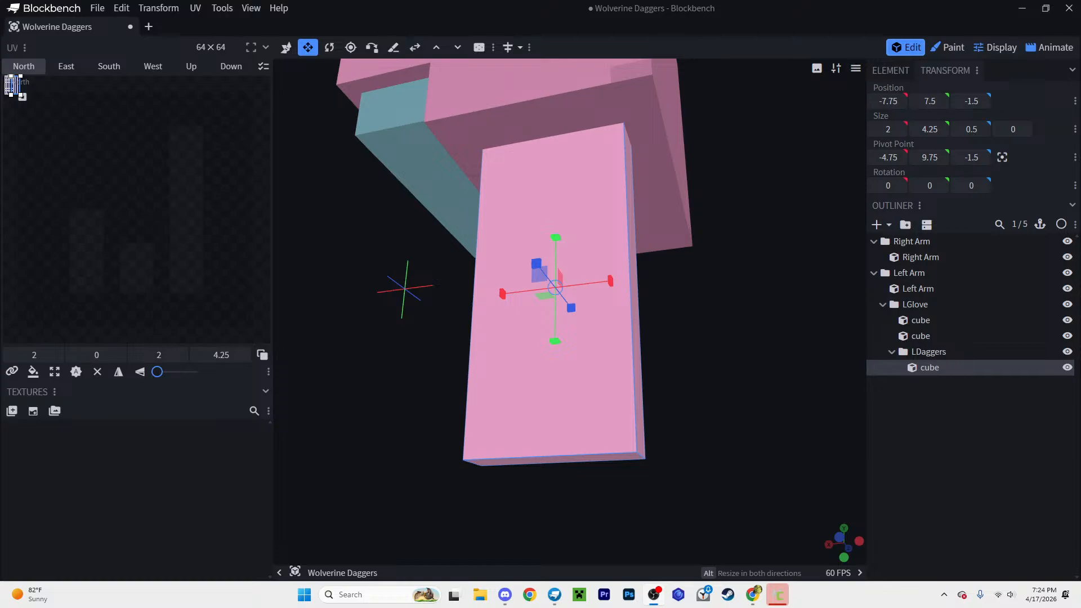
pyautogui.moveTo(657, 366); pyautogui.dragTo(639, 410)
pyautogui.moveTo(657, 333); pyautogui.dragTo(600, 329)
pyautogui.rightClick(616, 346)
pyautogui.press('v')
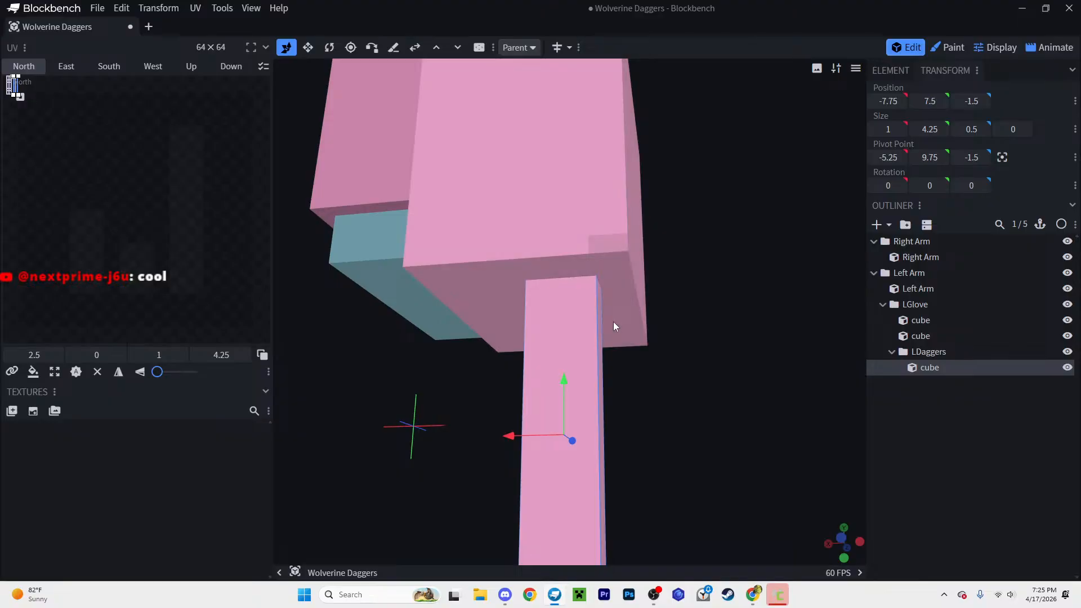
# Step: Place the dagger cube's pivot point at the centre of its upper end, at -7.25, 11.75, -1.5
pyautogui.press('p')
pyautogui.moveTo(418, 371); pyautogui.dragTo(434, 248)
pyautogui.moveTo(683, 406); pyautogui.dragTo(687, 436)
pyautogui.moveTo(369, 285); pyautogui.dragTo(536, 295)
pyautogui.moveTo(680, 403); pyautogui.dragTo(569, 288)
pyautogui.click(518, 419)
pyautogui.moveTo(651, 456); pyautogui.dragTo(688, 257)
pyautogui.scroll(-3, 587, 341)
pyautogui.click(548, 308)
pyautogui.moveTo(621, 342); pyautogui.dragTo(626, 387, button='right')
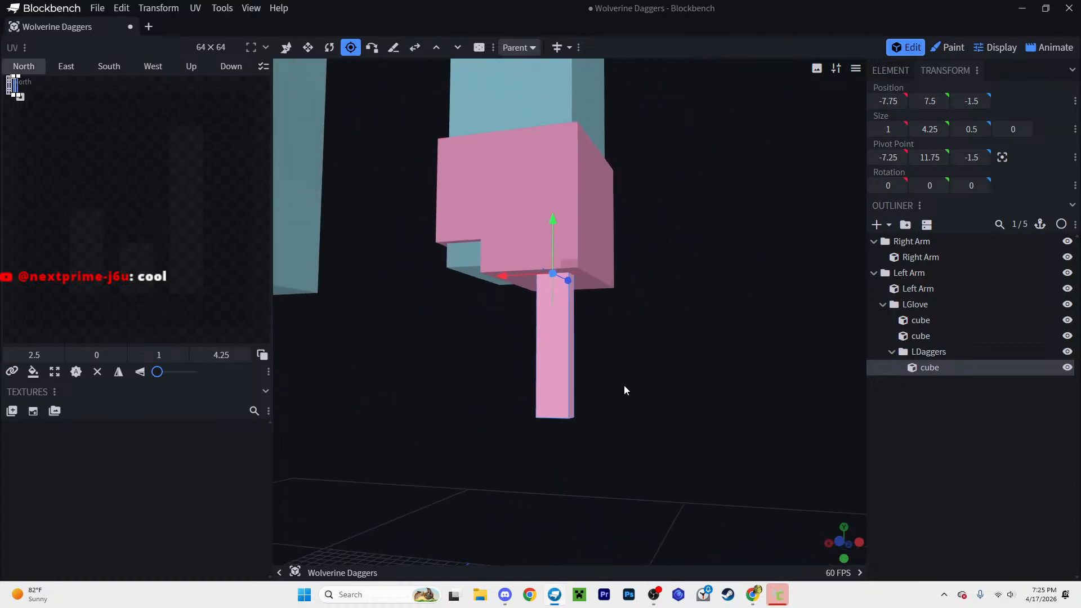
# Step: Shorten the dagger cube from below to 1.75 on Y
pyautogui.scroll(5, 619, 382)
pyautogui.press('s')
pyautogui.moveTo(544, 434); pyautogui.dragTo(551, 276)
# Step: Duplicate the dagger cube and move the copy directly beneath it to Y position 8.25
pyautogui.hotkey('ctrl', 'c')
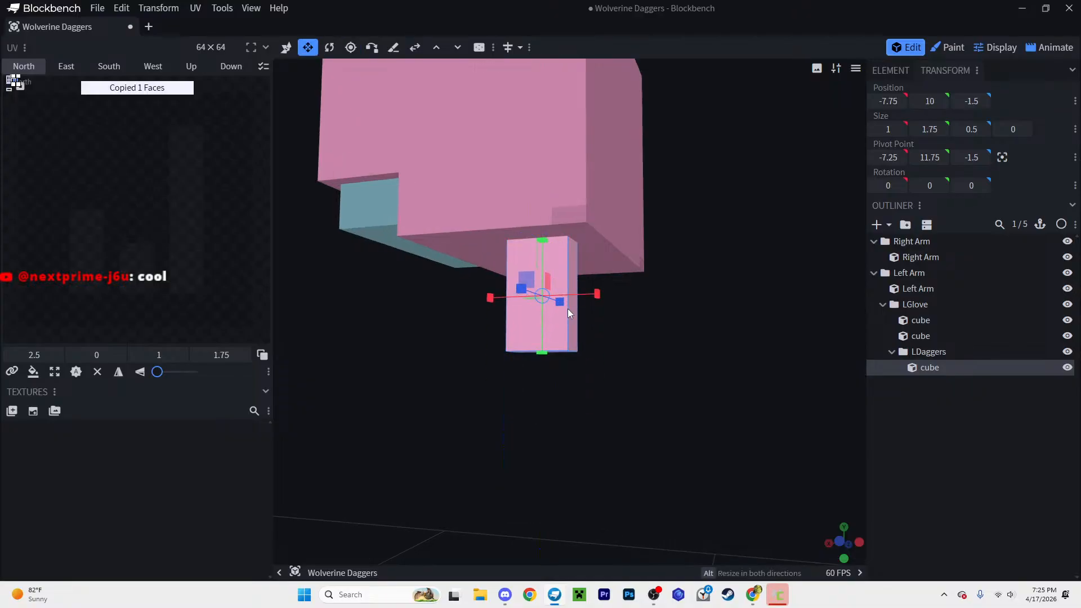
pyautogui.hotkey('ctrl', 'v')
pyautogui.click(552, 339)
pyautogui.hotkey('ctrl', 'd')
pyautogui.press('v')
pyautogui.moveTo(533, 245); pyautogui.dragTo(537, 353)
# Step: Narrow the lower dagger segment symmetrically to 0.5 on X
pyautogui.moveTo(635, 358); pyautogui.dragTo(682, 321, button='right')
pyautogui.press('s')
pyautogui.scroll(7, 597, 285)
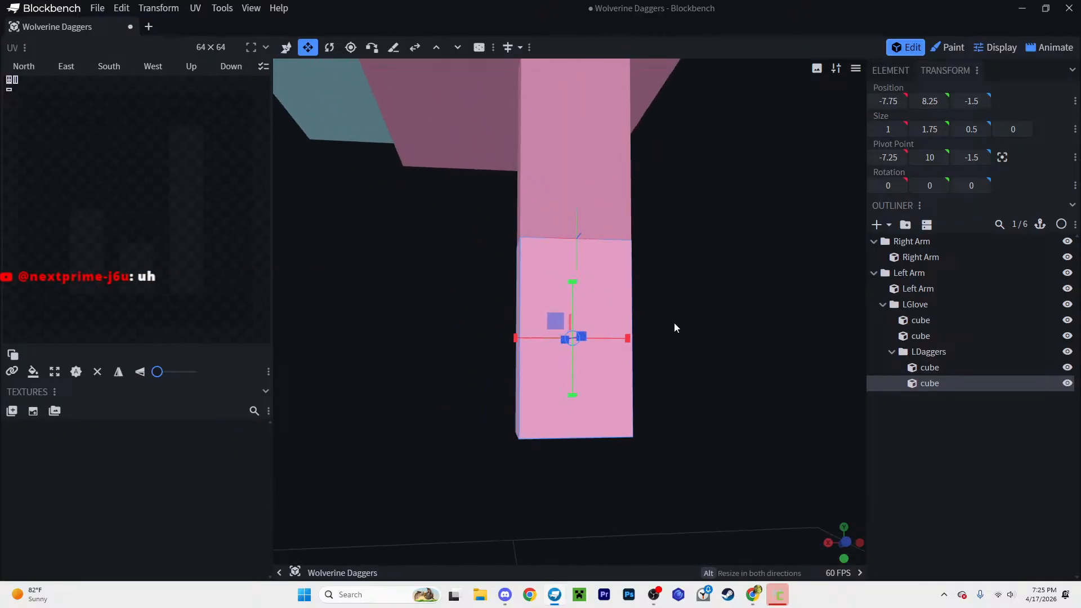
pyautogui.moveTo(606, 335); pyautogui.dragTo(618, 340)
pyautogui.moveTo(682, 366)
pyautogui.mouseDown()
pyautogui.moveTo(621, 300)
pyautogui.moveTo(663, 319)
pyautogui.moveTo(440, 397)
pyautogui.moveTo(478, 355)
pyautogui.moveTo(454, 338)
pyautogui.mouseUp()
pyautogui.moveTo(726, 446); pyautogui.dragTo(201, 85)
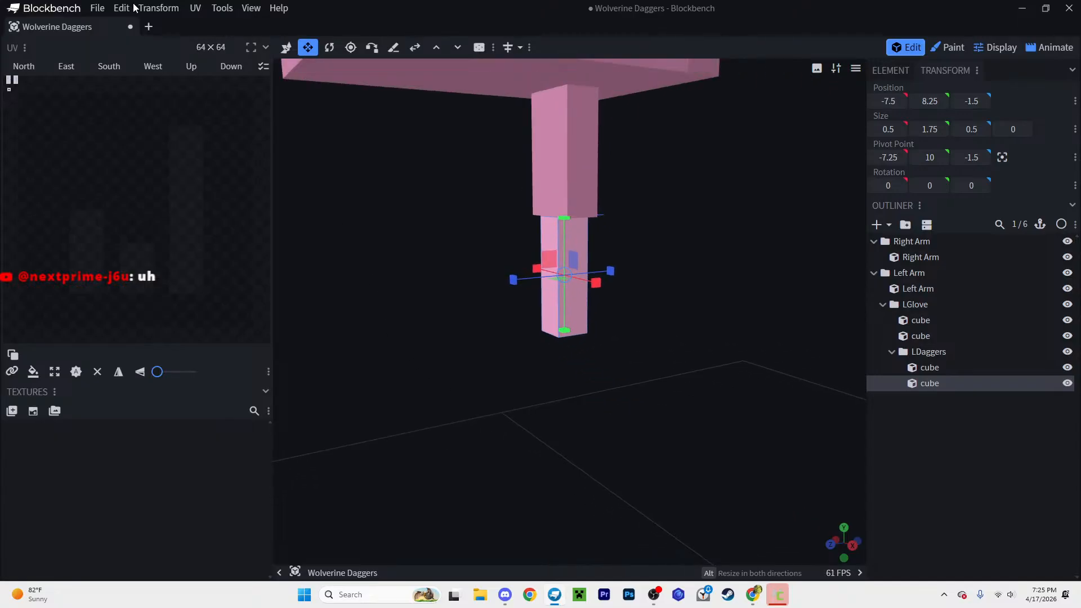
# Step: Set the snapping Grid Resolution to 64 in the application settings
pyautogui.click(98, 8)
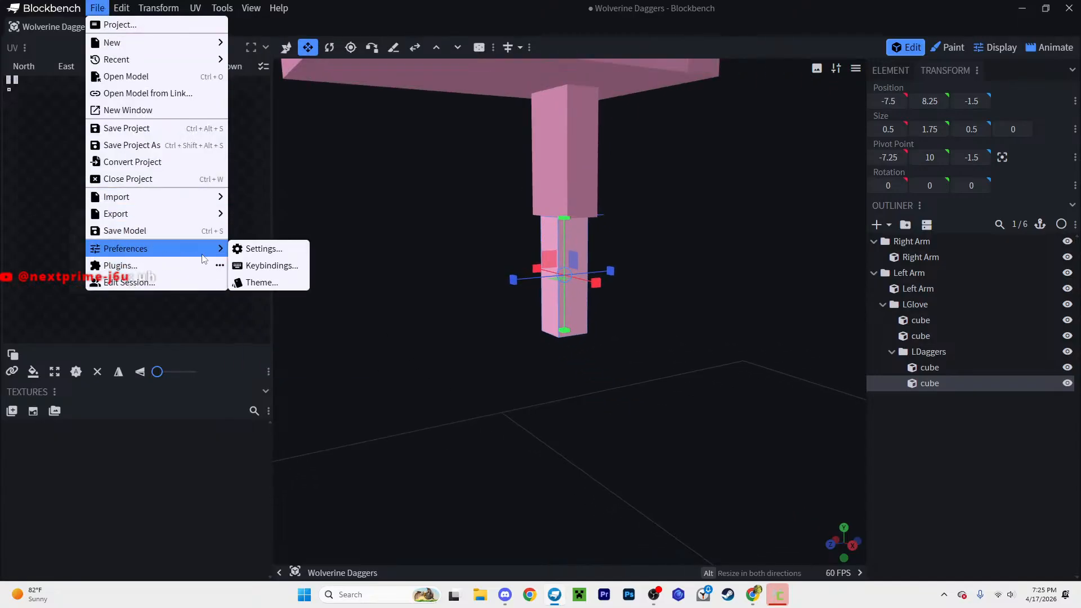
pyautogui.click(262, 248)
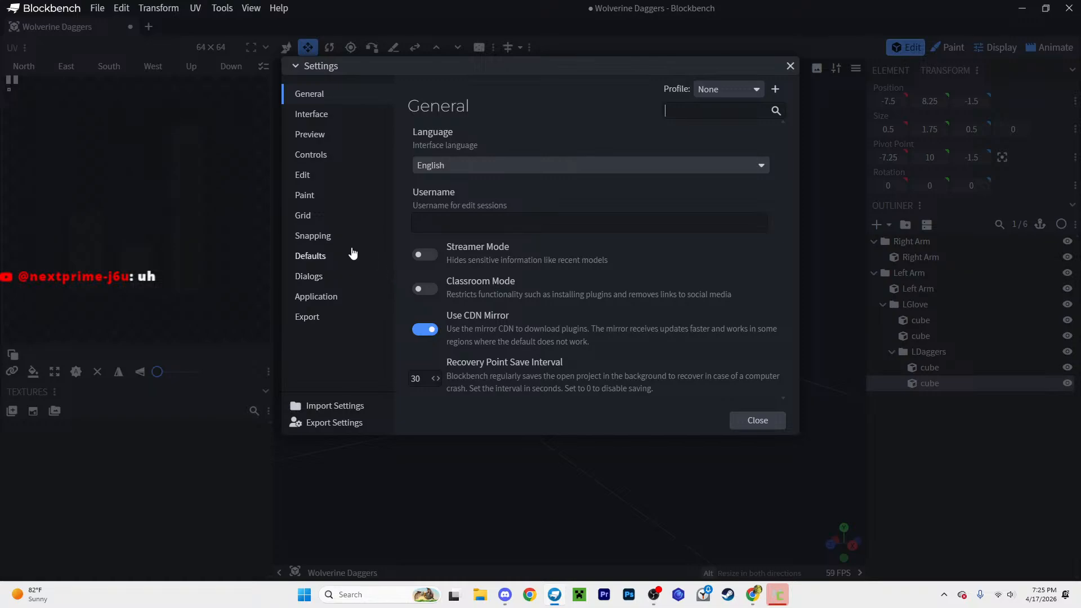
pyautogui.click(340, 276)
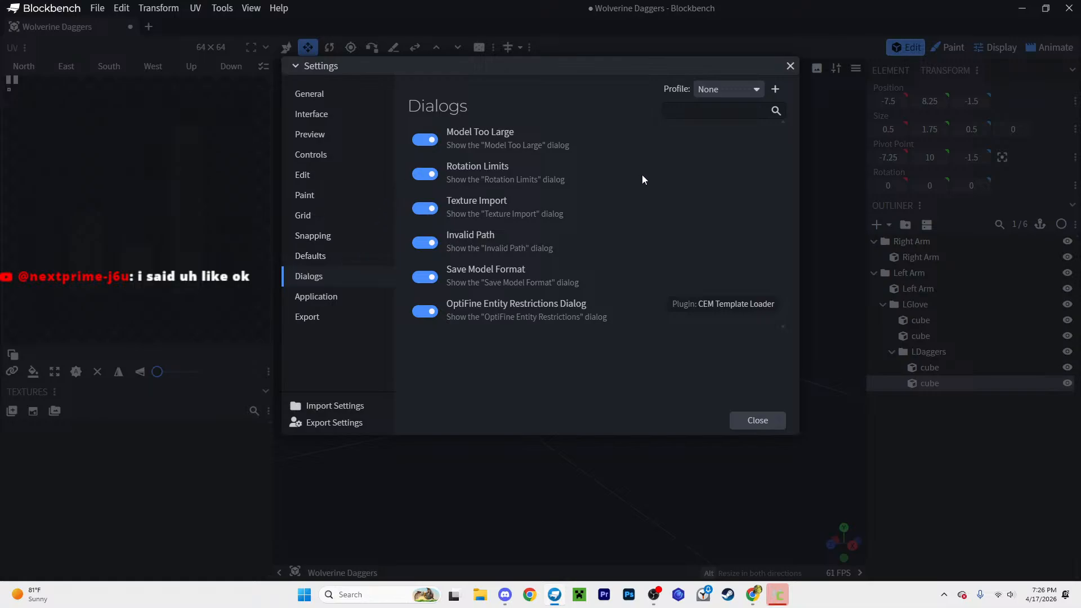
pyautogui.click(354, 293)
pyautogui.click(313, 236)
pyautogui.click(327, 296)
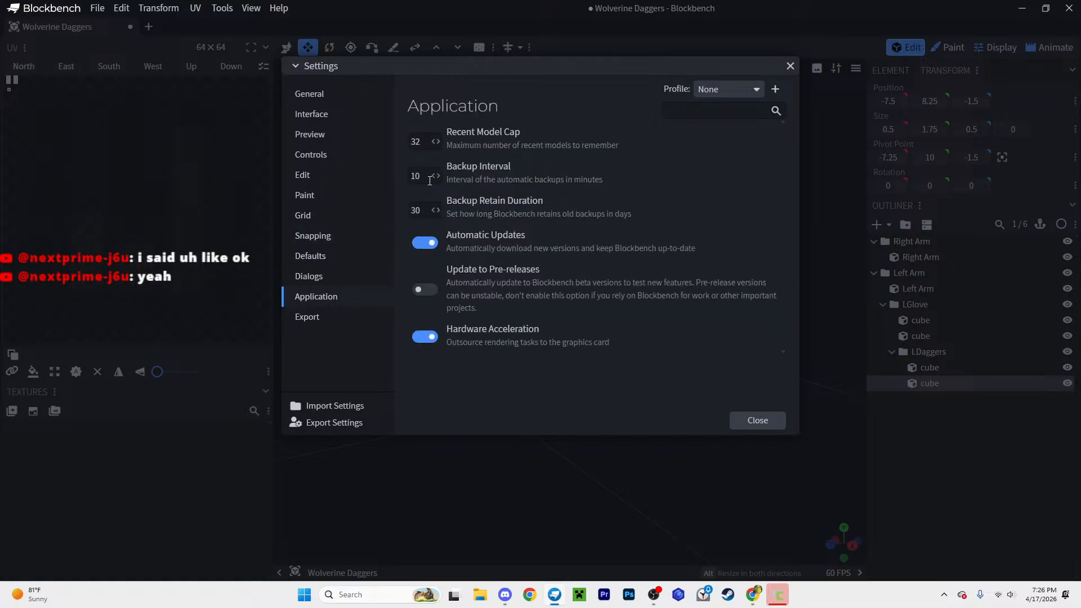
pyautogui.click(318, 238)
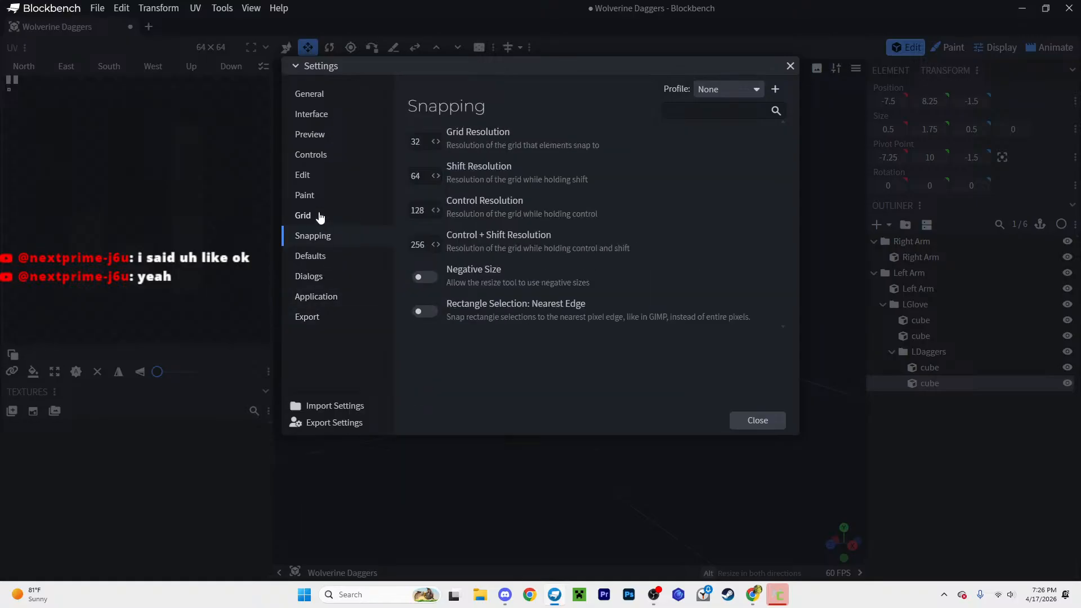
pyautogui.click(320, 216)
pyautogui.click(320, 235)
pyautogui.doubleClick(425, 142)
pyautogui.doubleClick(425, 141)
pyautogui.write('64')
pyautogui.press('Return')
pyautogui.moveTo(559, 168); pyautogui.dragTo(617, 260)
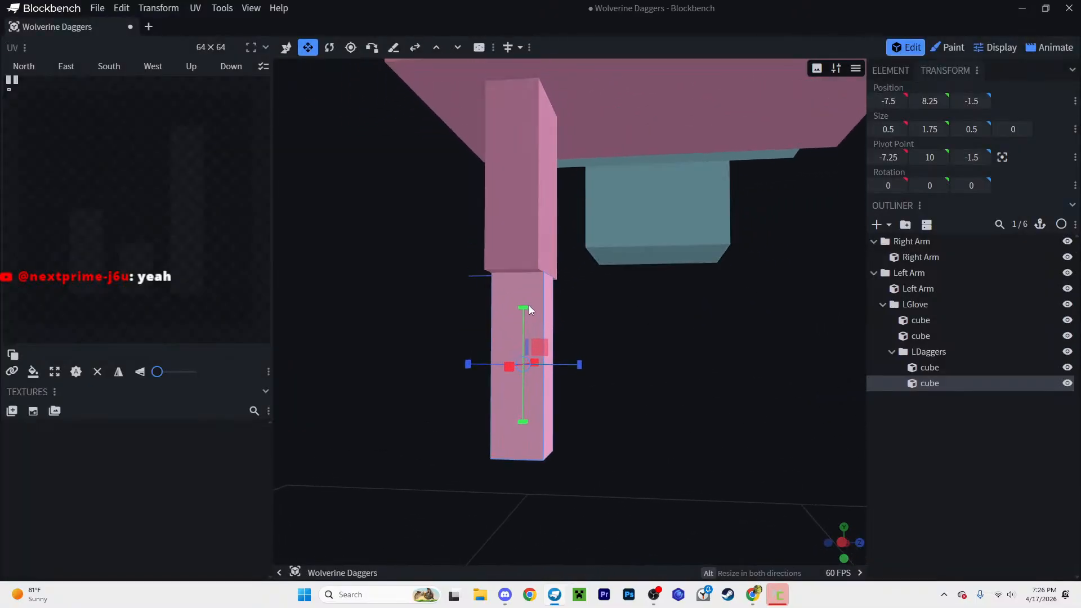
pyautogui.moveTo(579, 365)
pyautogui.mouseDown()
pyautogui.moveTo(551, 363)
pyautogui.moveTo(560, 364)
pyautogui.mouseUp()
pyautogui.hotkey('ctrl', 'z')
# Step: Thin the lower dagger segment symmetrically to 0.25 on Z
pyautogui.moveTo(637, 399); pyautogui.dragTo(603, 395)
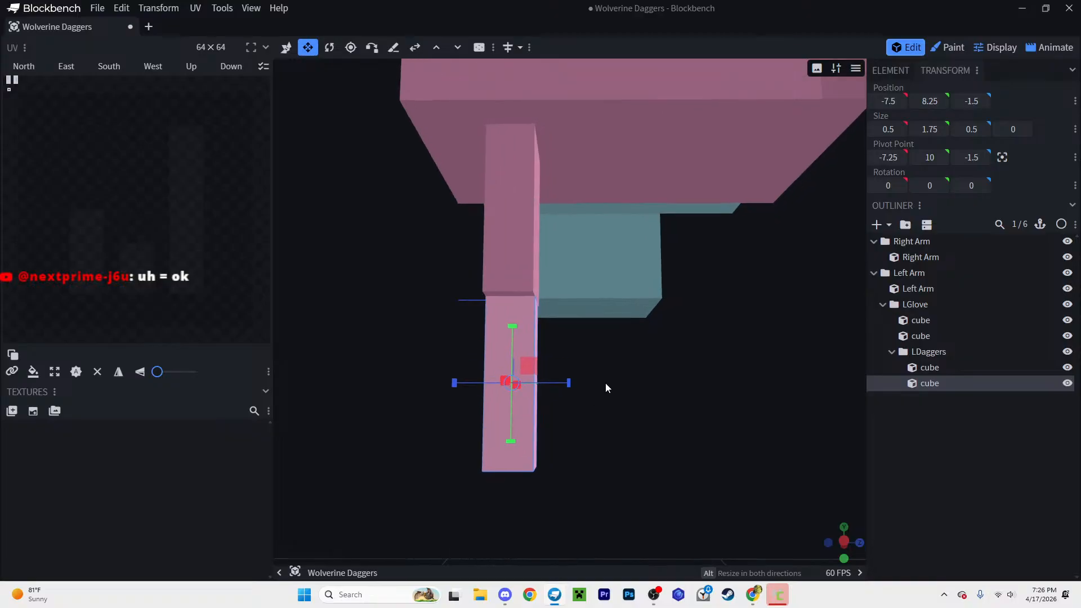
pyautogui.moveTo(606, 384)
pyautogui.mouseDown()
pyautogui.moveTo(600, 331)
pyautogui.moveTo(590, 359)
pyautogui.moveTo(609, 367)
pyautogui.mouseUp()
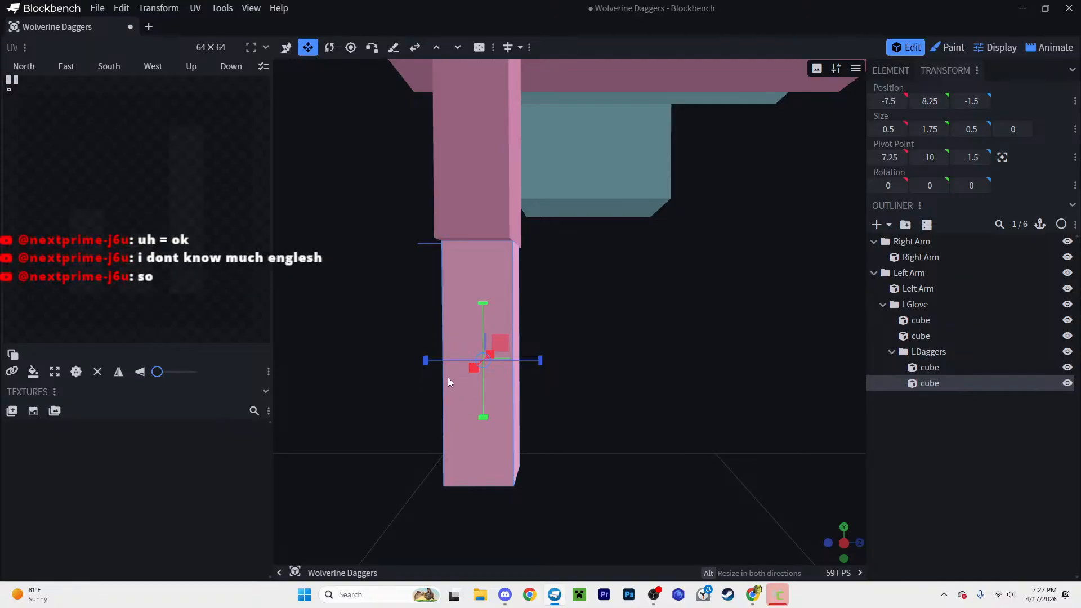
pyautogui.moveTo(521, 361)
pyautogui.keyDown('alt'); pyautogui.mouseDown()
pyautogui.moveTo(538, 364)
pyautogui.moveTo(526, 367)
pyautogui.mouseUp(); pyautogui.keyUp('alt')
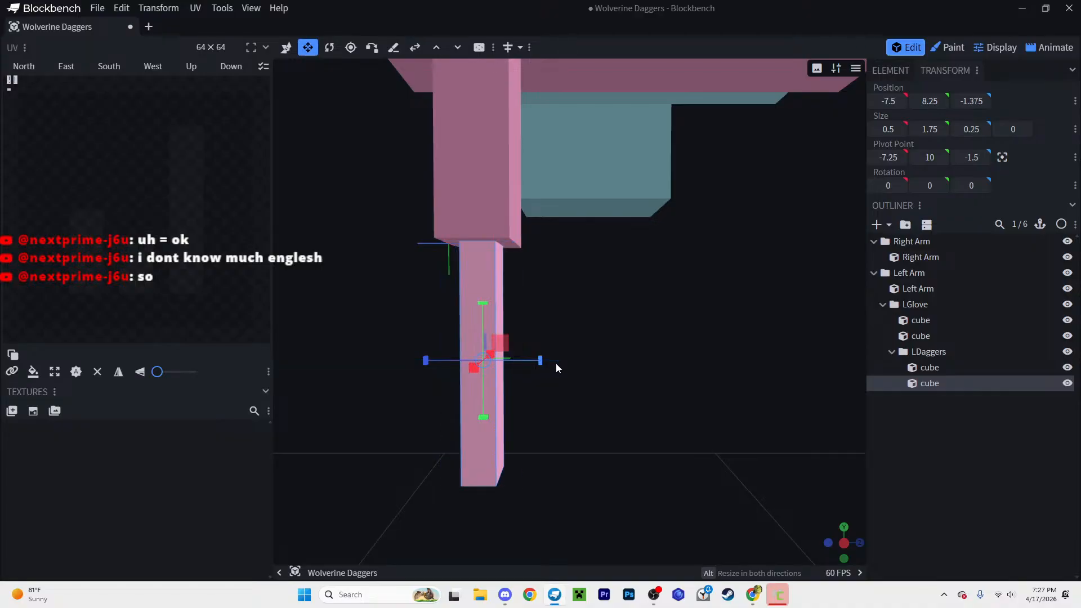
pyautogui.moveTo(621, 357); pyautogui.dragTo(488, 361)
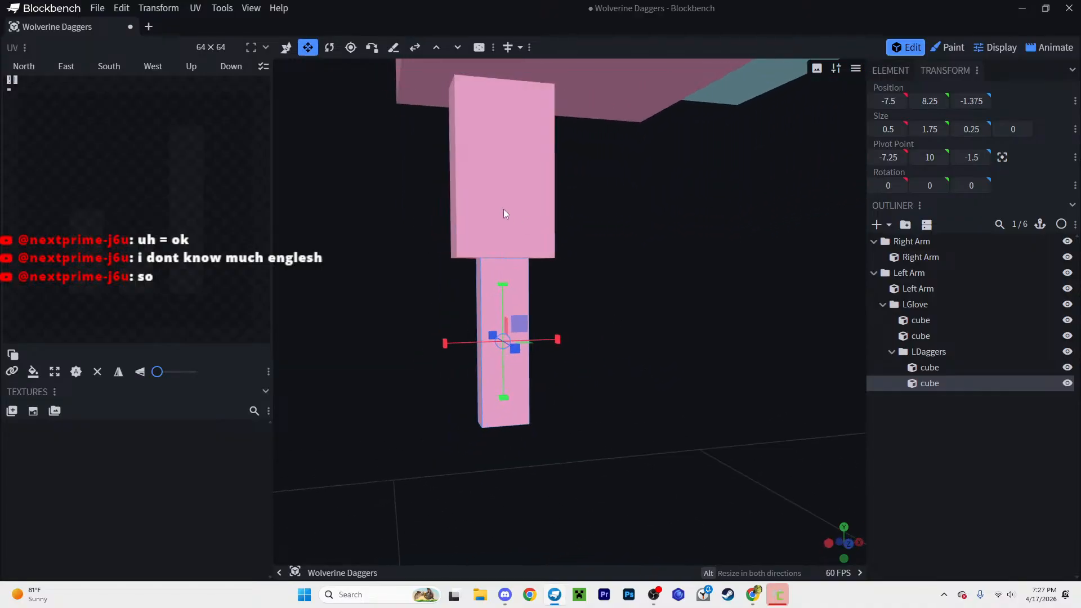
# Step: Narrow the upper dagger segment symmetrically on X and shorten it from below
pyautogui.click(503, 209)
pyautogui.keyDown('alt'); pyautogui.moveTo(556, 173); pyautogui.dragTo(543, 174); pyautogui.keyUp('alt')
pyautogui.moveTo(699, 317); pyautogui.dragTo(640, 314)
pyautogui.scroll(3, 484, 428)
pyautogui.moveTo(504, 482); pyautogui.dragTo(544, 408)
pyautogui.click(543, 408)
pyautogui.moveTo(625, 368); pyautogui.dragTo(591, 428)
pyautogui.click(521, 244)
pyautogui.moveTo(555, 272); pyautogui.dragTo(549, 312, button='right')
pyautogui.moveTo(489, 276); pyautogui.dragTo(504, 234)
# Step: Move the lower dagger segment up against the upper one, to Y position 8.75
pyautogui.click(508, 363)
pyautogui.press('v')
pyautogui.moveTo(503, 321); pyautogui.dragTo(507, 273)
pyautogui.moveTo(627, 330); pyautogui.dragTo(766, 315)
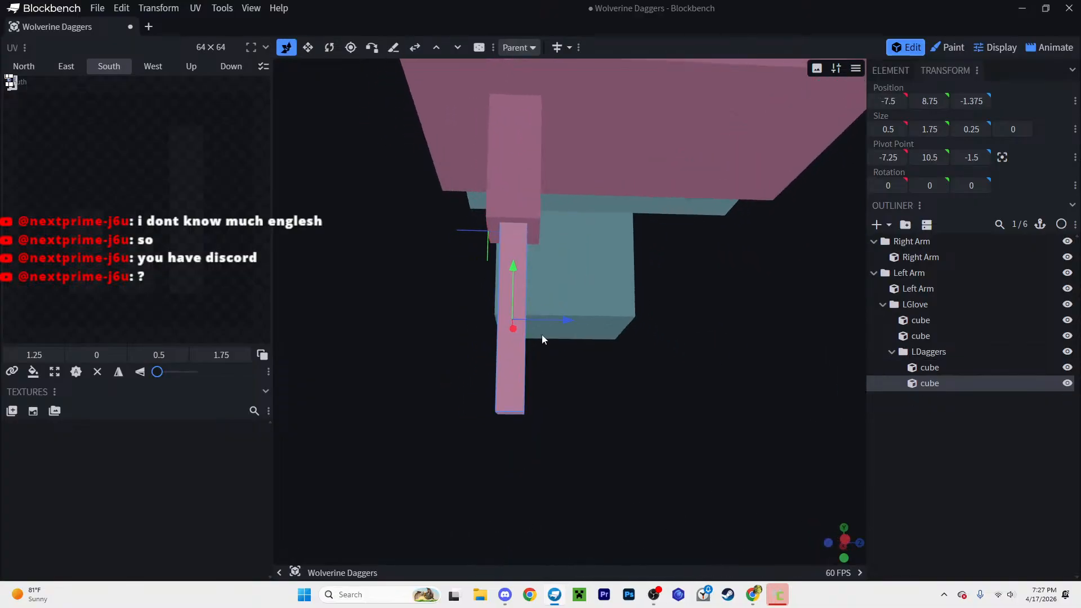
# Step: Duplicate the lower dagger segment, place the copy at Y position 7.5 as the tip and shorten the original from below to meet it
pyautogui.rightClick(508, 370)
pyautogui.click(524, 411)
pyautogui.moveTo(509, 265); pyautogui.dragTo(496, 344)
pyautogui.click(481, 315)
pyautogui.press('s')
pyautogui.moveTo(491, 387)
pyautogui.mouseDown()
pyautogui.moveTo(491, 342)
pyautogui.moveTo(490, 394)
pyautogui.mouseUp()
pyautogui.click(507, 407)
pyautogui.press('v')
pyautogui.moveTo(655, 365); pyautogui.dragTo(522, 359)
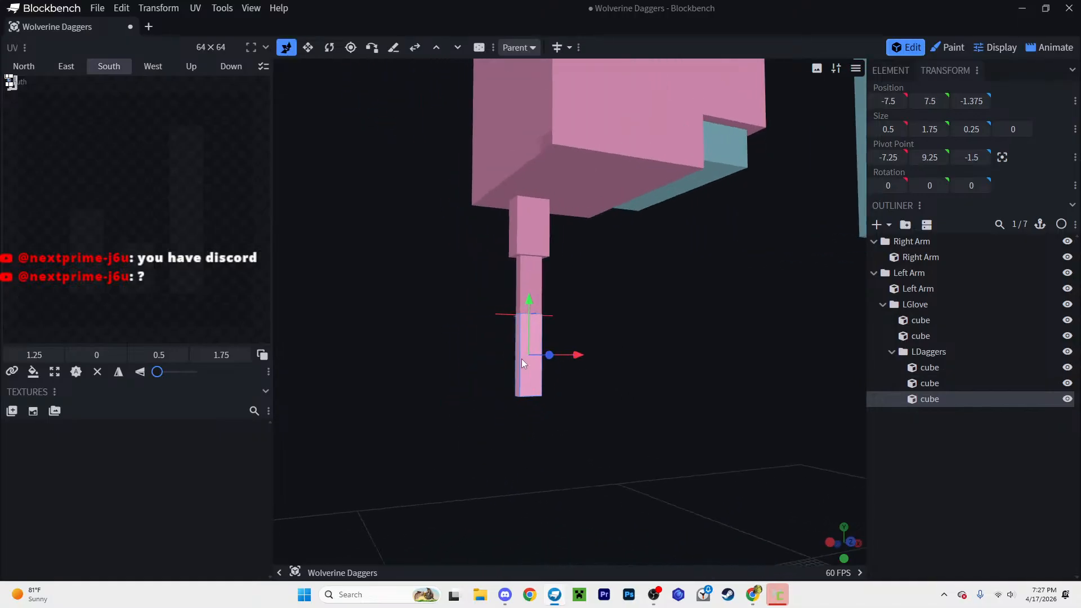
# Step: Shrink the dagger's tip segment to 0.25 on X and 0 on Z
pyautogui.press('s')
pyautogui.scroll(5, 636, 361)
pyautogui.moveTo(636, 362); pyautogui.dragTo(630, 319, button='right')
pyautogui.scroll(1, 629, 318)
pyautogui.keyDown('alt'); pyautogui.moveTo(528, 359); pyautogui.dragTo(722, 369); pyautogui.keyUp('alt')
pyautogui.keyDown('alt'); pyautogui.moveTo(564, 374); pyautogui.dragTo(565, 373); pyautogui.keyUp('alt')
pyautogui.moveTo(636, 341); pyautogui.dragTo(494, 363)
pyautogui.moveTo(506, 360); pyautogui.dragTo(625, 343)
pyautogui.scroll(1, 622, 342)
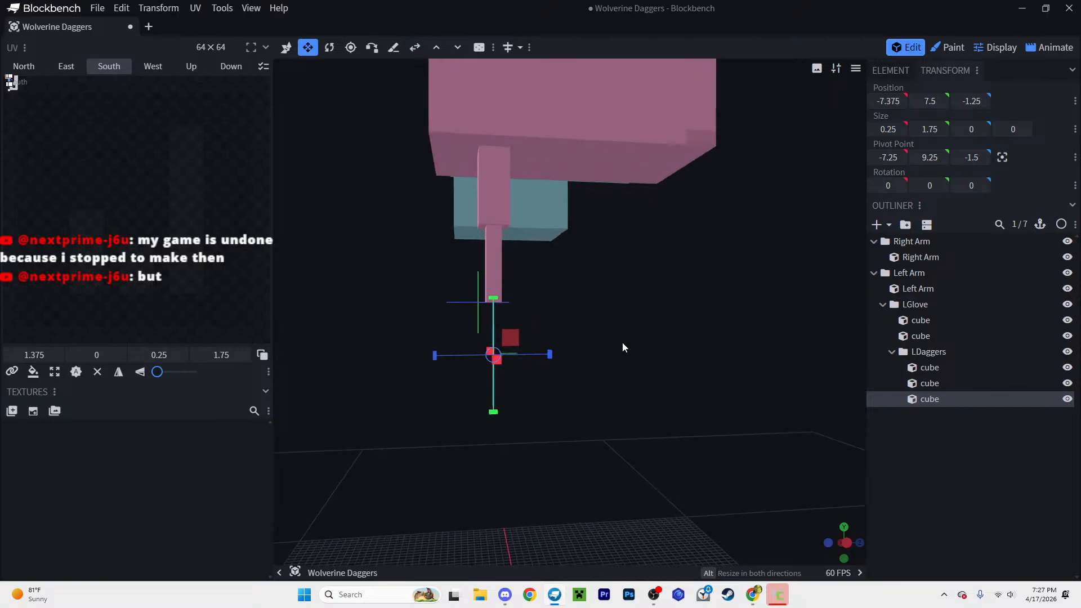
# Step: Examine the tapered dagger and its segments below the left glove from several angles and distances
pyautogui.scroll(1, 623, 342)
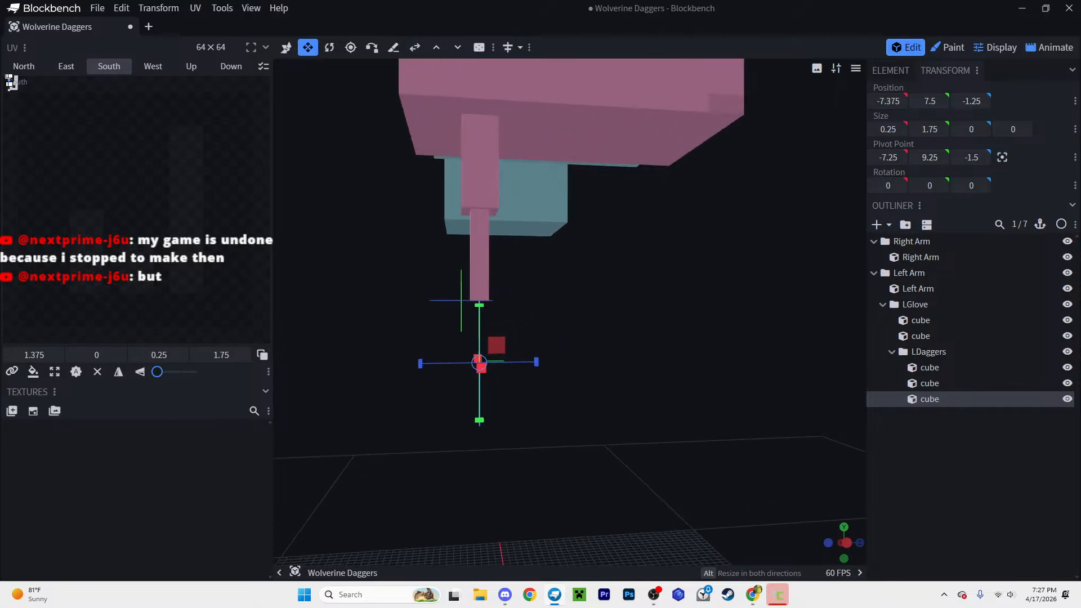
pyautogui.moveTo(809, 369); pyautogui.dragTo(817, 391, button='right')
pyautogui.scroll(3, 816, 391)
pyautogui.moveTo(817, 391); pyautogui.dragTo(844, 390)
pyautogui.click(840, 419)
pyautogui.scroll(-3, 804, 377)
pyautogui.press('v')
pyautogui.moveTo(788, 360); pyautogui.dragTo(724, 358)
pyautogui.scroll(-9, 724, 358)
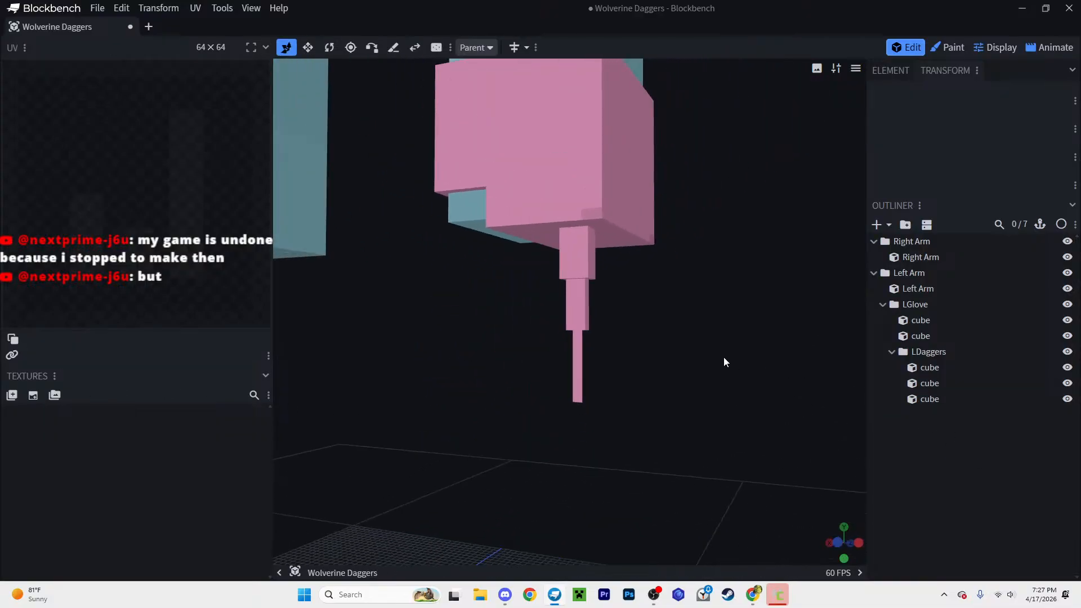
pyautogui.moveTo(724, 357); pyautogui.dragTo(720, 387, button='right')
pyautogui.moveTo(720, 386); pyautogui.dragTo(646, 377)
pyautogui.scroll(6, 646, 376)
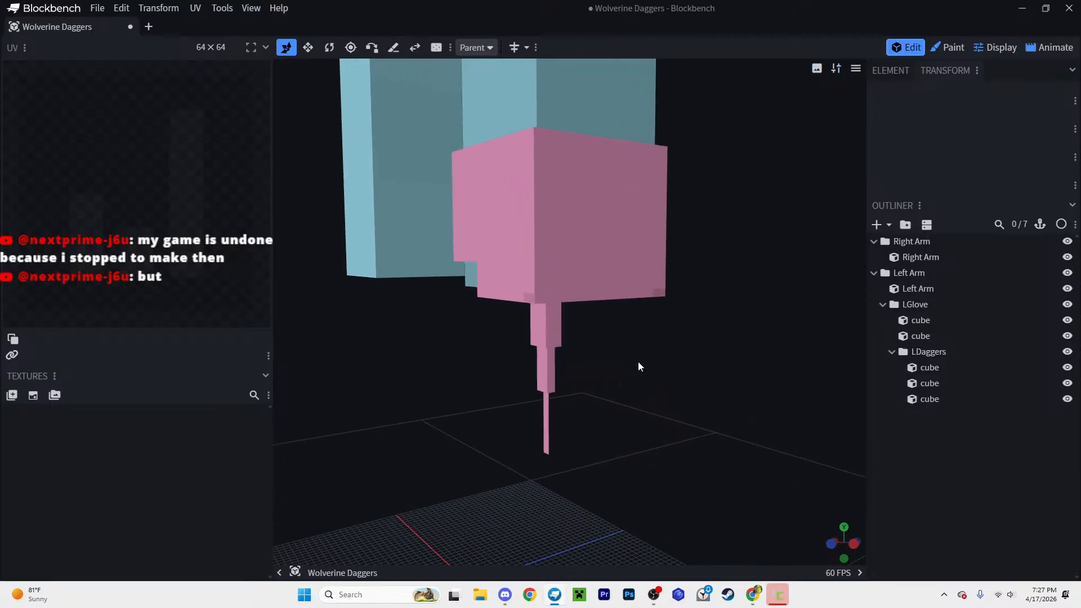
pyautogui.moveTo(640, 362); pyautogui.dragTo(619, 315, button='right')
pyautogui.scroll(4, 619, 315)
pyautogui.moveTo(619, 320); pyautogui.dragTo(514, 212)
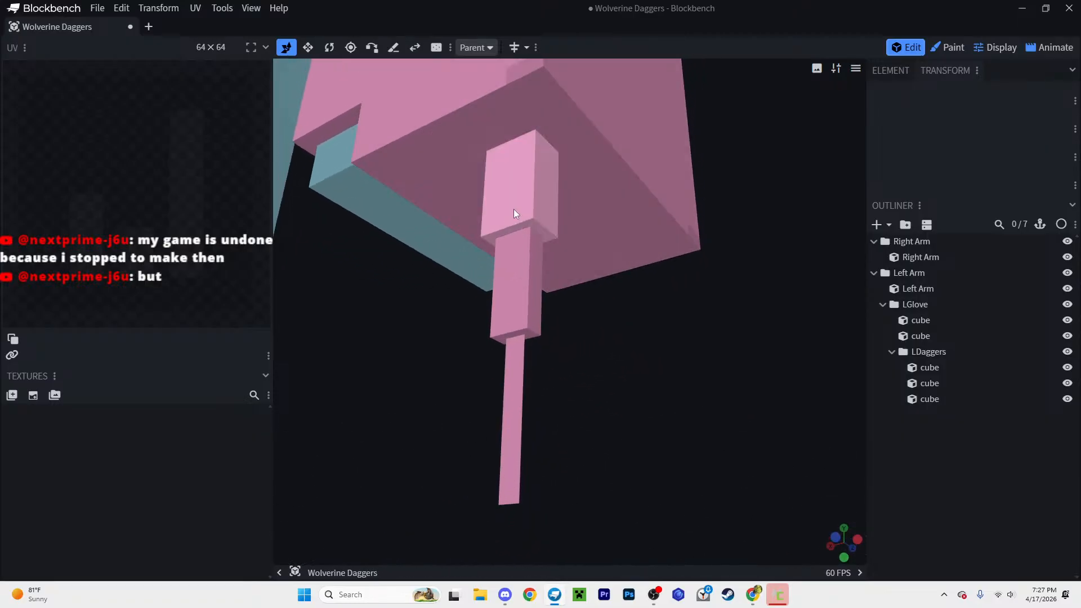
pyautogui.scroll(3, 667, 324)
pyautogui.moveTo(631, 304)
pyautogui.mouseDown(button='right')
pyautogui.moveTo(634, 318)
pyautogui.moveTo(637, 288)
pyautogui.mouseUp(button='right')
pyautogui.scroll(-3, 585, 315)
# Step: Lengthen the middle dagger segment downward and move the tip segment down to Y position 7.25 to meet it
pyautogui.click(520, 319)
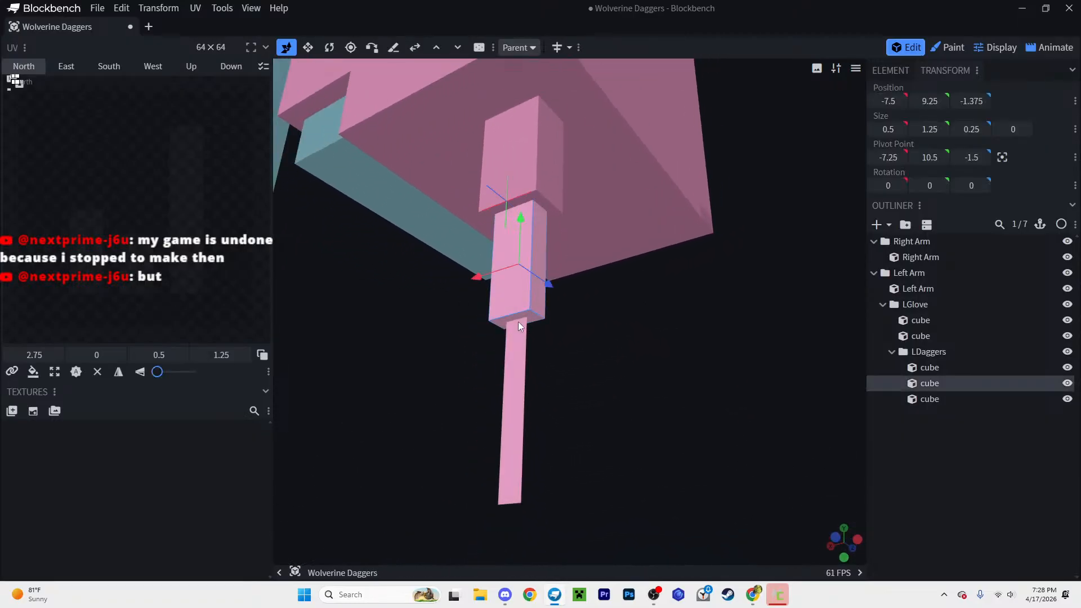
pyautogui.press('s')
pyautogui.moveTo(510, 319); pyautogui.dragTo(510, 345)
pyautogui.press('v')
pyautogui.click(516, 386)
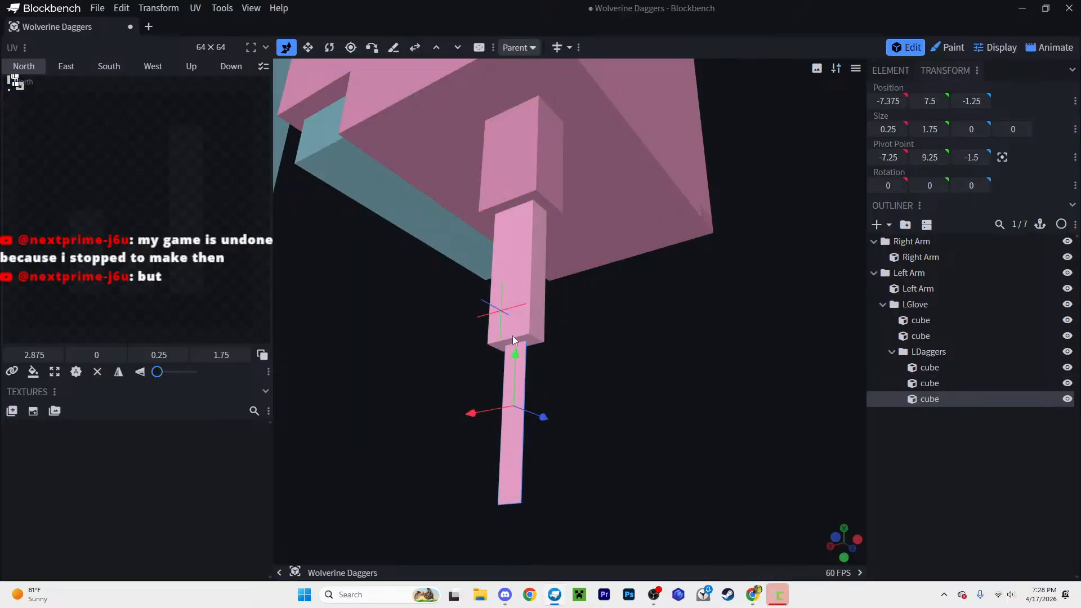
pyautogui.moveTo(602, 390); pyautogui.dragTo(607, 432)
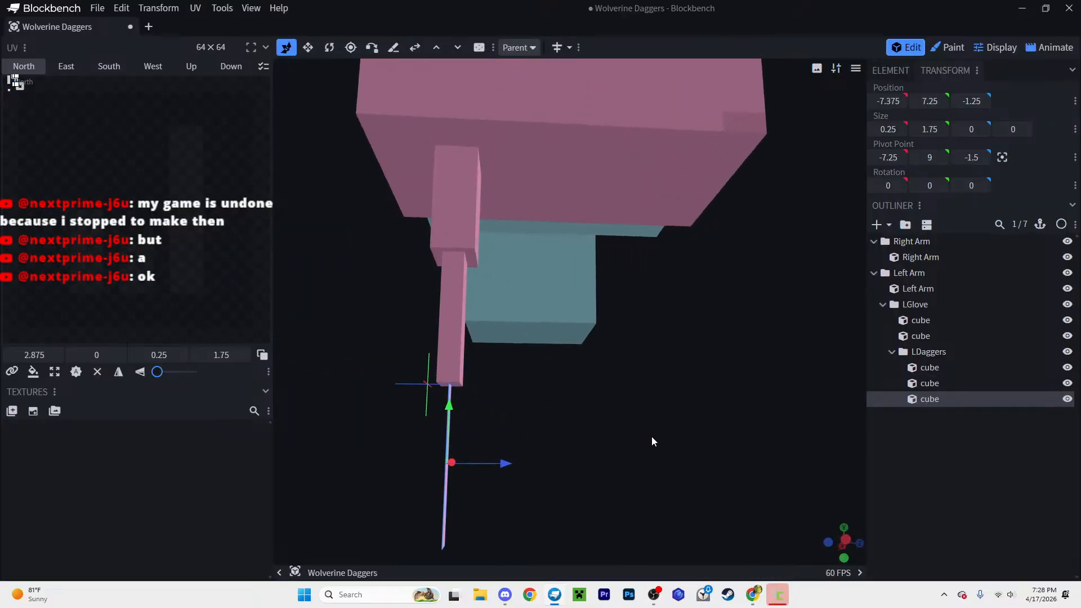
pyautogui.click(789, 435)
pyautogui.moveTo(789, 434); pyautogui.dragTo(800, 335)
# Step: Group the three dagger segments into a new group inside LDaggers and name it 1
pyautogui.click(930, 367)
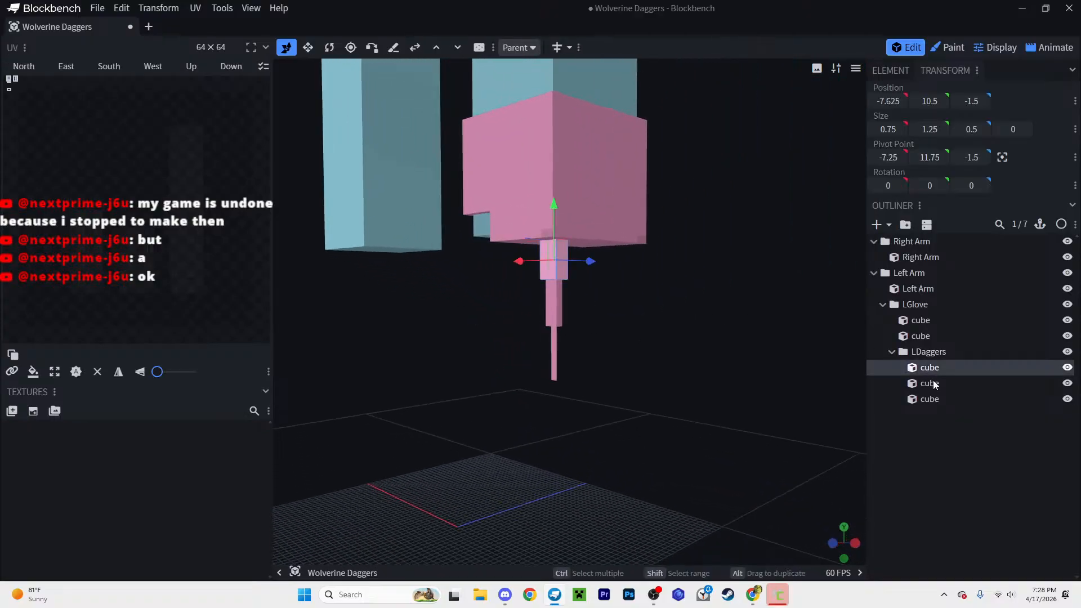
pyautogui.click(953, 353)
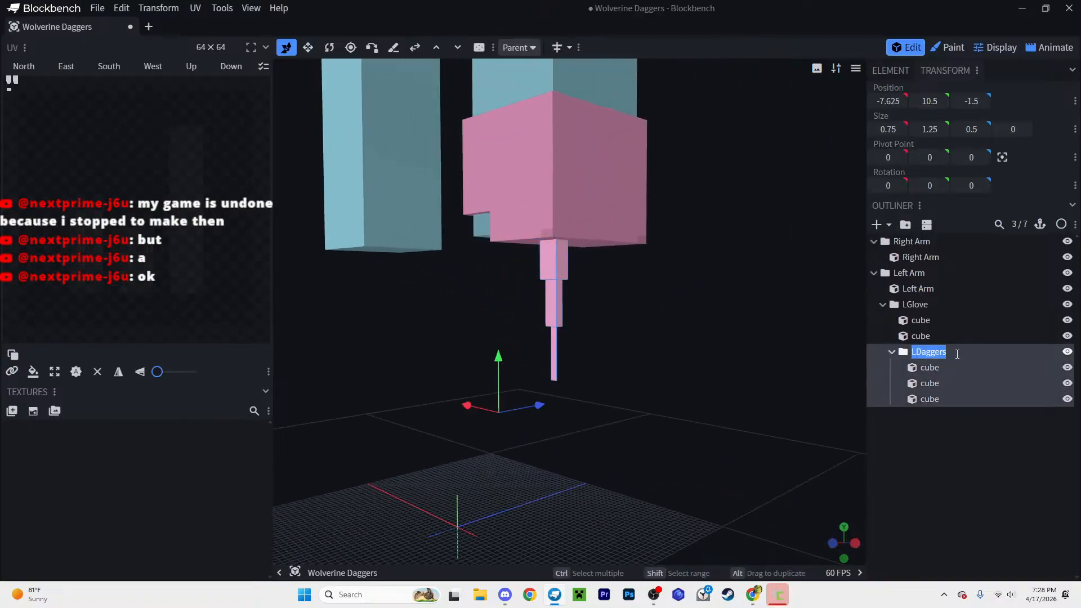
pyautogui.click(939, 369)
pyautogui.keyDown('shift'); pyautogui.click(936, 398); pyautogui.keyUp('shift')
pyautogui.click(907, 226)
pyautogui.doubleClick(930, 367)
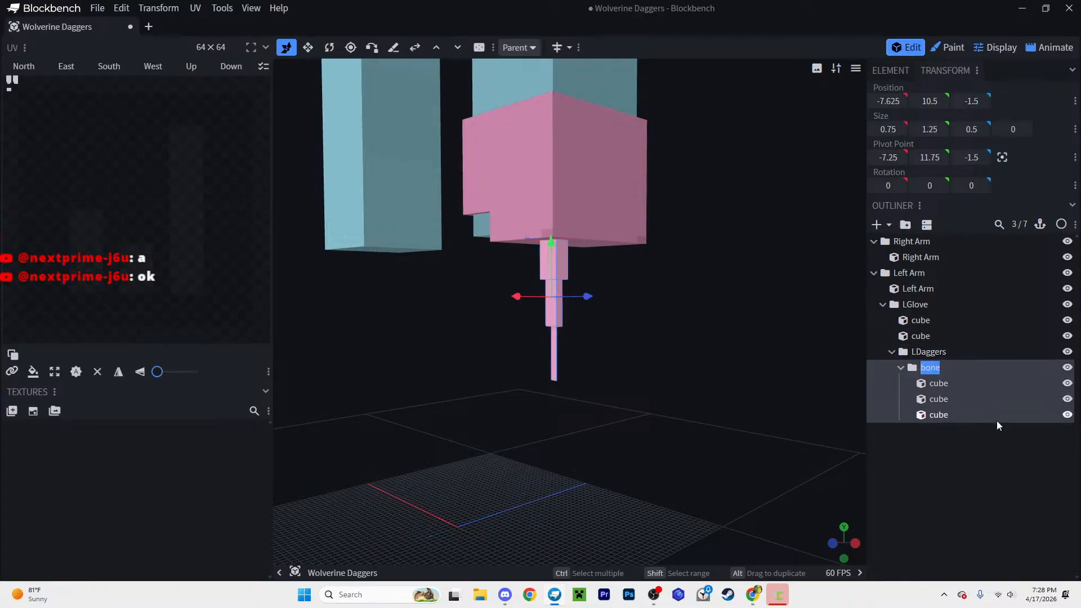
pyautogui.write('1')
pyautogui.press('Return')
# Step: Duplicate dagger group 1 and place the copy beside it, directly inside the LDaggers group
pyautogui.hotkey('ctrl', 'd')
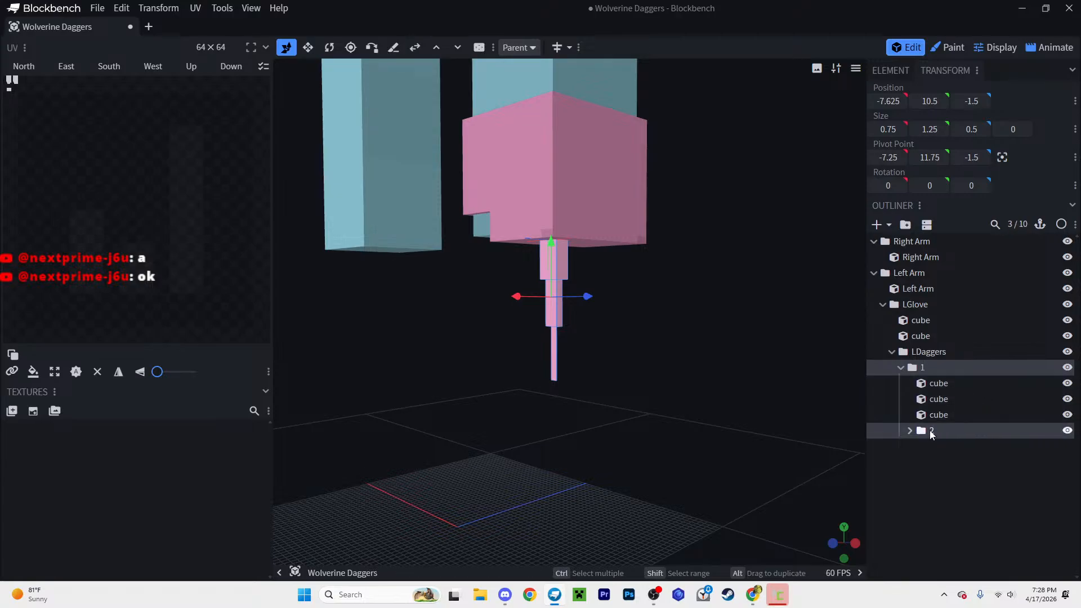
pyautogui.moveTo(921, 432); pyautogui.dragTo(917, 361)
pyautogui.moveTo(923, 429); pyautogui.dragTo(936, 362)
pyautogui.click(902, 367)
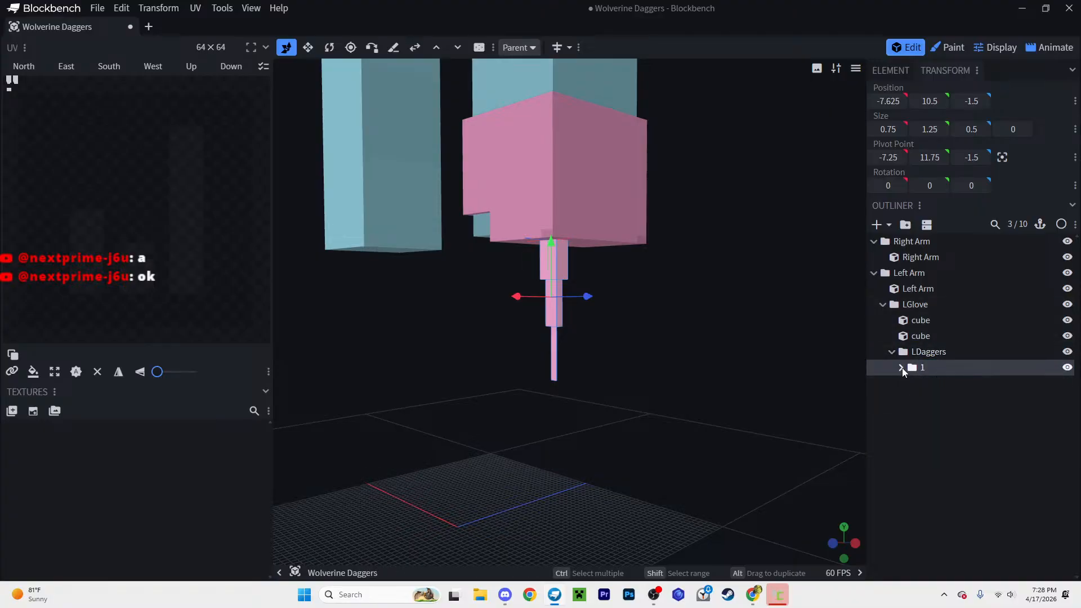
pyautogui.click(902, 367)
pyautogui.moveTo(931, 426); pyautogui.dragTo(930, 448)
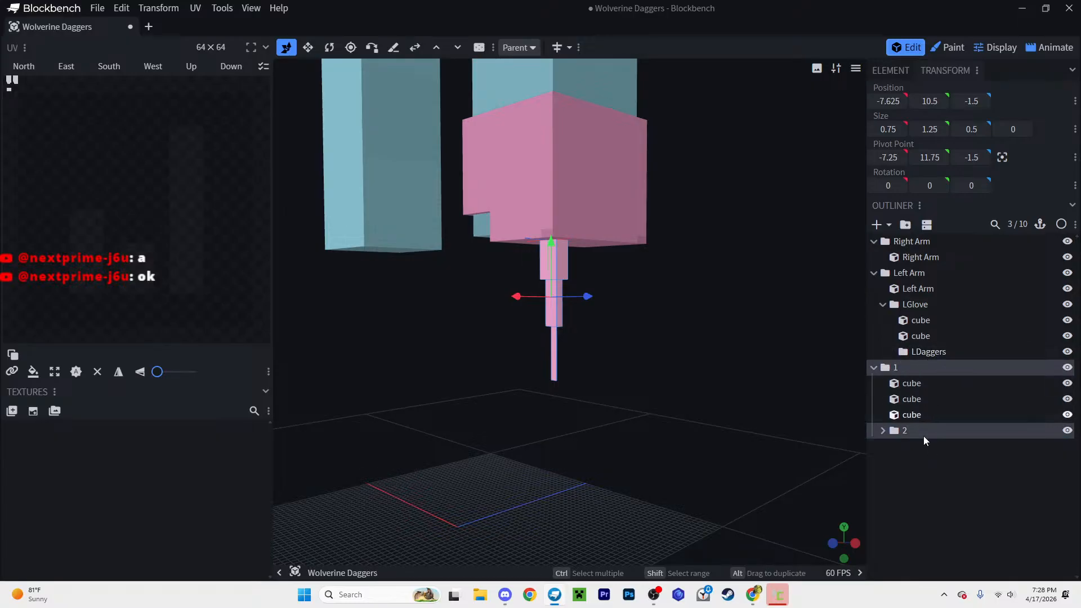
pyautogui.click(921, 450)
pyautogui.moveTo(909, 370); pyautogui.dragTo(933, 350)
pyautogui.moveTo(923, 429); pyautogui.dragTo(920, 353)
pyautogui.click(902, 371)
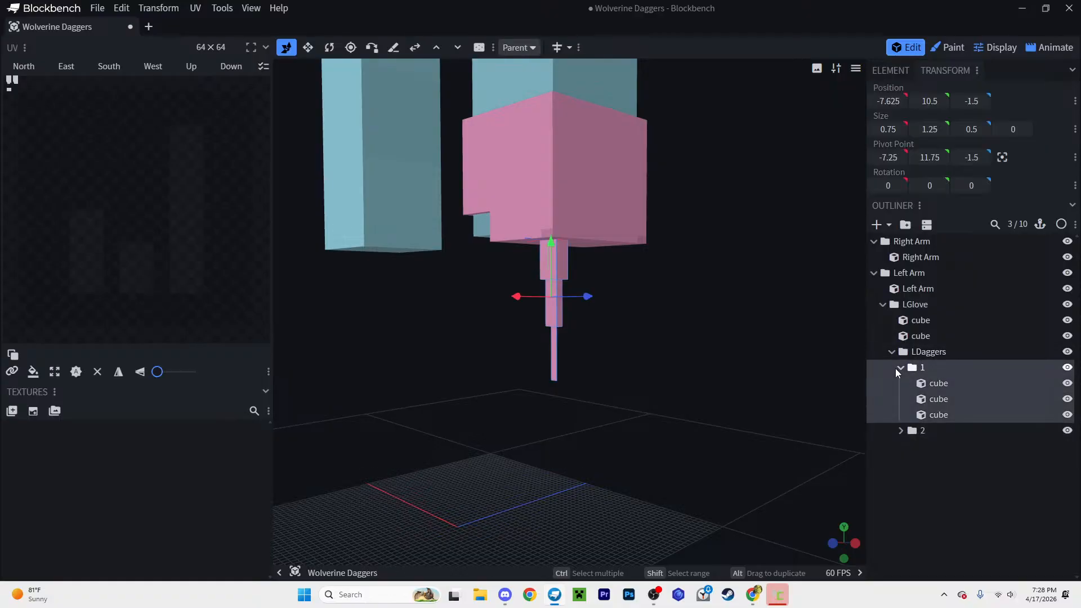
pyautogui.click(901, 368)
# Step: Duplicate dagger group 2, move the copy directly into LDaggers as the third dagger and collapse the groups
pyautogui.click(948, 384)
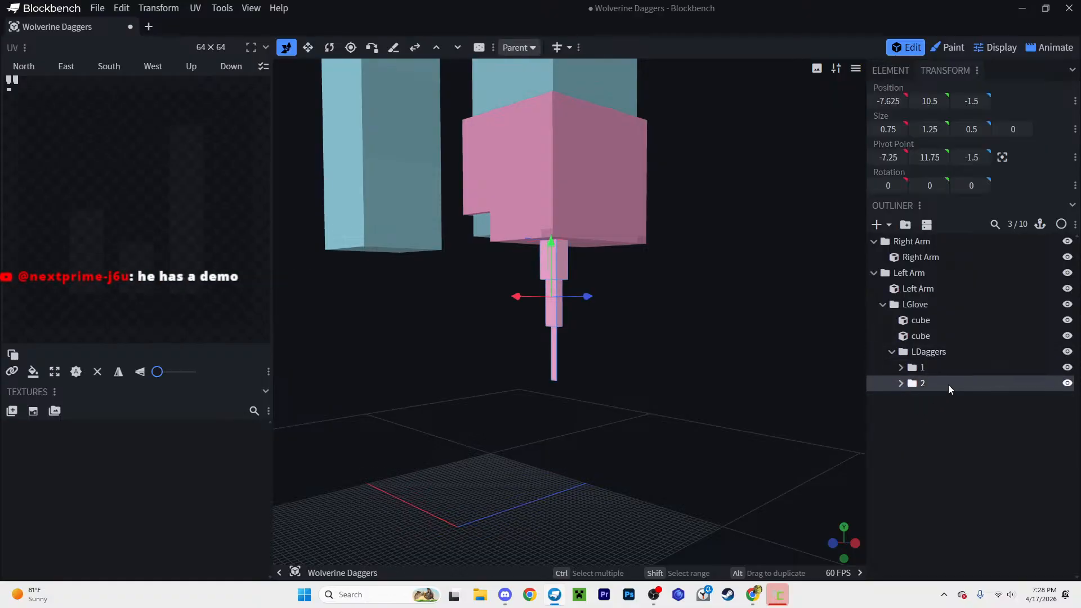
pyautogui.hotkey('ctrl', 'd')
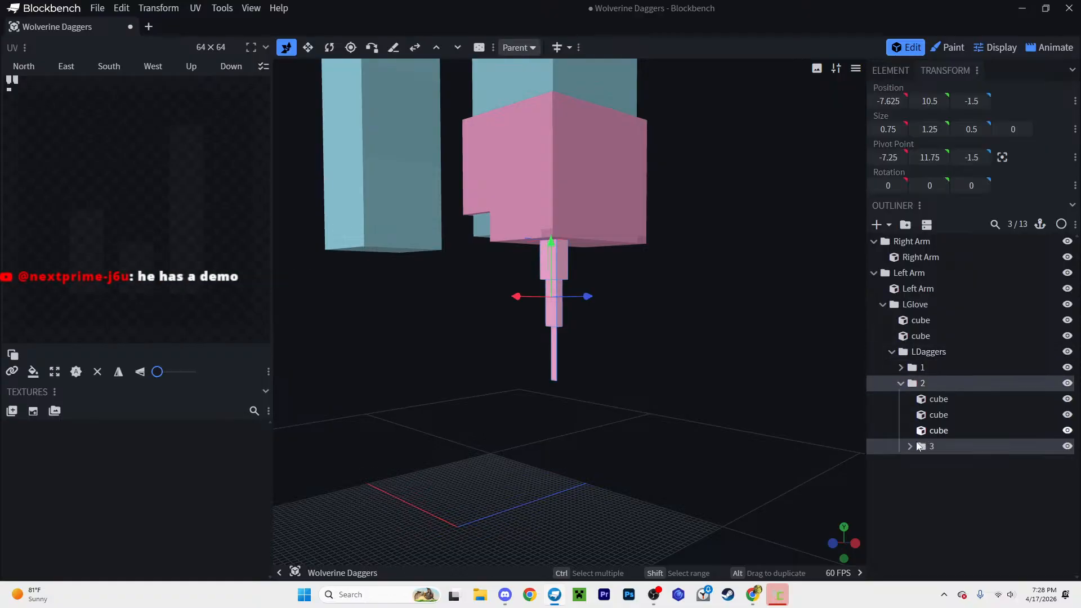
pyautogui.click(941, 471)
pyautogui.moveTo(940, 444); pyautogui.dragTo(926, 355)
pyautogui.click(900, 383)
pyautogui.click(900, 400)
pyautogui.click(901, 399)
# Step: Space the daggers along Z by moving group 2 to Z position -0.25 and group 3 to Z position 1
pyautogui.doubleClick(934, 382)
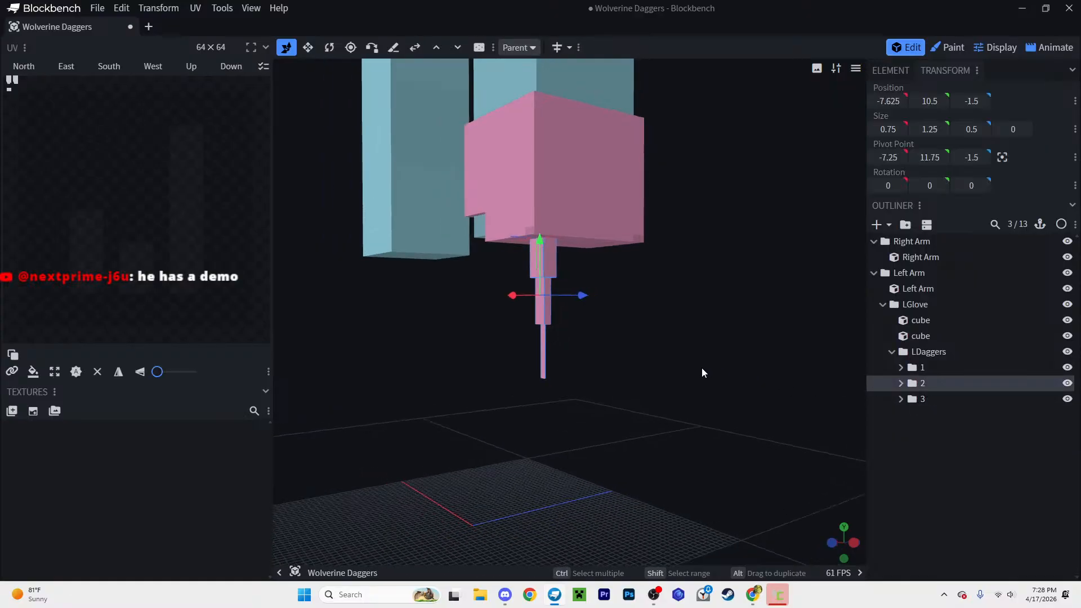
pyautogui.moveTo(495, 276); pyautogui.dragTo(562, 275)
pyautogui.moveTo(659, 305); pyautogui.dragTo(650, 293)
pyautogui.scroll(-4, 650, 293)
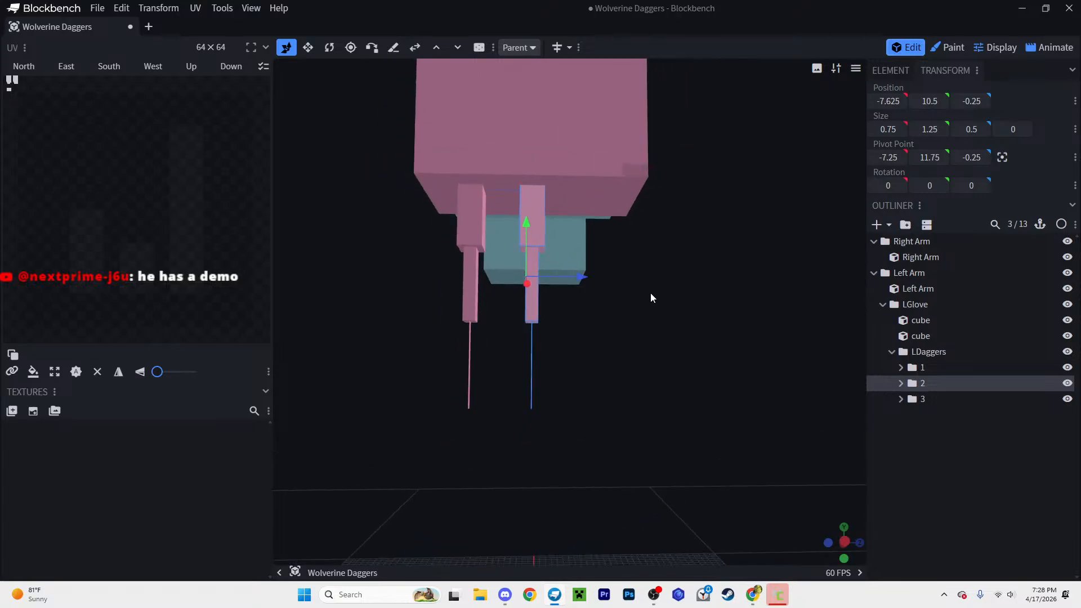
pyautogui.click(937, 398)
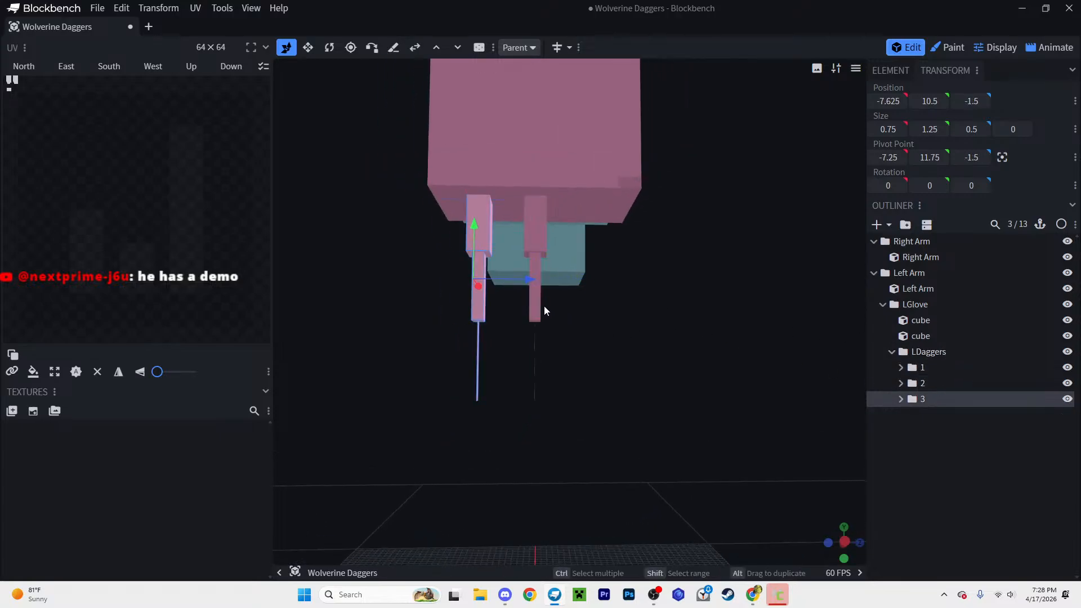
pyautogui.moveTo(529, 281); pyautogui.dragTo(637, 286)
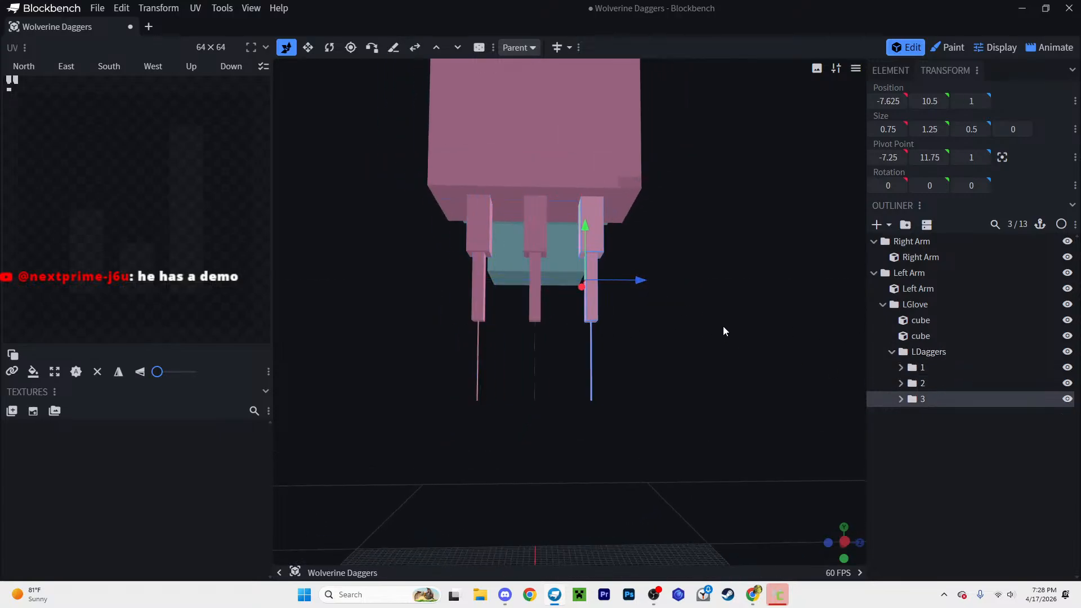
pyautogui.scroll(-5, 723, 326)
pyautogui.moveTo(722, 326); pyautogui.dragTo(868, 366)
pyautogui.click(877, 437)
pyautogui.moveTo(845, 431); pyautogui.dragTo(619, 297)
pyautogui.click(882, 305)
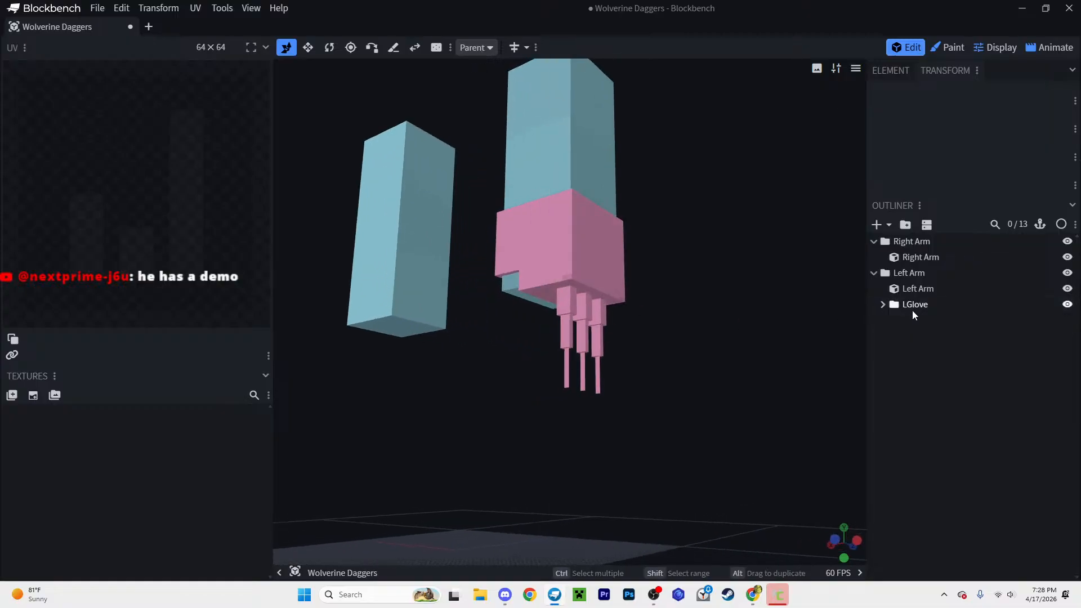
pyautogui.click(912, 305)
pyautogui.click(882, 304)
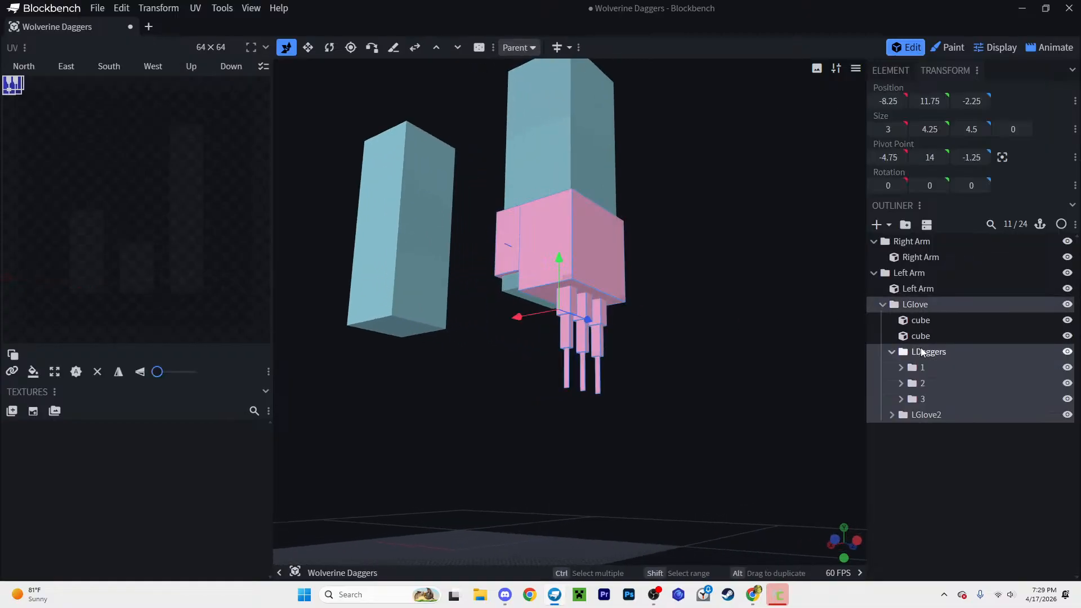
pyautogui.hotkey('ctrl', 'z')
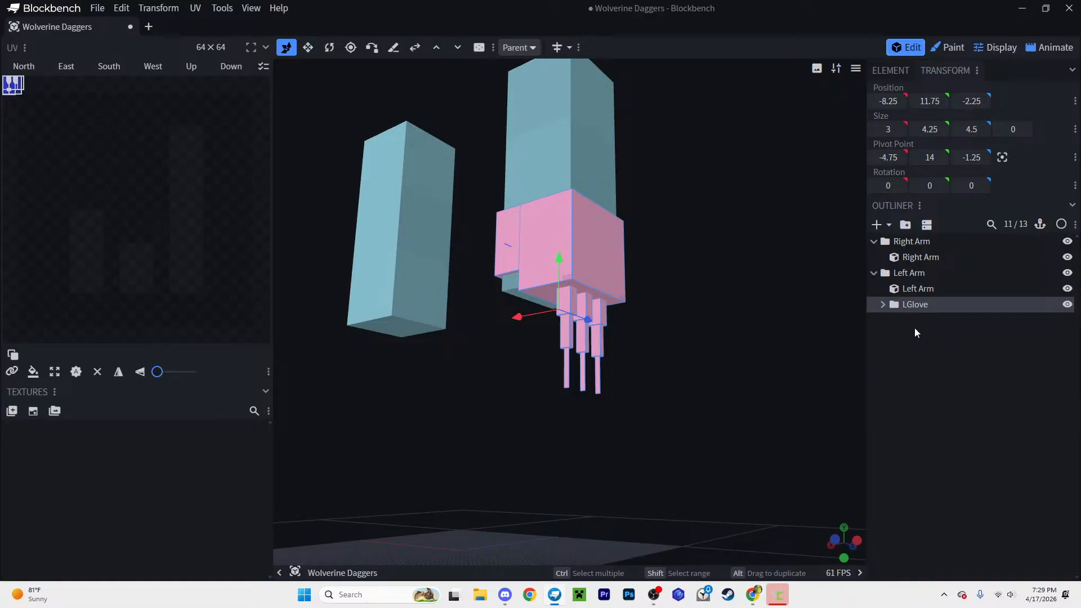
# Step: Paste a copy of the LGlove group, move it into the Right Arm group and rename it RGlove
pyautogui.click(917, 325)
pyautogui.hotkey('ctrl', 'v')
pyautogui.moveTo(921, 321); pyautogui.dragTo(915, 267)
pyautogui.doubleClick(922, 273)
pyautogui.write('RGlo')
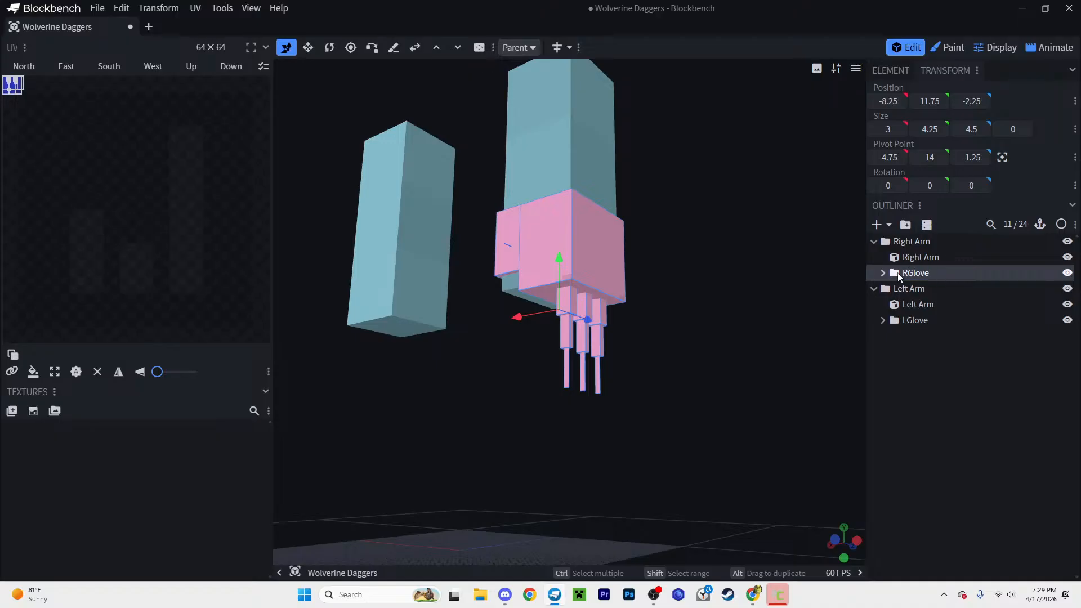
# Step: Rename the dagger group inside RGlove as RDaggers
pyautogui.click(883, 273)
pyautogui.click(923, 321)
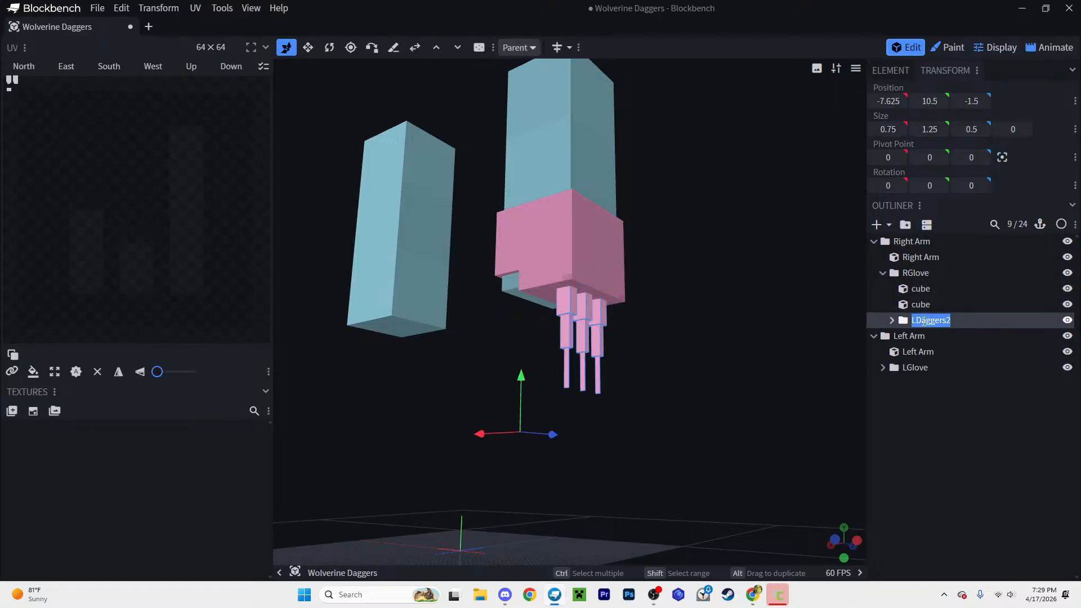
pyautogui.write('RDaggers')
# Step: Move the RGlove group's pivot point to -5.75, 16, 0 at the glove's upper opening
pyautogui.moveTo(764, 366); pyautogui.dragTo(777, 378)
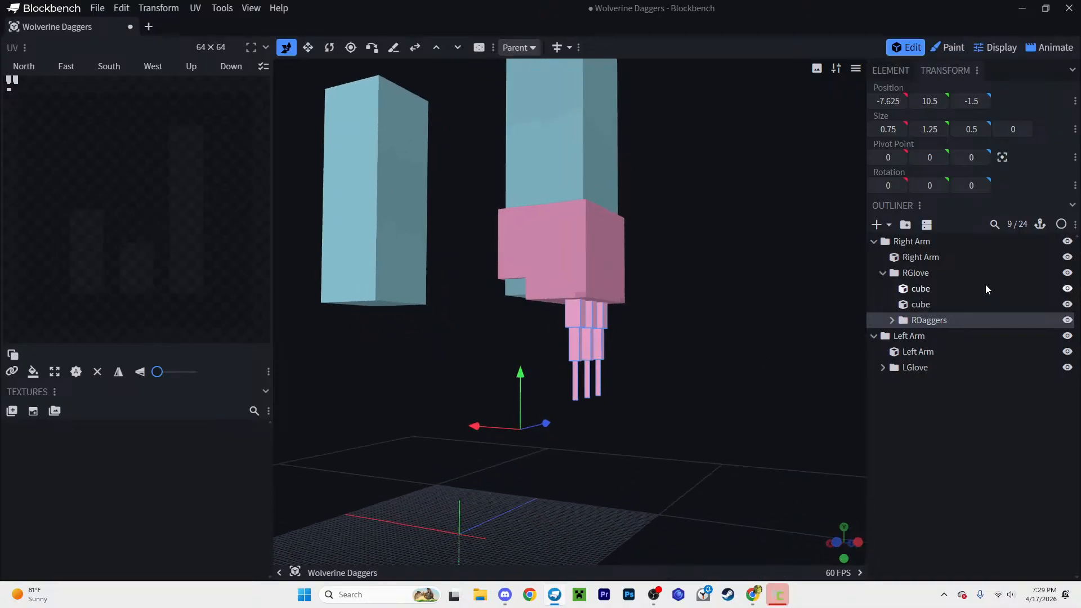
pyautogui.click(915, 273)
pyautogui.moveTo(752, 322); pyautogui.dragTo(781, 329)
pyautogui.press('p')
pyautogui.scroll(3, 745, 299)
pyautogui.moveTo(721, 248); pyautogui.dragTo(742, 344, button='right')
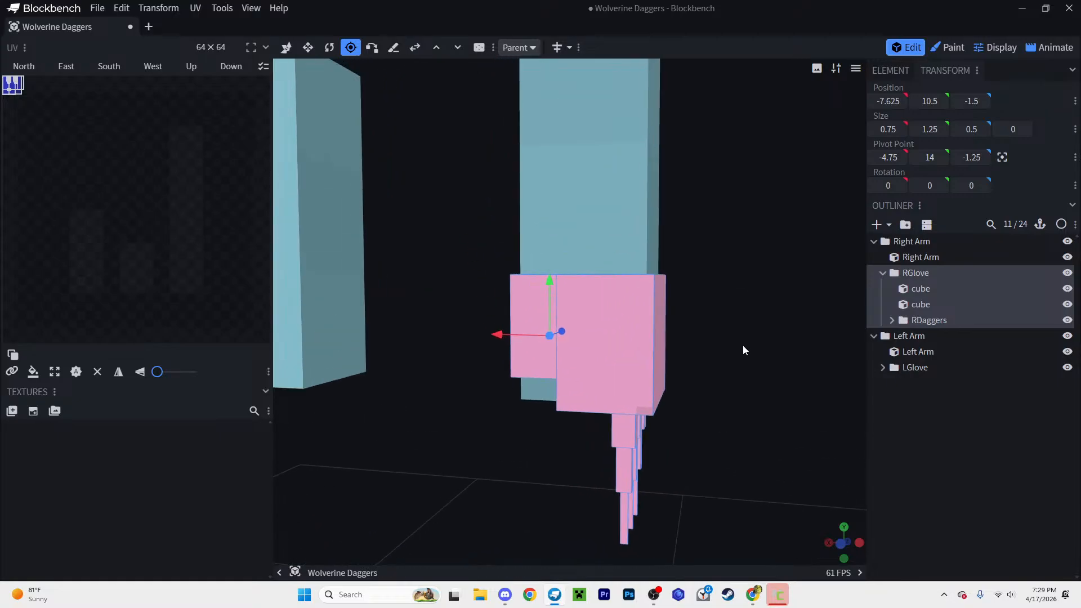
pyautogui.moveTo(742, 345); pyautogui.dragTo(758, 346)
pyautogui.moveTo(559, 282); pyautogui.dragTo(563, 212)
pyautogui.moveTo(718, 323); pyautogui.dragTo(702, 344)
pyautogui.scroll(2, 556, 247)
pyautogui.moveTo(556, 247); pyautogui.dragTo(541, 281)
pyautogui.moveTo(684, 331)
pyautogui.mouseDown()
pyautogui.moveTo(661, 405)
pyautogui.moveTo(599, 366)
pyautogui.moveTo(680, 331)
pyautogui.mouseUp()
pyautogui.moveTo(503, 316); pyautogui.dragTo(578, 309)
pyautogui.moveTo(650, 326); pyautogui.dragTo(650, 287)
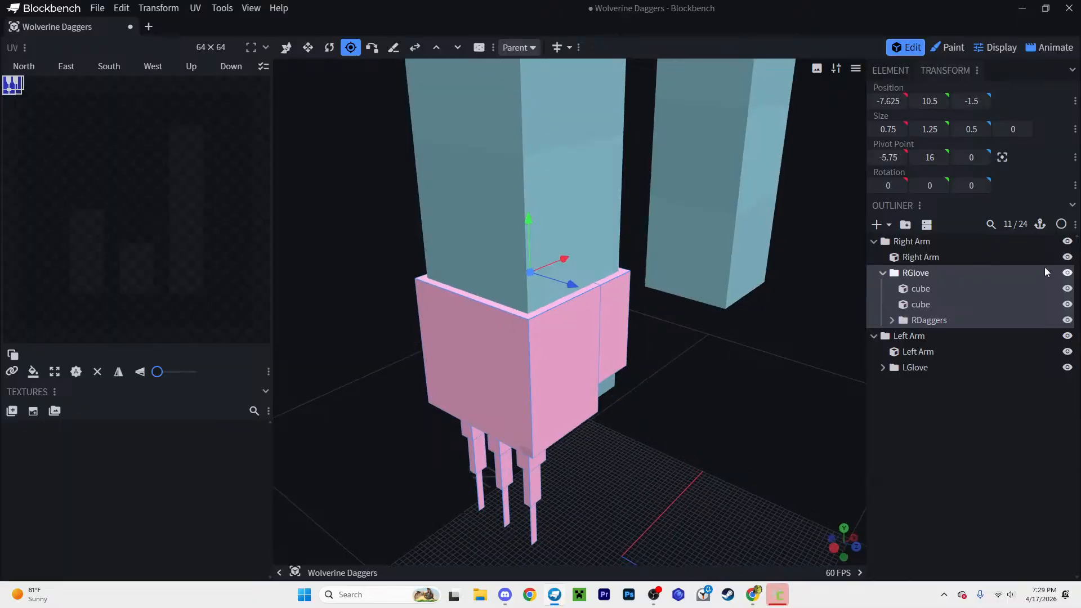
# Step: Hide the Right Arm group briefly to check what belongs to it, and show it again
pyautogui.click(1066, 246)
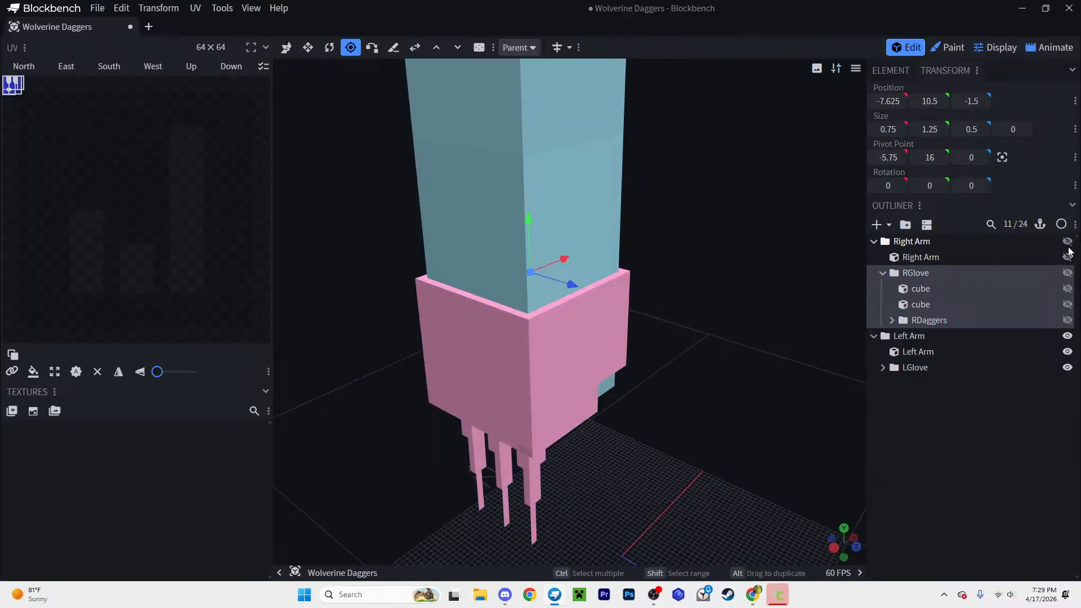
pyautogui.moveTo(689, 285); pyautogui.dragTo(659, 289)
pyautogui.click(1070, 240)
pyautogui.click(985, 423)
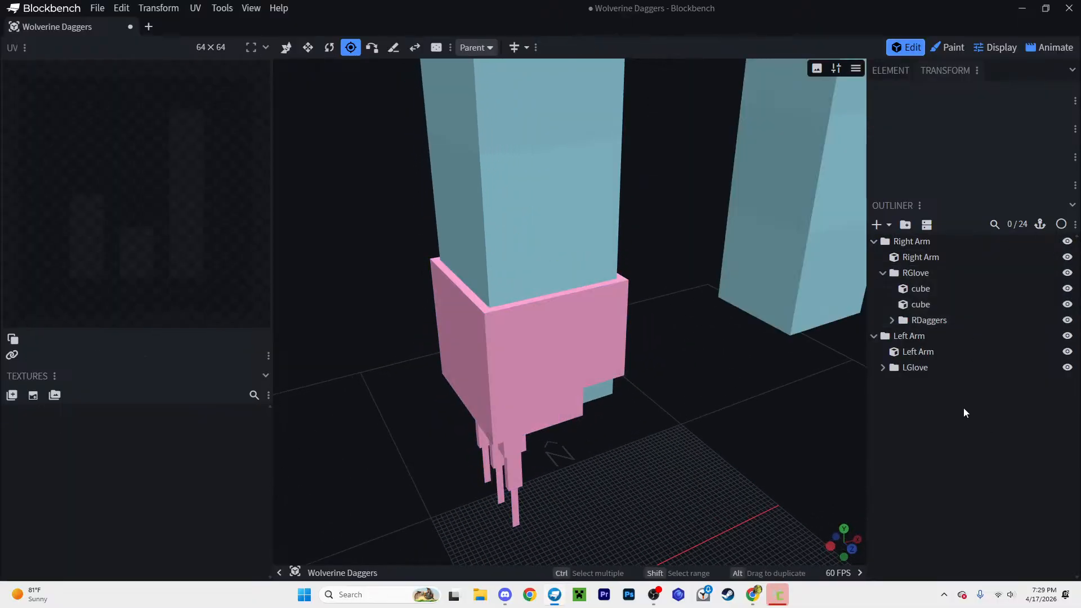
# Step: Move the LGlove group's pivot point to -6, 16, 0 at the glove's upper opening
pyautogui.scroll(-4, 703, 336)
pyautogui.moveTo(702, 336); pyautogui.dragTo(626, 327, button='right')
pyautogui.click(918, 275)
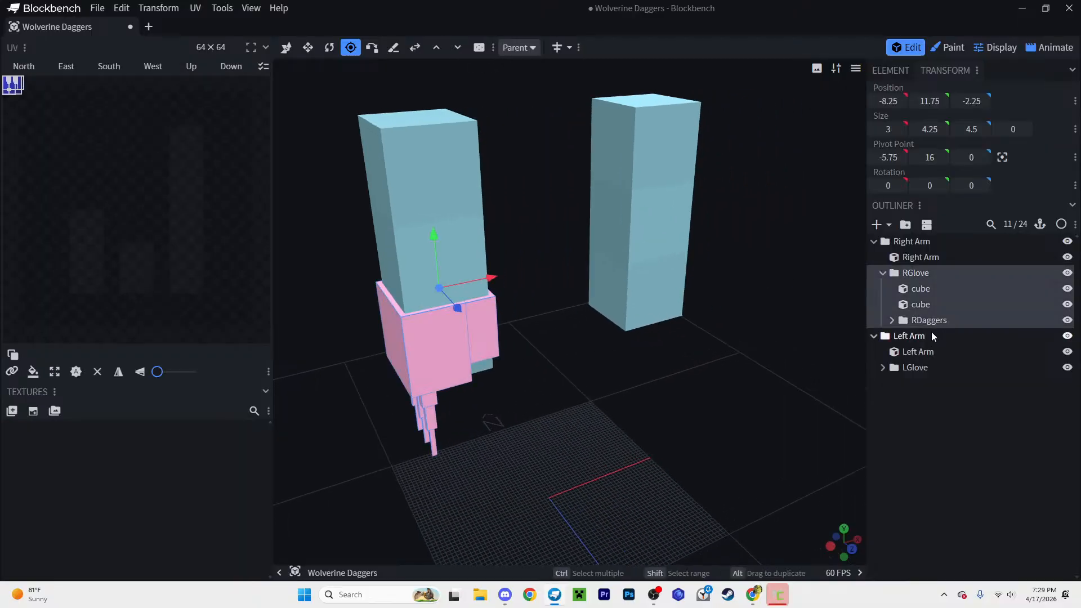
pyautogui.click(913, 367)
pyautogui.scroll(3, 707, 360)
pyautogui.scroll(2, 708, 361)
pyautogui.moveTo(707, 366); pyautogui.dragTo(727, 371, button='right')
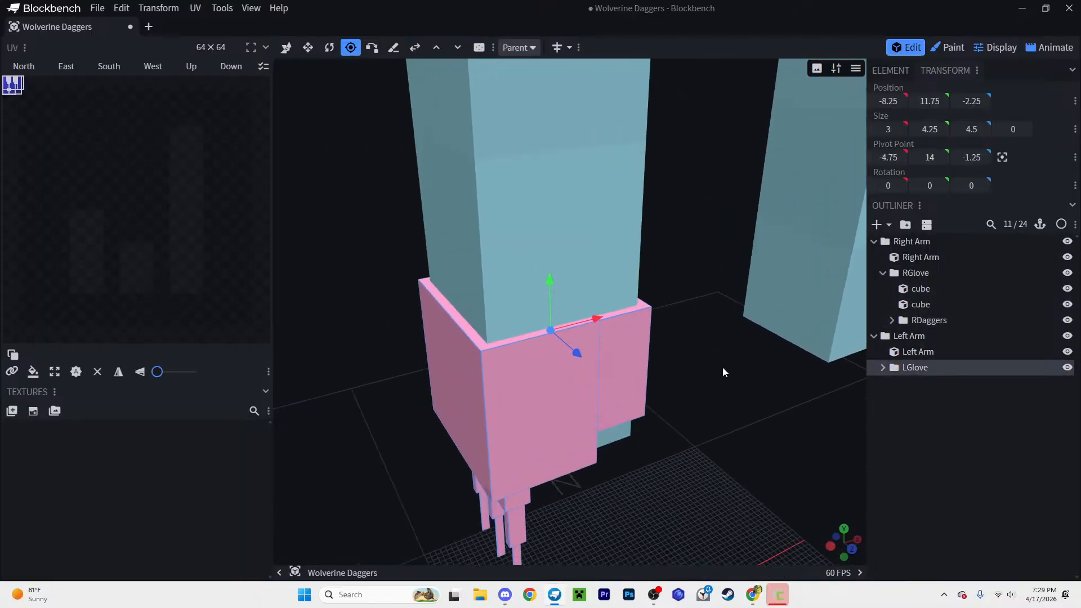
pyautogui.moveTo(727, 371); pyautogui.dragTo(686, 366)
pyautogui.scroll(3, 653, 363)
pyautogui.moveTo(616, 346); pyautogui.dragTo(626, 366, button='right')
pyautogui.moveTo(606, 365); pyautogui.dragTo(545, 301)
pyautogui.moveTo(778, 407); pyautogui.dragTo(751, 428)
pyautogui.scroll(3, 593, 325)
pyautogui.moveTo(606, 340); pyautogui.dragTo(602, 290)
pyautogui.moveTo(552, 286); pyautogui.dragTo(489, 289, button='right')
pyautogui.scroll(-6, 531, 304)
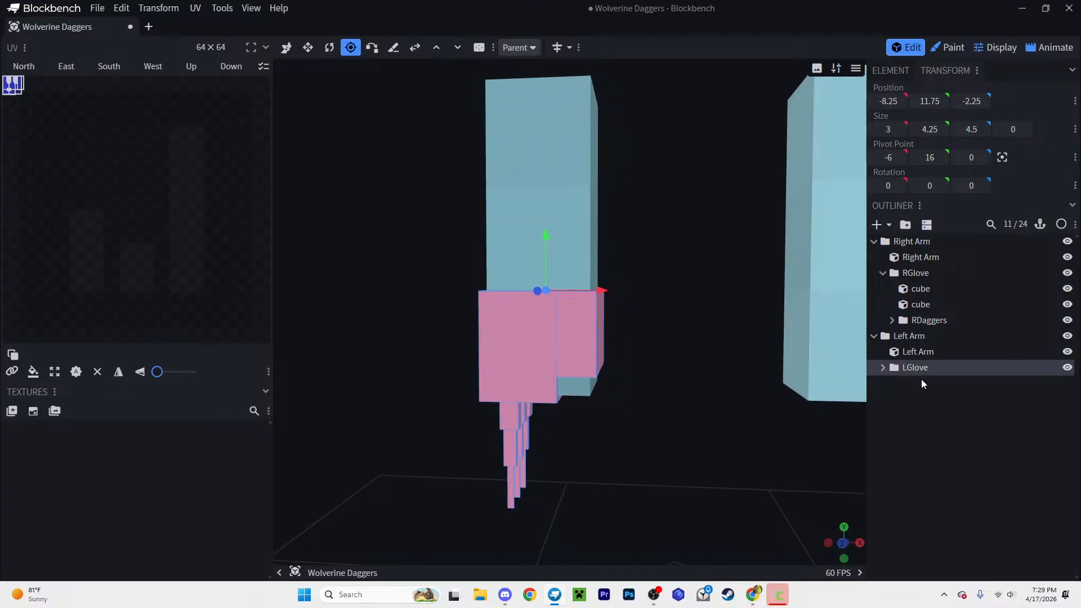
# Step: Move the RGlove group's pivot point to -6, 16, 0, matching the LGlove group's pivot
pyautogui.click(928, 319)
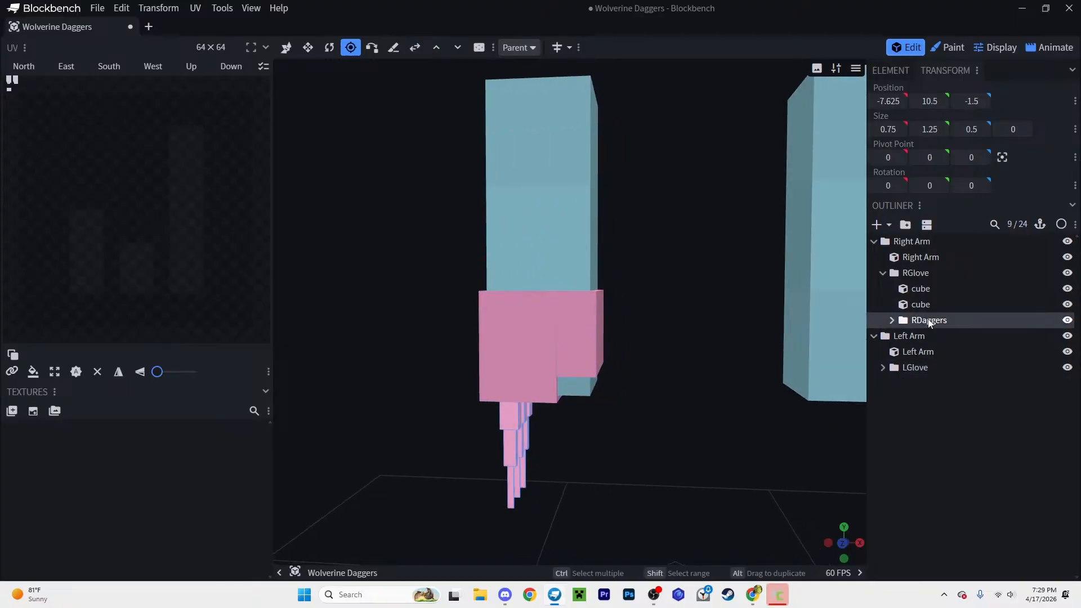
pyautogui.click(929, 273)
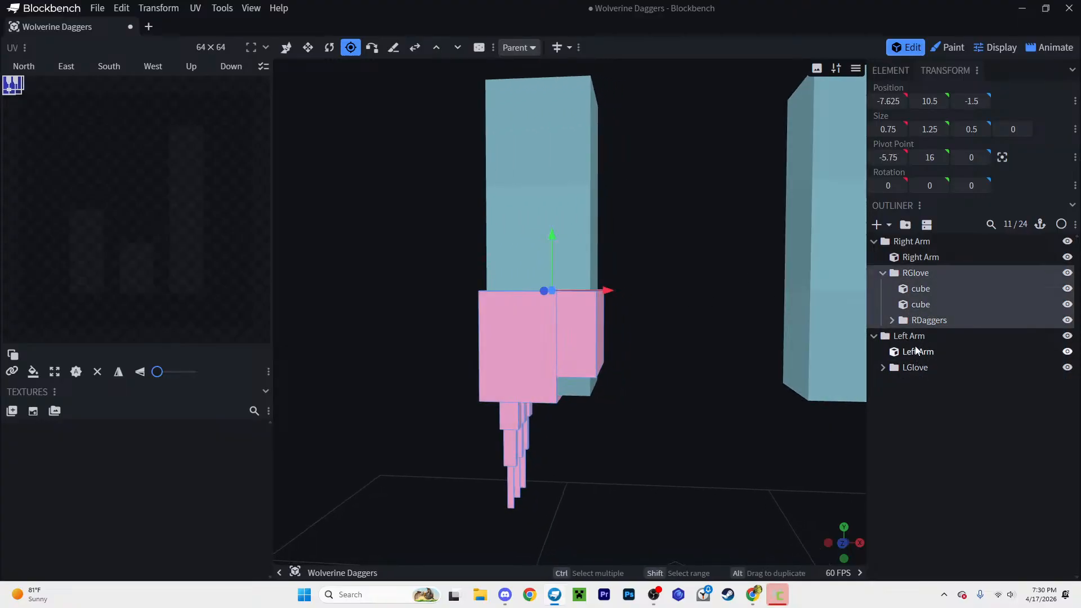
pyautogui.click(916, 367)
pyautogui.click(907, 273)
pyautogui.scroll(6, 688, 383)
pyautogui.moveTo(598, 345); pyautogui.dragTo(578, 347)
pyautogui.moveTo(917, 366); pyautogui.dragTo(937, 336)
pyautogui.click(911, 276)
pyautogui.scroll(-5, 746, 354)
pyautogui.scroll(-3, 644, 316)
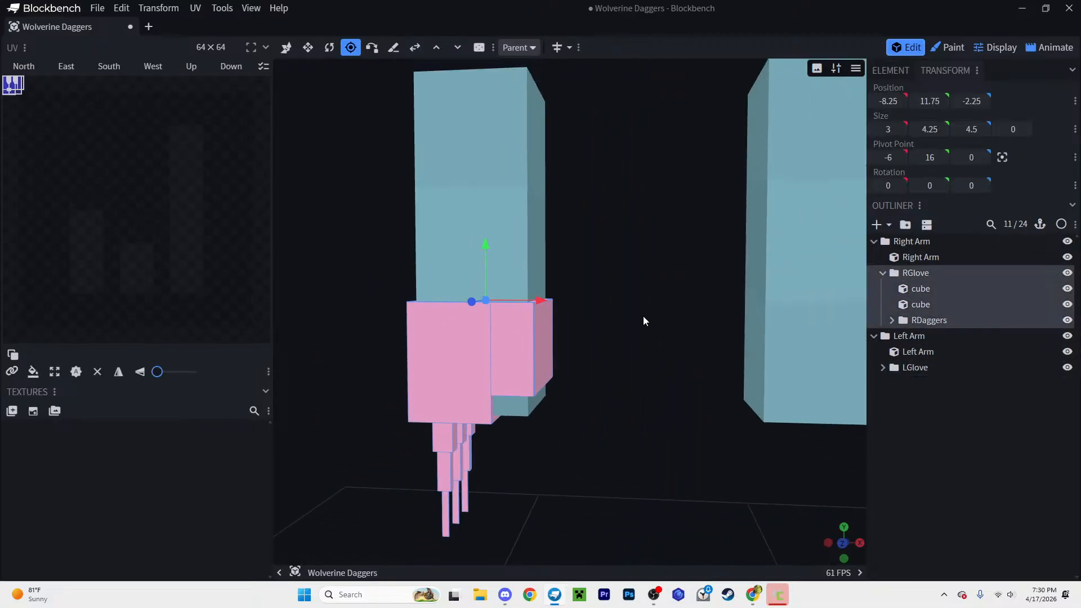
# Step: Move the RGlove group with its daggers across onto the Right Arm
pyautogui.press('v')
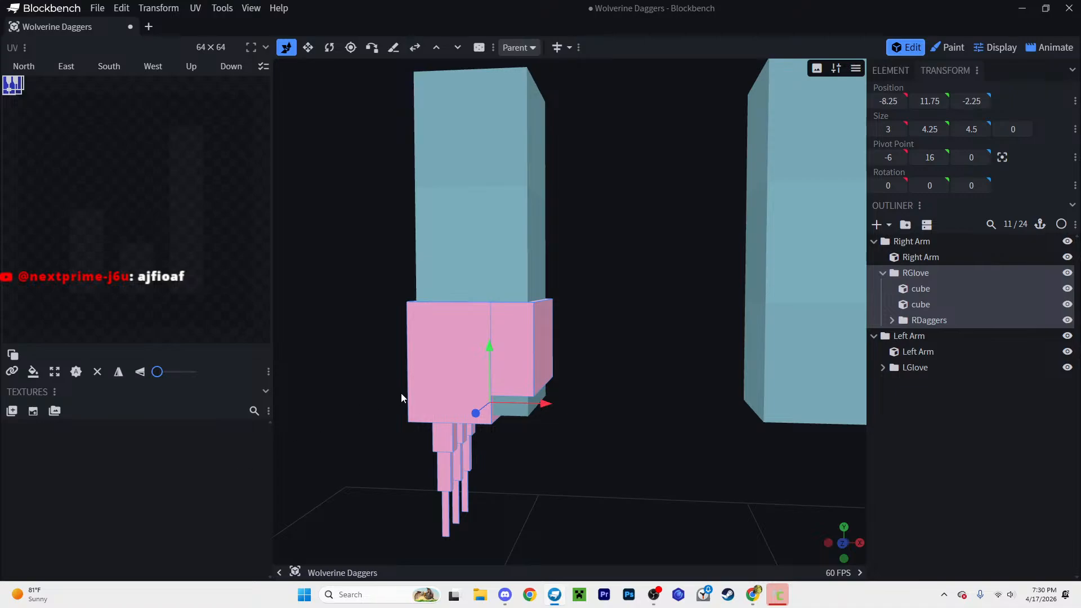
pyautogui.scroll(-4, 413, 345)
pyautogui.moveTo(495, 362); pyautogui.dragTo(761, 346)
pyautogui.moveTo(749, 413); pyautogui.dragTo(640, 338)
pyautogui.scroll(3, 648, 329)
# Step: Rotate the RGlove group half a turn about its vertical axis so it mirrors the left glove, and deselect it
pyautogui.press('r')
pyautogui.moveTo(501, 251); pyautogui.dragTo(483, 180)
pyautogui.moveTo(474, 175); pyautogui.dragTo(895, 509)
pyautogui.click(826, 383)
pyautogui.scroll(-4, 685, 379)
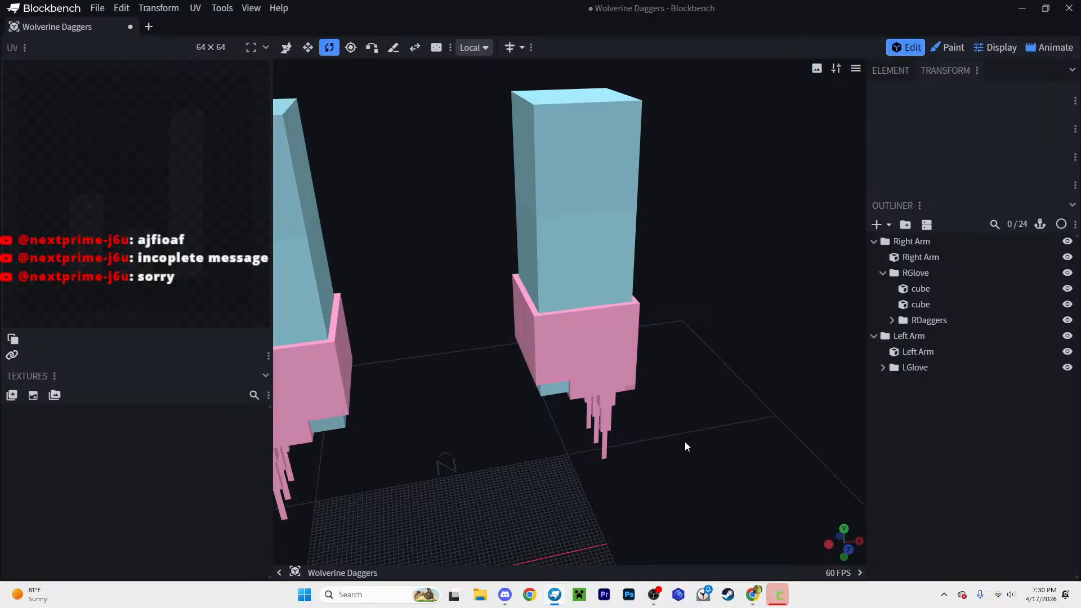
# Step: Examine both gloved arms from several angles to check the placement and symmetry of the gloves and daggers
pyautogui.press('v')
pyautogui.moveTo(683, 442); pyautogui.dragTo(681, 306)
pyautogui.scroll(1, 484, 338)
pyautogui.scroll(1, 509, 333)
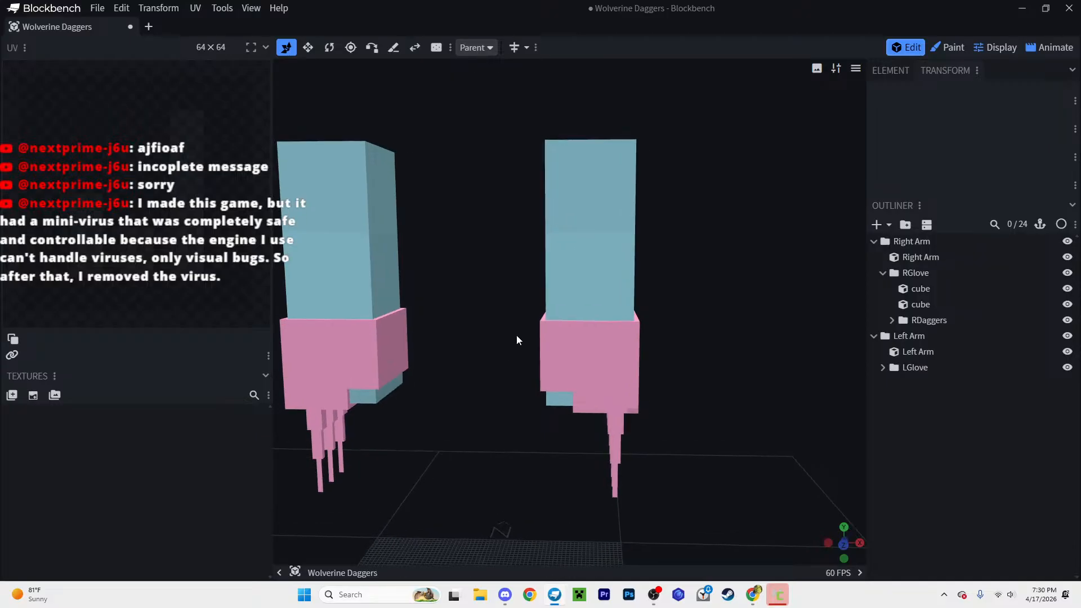
pyautogui.scroll(5, 511, 335)
pyautogui.moveTo(478, 295); pyautogui.dragTo(533, 262, button='right')
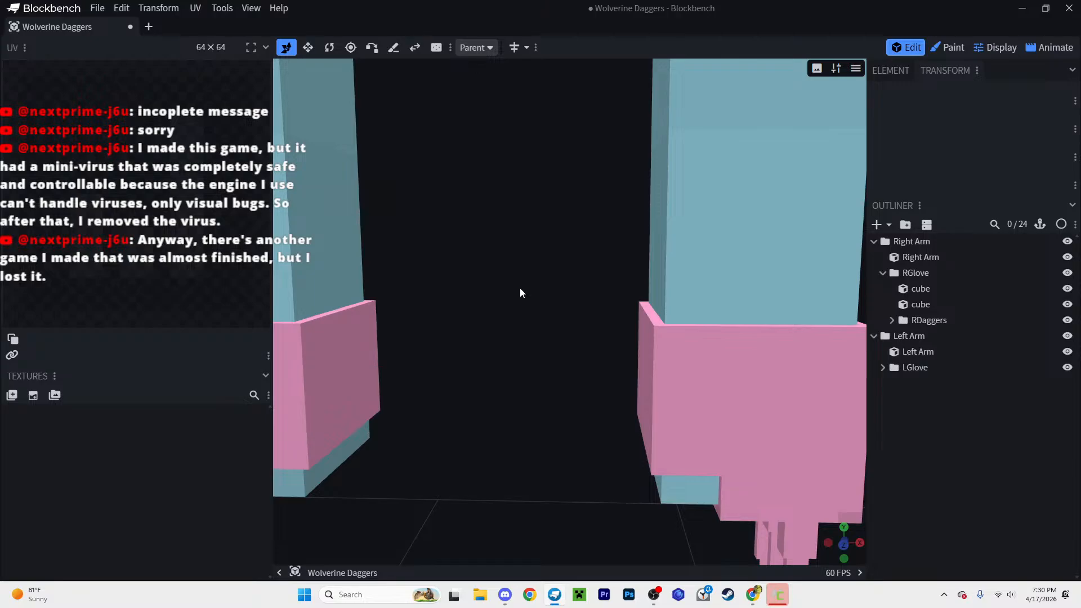
pyautogui.scroll(-6, 519, 290)
pyautogui.moveTo(542, 447); pyautogui.dragTo(562, 527)
pyautogui.scroll(5, 560, 394)
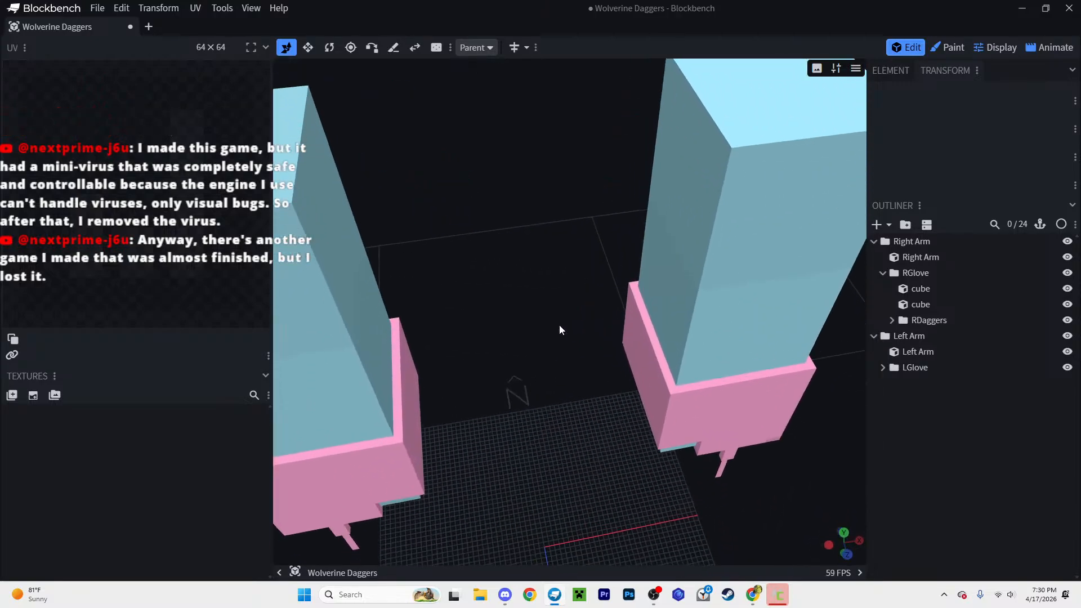
pyautogui.scroll(-2, 560, 318)
pyautogui.moveTo(541, 366); pyautogui.dragTo(586, 316)
pyautogui.scroll(-3, 569, 383)
pyautogui.moveTo(559, 439); pyautogui.dragTo(483, 405)
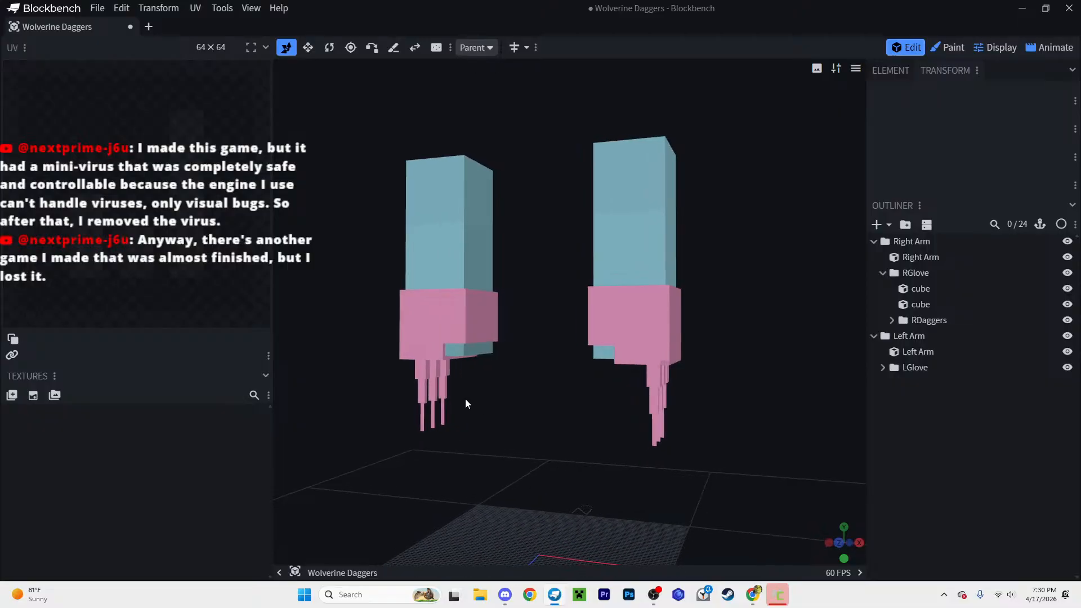
# Step: Create a texture template named wolverinedaggerstexture with a pixel density of 32x
pyautogui.click(33, 395)
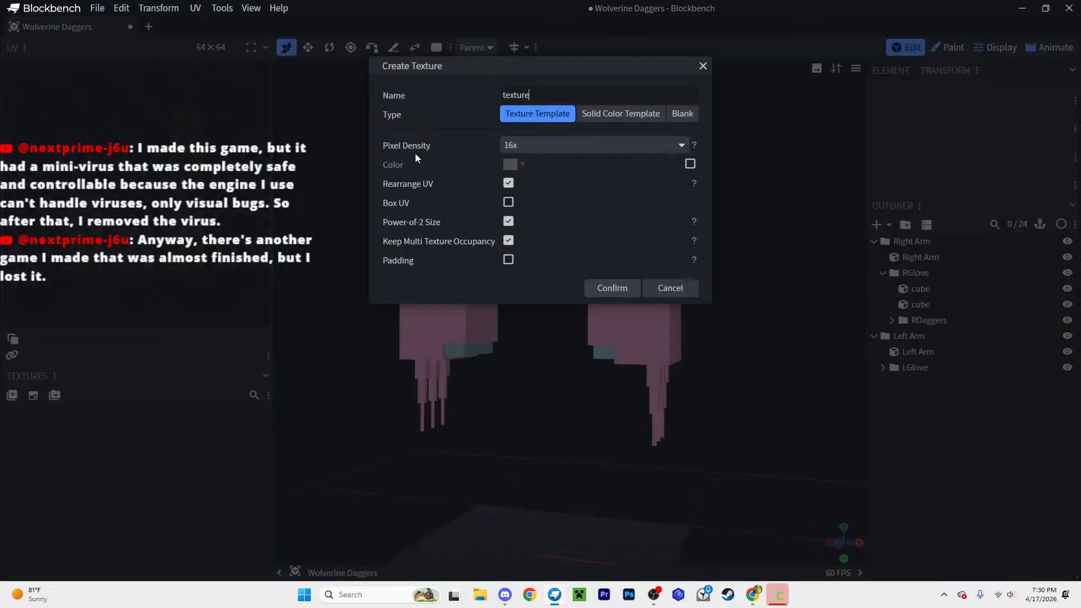
pyautogui.doubleClick(590, 96)
pyautogui.write('wolverinedaggers')
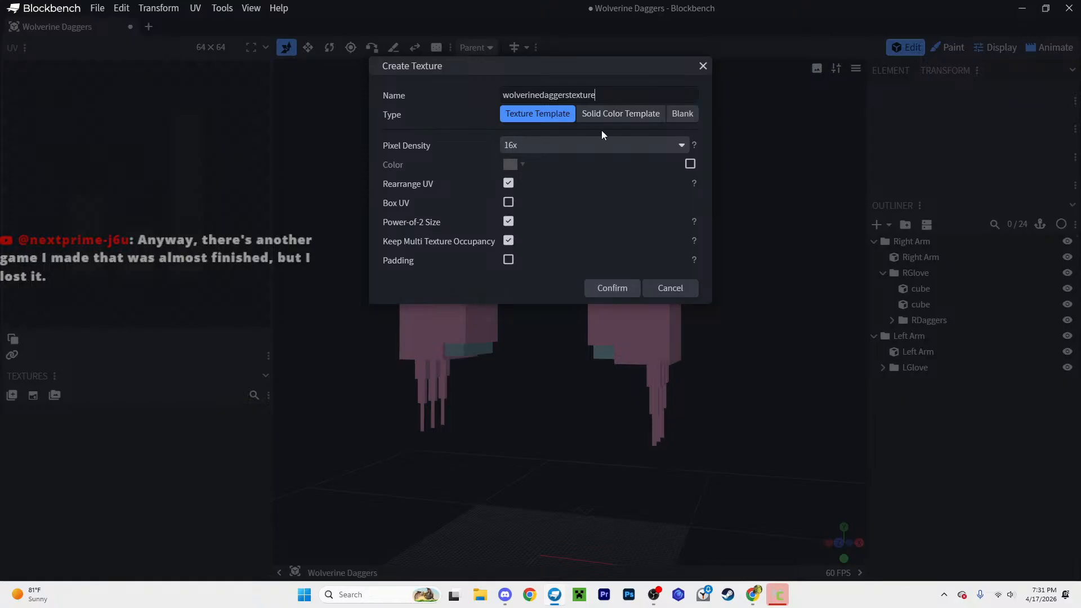
pyautogui.click(524, 144)
pyautogui.click(531, 174)
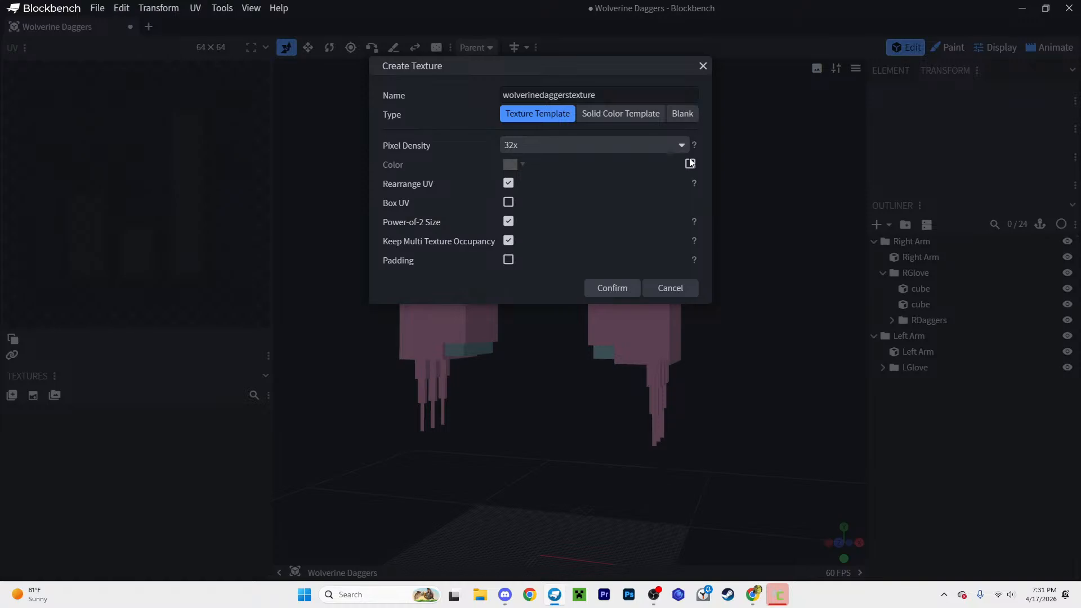
pyautogui.click(619, 288)
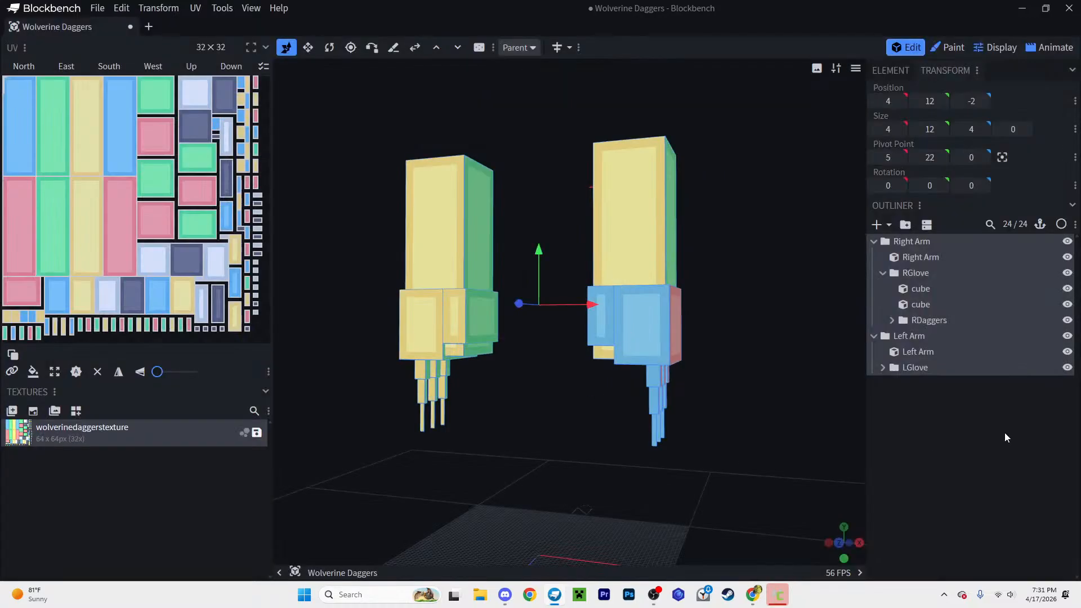
# Step: Examine how the template texture maps onto the gloves and dagger blades
pyautogui.click(659, 421)
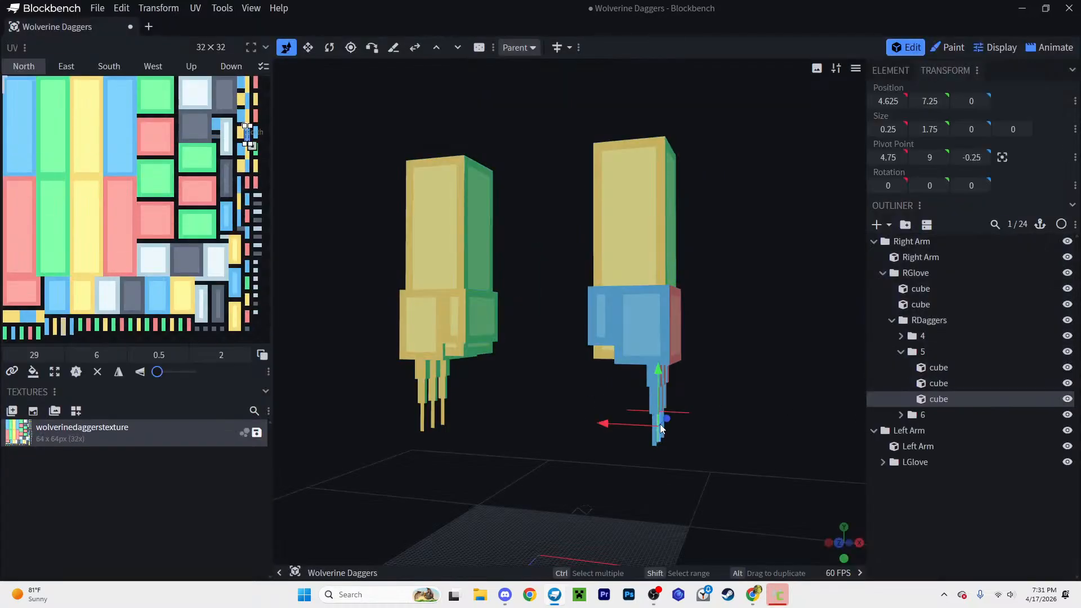
pyautogui.click(879, 518)
pyautogui.moveTo(798, 468); pyautogui.dragTo(739, 474)
pyautogui.scroll(3, 574, 404)
pyautogui.moveTo(574, 404); pyautogui.dragTo(619, 385)
pyautogui.scroll(3, 619, 385)
pyautogui.scroll(1, 619, 381)
pyautogui.moveTo(472, 316); pyautogui.dragTo(536, 329, button='right')
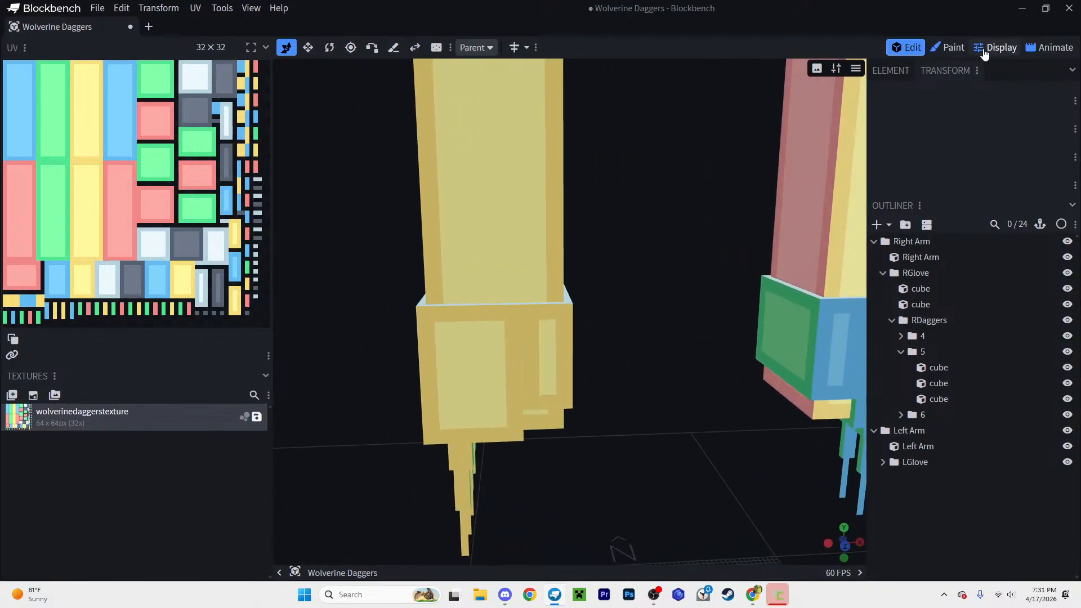
# Step: Switch to painting and fill the LGlove's front faces with near-black #1d1d1d using the Paint Bucket
pyautogui.click(947, 48)
pyautogui.scroll(-2, 647, 287)
pyautogui.scroll(2, 647, 287)
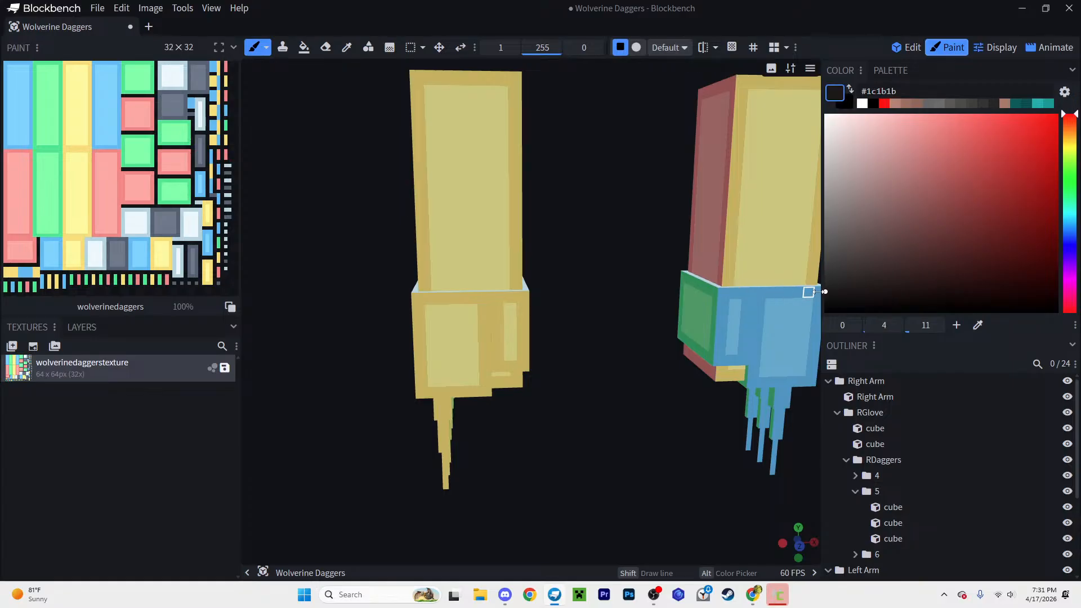
pyautogui.click(824, 290)
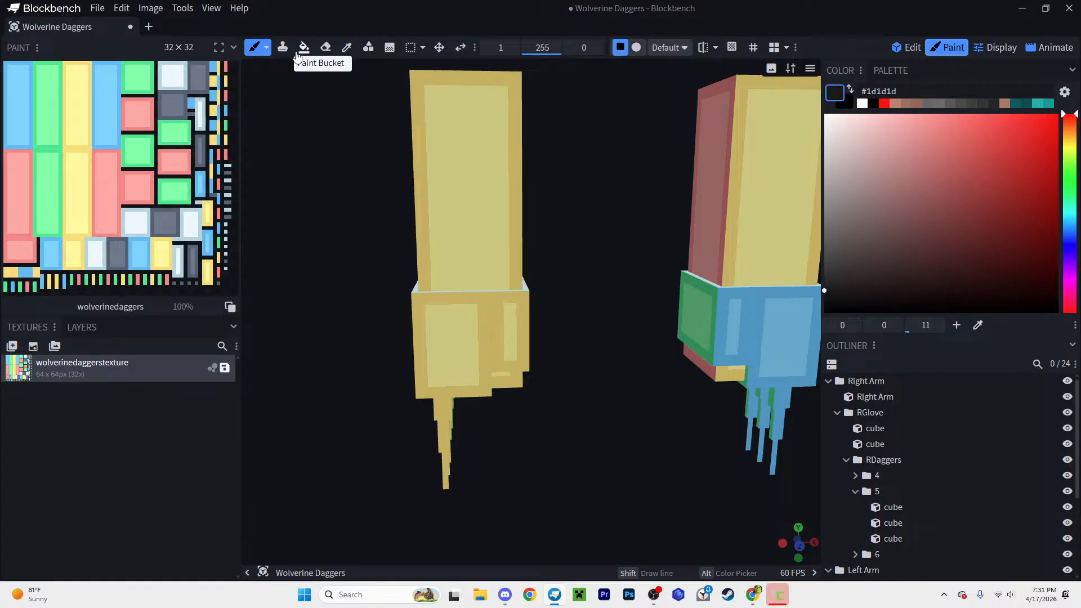
pyautogui.click(303, 47)
pyautogui.click(453, 315)
pyautogui.click(509, 332)
# Step: Set the colour to #292929, refill the LGlove's front faces and fill its side and back faces
pyautogui.moveTo(586, 310)
pyautogui.mouseDown()
pyautogui.moveTo(500, 313)
pyautogui.moveTo(652, 309)
pyautogui.mouseUp()
pyautogui.click(827, 292)
pyautogui.moveTo(827, 292); pyautogui.dragTo(814, 283)
pyautogui.click(497, 318)
pyautogui.click(550, 316)
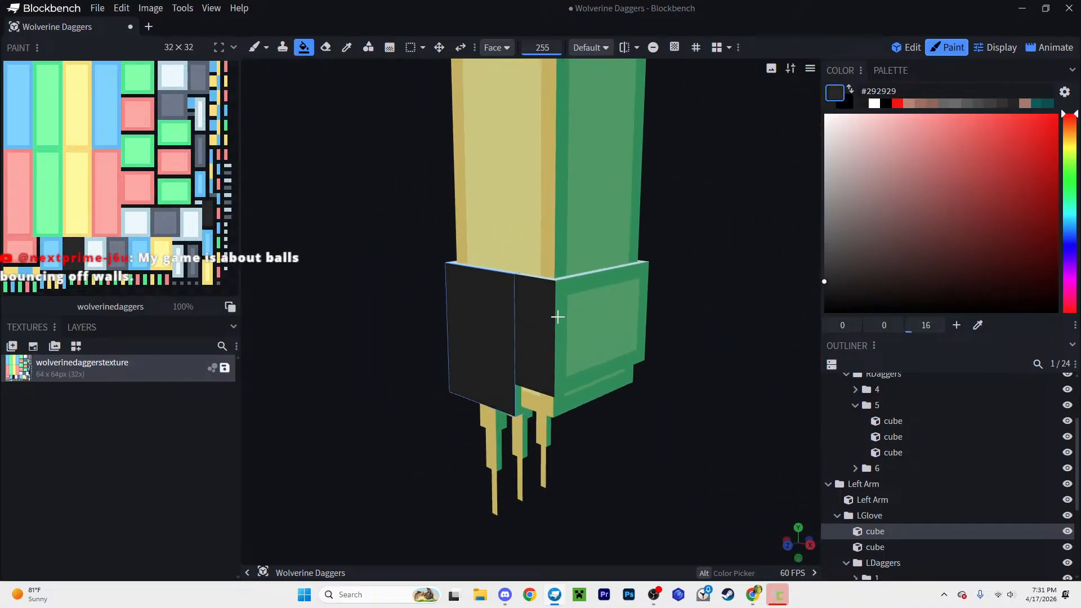
pyautogui.click(608, 312)
pyautogui.moveTo(700, 292)
pyautogui.mouseDown()
pyautogui.moveTo(430, 293)
pyautogui.moveTo(569, 329)
pyautogui.moveTo(493, 333)
pyautogui.mouseUp()
pyautogui.click(493, 332)
# Step: Fill the underside of the LGlove's main cube with #292929, undoing the two preceding fills
pyautogui.moveTo(660, 274); pyautogui.dragTo(563, 206)
pyautogui.click(545, 364)
pyautogui.click(565, 378)
pyautogui.moveTo(634, 427)
pyautogui.mouseDown()
pyautogui.moveTo(596, 429)
pyautogui.moveTo(544, 407)
pyautogui.moveTo(497, 477)
pyautogui.mouseUp()
pyautogui.hotkey('ctrl', 'z')
pyautogui.hotkey('ctrl', 'z')
pyautogui.click(543, 407)
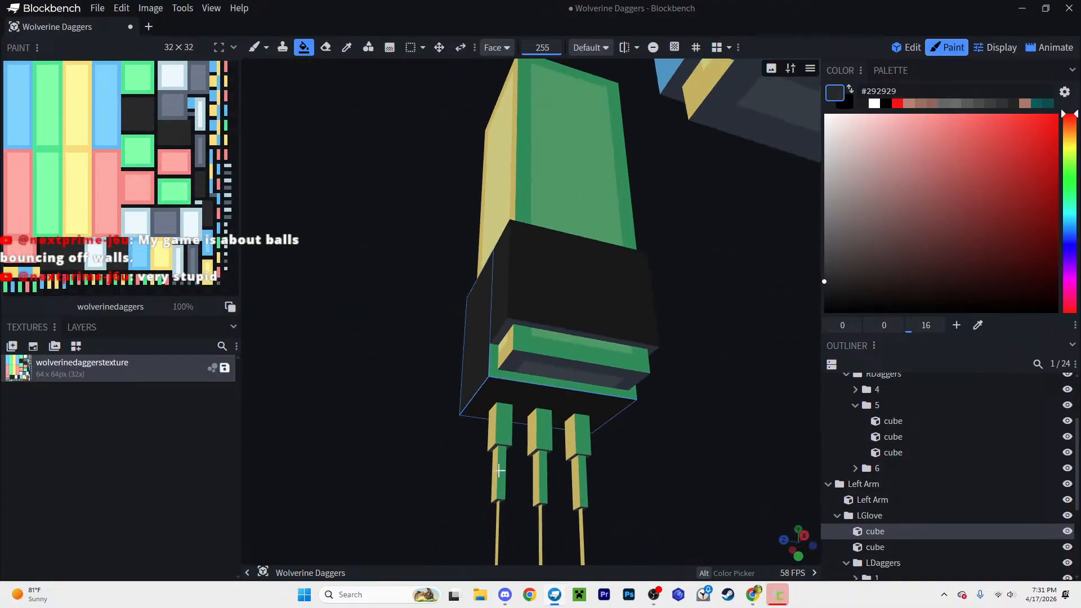
# Step: Fill the LGlove's remaining inner side and top rim faces with #292929
pyautogui.click(509, 323)
pyautogui.click(492, 363)
pyautogui.moveTo(437, 393); pyautogui.dragTo(600, 326)
pyautogui.click(568, 308)
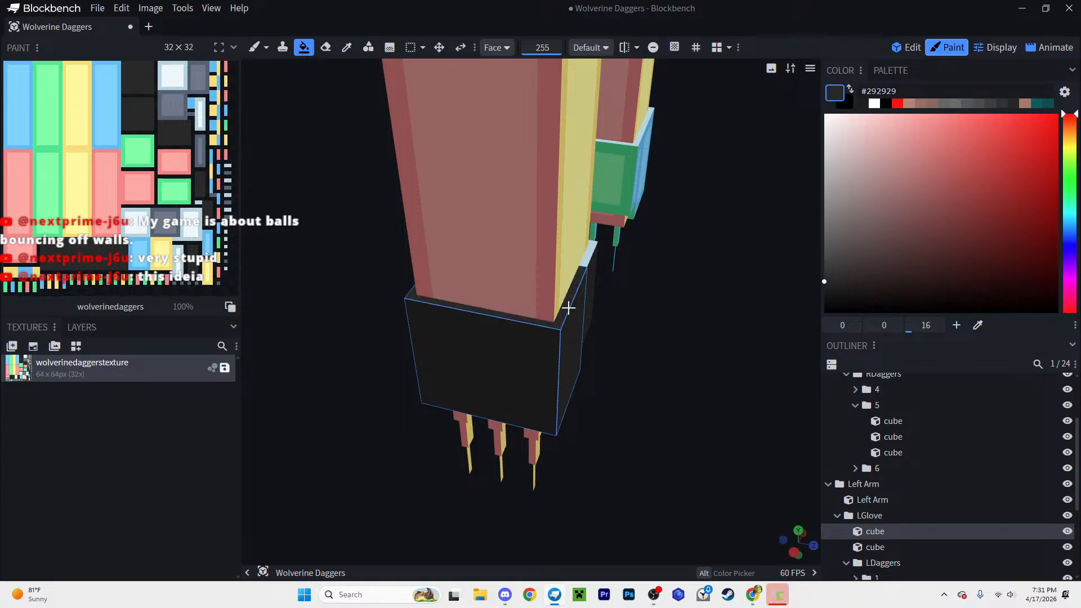
# Step: Fill the RGlove's front, inner side and top rim faces with #292929
pyautogui.moveTo(676, 316)
pyautogui.mouseDown()
pyautogui.moveTo(475, 386)
pyautogui.moveTo(560, 391)
pyautogui.moveTo(625, 341)
pyautogui.moveTo(557, 349)
pyautogui.mouseUp()
pyautogui.moveTo(635, 373); pyautogui.dragTo(415, 282, button='right')
pyautogui.click(514, 321)
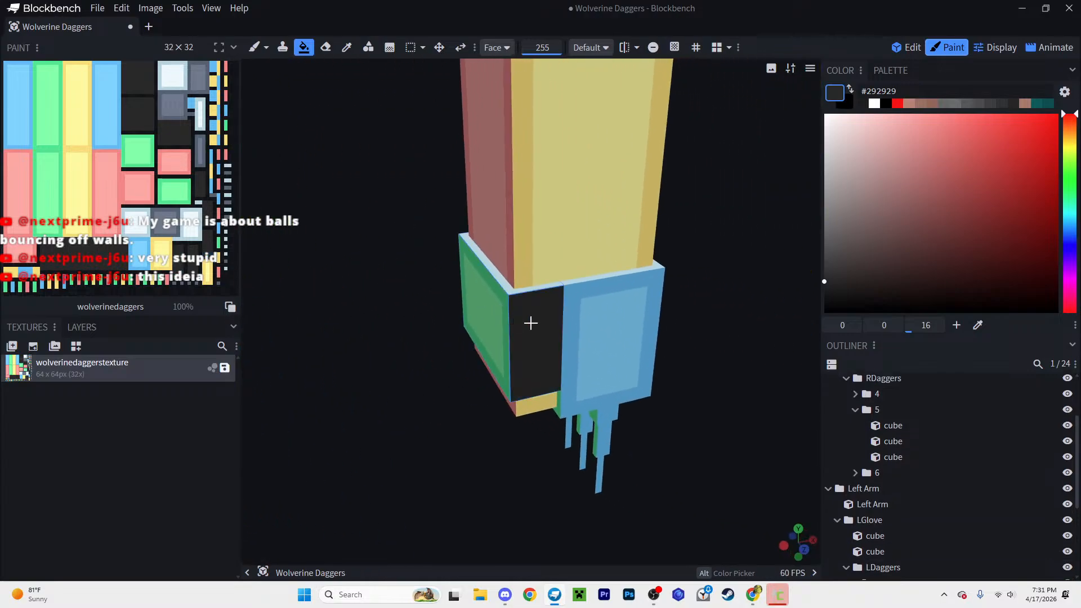
pyautogui.click(591, 332)
pyautogui.click(485, 318)
pyautogui.click(544, 289)
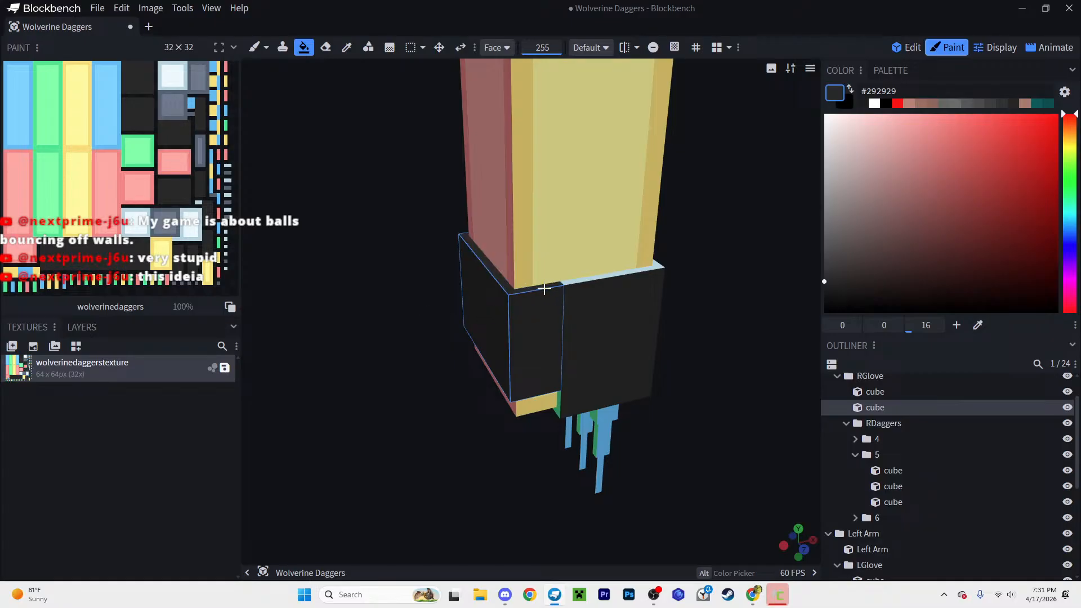
pyautogui.click(577, 286)
# Step: Fill the RGlove's outer side and back faces with #292929
pyautogui.moveTo(695, 306); pyautogui.dragTo(329, 246)
pyautogui.scroll(-6, 339, 250)
pyautogui.moveTo(536, 315); pyautogui.dragTo(372, 251, button='right')
pyautogui.moveTo(589, 327); pyautogui.dragTo(544, 324)
pyautogui.scroll(1, 450, 312)
pyautogui.click(338, 318)
pyautogui.click(405, 307)
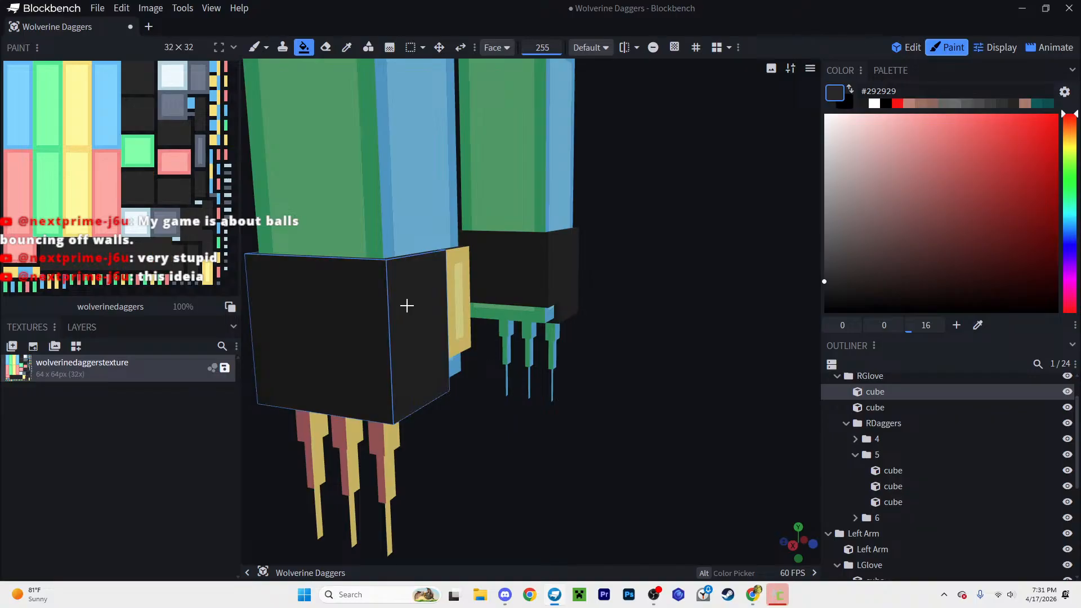
pyautogui.click(458, 294)
# Step: Fill the RGlove's underside and the exposed strips between its two cubes with #292929
pyautogui.moveTo(458, 295); pyautogui.dragTo(422, 359)
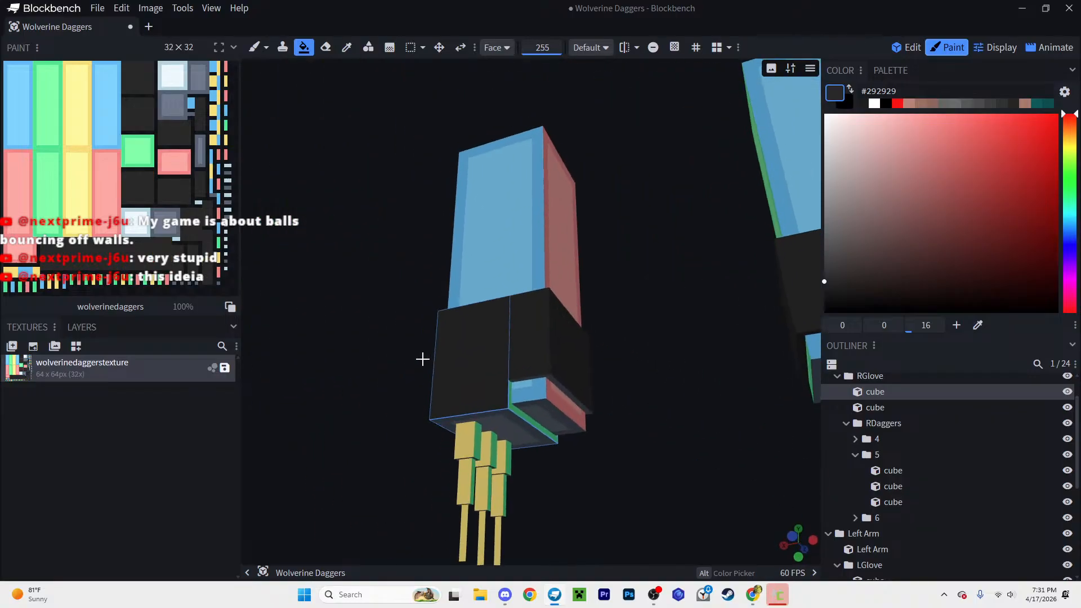
pyautogui.click(511, 406)
pyautogui.click(511, 413)
pyautogui.click(519, 379)
pyautogui.scroll(-3, 644, 444)
pyautogui.moveTo(644, 443); pyautogui.dragTo(591, 321)
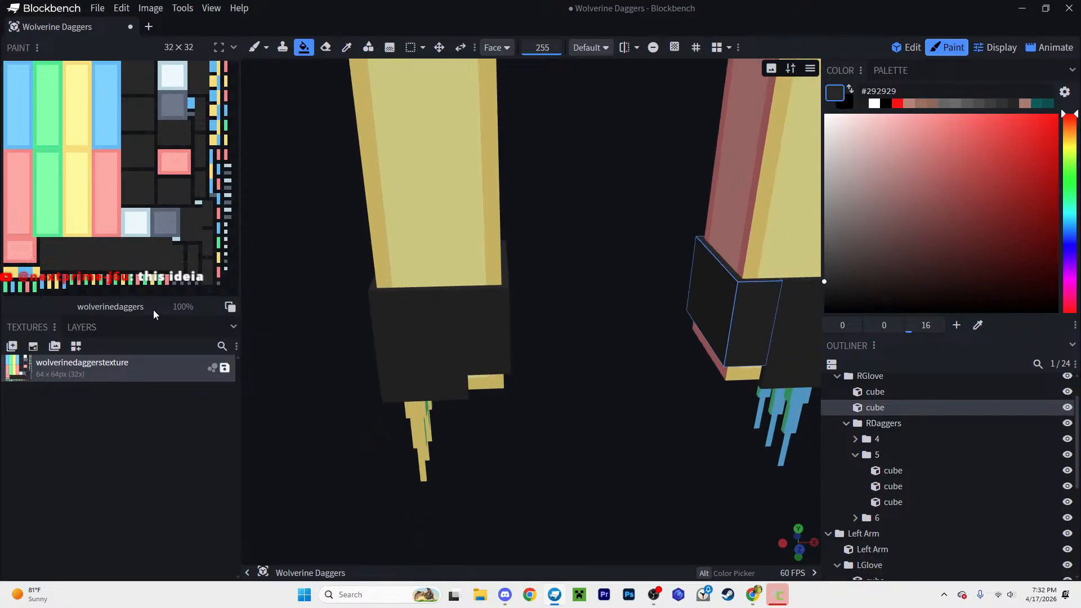
# Step: Set the colour to light grey #e7e7e7 and fill the visible faces of the LDaggers blades
pyautogui.moveTo(574, 403); pyautogui.dragTo(535, 386)
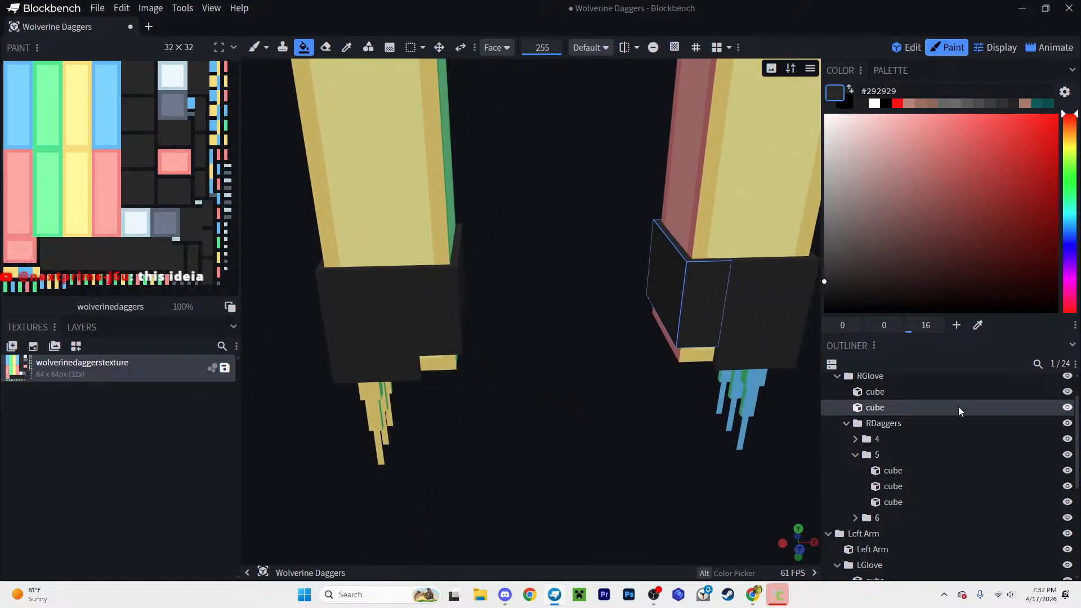
pyautogui.scroll(-3, 929, 462)
pyautogui.click(906, 507)
pyautogui.scroll(3, 906, 505)
pyautogui.moveTo(577, 343); pyautogui.dragTo(738, 321)
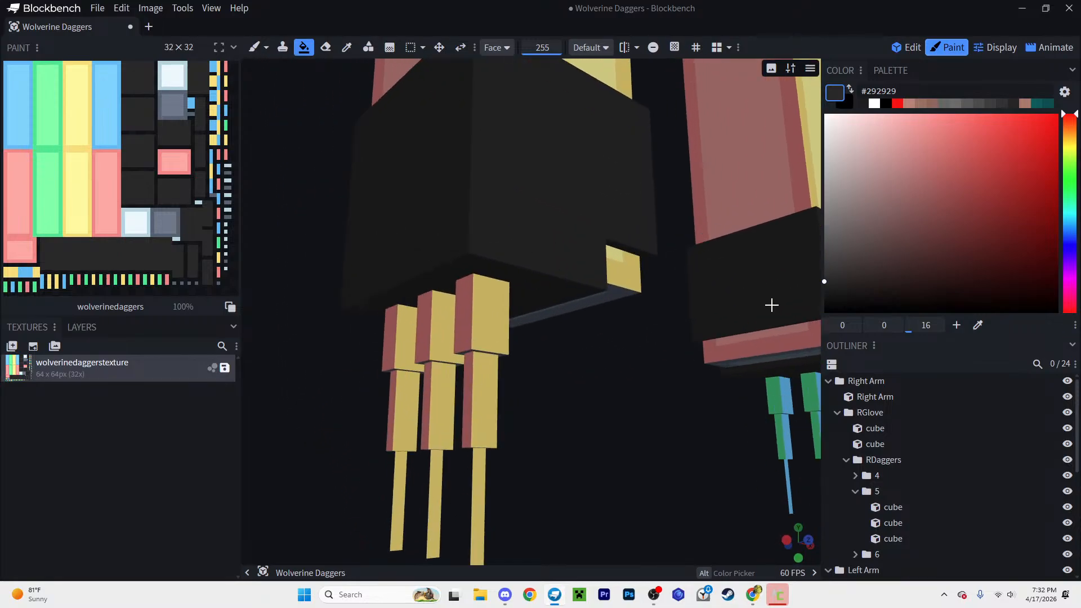
pyautogui.click(833, 220)
pyautogui.moveTo(831, 201); pyautogui.dragTo(813, 133)
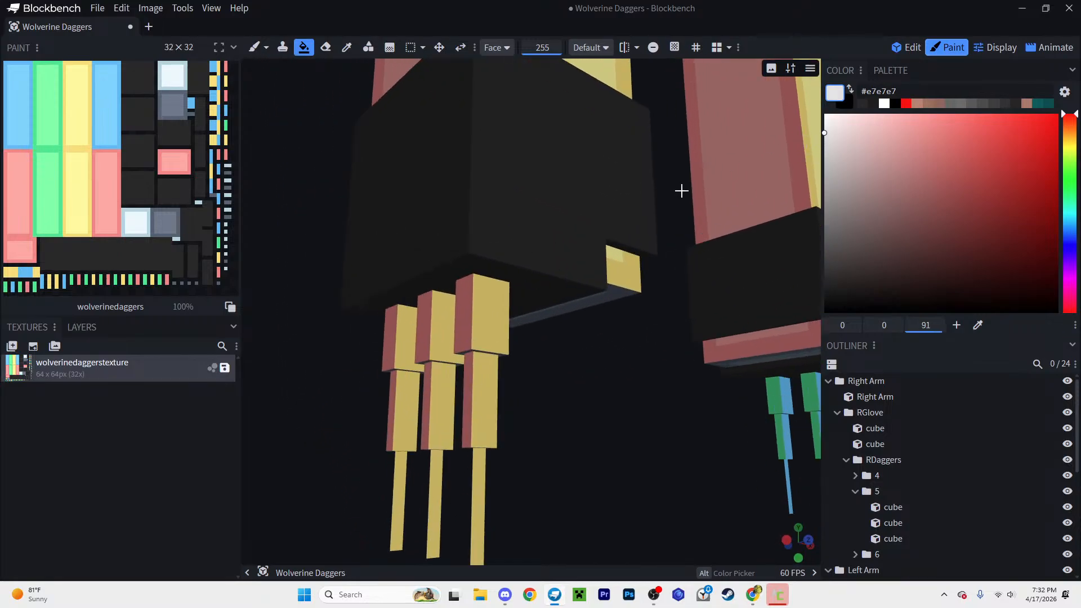
pyautogui.moveTo(470, 311)
pyautogui.mouseDown()
pyautogui.moveTo(391, 346)
pyautogui.moveTo(499, 399)
pyautogui.moveTo(361, 416)
pyautogui.moveTo(471, 476)
pyautogui.moveTo(391, 479)
pyautogui.mouseUp()
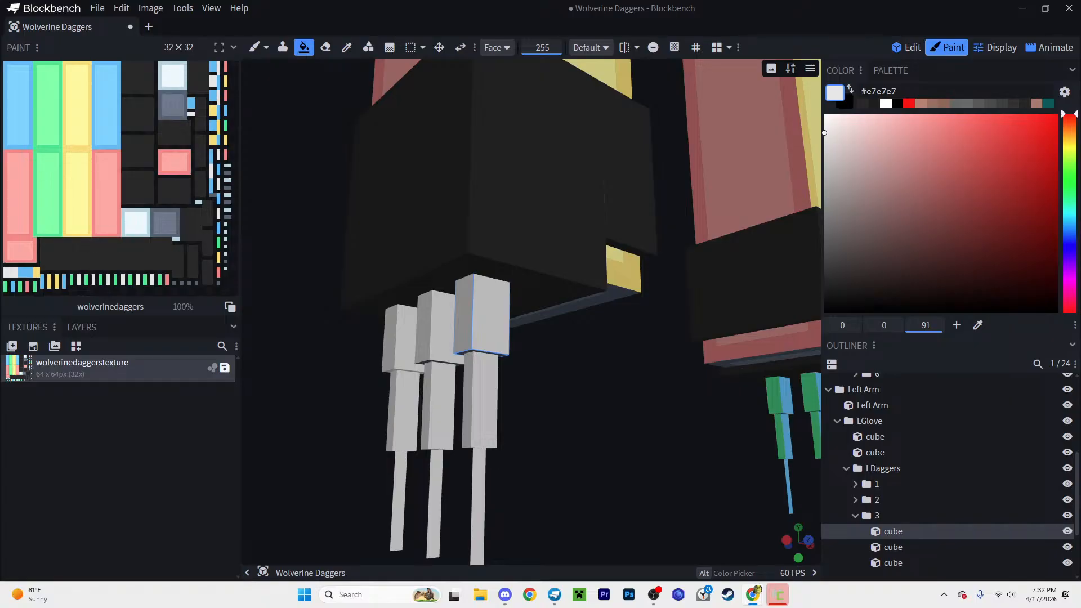
# Step: Set the Paint Bucket to fill whole elements and fill all RDaggers and LDaggers blade cubes with #e7e7e7
pyautogui.moveTo(610, 438); pyautogui.dragTo(429, 383, button='right')
pyautogui.moveTo(630, 363); pyautogui.dragTo(708, 343)
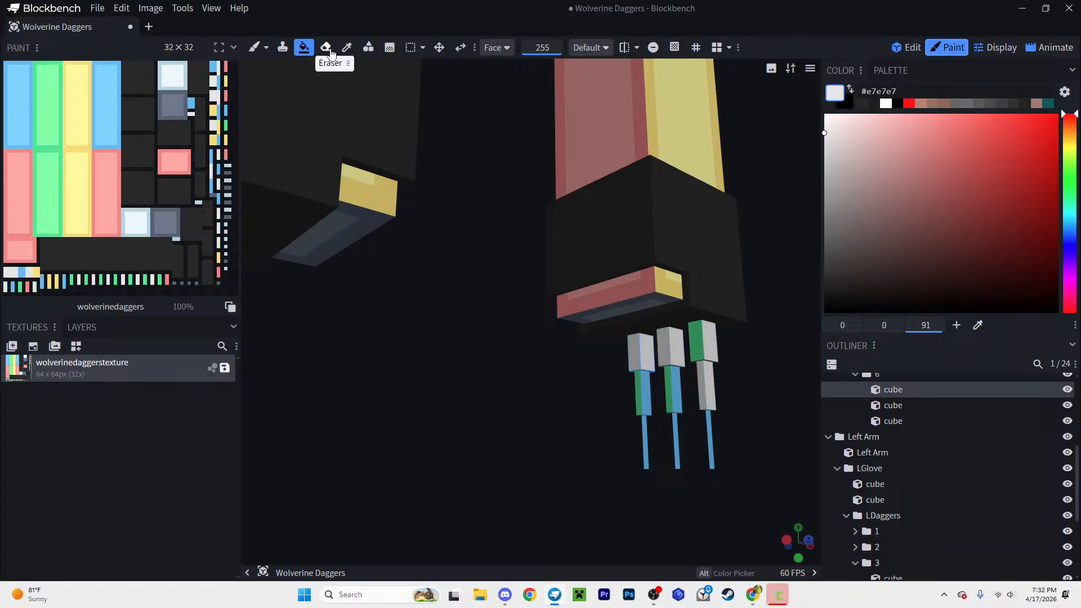
pyautogui.click(496, 47)
pyautogui.click(513, 79)
pyautogui.moveTo(707, 338)
pyautogui.mouseDown()
pyautogui.moveTo(629, 381)
pyautogui.moveTo(717, 391)
pyautogui.moveTo(644, 433)
pyautogui.moveTo(691, 439)
pyautogui.mouseUp()
pyautogui.moveTo(447, 246)
pyautogui.mouseDown()
pyautogui.moveTo(417, 242)
pyautogui.moveTo(360, 281)
pyautogui.moveTo(430, 338)
pyautogui.moveTo(377, 399)
pyautogui.mouseUp()
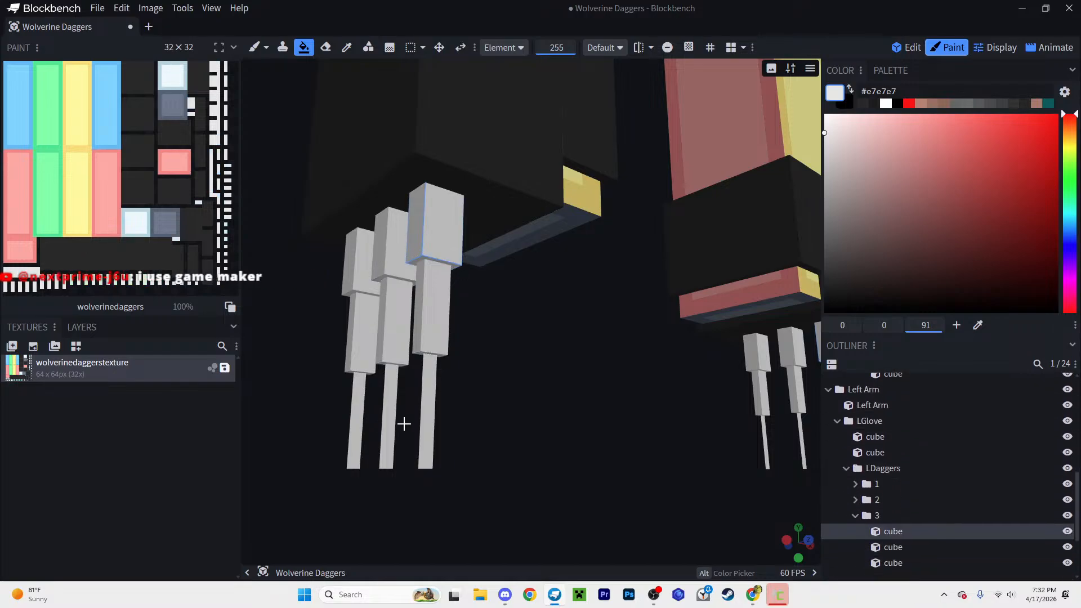
# Step: Examine the painted gloves and blades on both arms from several angles
pyautogui.scroll(-5, 473, 461)
pyautogui.moveTo(525, 404); pyautogui.dragTo(467, 446)
pyautogui.moveTo(506, 405); pyautogui.dragTo(506, 378, button='right')
pyautogui.scroll(3, 506, 378)
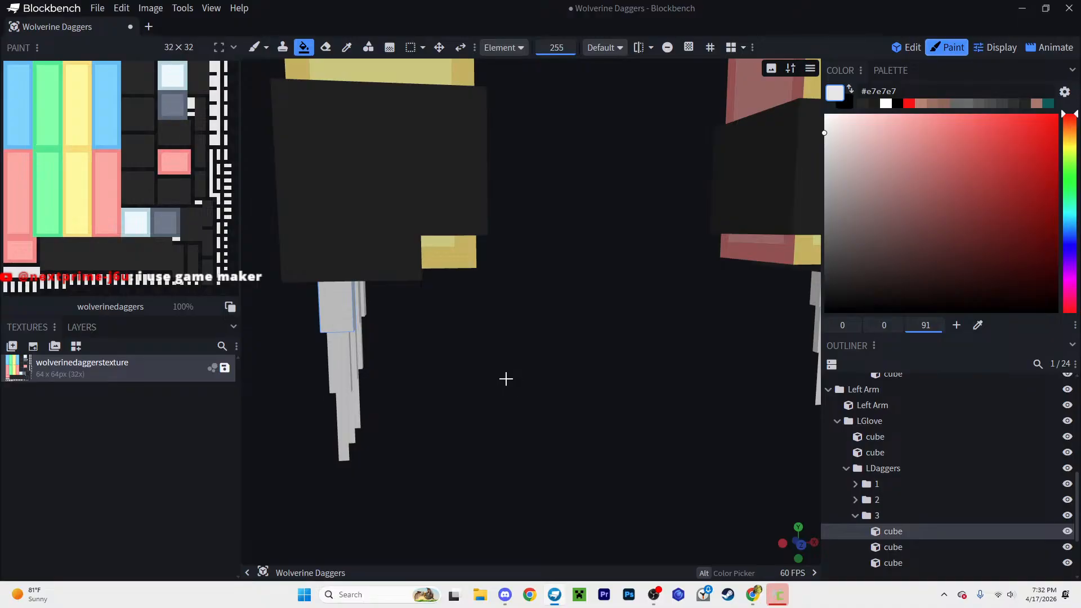
pyautogui.scroll(-5, 376, 381)
pyautogui.moveTo(485, 378); pyautogui.dragTo(514, 328, button='right')
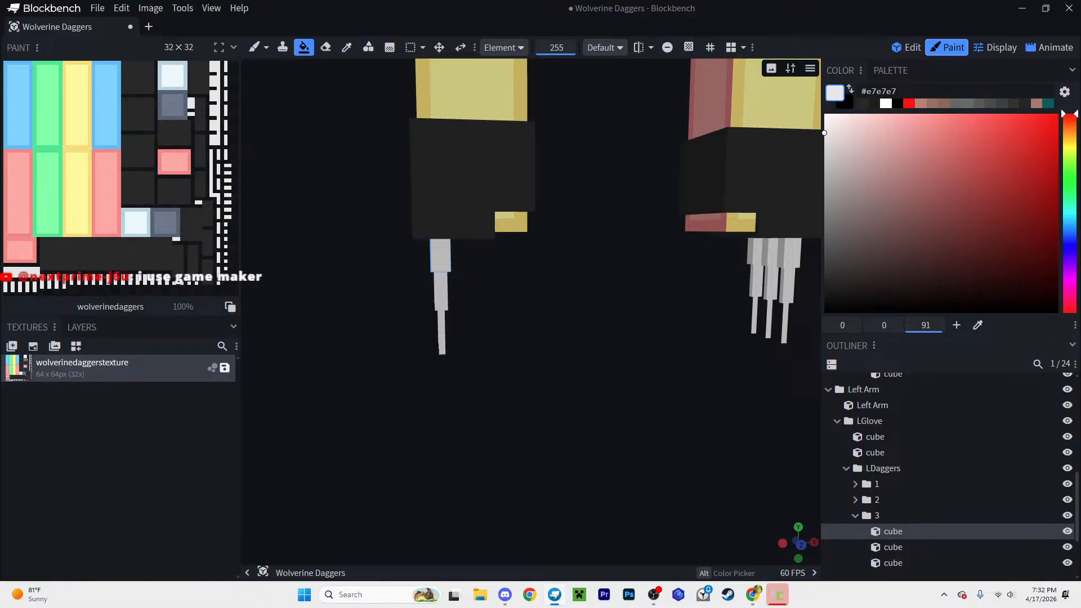
pyautogui.moveTo(529, 350); pyautogui.dragTo(597, 372)
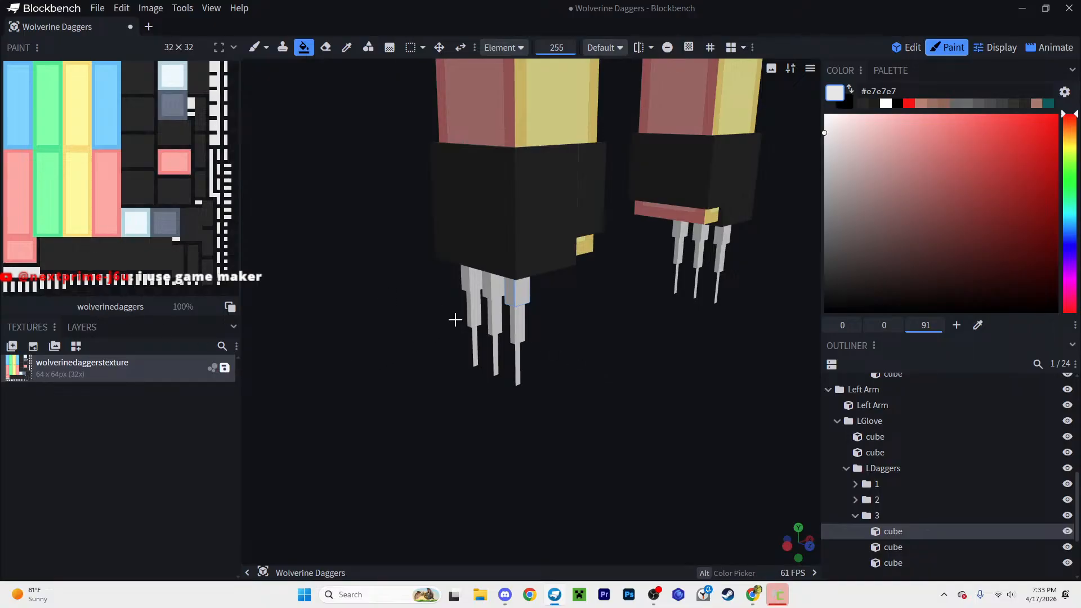
pyautogui.moveTo(730, 249); pyautogui.dragTo(507, 365)
pyautogui.scroll(2, 557, 306)
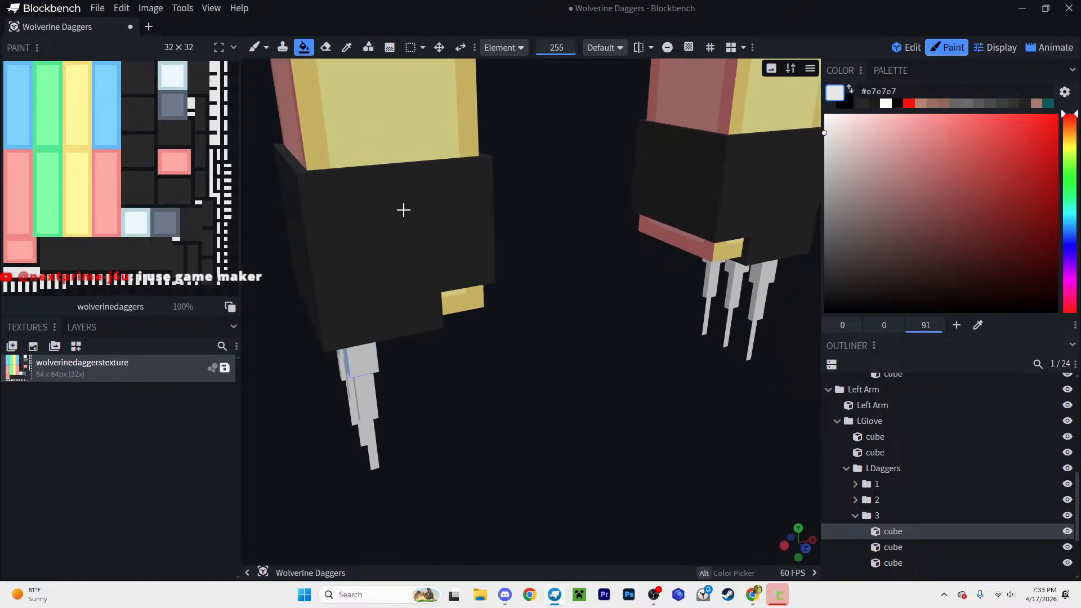
# Step: Sample the dark grey #292929 from the gloves and switch to the Paint Brush near the LDaggers blades
pyautogui.click(347, 47)
pyautogui.click(411, 214)
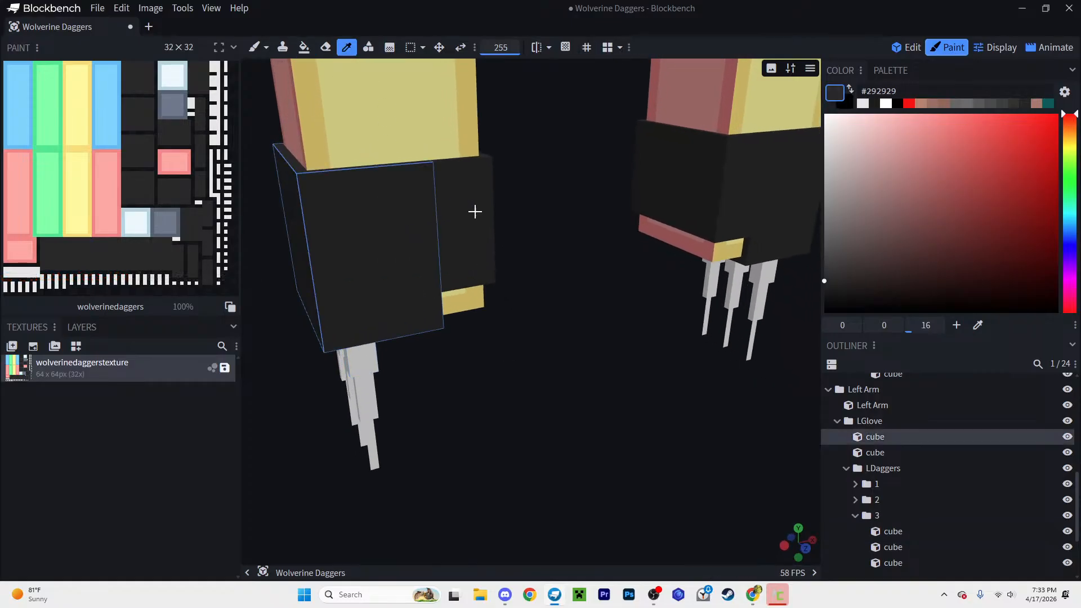
pyautogui.moveTo(585, 263); pyautogui.dragTo(560, 265)
pyautogui.moveTo(695, 246); pyautogui.dragTo(572, 261, button='right')
pyautogui.click(604, 246)
pyautogui.moveTo(615, 318); pyautogui.dragTo(631, 297)
pyautogui.moveTo(486, 347); pyautogui.dragTo(565, 368)
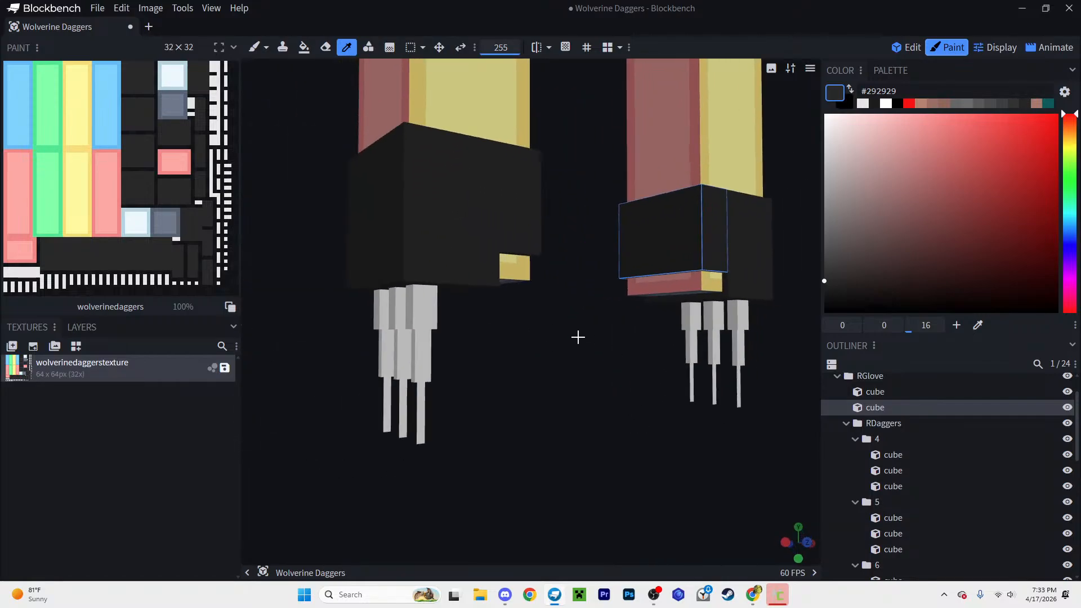
pyautogui.scroll(6, 499, 352)
pyautogui.press('b')
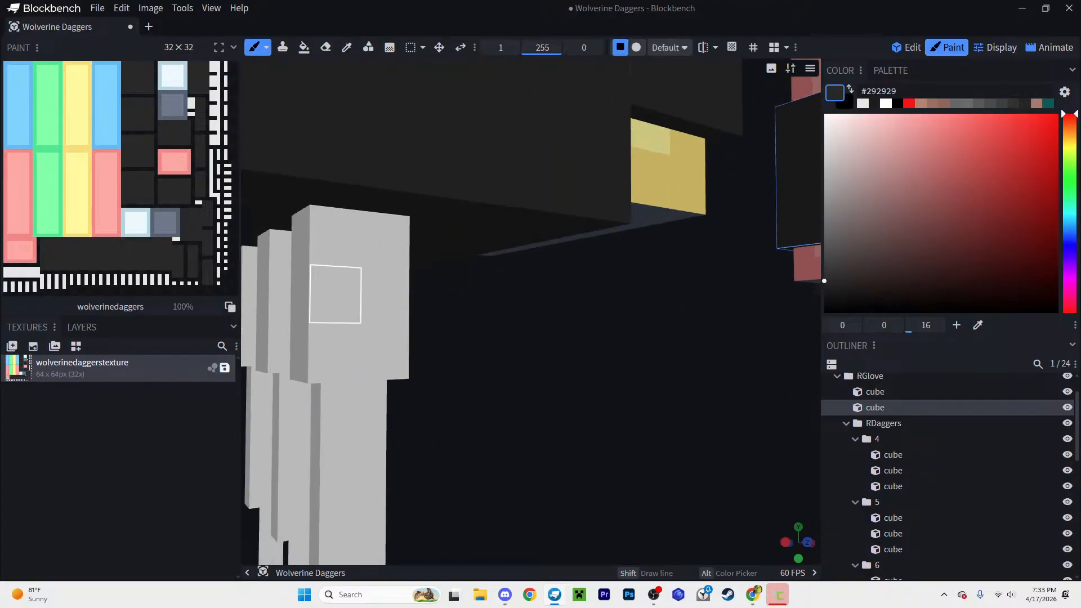
pyautogui.scroll(-2, 430, 356)
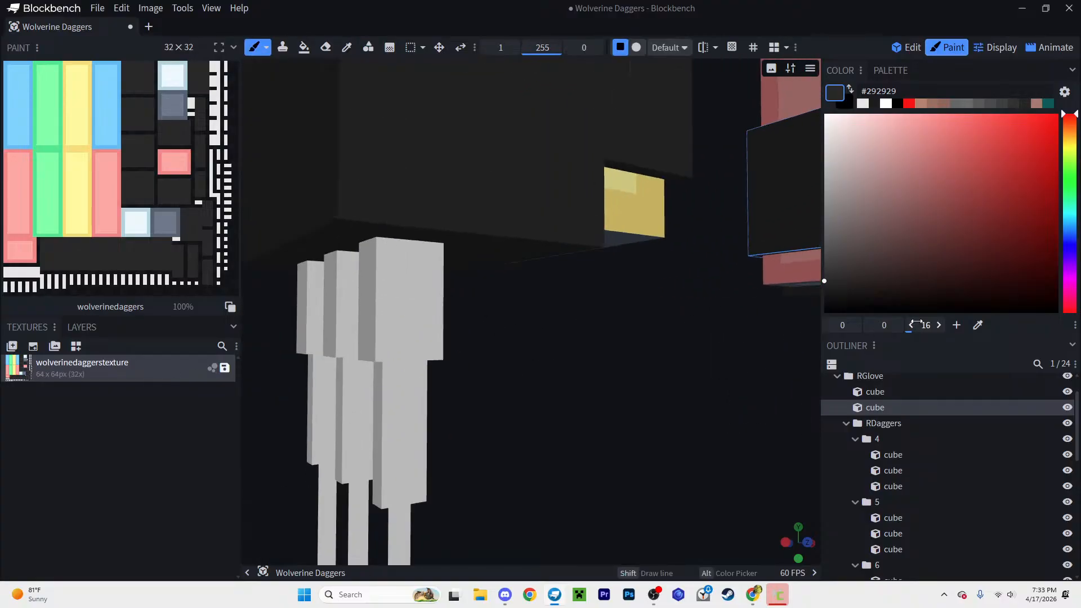
# Step: Sample the light grey from an LDaggers blade, select the Paint Brush, and darken the colour to #d0d0d0
pyautogui.click(347, 48)
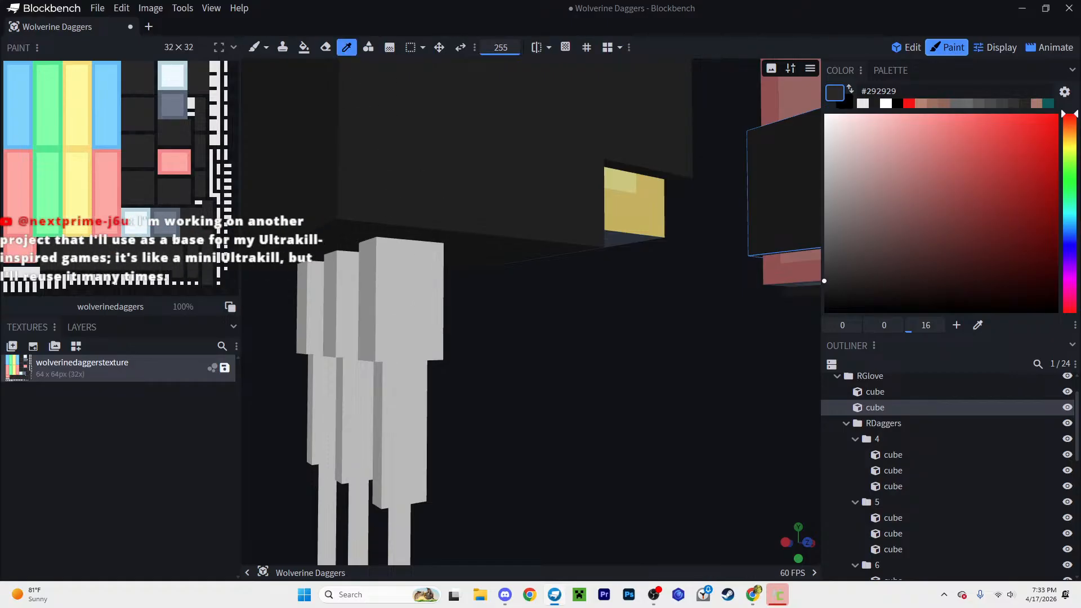
pyautogui.click(409, 299)
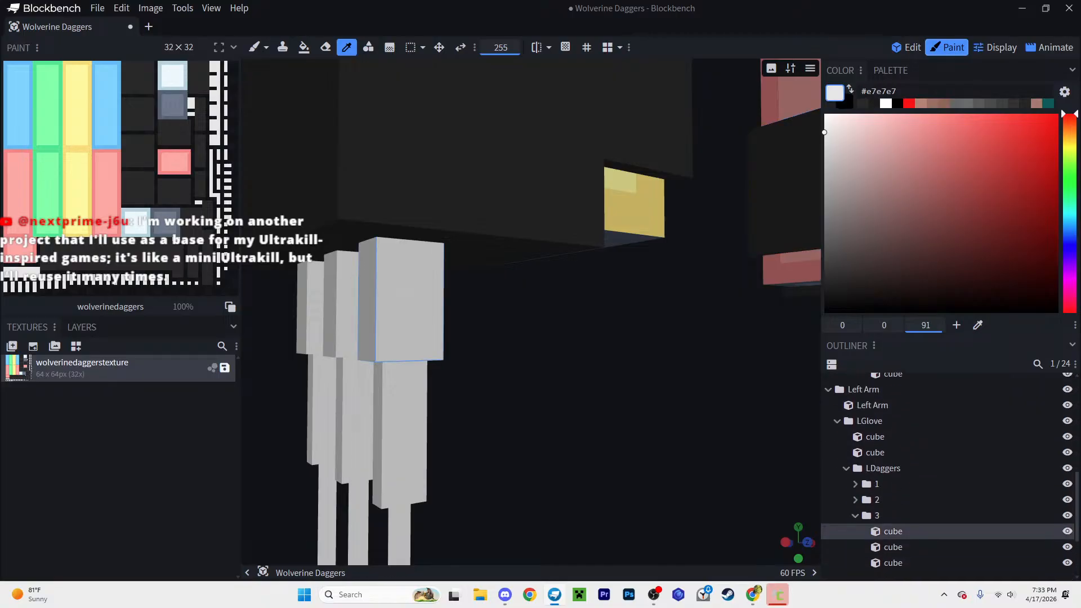
pyautogui.click(267, 48)
pyautogui.click(256, 48)
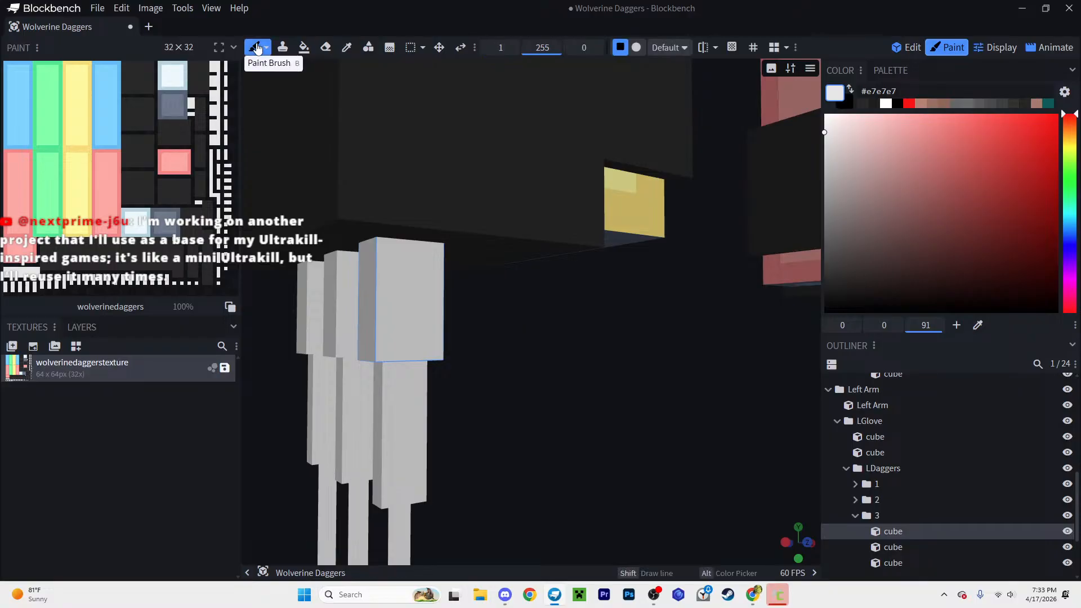
pyautogui.moveTo(826, 139); pyautogui.dragTo(813, 150)
# Step: Brush #d0d0d0 shading onto the top cubes of LDaggers blades 3, 2 and 1, starting beneath the glove
pyautogui.moveTo(387, 283); pyautogui.dragTo(425, 261)
pyautogui.moveTo(483, 330)
pyautogui.mouseDown()
pyautogui.moveTo(543, 355)
pyautogui.moveTo(441, 326)
pyautogui.moveTo(582, 277)
pyautogui.mouseUp()
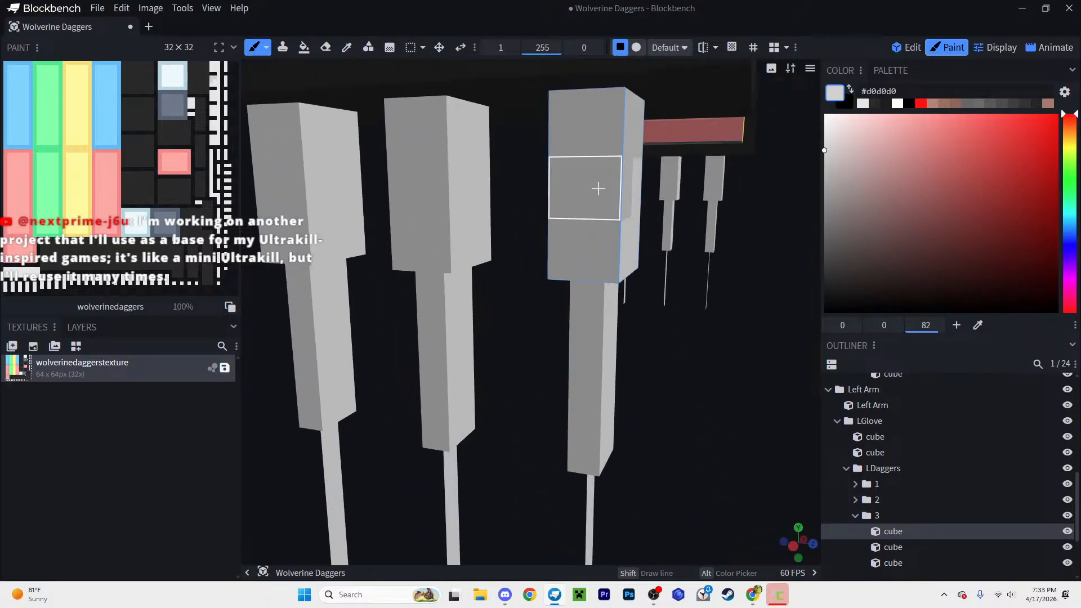
pyautogui.moveTo(593, 186); pyautogui.dragTo(596, 145)
pyautogui.moveTo(419, 168)
pyautogui.mouseDown()
pyautogui.moveTo(422, 143)
pyautogui.moveTo(480, 143)
pyautogui.mouseUp()
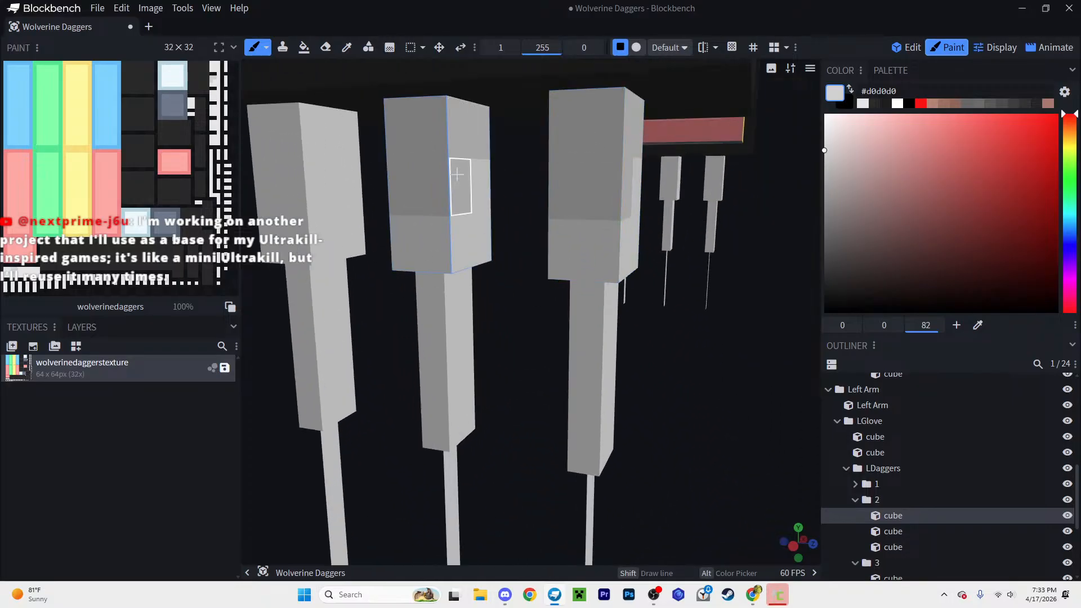
pyautogui.click(323, 169)
pyautogui.moveTo(290, 137); pyautogui.dragTo(286, 186)
# Step: Brush #d0d0d0 patches onto the remaining side faces of the top cubes on LDaggers blades 1, 2 and 3
pyautogui.moveTo(360, 313); pyautogui.dragTo(493, 296)
pyautogui.moveTo(493, 296); pyautogui.dragTo(394, 298, button='right')
pyautogui.click(501, 138)
pyautogui.click(487, 141)
pyautogui.click(502, 194)
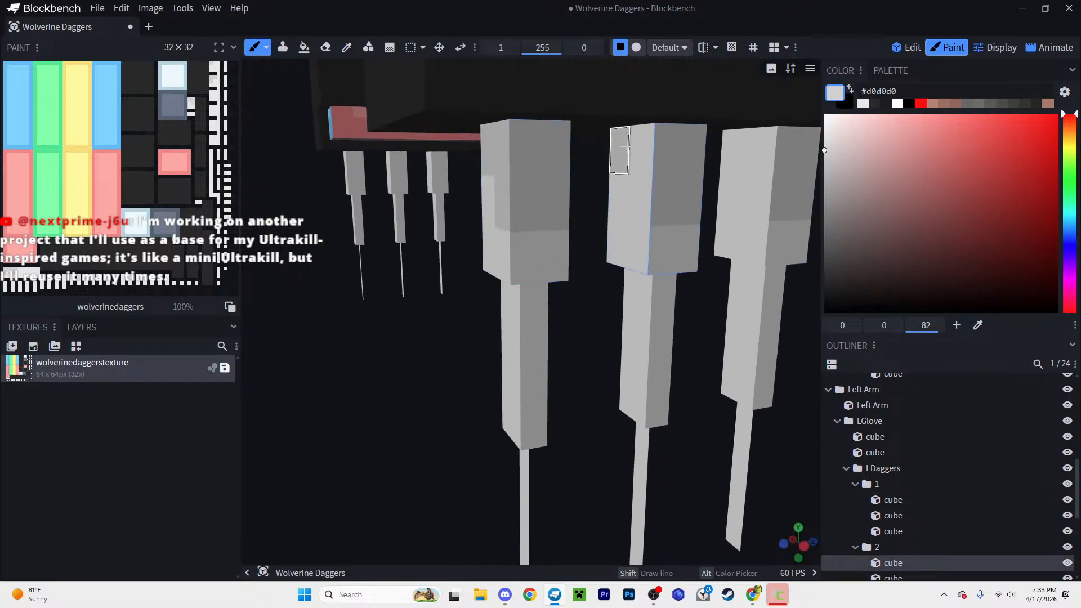
pyautogui.click(734, 152)
pyautogui.click(759, 184)
# Step: Shade the upper part of the middle cubes on LDaggers blades 1, 2 and 3 with #d0d0d0
pyautogui.scroll(-2, 589, 344)
pyautogui.moveTo(365, 351)
pyautogui.mouseDown()
pyautogui.moveTo(391, 348)
pyautogui.moveTo(398, 321)
pyautogui.mouseUp()
pyautogui.scroll(3, 664, 321)
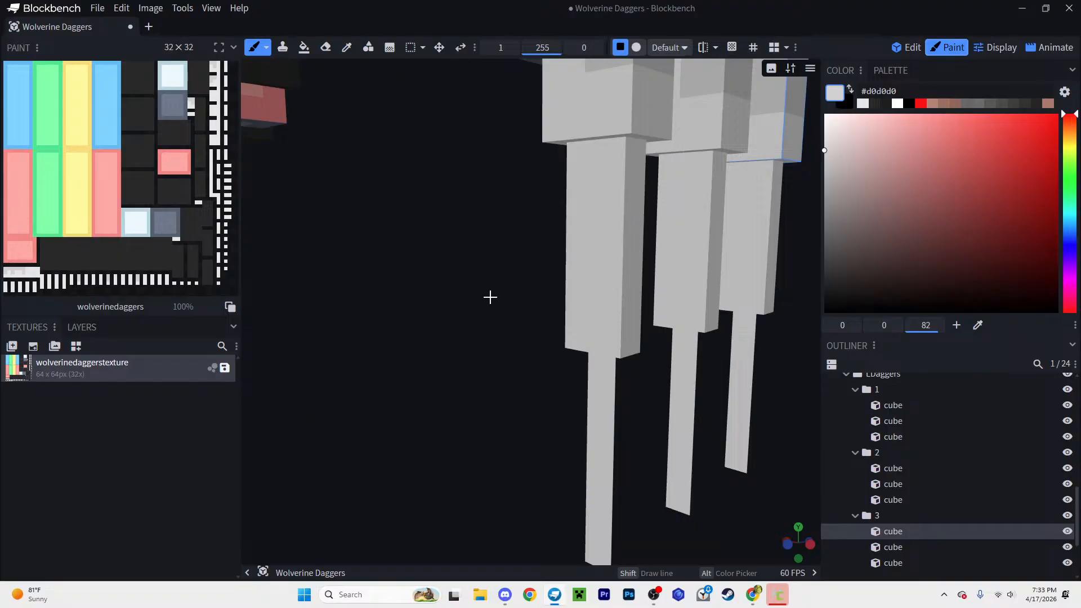
pyautogui.moveTo(495, 297); pyautogui.dragTo(401, 316, button='right')
pyautogui.scroll(-3, 397, 317)
pyautogui.moveTo(360, 319); pyautogui.dragTo(326, 316)
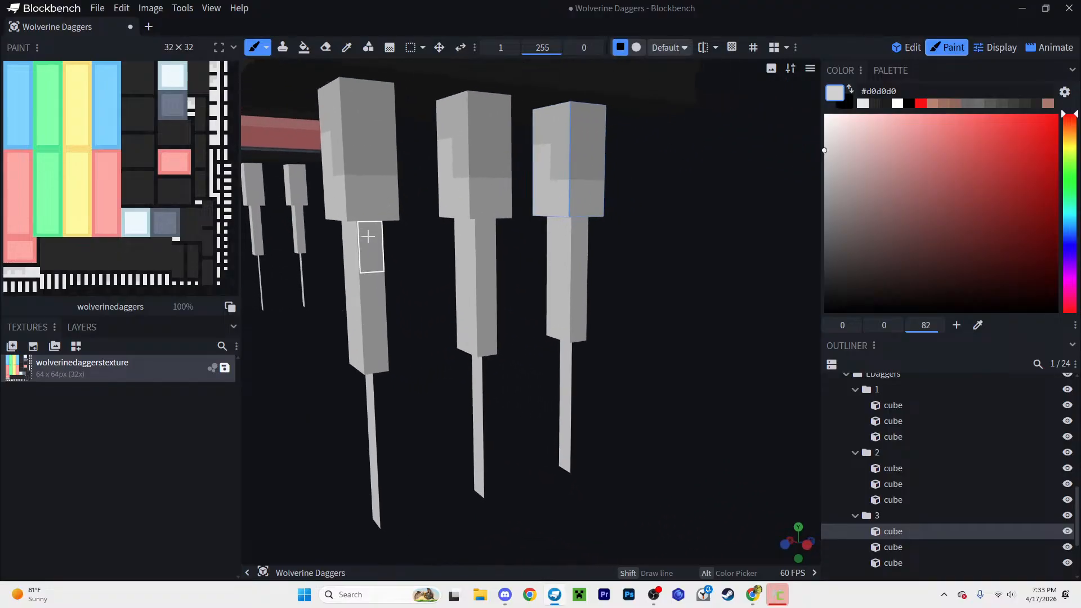
pyautogui.moveTo(368, 239); pyautogui.dragTo(371, 279)
pyautogui.moveTo(492, 253); pyautogui.dragTo(495, 272)
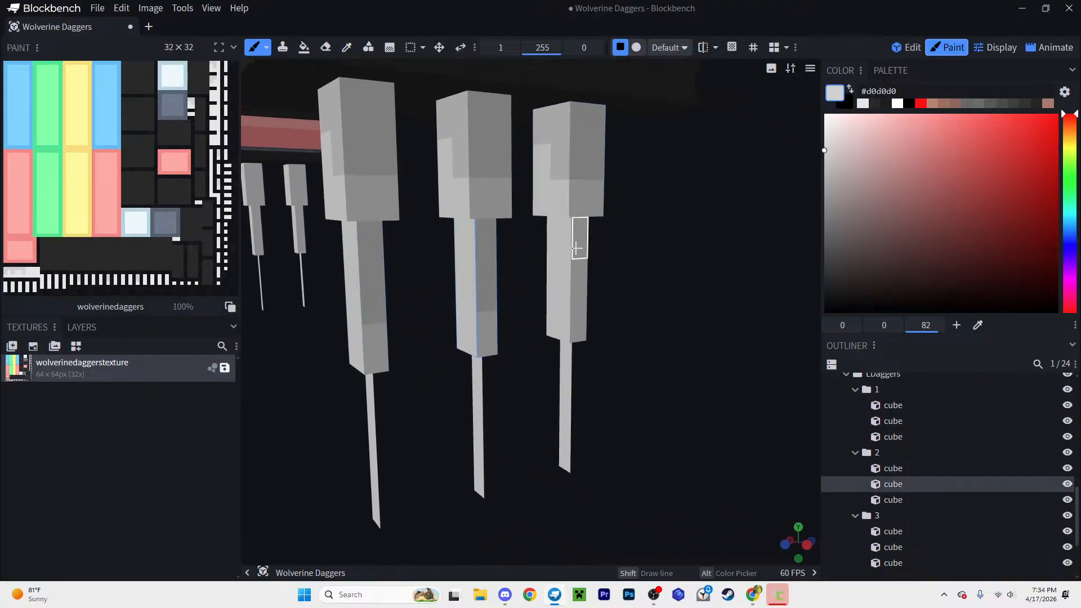
# Step: Paint the thin tip cubes of all three LDaggers blades with #d0d0d0 on both flat sides
pyautogui.moveTo(656, 294); pyautogui.dragTo(640, 352)
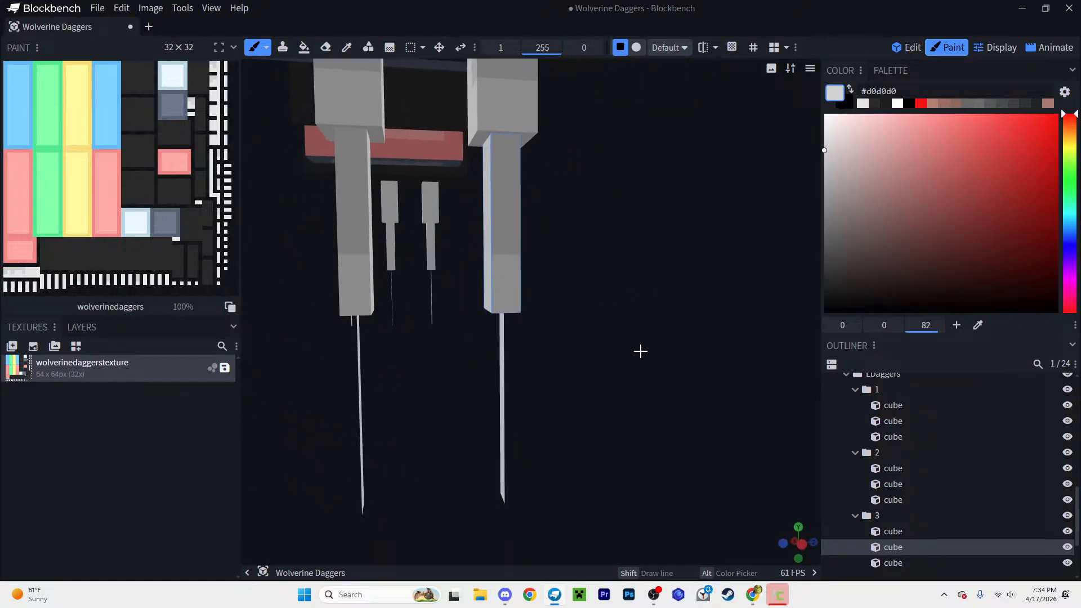
pyautogui.moveTo(643, 391); pyautogui.dragTo(707, 415)
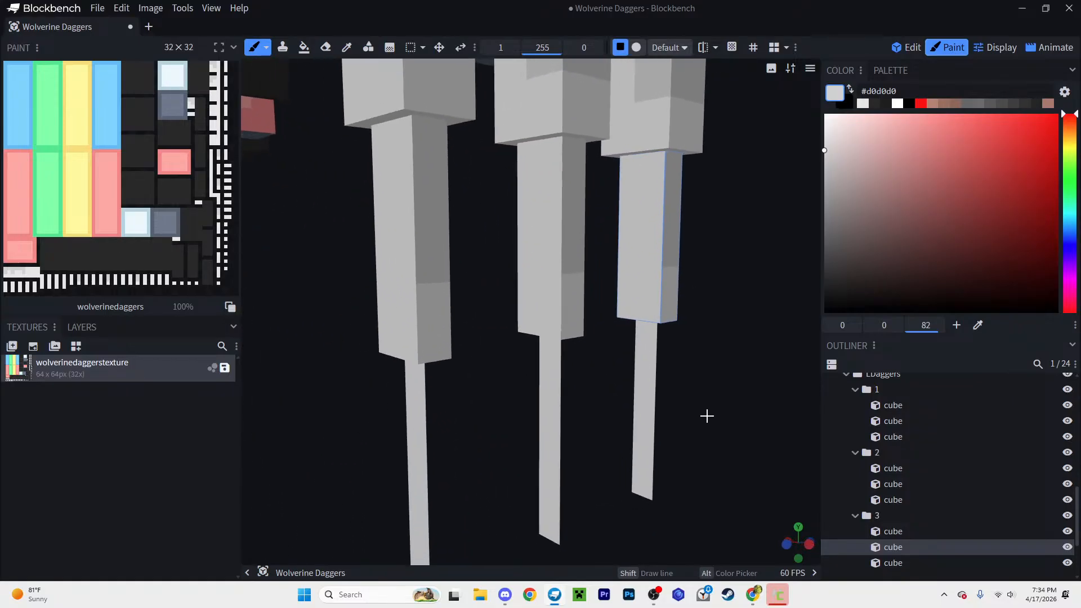
pyautogui.moveTo(707, 415); pyautogui.dragTo(552, 372, button='right')
pyautogui.scroll(-2, 570, 386)
pyautogui.moveTo(587, 399); pyautogui.dragTo(654, 408)
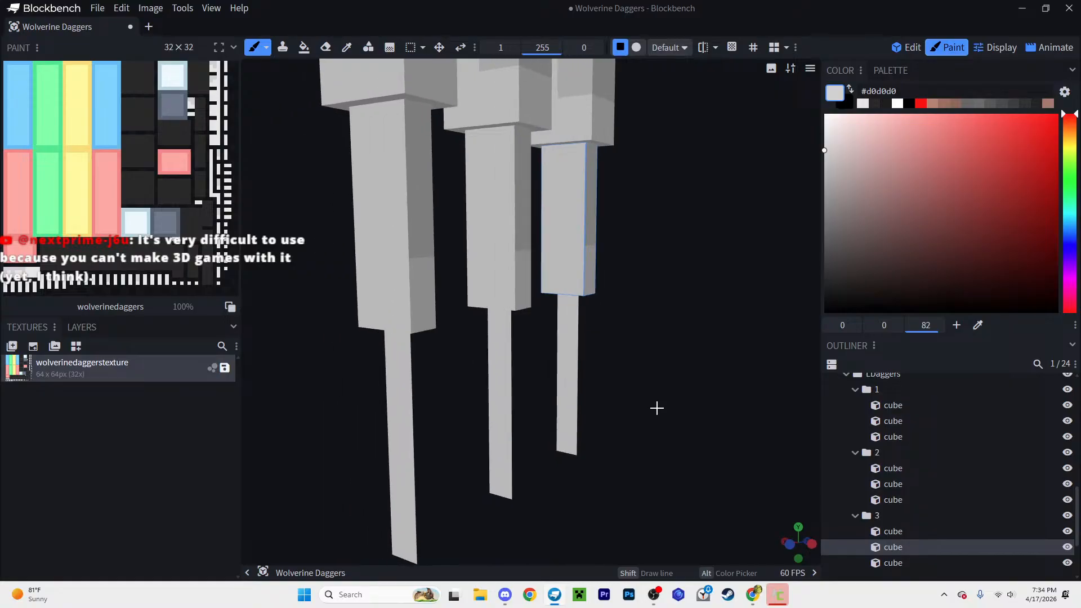
pyautogui.scroll(3, 663, 401)
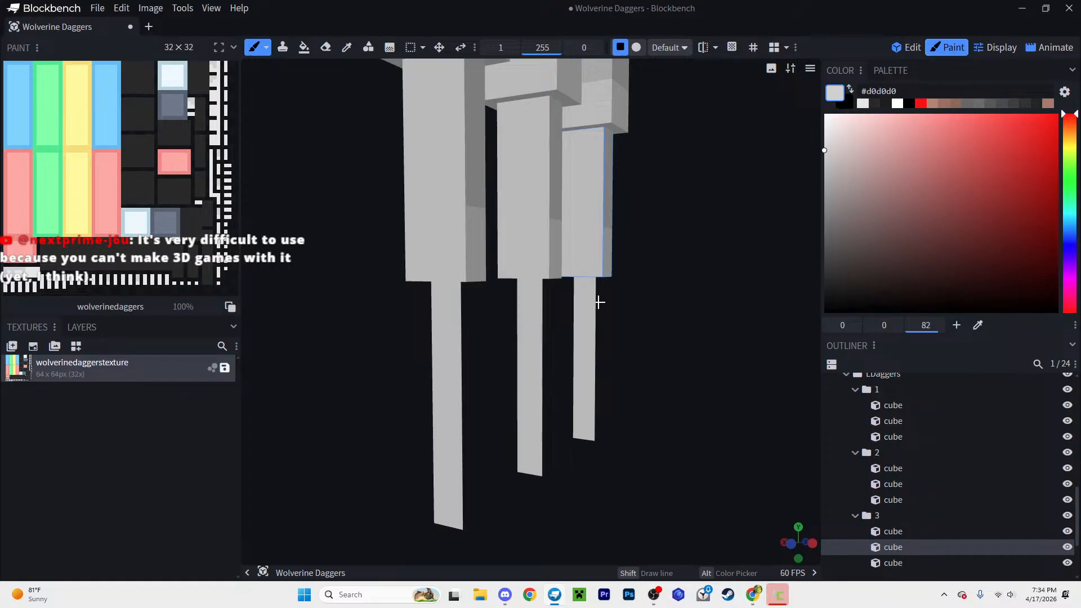
pyautogui.moveTo(591, 308); pyautogui.dragTo(585, 423)
pyautogui.moveTo(647, 403)
pyautogui.mouseDown()
pyautogui.moveTo(380, 326)
pyautogui.moveTo(508, 321)
pyautogui.moveTo(523, 289)
pyautogui.mouseUp()
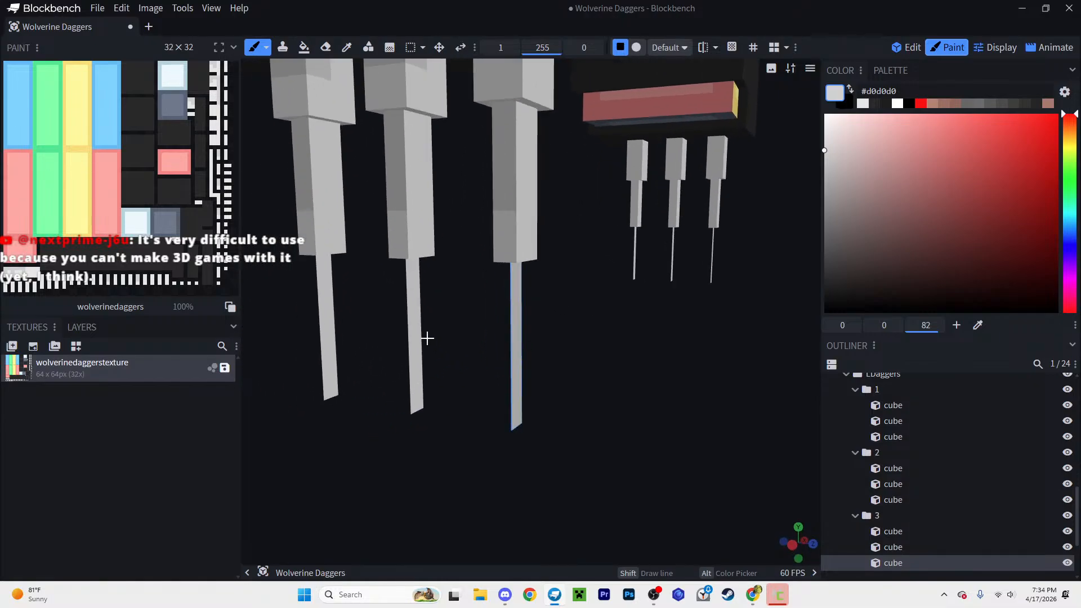
pyautogui.click(419, 277)
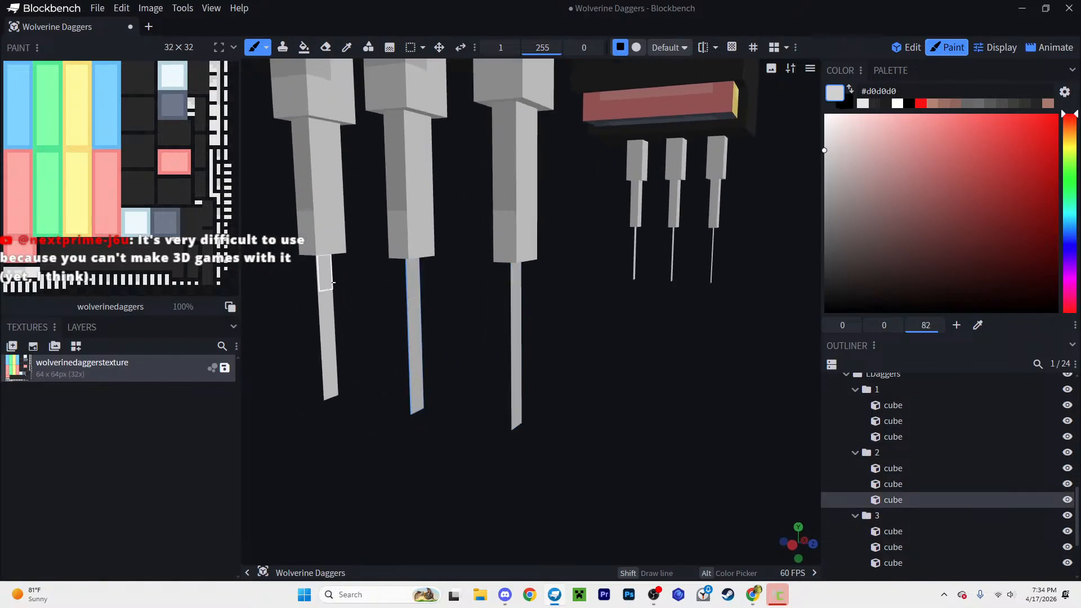
pyautogui.click(332, 284)
pyautogui.moveTo(347, 391); pyautogui.dragTo(554, 417)
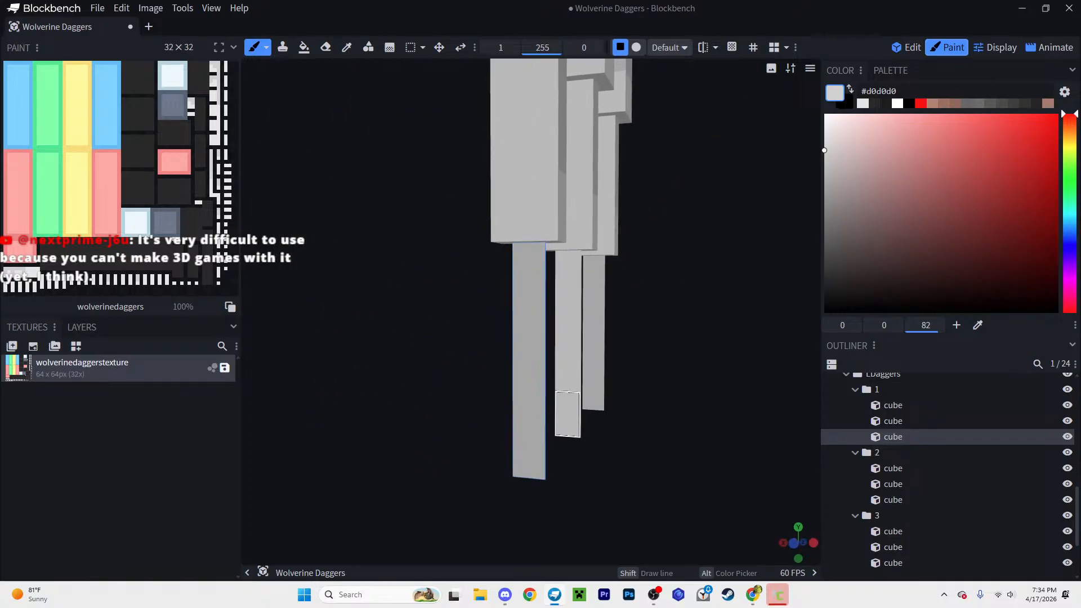
pyautogui.click(557, 416)
# Step: Examine the shaded LDaggers blades up close and alongside the other arm
pyautogui.scroll(-5, 645, 334)
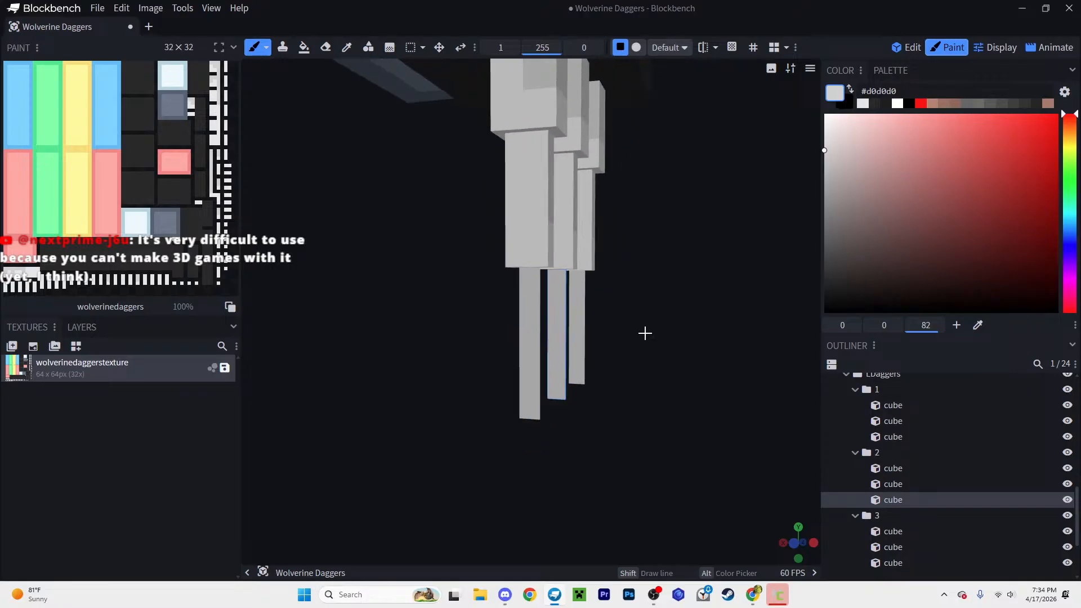
pyautogui.moveTo(645, 334); pyautogui.dragTo(621, 355, button='right')
pyautogui.scroll(-2, 621, 355)
pyautogui.scroll(-3, 614, 356)
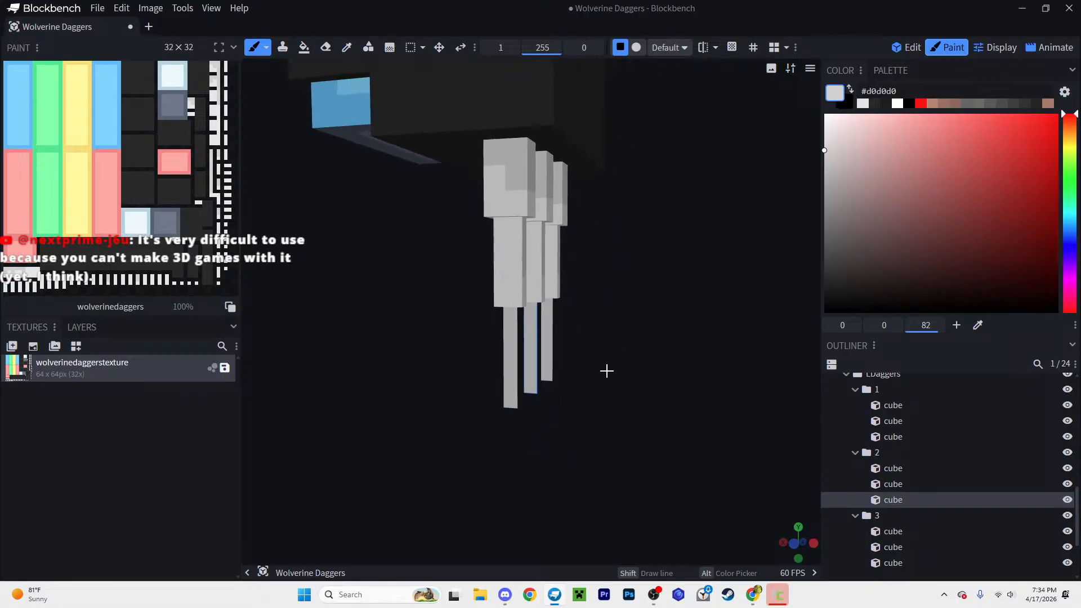
pyautogui.moveTo(604, 368); pyautogui.dragTo(666, 403)
pyautogui.scroll(-5, 649, 392)
pyautogui.moveTo(613, 370); pyautogui.dragTo(616, 403, button='right')
pyautogui.scroll(-10, 614, 403)
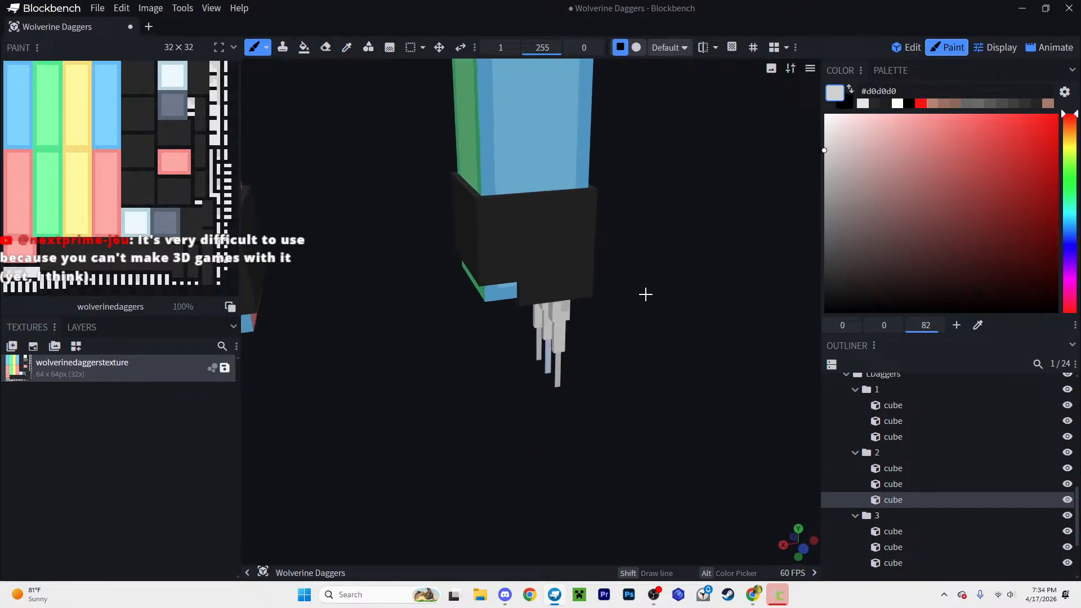
pyautogui.moveTo(478, 284); pyautogui.dragTo(409, 248)
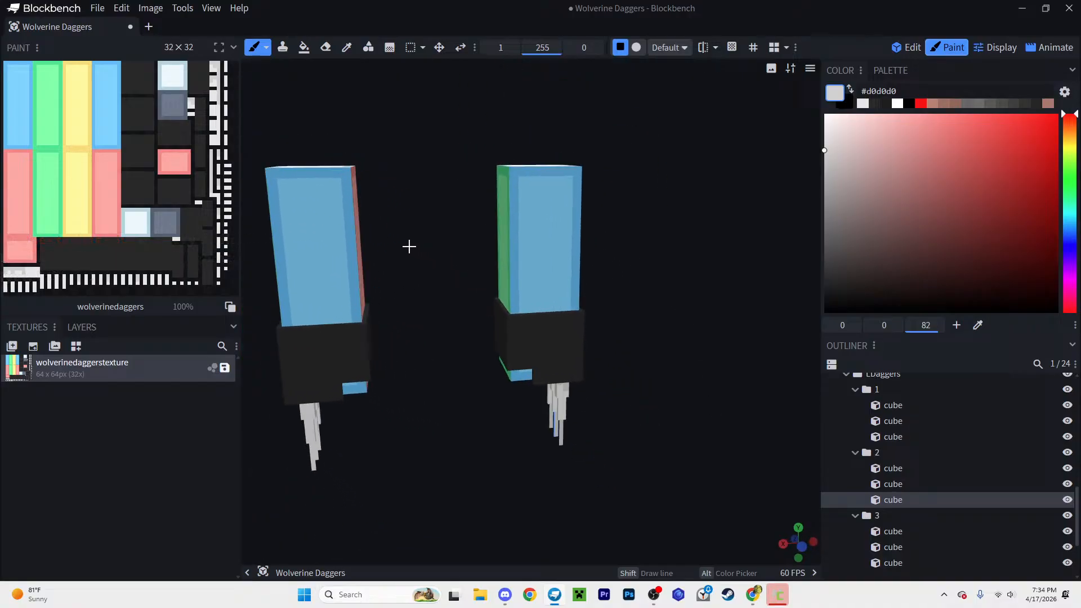
# Step: Brush #d0d0d0 patches onto one side of the top cubes on RDaggers blades 6, 5 and 4
pyautogui.moveTo(430, 278); pyautogui.dragTo(547, 181, button='right')
pyautogui.scroll(4, 596, 330)
pyautogui.moveTo(569, 335); pyautogui.dragTo(588, 282, button='right')
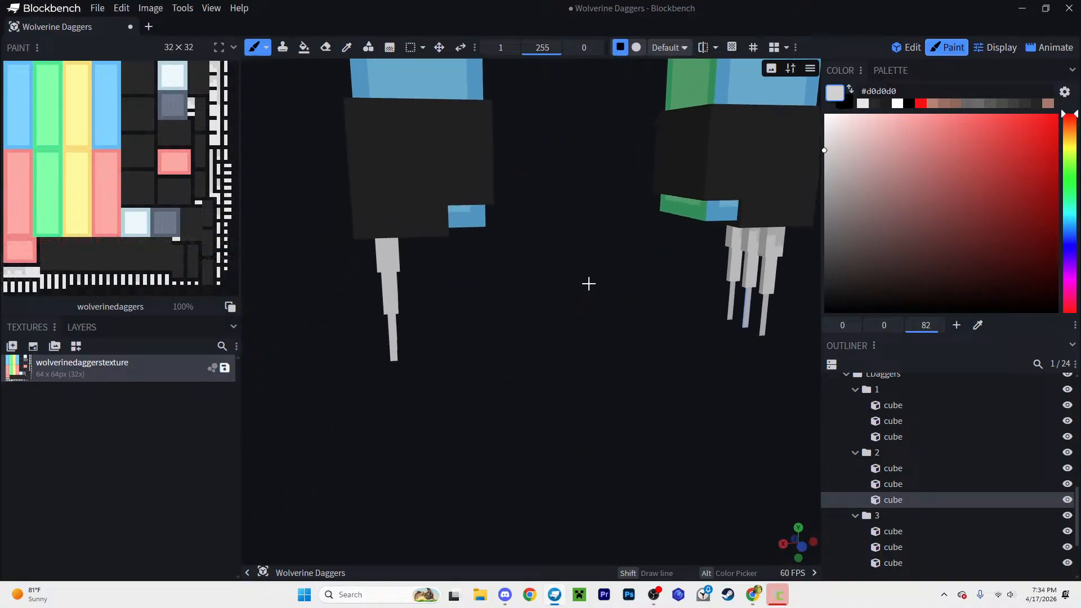
pyautogui.scroll(4, 444, 265)
pyautogui.moveTo(444, 265); pyautogui.dragTo(582, 311, button='right')
pyautogui.scroll(6, 581, 311)
pyautogui.moveTo(396, 250); pyautogui.dragTo(425, 215)
pyautogui.moveTo(488, 261); pyautogui.dragTo(542, 265)
pyautogui.scroll(-3, 542, 267)
pyautogui.moveTo(546, 293); pyautogui.dragTo(412, 309, button='right')
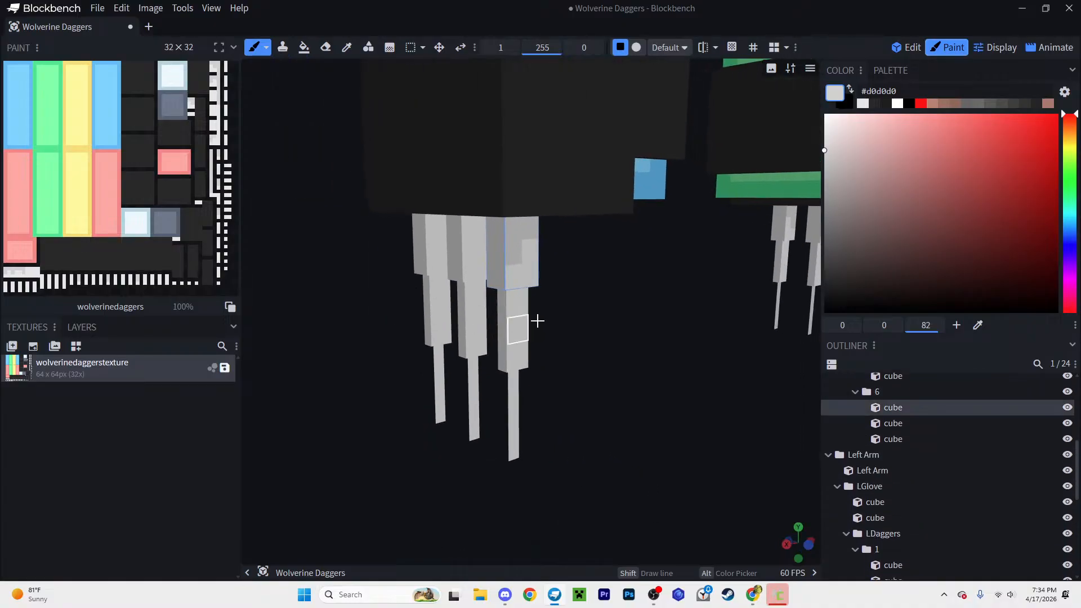
pyautogui.moveTo(595, 323); pyautogui.dragTo(532, 335, button='right')
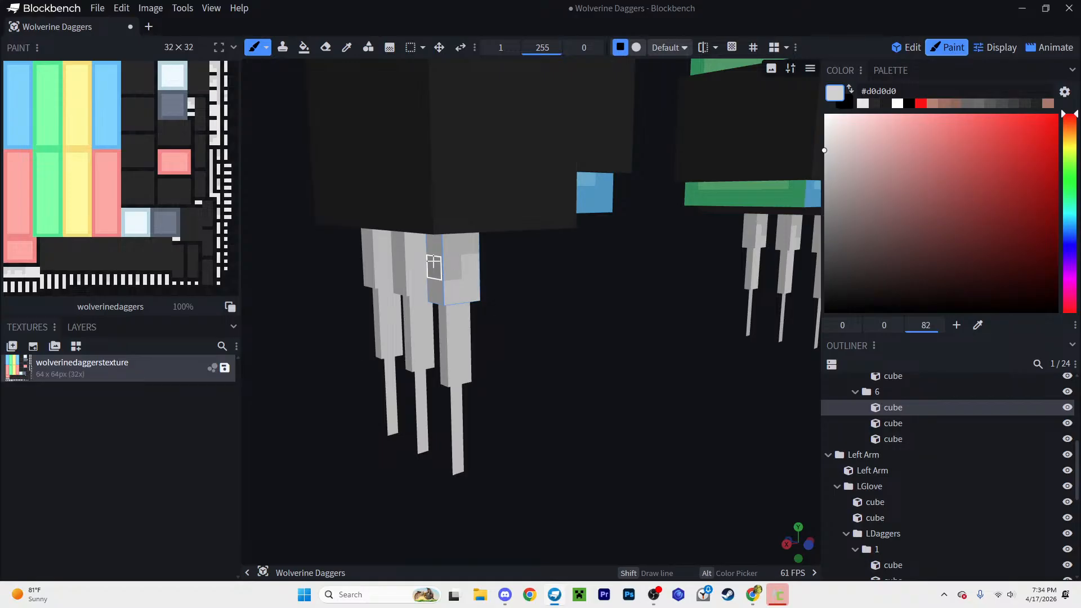
pyautogui.click(411, 245)
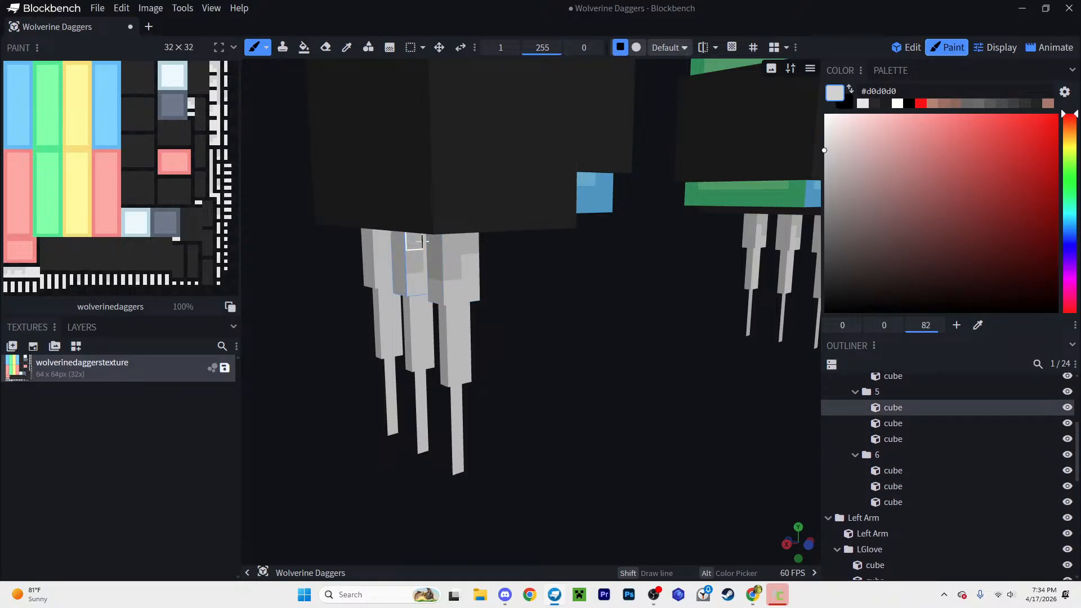
pyautogui.click(390, 251)
# Step: Shade the adjacent faces of the top cubes on RDaggers blades 4 and 5 with #d0d0d0 beneath the glove
pyautogui.moveTo(389, 243); pyautogui.dragTo(440, 362)
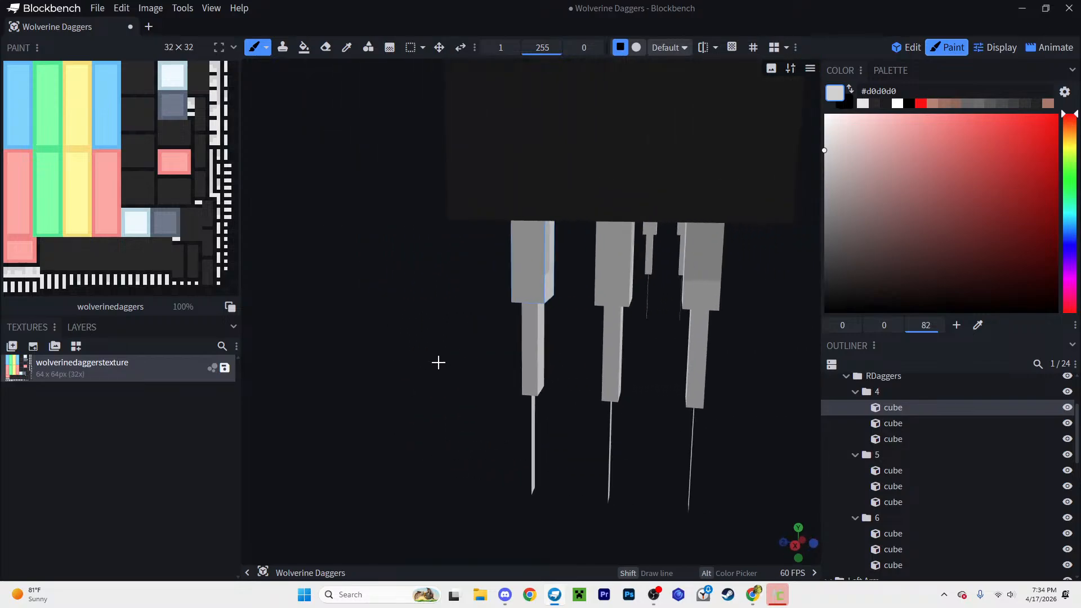
pyautogui.scroll(3, 445, 360)
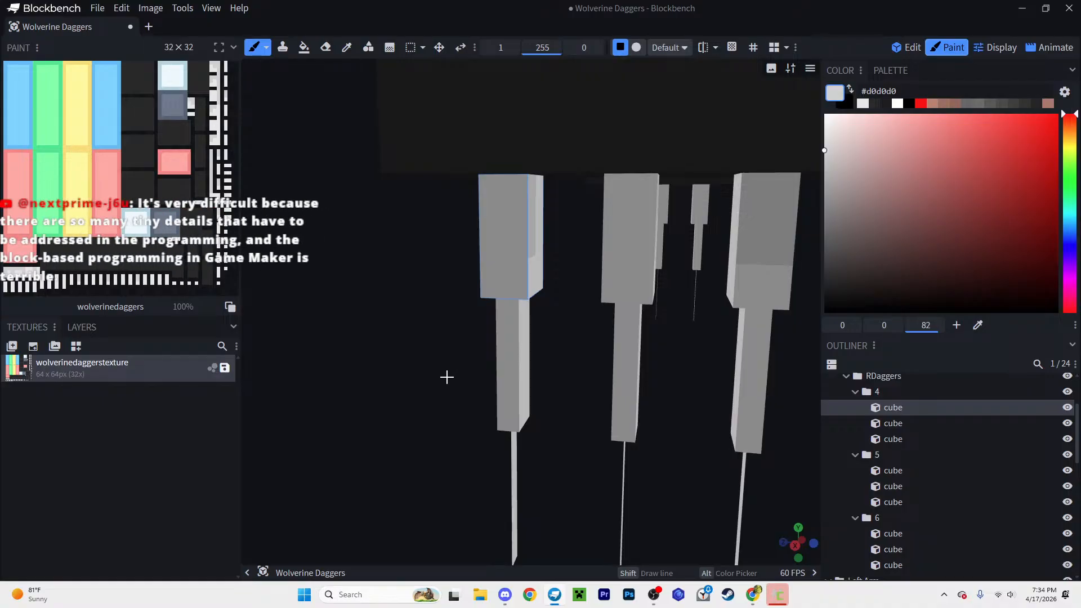
pyautogui.moveTo(486, 245); pyautogui.dragTo(492, 213)
pyautogui.moveTo(390, 306); pyautogui.dragTo(321, 304)
pyautogui.click(432, 192)
pyautogui.moveTo(514, 231); pyautogui.dragTo(514, 198)
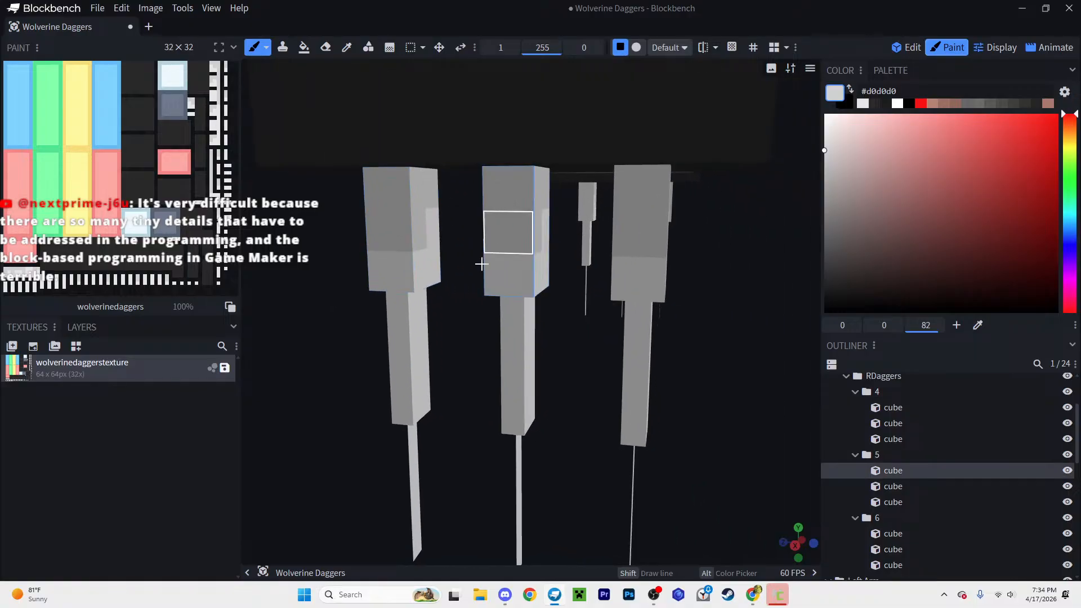
# Step: Shade the upper corner of the unpainted flat side on the top cubes of RDaggers blades 4, 5 and 6 with #d0d0d0
pyautogui.moveTo(440, 334); pyautogui.dragTo(694, 309)
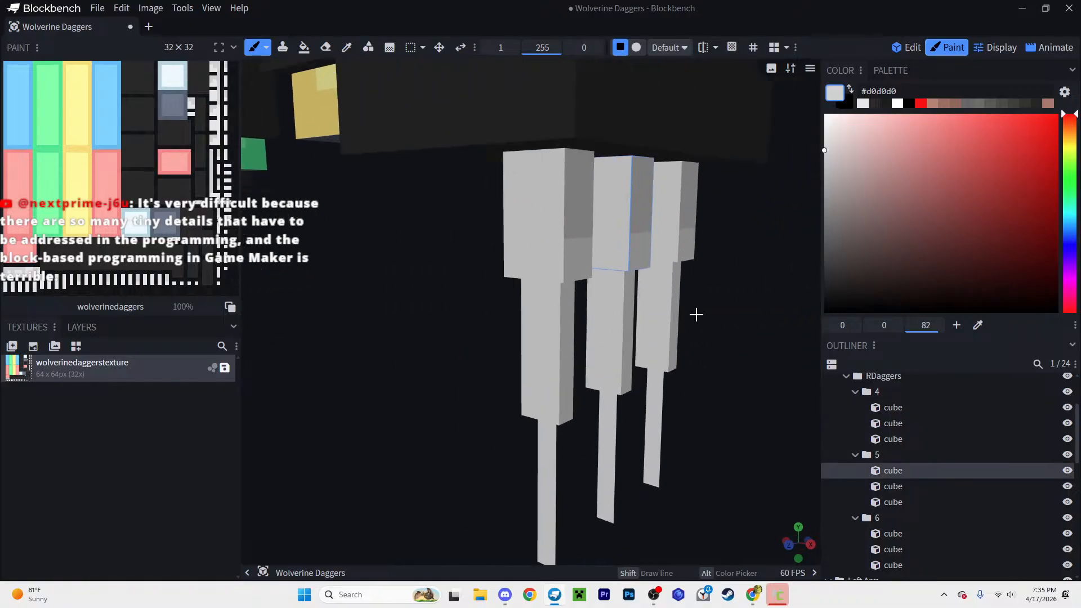
pyautogui.scroll(5, 756, 325)
pyautogui.moveTo(757, 325)
pyautogui.mouseDown(button='right')
pyautogui.moveTo(623, 350)
pyautogui.moveTo(594, 371)
pyautogui.mouseUp(button='right')
pyautogui.scroll(3, 622, 292)
pyautogui.moveTo(623, 292); pyautogui.dragTo(609, 299, button='right')
pyautogui.scroll(-1, 609, 299)
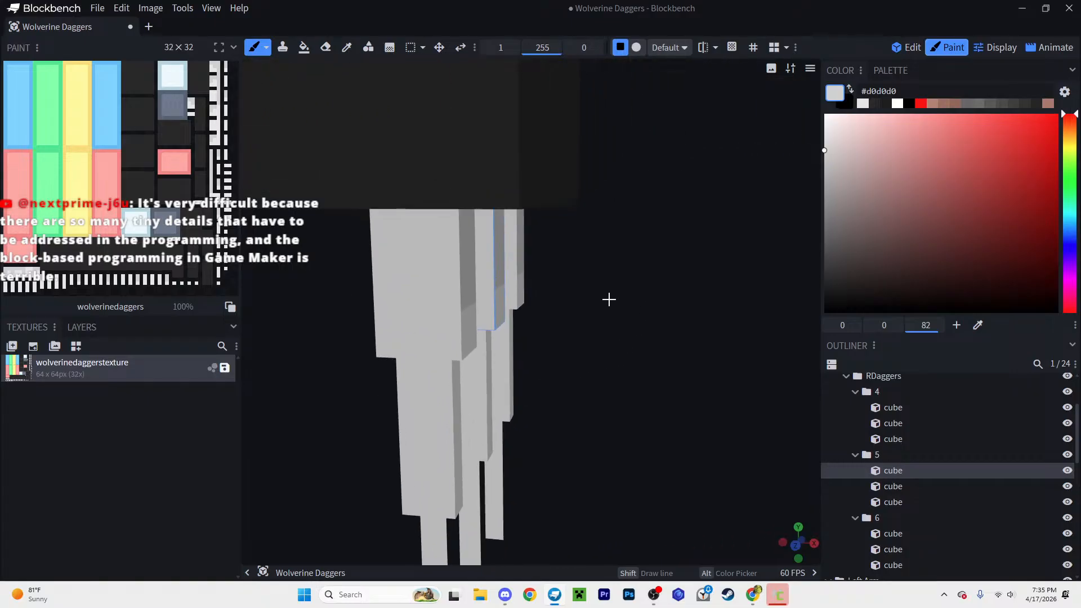
pyautogui.moveTo(608, 299); pyautogui.dragTo(592, 298)
pyautogui.moveTo(381, 228); pyautogui.dragTo(348, 234)
pyautogui.click(383, 276)
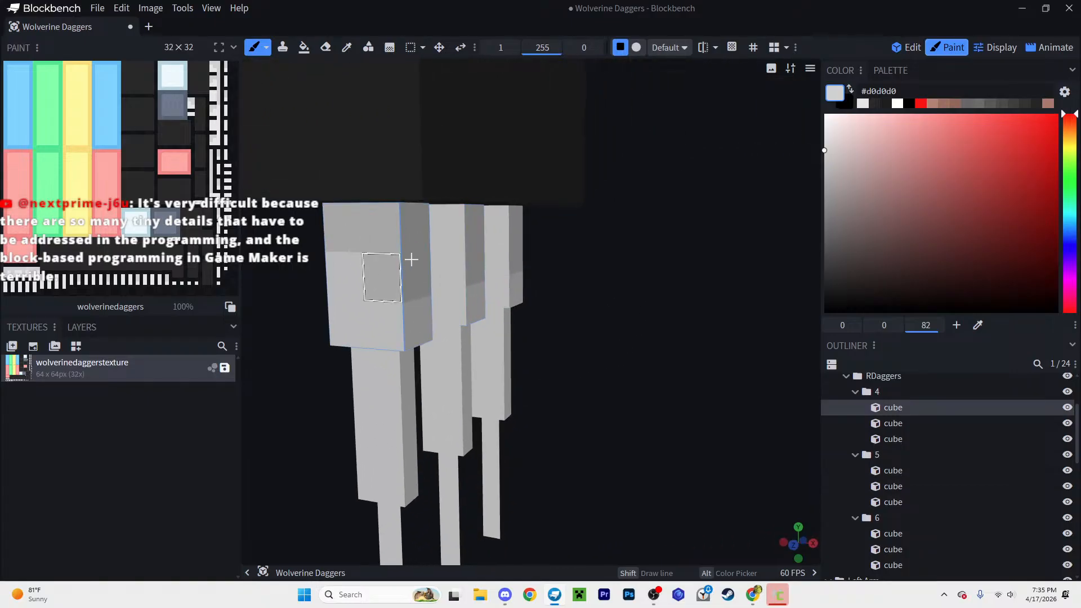
pyautogui.moveTo(607, 296); pyautogui.dragTo(556, 288)
pyautogui.click(398, 225)
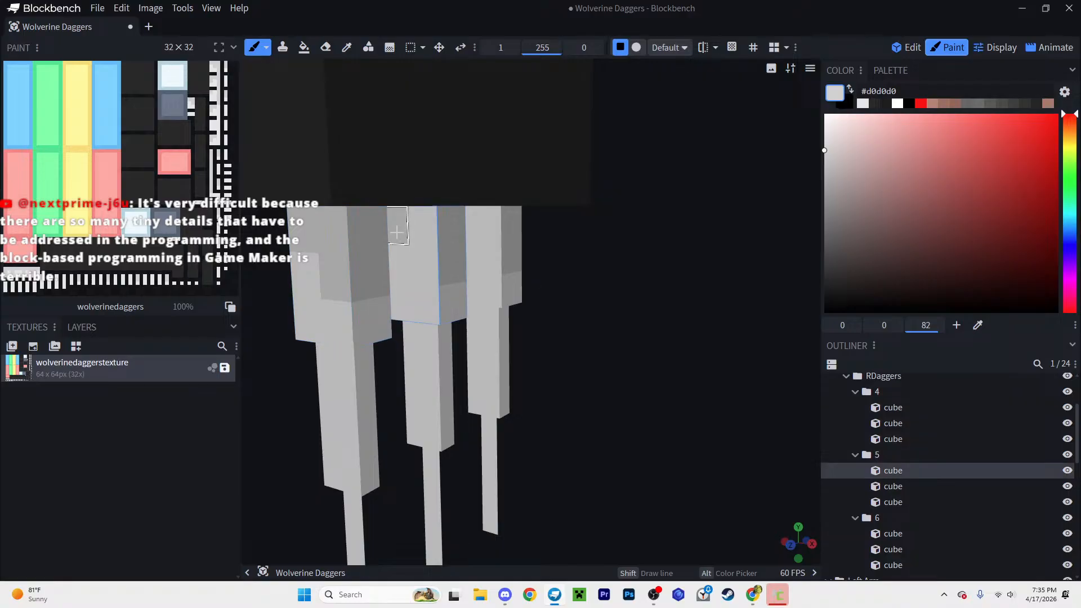
pyautogui.moveTo(478, 225); pyautogui.dragTo(490, 248)
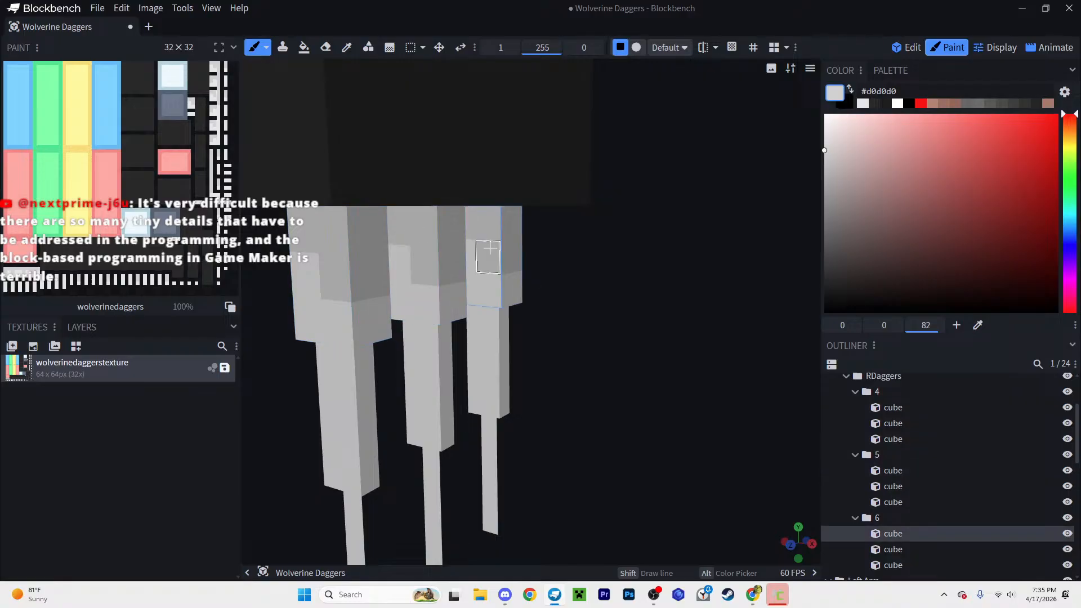
# Step: Brush #d0d0d0 onto the upper part of one side of the middle cubes on all three LDaggers blades
pyautogui.scroll(-2, 555, 272)
pyautogui.moveTo(579, 247); pyautogui.dragTo(712, 200)
pyautogui.scroll(-1, 647, 236)
pyautogui.moveTo(333, 313); pyautogui.dragTo(707, 322)
pyautogui.moveTo(431, 271)
pyautogui.mouseDown()
pyautogui.moveTo(451, 292)
pyautogui.moveTo(524, 292)
pyautogui.moveTo(502, 338)
pyautogui.moveTo(644, 323)
pyautogui.moveTo(557, 298)
pyautogui.moveTo(414, 286)
pyautogui.mouseUp()
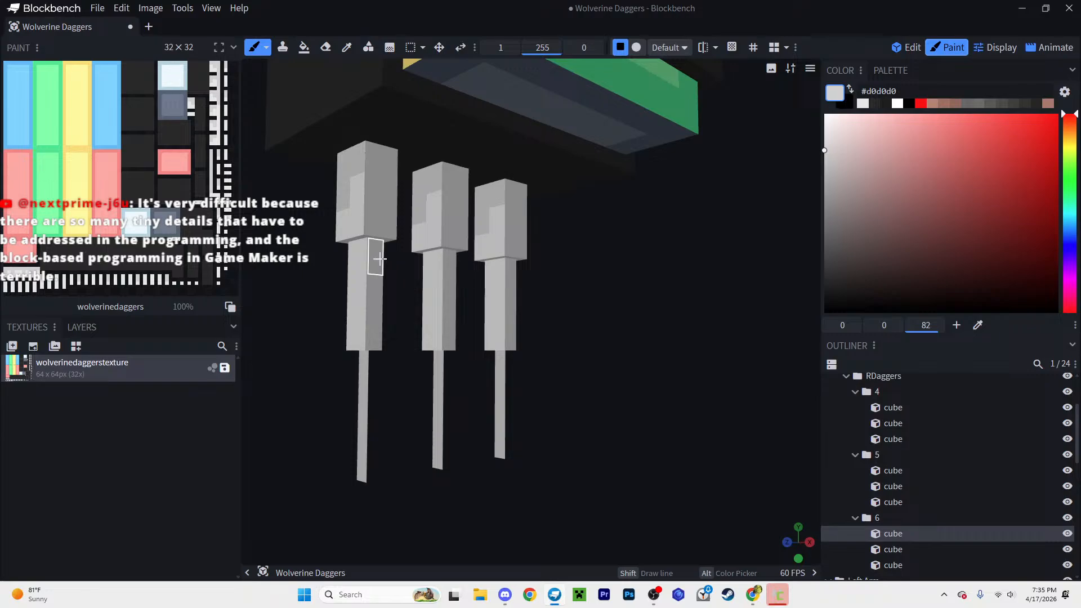
pyautogui.click(380, 258)
pyautogui.click(449, 298)
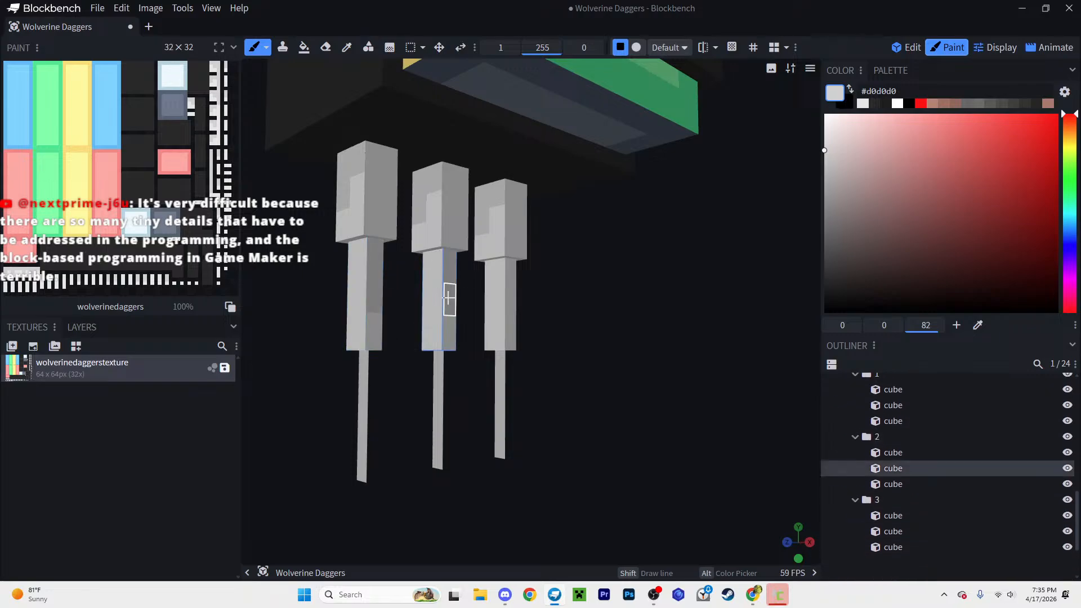
pyautogui.click(514, 287)
pyautogui.moveTo(509, 296)
pyautogui.mouseDown()
pyautogui.moveTo(550, 309)
pyautogui.moveTo(364, 299)
pyautogui.moveTo(381, 313)
pyautogui.moveTo(400, 298)
pyautogui.moveTo(535, 289)
pyautogui.mouseUp()
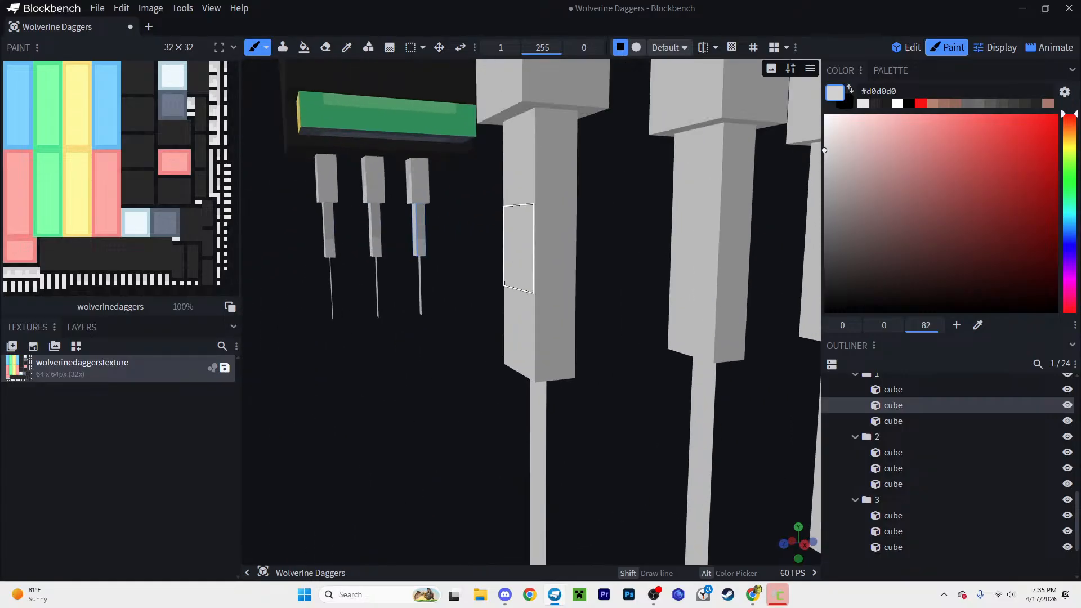
# Step: Shade the upper part of the outer side of the RDaggers middle cubes with #d0d0d0
pyautogui.moveTo(523, 204); pyautogui.dragTo(516, 210, button='right')
pyautogui.click(517, 215)
pyautogui.moveTo(521, 280)
pyautogui.mouseDown(button='right')
pyautogui.moveTo(456, 295)
pyautogui.moveTo(492, 286)
pyautogui.mouseUp(button='right')
pyautogui.scroll(-1, 474, 288)
pyautogui.moveTo(478, 259); pyautogui.dragTo(486, 294)
pyautogui.moveTo(622, 263)
pyautogui.mouseDown()
pyautogui.moveTo(624, 284)
pyautogui.moveTo(415, 311)
pyautogui.mouseUp()
# Step: Shade the upper part of the opposite side of the middle cubes on RDaggers blades 6, 5 and 4 with #d0d0d0
pyautogui.moveTo(414, 311); pyautogui.dragTo(628, 404, button='right')
pyautogui.scroll(3, 602, 328)
pyautogui.scroll(4, 602, 328)
pyautogui.moveTo(589, 314); pyautogui.dragTo(507, 369, button='right')
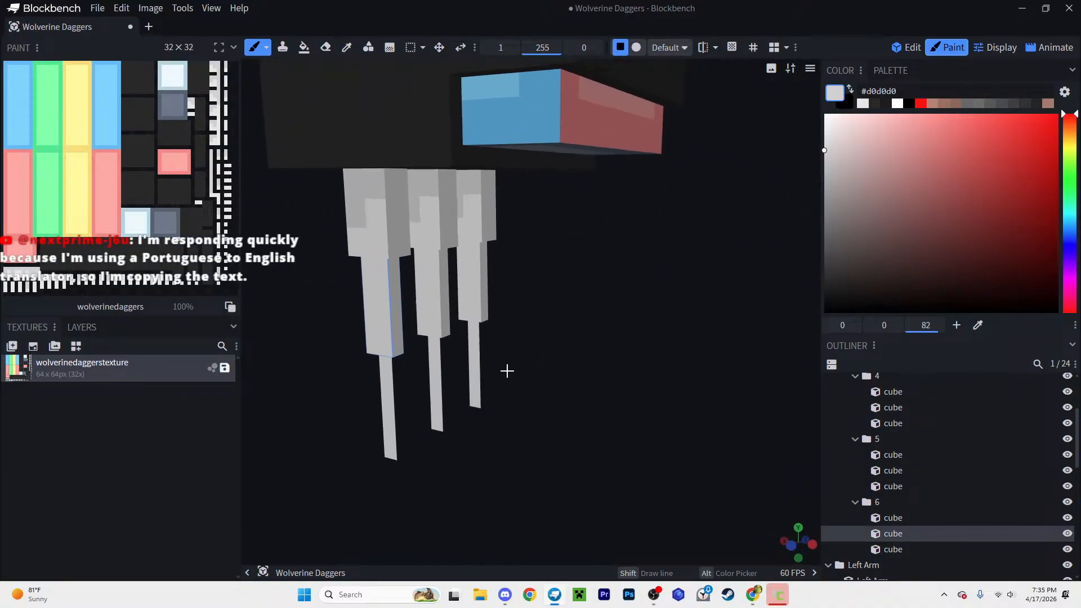
pyautogui.scroll(-2, 515, 337)
pyautogui.moveTo(516, 337); pyautogui.dragTo(603, 336)
pyautogui.scroll(4, 484, 280)
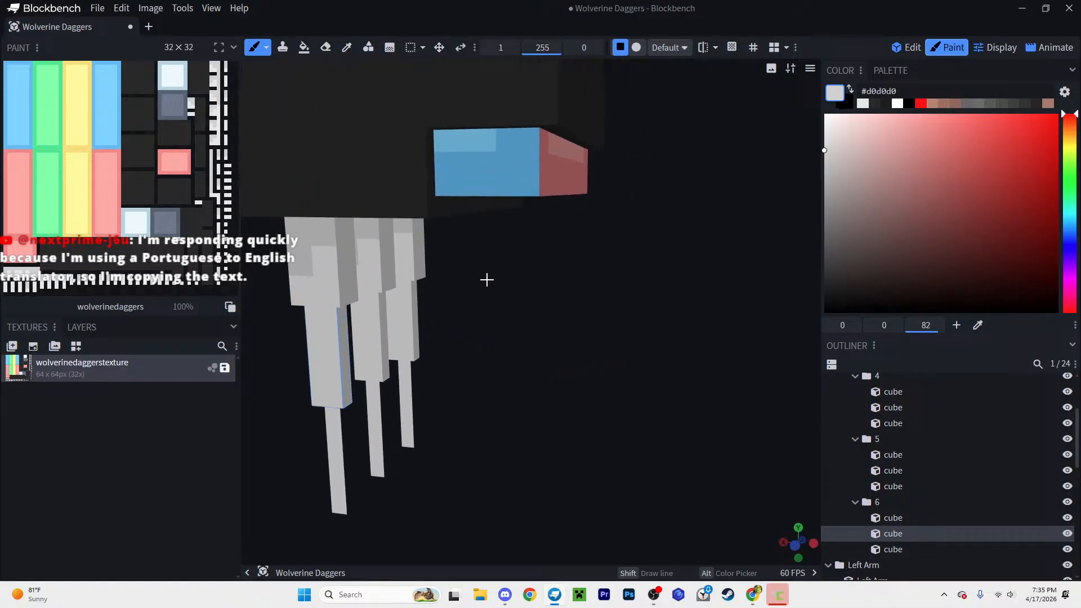
pyautogui.moveTo(497, 283); pyautogui.dragTo(827, 377, button='right')
pyautogui.moveTo(681, 367); pyautogui.dragTo(598, 373)
pyautogui.moveTo(599, 374); pyautogui.dragTo(6, 221, button='right')
pyautogui.moveTo(506, 335); pyautogui.dragTo(479, 325, button='right')
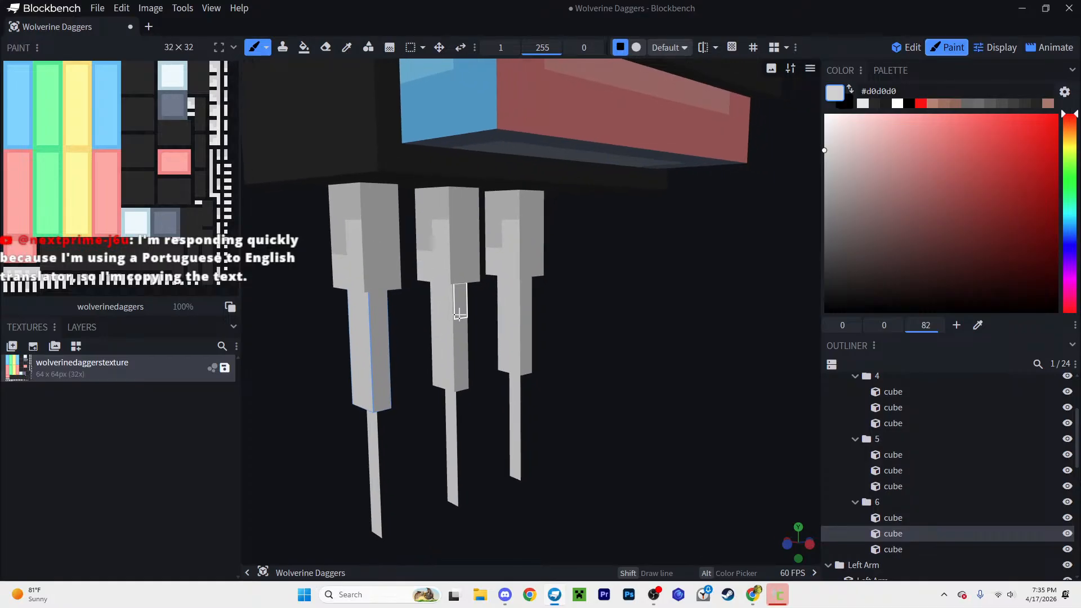
pyautogui.scroll(-1, 534, 301)
pyautogui.moveTo(384, 312); pyautogui.dragTo(385, 340)
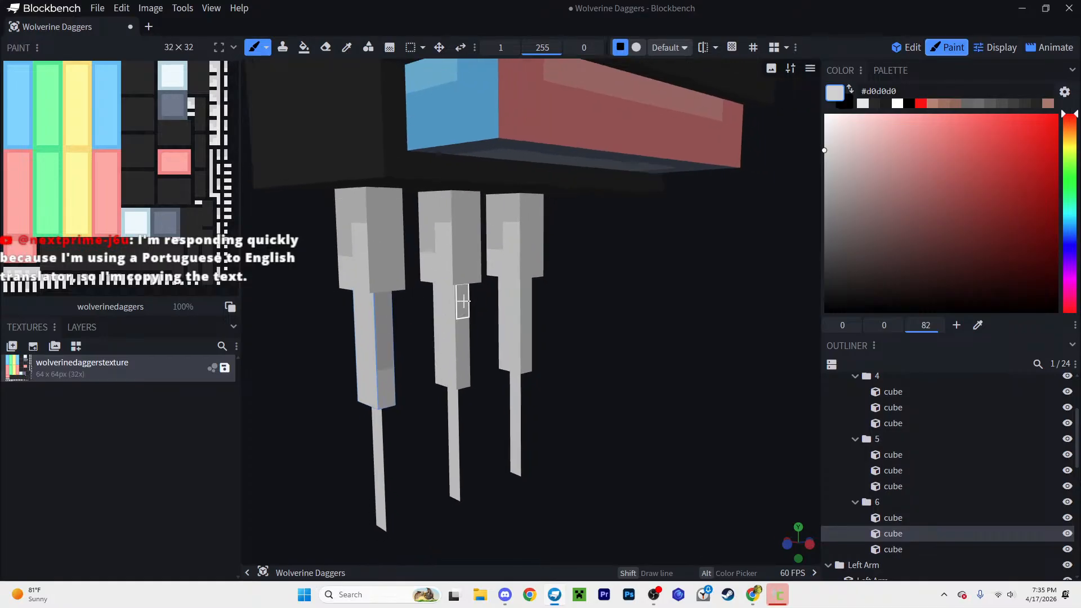
pyautogui.moveTo(463, 301); pyautogui.dragTo(461, 337)
pyautogui.moveTo(526, 295)
pyautogui.mouseDown()
pyautogui.moveTo(529, 330)
pyautogui.moveTo(671, 338)
pyautogui.mouseUp()
# Step: Paint the thin tip cubes of all three RDaggers blades with #d0d0d0 on both flat sides
pyautogui.scroll(-1, 563, 325)
pyautogui.scroll(-3, 630, 329)
pyautogui.moveTo(610, 326); pyautogui.dragTo(684, 295, button='right')
pyautogui.moveTo(683, 295); pyautogui.dragTo(630, 287)
pyautogui.scroll(2, 570, 343)
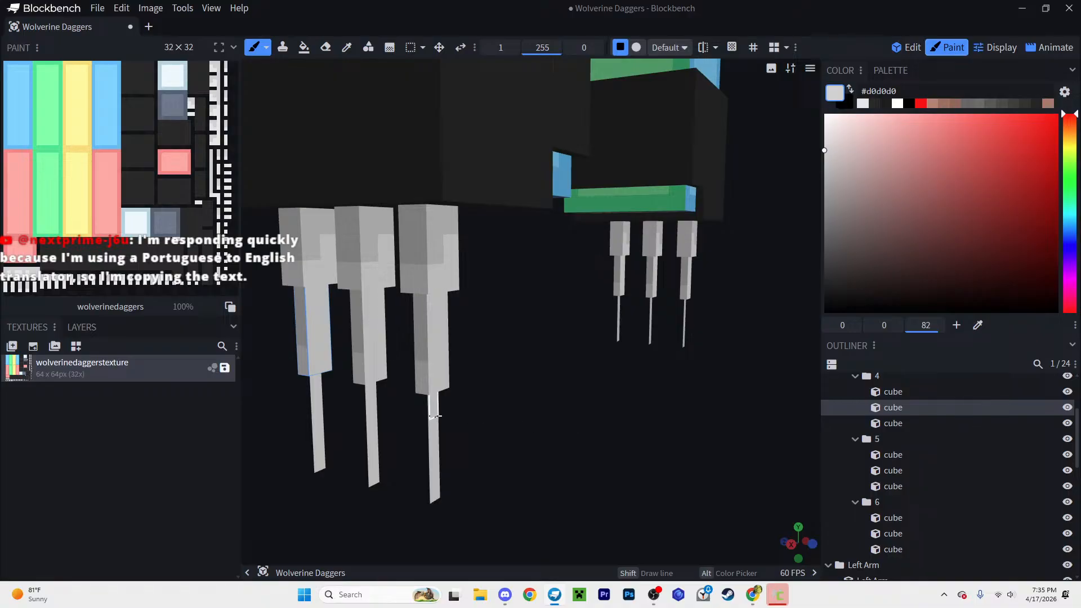
pyautogui.moveTo(433, 416); pyautogui.dragTo(435, 465)
pyautogui.click(377, 447)
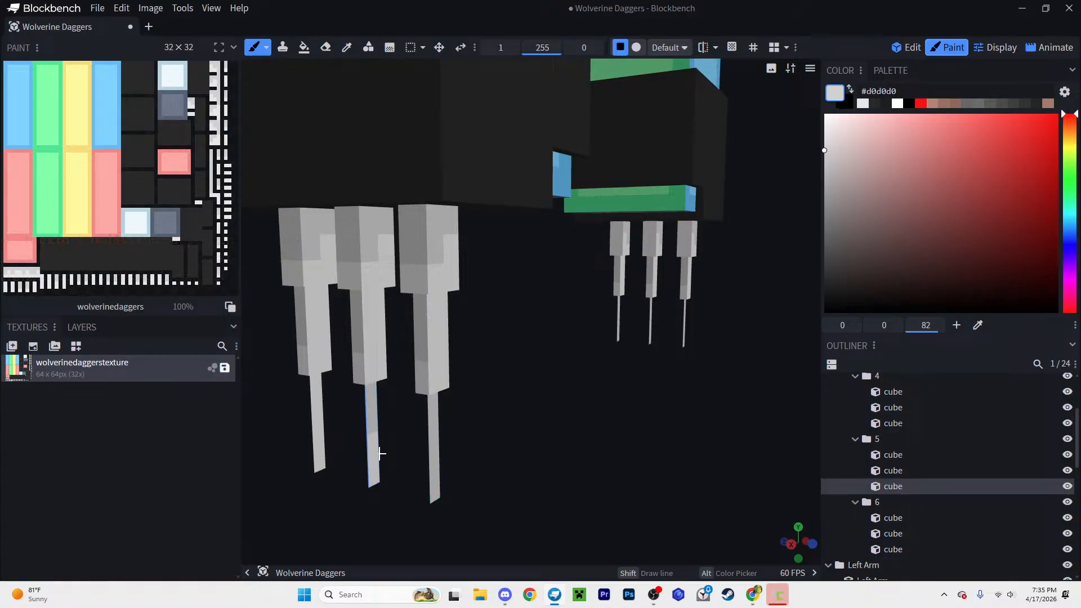
pyautogui.click(311, 388)
pyautogui.moveTo(381, 509); pyautogui.dragTo(468, 394)
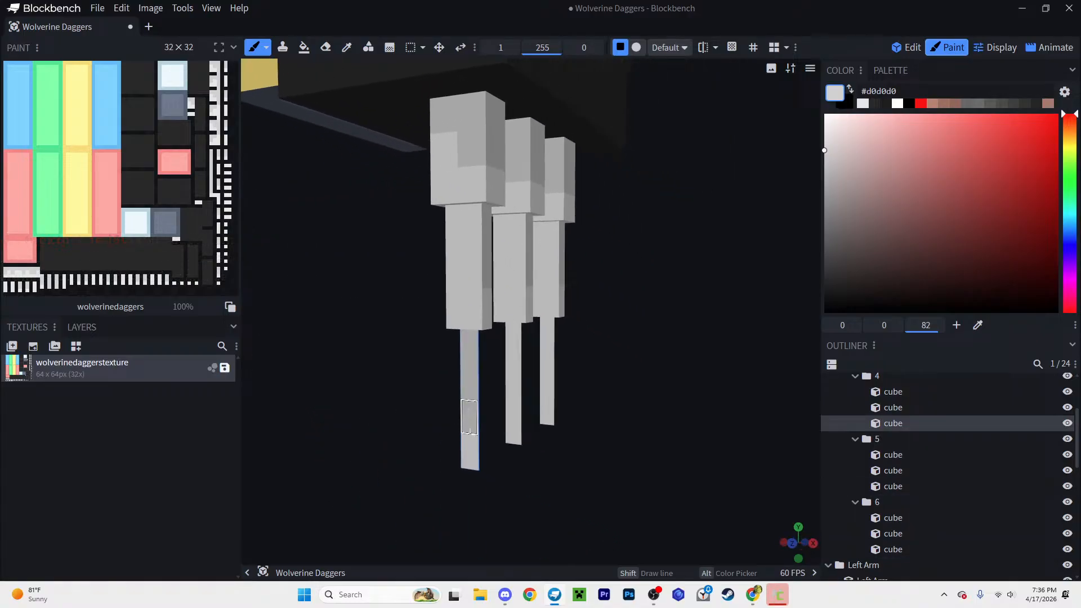
pyautogui.click(518, 356)
pyautogui.click(545, 337)
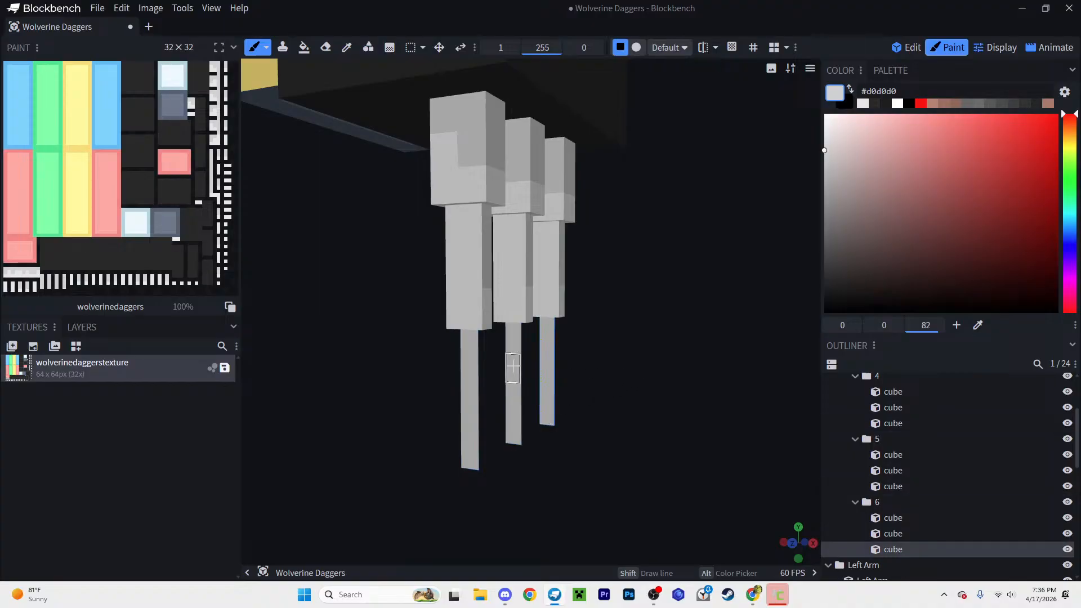
# Step: Examine the shaded blades and the plain dark gloves on both arms from several angles
pyautogui.scroll(-2, 513, 366)
pyautogui.moveTo(513, 365); pyautogui.dragTo(639, 381, button='right')
pyautogui.moveTo(468, 352); pyautogui.dragTo(648, 386, button='right')
pyautogui.scroll(-5, 552, 347)
pyautogui.moveTo(552, 348); pyautogui.dragTo(535, 314)
pyautogui.scroll(3, 605, 354)
pyautogui.moveTo(605, 353); pyautogui.dragTo(652, 405)
pyautogui.scroll(4, 651, 405)
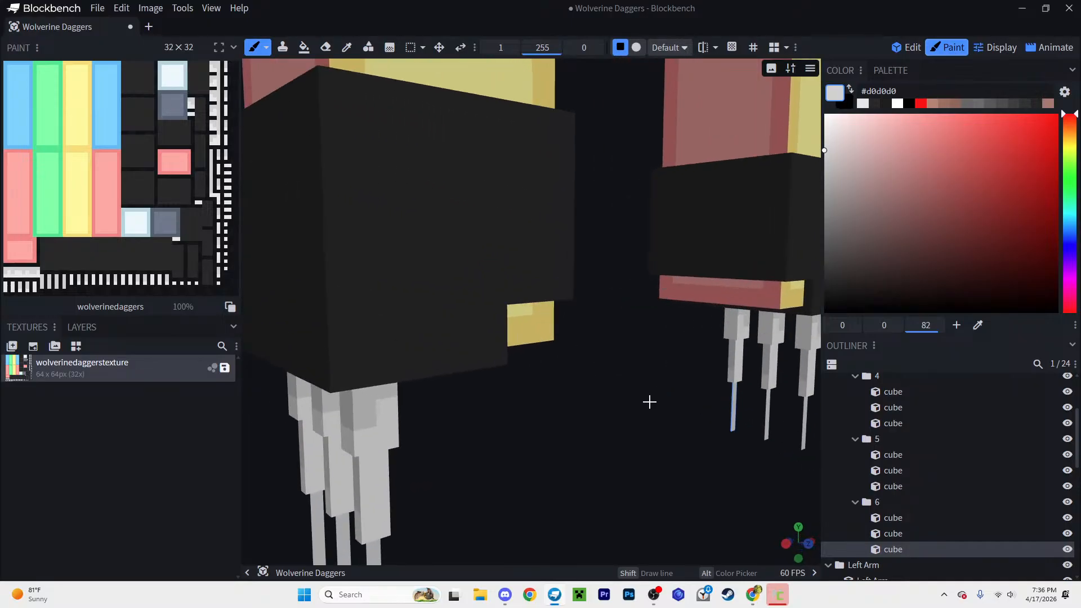
pyautogui.moveTo(634, 441); pyautogui.dragTo(607, 420)
pyautogui.moveTo(607, 420); pyautogui.dragTo(642, 454, button='right')
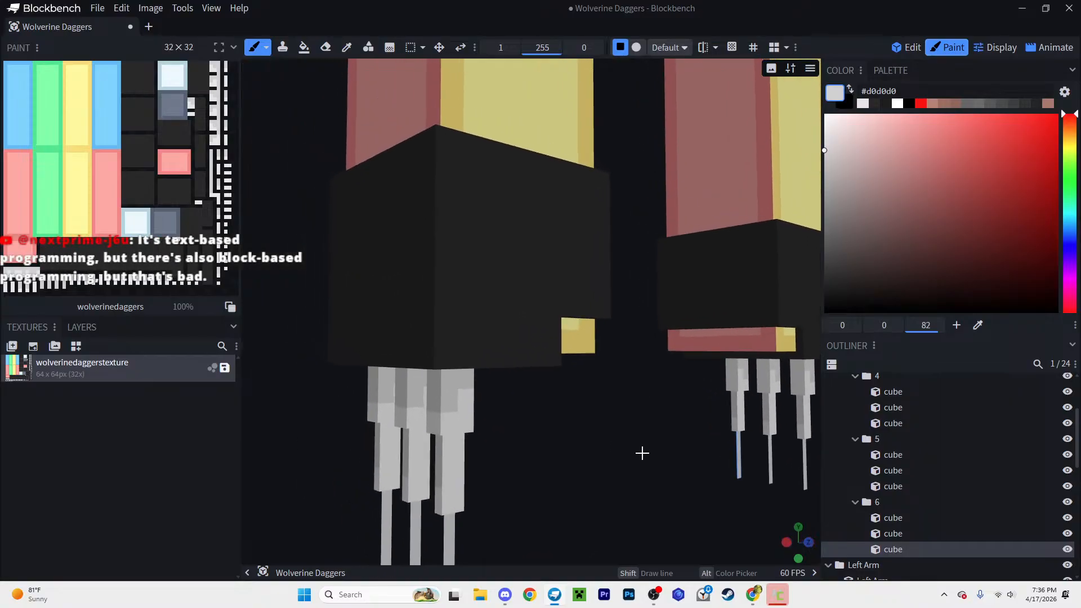
pyautogui.moveTo(610, 455); pyautogui.dragTo(637, 477)
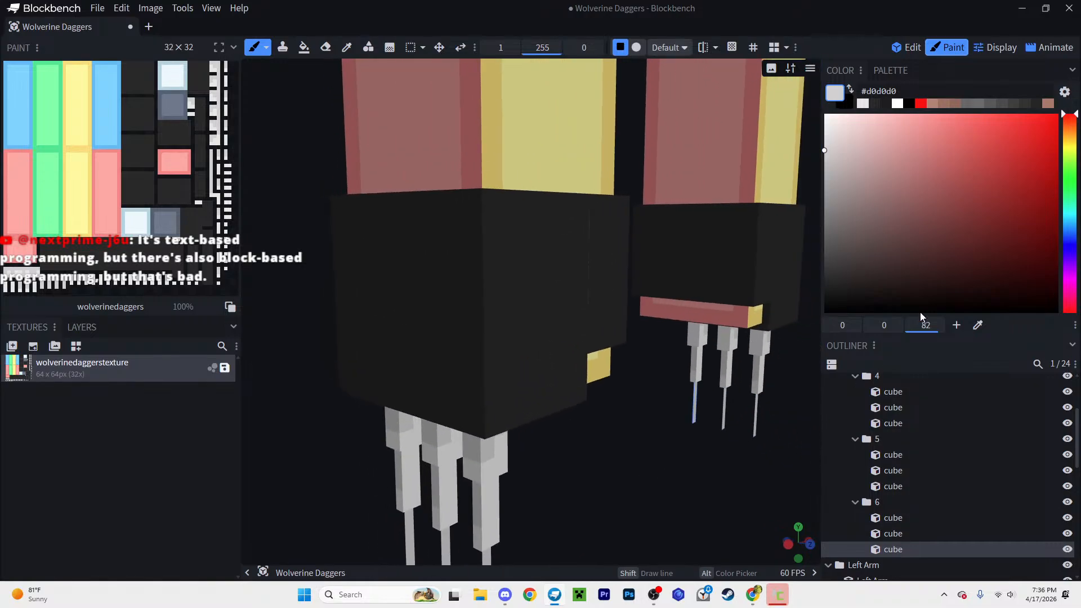
# Step: Sample the dark colour of the LGlove cube and darken it to #1b1b1b
pyautogui.click(346, 47)
pyautogui.click(511, 255)
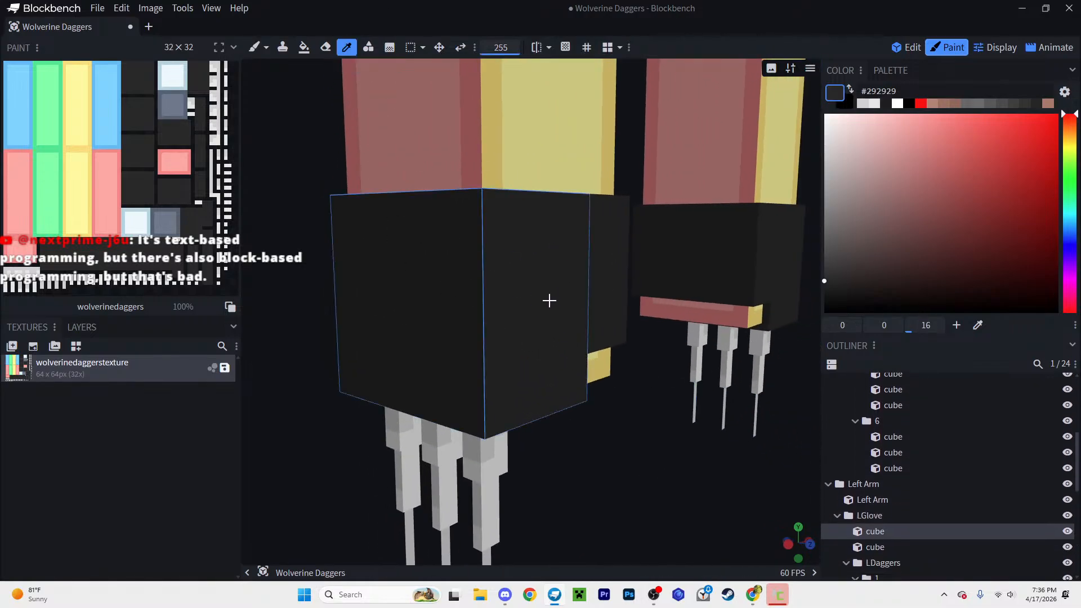
pyautogui.moveTo(853, 278); pyautogui.dragTo(815, 292)
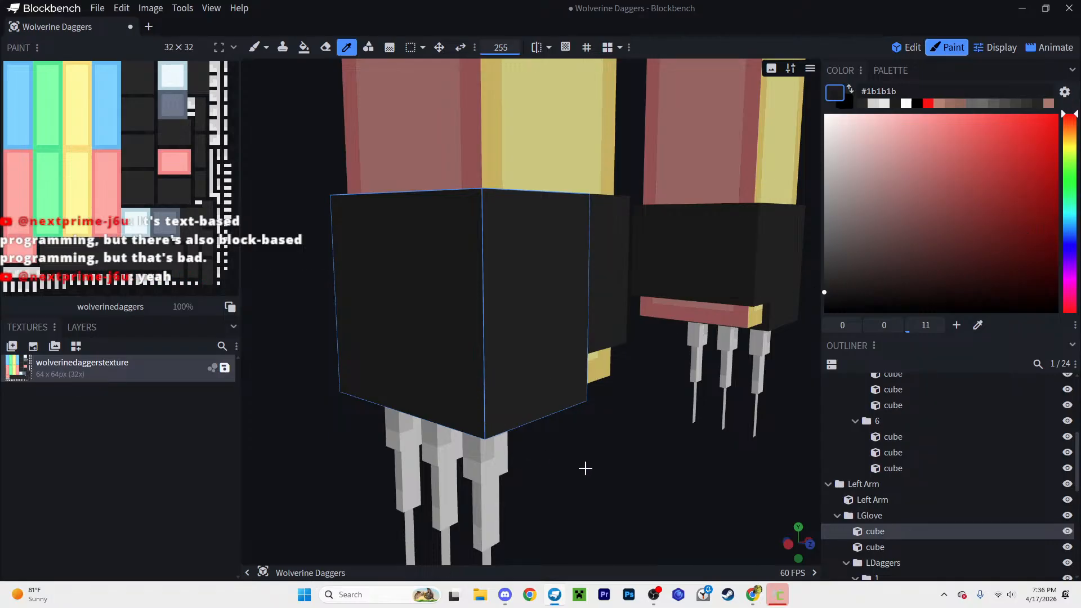
pyautogui.scroll(5, 585, 469)
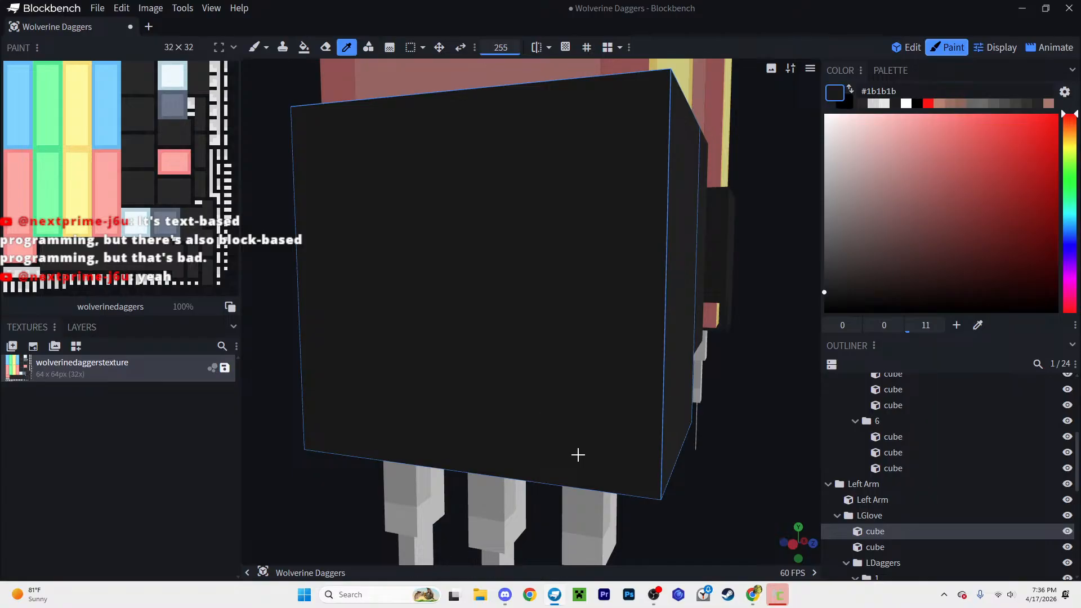
pyautogui.moveTo(636, 475); pyautogui.dragTo(622, 394, button='right')
# Step: Sample the LGlove colour again, darken it to #121212 and switch to the Paint Brush
pyautogui.click(519, 305)
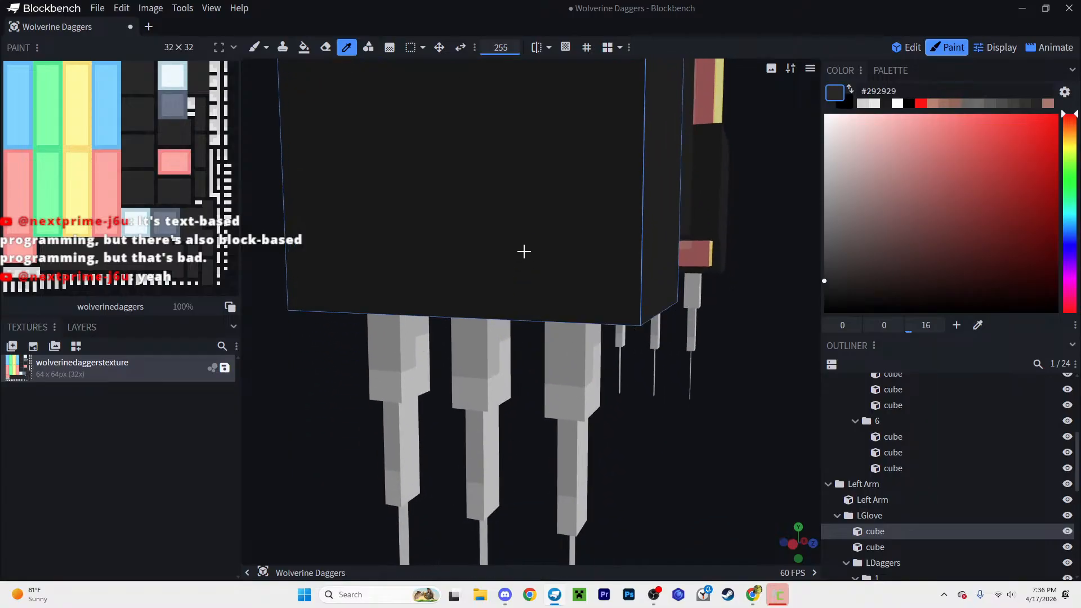
pyautogui.scroll(-5, 630, 411)
pyautogui.moveTo(629, 411); pyautogui.dragTo(551, 407)
pyautogui.scroll(4, 496, 289)
pyautogui.moveTo(579, 374); pyautogui.dragTo(625, 389, button='right')
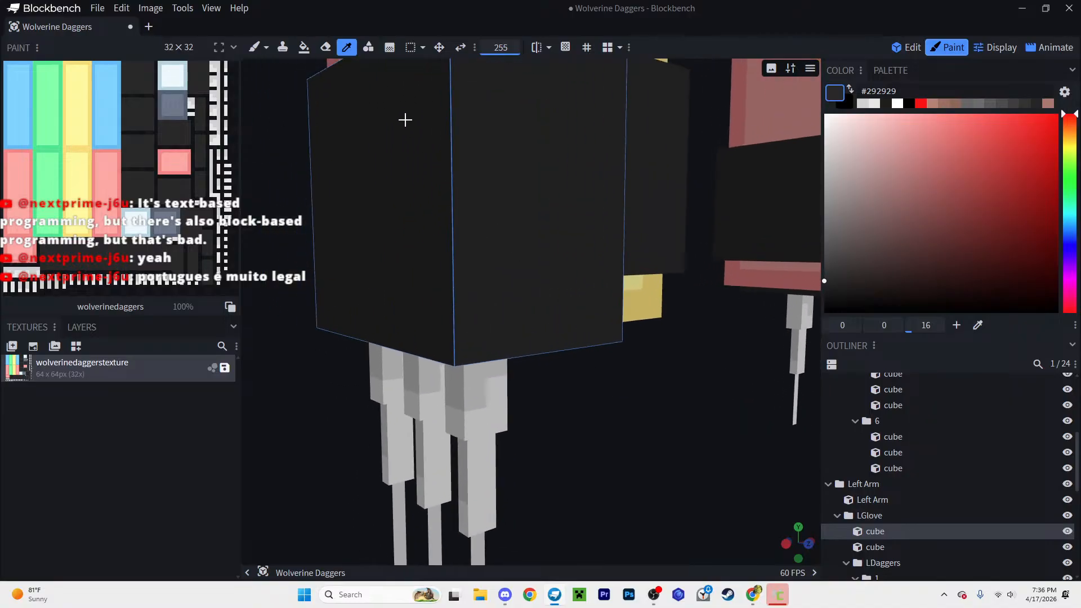
pyautogui.click(728, 298)
pyautogui.click(254, 47)
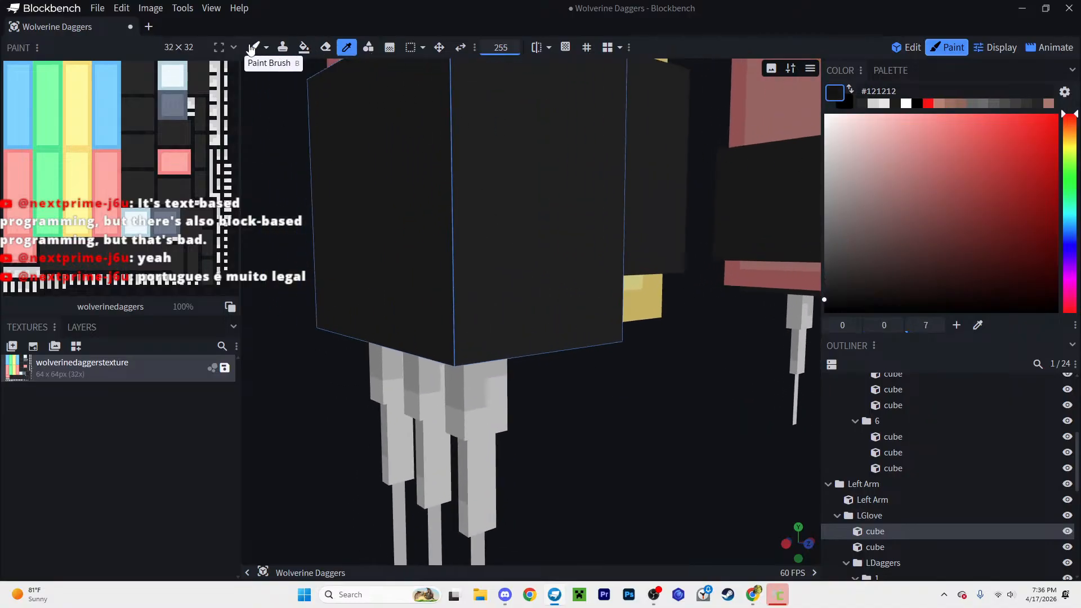
# Step: Sample the LGlove colour once more, return to the Paint Brush and darken the paint colour to #1c1c1c
pyautogui.click(346, 47)
pyautogui.click(369, 166)
pyautogui.click(254, 47)
pyautogui.moveTo(529, 389); pyautogui.dragTo(542, 432)
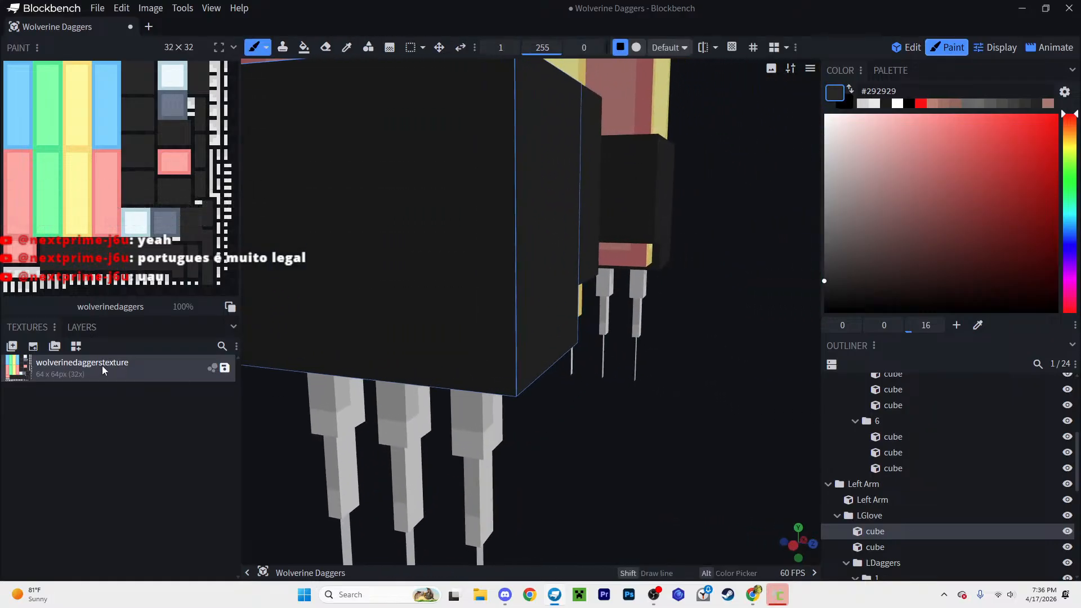
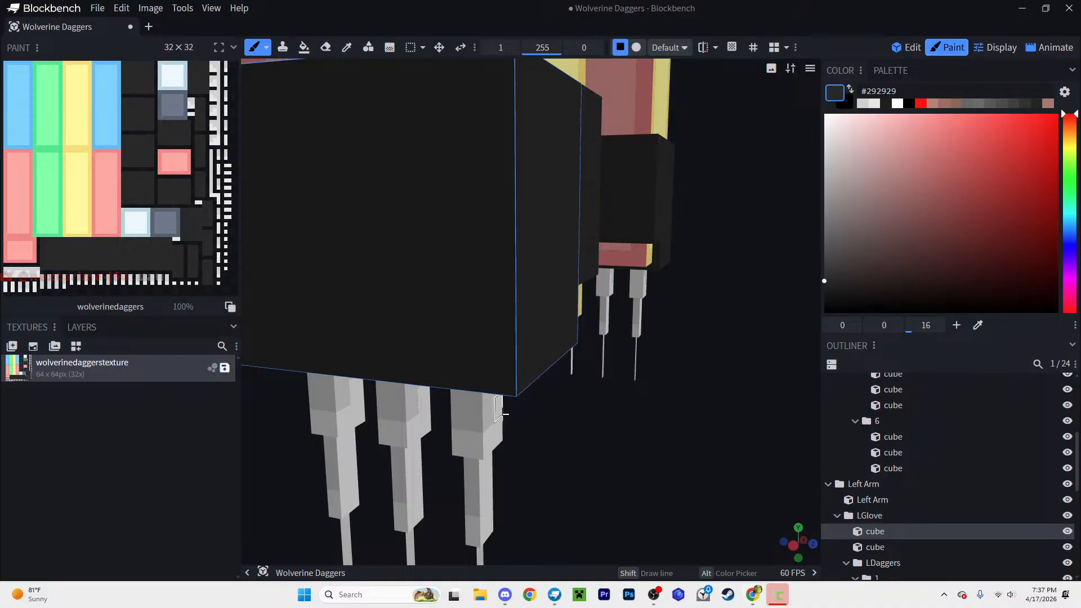
pyautogui.moveTo(489, 412); pyautogui.dragTo(458, 346, button='right')
pyautogui.moveTo(502, 369); pyautogui.dragTo(652, 440)
pyautogui.moveTo(859, 294); pyautogui.dragTo(828, 292)
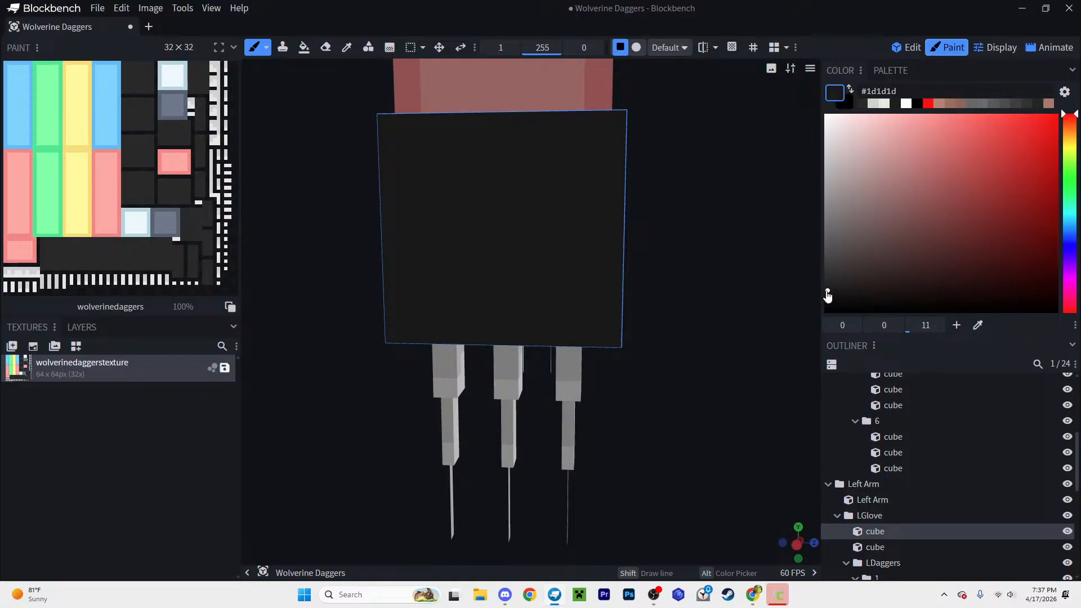
pyautogui.scroll(2, 570, 322)
pyautogui.moveTo(542, 339)
pyautogui.mouseDown()
pyautogui.moveTo(547, 307)
pyautogui.moveTo(532, 293)
pyautogui.moveTo(546, 253)
pyautogui.mouseUp()
pyautogui.hotkey('ctrl', 'z')
pyautogui.hotkey('ctrl', 'z')
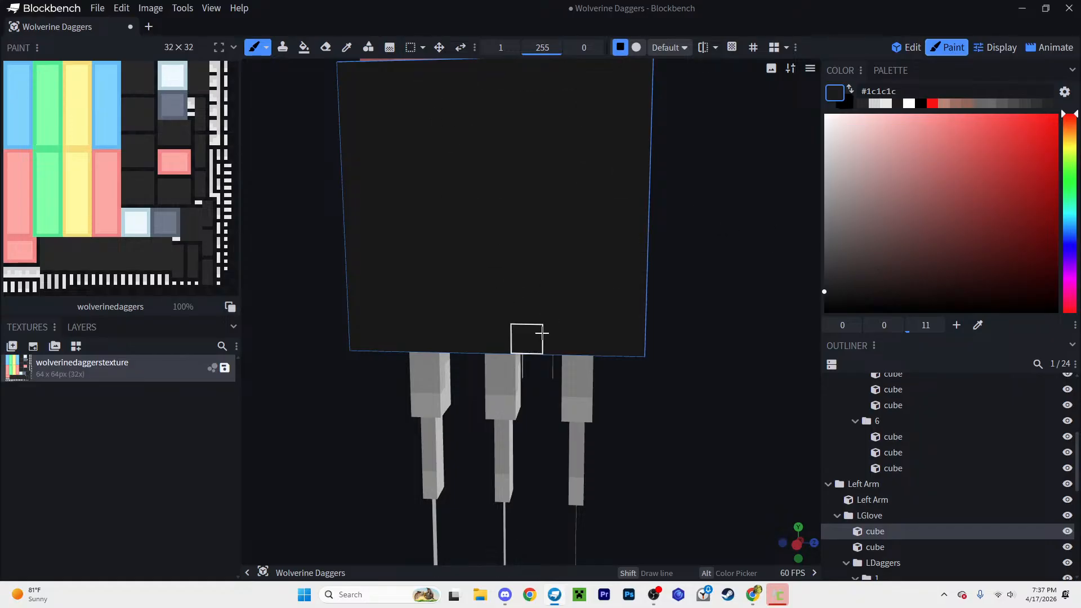
# Step: Paint L-shaped #1c1c1c patches in both upper corners of the LGlove's large outer face
pyautogui.scroll(-2, 507, 276)
pyautogui.scroll(2, 304, 159)
pyautogui.moveTo(320, 189); pyautogui.dragTo(322, 211, button='right')
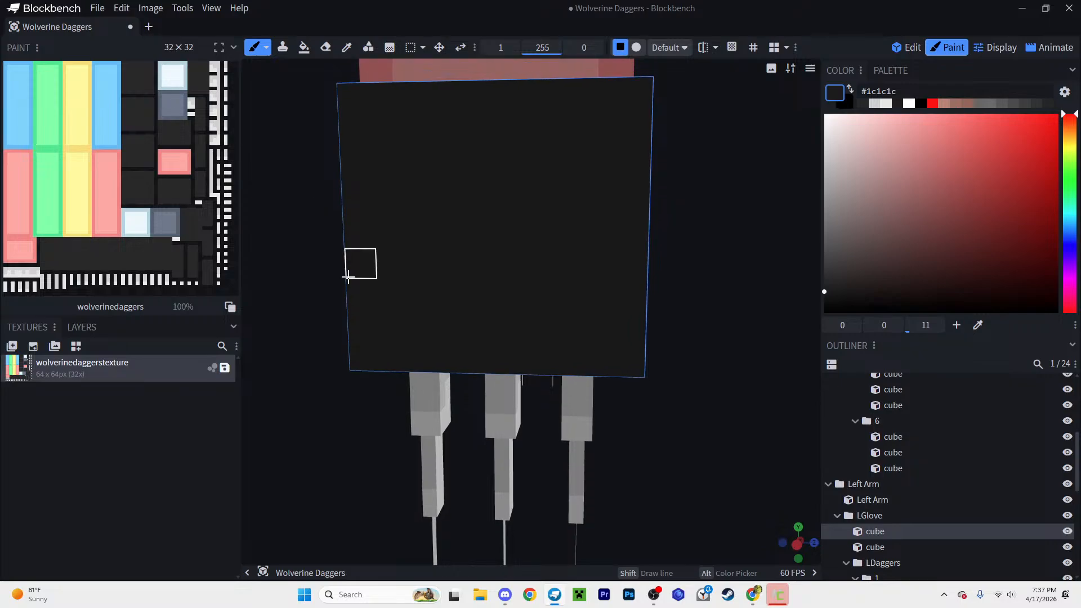
pyautogui.moveTo(357, 169)
pyautogui.mouseDown()
pyautogui.moveTo(355, 104)
pyautogui.moveTo(405, 103)
pyautogui.mouseUp()
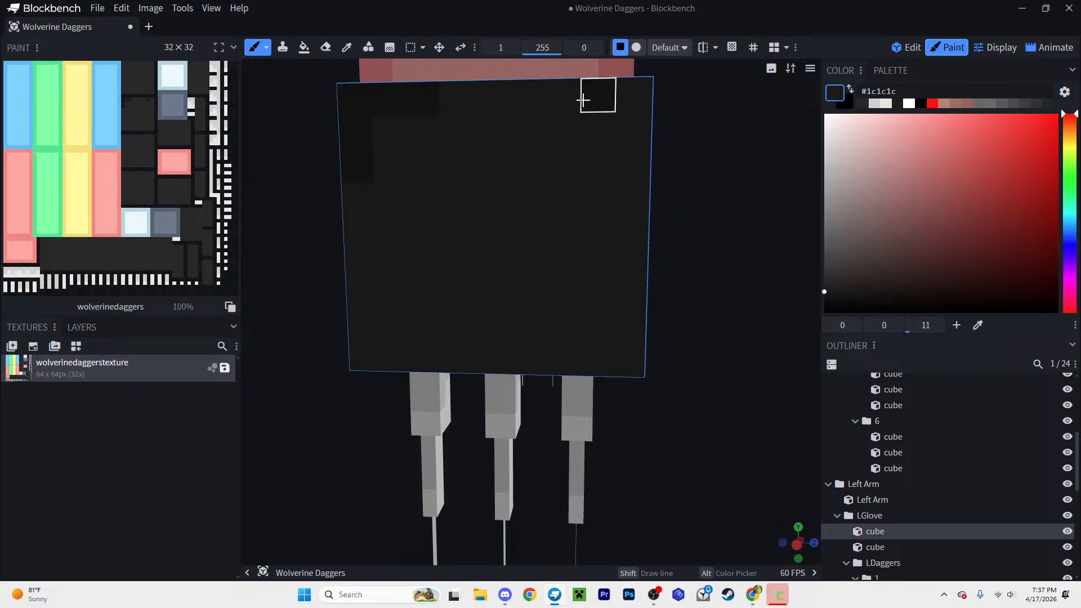
pyautogui.moveTo(604, 104); pyautogui.dragTo(633, 165)
# Step: Paint #1c1c1c corner patches along the upper edge of both LGlove cubes on the arm's yellow side
pyautogui.moveTo(675, 259); pyautogui.dragTo(685, 284)
pyautogui.moveTo(751, 291); pyautogui.dragTo(501, 295)
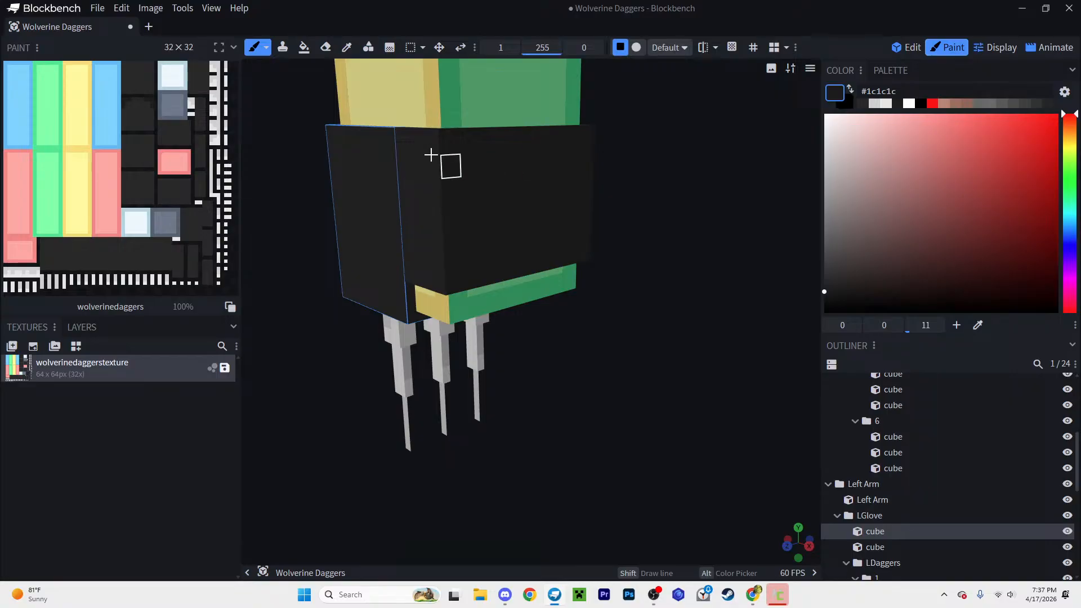
pyautogui.moveTo(512, 378); pyautogui.dragTo(572, 378)
pyautogui.moveTo(335, 137)
pyautogui.mouseDown()
pyautogui.moveTo(305, 140)
pyautogui.moveTo(282, 170)
pyautogui.moveTo(282, 197)
pyautogui.mouseUp()
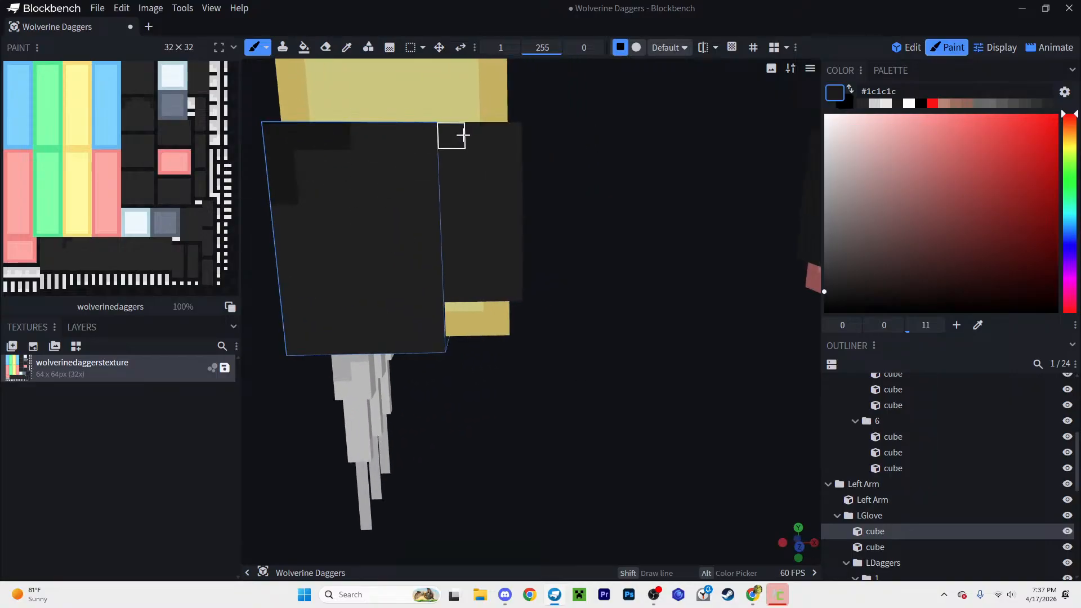
pyautogui.moveTo(457, 136)
pyautogui.mouseDown()
pyautogui.moveTo(495, 138)
pyautogui.moveTo(505, 187)
pyautogui.mouseUp()
# Step: Paint matching #1c1c1c corner patches along the upper edge of both RGlove cubes on the arm's yellow side
pyautogui.moveTo(568, 249)
pyautogui.mouseDown()
pyautogui.moveTo(579, 296)
pyautogui.moveTo(543, 278)
pyautogui.moveTo(507, 289)
pyautogui.moveTo(631, 233)
pyautogui.mouseUp()
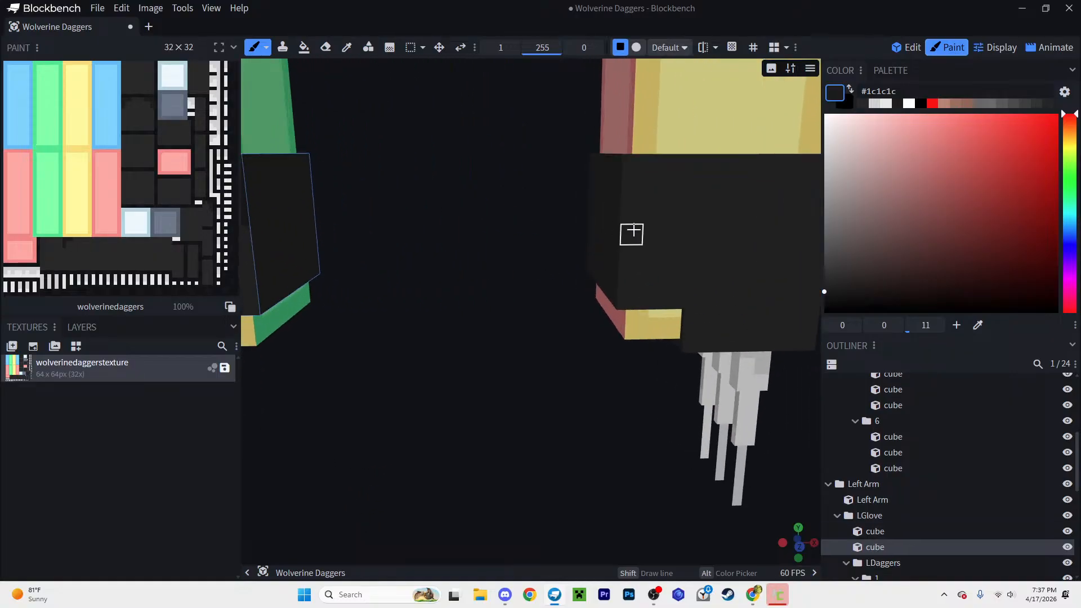
pyautogui.moveTo(681, 170)
pyautogui.mouseDown()
pyautogui.moveTo(661, 171)
pyautogui.moveTo(634, 210)
pyautogui.mouseUp()
pyautogui.moveTo(481, 332); pyautogui.dragTo(316, 310, button='right')
pyautogui.moveTo(616, 142)
pyautogui.mouseDown()
pyautogui.moveTo(632, 137)
pyautogui.moveTo(651, 181)
pyautogui.mouseUp()
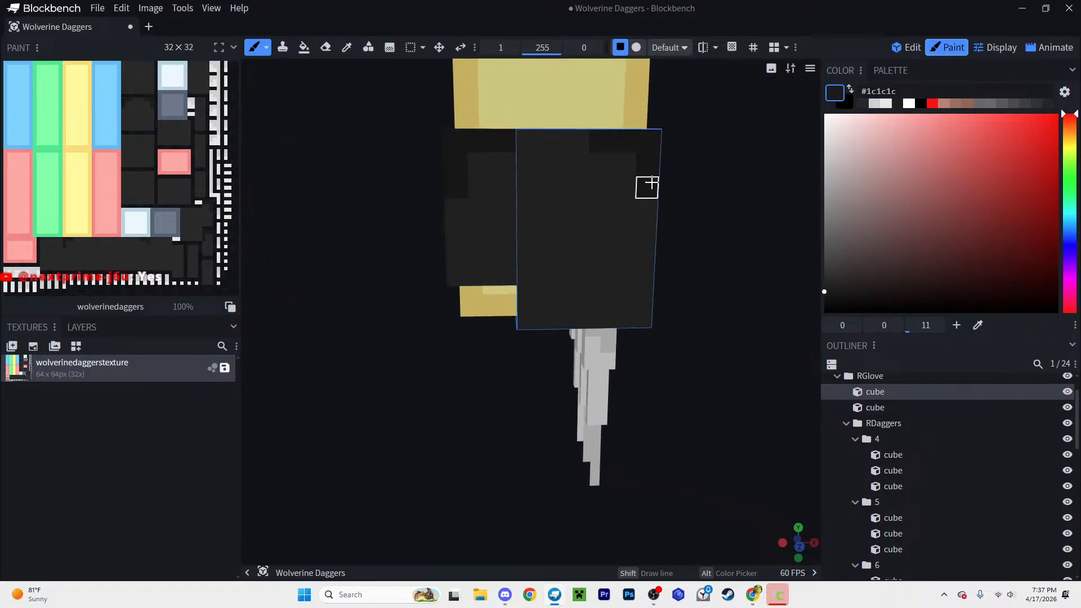
# Step: Paint L-shaped #1c1c1c patches in both upper corners of the RGlove's large face on the arm's green side
pyautogui.moveTo(724, 260); pyautogui.dragTo(680, 259)
pyautogui.scroll(3, 506, 180)
pyautogui.moveTo(690, 195); pyautogui.dragTo(479, 242)
pyautogui.moveTo(467, 172)
pyautogui.mouseDown()
pyautogui.moveTo(430, 179)
pyautogui.moveTo(414, 227)
pyautogui.mouseUp()
pyautogui.moveTo(614, 262); pyautogui.dragTo(512, 270, button='right')
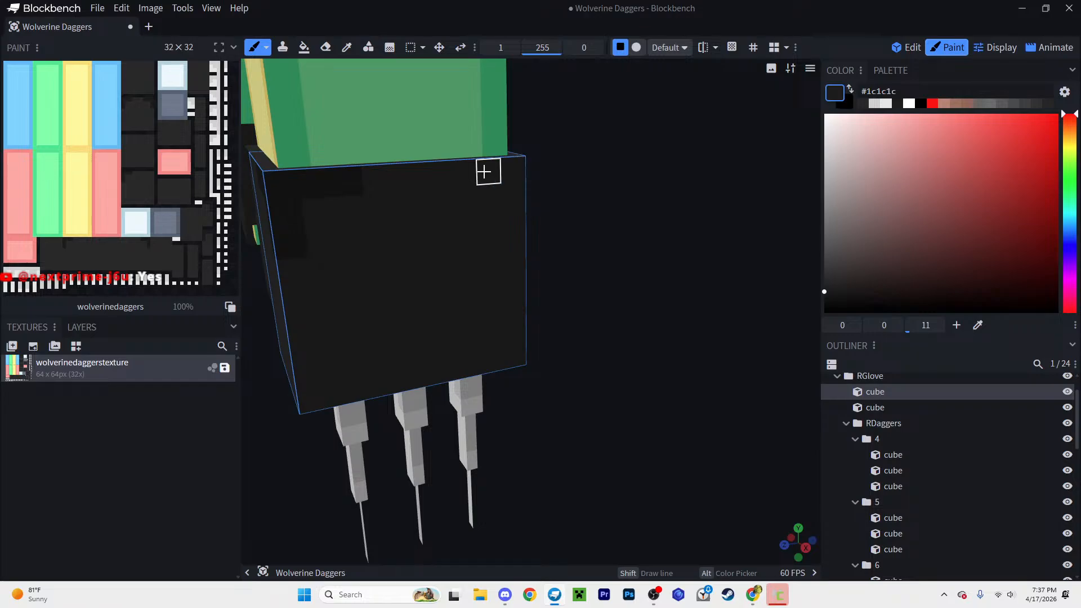
pyautogui.moveTo(514, 221)
pyautogui.mouseDown()
pyautogui.moveTo(497, 220)
pyautogui.moveTo(563, 244)
pyautogui.moveTo(391, 212)
pyautogui.moveTo(392, 250)
pyautogui.mouseUp()
# Step: Paint L-shaped #1c1c1c patches in both upper corners of the second RGlove cube's large face on the arm's red side
pyautogui.moveTo(701, 340)
pyautogui.mouseDown()
pyautogui.moveTo(641, 331)
pyautogui.moveTo(605, 289)
pyautogui.moveTo(598, 309)
pyautogui.moveTo(581, 229)
pyautogui.mouseUp()
pyautogui.click(586, 229)
pyautogui.moveTo(656, 297)
pyautogui.mouseDown()
pyautogui.moveTo(675, 323)
pyautogui.moveTo(606, 332)
pyautogui.moveTo(630, 257)
pyautogui.moveTo(470, 282)
pyautogui.moveTo(323, 328)
pyautogui.moveTo(654, 313)
pyautogui.mouseUp()
pyautogui.scroll(2, 654, 313)
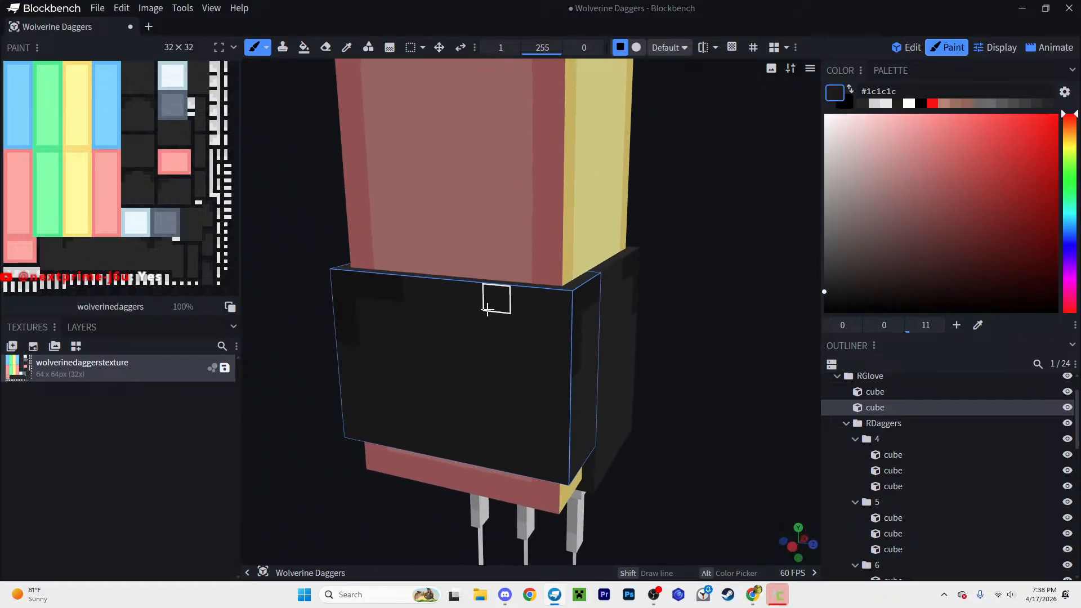
pyautogui.scroll(-8, 666, 326)
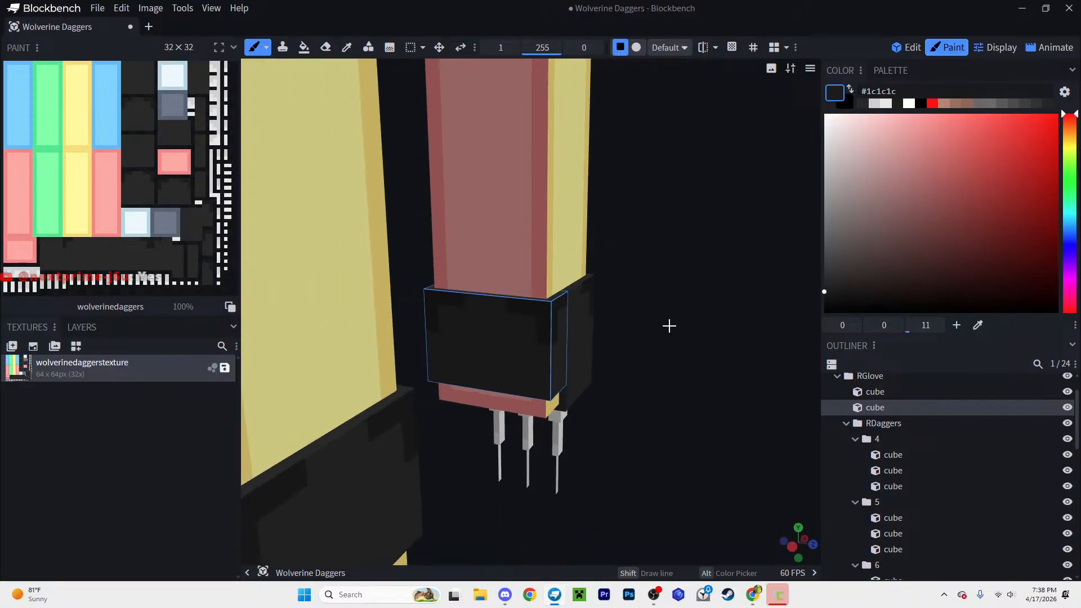
pyautogui.moveTo(666, 326); pyautogui.dragTo(627, 321)
pyautogui.moveTo(627, 320); pyautogui.dragTo(676, 287, button='right')
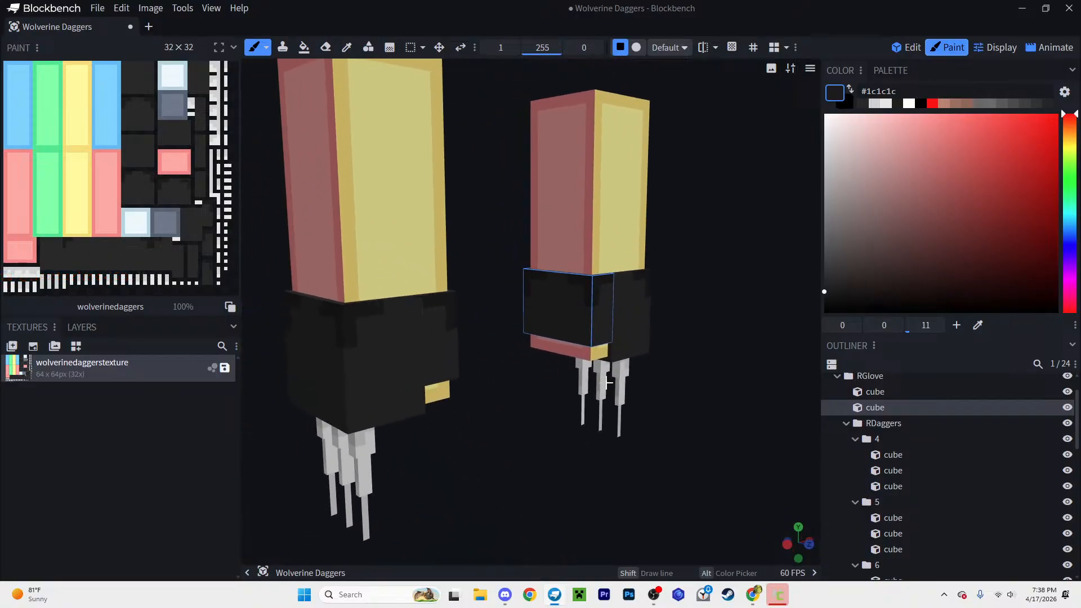
pyautogui.scroll(5, 609, 383)
pyautogui.moveTo(679, 372); pyautogui.dragTo(817, 284)
pyautogui.click(446, 175)
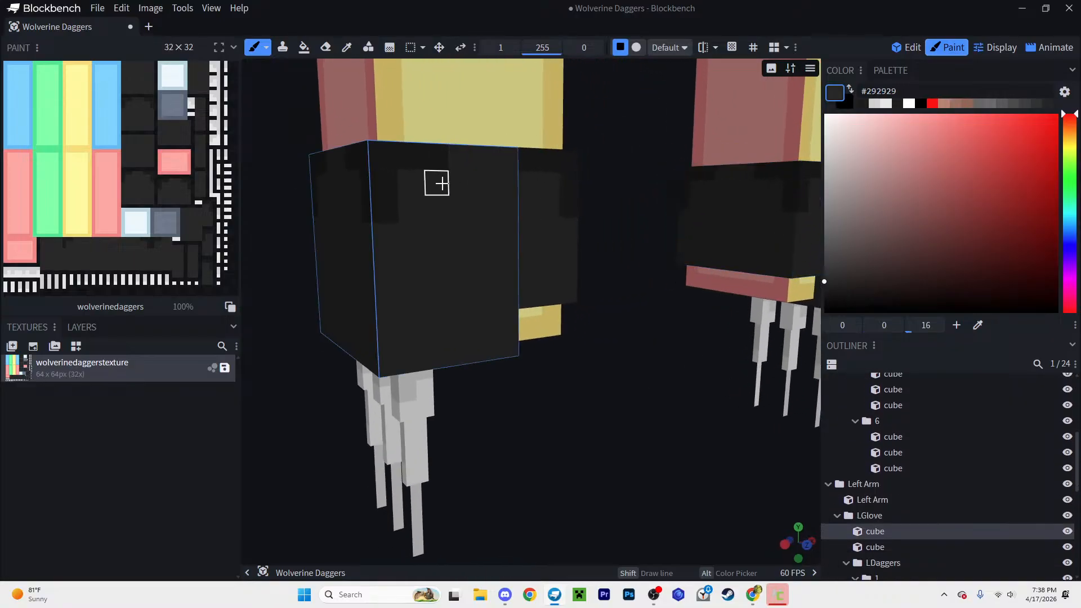
pyautogui.scroll(3, 565, 364)
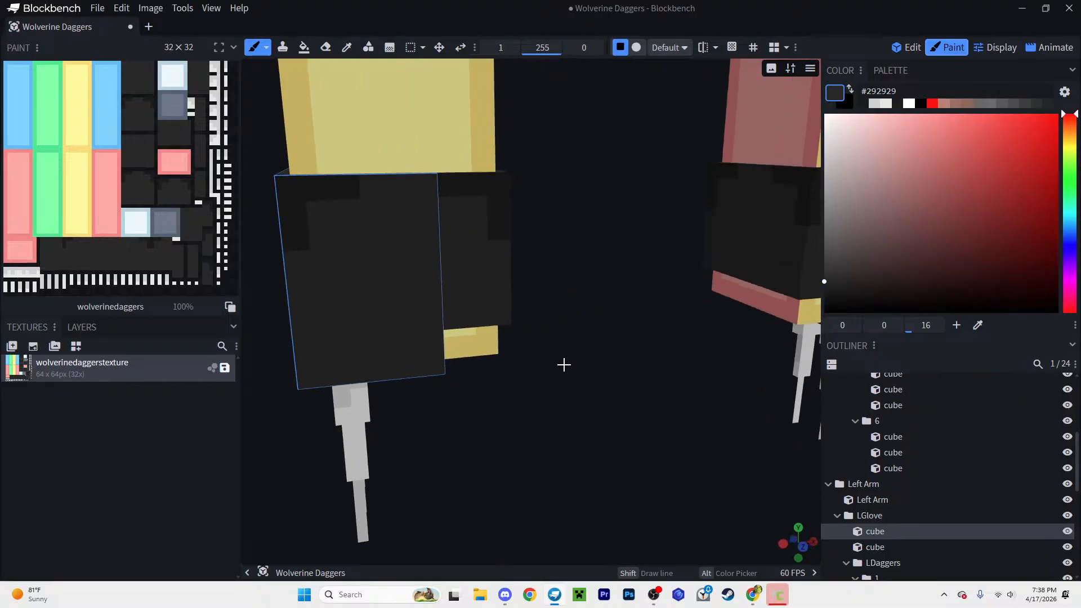
pyautogui.click(830, 293)
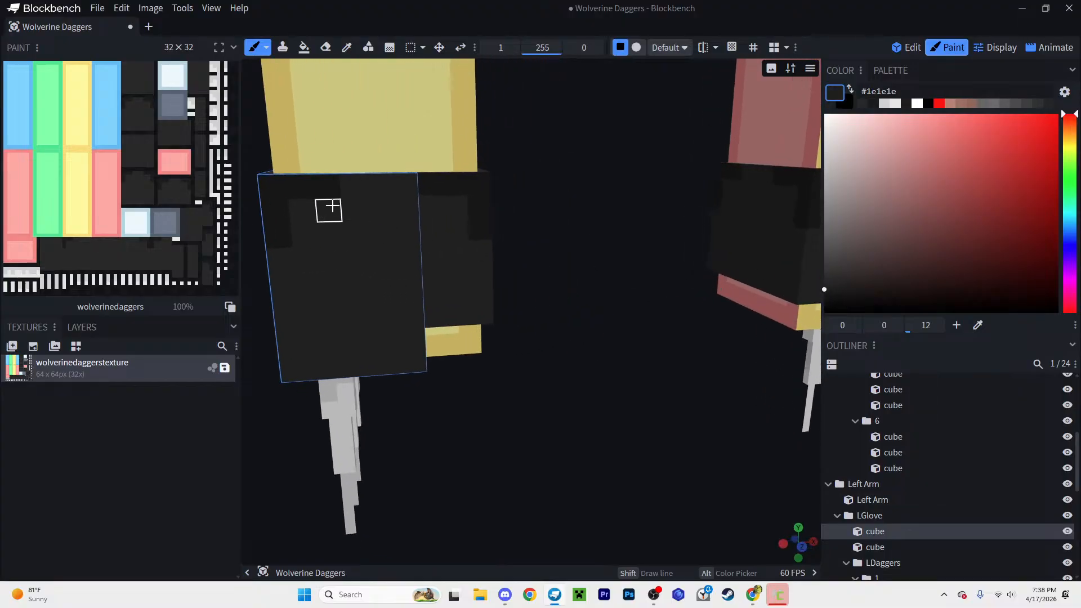
pyautogui.moveTo(347, 192)
pyautogui.mouseDown()
pyautogui.moveTo(350, 211)
pyautogui.moveTo(310, 217)
pyautogui.mouseUp()
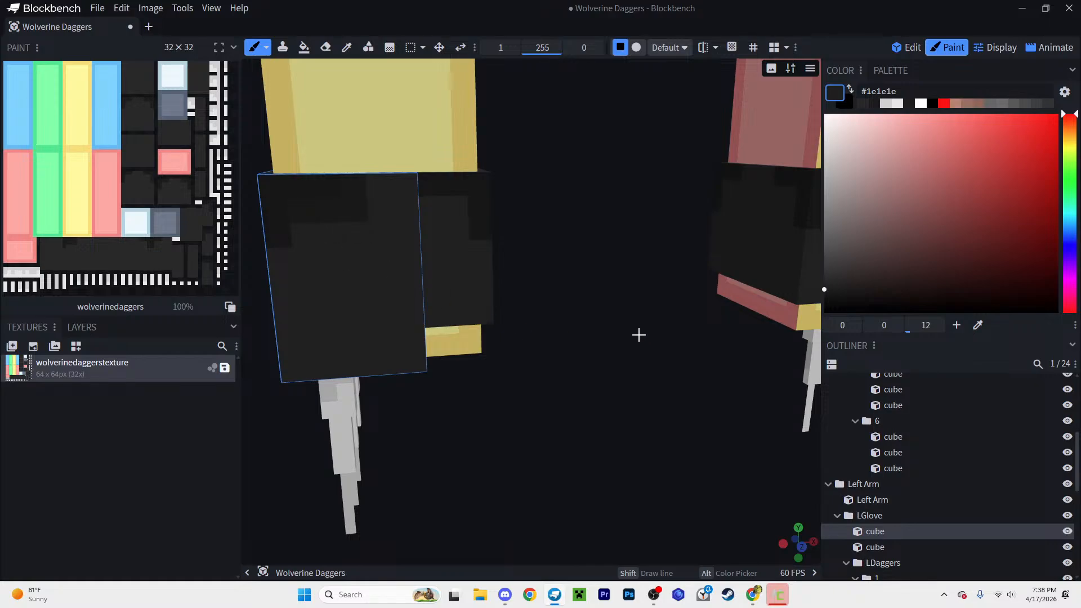
pyautogui.scroll(3, 704, 351)
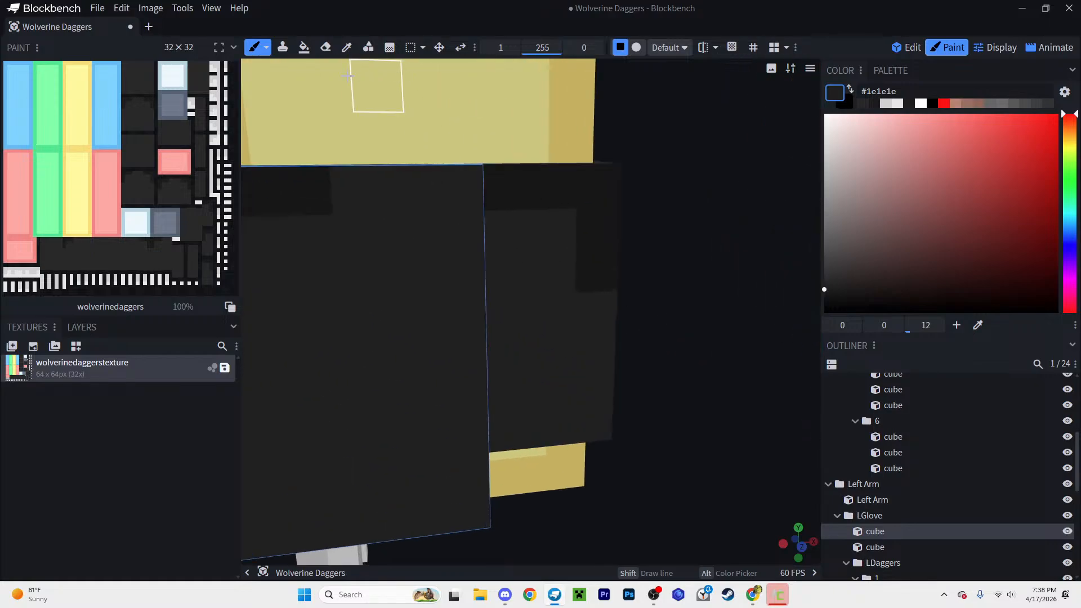
# Step: Sample the LGlove base colour, return to the Paint Brush and darken the paint colour slightly to #262626
pyautogui.click(326, 49)
pyautogui.click(347, 48)
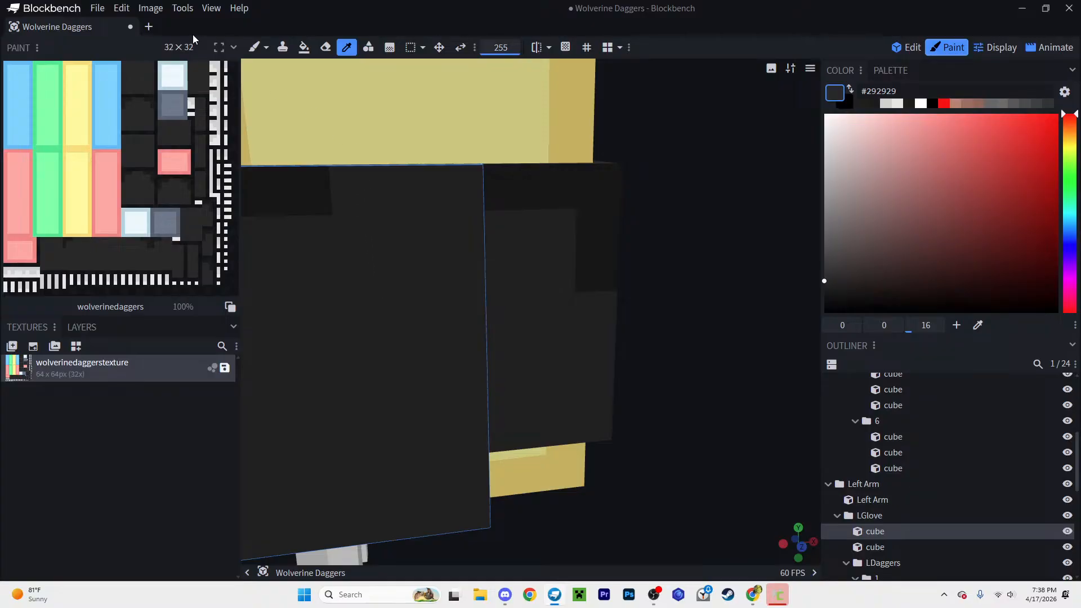
pyautogui.click(254, 48)
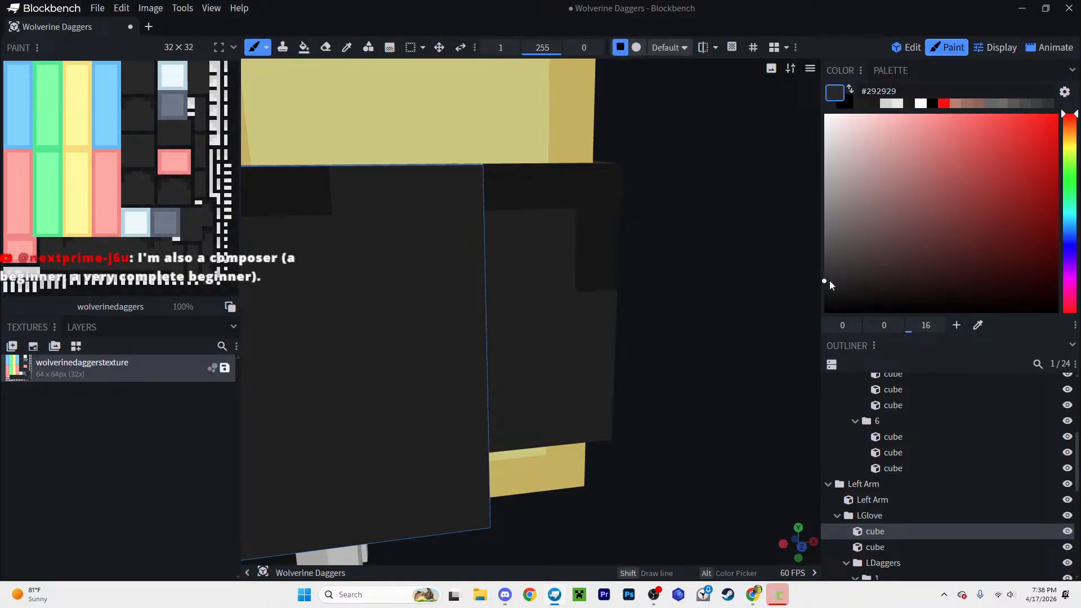
pyautogui.click(825, 284)
# Step: Paint #262626 transition bands inside the dark corner patches of both LGlove cubes on the arm's yellow side
pyautogui.moveTo(393, 229); pyautogui.dragTo(477, 220, button='right')
pyautogui.moveTo(510, 185)
pyautogui.mouseDown()
pyautogui.moveTo(499, 217)
pyautogui.moveTo(417, 230)
pyautogui.moveTo(413, 271)
pyautogui.mouseUp()
pyautogui.moveTo(388, 311); pyautogui.dragTo(358, 312)
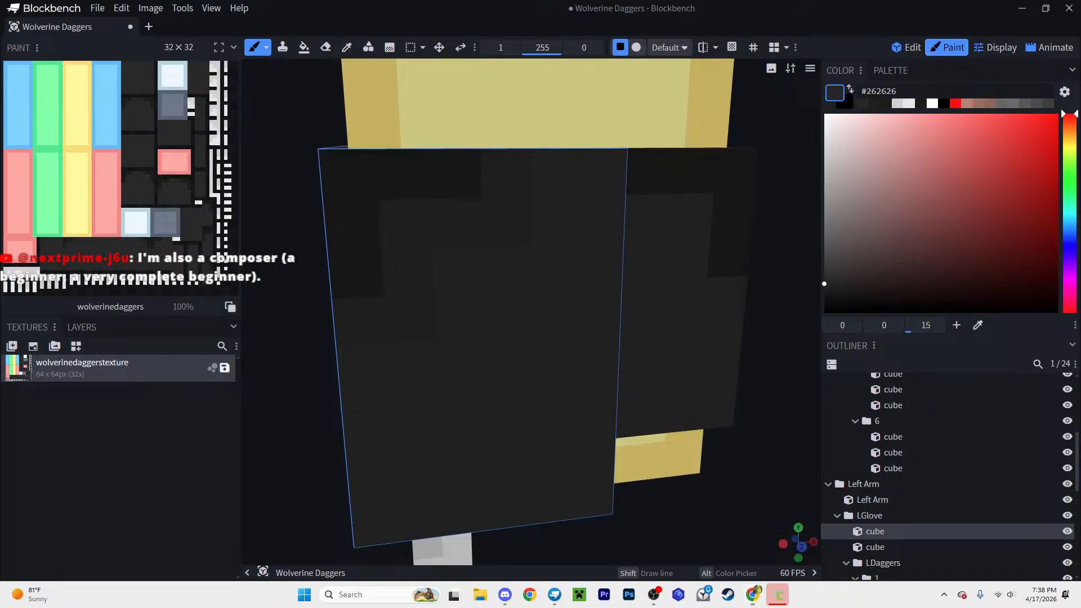
pyautogui.moveTo(442, 263)
pyautogui.mouseDown(button='right')
pyautogui.moveTo(394, 236)
pyautogui.moveTo(411, 217)
pyautogui.mouseUp(button='right')
pyautogui.moveTo(493, 133); pyautogui.dragTo(499, 157)
pyautogui.scroll(-5, 634, 248)
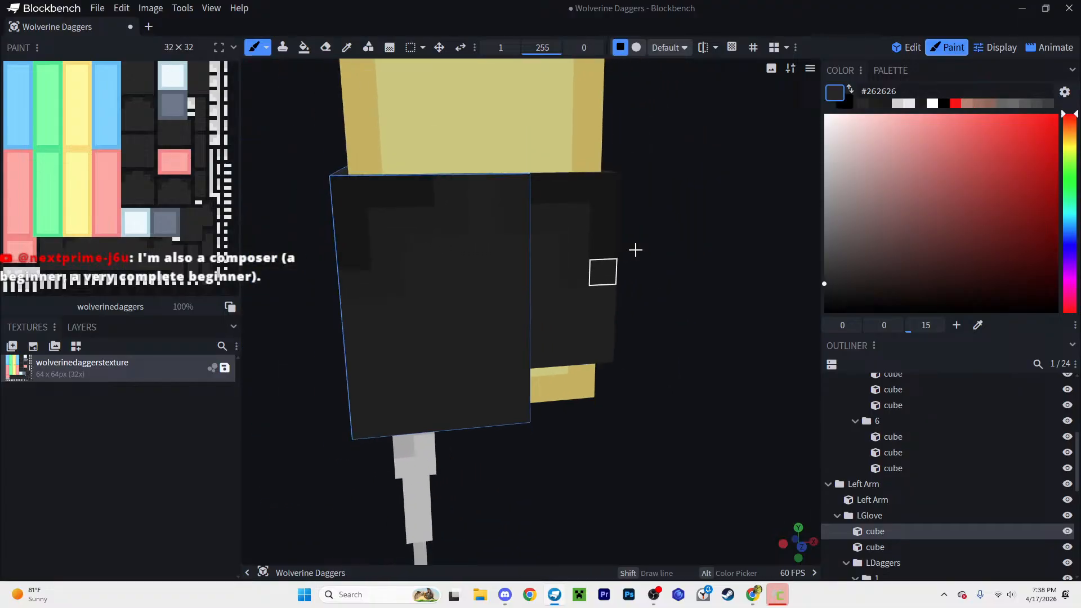
pyautogui.moveTo(647, 347); pyautogui.dragTo(563, 276)
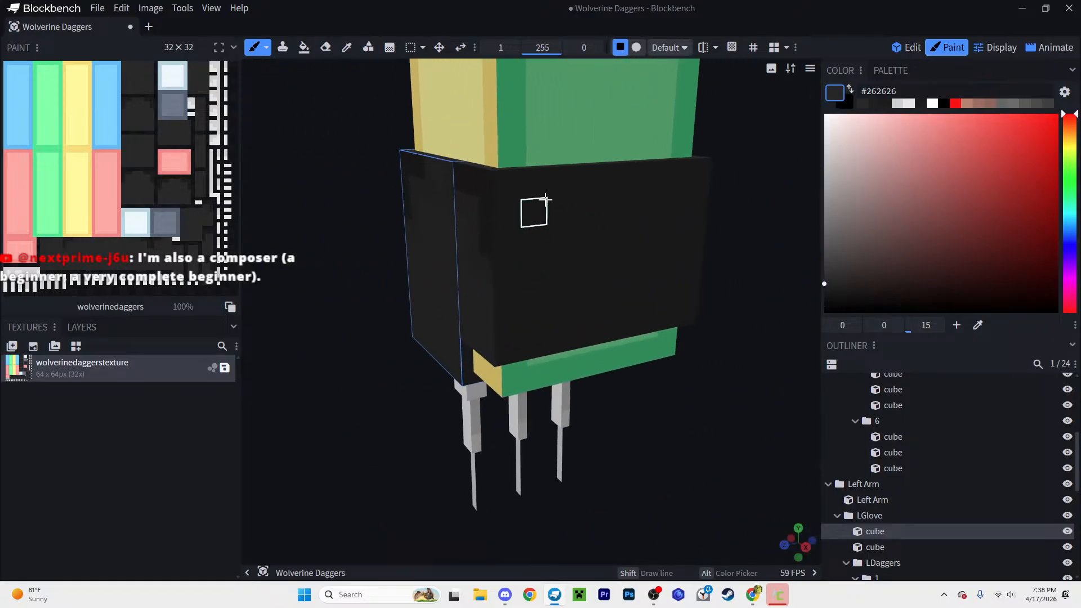
pyautogui.moveTo(580, 394)
pyautogui.mouseDown()
pyautogui.moveTo(574, 424)
pyautogui.moveTo(662, 423)
pyautogui.moveTo(556, 307)
pyautogui.mouseUp()
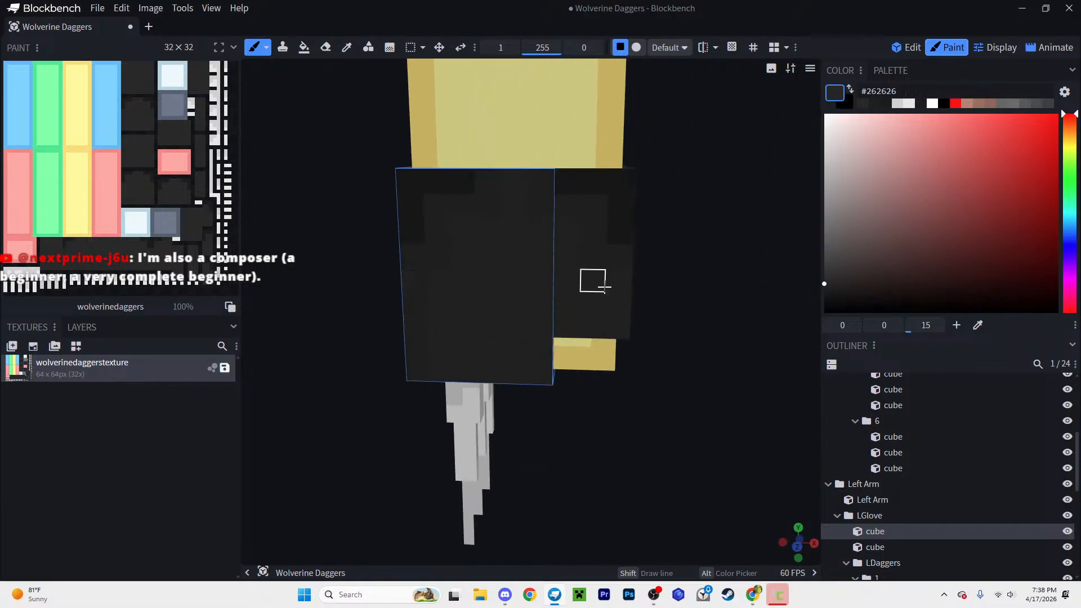
pyautogui.click(615, 325)
# Step: Paint matching #262626 transition bands inside the corner patches of both RGlove cubes on the arm's yellow side
pyautogui.moveTo(639, 362); pyautogui.dragTo(378, 311)
pyautogui.click(608, 193)
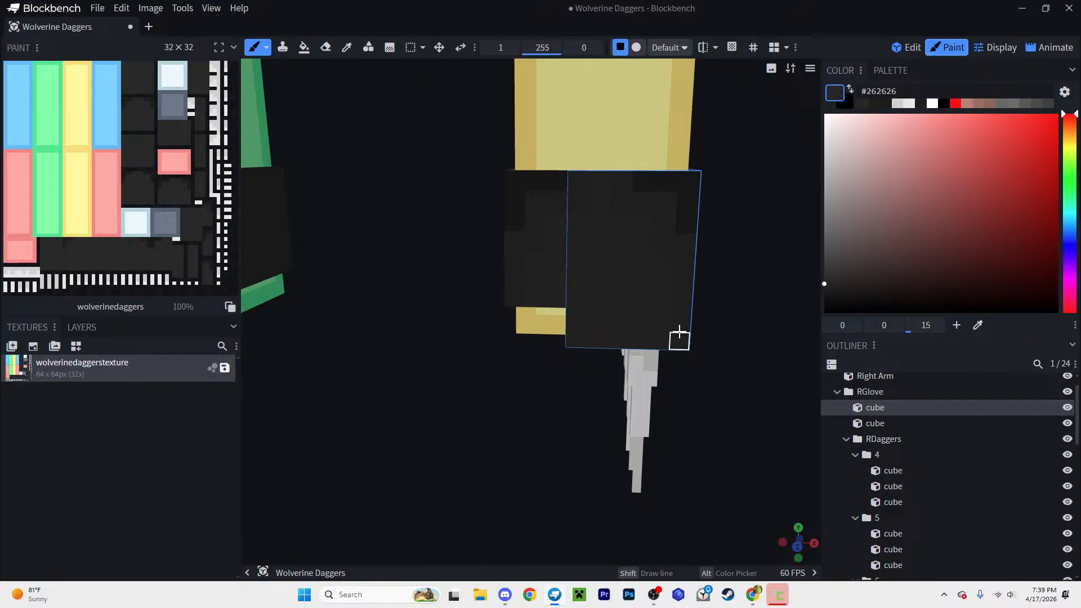
pyautogui.scroll(-3, 697, 304)
# Step: Paint #262626 transition bands inside the corner patches of the RGlove's large face on the arm's green side
pyautogui.moveTo(697, 304); pyautogui.dragTo(522, 276)
pyautogui.scroll(4, 521, 256)
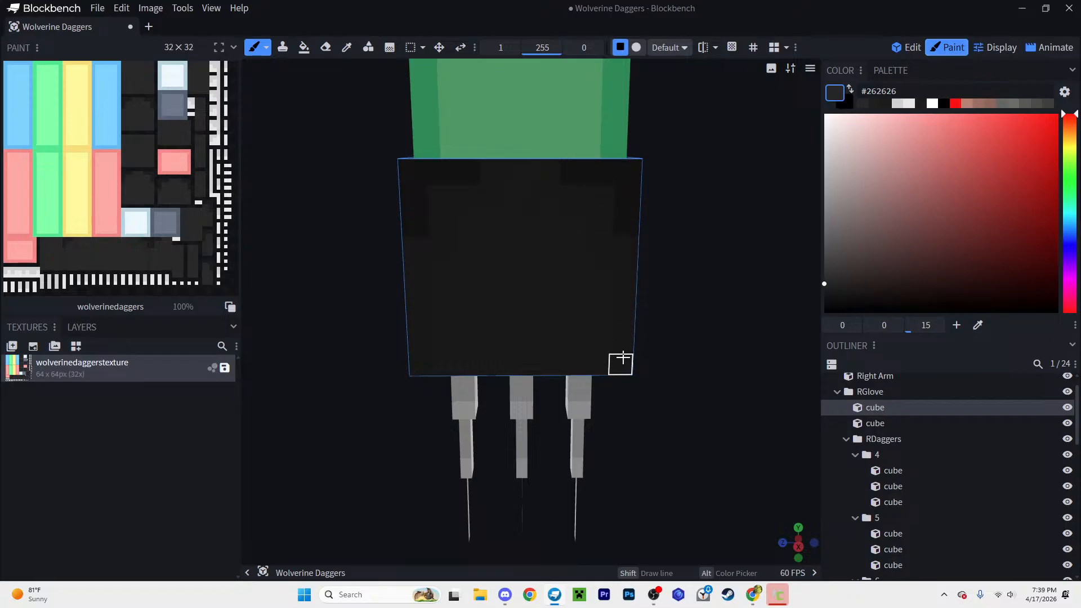
pyautogui.moveTo(525, 179); pyautogui.dragTo(683, 212, button='middle')
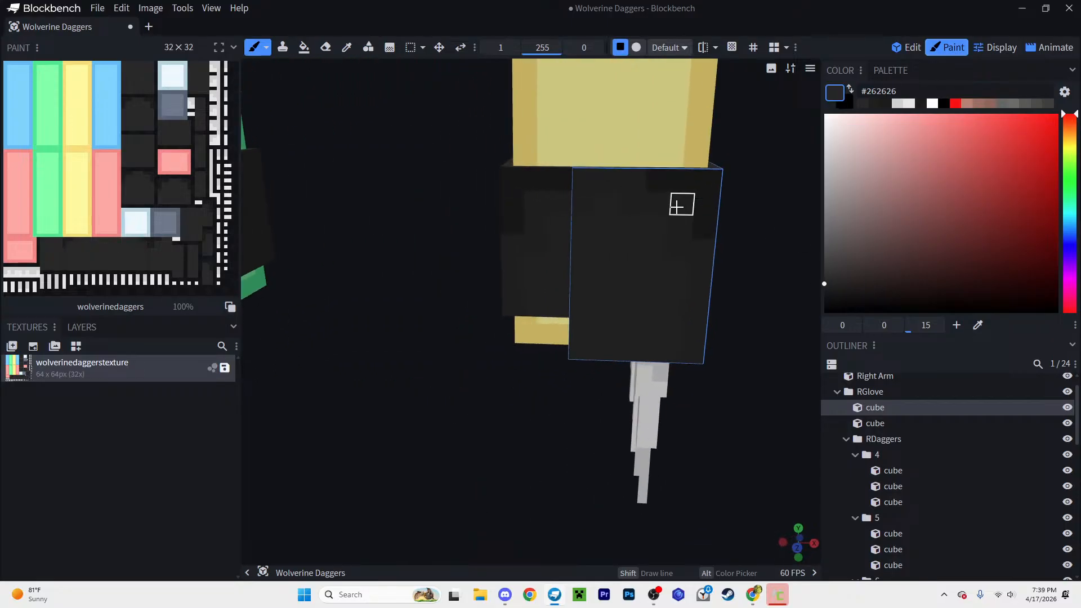
# Step: Paint #262626 transition bands inside the corner patches of the second RGlove cube's large face on the arm's red side
pyautogui.moveTo(487, 284); pyautogui.dragTo(472, 259, button='middle')
pyautogui.scroll(6, 475, 221)
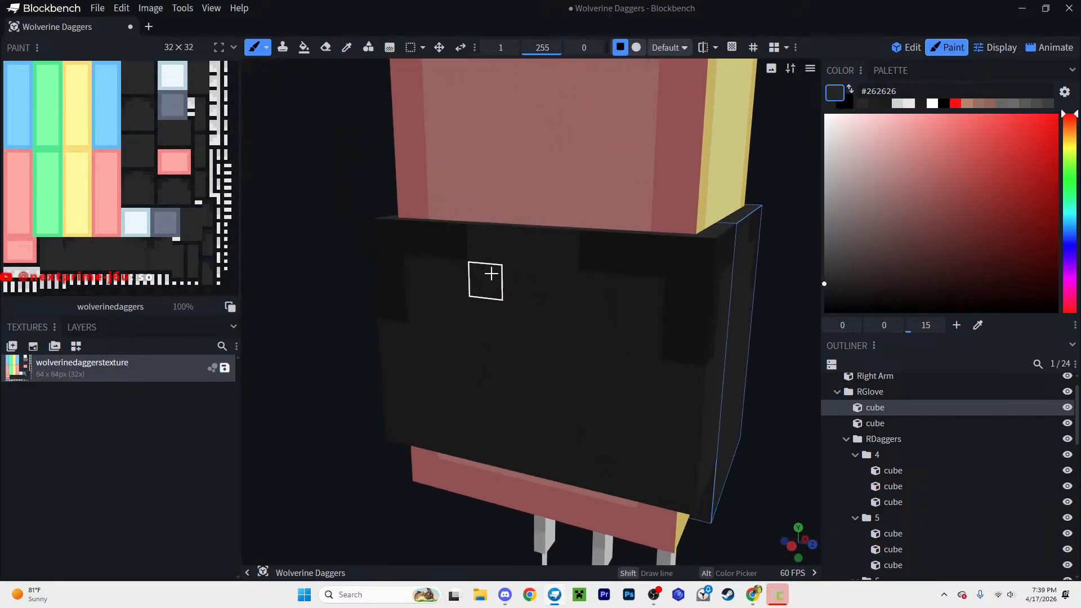
pyautogui.click(482, 261)
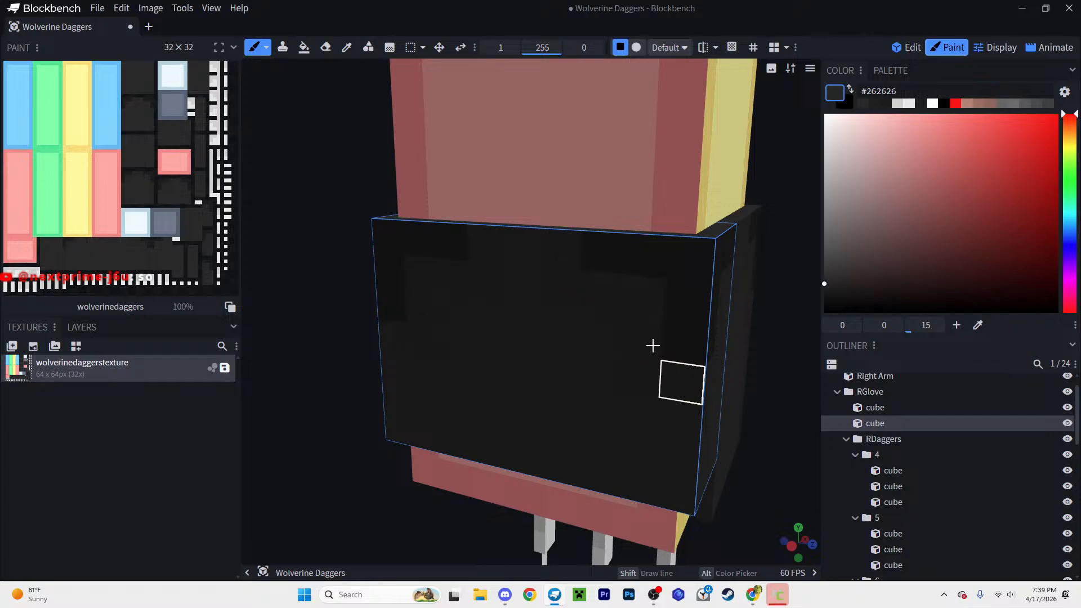
pyautogui.scroll(-8, 441, 341)
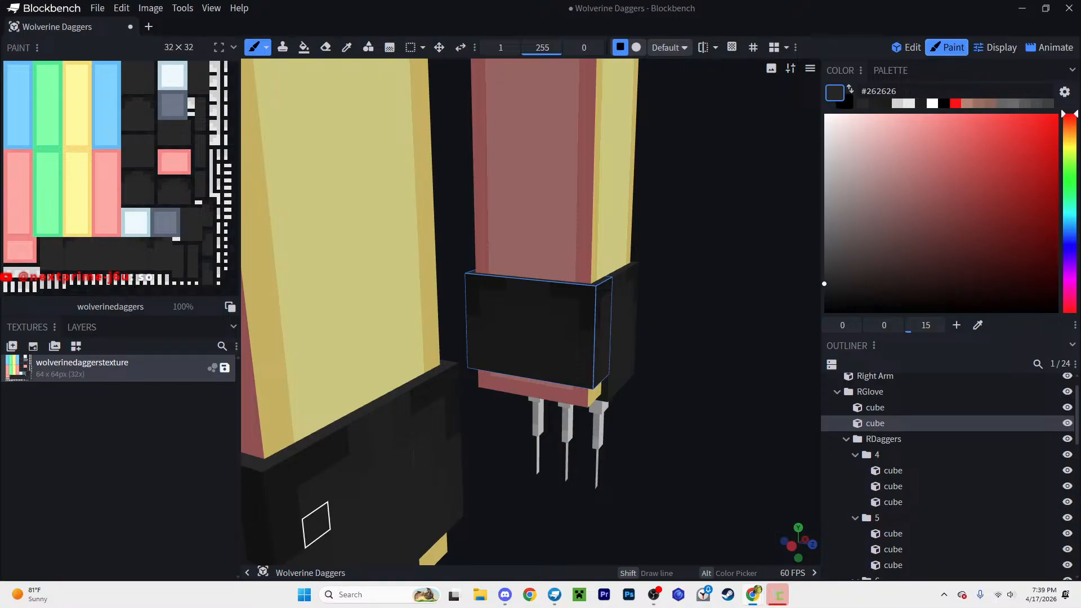
# Step: Paint #262626 transition bands inside both corner patches of the LGlove's large face on the arm's red side
pyautogui.moveTo(485, 378); pyautogui.dragTo(501, 330, button='right')
pyautogui.moveTo(608, 494); pyautogui.dragTo(698, 496)
pyautogui.moveTo(665, 437); pyautogui.dragTo(569, 407, button='right')
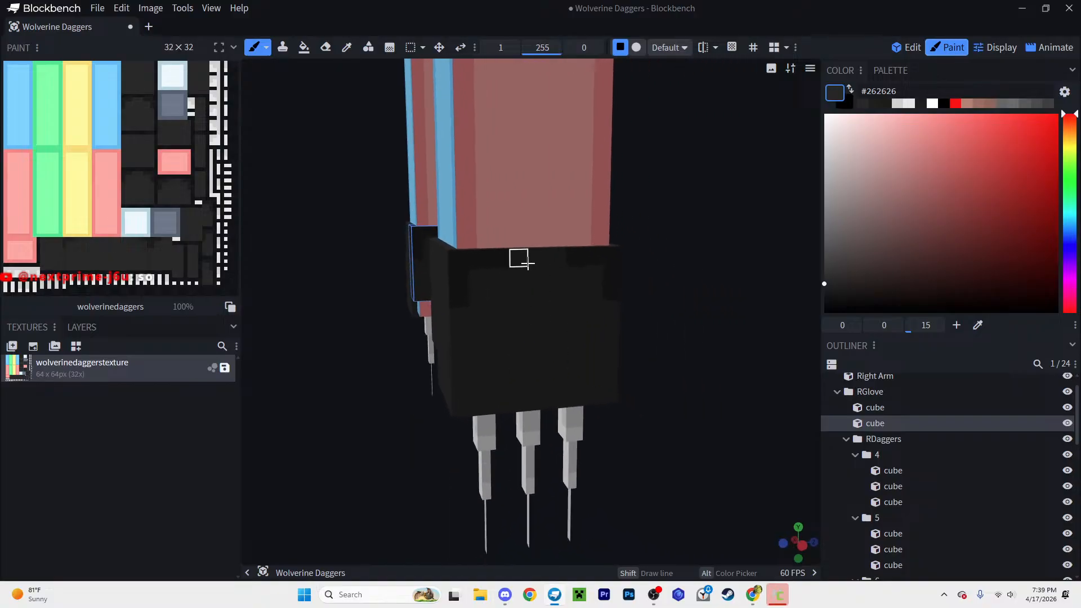
pyautogui.click(527, 263)
pyautogui.scroll(4, 598, 336)
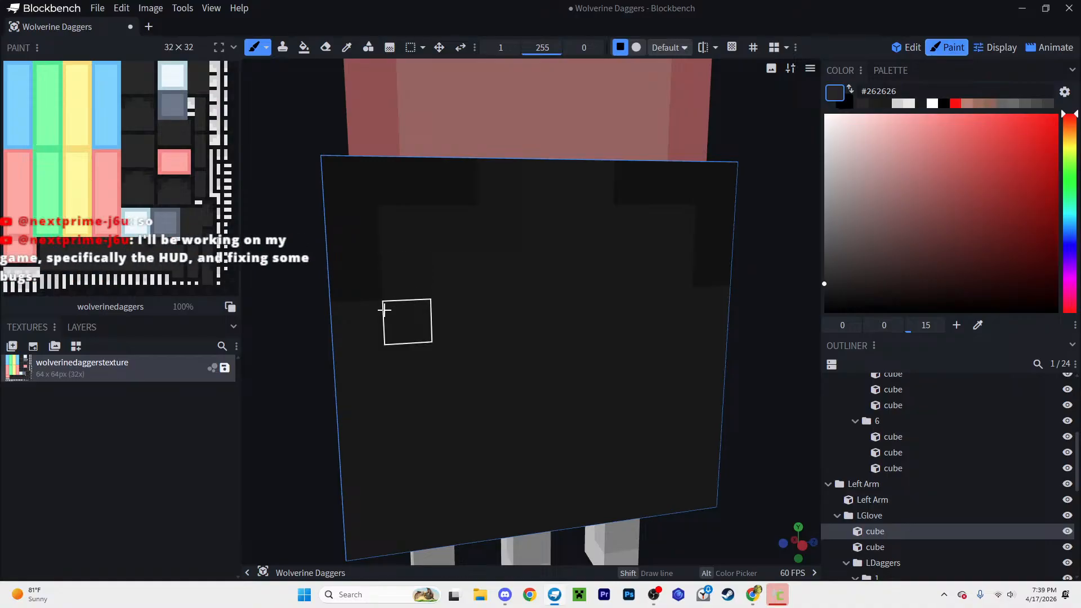
pyautogui.scroll(-2, 500, 309)
pyautogui.moveTo(522, 317); pyautogui.dragTo(476, 298, button='right')
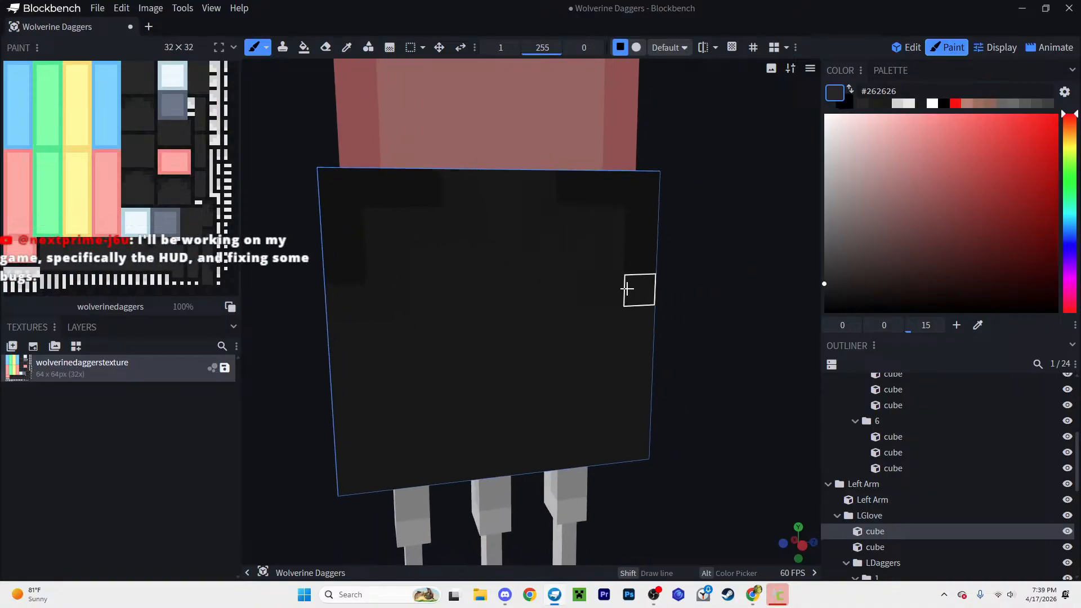
# Step: Sample the #1c1c1c corner colour from the LGlove's red-side face and return to the Paint Brush
pyautogui.scroll(-2, 447, 330)
pyautogui.scroll(-4, 447, 330)
pyautogui.moveTo(405, 349); pyautogui.dragTo(490, 352)
pyautogui.scroll(5, 512, 309)
pyautogui.moveTo(568, 293); pyautogui.dragTo(459, 282, button='right')
pyautogui.scroll(-3, 482, 261)
pyautogui.moveTo(426, 247); pyautogui.dragTo(404, 245)
pyautogui.click(347, 47)
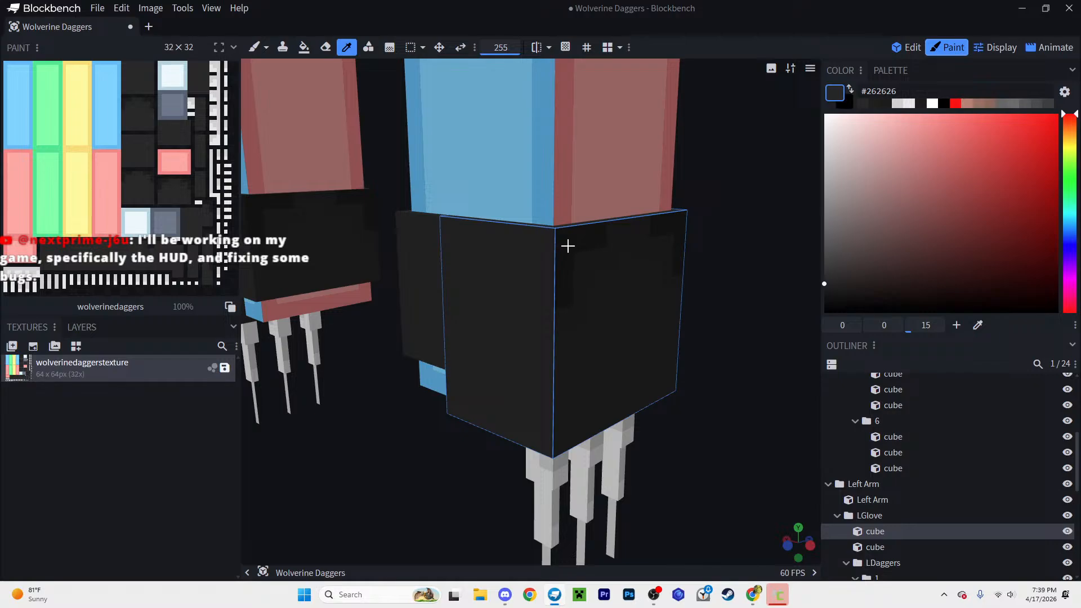
pyautogui.click(254, 47)
# Step: Paint #1c1c1c corner patches along the upper edge of both LGlove cubes on the arm's blue side
pyautogui.scroll(1, 497, 264)
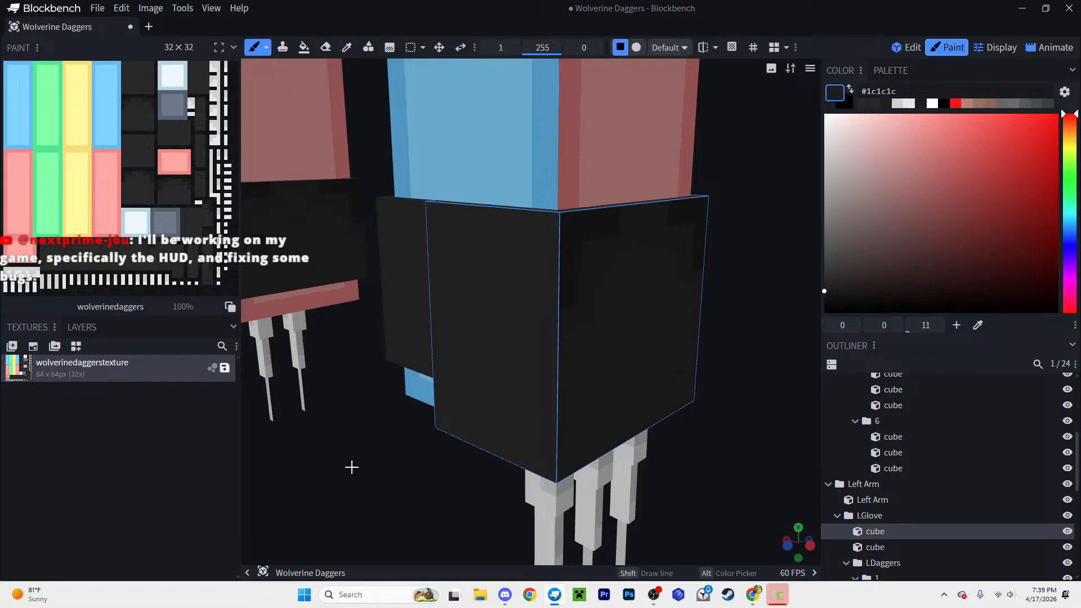
pyautogui.moveTo(411, 444); pyautogui.dragTo(424, 439)
pyautogui.moveTo(425, 439); pyautogui.dragTo(366, 439, button='right')
pyautogui.moveTo(453, 223)
pyautogui.mouseDown()
pyautogui.moveTo(497, 224)
pyautogui.moveTo(507, 274)
pyautogui.mouseUp()
pyautogui.moveTo(345, 297); pyautogui.dragTo(509, 261)
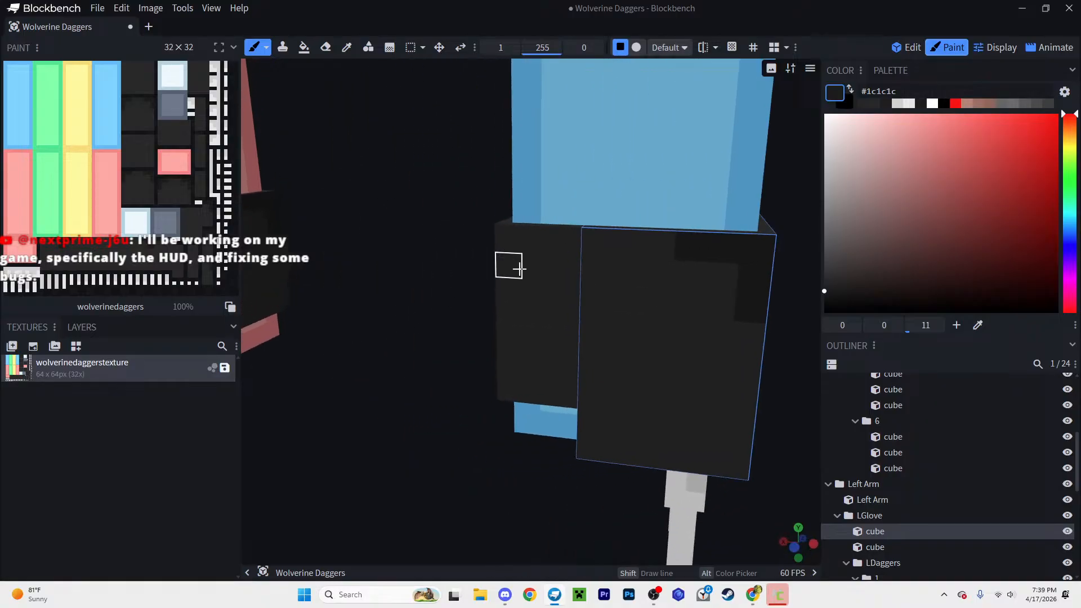
pyautogui.click(510, 235)
# Step: Paint L-shaped #1c1c1c patches in both upper corners of the second LGlove cube's large face on the arm's green side
pyautogui.moveTo(428, 321)
pyautogui.mouseDown()
pyautogui.moveTo(466, 343)
pyautogui.moveTo(454, 282)
pyautogui.moveTo(473, 318)
pyautogui.moveTo(545, 367)
pyautogui.moveTo(575, 304)
pyautogui.mouseUp()
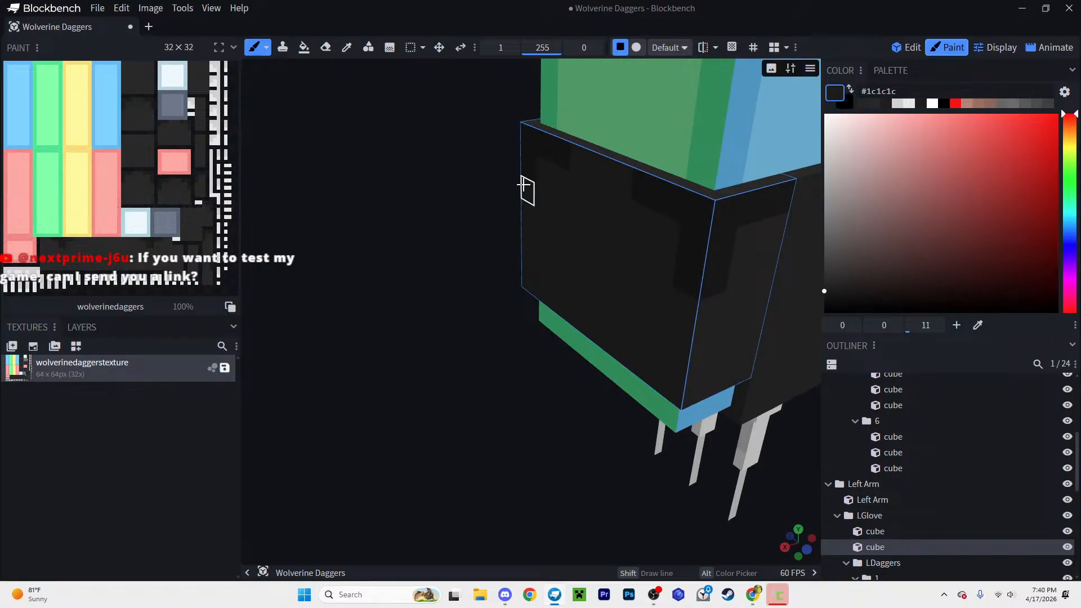
pyautogui.moveTo(528, 180); pyautogui.dragTo(441, 288, button='middle')
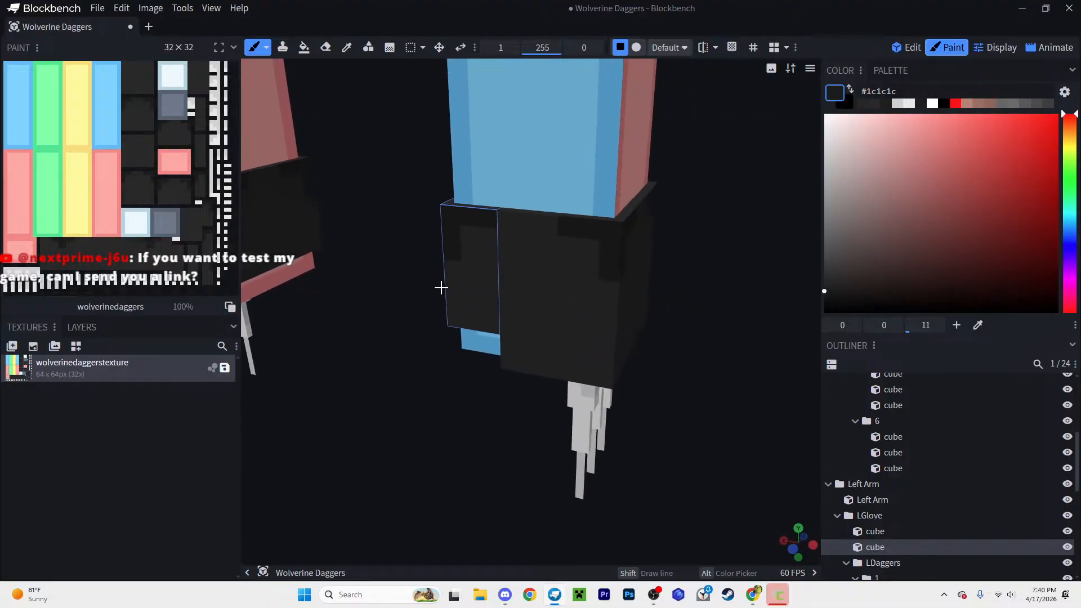
pyautogui.click(604, 318)
# Step: Sample the #262626 transition colour from the LGlove's red-side face and return to the Paint Brush
pyautogui.moveTo(688, 365)
pyautogui.mouseDown(button='middle')
pyautogui.moveTo(600, 345)
pyautogui.moveTo(673, 353)
pyautogui.mouseUp(button='middle')
pyautogui.click(346, 47)
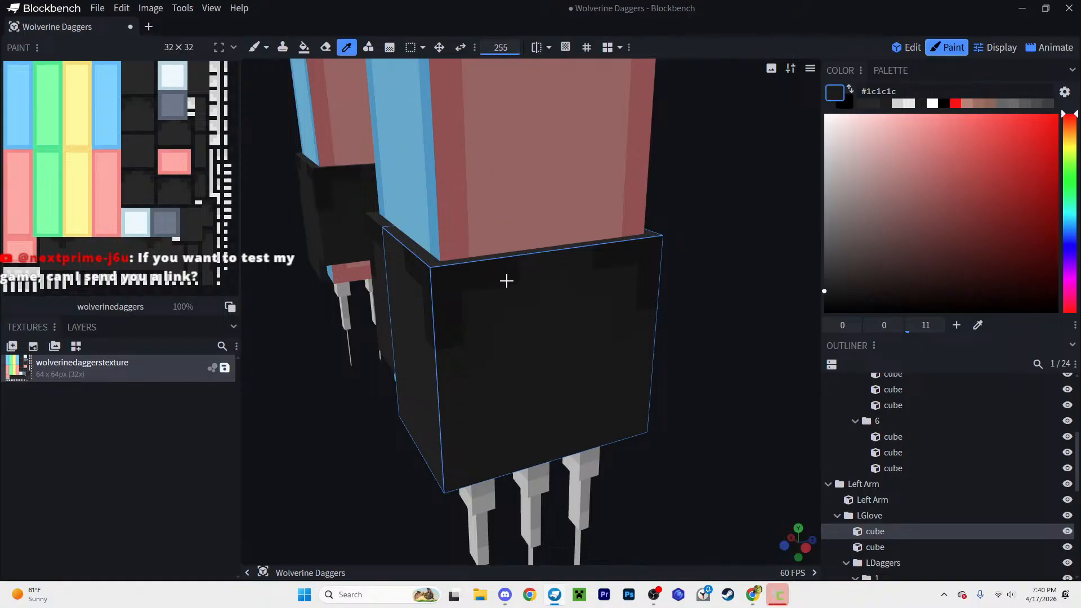
pyautogui.moveTo(337, 429); pyautogui.dragTo(397, 434)
pyautogui.click(255, 47)
# Step: Paint #262626 transition bands inside the corner patches of both LGlove cubes on the arm's blue side
pyautogui.moveTo(405, 191)
pyautogui.mouseDown()
pyautogui.moveTo(470, 213)
pyautogui.moveTo(524, 214)
pyautogui.mouseUp()
pyautogui.moveTo(535, 214); pyautogui.dragTo(349, 215, button='right')
pyautogui.scroll(3, 494, 207)
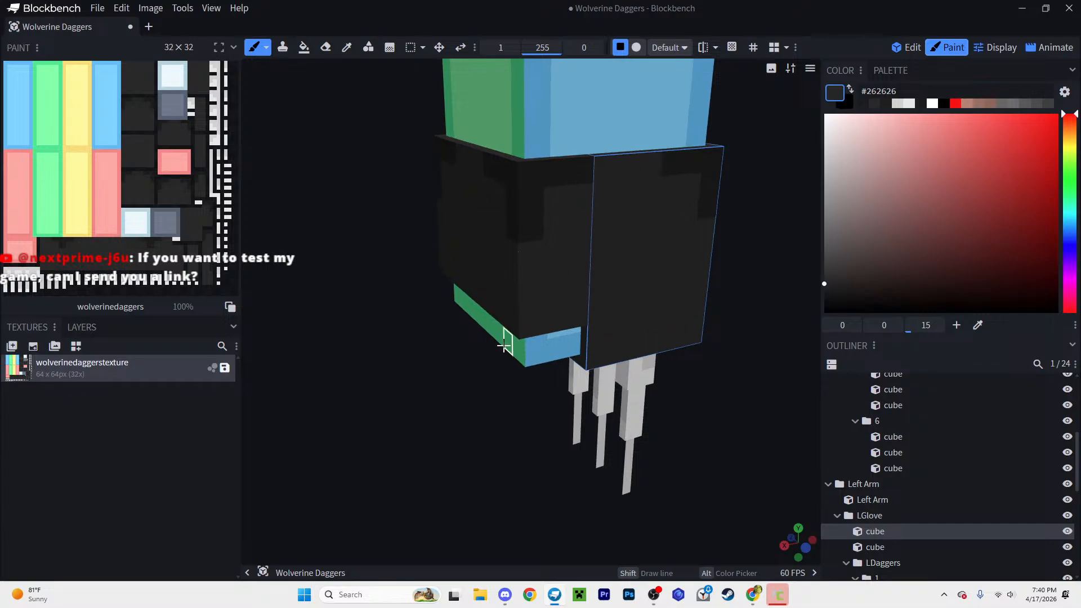
pyautogui.moveTo(502, 357); pyautogui.dragTo(453, 355)
pyautogui.moveTo(592, 200); pyautogui.dragTo(565, 227, button='right')
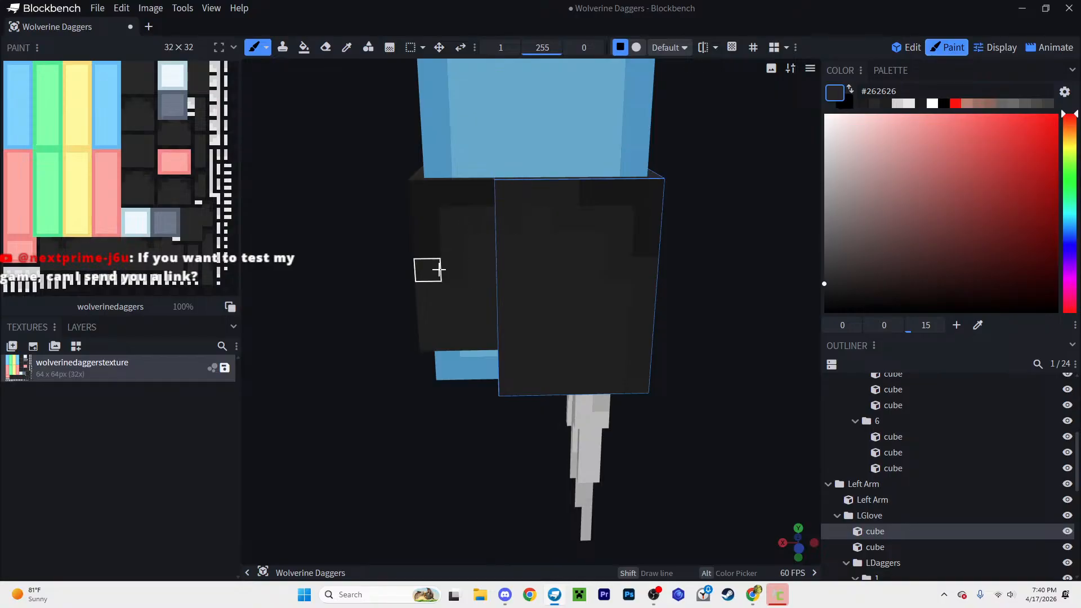
# Step: Paint #262626 transition bands inside the corner patches of the second LGlove cube's large face on the arm's green side
pyautogui.moveTo(374, 391); pyautogui.dragTo(466, 388)
pyautogui.moveTo(497, 366); pyautogui.dragTo(430, 363, button='right')
pyautogui.scroll(3, 422, 301)
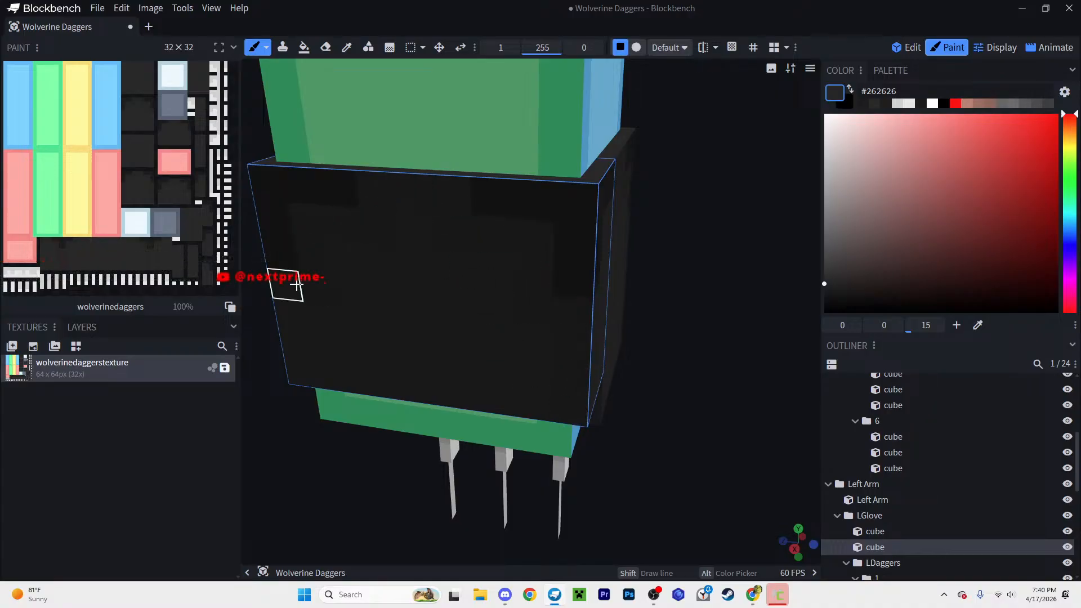
# Step: Touch up the #262626 shading near the upper edge of the first LGlove cube on the arm's yellow side
pyautogui.moveTo(315, 468); pyautogui.dragTo(500, 448)
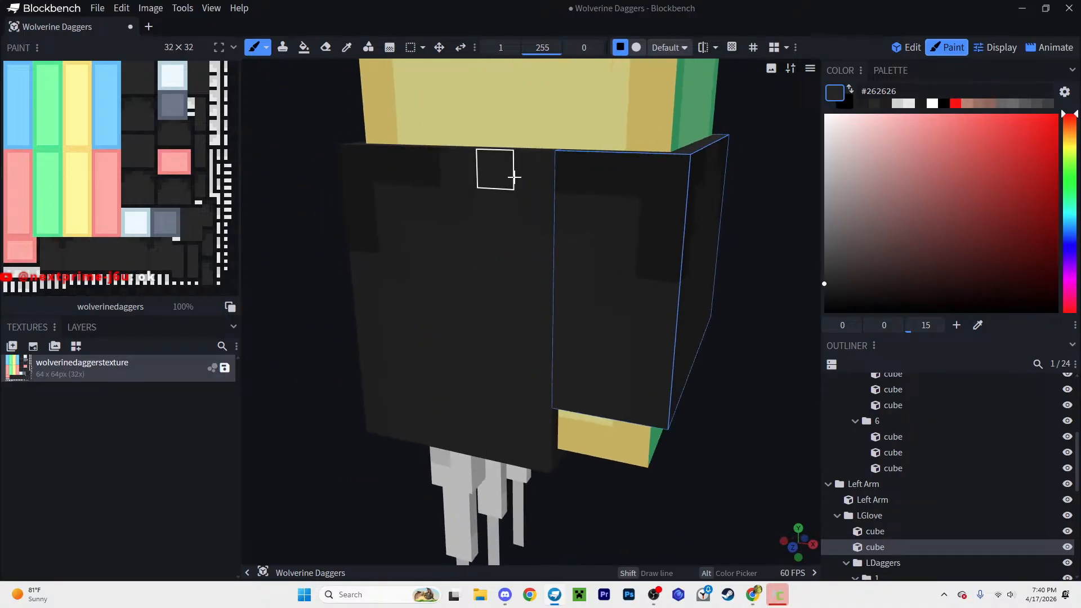
pyautogui.click(501, 178)
pyautogui.scroll(-3, 545, 342)
pyautogui.moveTo(626, 414); pyautogui.dragTo(536, 330)
pyautogui.scroll(5, 403, 321)
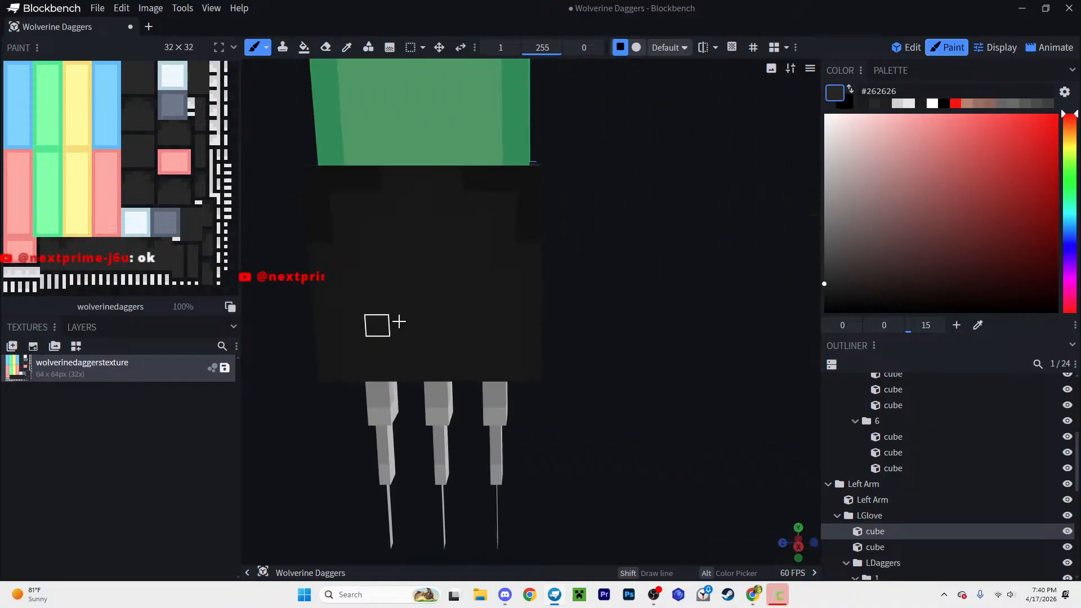
# Step: Examine the corner shading on the left and right gloves from several sides
pyautogui.scroll(-3, 403, 321)
pyautogui.moveTo(381, 313); pyautogui.dragTo(415, 302)
pyautogui.scroll(3, 522, 313)
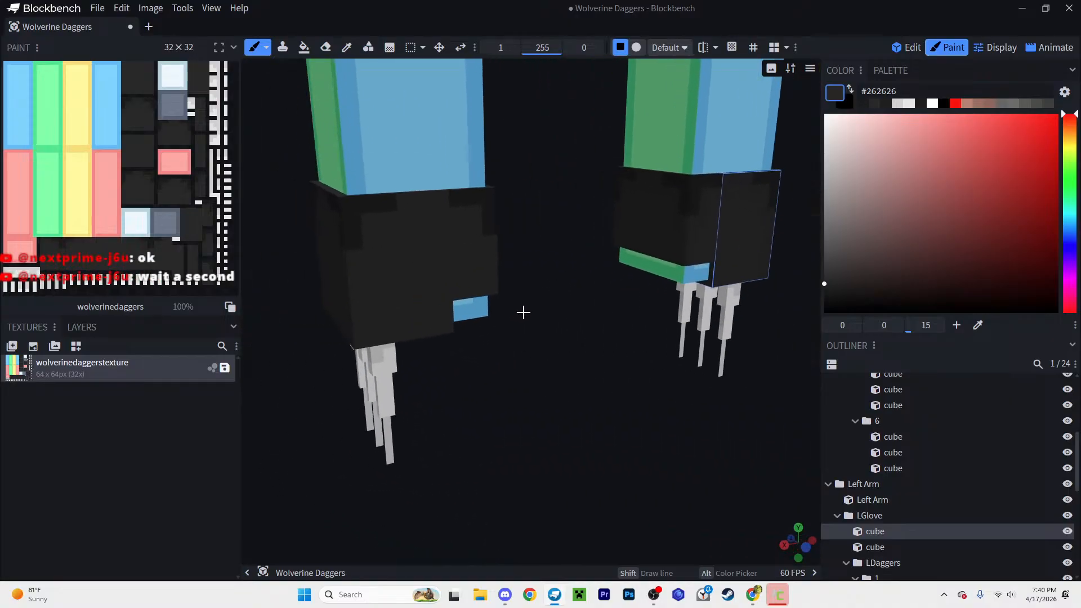
pyautogui.scroll(1, 522, 313)
pyautogui.click(379, 193)
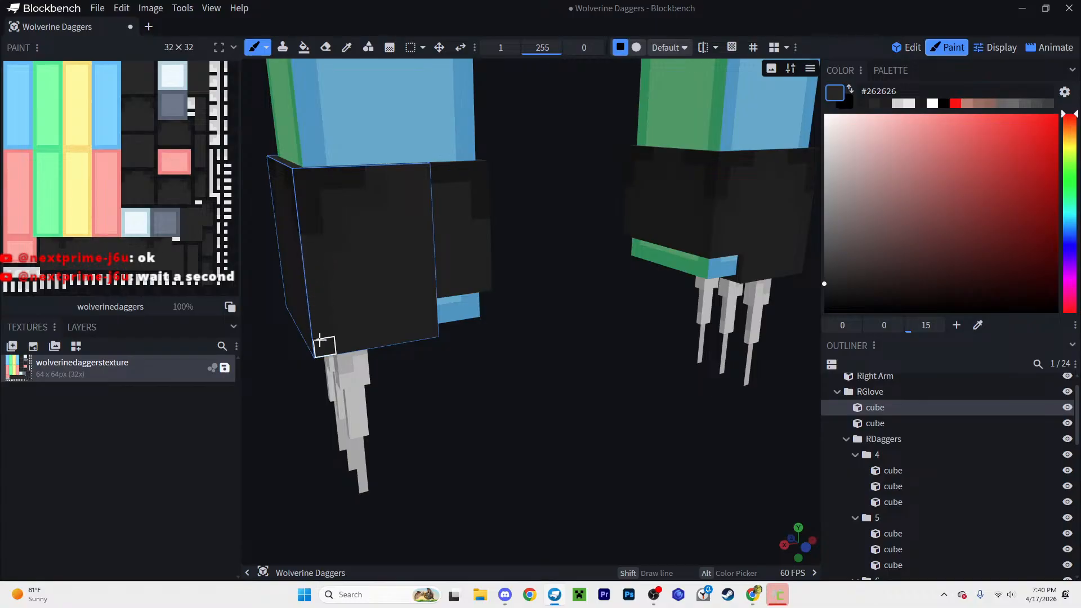
pyautogui.scroll(4, 425, 239)
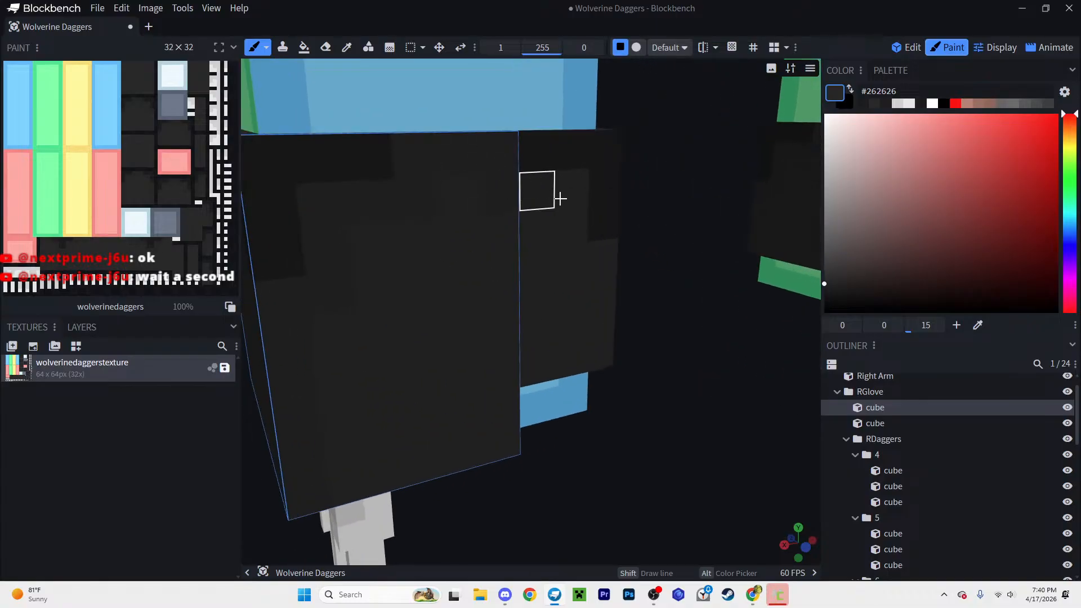
pyautogui.scroll(-3, 628, 347)
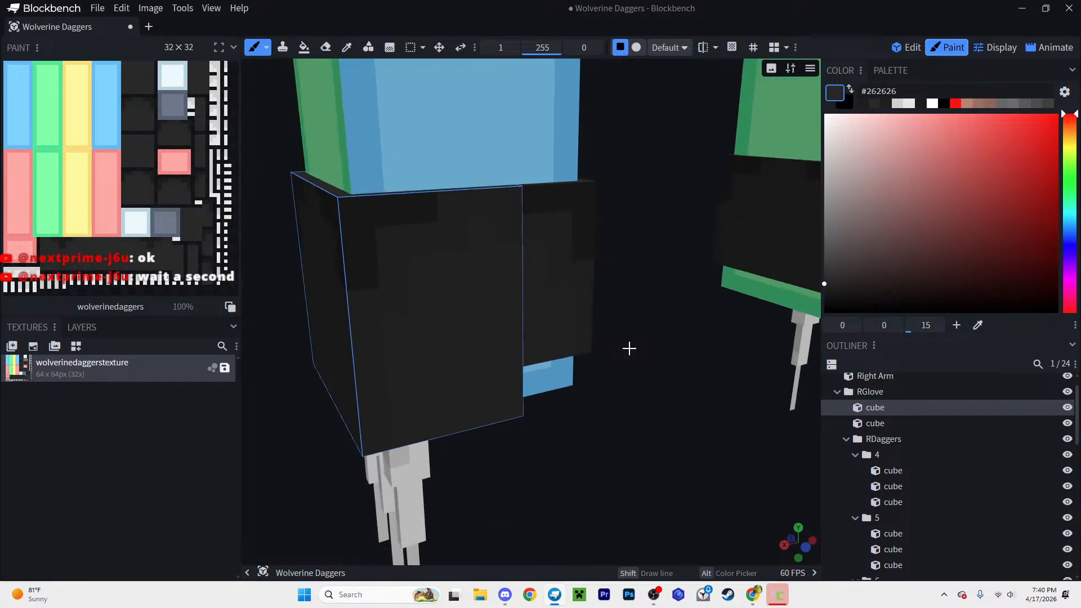
pyautogui.moveTo(628, 348); pyautogui.dragTo(597, 347)
pyautogui.moveTo(596, 347); pyautogui.dragTo(390, 343, button='right')
pyautogui.scroll(-3, 466, 311)
pyautogui.moveTo(466, 311); pyautogui.dragTo(585, 359)
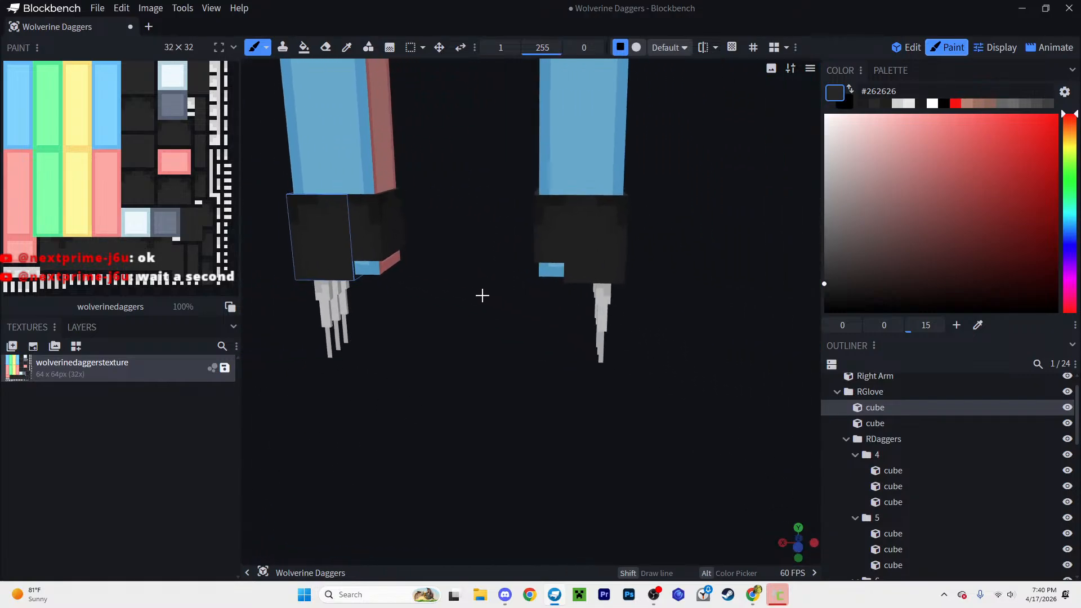
# Step: Delete the Right Arm and Left Arm reference cubes in Edit mode, keeping the glove and dagger groups
pyautogui.press('1')
pyautogui.scroll(-5, 1046, 495)
pyautogui.click(964, 546)
pyautogui.scroll(-3, 688, 407)
pyautogui.moveTo(688, 406); pyautogui.dragTo(663, 407)
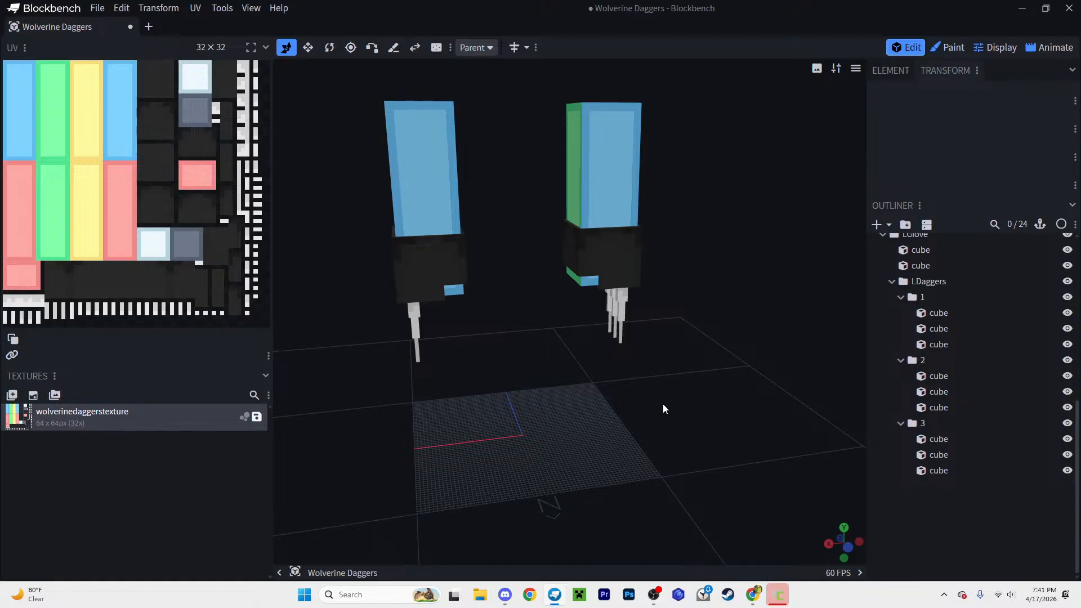
pyautogui.scroll(5, 961, 270)
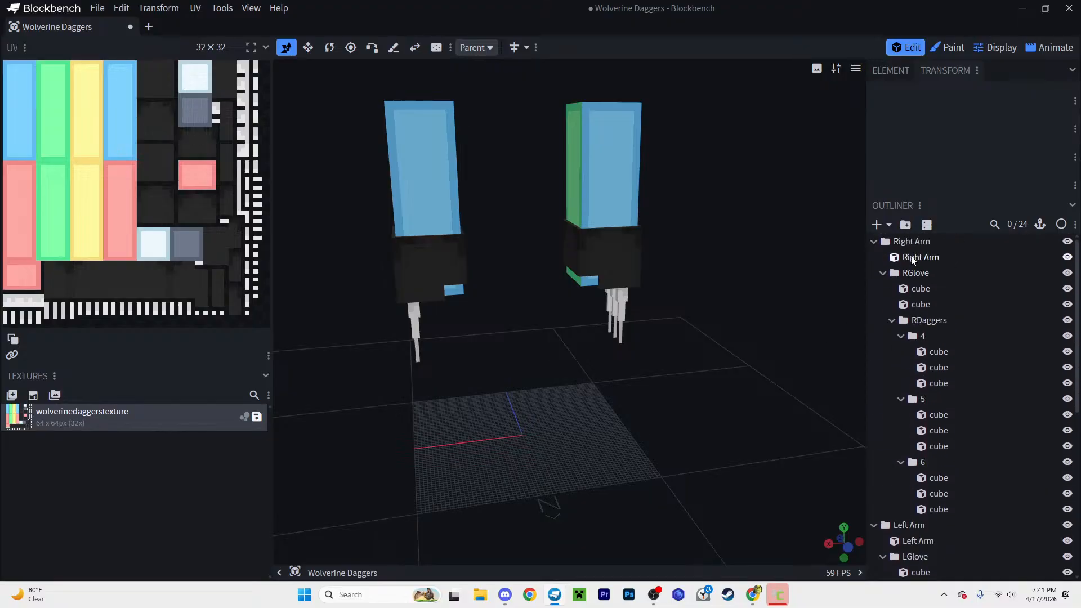
pyautogui.click(917, 256)
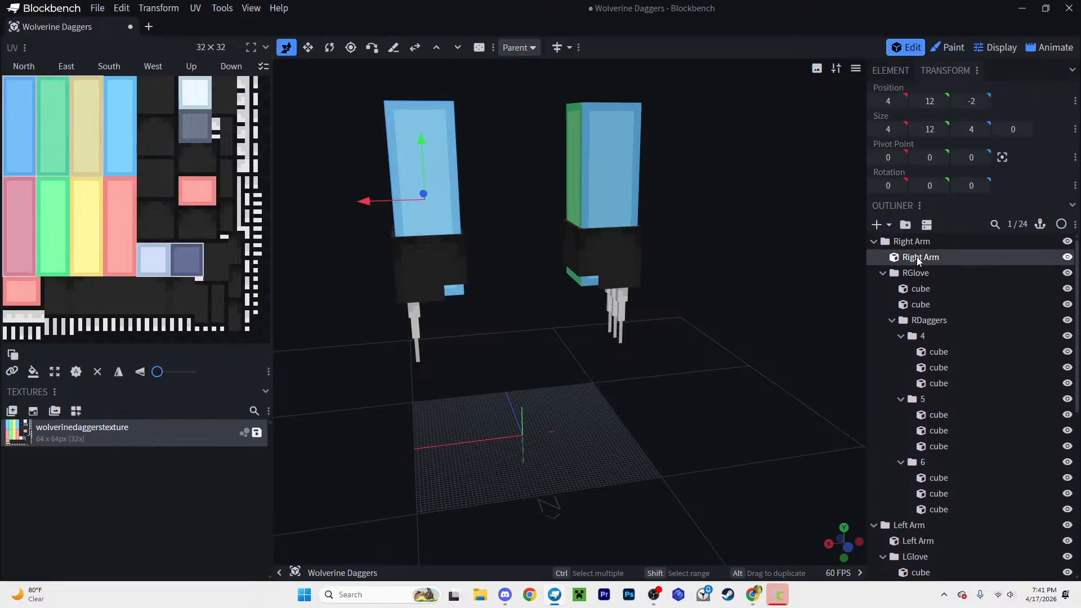
pyautogui.press('Delete')
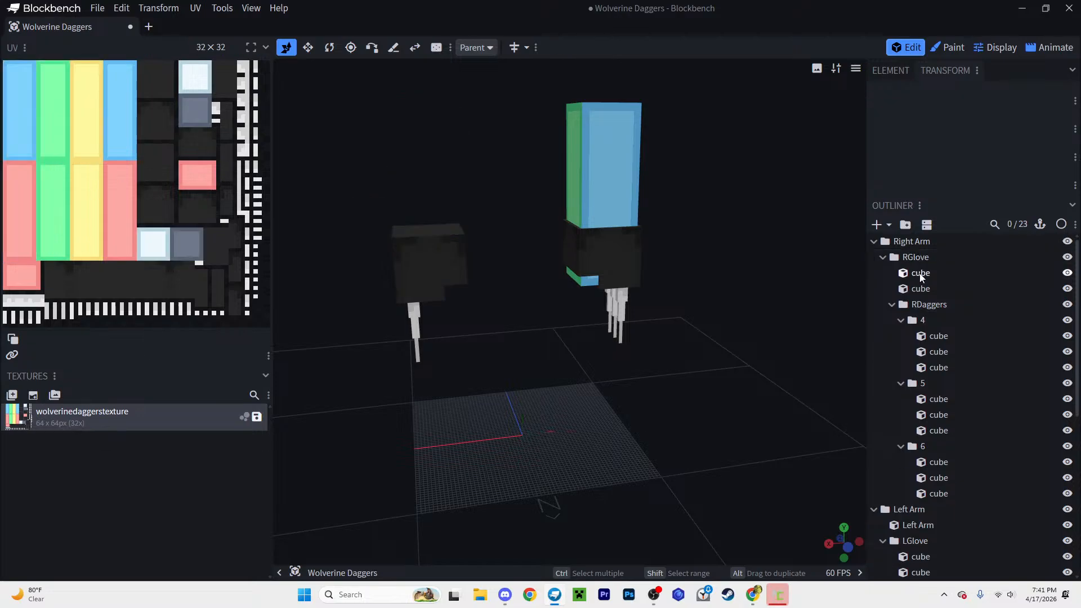
pyautogui.click(909, 524)
pyautogui.press('Delete')
# Step: Erase the inner pixels of the second LGlove cube's top face in Paint mode, keeping a one-pixel outer rim
pyautogui.scroll(-3, 694, 354)
pyautogui.moveTo(693, 355); pyautogui.dragTo(650, 380)
pyautogui.scroll(6, 588, 272)
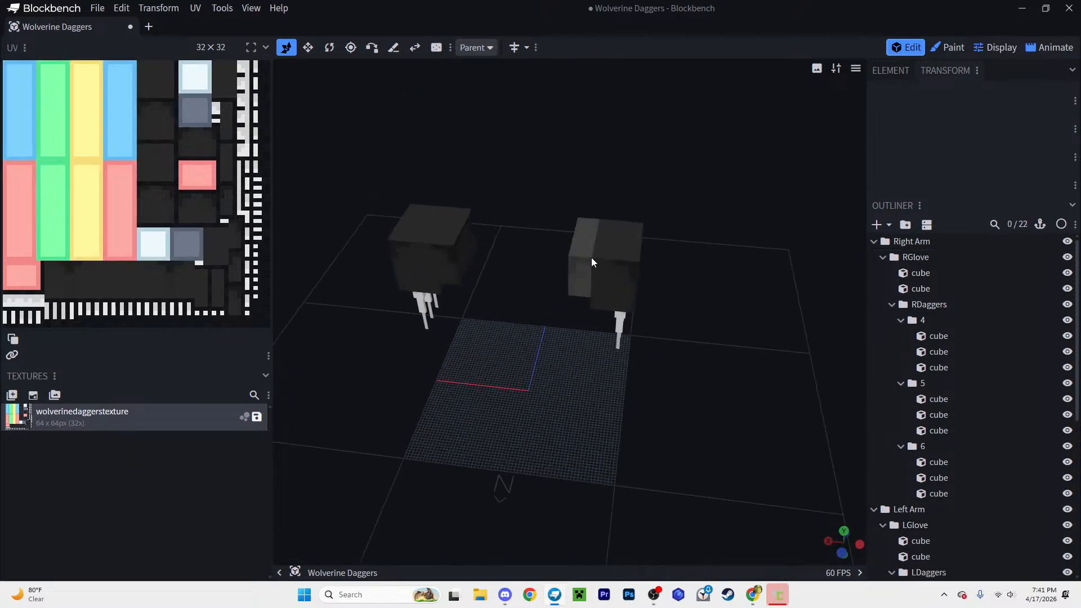
pyautogui.moveTo(725, 191); pyautogui.dragTo(692, 257, button='right')
pyautogui.press('2')
pyautogui.scroll(3, 692, 256)
pyautogui.moveTo(657, 259); pyautogui.dragTo(426, 336)
pyautogui.scroll(1, 426, 336)
pyautogui.press('e')
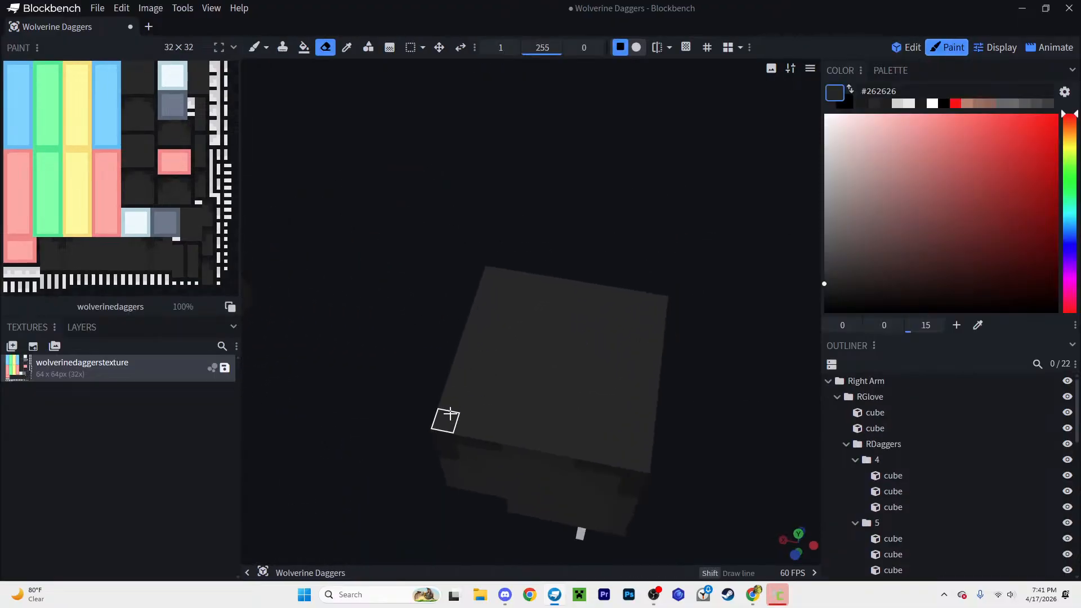
pyautogui.moveTo(475, 404); pyautogui.dragTo(503, 310)
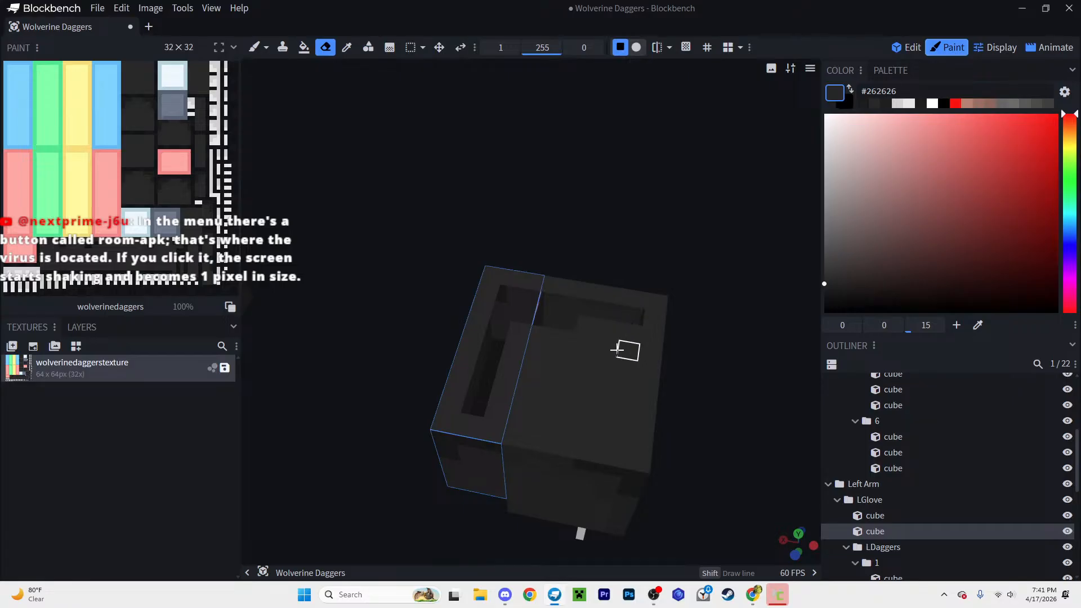
# Step: Erase the remaining inner pixels of the first LGlove cube's top face, keeping a one-pixel outer rim
pyautogui.click(633, 341)
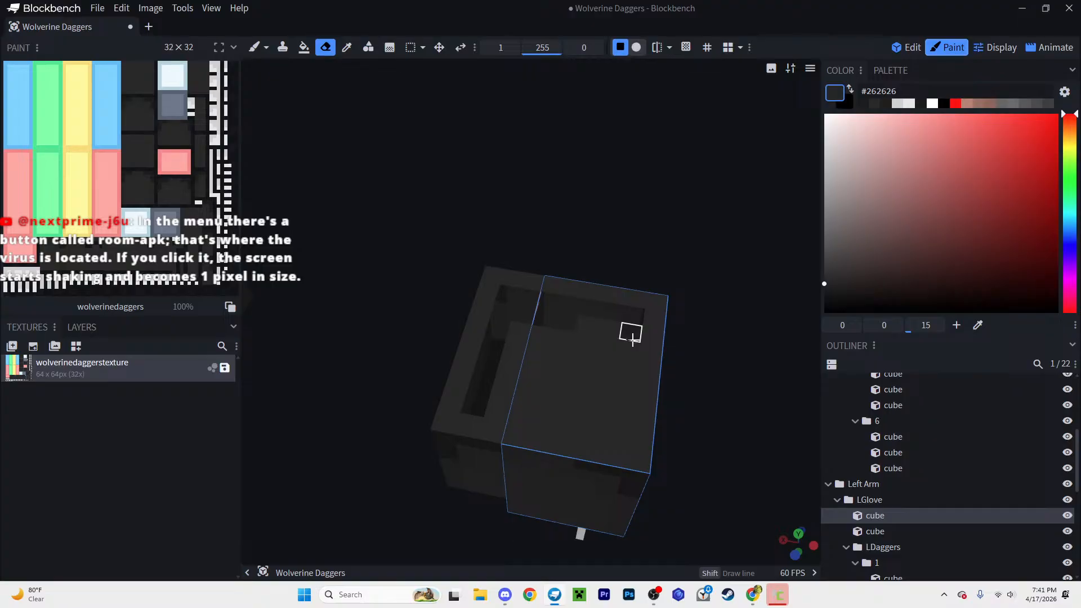
pyautogui.moveTo(622, 376)
pyautogui.mouseDown()
pyautogui.moveTo(617, 411)
pyautogui.moveTo(596, 428)
pyautogui.moveTo(535, 428)
pyautogui.mouseUp()
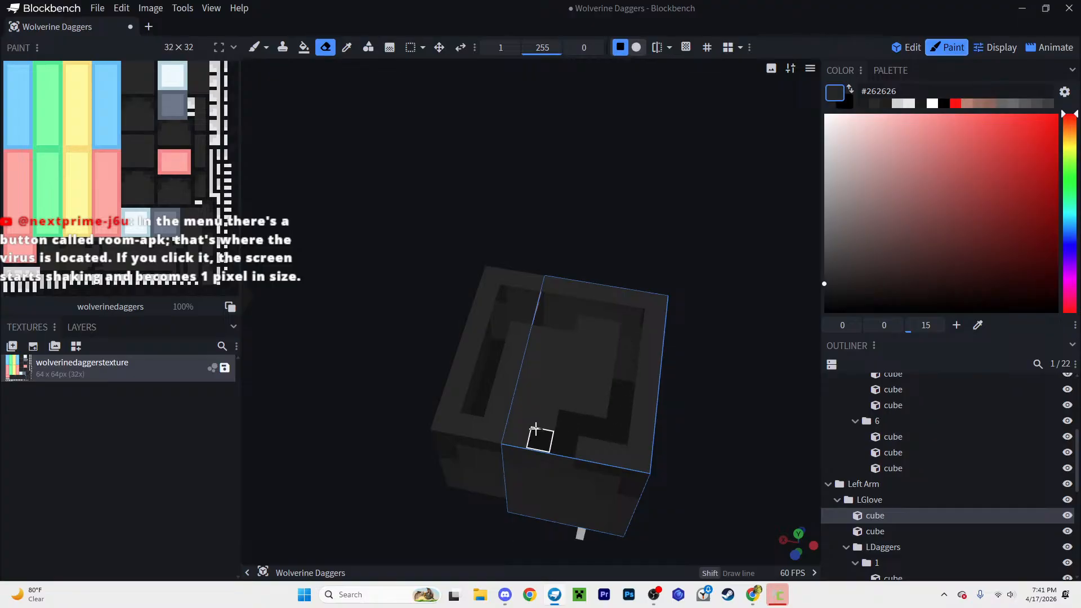
pyautogui.hotkey('ctrl', 'z')
pyautogui.moveTo(630, 329)
pyautogui.mouseDown()
pyautogui.moveTo(616, 409)
pyautogui.moveTo(588, 426)
pyautogui.moveTo(497, 403)
pyautogui.moveTo(518, 330)
pyautogui.moveTo(587, 325)
pyautogui.moveTo(574, 398)
pyautogui.moveTo(529, 371)
pyautogui.moveTo(551, 345)
pyautogui.moveTo(555, 363)
pyautogui.mouseUp()
pyautogui.scroll(-3, 472, 318)
pyautogui.moveTo(472, 318); pyautogui.dragTo(572, 331, button='right')
pyautogui.moveTo(546, 344); pyautogui.dragTo(573, 371)
pyautogui.moveTo(606, 361); pyautogui.dragTo(547, 340, button='right')
pyautogui.scroll(5, 519, 307)
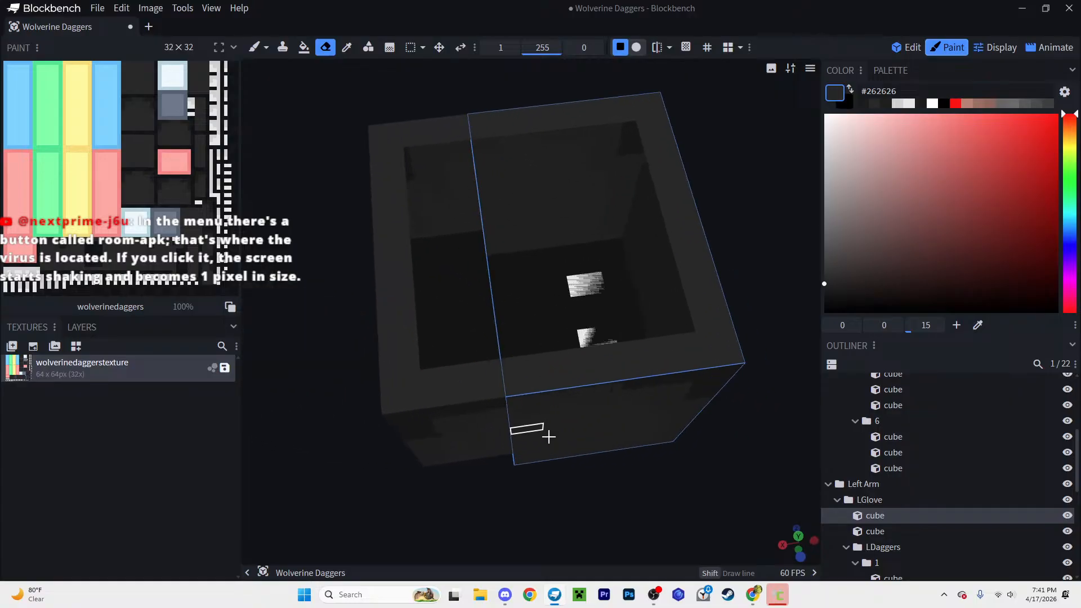
# Step: Hide the first LGlove cube and erase the second cube's inner face where the two glove cubes meet
pyautogui.press('1')
pyautogui.click(1066, 557)
pyautogui.moveTo(754, 509); pyautogui.dragTo(847, 473)
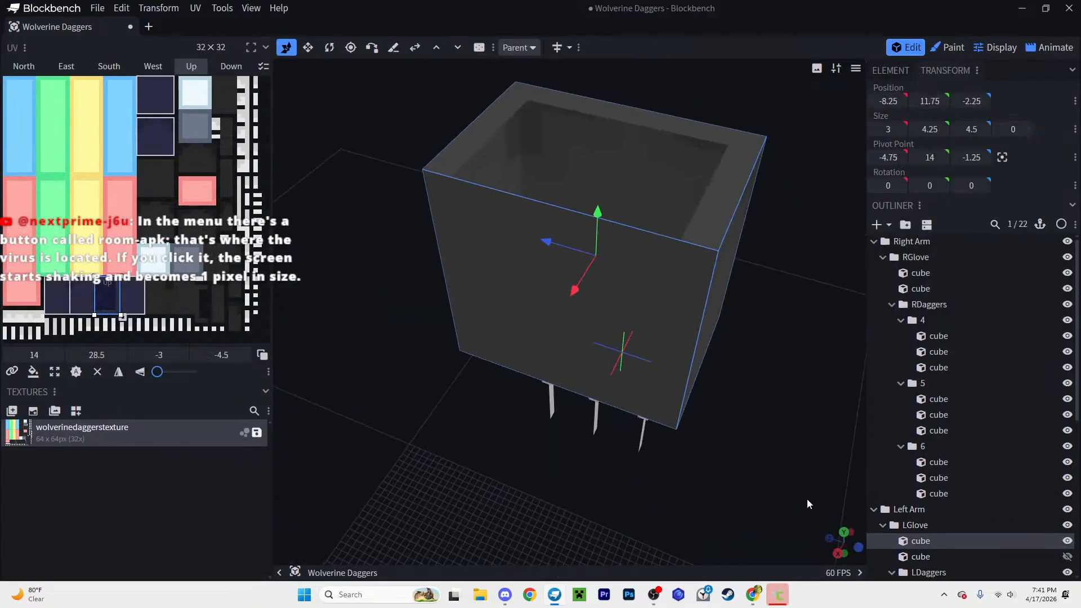
pyautogui.click(1067, 556)
pyautogui.click(1066, 540)
pyautogui.moveTo(670, 467)
pyautogui.mouseDown()
pyautogui.moveTo(715, 471)
pyautogui.moveTo(640, 468)
pyautogui.moveTo(747, 479)
pyautogui.moveTo(654, 224)
pyautogui.moveTo(700, 191)
pyautogui.moveTo(591, 213)
pyautogui.moveTo(415, 272)
pyautogui.moveTo(422, 295)
pyautogui.moveTo(641, 287)
pyautogui.moveTo(643, 189)
pyautogui.moveTo(662, 138)
pyautogui.moveTo(366, 137)
pyautogui.moveTo(381, 242)
pyautogui.moveTo(438, 269)
pyautogui.moveTo(581, 265)
pyautogui.moveTo(631, 207)
pyautogui.moveTo(593, 149)
pyautogui.moveTo(504, 121)
pyautogui.moveTo(425, 150)
pyautogui.moveTo(402, 176)
pyautogui.moveTo(411, 244)
pyautogui.moveTo(449, 200)
pyautogui.moveTo(546, 181)
pyautogui.moveTo(578, 234)
pyautogui.moveTo(480, 220)
pyautogui.moveTo(552, 244)
pyautogui.mouseUp()
pyautogui.press('2')
pyautogui.scroll(-5, 552, 244)
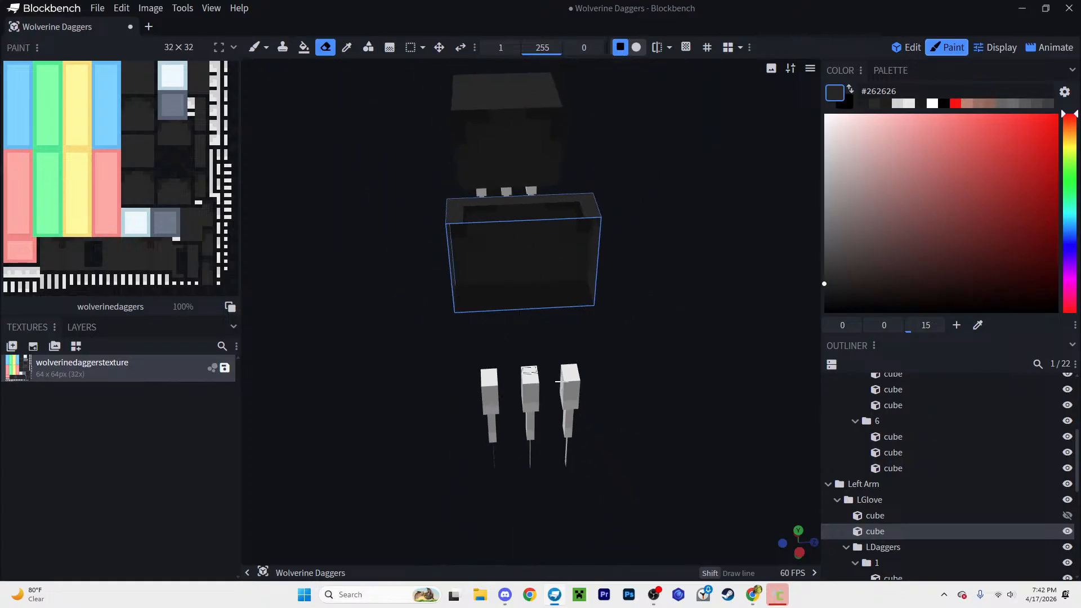
# Step: Show the first LGlove cube and hide the second one, keeping the LDaggers group visible
pyautogui.click(1067, 515)
pyautogui.moveTo(677, 398)
pyautogui.mouseDown()
pyautogui.moveTo(820, 420)
pyautogui.moveTo(844, 400)
pyautogui.mouseUp()
pyautogui.press('1')
pyautogui.moveTo(721, 410); pyautogui.dragTo(724, 438)
pyautogui.scroll(-5, 942, 414)
pyautogui.click(934, 505)
pyautogui.moveTo(789, 394); pyautogui.dragTo(907, 445)
pyautogui.click(626, 277)
pyautogui.scroll(2, 1064, 292)
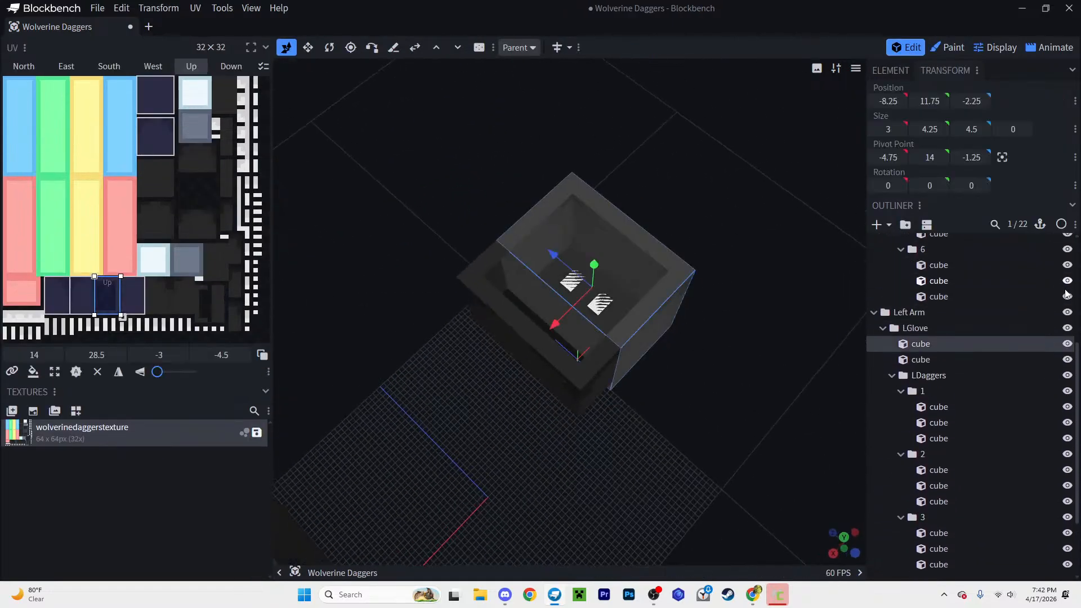
pyautogui.click(1068, 328)
pyautogui.click(1068, 343)
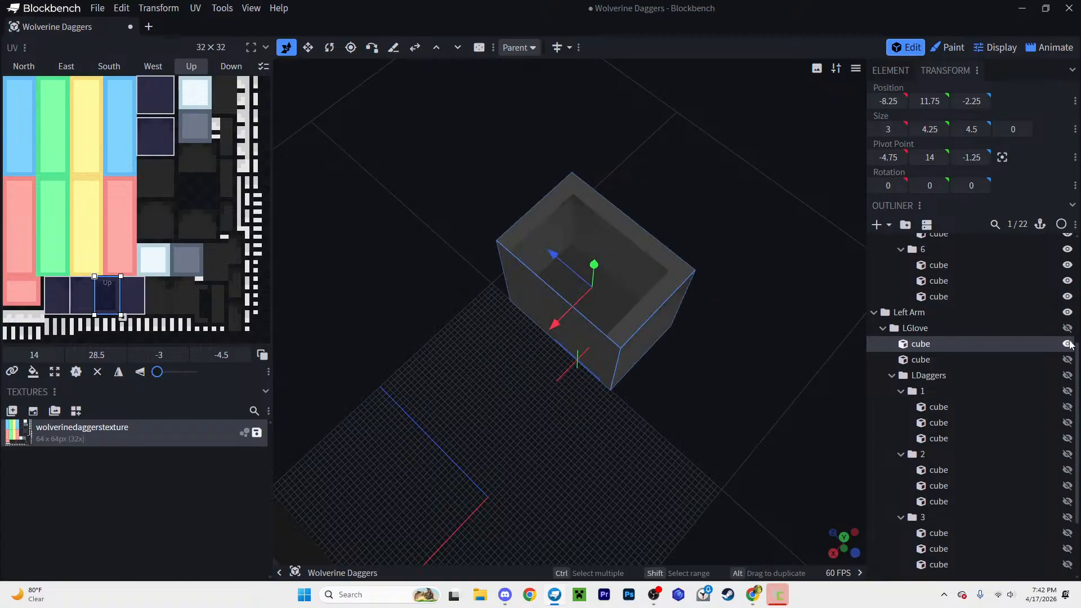
pyautogui.click(1067, 376)
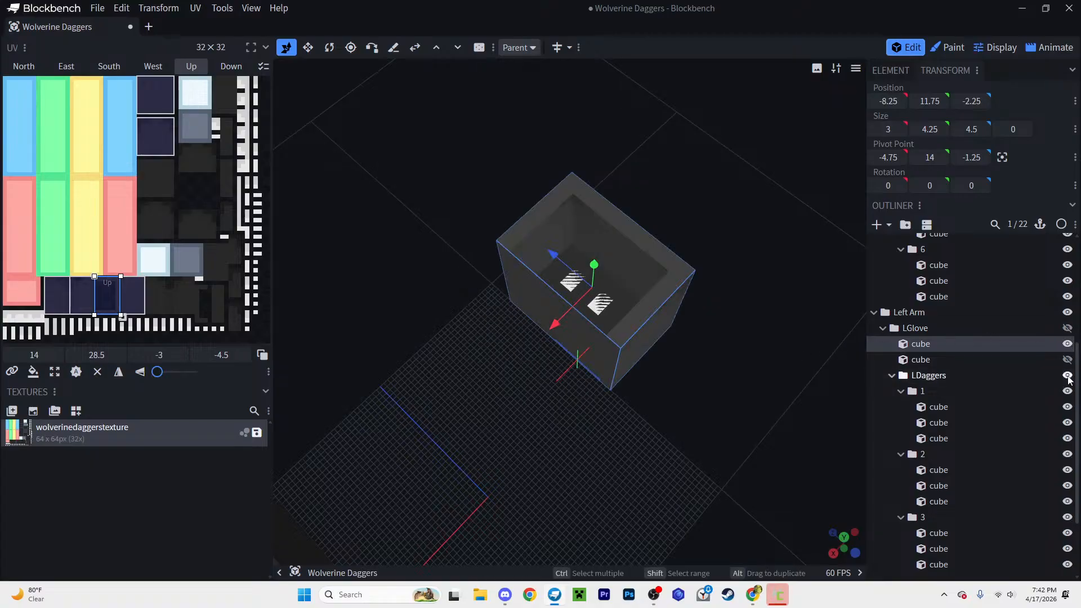
# Step: Erase the first LGlove cube's large inner face that meets the second glove cube
pyautogui.moveTo(752, 394)
pyautogui.mouseDown()
pyautogui.moveTo(742, 330)
pyautogui.moveTo(720, 304)
pyautogui.mouseUp()
pyautogui.scroll(3, 691, 333)
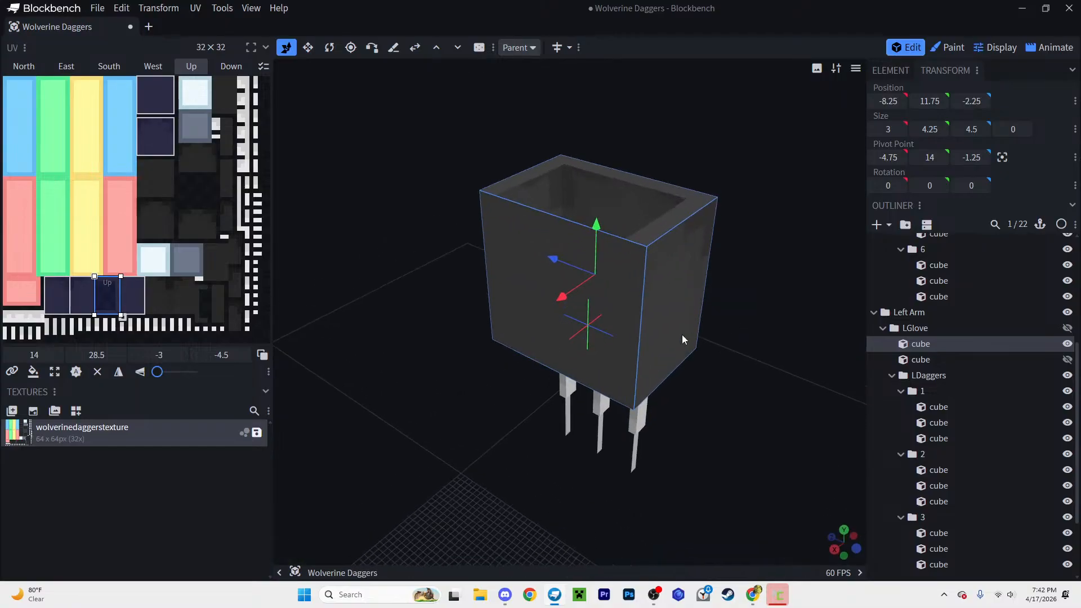
pyautogui.press('2')
pyautogui.moveTo(493, 248); pyautogui.dragTo(558, 241, button='right')
pyautogui.moveTo(493, 167); pyautogui.dragTo(496, 284)
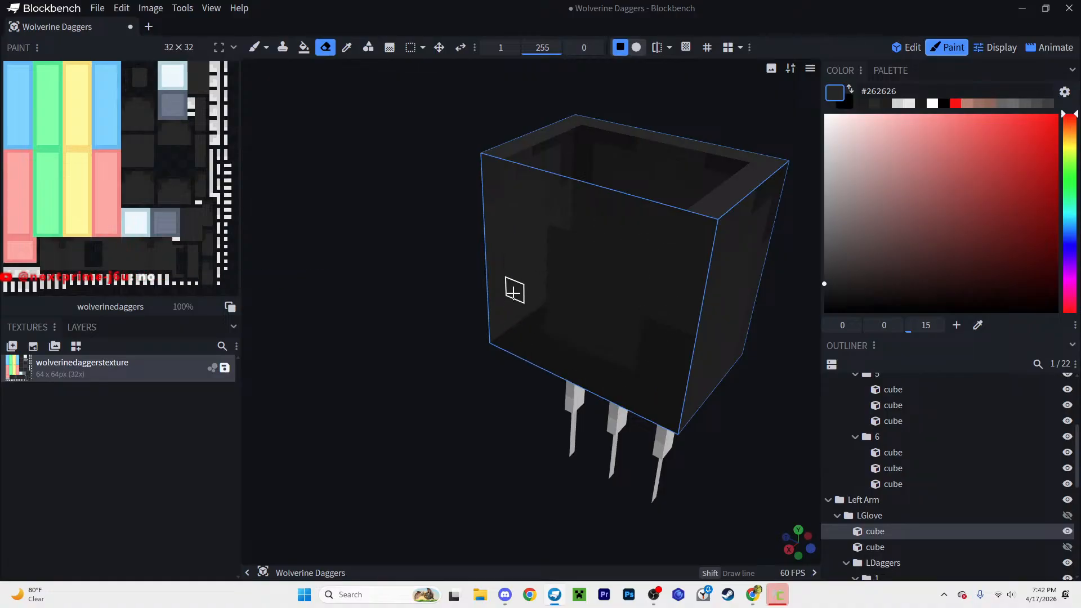
pyautogui.moveTo(614, 334)
pyautogui.mouseDown()
pyautogui.moveTo(555, 289)
pyautogui.moveTo(579, 246)
pyautogui.moveTo(635, 290)
pyautogui.mouseUp()
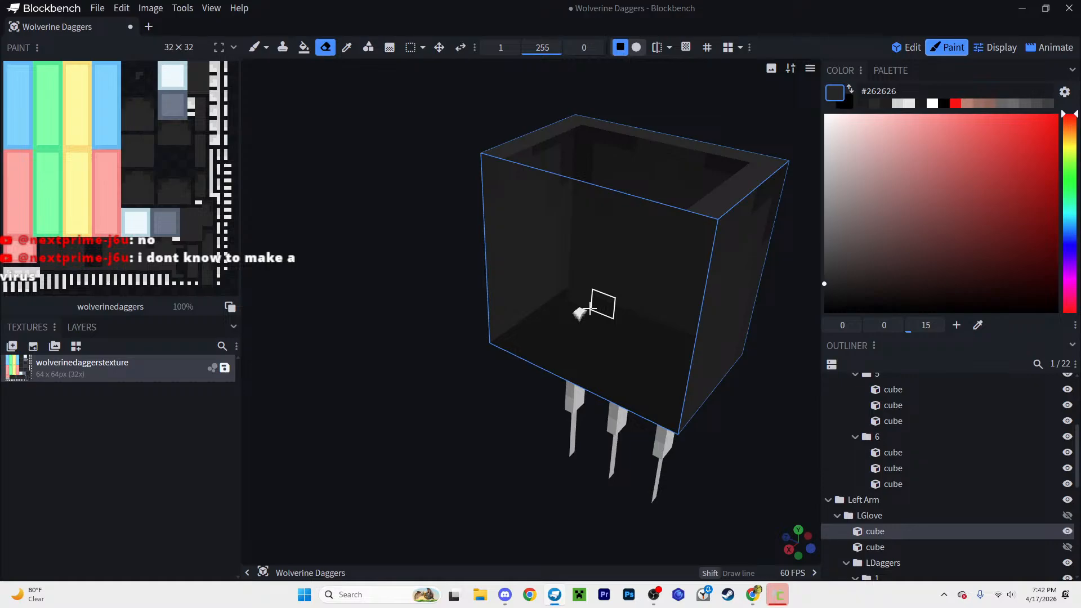
# Step: Make the whole LGlove group visible again
pyautogui.moveTo(429, 368); pyautogui.dragTo(355, 302)
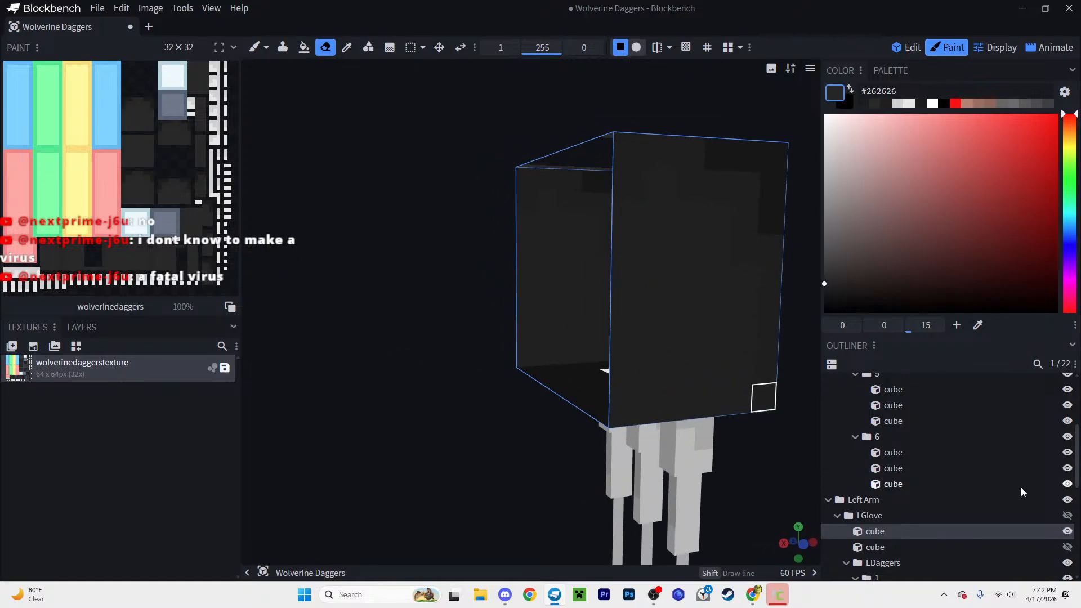
pyautogui.click(1067, 515)
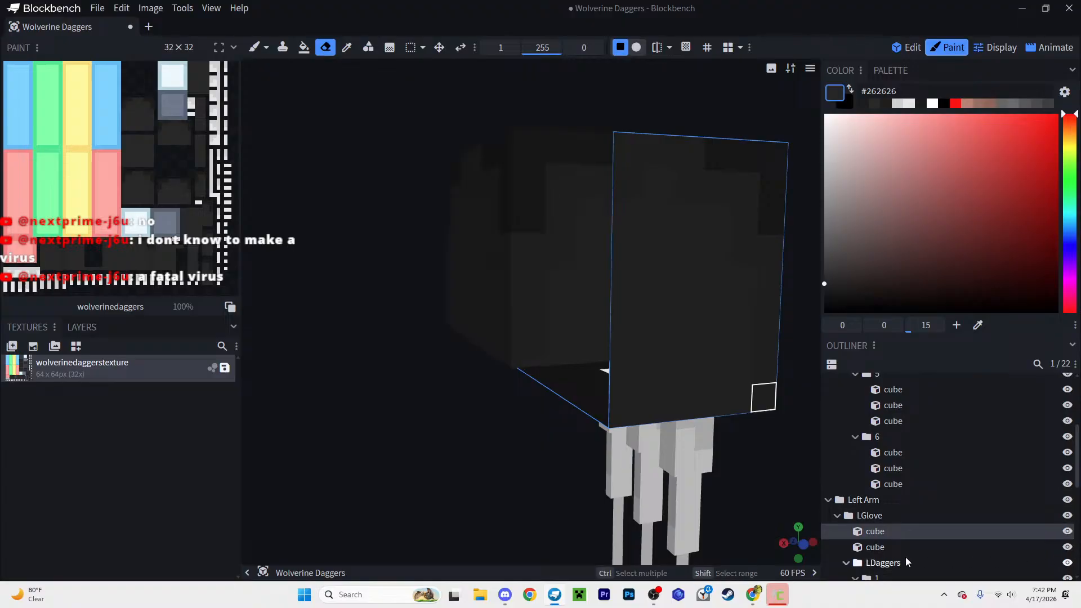
pyautogui.moveTo(424, 340)
pyautogui.mouseDown()
pyautogui.moveTo(401, 473)
pyautogui.moveTo(451, 404)
pyautogui.moveTo(505, 381)
pyautogui.moveTo(593, 385)
pyautogui.mouseUp()
# Step: Sample the #292929 dark grey from the first LGlove cube's side face and return to the Paint Brush
pyautogui.press('Tab')
pyautogui.scroll(3, 594, 384)
pyautogui.press('Tab')
pyautogui.scroll(4, 594, 384)
pyautogui.moveTo(541, 383); pyautogui.dragTo(330, 352, button='right')
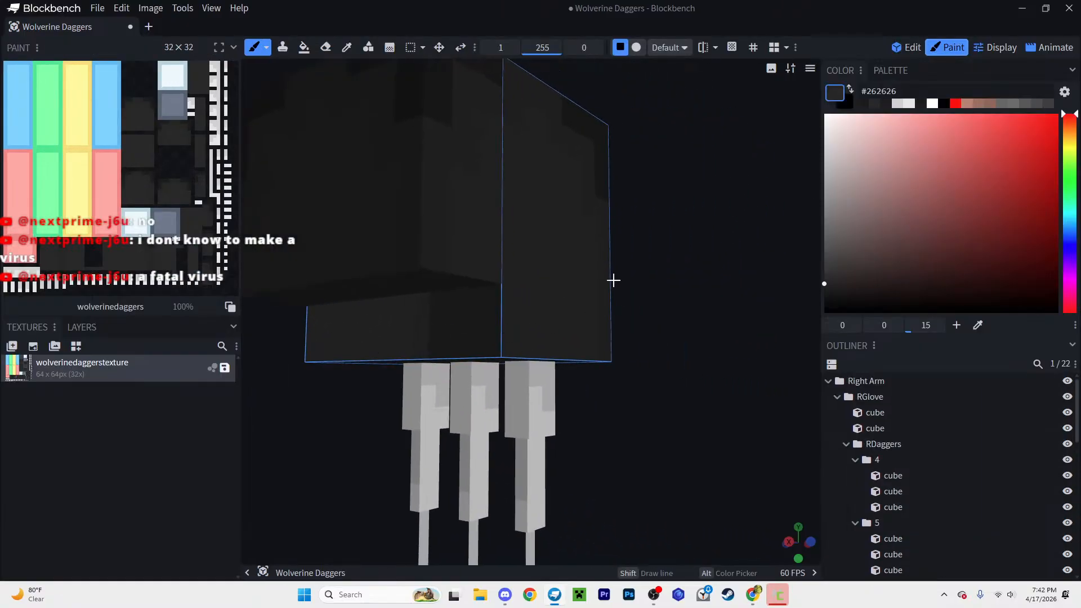
pyautogui.click(347, 49)
pyautogui.click(565, 268)
pyautogui.moveTo(705, 458); pyautogui.dragTo(769, 454)
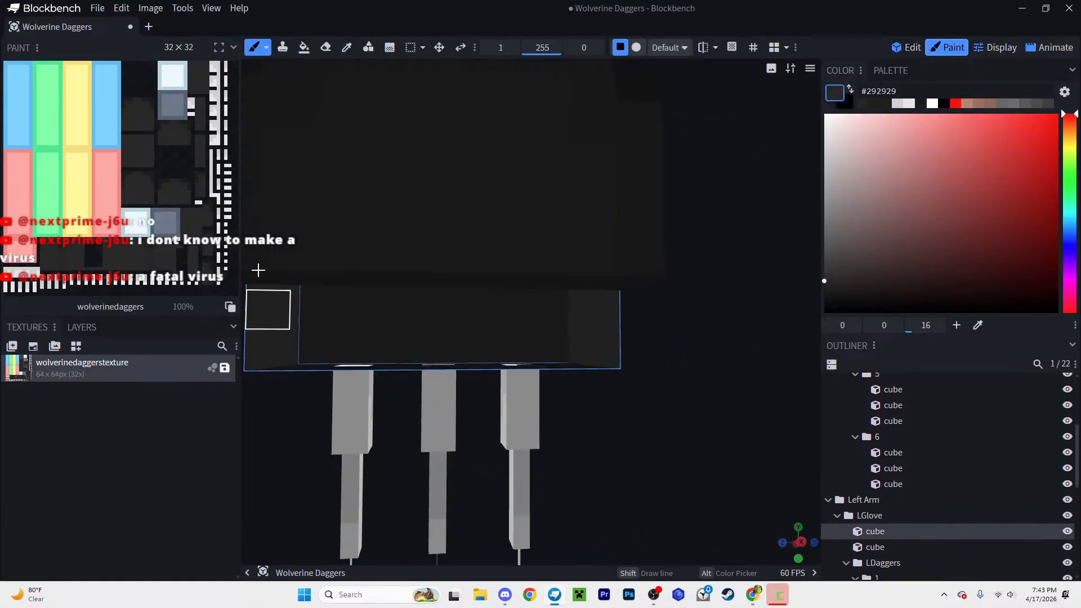
# Step: Inspect the left glove's faces from several angles, temporarily hiding the second cube in LGlove to see the first one alone
pyautogui.moveTo(268, 309); pyautogui.dragTo(309, 386)
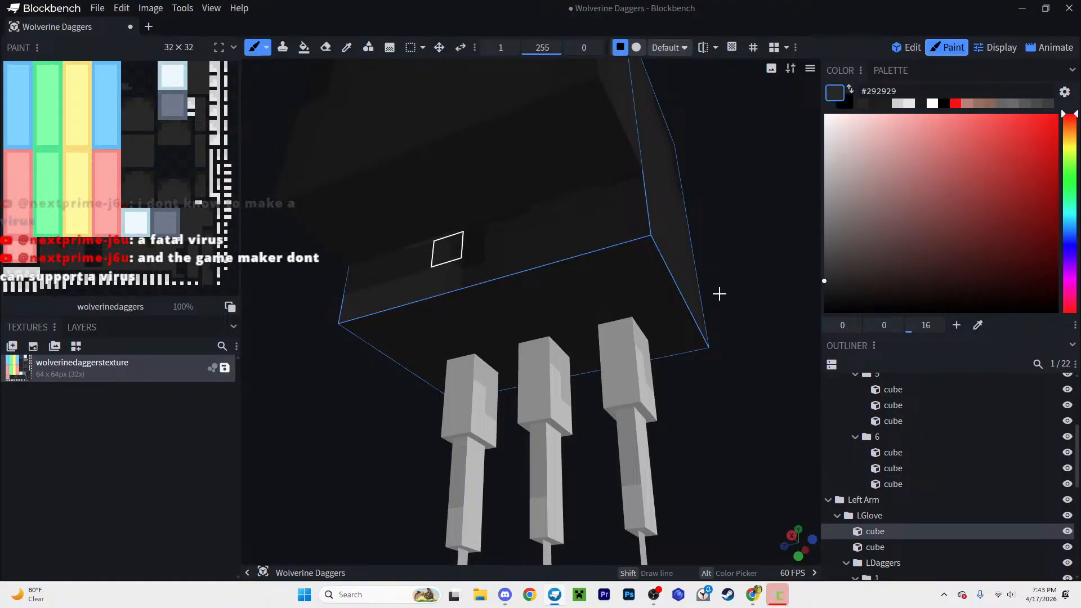
pyautogui.click(1068, 547)
pyautogui.moveTo(779, 420)
pyautogui.mouseDown()
pyautogui.moveTo(786, 466)
pyautogui.moveTo(774, 515)
pyautogui.mouseUp()
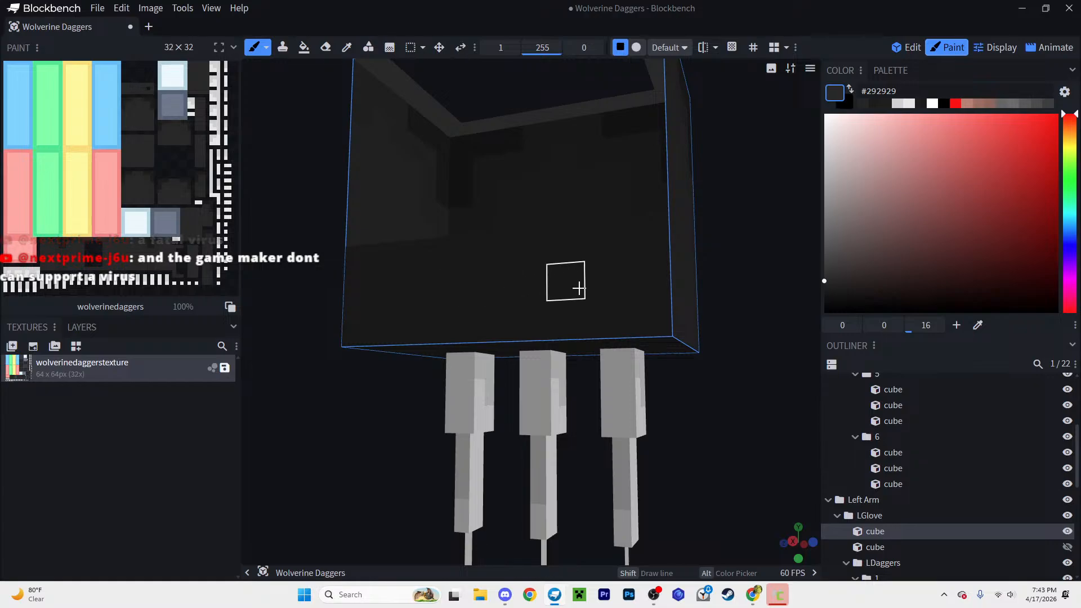
pyautogui.click(1069, 546)
pyautogui.scroll(-3, 704, 403)
pyautogui.moveTo(701, 402); pyautogui.dragTo(650, 449)
# Step: Switch to Edit mode, clear the selection and examine the left glove and its blades from the side and above
pyautogui.press('v')
pyautogui.scroll(-3, 775, 458)
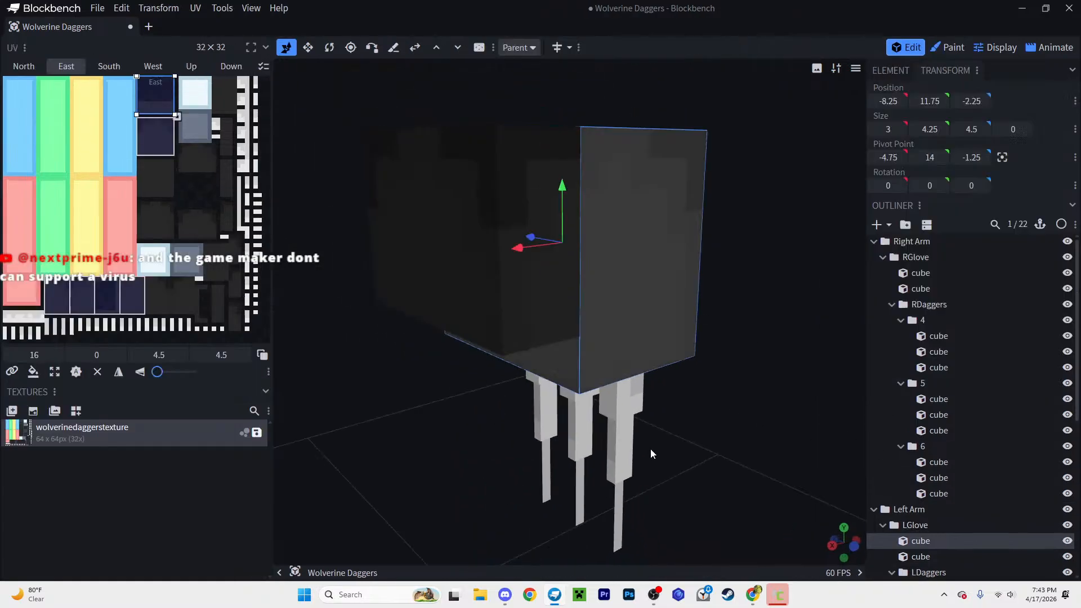
pyautogui.moveTo(775, 457); pyautogui.dragTo(586, 462)
pyautogui.moveTo(585, 461); pyautogui.dragTo(738, 487, button='right')
pyautogui.moveTo(737, 487)
pyautogui.mouseDown()
pyautogui.moveTo(584, 489)
pyautogui.moveTo(500, 469)
pyautogui.moveTo(647, 441)
pyautogui.moveTo(938, 448)
pyautogui.mouseUp()
pyautogui.scroll(-5, 957, 479)
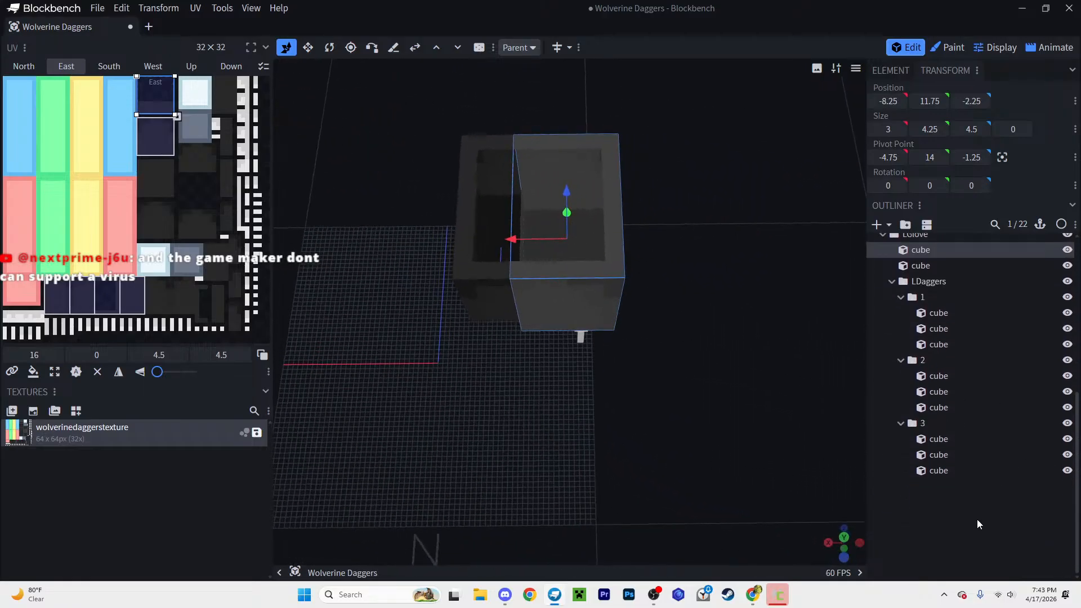
pyautogui.click(713, 438)
pyautogui.scroll(2, 713, 438)
pyautogui.moveTo(713, 438); pyautogui.dragTo(689, 460)
pyautogui.scroll(3, 687, 405)
pyautogui.moveTo(687, 356); pyautogui.dragTo(754, 322)
pyautogui.scroll(-5, 734, 429)
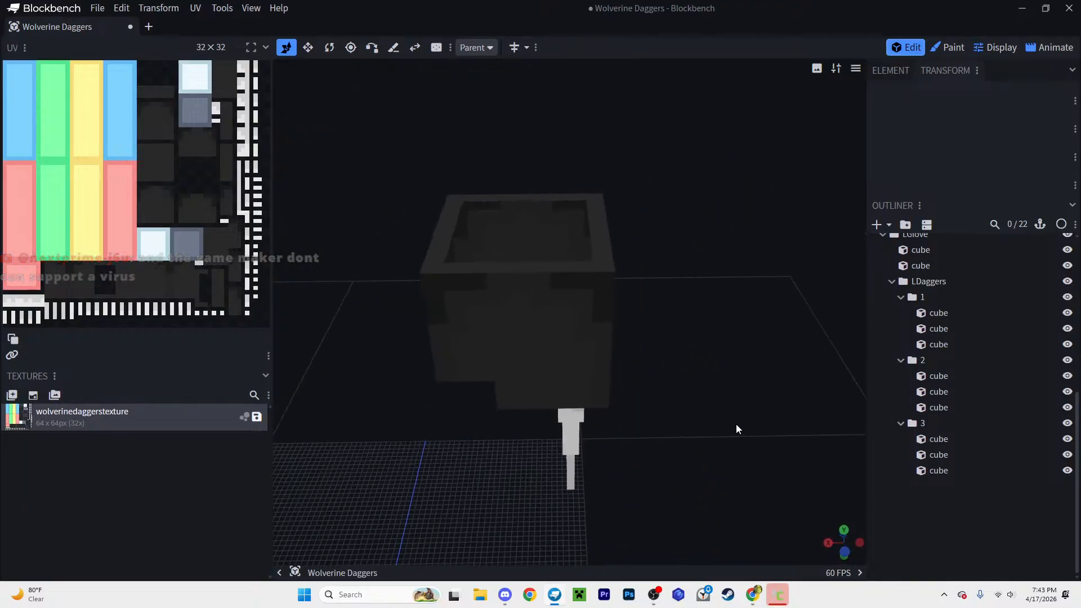
# Step: Delete the RDaggers group from the right glove
pyautogui.scroll(5, 934, 315)
pyautogui.click(934, 304)
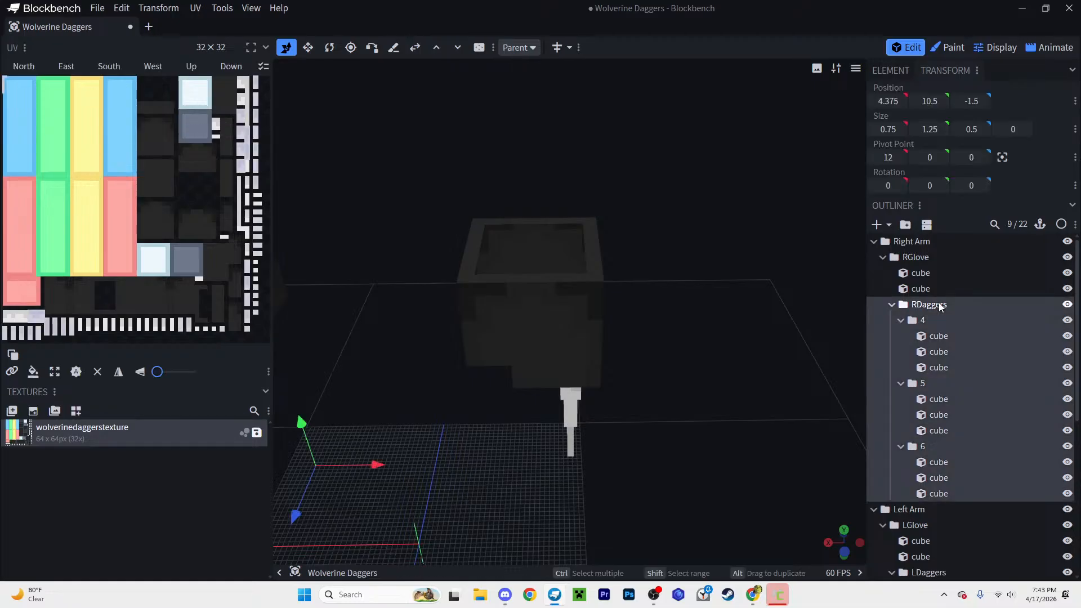
pyautogui.press('Delete')
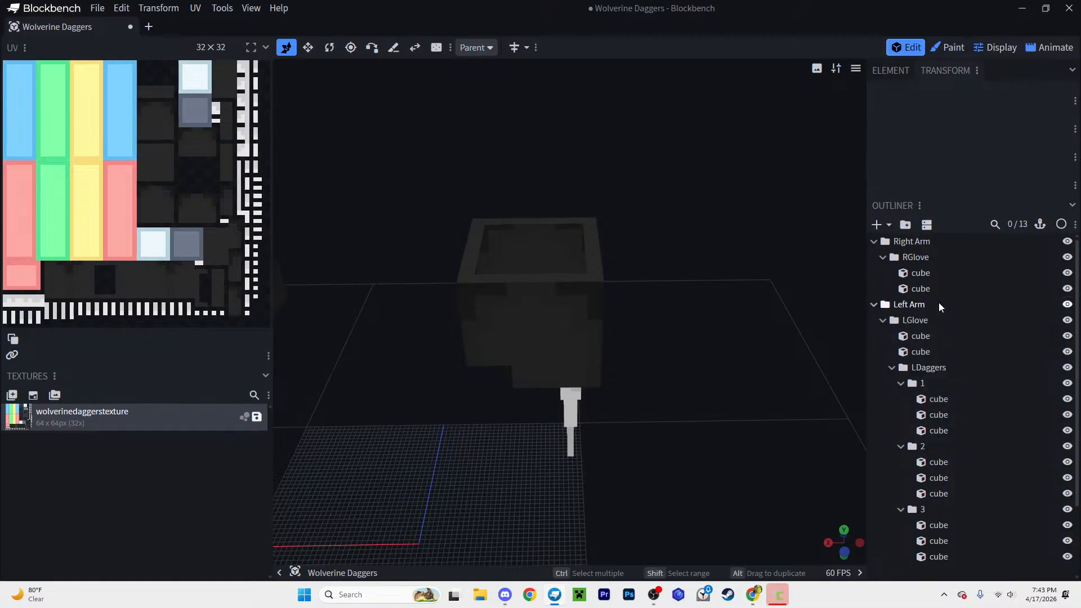
# Step: Duplicate the LDaggers group and rename the copy RDagger
pyautogui.click(919, 367)
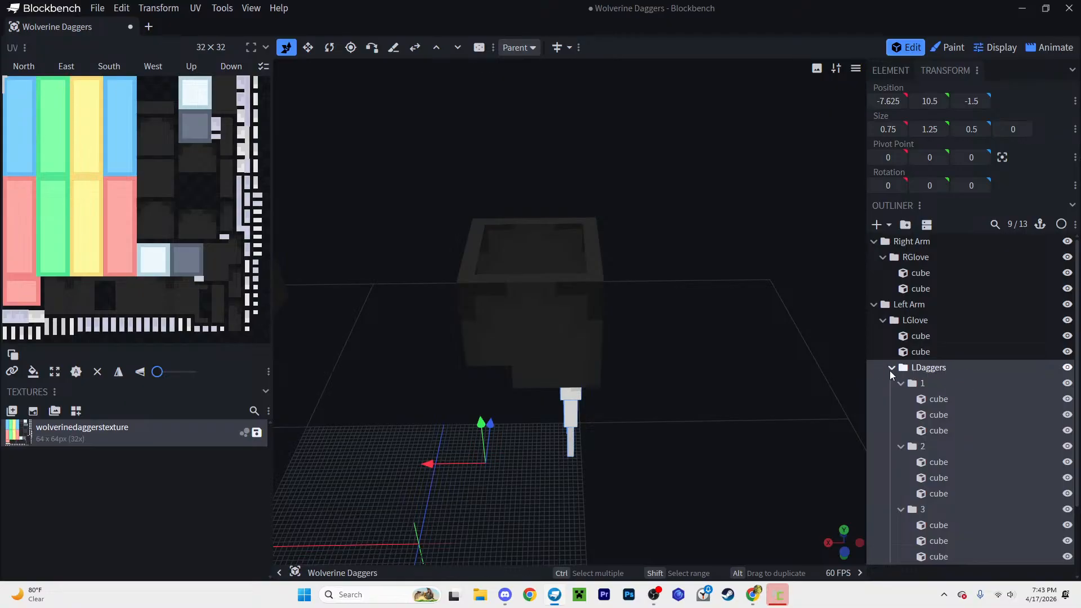
pyautogui.click(892, 369)
pyautogui.hotkey('ctrl', 'd')
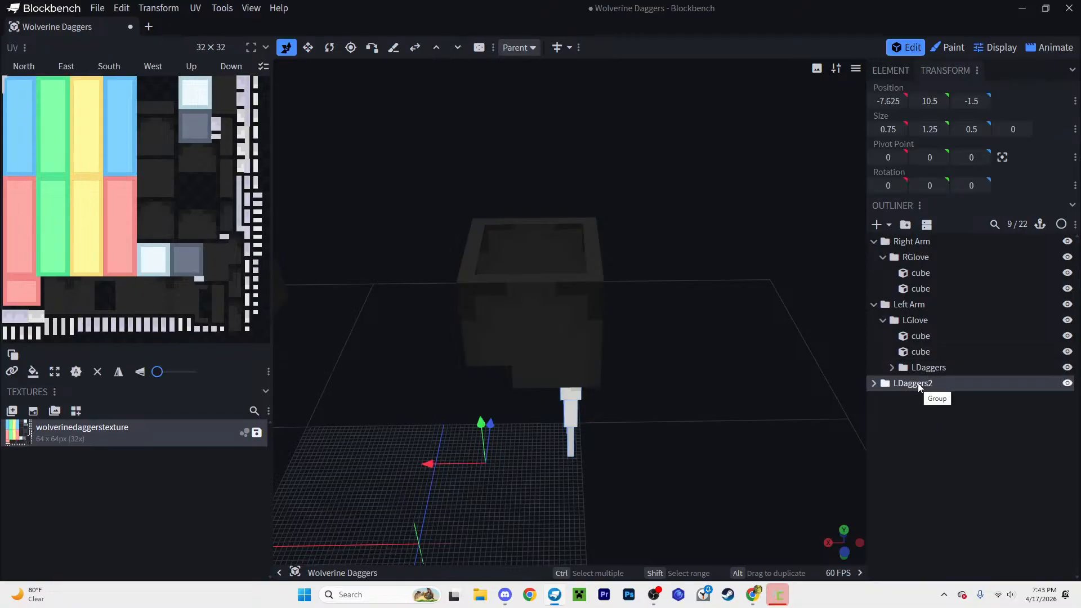
pyautogui.write('RDagger')
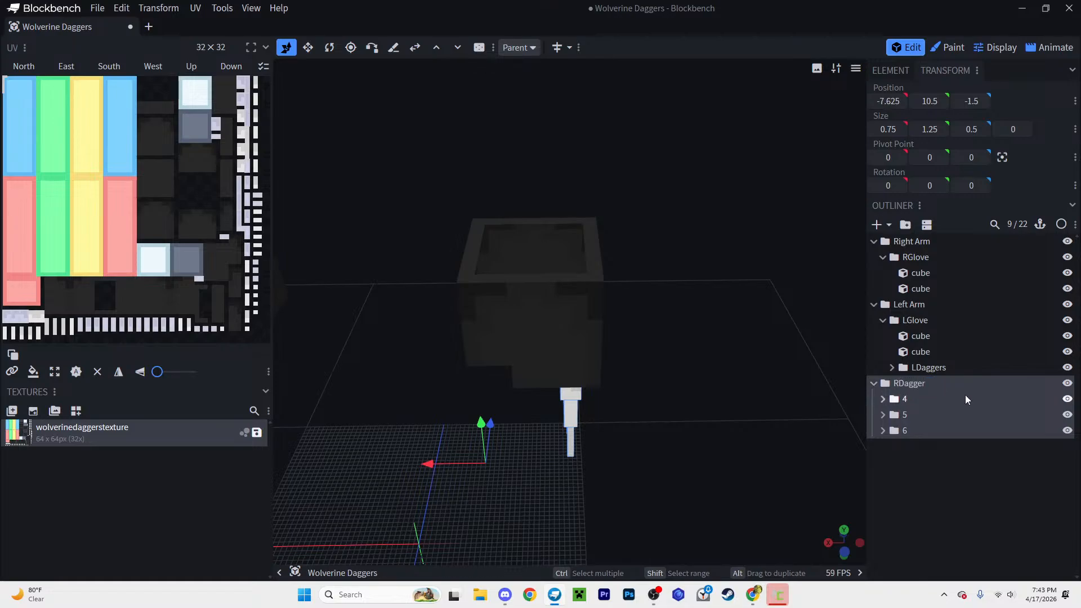
pyautogui.press('Delete')
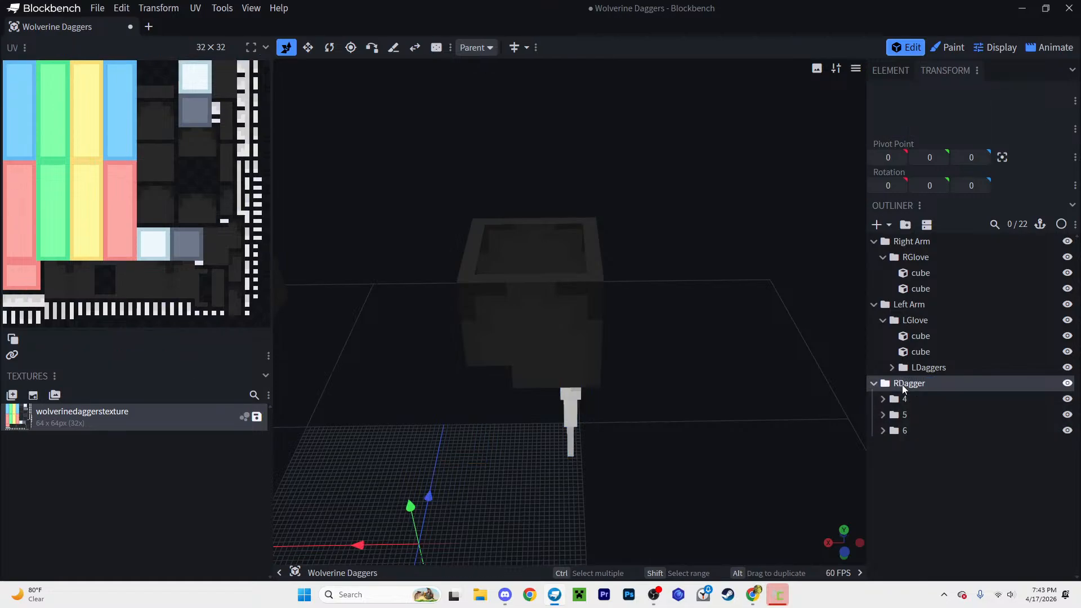
# Step: Duplicate the whole LGlove group instead and rename the copy RGlove2
pyautogui.click(912, 319)
pyautogui.keyDown('alt'); pyautogui.moveTo(909, 317); pyautogui.dragTo(945, 444); pyautogui.keyUp('alt')
pyautogui.click(873, 383)
pyautogui.click(900, 386)
pyautogui.doubleClick(901, 387)
pyautogui.write('RGlove2')
pyautogui.press('Return')
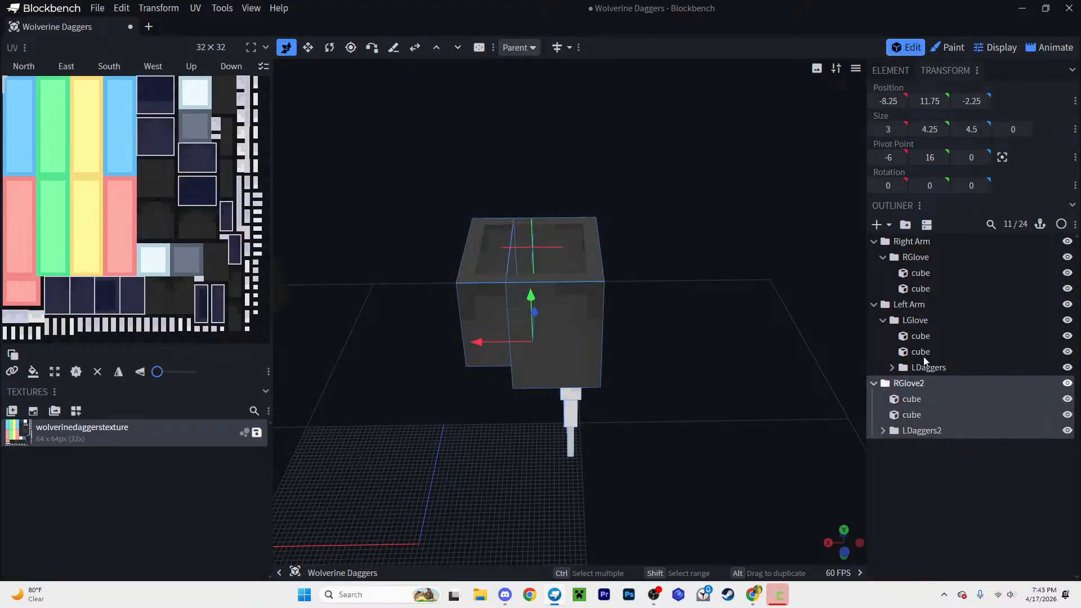
# Step: Delete the original RGlove group from Right Arm and rename the copied glove group RGlove
pyautogui.click(915, 256)
pyautogui.press('Delete')
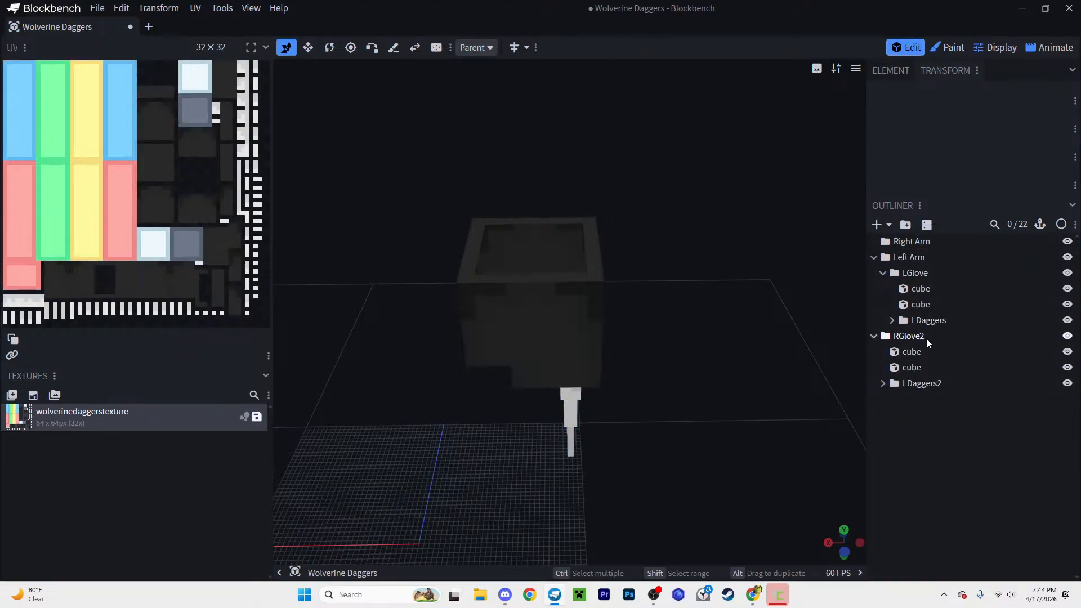
pyautogui.doubleClick(923, 337)
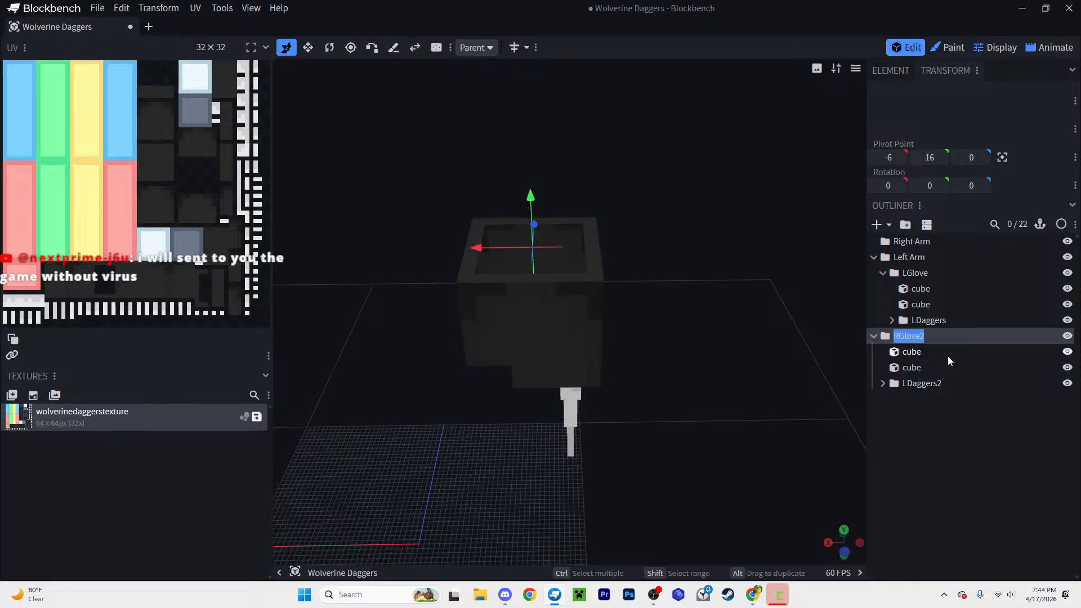
pyautogui.write('RGlove')
# Step: Undo the copied glove's renaming and the deletion of the original RGlove group
pyautogui.moveTo(755, 352); pyautogui.dragTo(733, 282)
pyautogui.hotkey('ctrl', 'z')
pyautogui.hotkey('ctrl', 'z')
pyautogui.hotkey('ctrl', 'z')
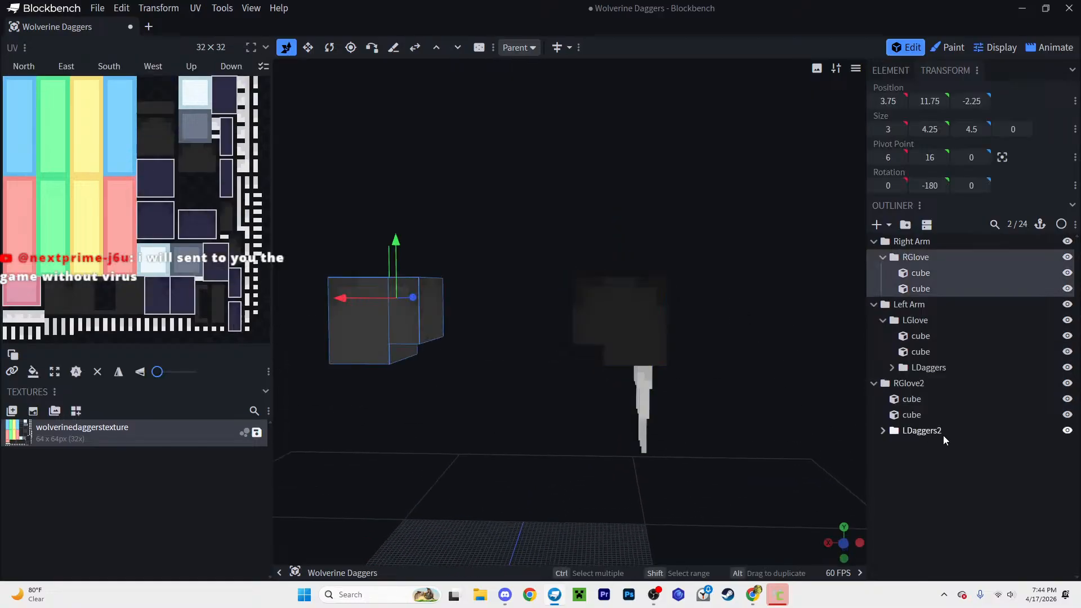
# Step: Rename the dagger group inside RGlove2 as RDaggers
pyautogui.click(966, 454)
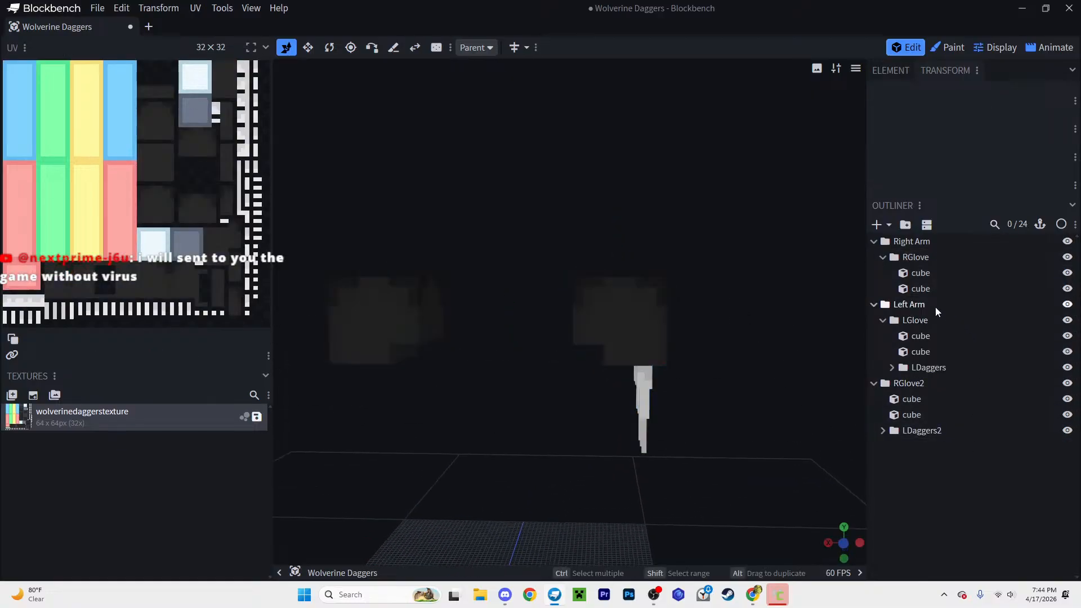
pyautogui.click(928, 431)
pyautogui.doubleClick(927, 432)
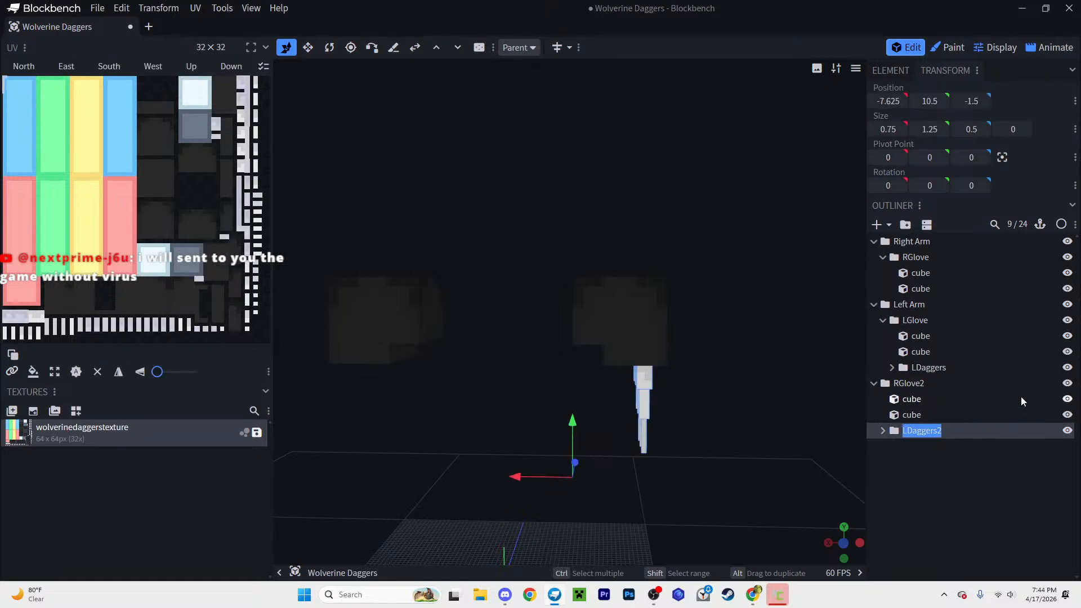
pyautogui.write('RDaggers')
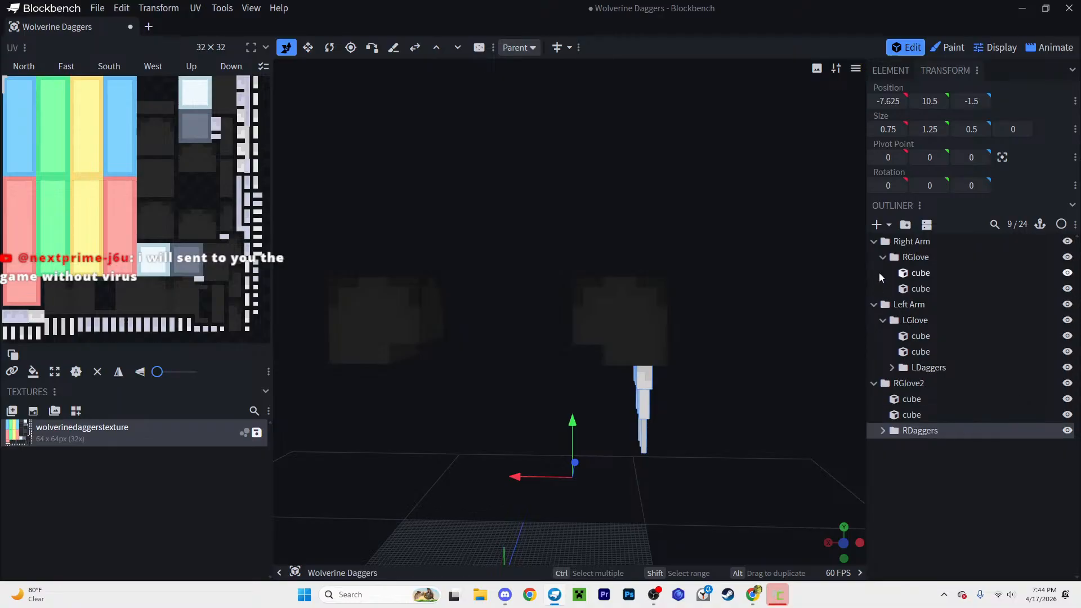
# Step: Rotate the RGlove2 group by -180 degrees about its vertical axis
pyautogui.click(943, 450)
pyautogui.click(907, 383)
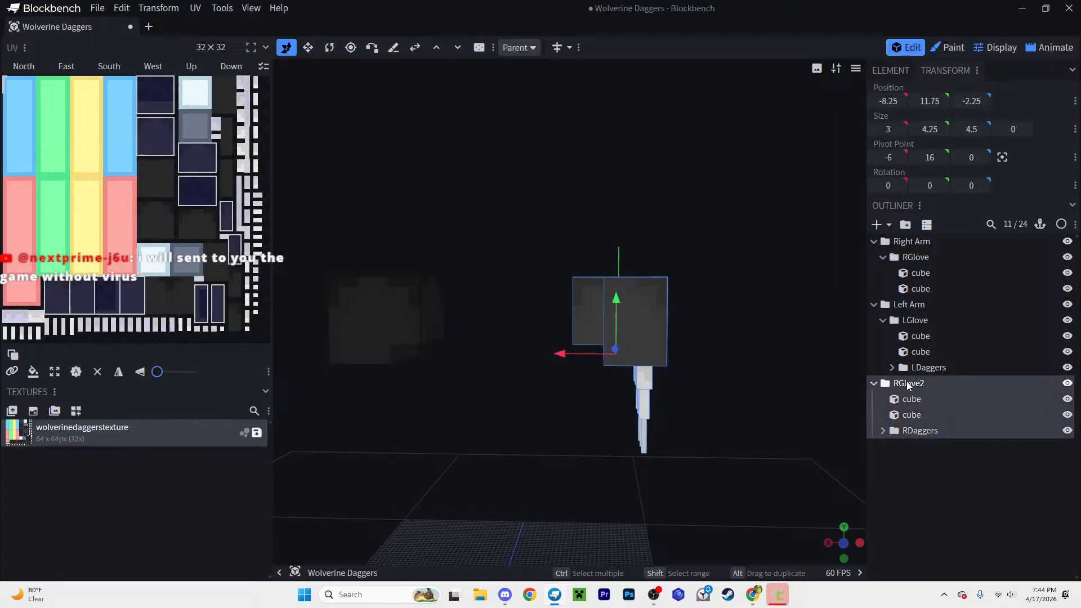
pyautogui.moveTo(747, 364); pyautogui.dragTo(748, 403)
pyautogui.press('r')
pyautogui.moveTo(602, 302); pyautogui.dragTo(665, 252)
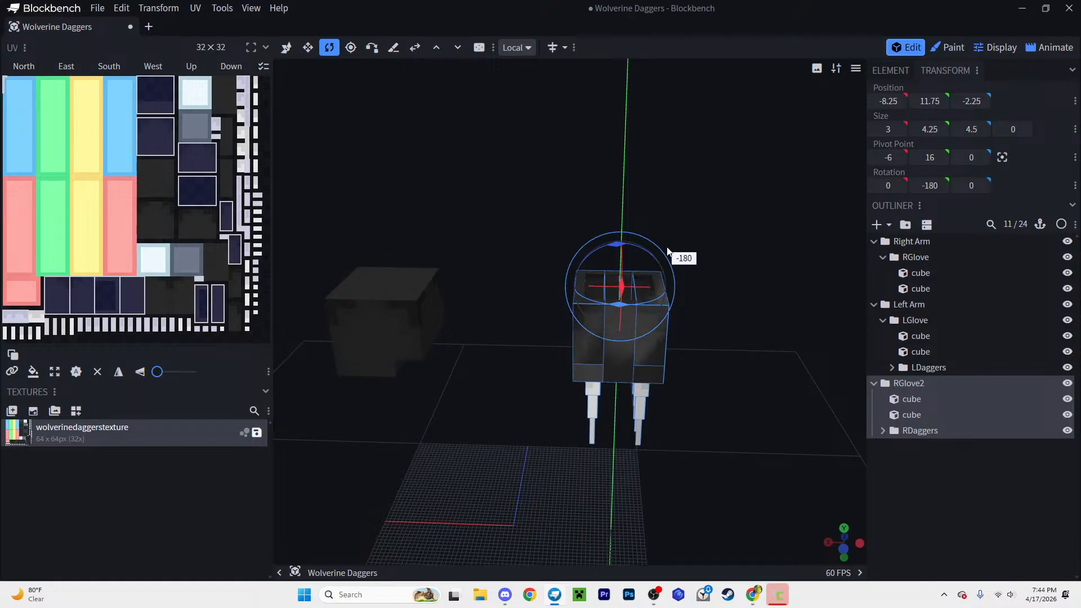
# Step: Move the RGlove2 group along the X axis onto the right arm's glove
pyautogui.press('v')
pyautogui.moveTo(573, 353); pyautogui.dragTo(355, 316)
pyautogui.click(801, 400)
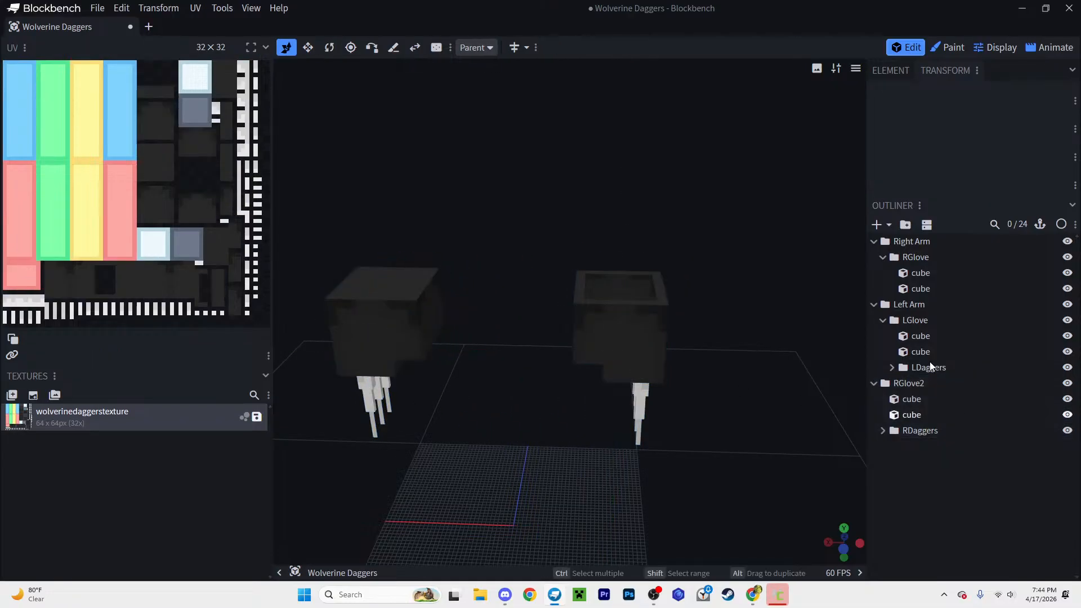
# Step: Delete the old RGlove group from Right Arm and check both gloves side by side
pyautogui.click(915, 258)
pyautogui.press('Delete')
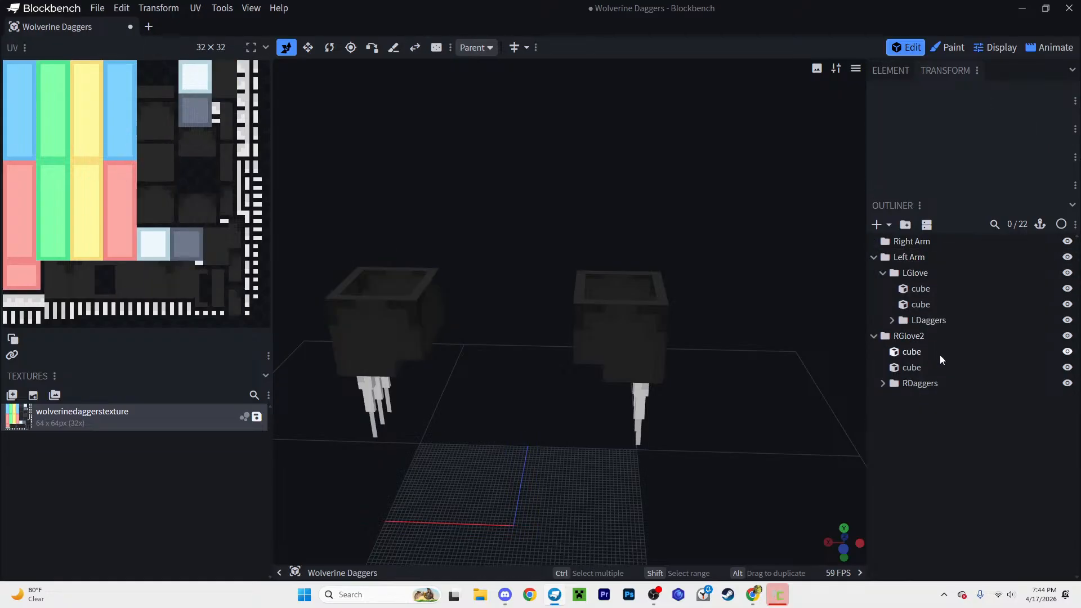
pyautogui.moveTo(692, 292); pyautogui.dragTo(572, 226)
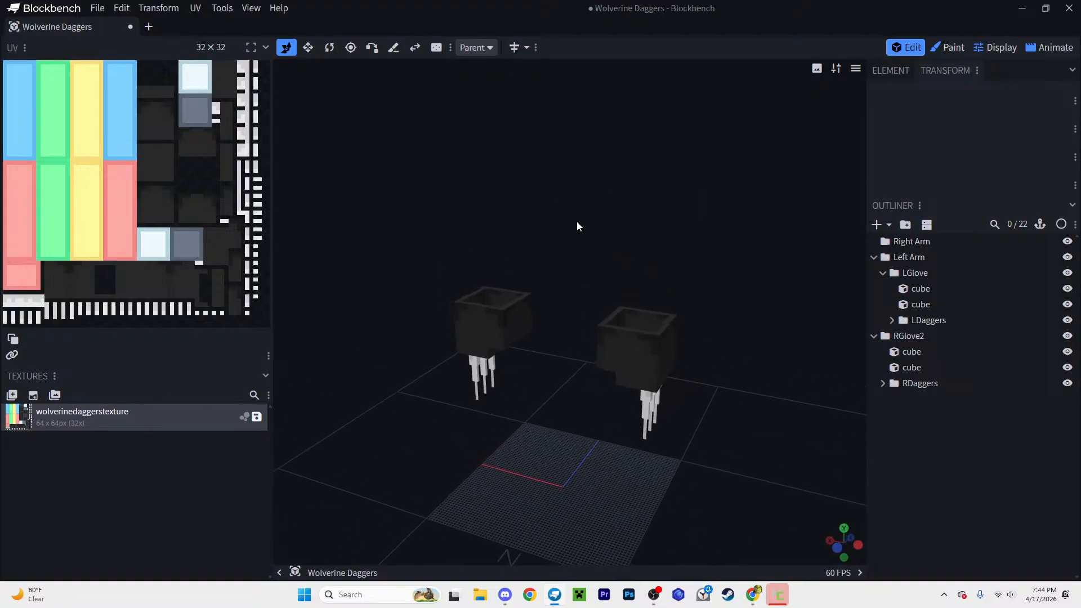
pyautogui.scroll(3, 588, 223)
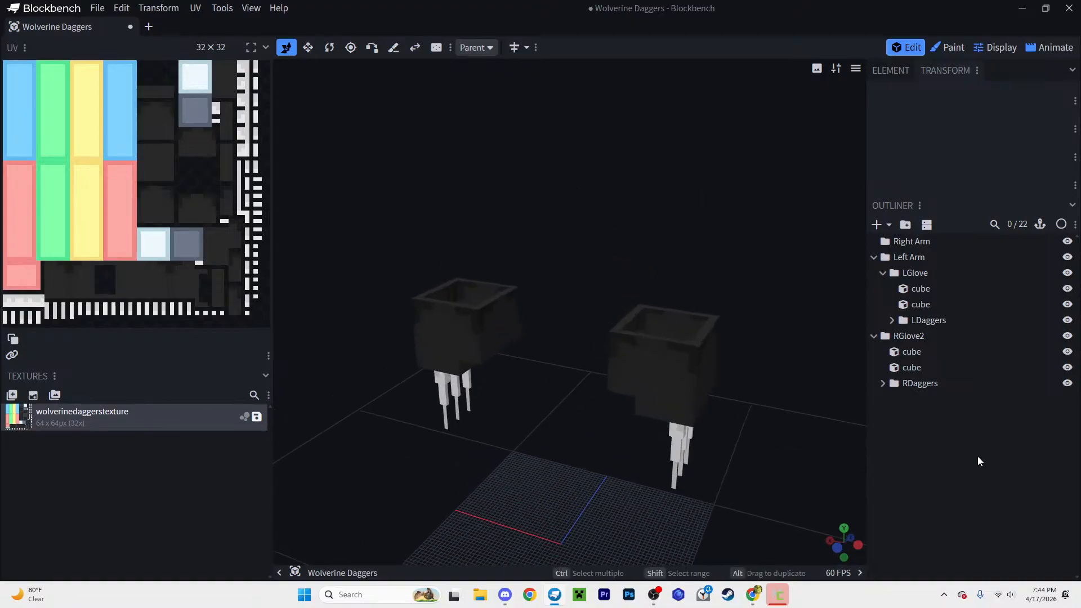
# Step: Undo the recent edits back to the point where the Right Arm and Left Arm cubes still exist
pyautogui.hotkey('ctrl', 'z')
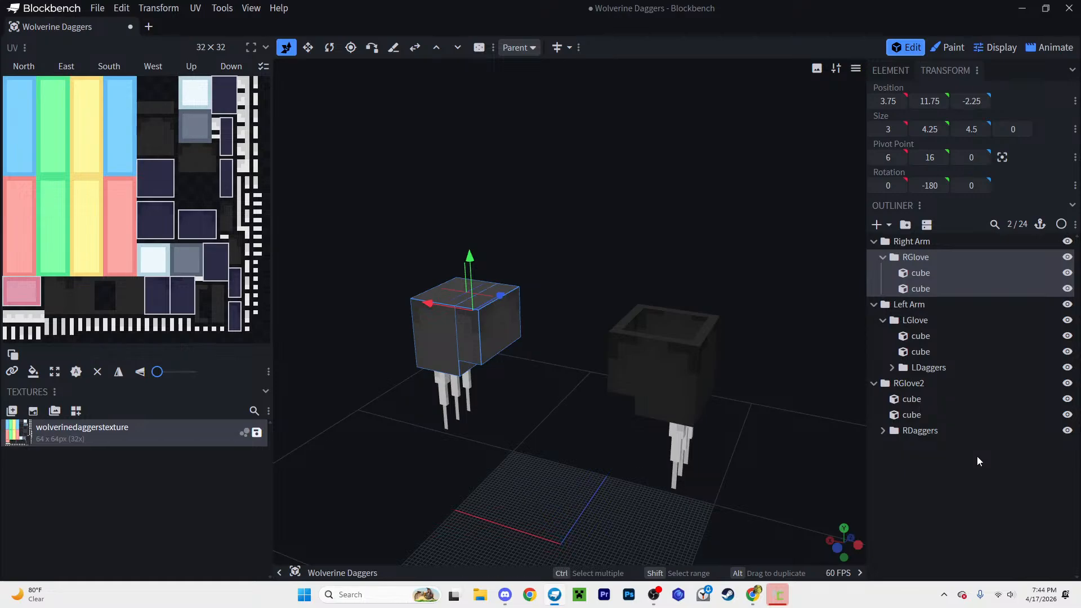
pyautogui.hotkey('ctrl', 'z')
pyautogui.hotkey('ctrl', 'z')
pyautogui.hotkey('ctrl', 'z')
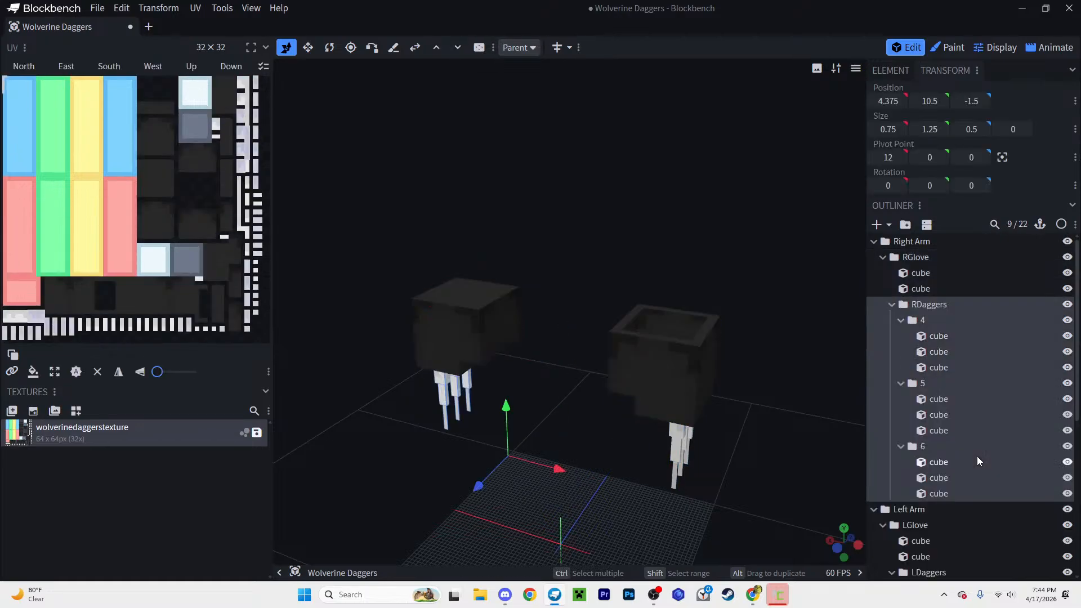
pyautogui.hotkey('ctrl', 'z')
pyautogui.hotkey('ctrl', 'z')
pyautogui.hotkey('ctrl', 'z')
pyautogui.hotkey('ctrl', 'z')
pyautogui.hotkey('ctrl', 'z')
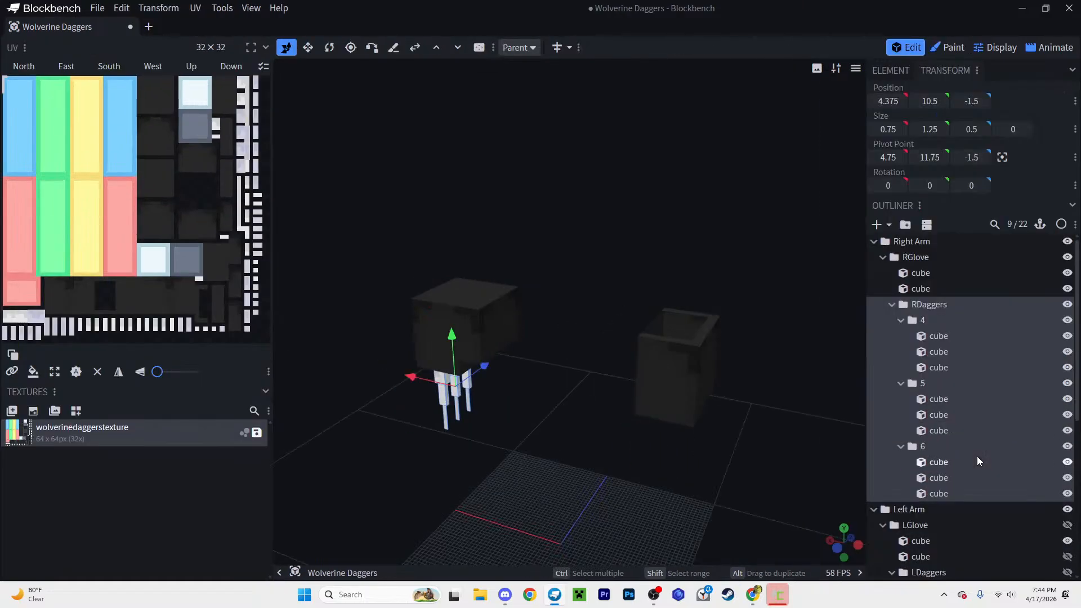
pyautogui.hotkey('ctrl', 'z')
pyautogui.hotkey('ctrl', 'z')
pyautogui.hotkey('ctrl', 'z')
pyautogui.hotkey('ctrl', 'z')
pyautogui.hotkey('ctrl', 'z')
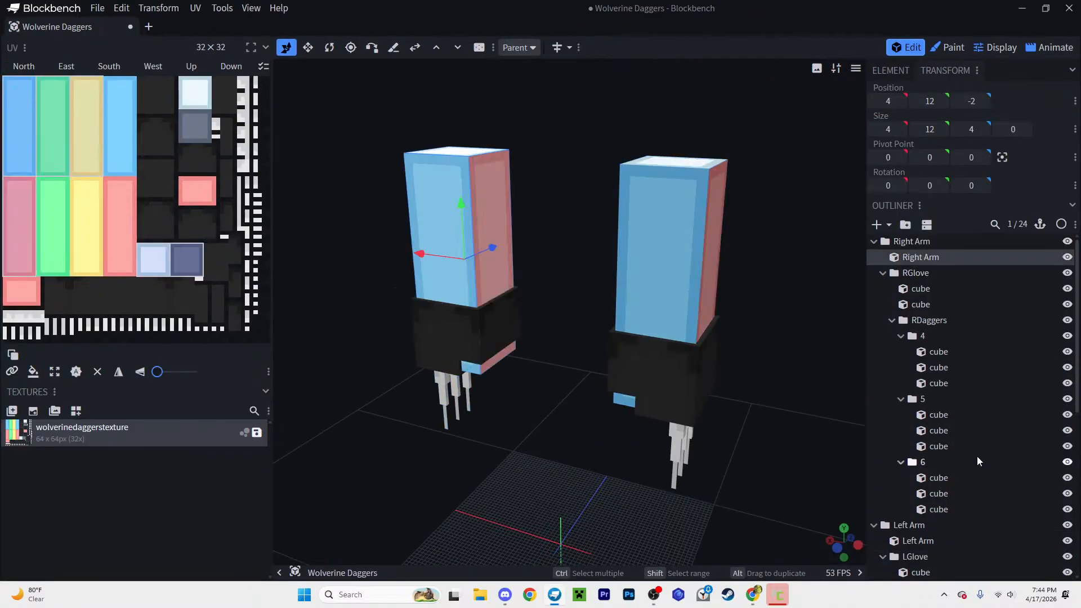
# Step: Replace the right arm's RGlove group with a duplicate of the LGlove group placed inside the Right Arm group
pyautogui.click(915, 273)
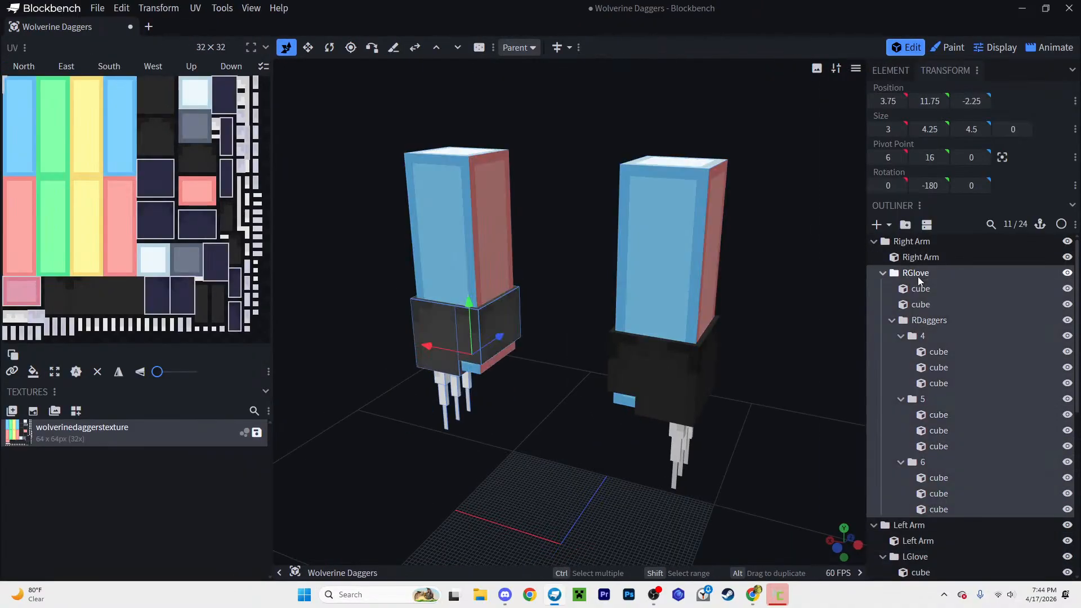
pyautogui.press('Delete')
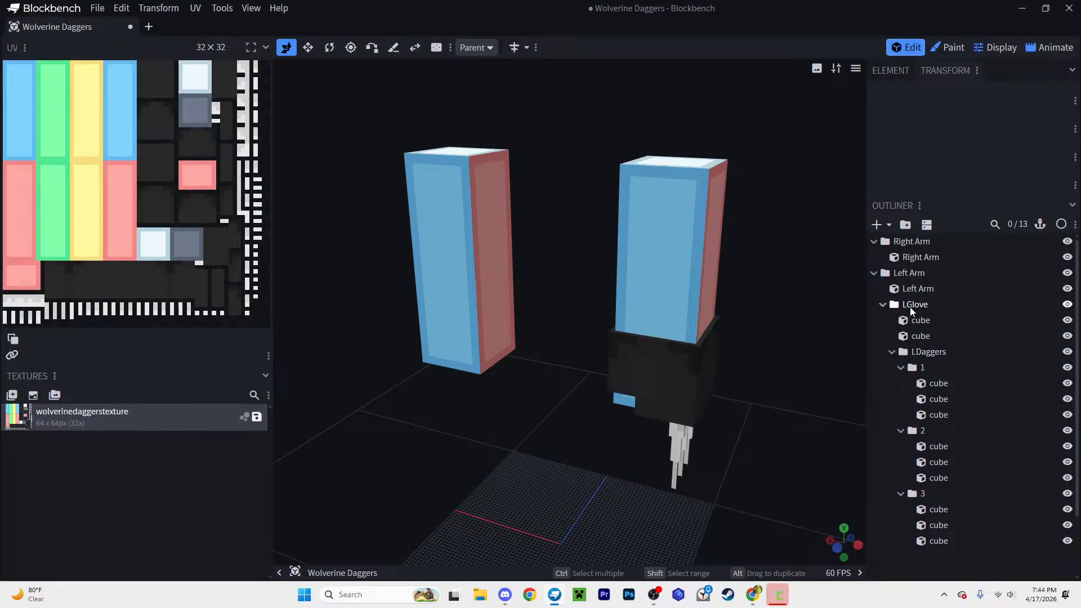
pyautogui.click(912, 309)
pyautogui.hotkey('ctrl', 'x')
pyautogui.hotkey('ctrl', 'v')
pyautogui.moveTo(909, 306); pyautogui.dragTo(907, 273)
pyautogui.hotkey('ctrl', 'v')
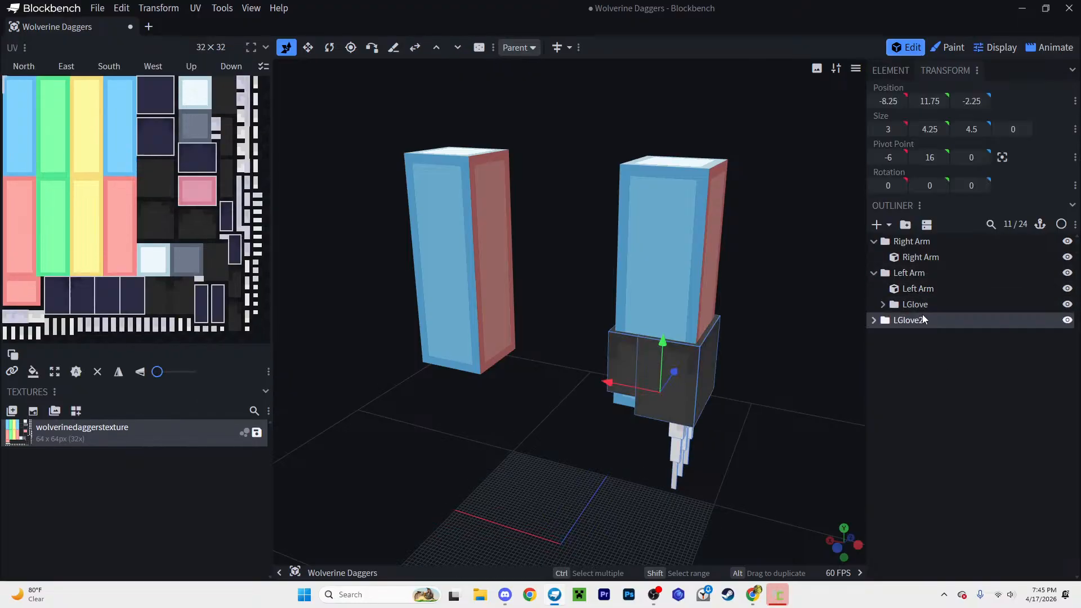
pyautogui.moveTo(910, 321); pyautogui.dragTo(904, 250)
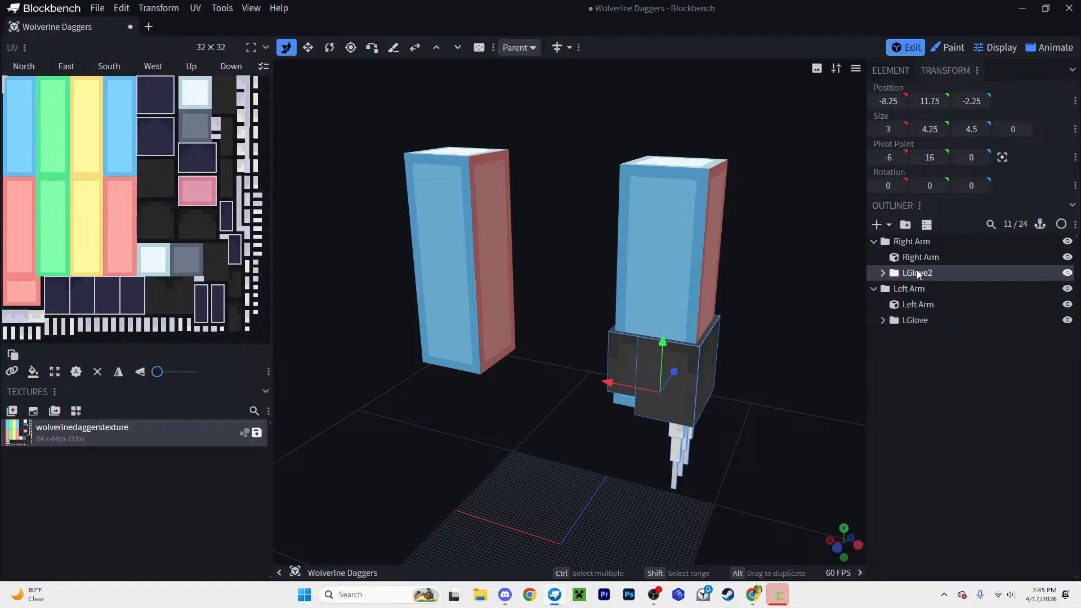
# Step: Rename the duplicated dagger group as RDaggers and its parent glove group as RGlove
pyautogui.doubleClick(917, 273)
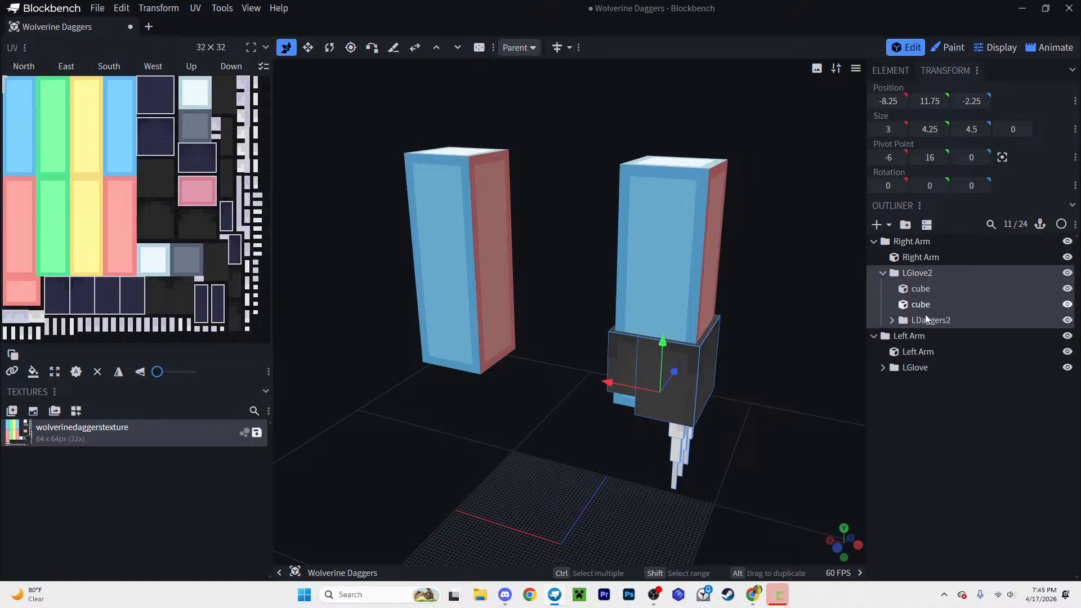
pyautogui.doubleClick(929, 319)
pyautogui.write('RDaggers')
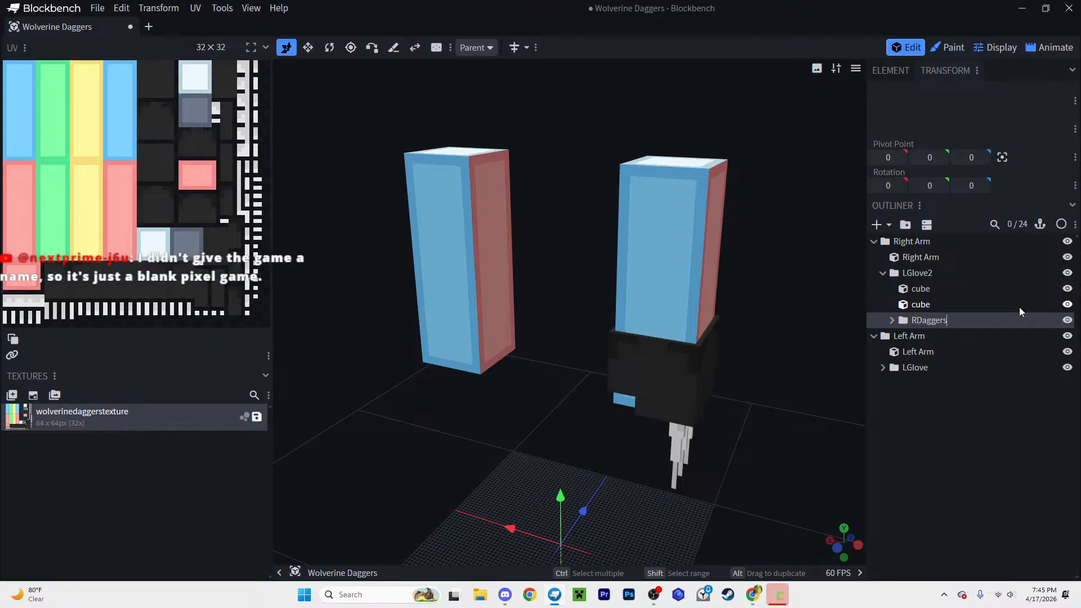
pyautogui.doubleClick(918, 273)
pyautogui.write('RGlove')
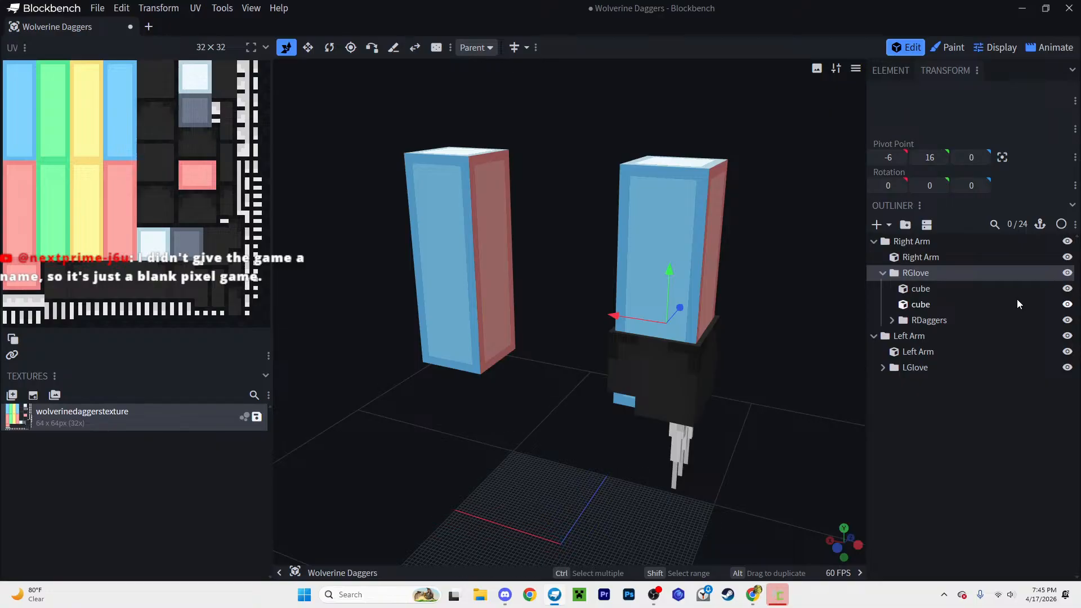
# Step: Move the RGlove group along the X axis onto the right arm so its pivot sits at X 6
pyautogui.click(883, 272)
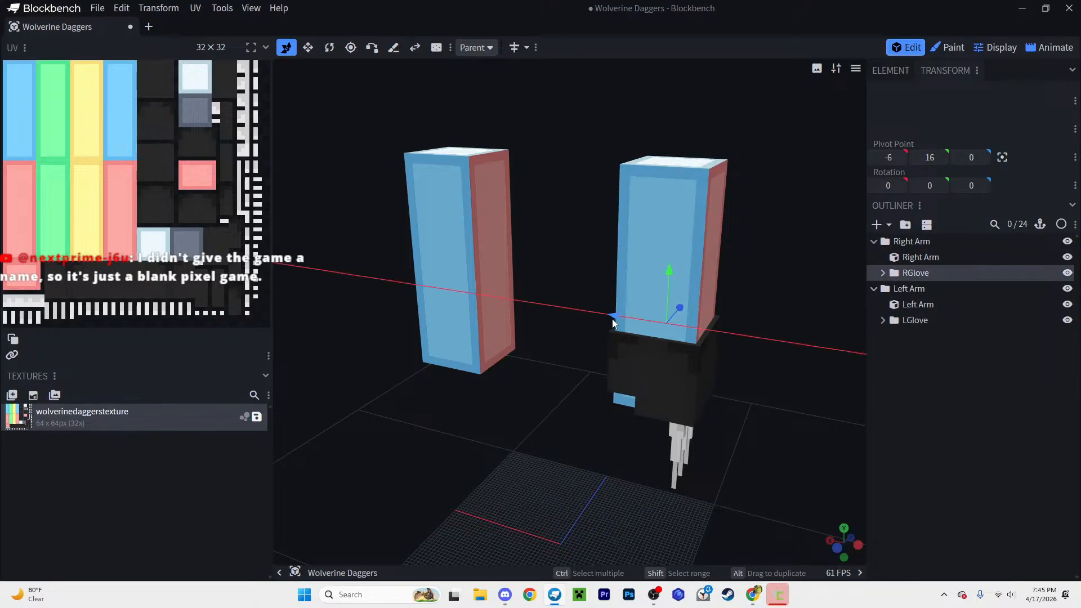
pyautogui.moveTo(637, 319); pyautogui.dragTo(569, 314)
pyautogui.click(917, 415)
pyautogui.moveTo(761, 398); pyautogui.dragTo(808, 390)
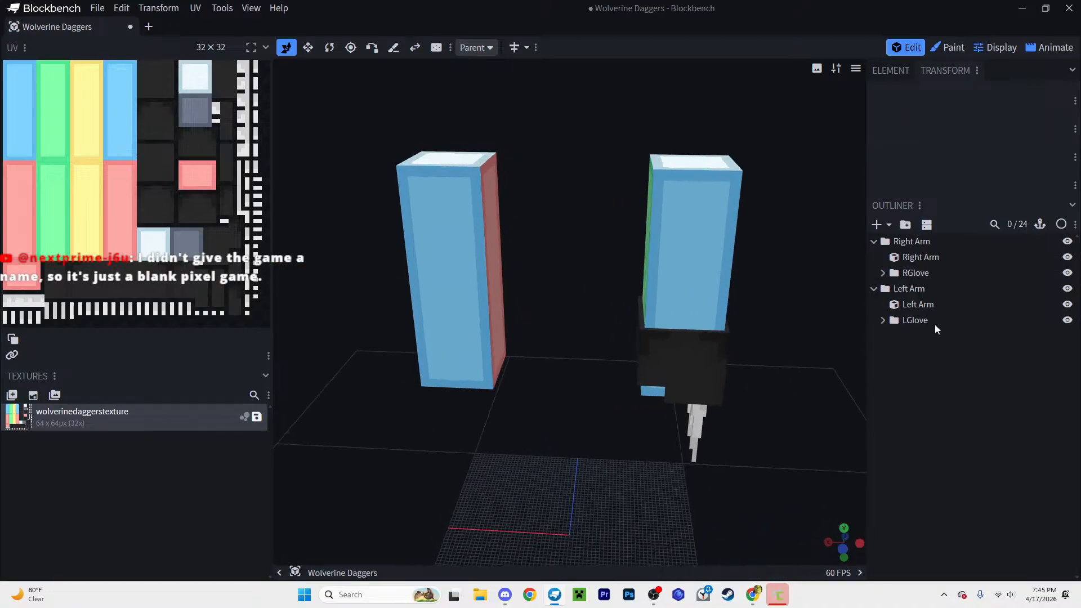
pyautogui.click(902, 274)
pyautogui.moveTo(619, 369); pyautogui.dragTo(417, 384)
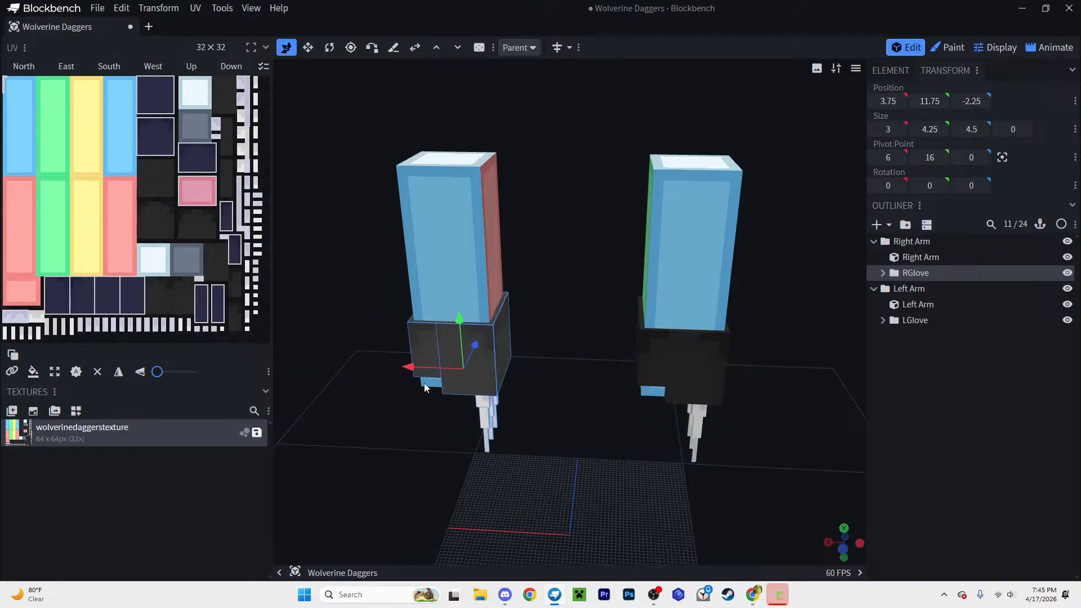
# Step: Rotate the RGlove group -180 degrees around its Y axis so it mirrors the left glove
pyautogui.press('r')
pyautogui.moveTo(466, 326); pyautogui.dragTo(451, 261)
pyautogui.click(897, 435)
pyautogui.scroll(-2, 554, 426)
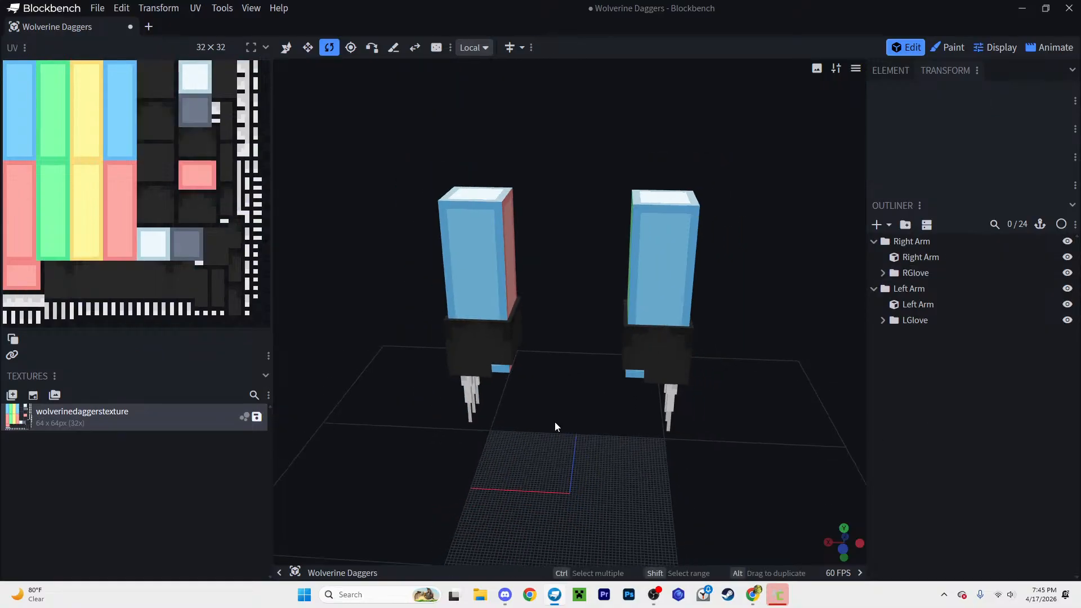
# Step: Save the model as Wolverine Daggers.bbmodel and its texture as wolverinedaggerstexture.png
pyautogui.hotkey('ctrl', 's')
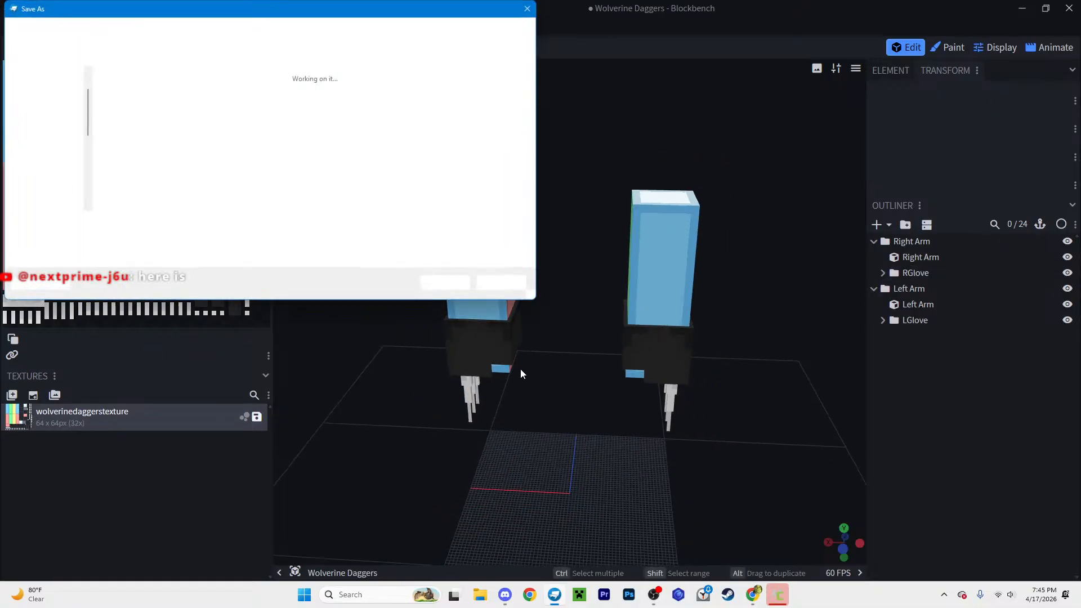
pyautogui.moveTo(139, 10); pyautogui.dragTo(0, 14)
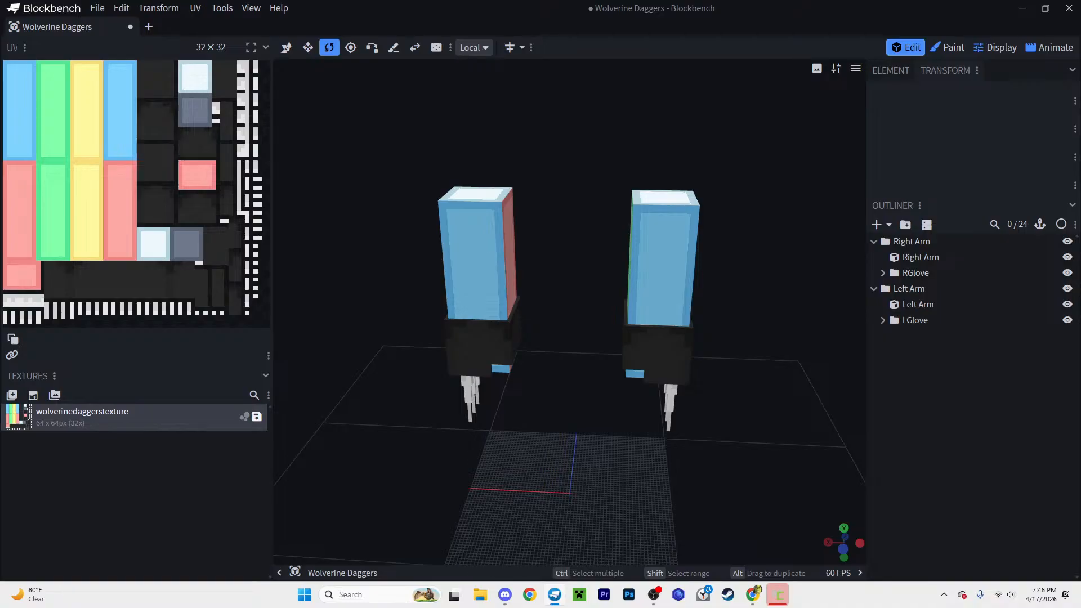
pyautogui.press('super+v')
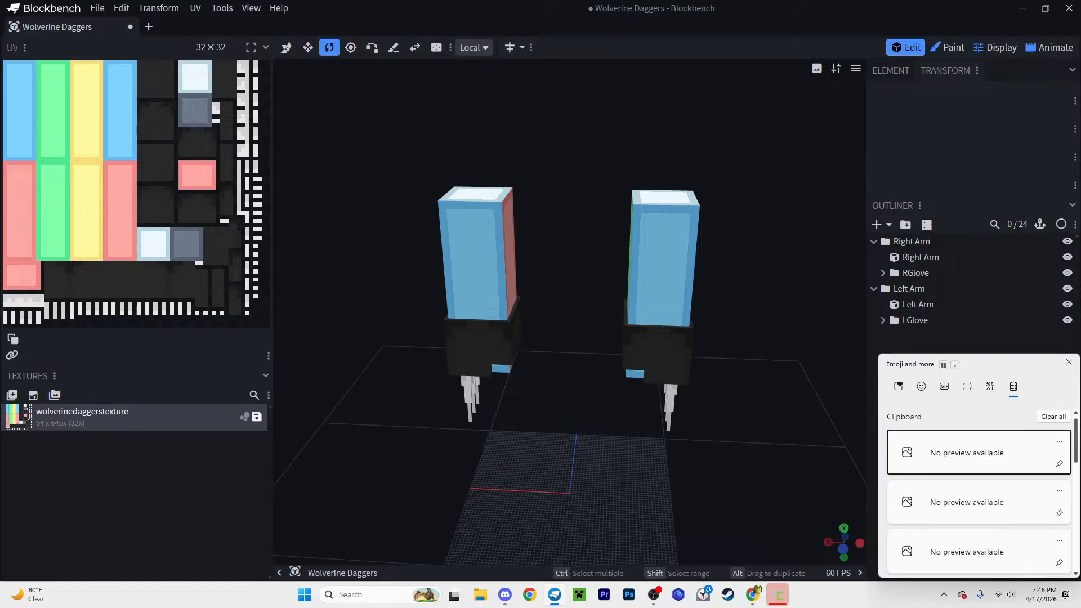
pyautogui.press('Escape')
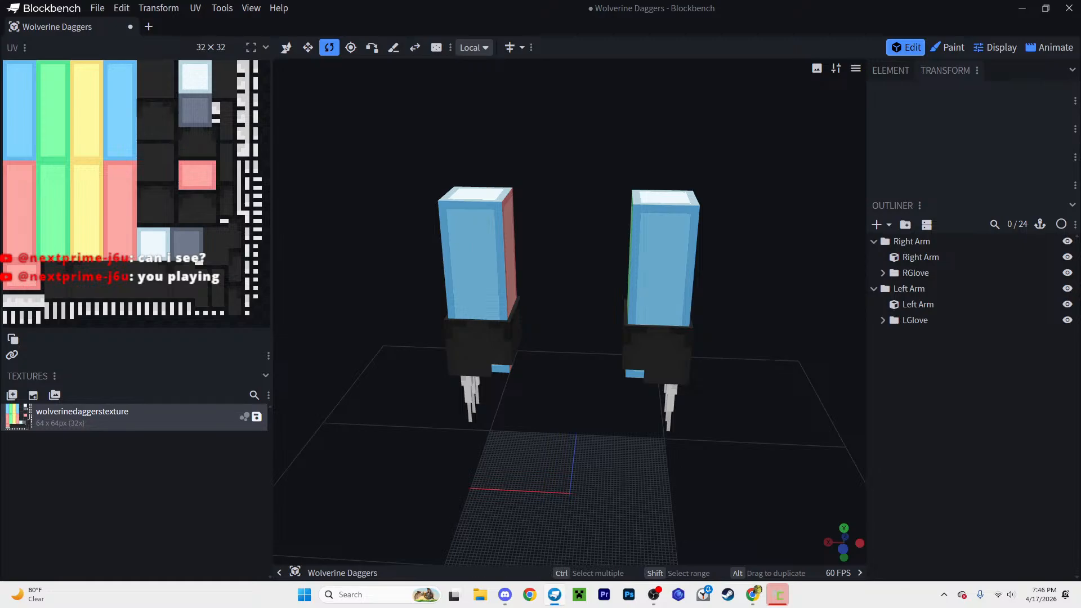
pyautogui.hotkey('ctrl', 's')
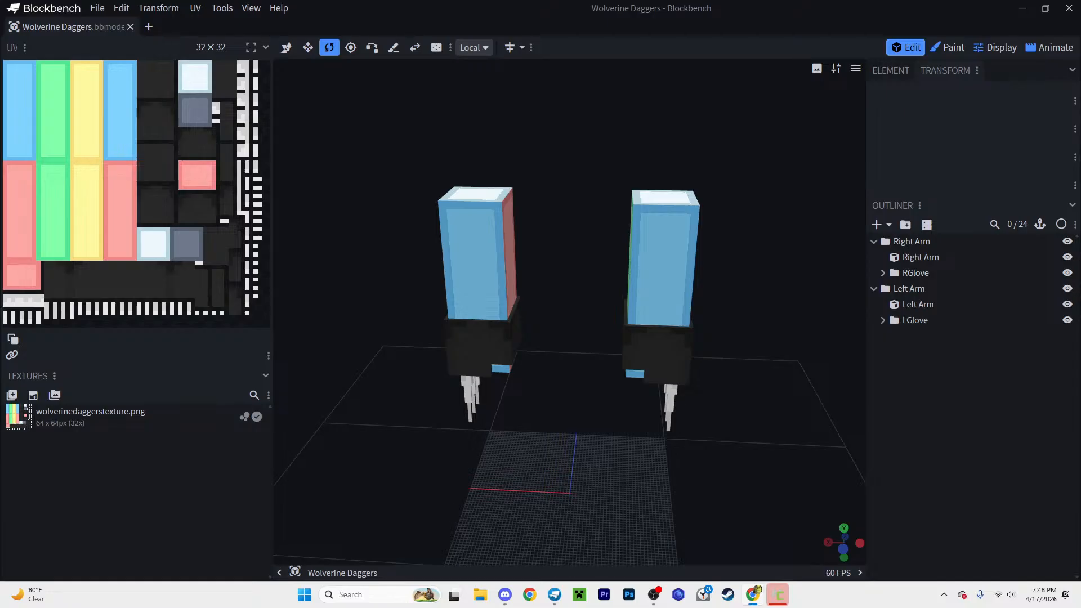
pyautogui.moveTo(704, 422); pyautogui.dragTo(656, 331)
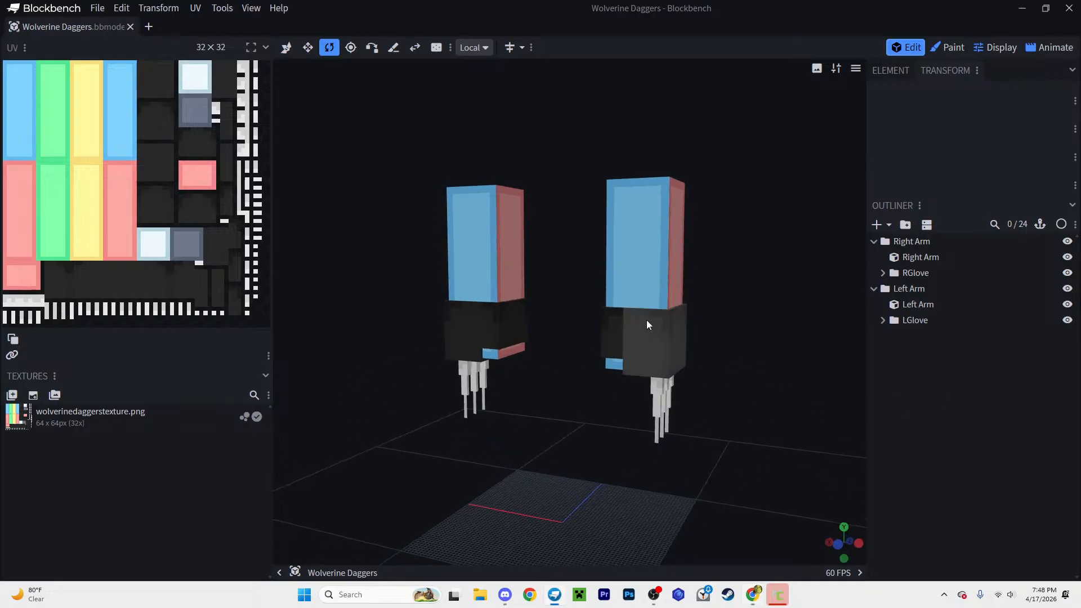
pyautogui.hotkey('ctrl', 's')
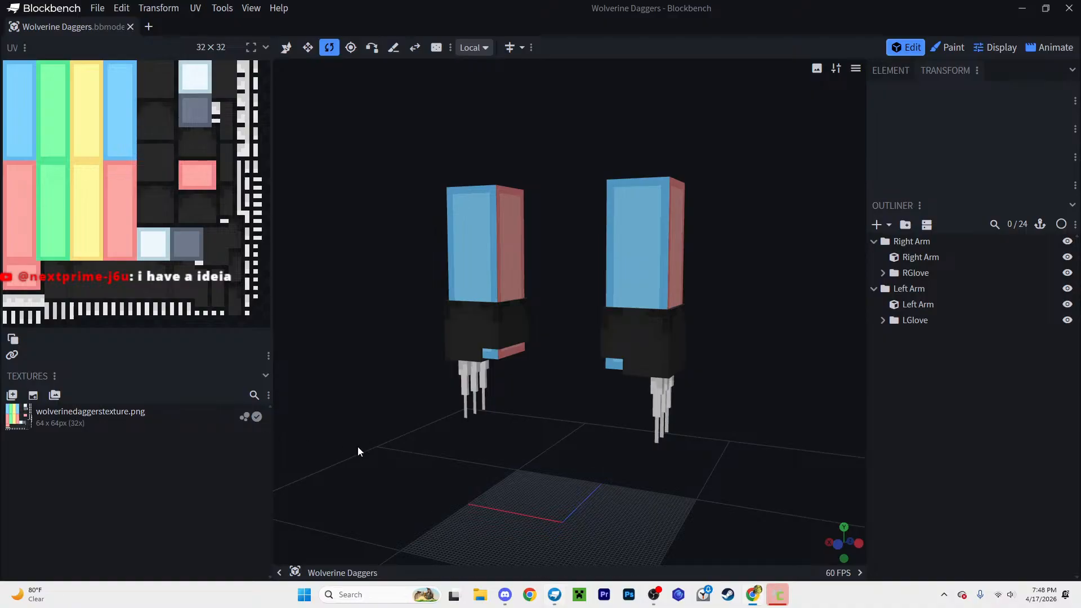
pyautogui.moveTo(346, 445); pyautogui.dragTo(399, 477)
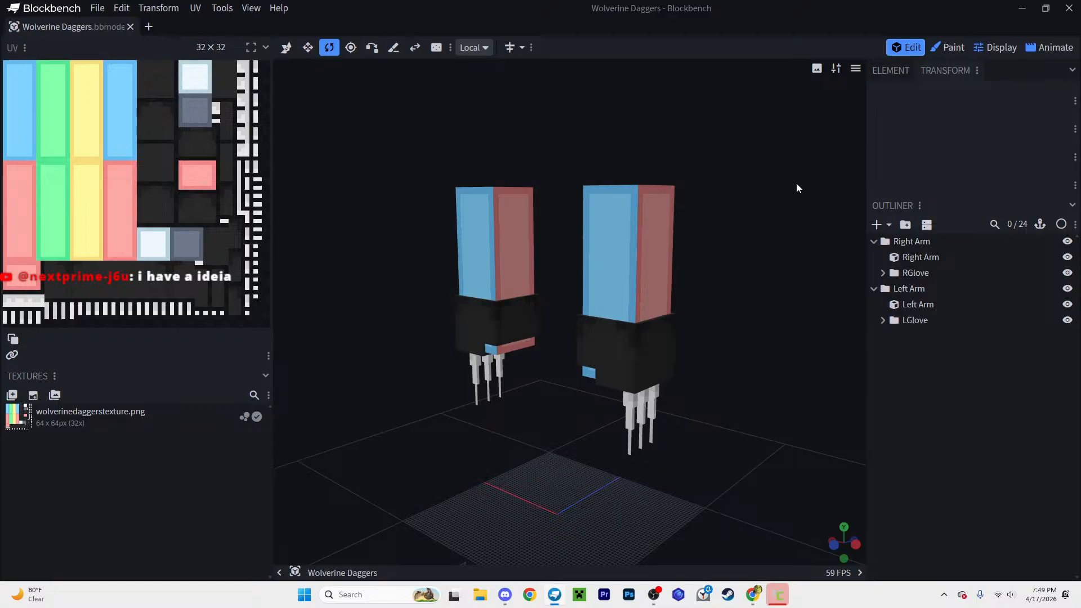
# Step: Try to change the existing project's model type to Armor
pyautogui.click(97, 9)
pyautogui.moveTo(151, 232)
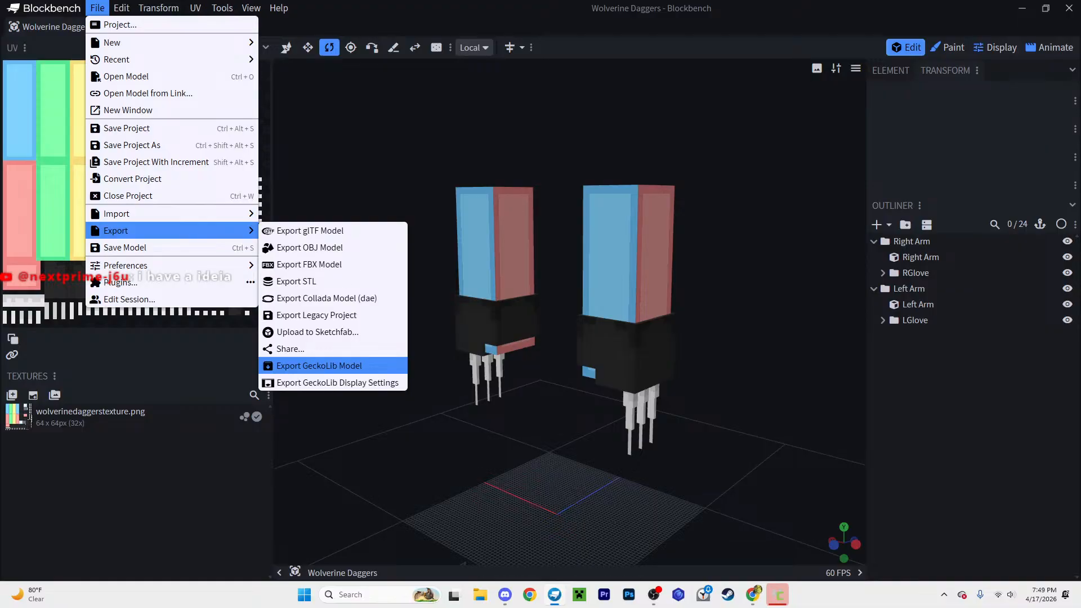
pyautogui.click(104, 7)
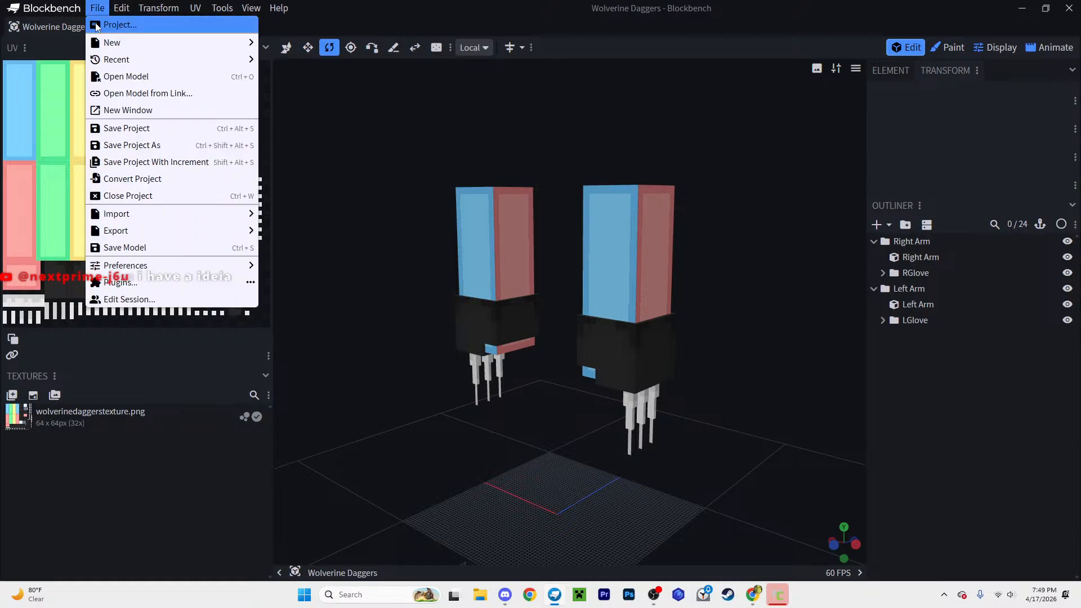
pyautogui.click(96, 25)
pyautogui.click(532, 112)
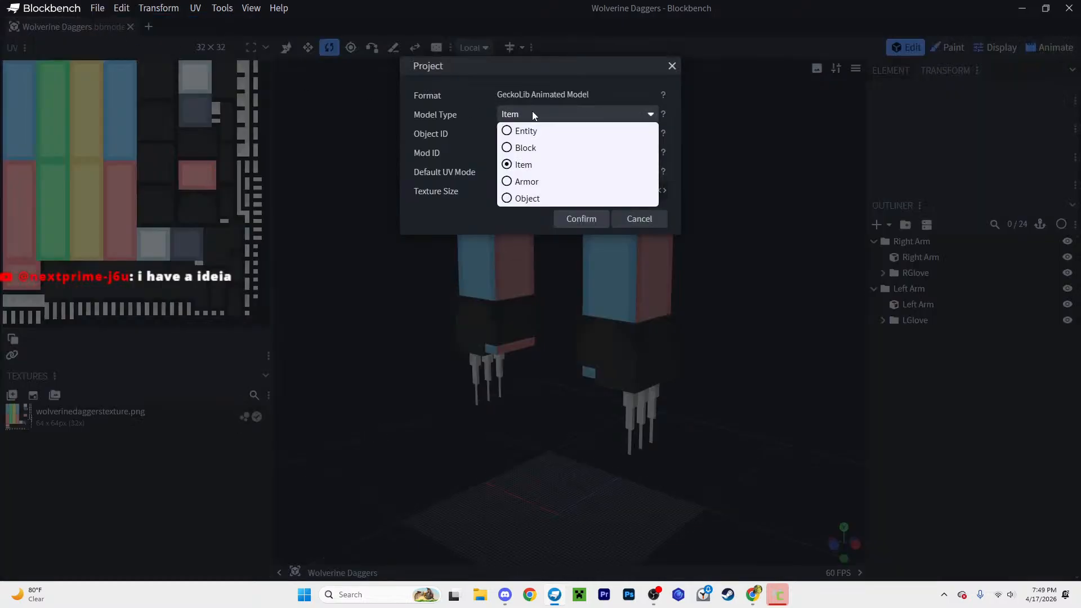
pyautogui.click(544, 181)
pyautogui.click(586, 220)
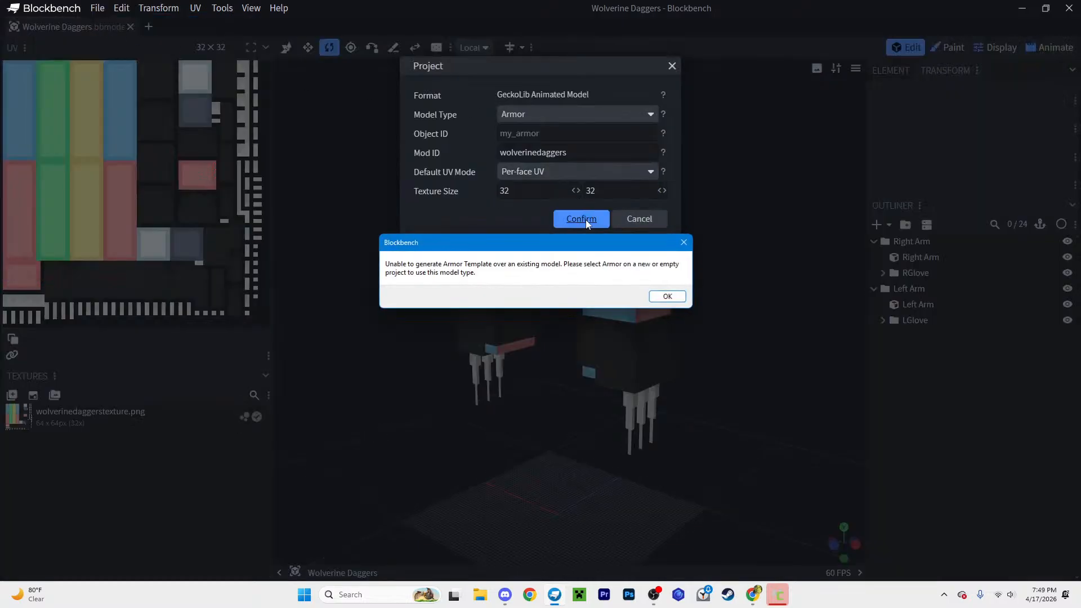
pyautogui.click(668, 297)
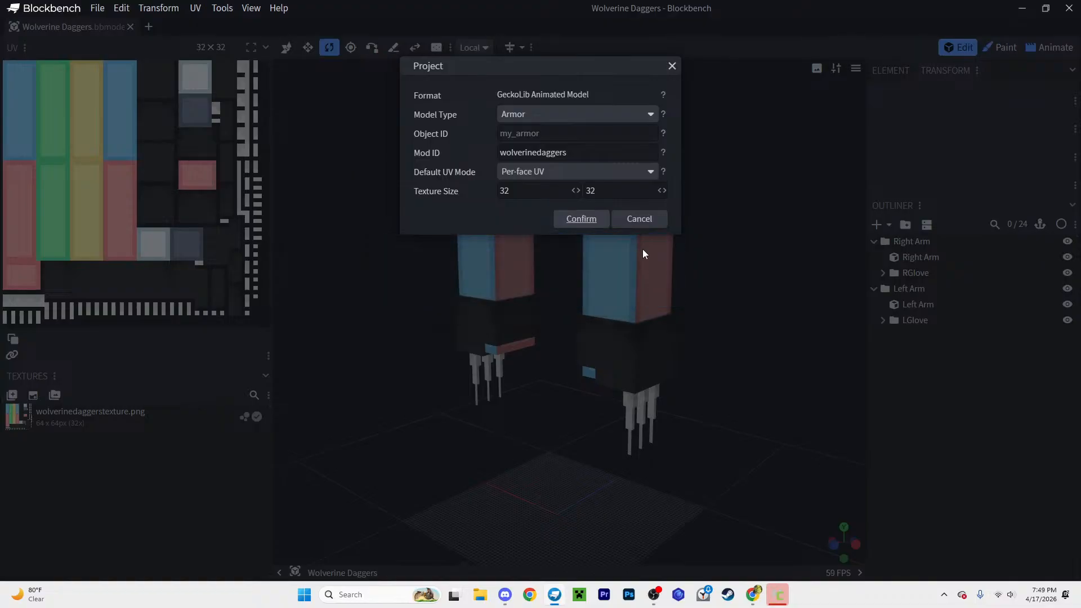
pyautogui.click(640, 219)
# Step: Select and copy all arm and glove elements of the Wolverine Daggers model
pyautogui.hotkey('ctrl', 'a')
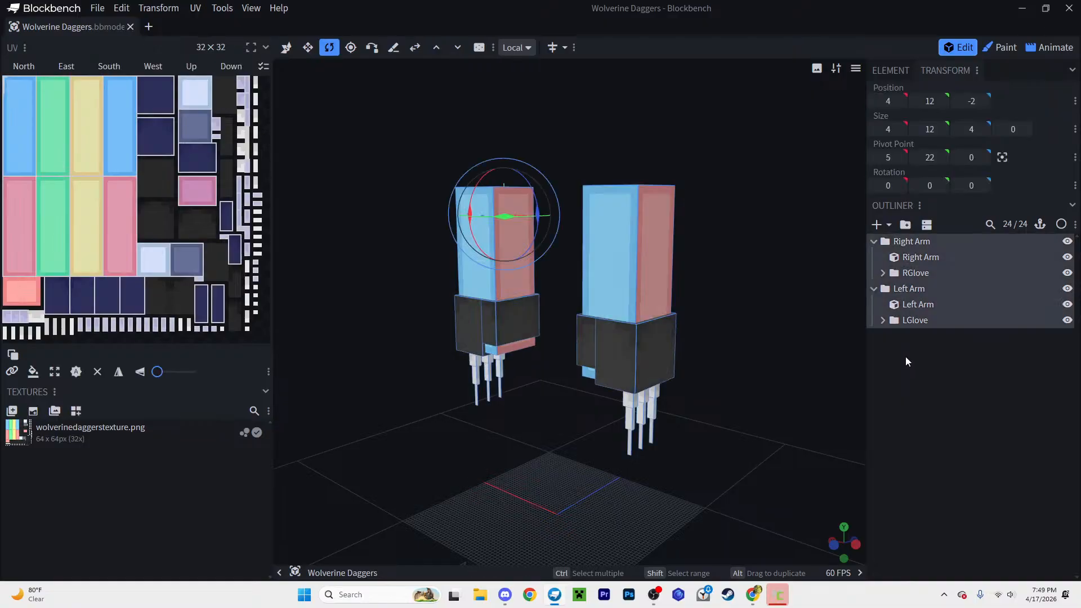
pyautogui.click(947, 345)
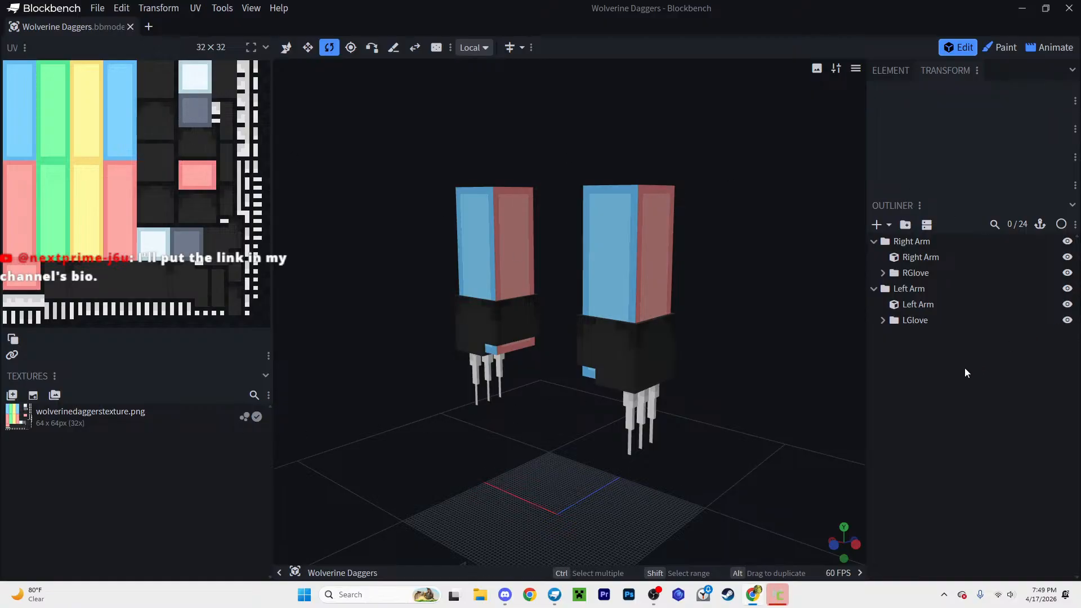
pyautogui.hotkey('ctrl', 'a')
# Step: Start a new GeckoLib Animated Model project of type Armor named Wolverine Daggers with the mod ID wolverinedaggers
pyautogui.click(149, 28)
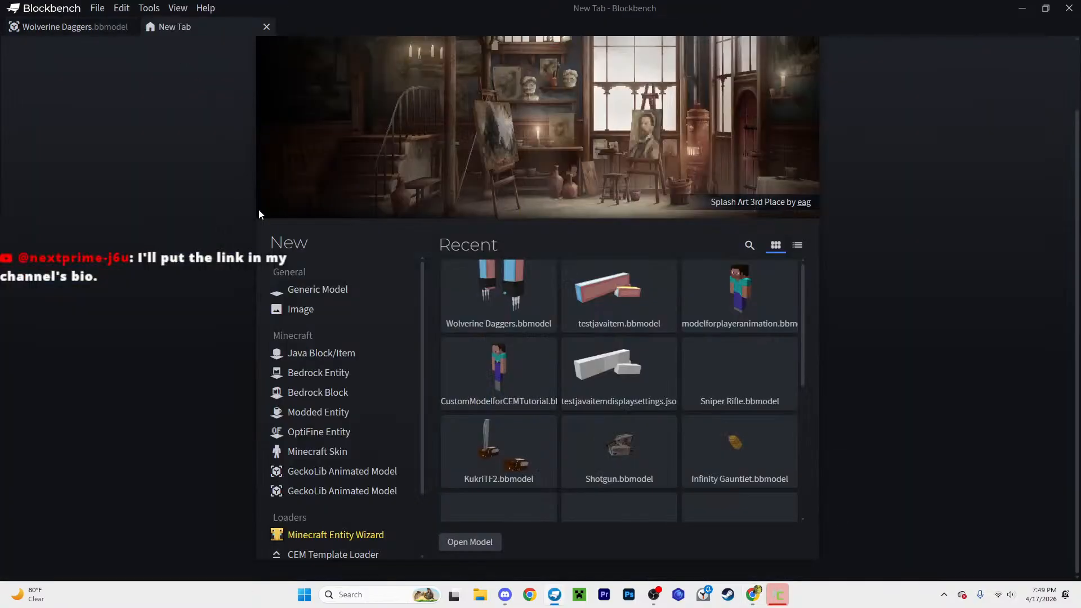
pyautogui.click(332, 473)
pyautogui.click(688, 541)
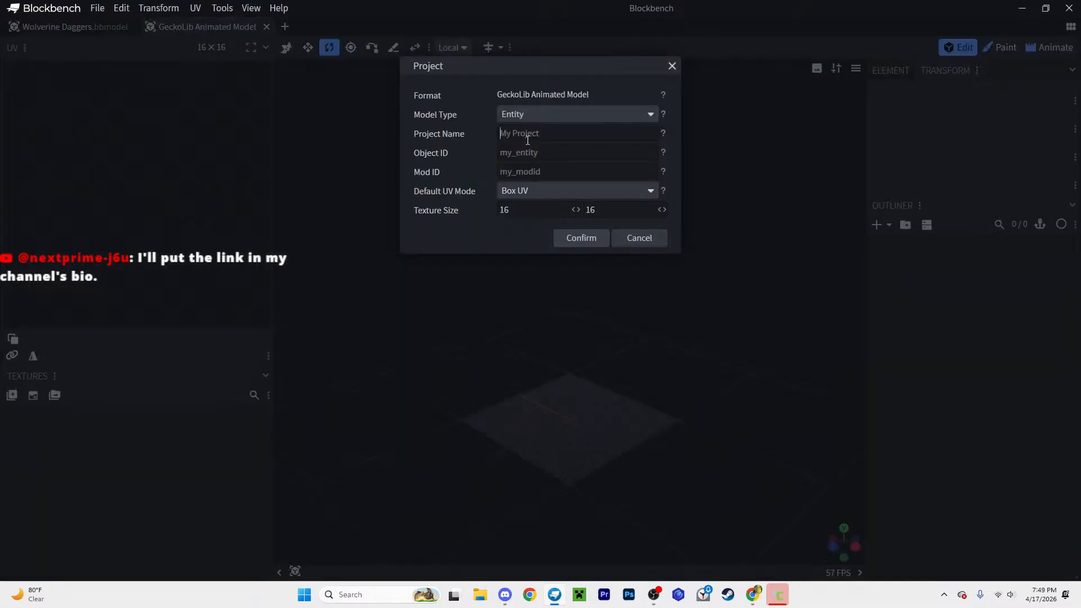
pyautogui.click(575, 114)
pyautogui.click(526, 179)
pyautogui.click(527, 134)
pyautogui.write('Wolverine Daggers')
pyautogui.click(554, 173)
pyautogui.press('super+v')
pyautogui.scroll(-5, 583, 309)
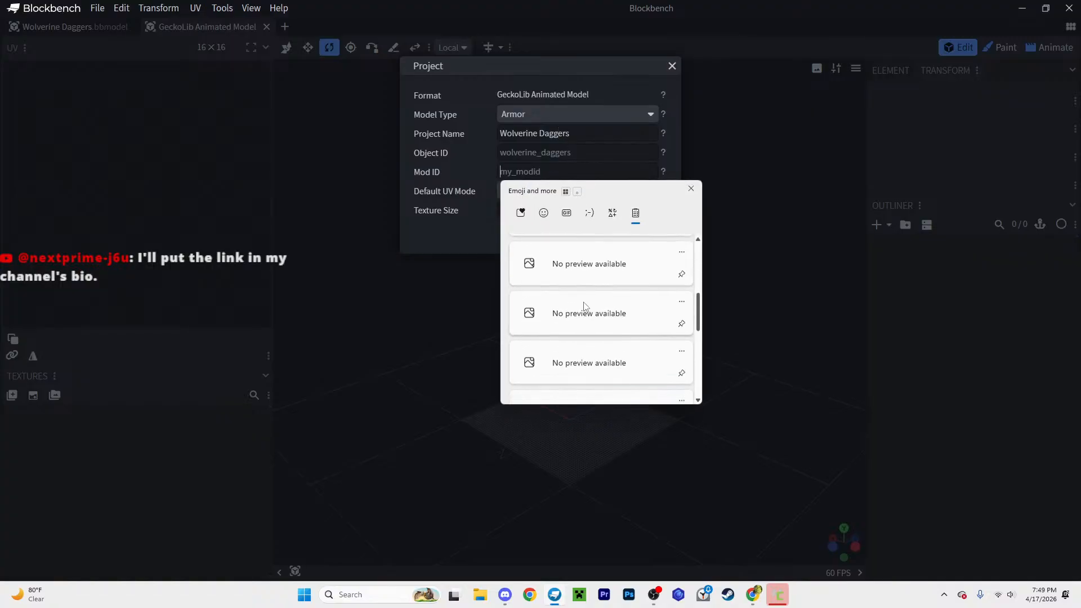
pyautogui.click(572, 357)
# Step: Set the default UV mode to Per-face UV and the texture size to 64 × 64, and create the project
pyautogui.click(529, 191)
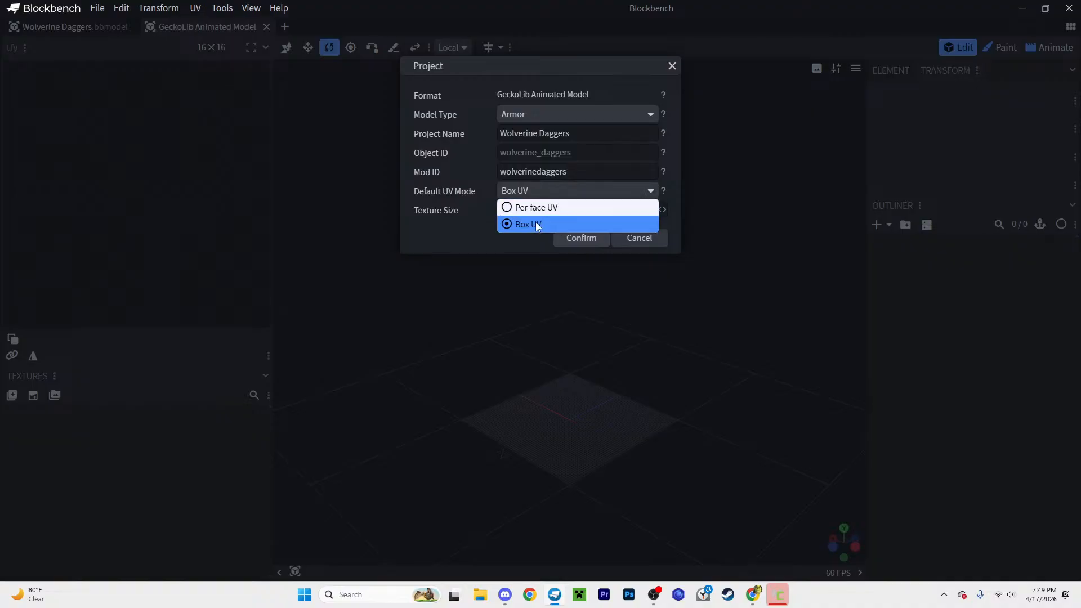
pyautogui.click(524, 208)
pyautogui.doubleClick(547, 214)
pyautogui.write('64')
pyautogui.doubleClick(598, 212)
pyautogui.write('64')
pyautogui.click(589, 239)
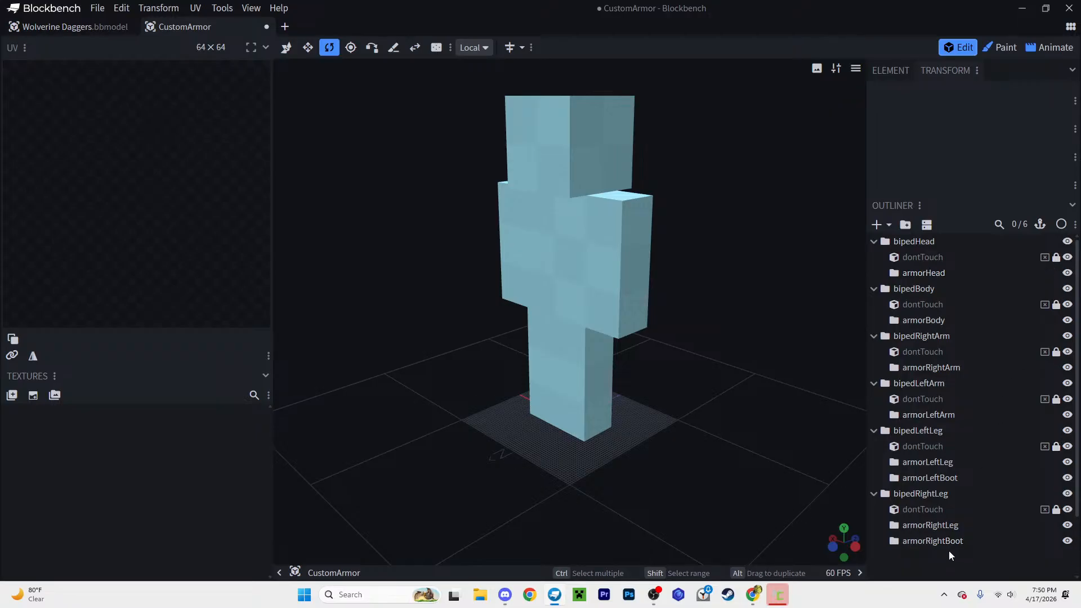
# Step: Paste the copied Right Arm and Left Arm groups into the new armor project
pyautogui.hotkey('ctrl', 'v')
pyautogui.scroll(-3, 951, 507)
pyautogui.click(934, 489)
pyautogui.click(876, 455)
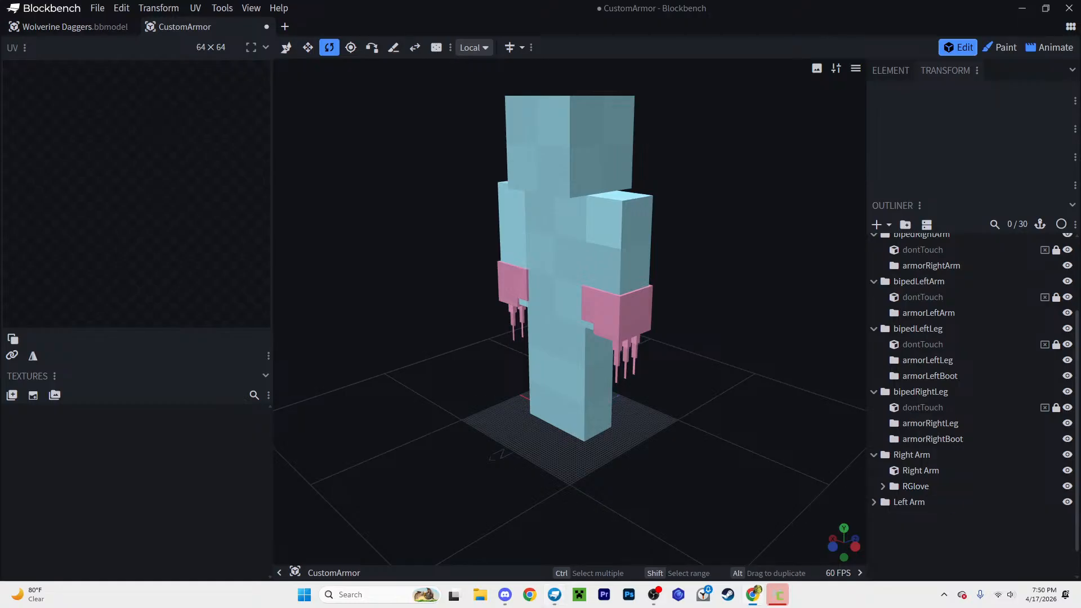
# Step: Move the RGlove group out of Right Arm into the armorRightArm group
pyautogui.click(941, 487)
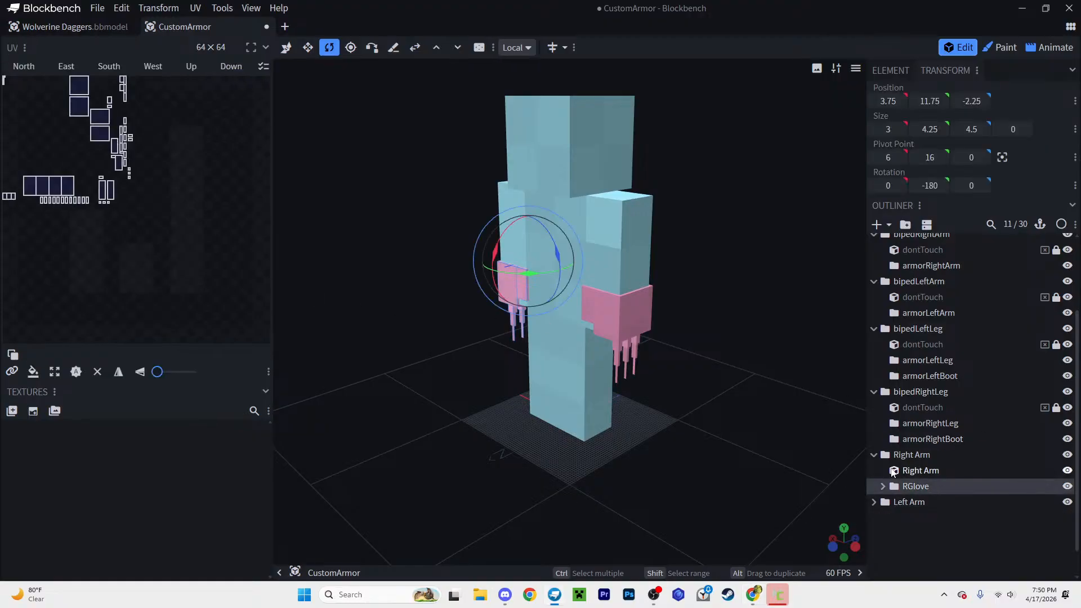
pyautogui.moveTo(924, 486)
pyautogui.mouseDown()
pyautogui.moveTo(946, 408)
pyautogui.moveTo(924, 283)
pyautogui.moveTo(948, 322)
pyautogui.moveTo(924, 316)
pyautogui.mouseUp()
pyautogui.click(925, 522)
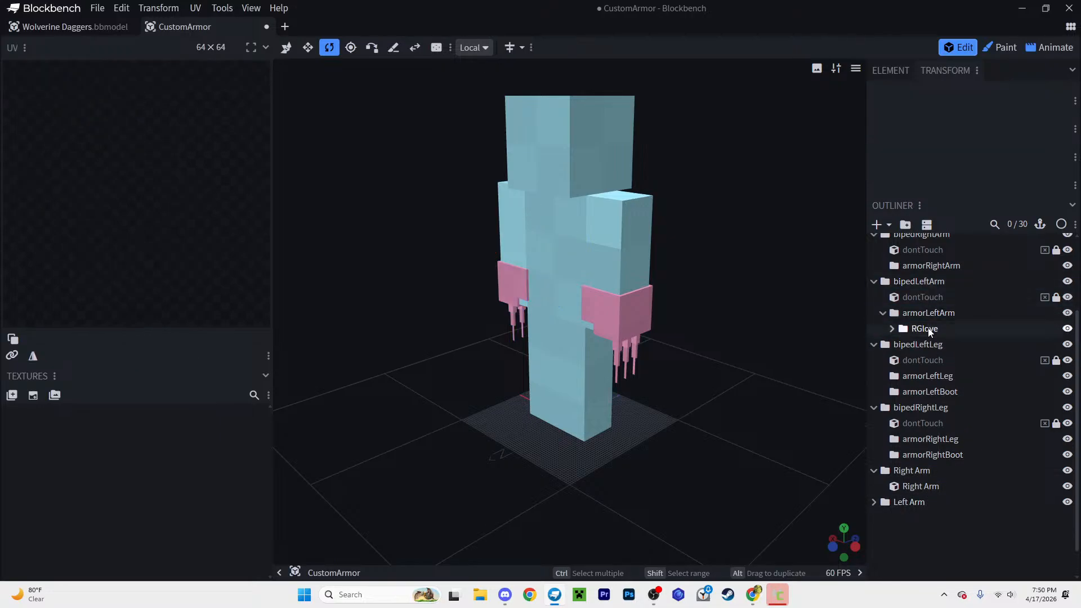
pyautogui.moveTo(929, 333); pyautogui.dragTo(957, 266)
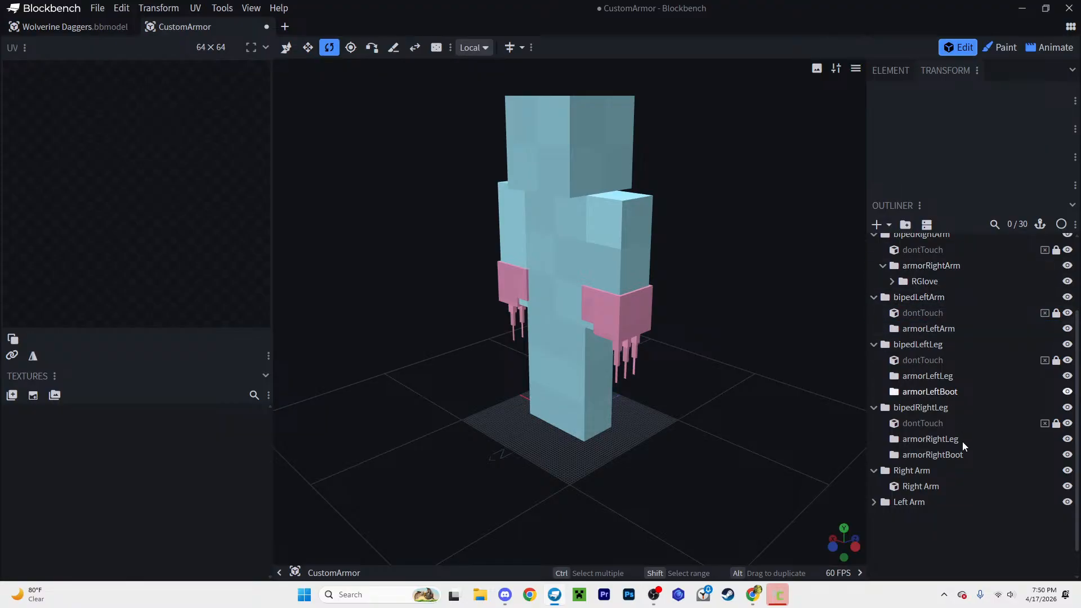
# Step: Move the LGlove group out of Left Arm into the armorLeftArm group
pyautogui.click(908, 502)
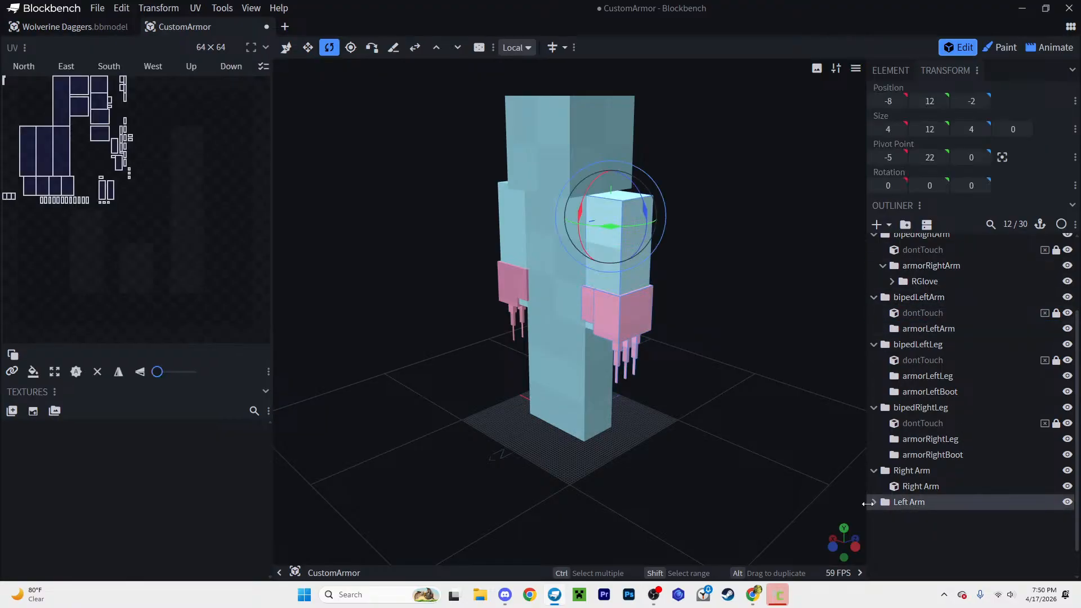
pyautogui.click(874, 501)
pyautogui.moveTo(921, 538); pyautogui.dragTo(926, 331)
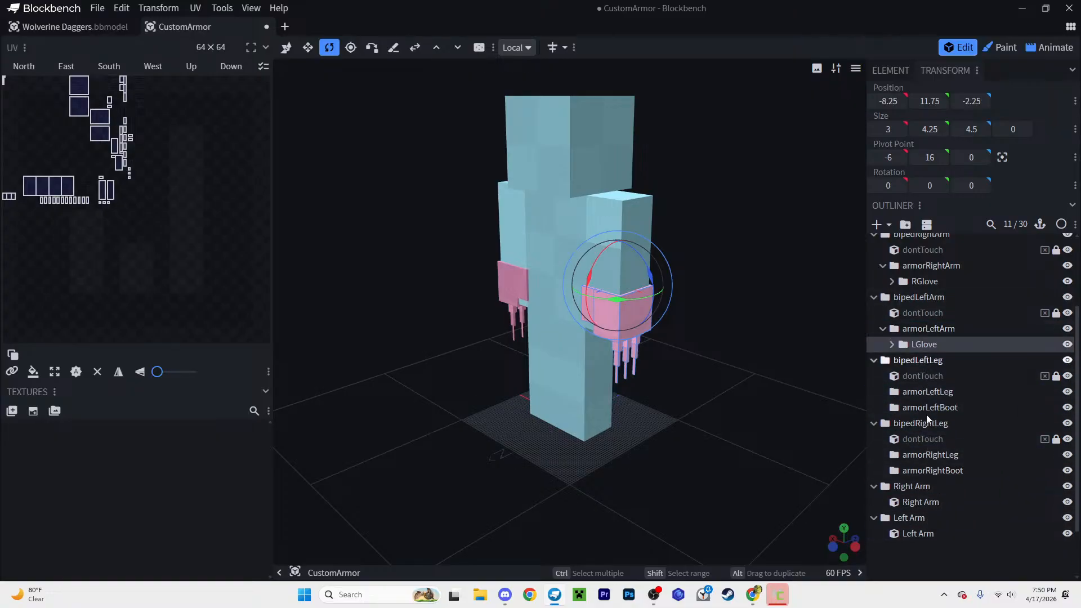
# Step: Delete the leftover Right Arm and Left Arm groups together with their arm cubes
pyautogui.click(914, 488)
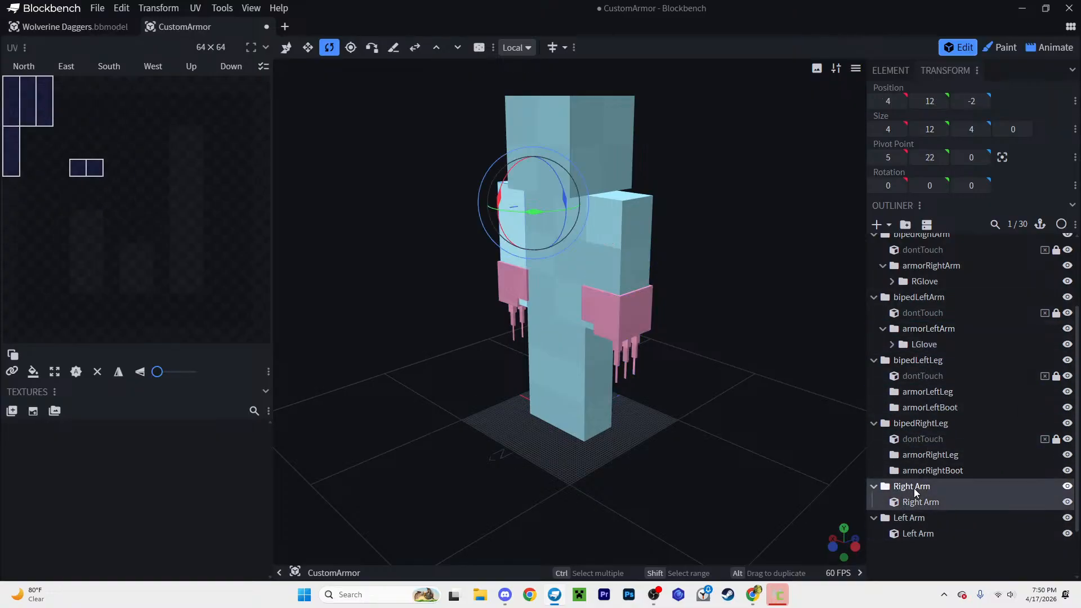
pyautogui.press('Delete')
pyautogui.click(914, 488)
pyautogui.press('Delete')
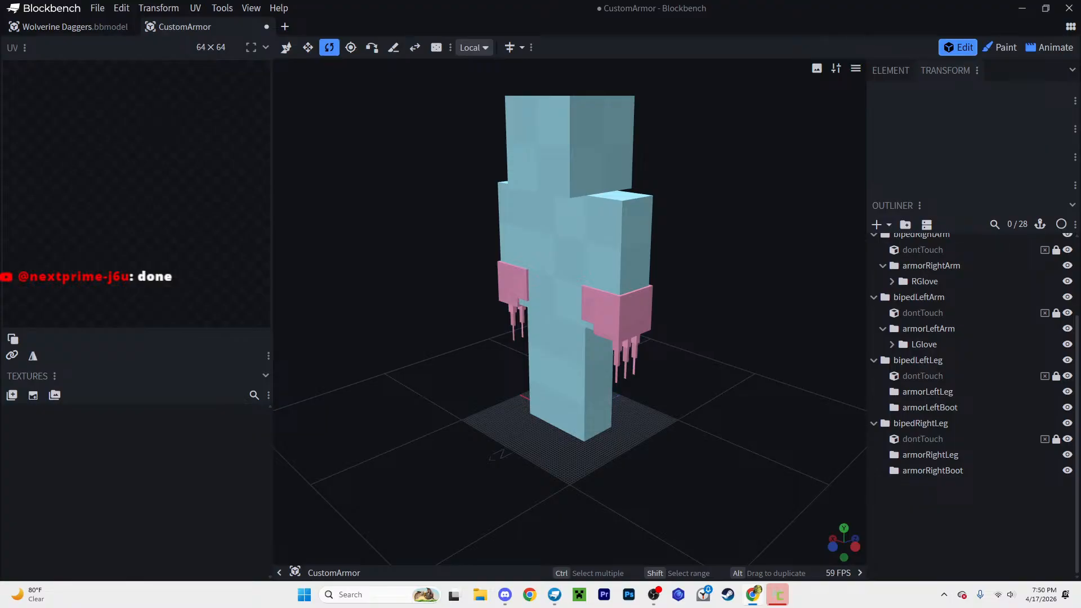
# Step: Switch to the browser and download Blank Pixel Game.zip from the teste 0.2.5 page on itch.io
pyautogui.moveTo(1, 90); pyautogui.dragTo(398, 1)
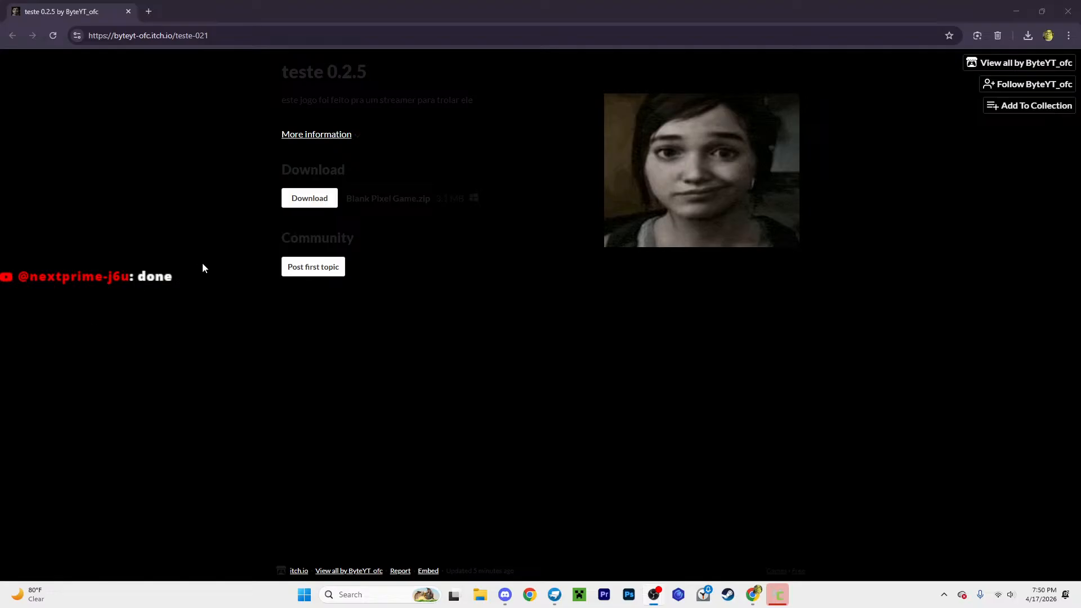
pyautogui.click(307, 198)
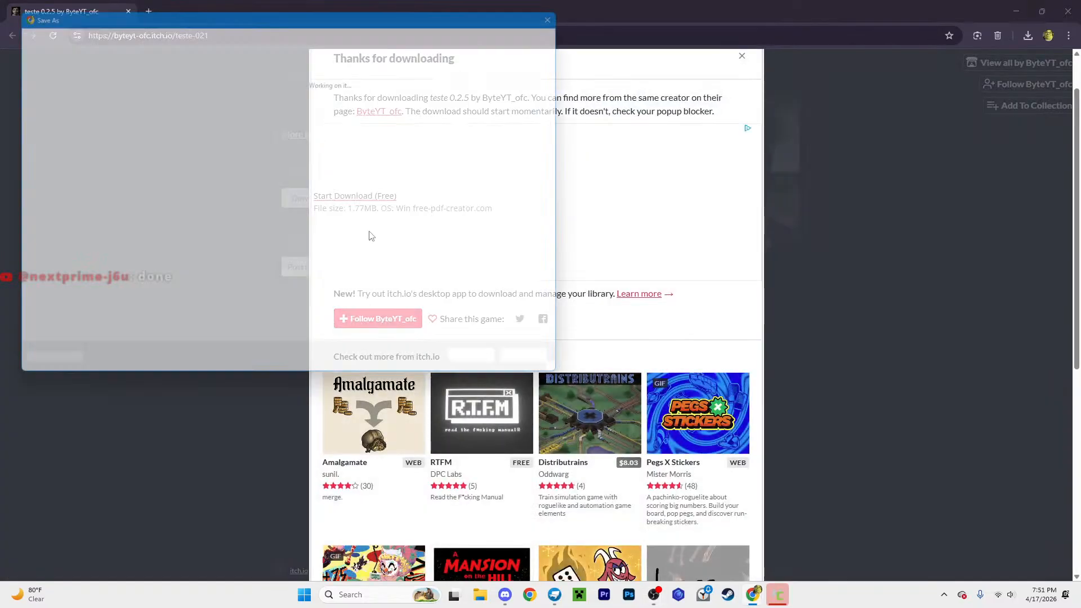
pyautogui.click(490, 367)
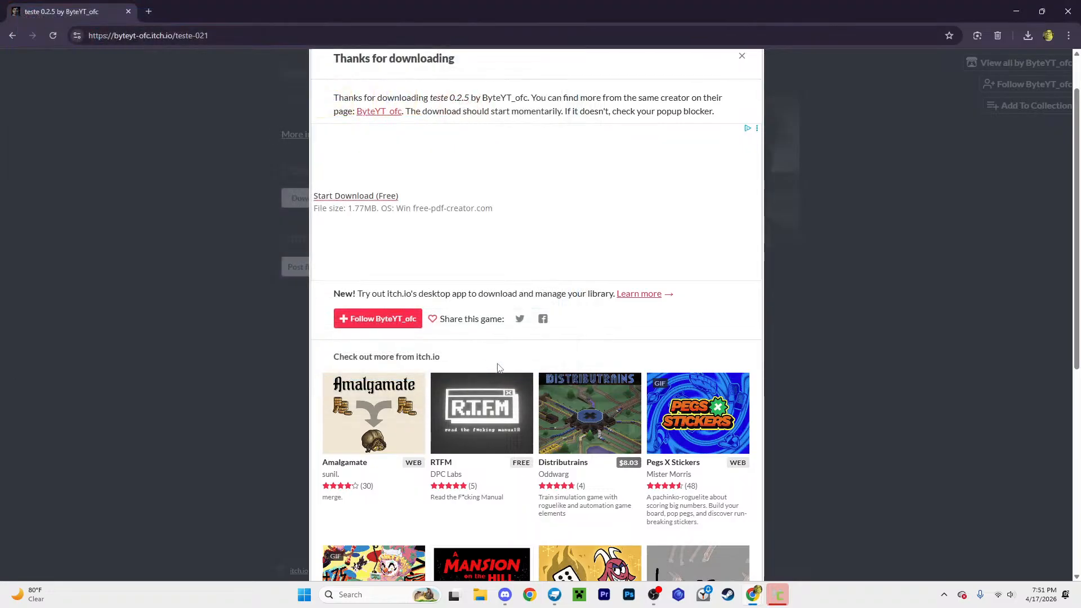
# Step: Extract Blank Pixel Game.zip on the desktop into its default Blank Pixel Game folder
pyautogui.click(997, 63)
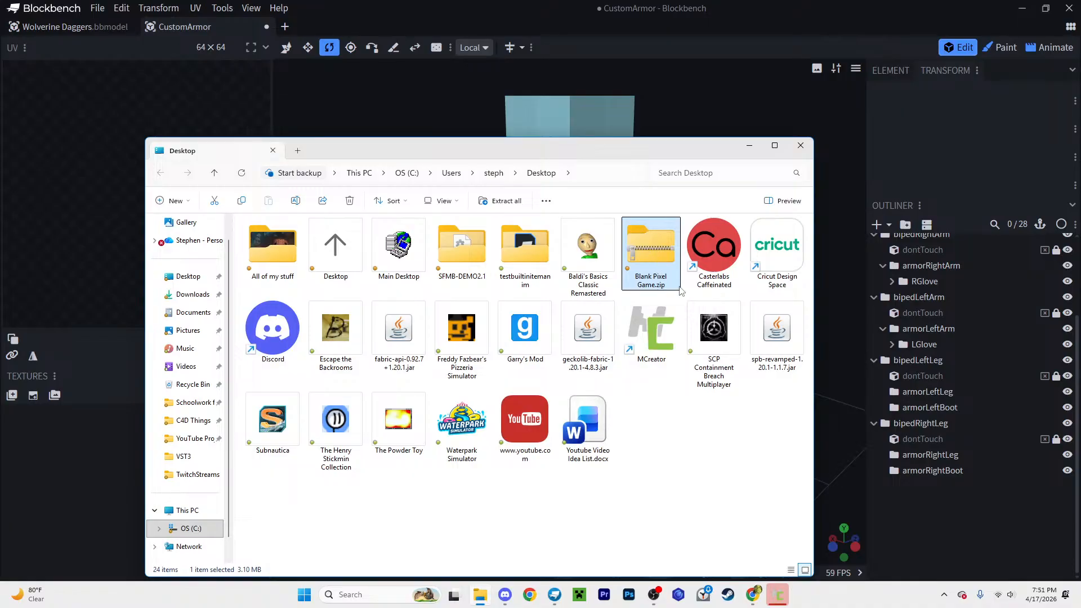
pyautogui.rightClick(650, 265)
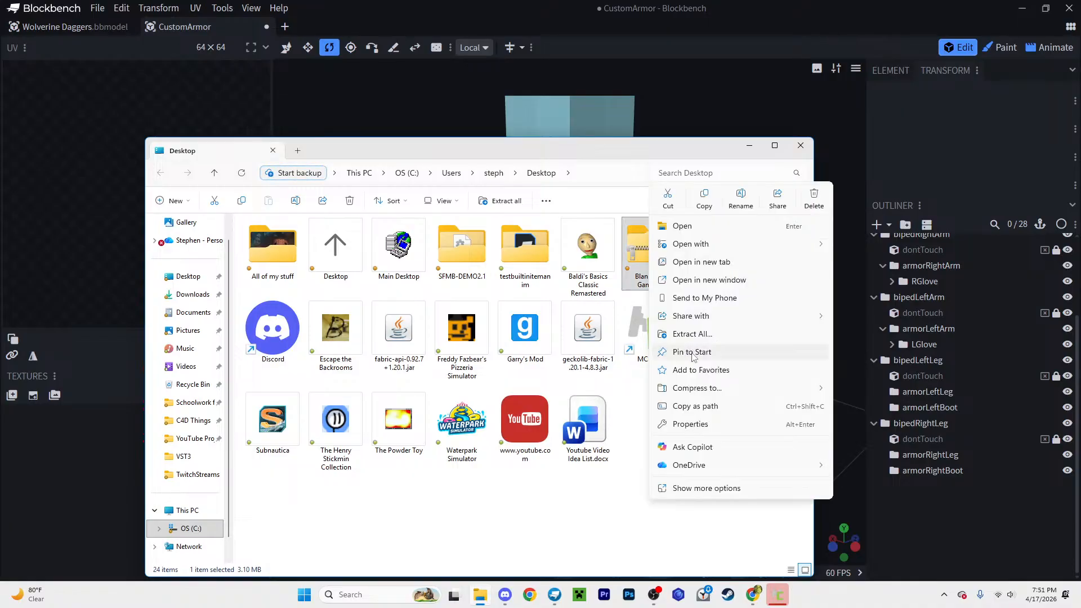
pyautogui.click(568, 5)
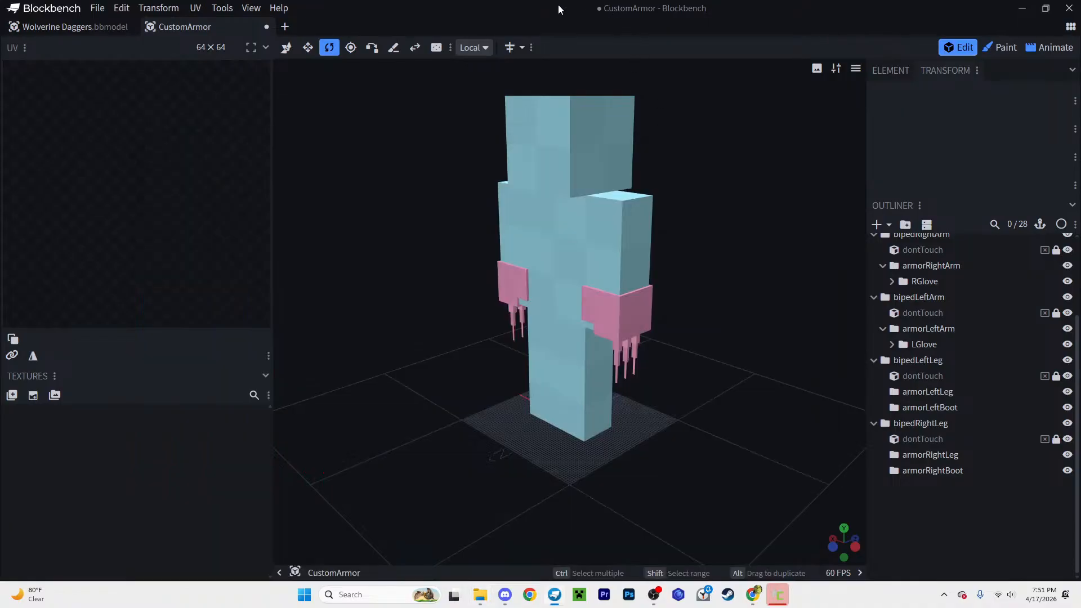
pyautogui.click(477, 596)
pyautogui.rightClick(648, 250)
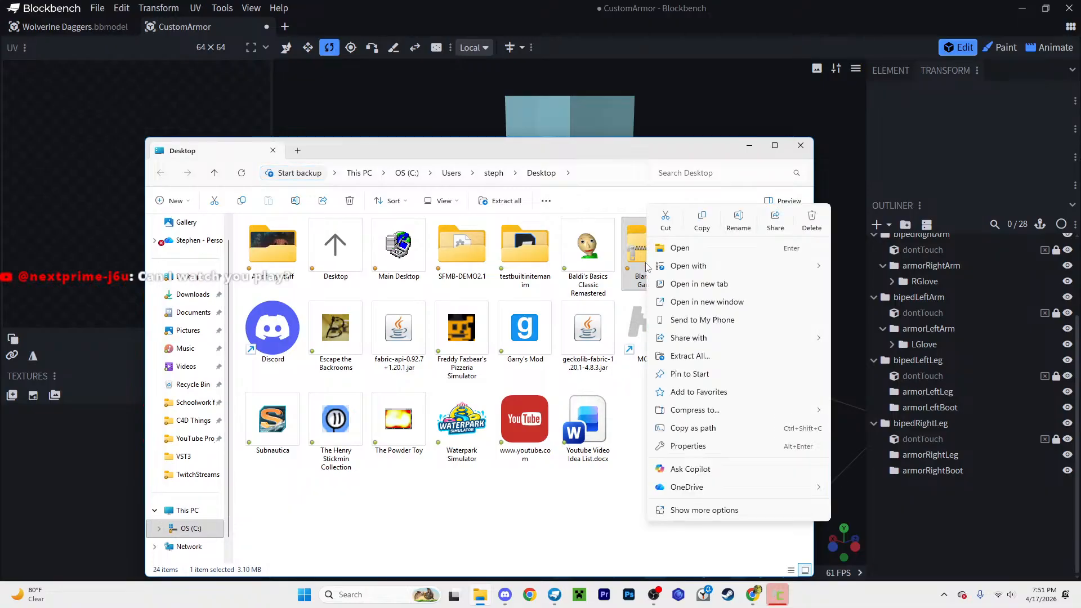
pyautogui.click(690, 356)
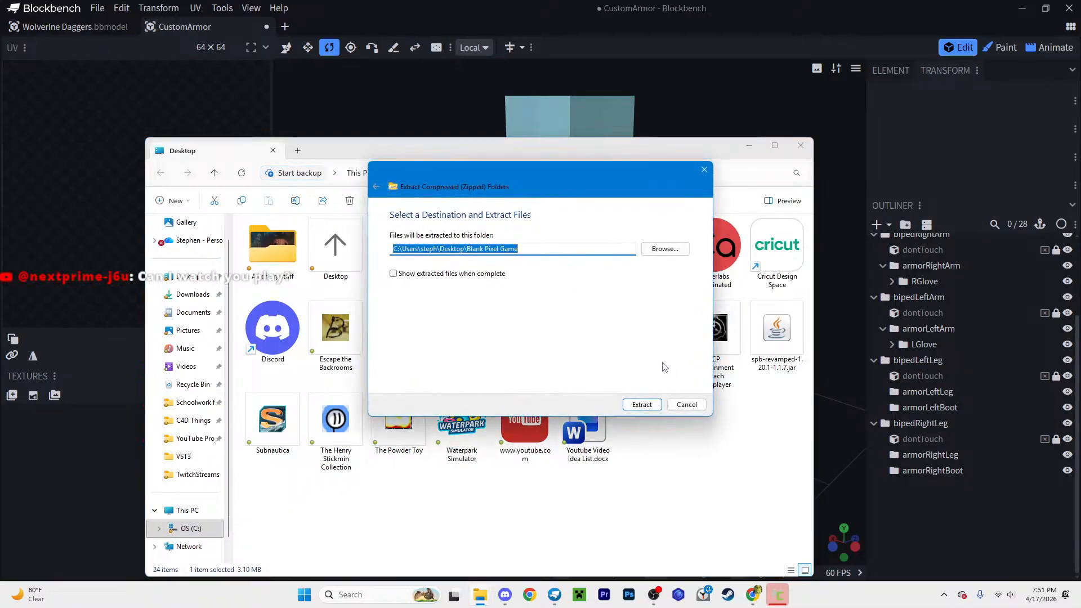
pyautogui.click(641, 404)
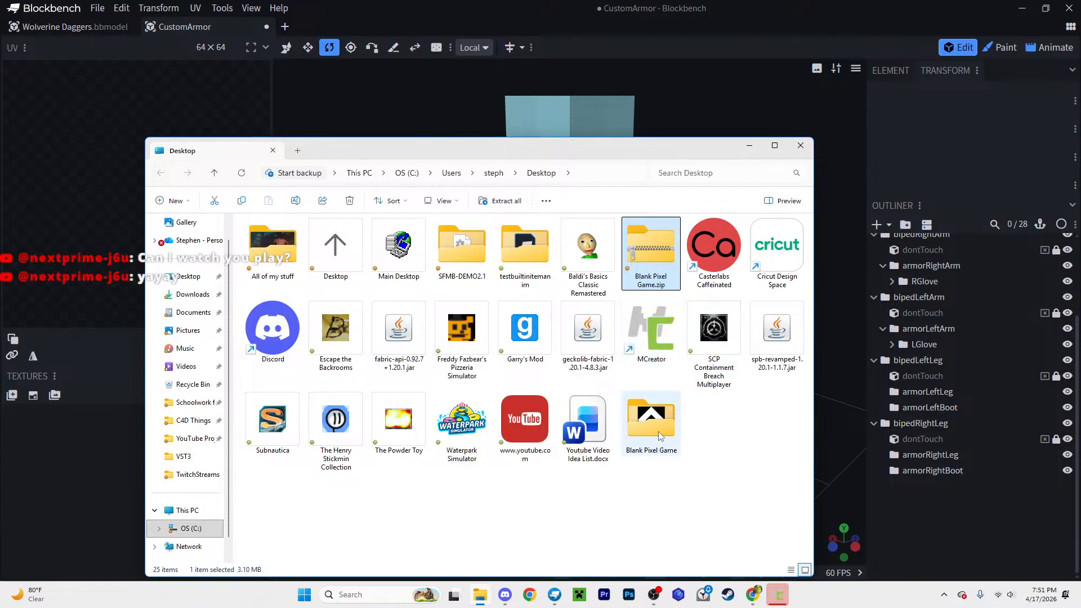
# Step: Launch Blank Pixel Game.exe from the extracted folder, choosing to run it despite the SmartScreen block
pyautogui.click(658, 431)
pyautogui.doubleClick(657, 430)
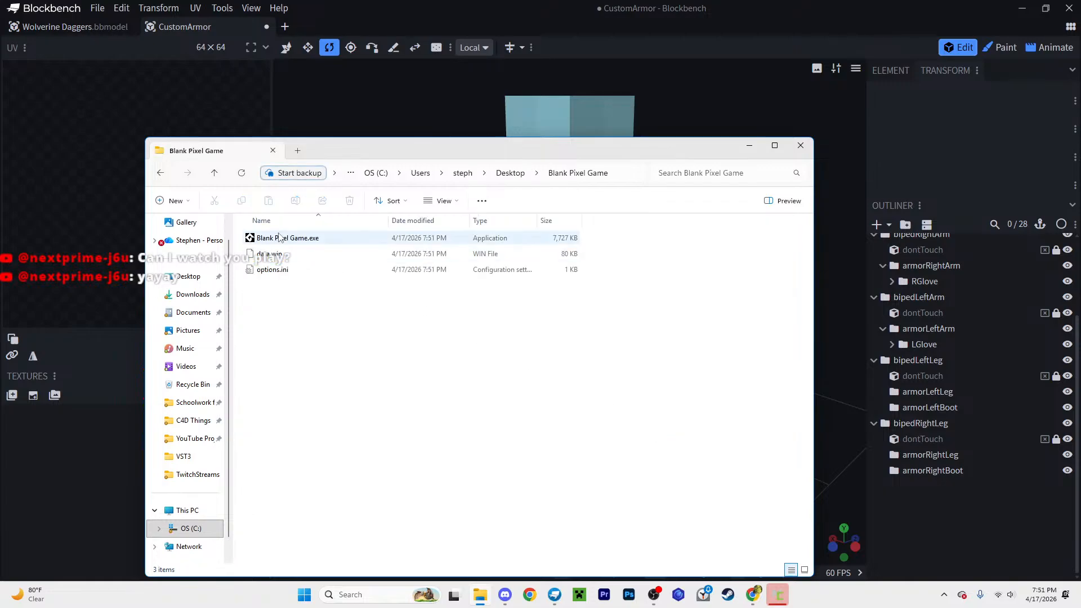
pyautogui.doubleClick(287, 238)
pyautogui.click(365, 242)
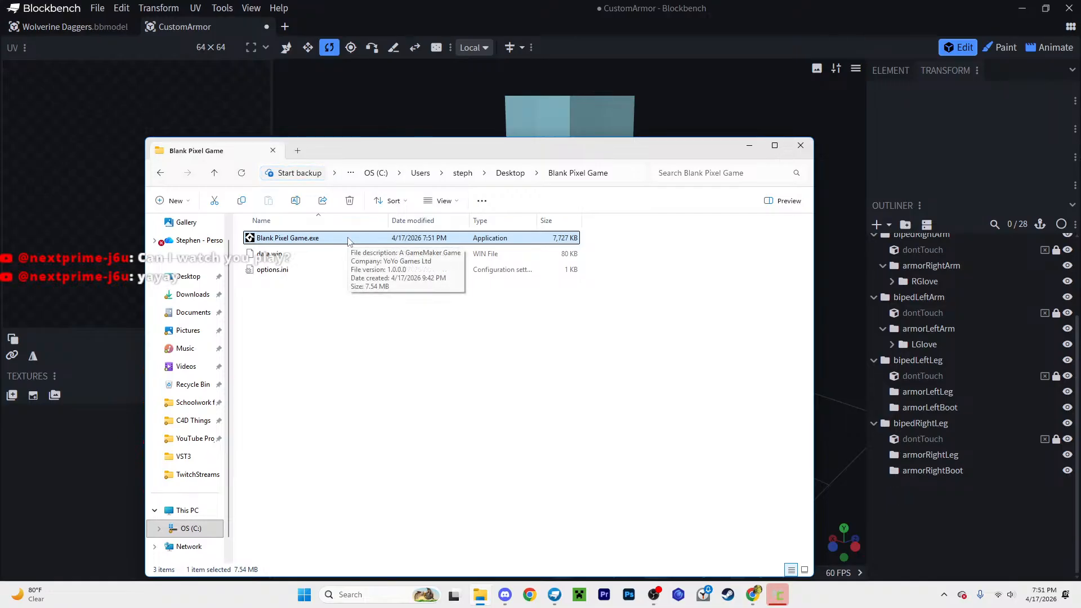
pyautogui.doubleClick(348, 239)
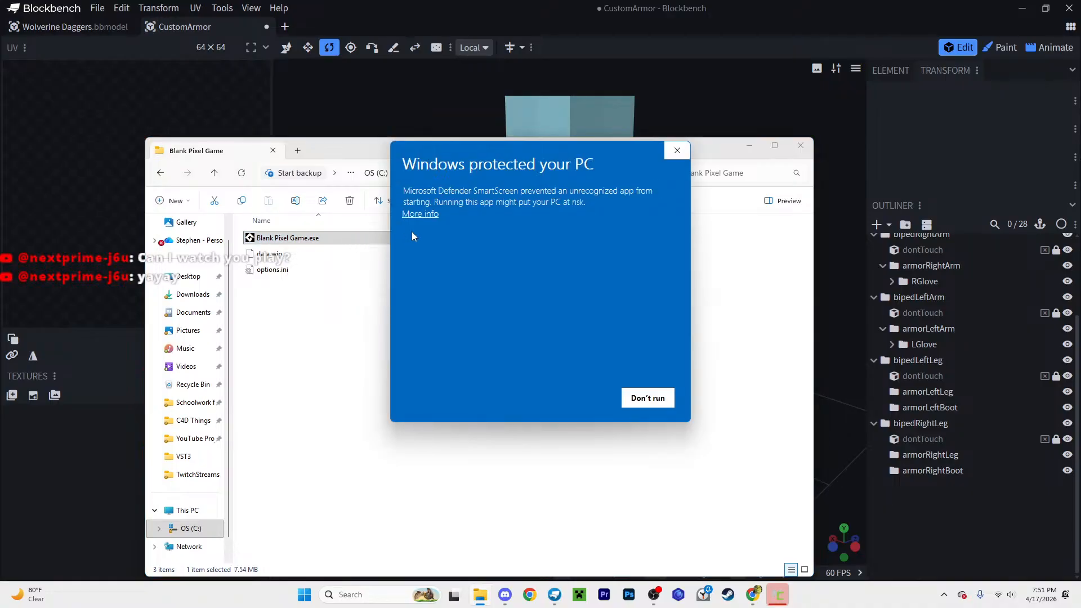
pyautogui.click(420, 215)
pyautogui.click(580, 398)
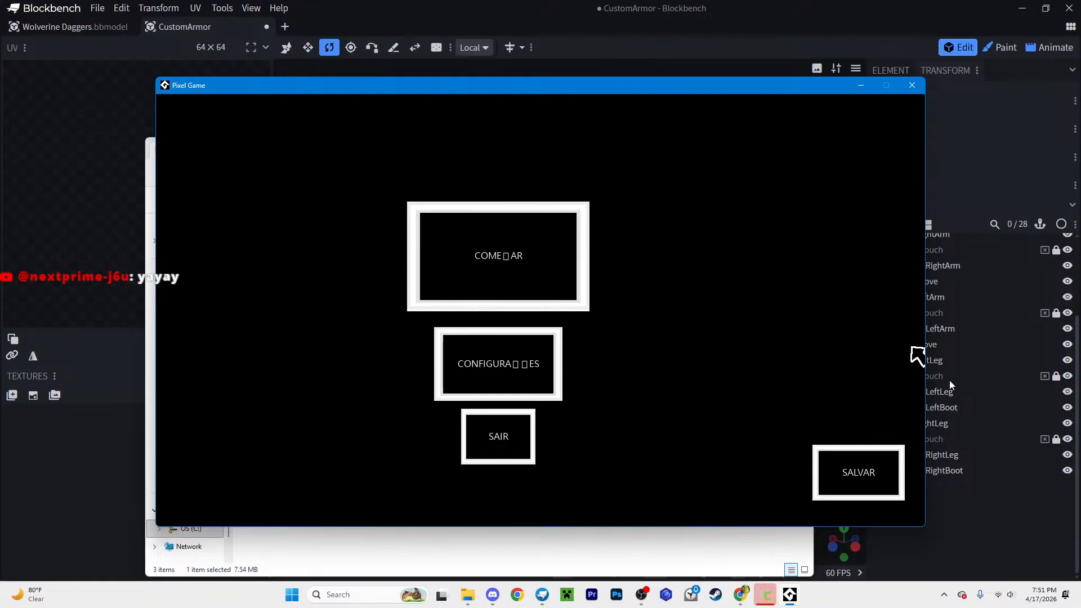
# Step: Switch the game to full screen in its settings and return to the main menu
pyautogui.click(473, 359)
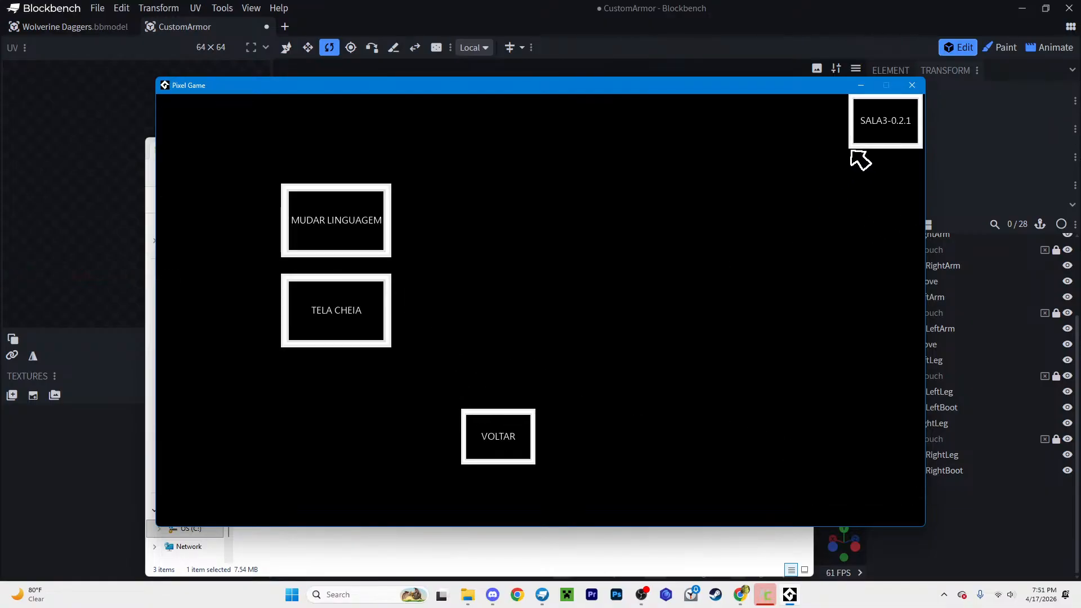
pyautogui.click(360, 321)
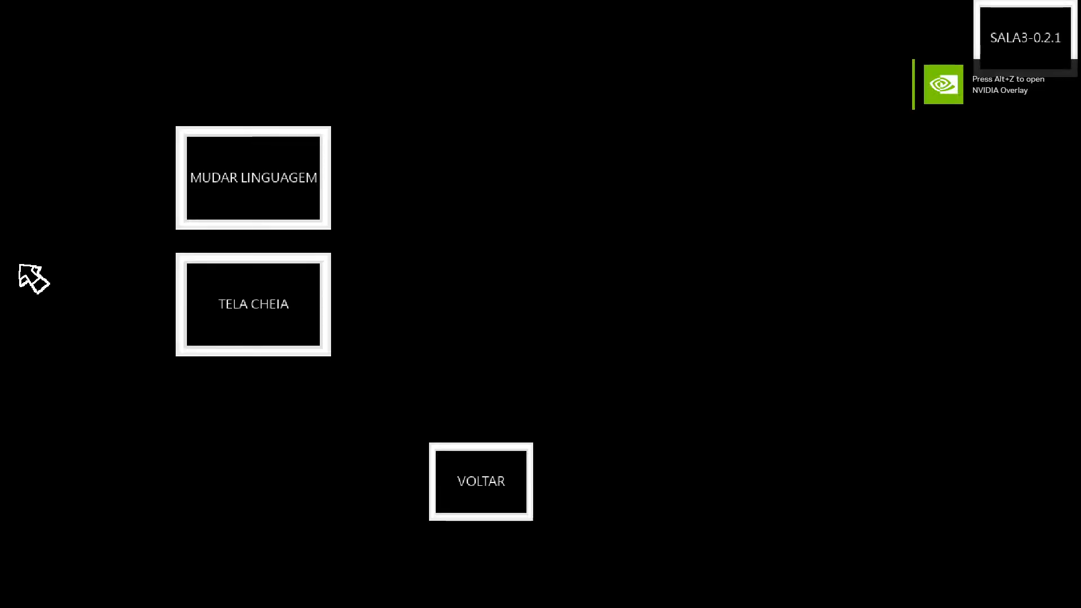
pyautogui.click(512, 466)
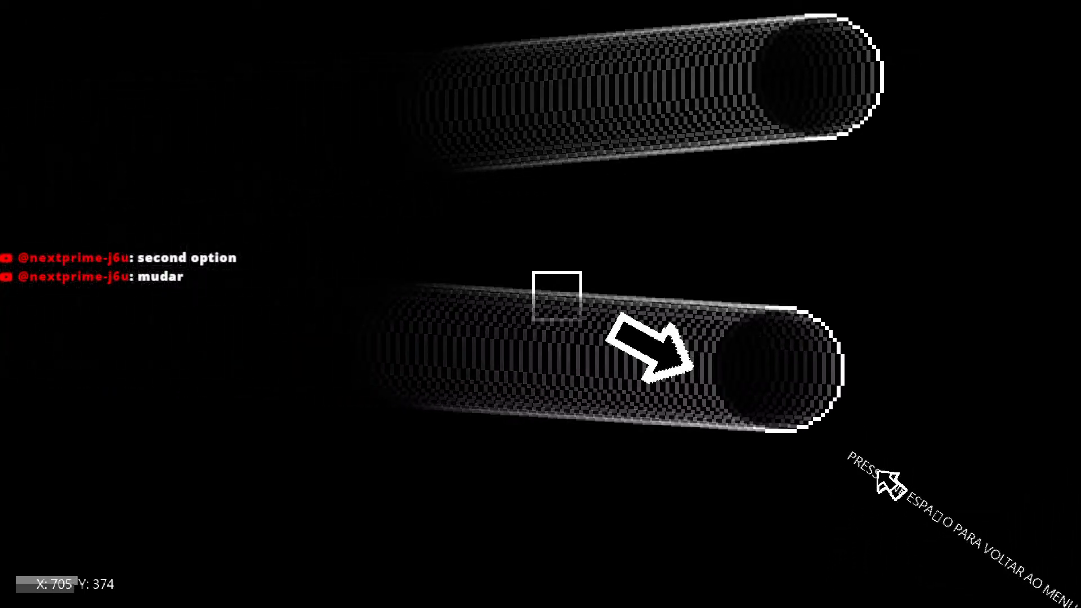
# Step: Play a short round and go back to the game's main menu
pyautogui.click(970, 544)
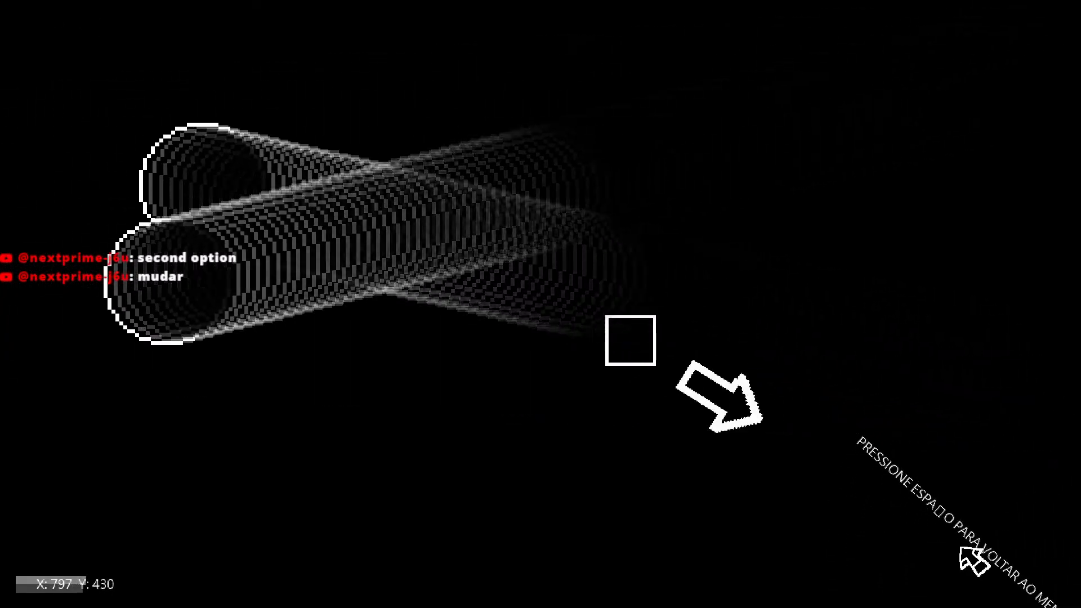
pyautogui.press('space')
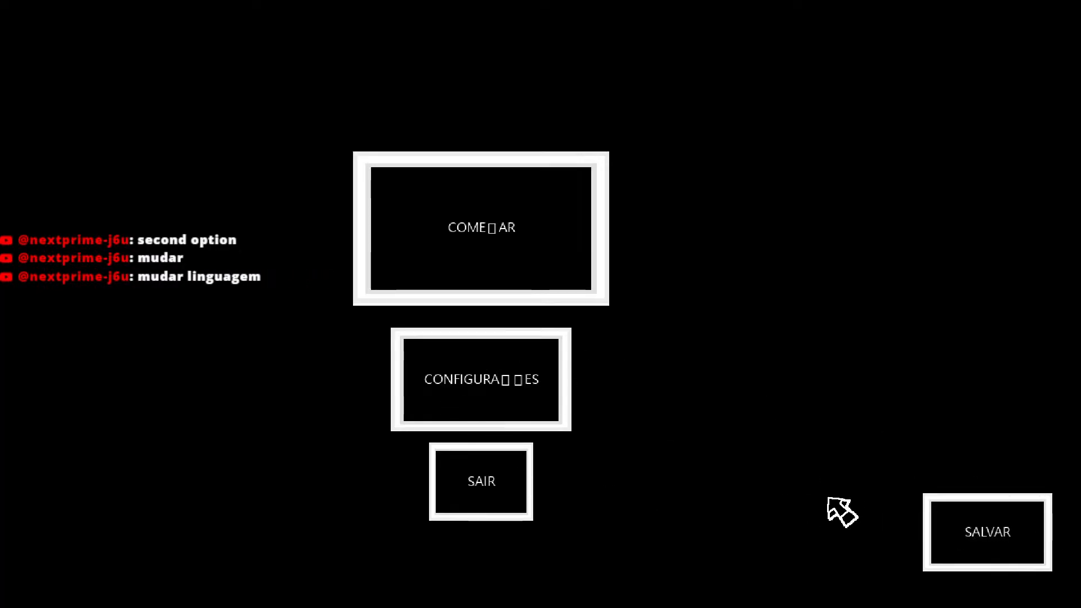
# Step: Close the Blank Pixel Game folder window and switch the game back to windowed mode in its settings
pyautogui.click(515, 392)
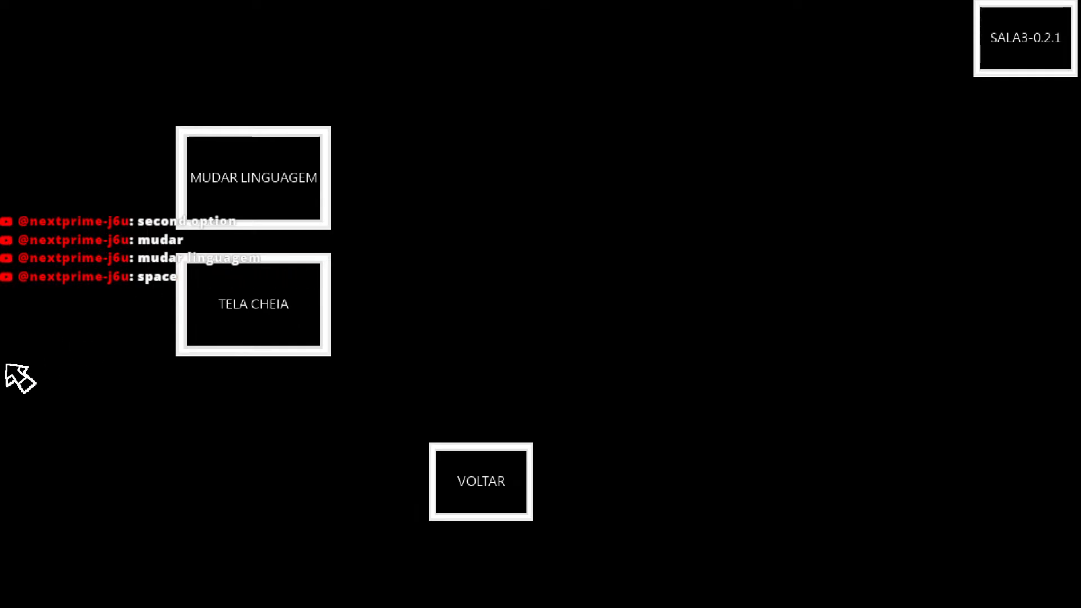
pyautogui.press('space')
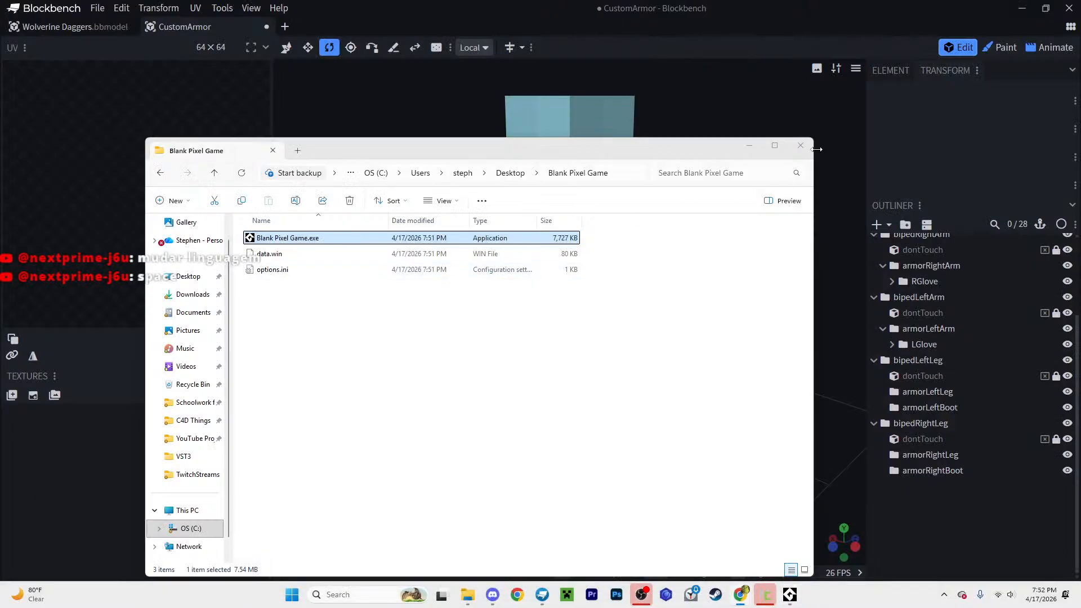
pyautogui.click(800, 146)
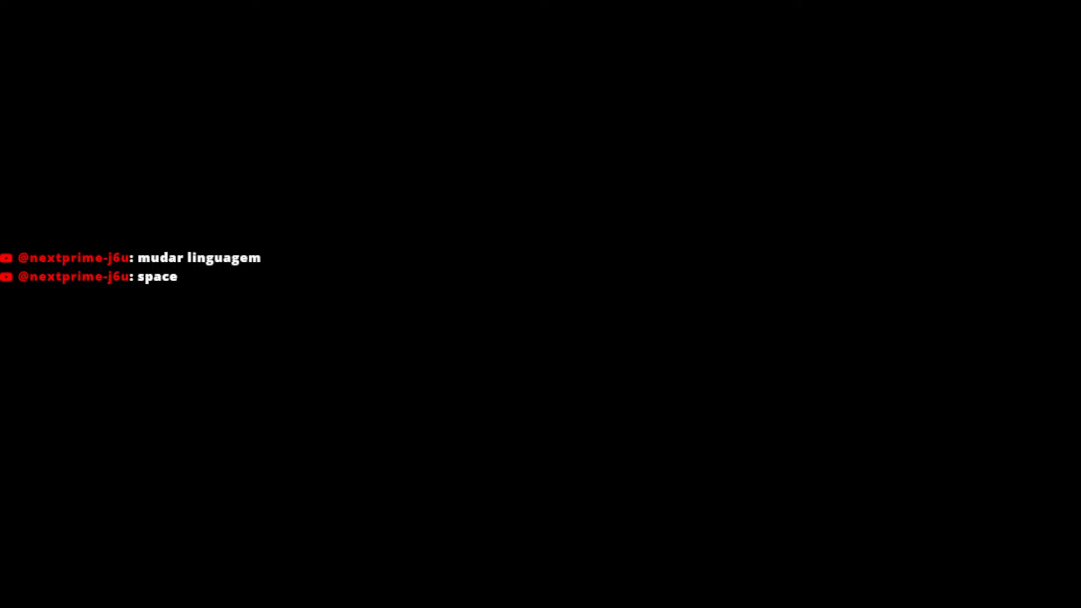
pyautogui.click(292, 314)
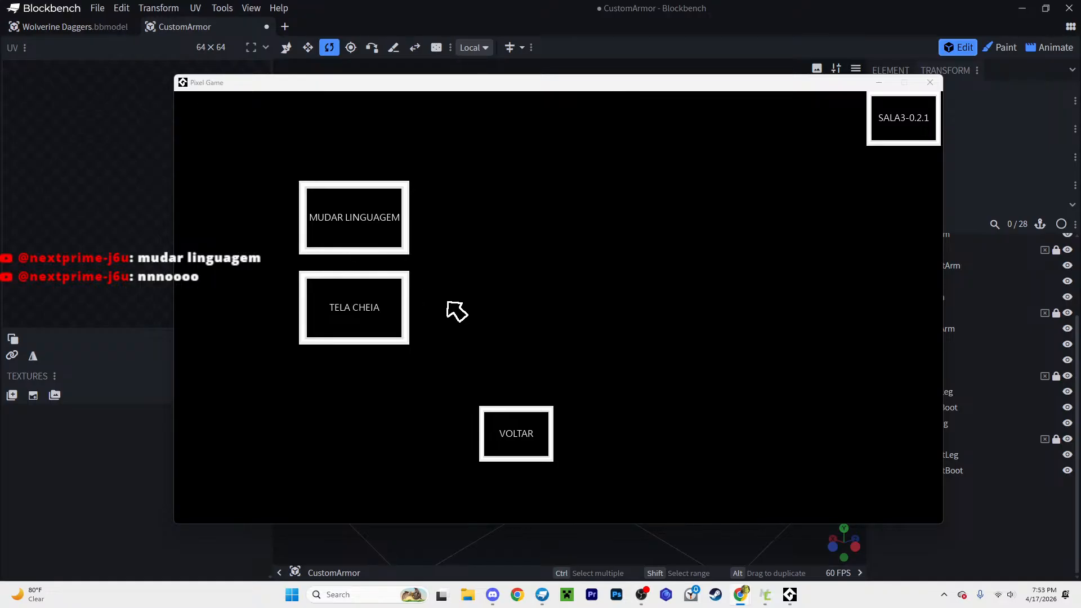
# Step: Change the game's language to English, enable full screen and return to the main menu
pyautogui.click(346, 218)
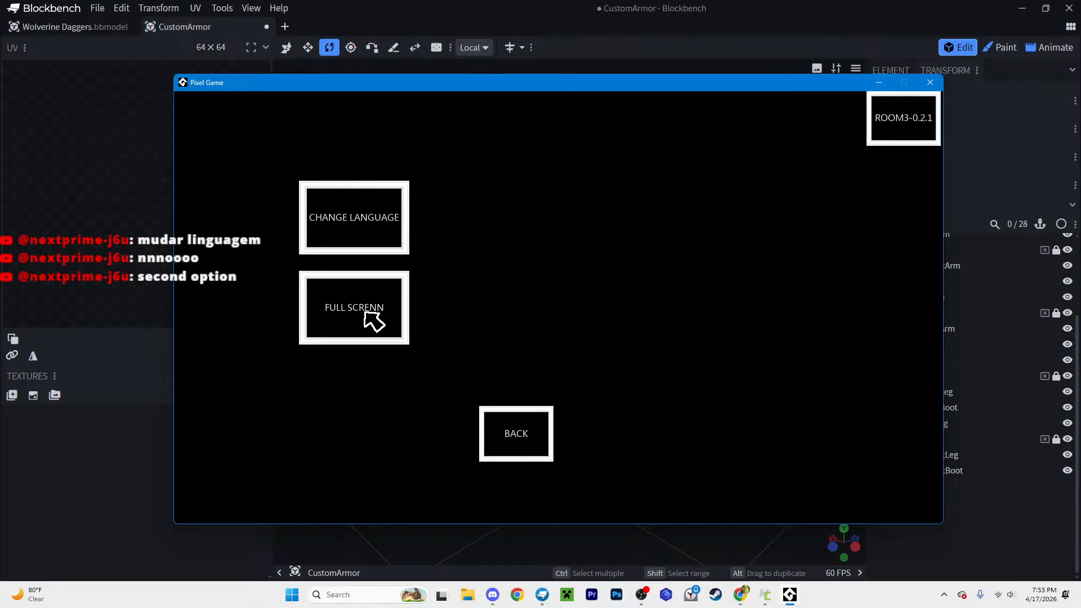
pyautogui.click(366, 313)
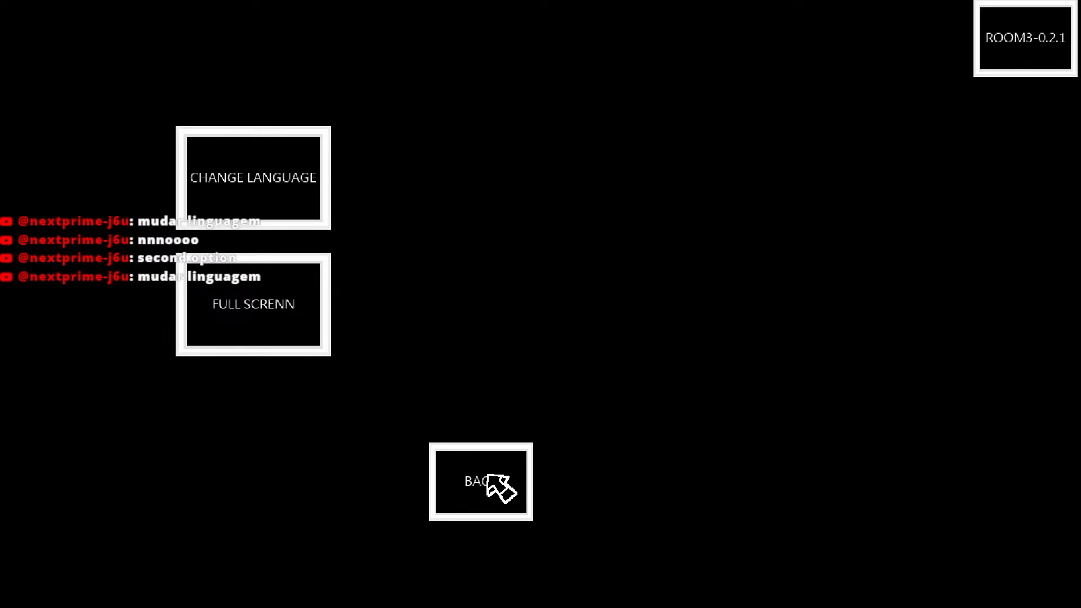
pyautogui.click(492, 471)
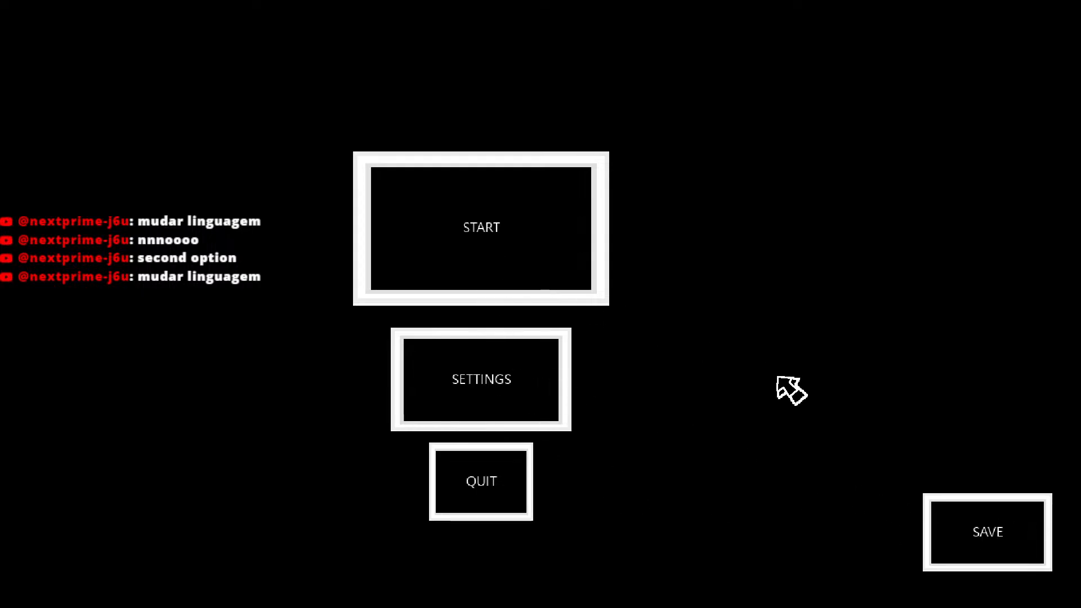
# Step: Start a round in English and play with the square against the moving circles
pyautogui.click(492, 244)
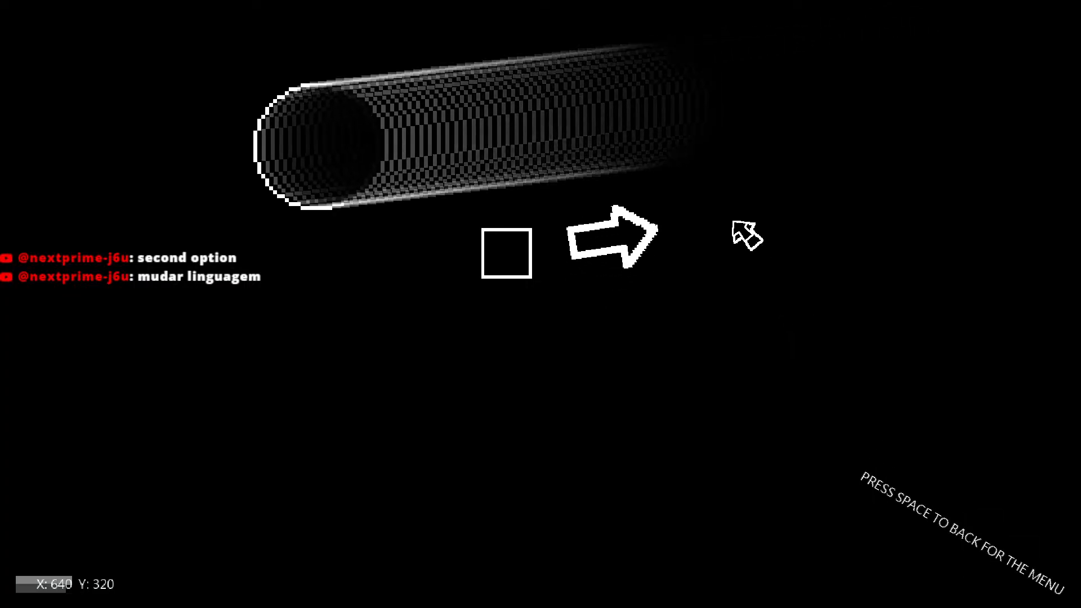
pyautogui.click(588, 478)
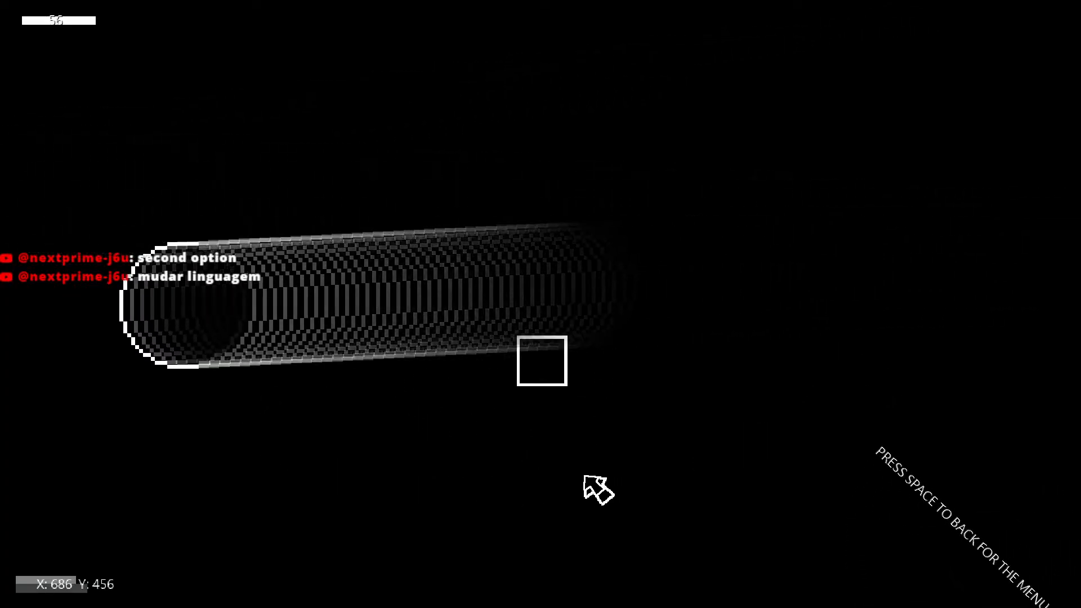
pyautogui.click(514, 337)
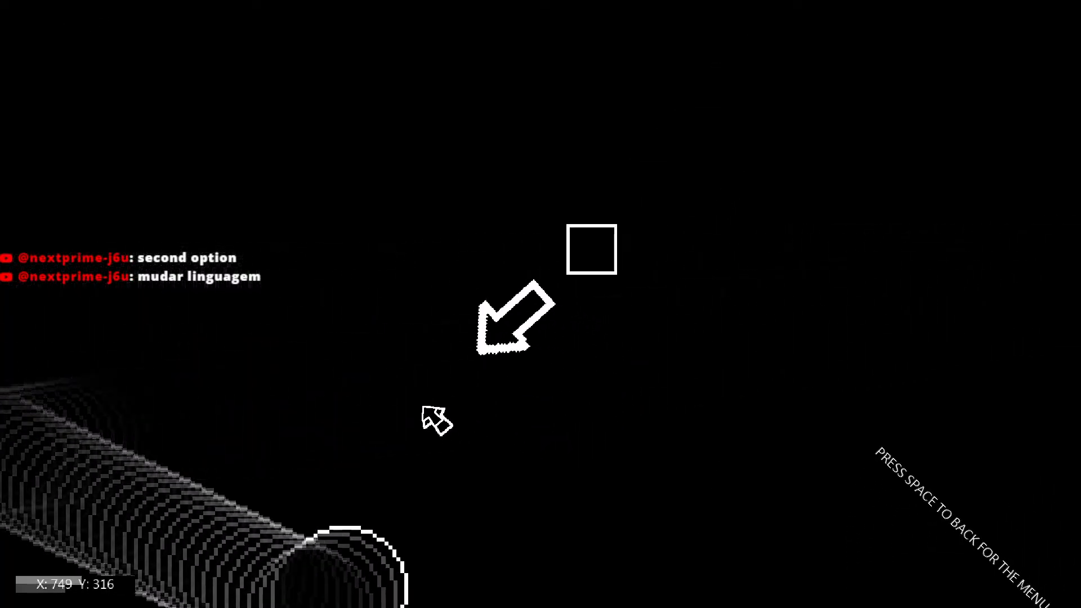
pyautogui.click(356, 269)
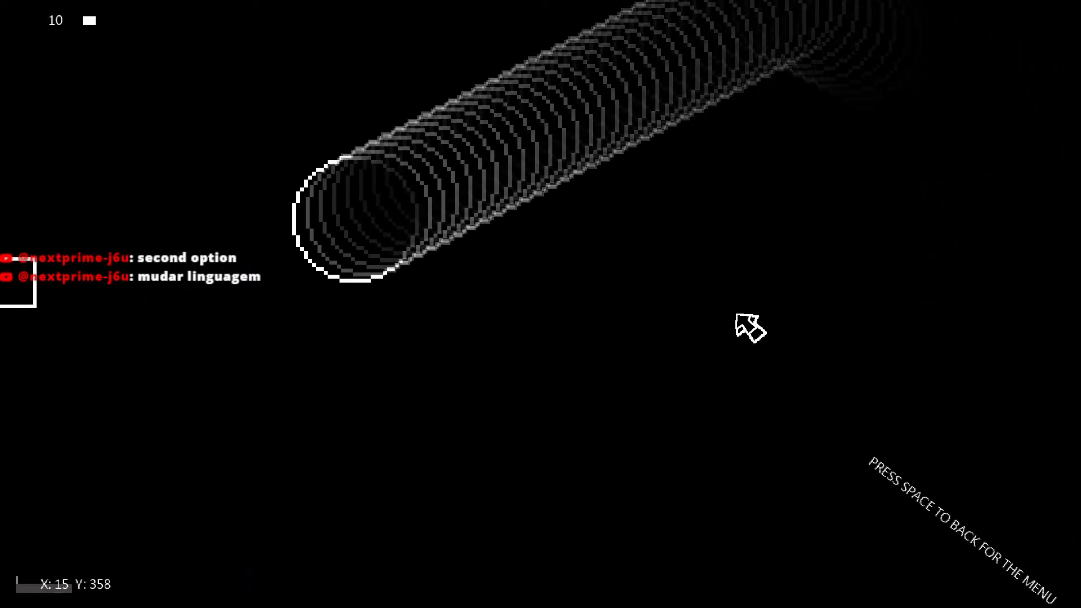
pyautogui.click(749, 401)
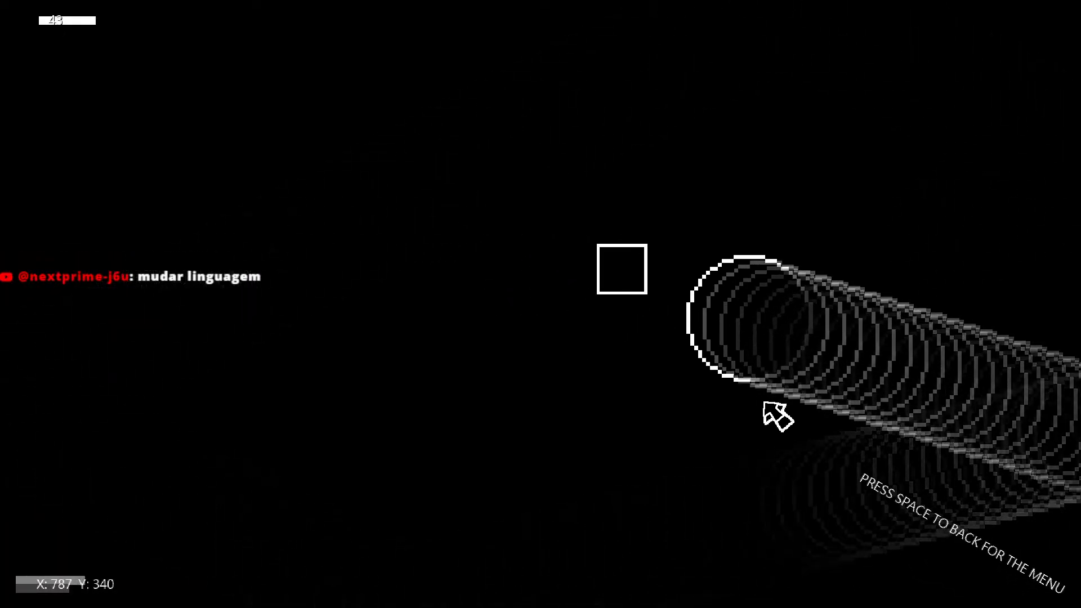
pyautogui.click(471, 383)
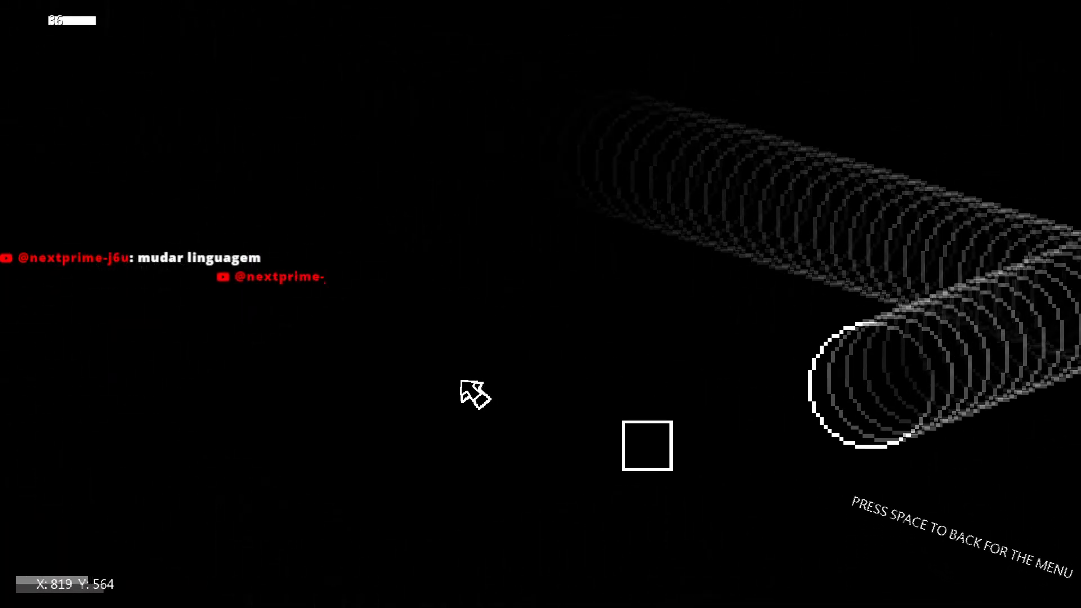
pyautogui.click(786, 418)
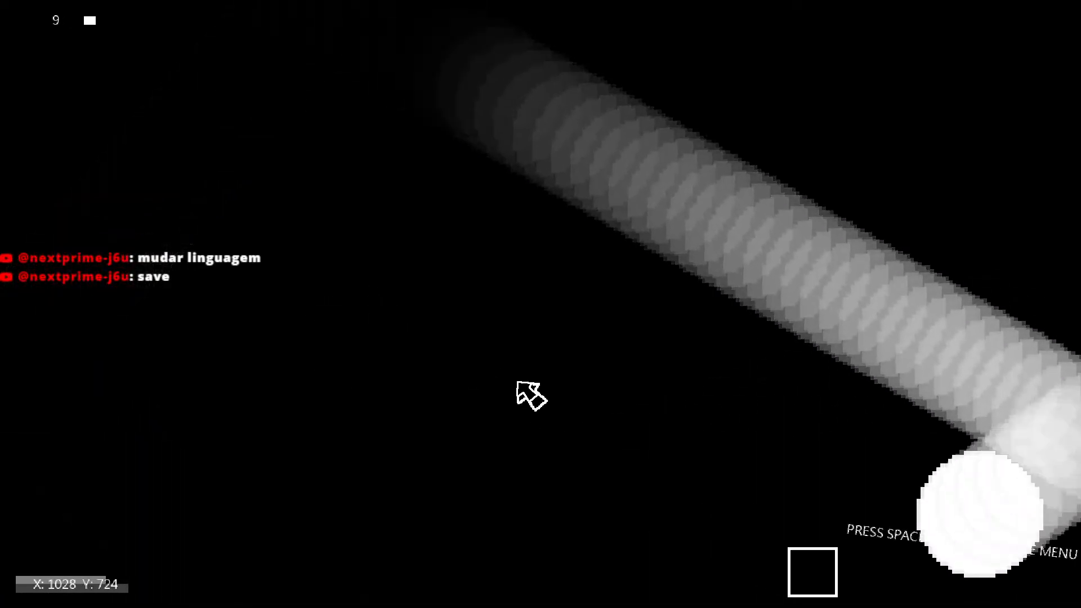
pyautogui.press('space')
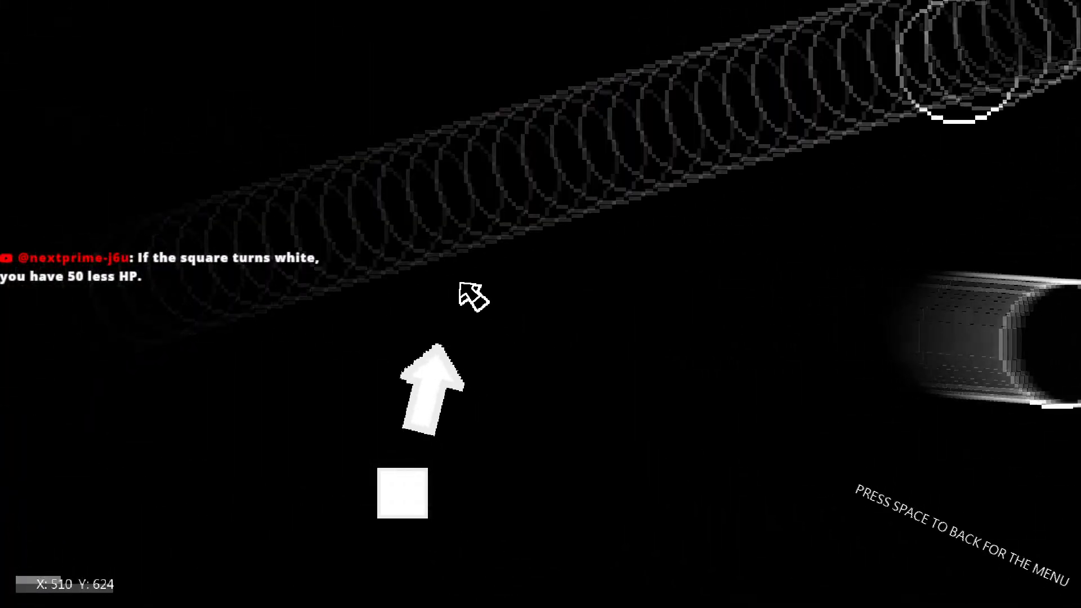
# Step: Play further rounds against the circles and return to the game's main menu
pyautogui.click(428, 272)
pyautogui.click(428, 271)
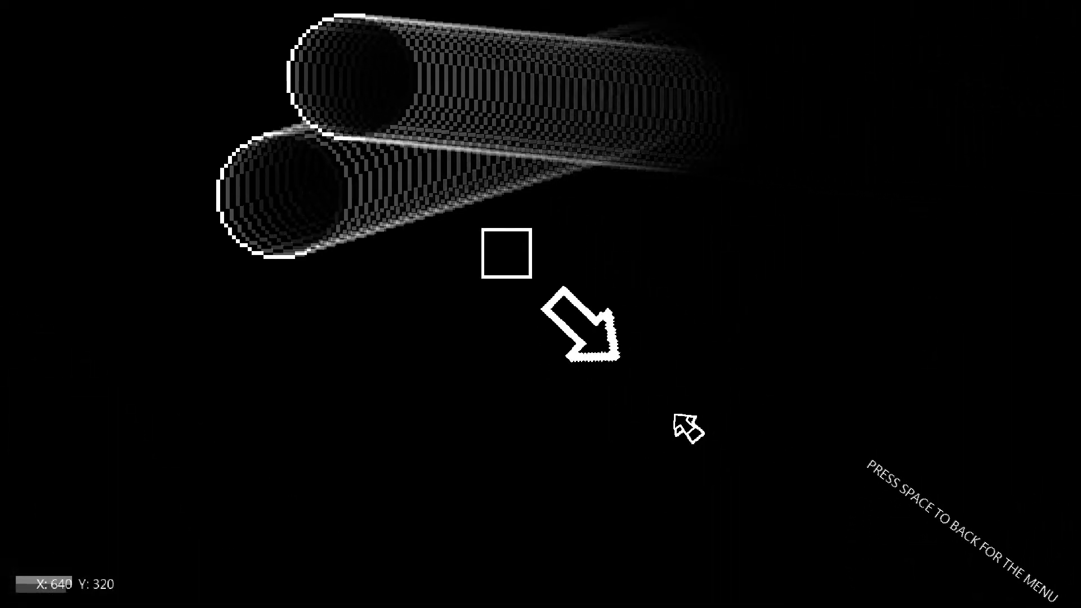
pyautogui.click(676, 415)
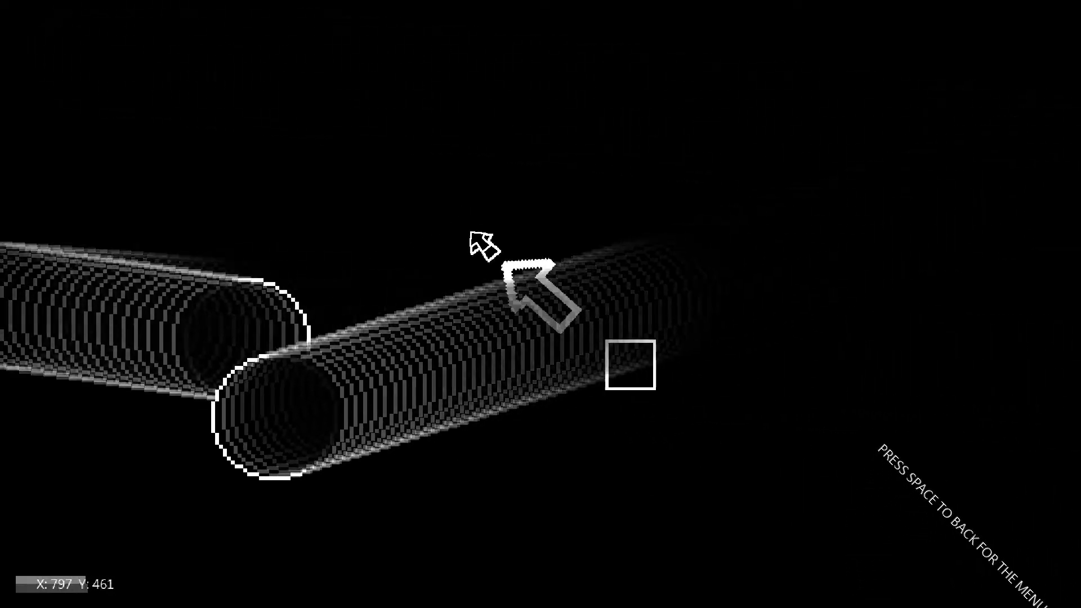
pyautogui.click(540, 125)
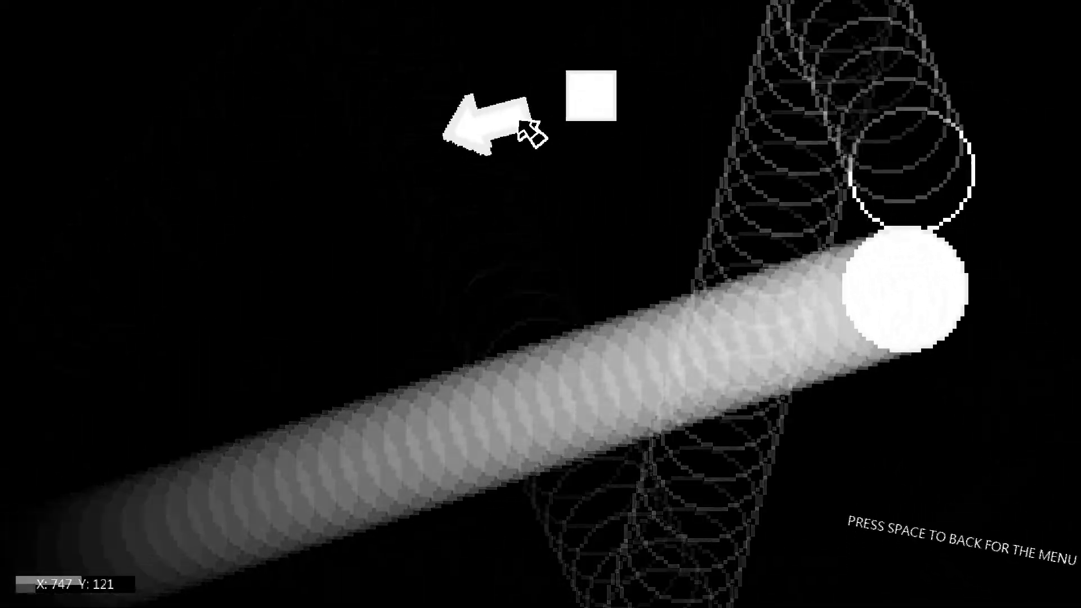
pyautogui.click(470, 316)
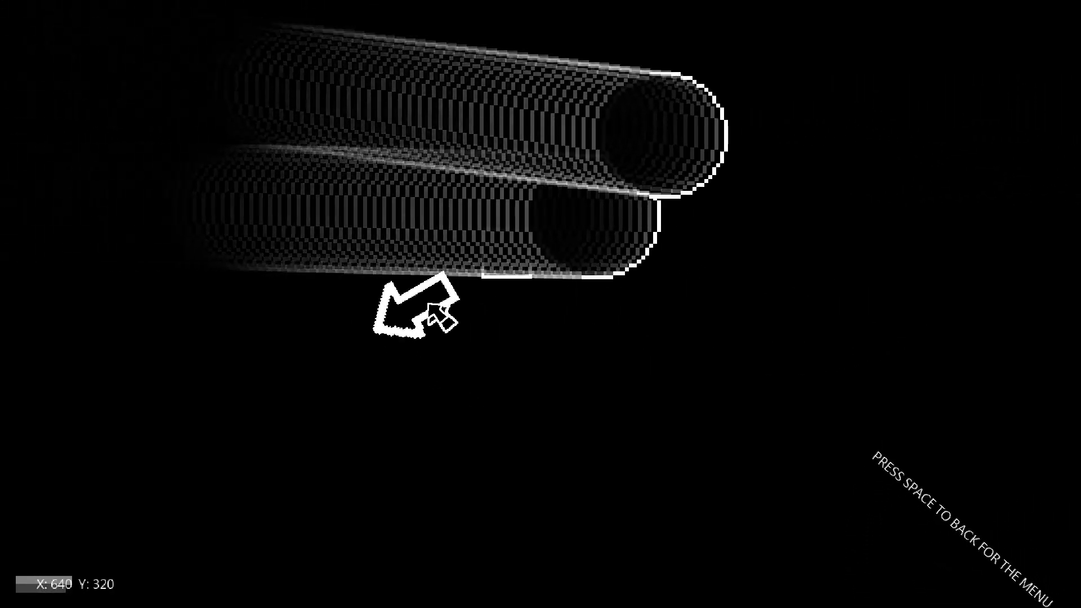
pyautogui.press('space')
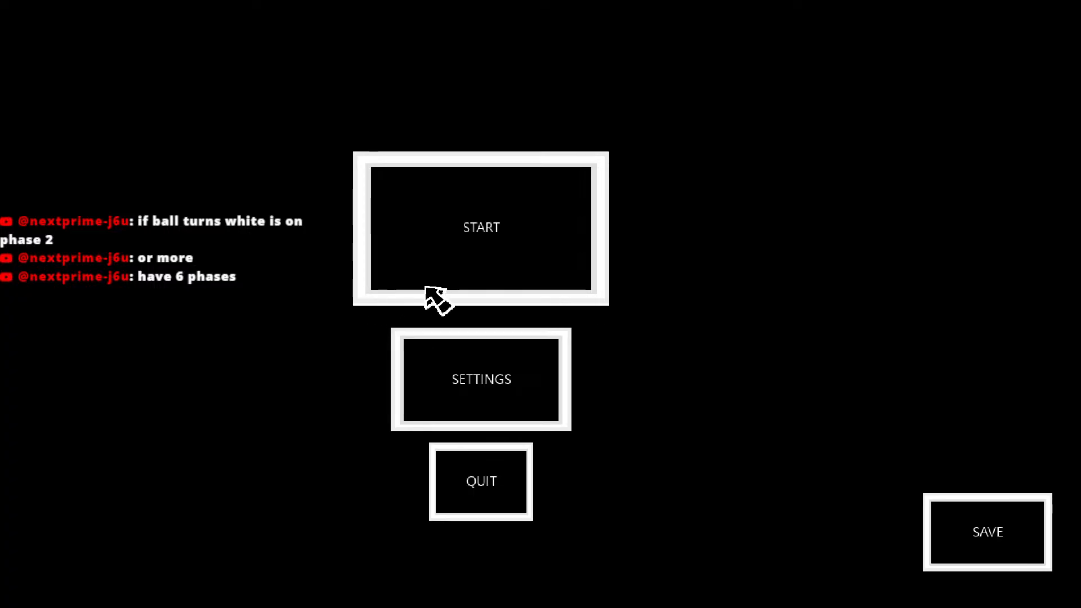
# Step: Play another round with the square against the moving circles, reset after losing and quit the game
pyautogui.click(473, 266)
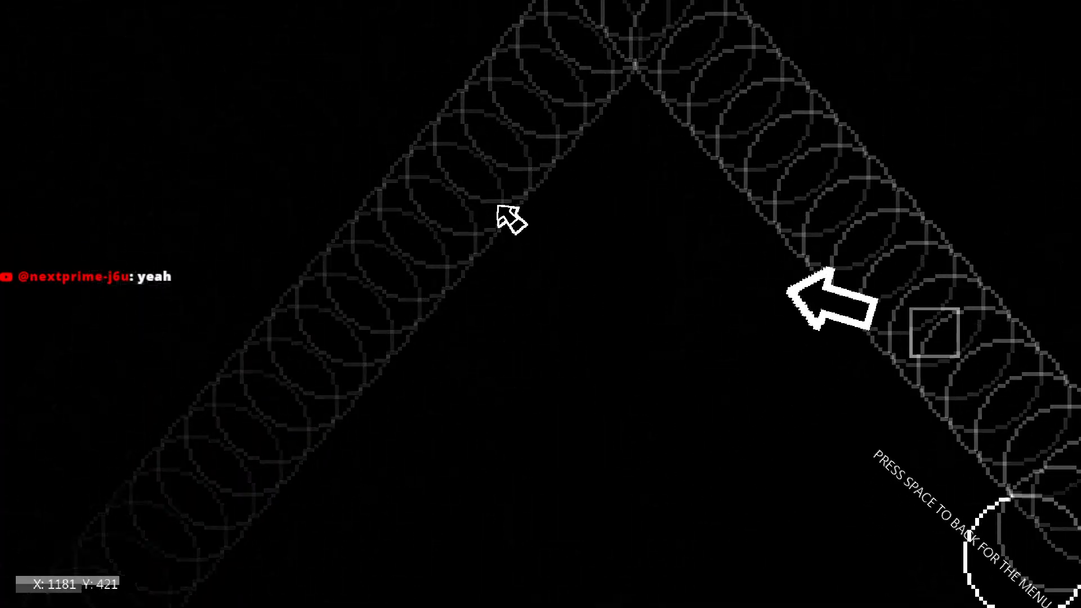
pyautogui.click(546, 449)
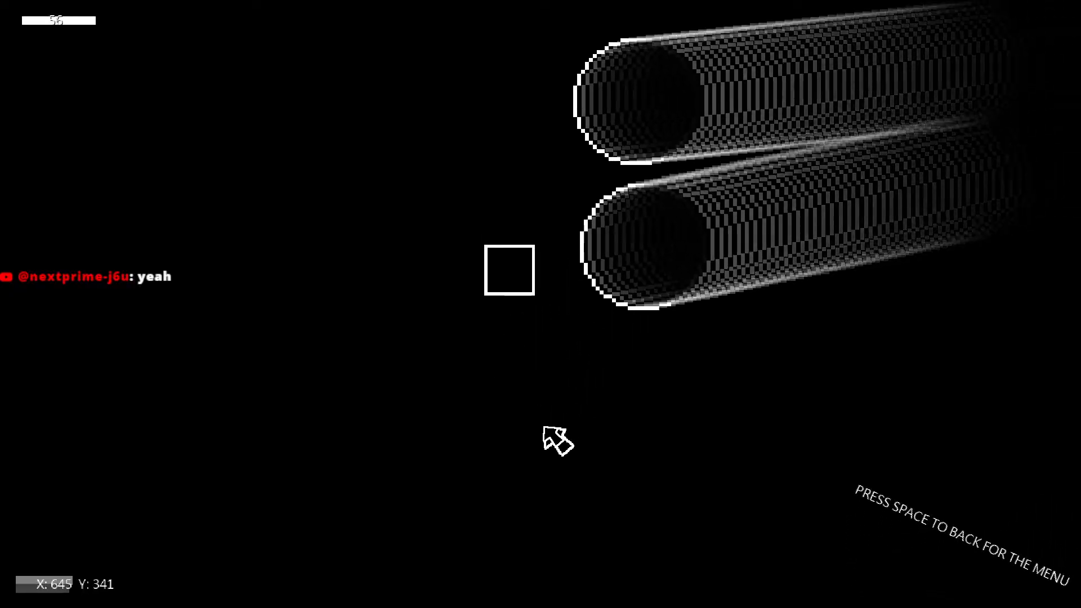
pyautogui.click(606, 153)
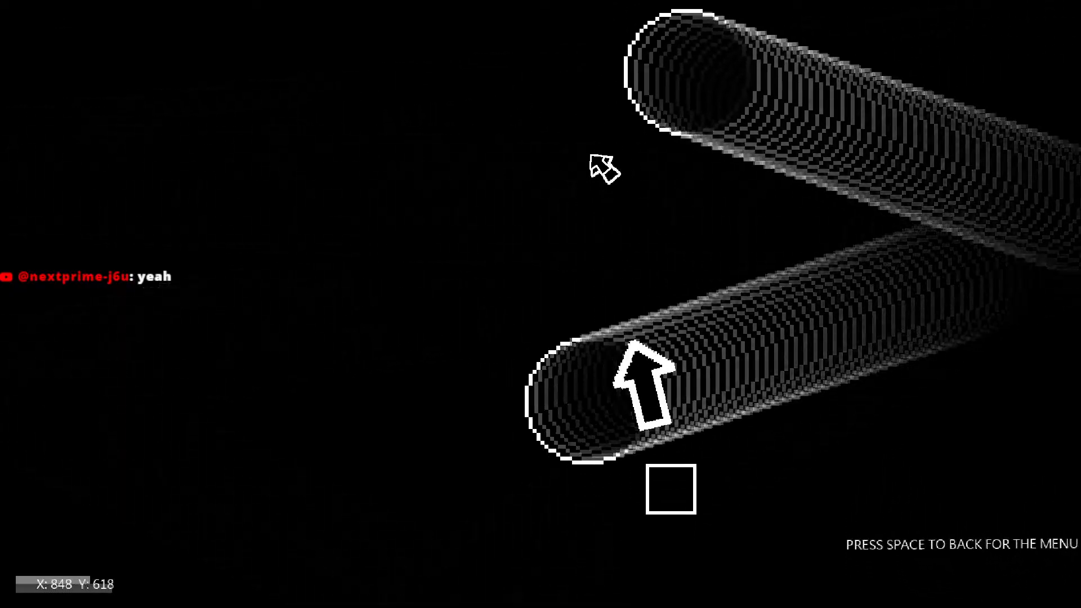
pyautogui.click(689, 102)
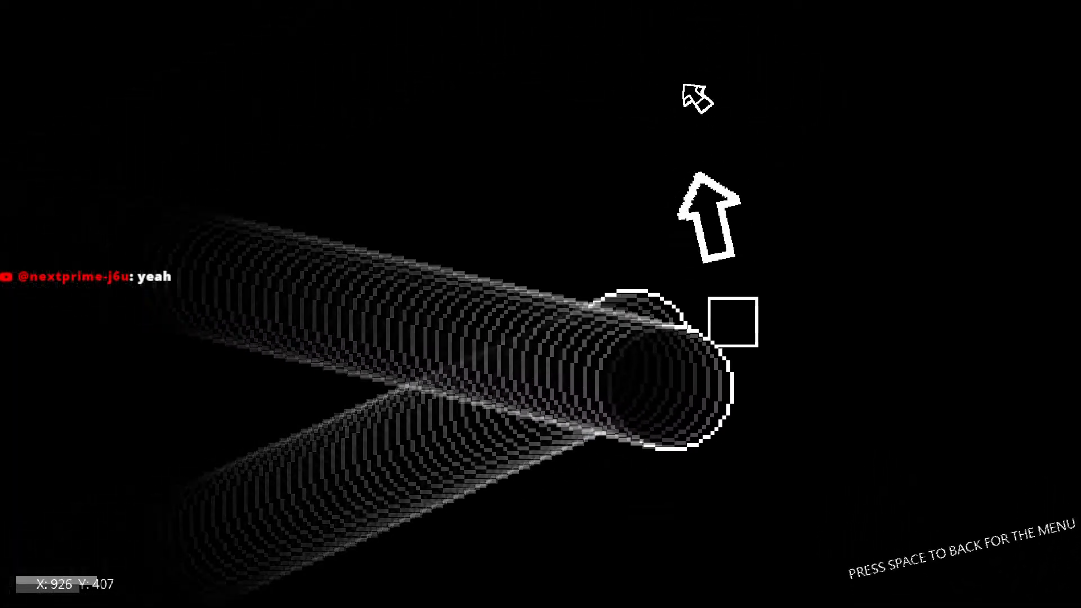
pyautogui.click(697, 97)
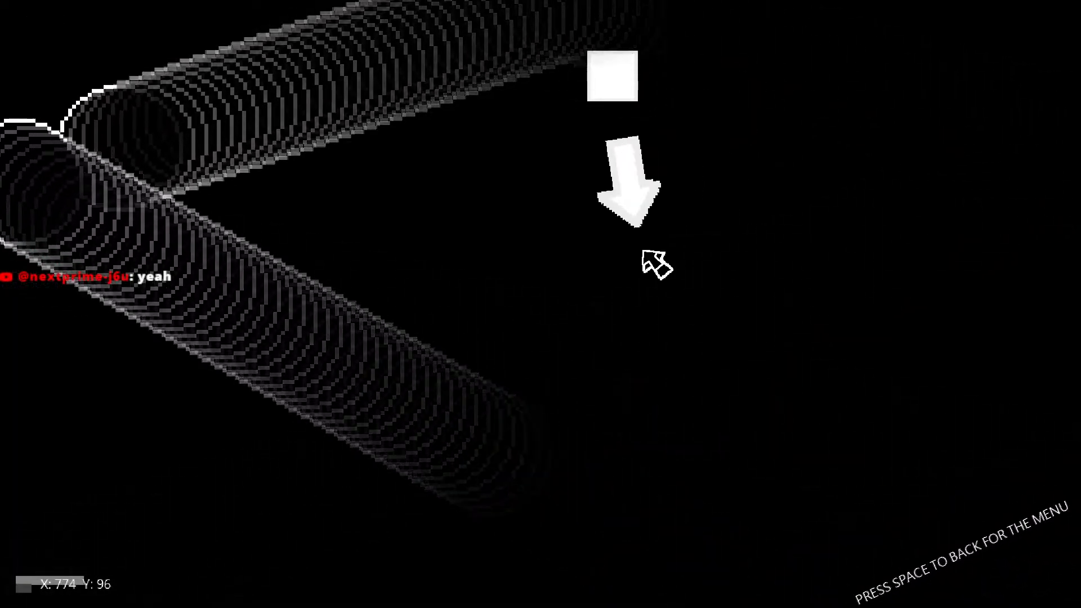
pyautogui.click(639, 326)
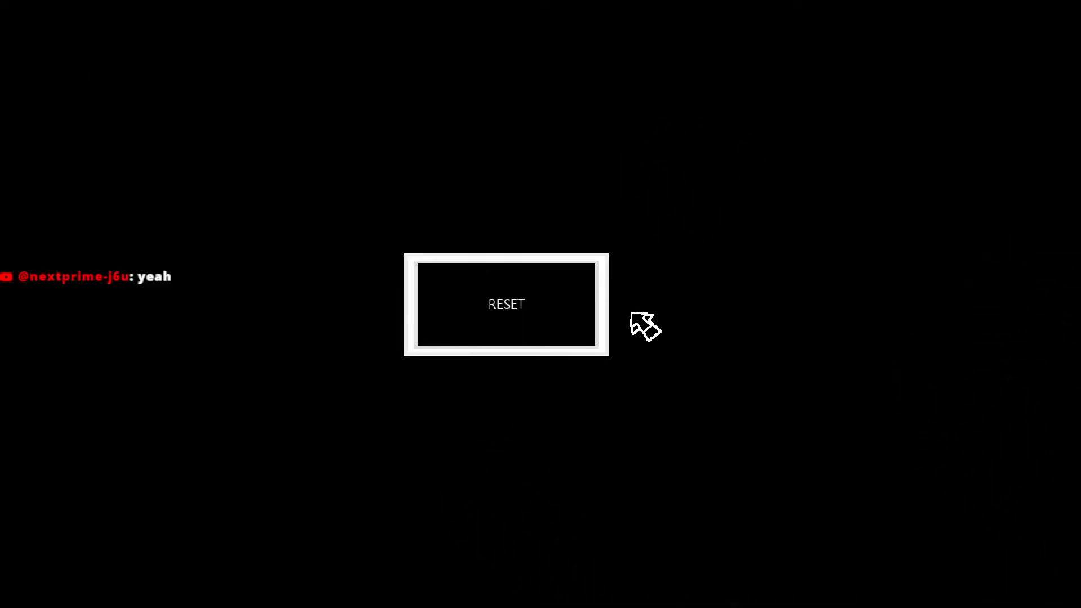
pyautogui.click(599, 278)
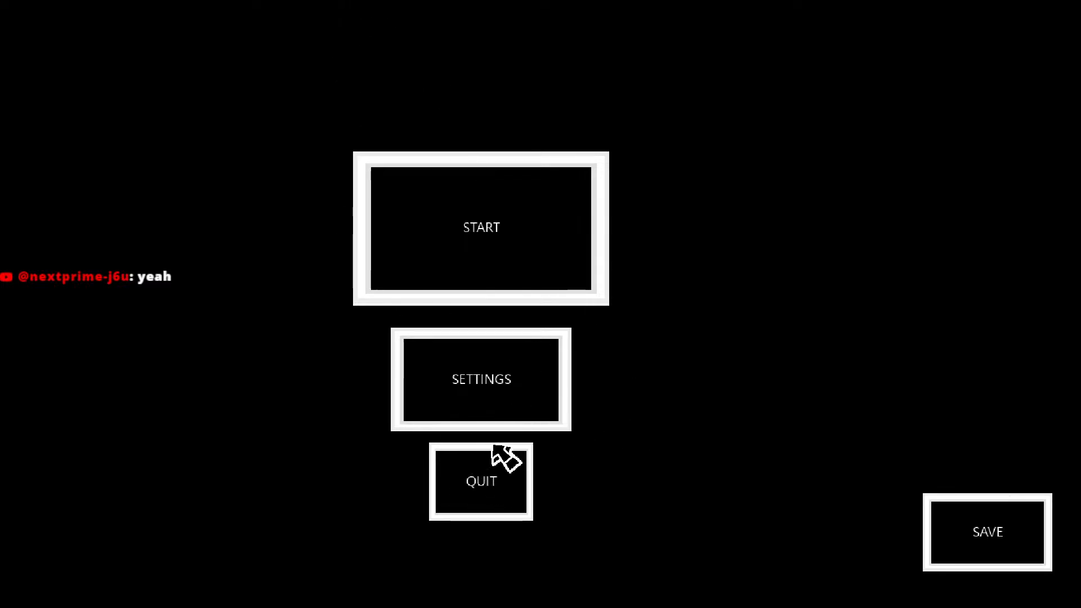
pyautogui.click(498, 490)
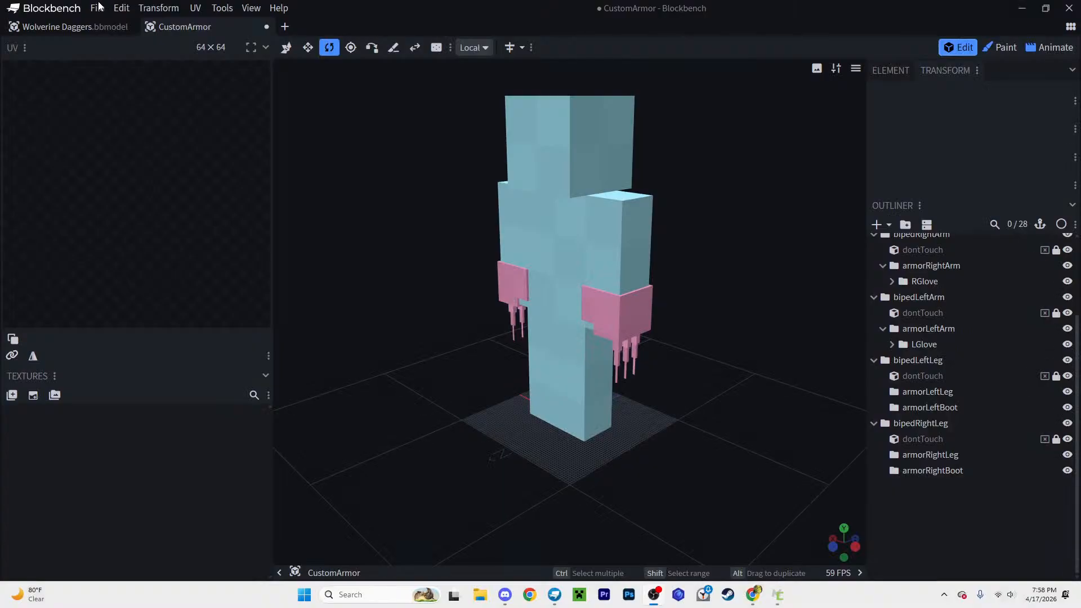
# Step: Examine the available export formats, the armor outliner groups and the placement of the gloves on both arms
pyautogui.click(98, 7)
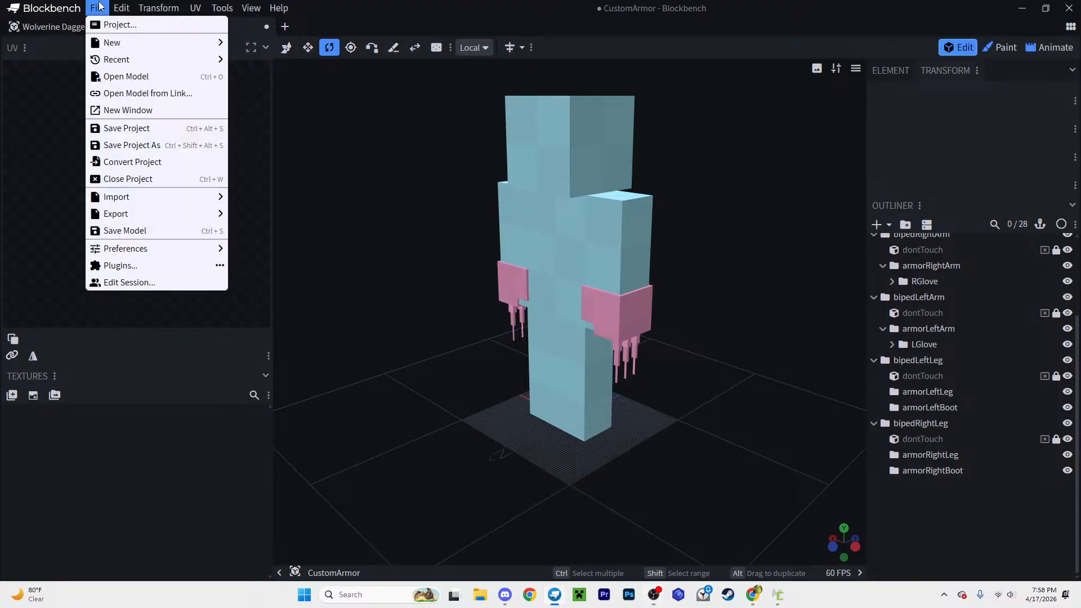
pyautogui.moveTo(137, 215)
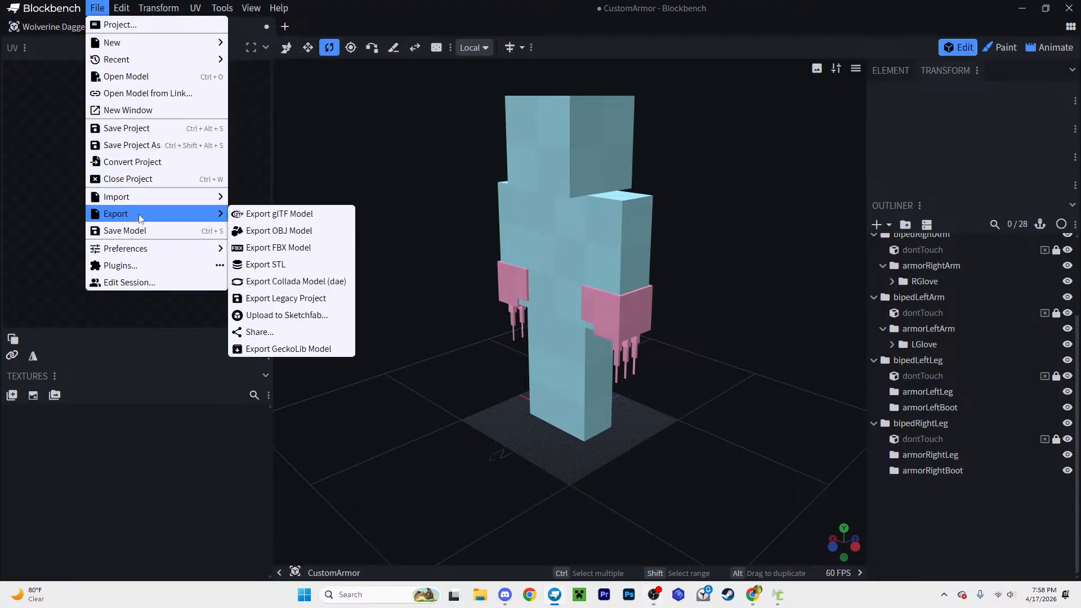
pyautogui.click(685, 456)
pyautogui.scroll(3, 991, 321)
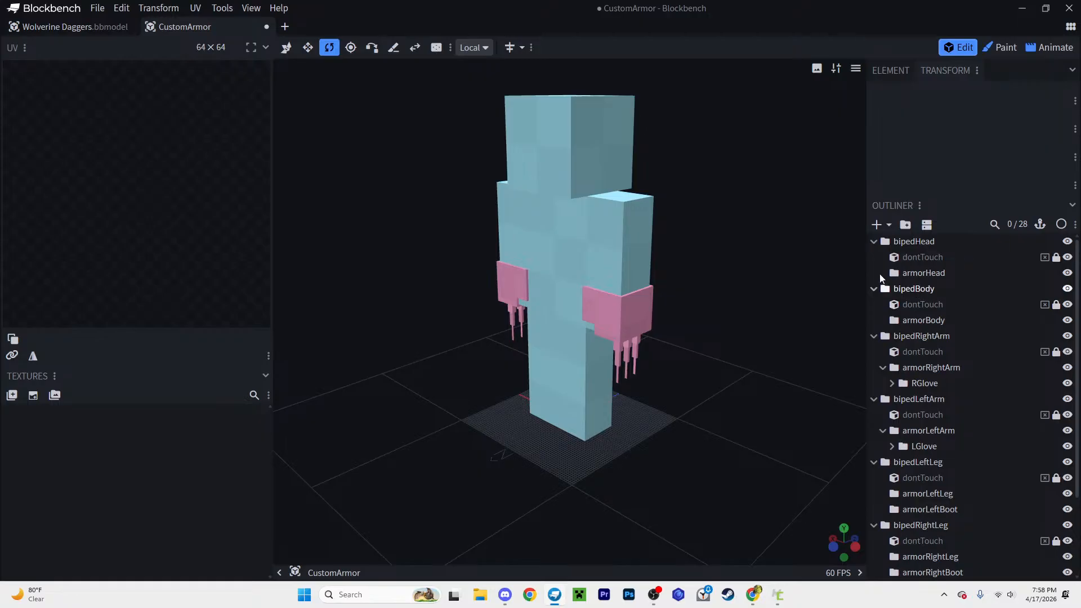
pyautogui.scroll(3, 712, 176)
pyautogui.click(1067, 289)
pyautogui.click(1067, 289)
pyautogui.moveTo(740, 241); pyautogui.dragTo(795, 258)
pyautogui.moveTo(757, 273); pyautogui.dragTo(682, 248, button='right')
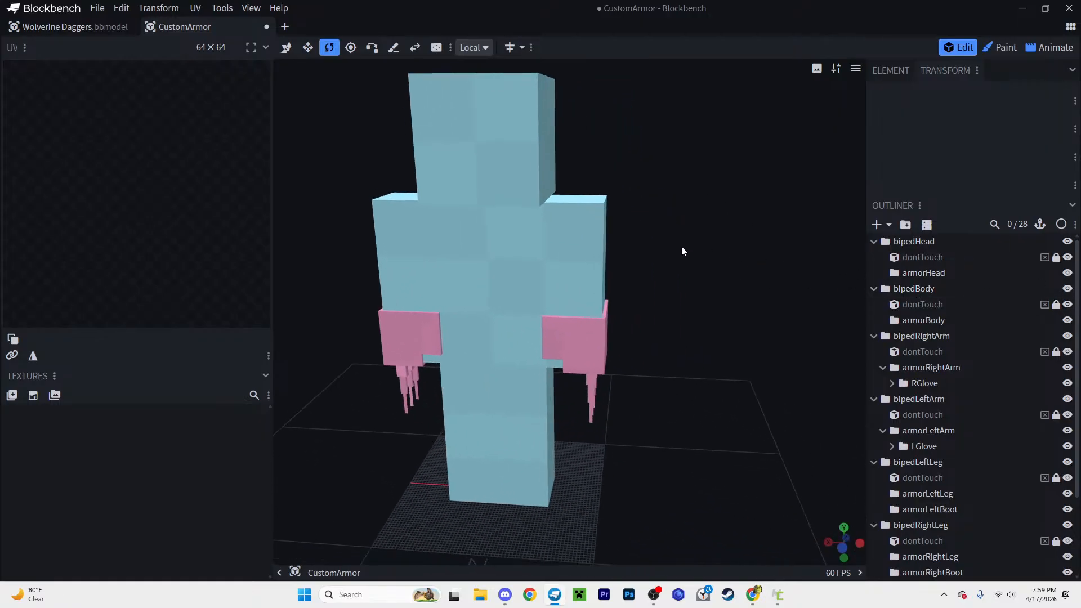
pyautogui.scroll(4, 690, 248)
pyautogui.moveTo(700, 252); pyautogui.dragTo(734, 280)
pyautogui.scroll(-3, 734, 279)
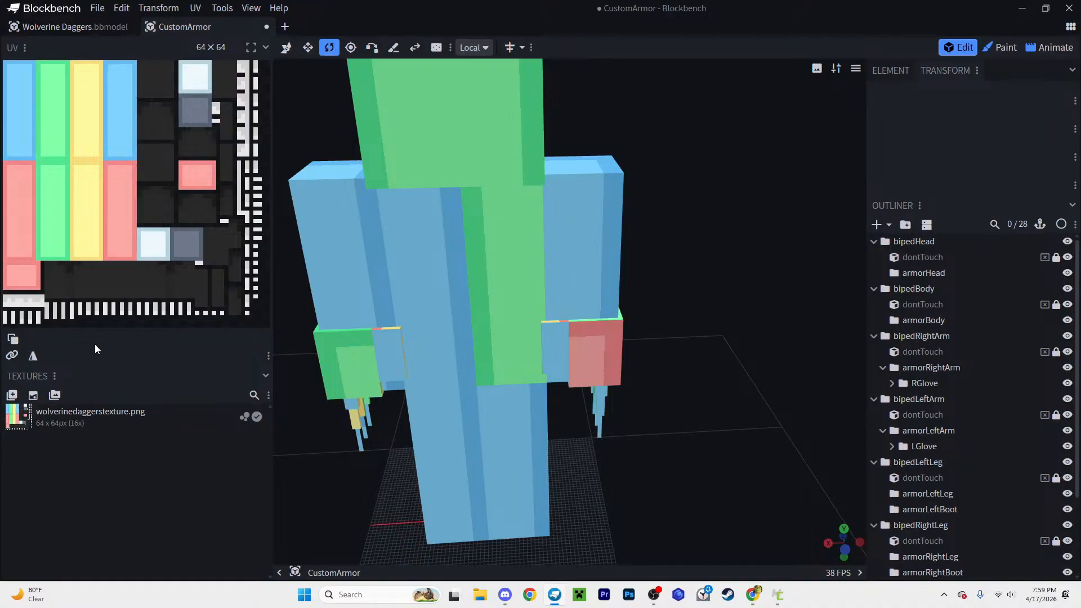
# Step: Delete the wolverinedaggerstexture.png texture from the CustomArmor project and bring up File Explorer
pyautogui.click(126, 419)
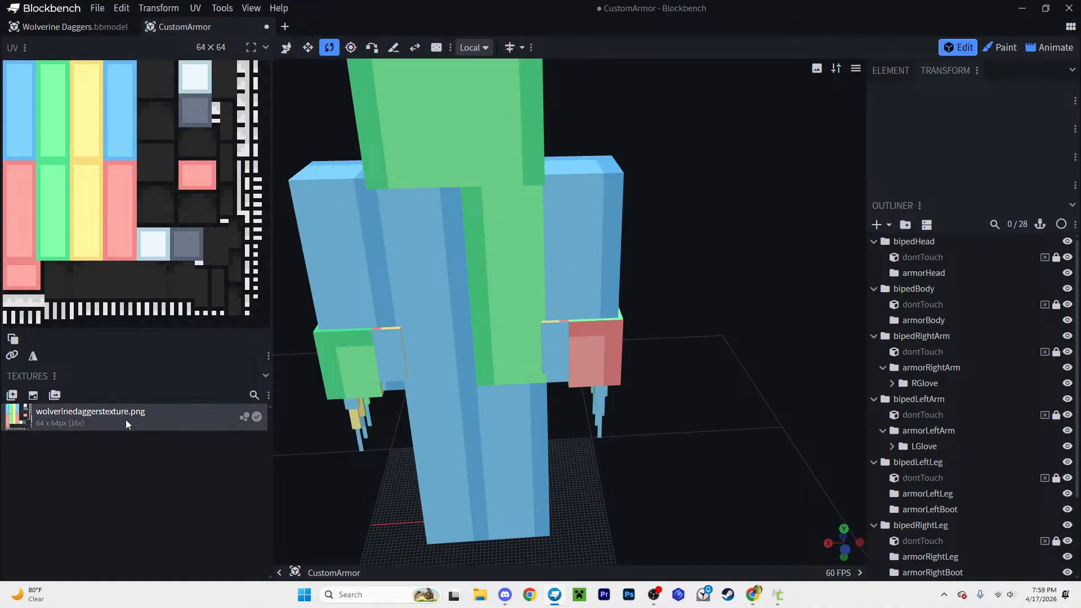
pyautogui.press('Delete')
pyautogui.click(480, 594)
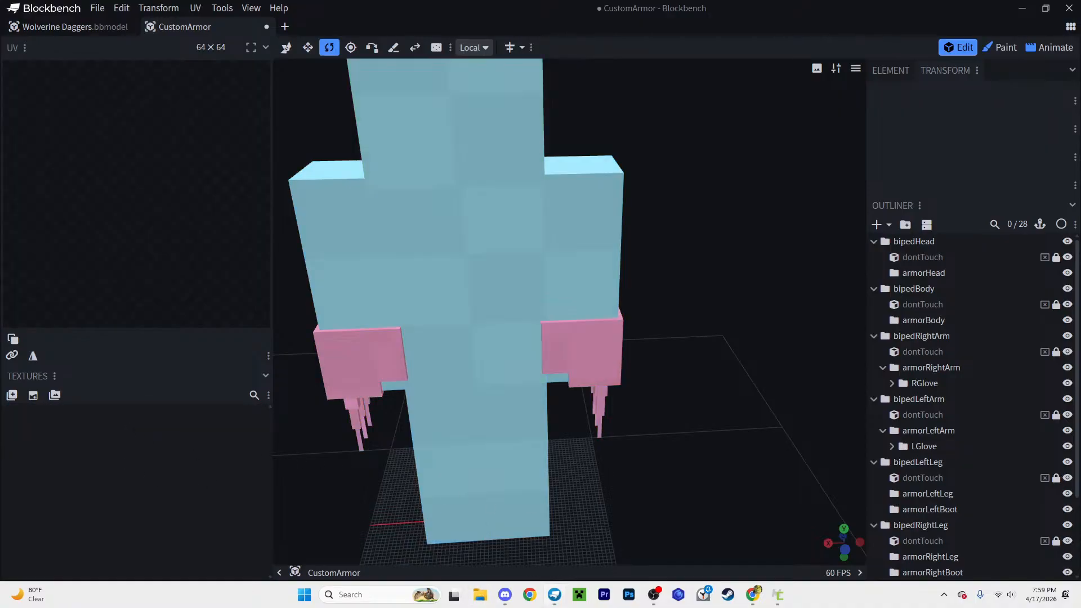
pyautogui.moveTo(334, 159); pyautogui.dragTo(0, 175)
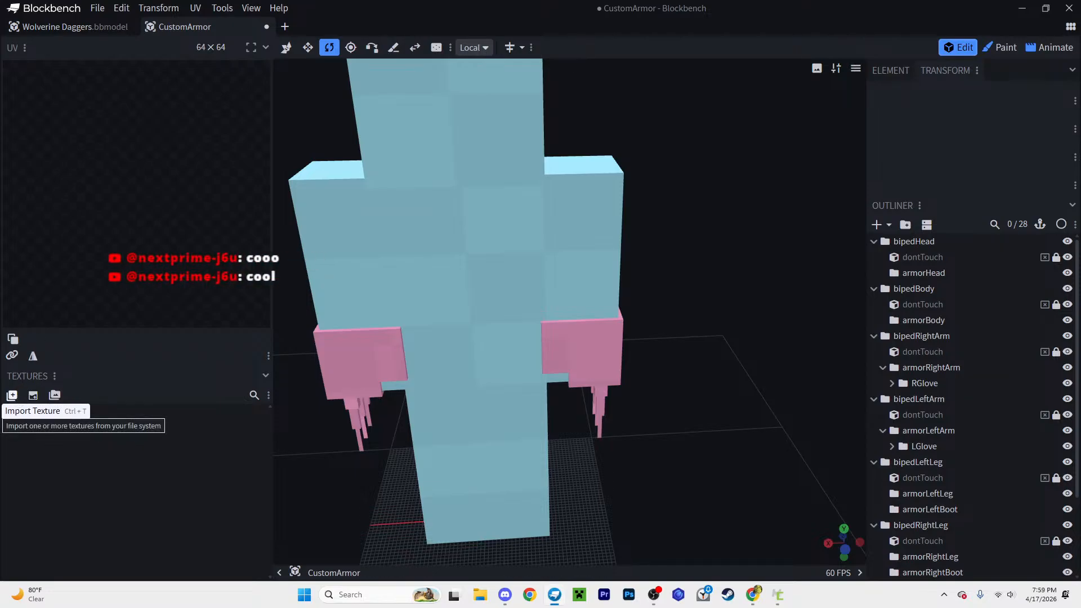
# Step: Create a texture template named wolverinedaggerstexture with a pixel density of 32x
pyautogui.click(33, 396)
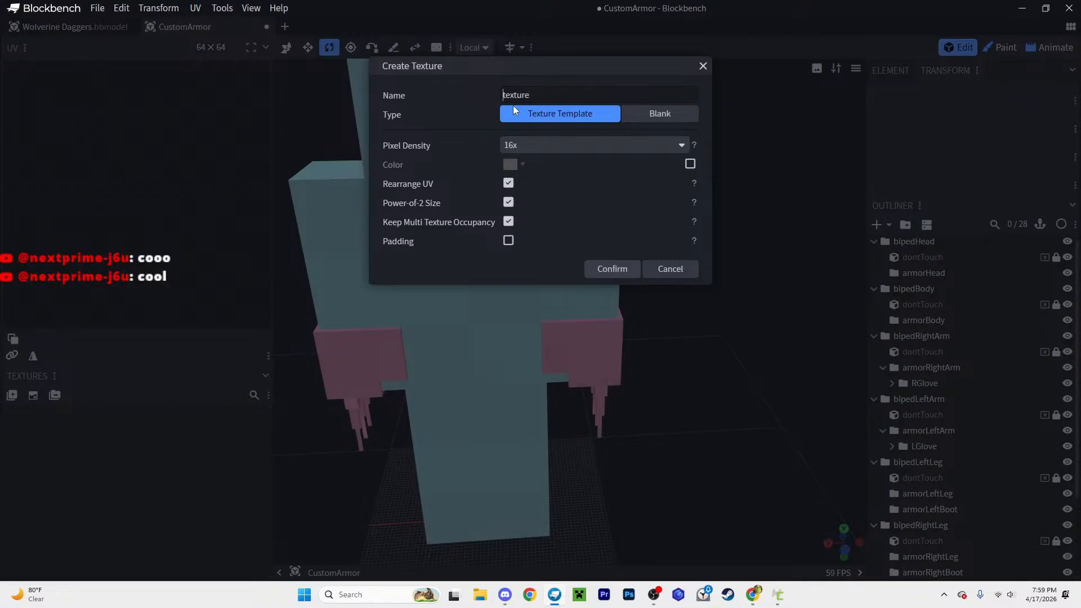
pyautogui.write('wi')
pyautogui.press('BackSpace')
pyautogui.write('olverine')
pyautogui.write('daggers')
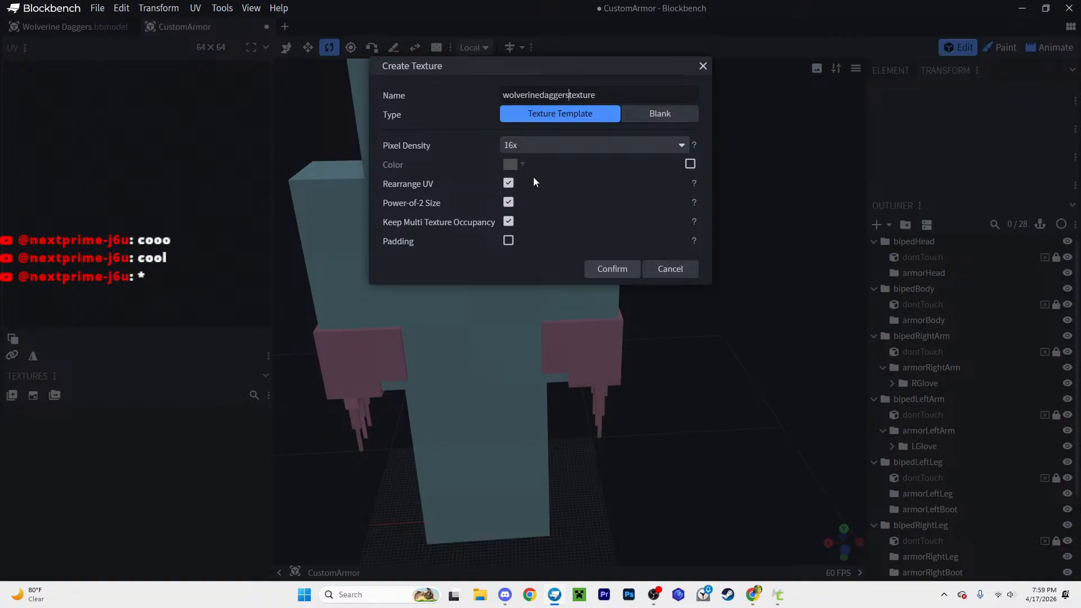
pyautogui.click(526, 145)
pyautogui.click(522, 177)
pyautogui.click(602, 269)
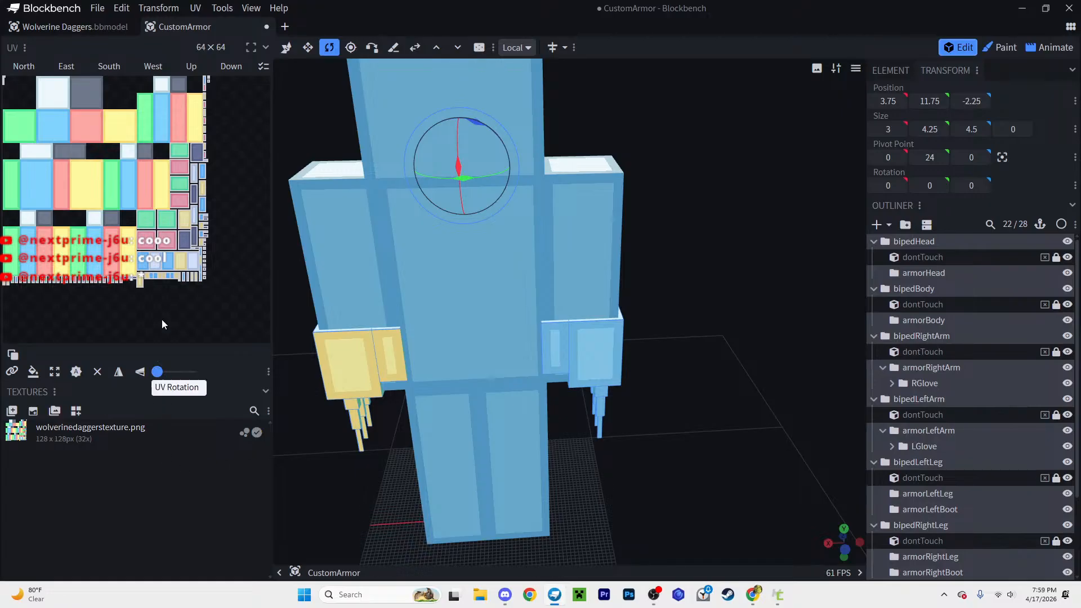
# Step: Save the armor project as Wolverine Daggers and close the original Wolverine Daggers project
pyautogui.scroll(-4, 632, 320)
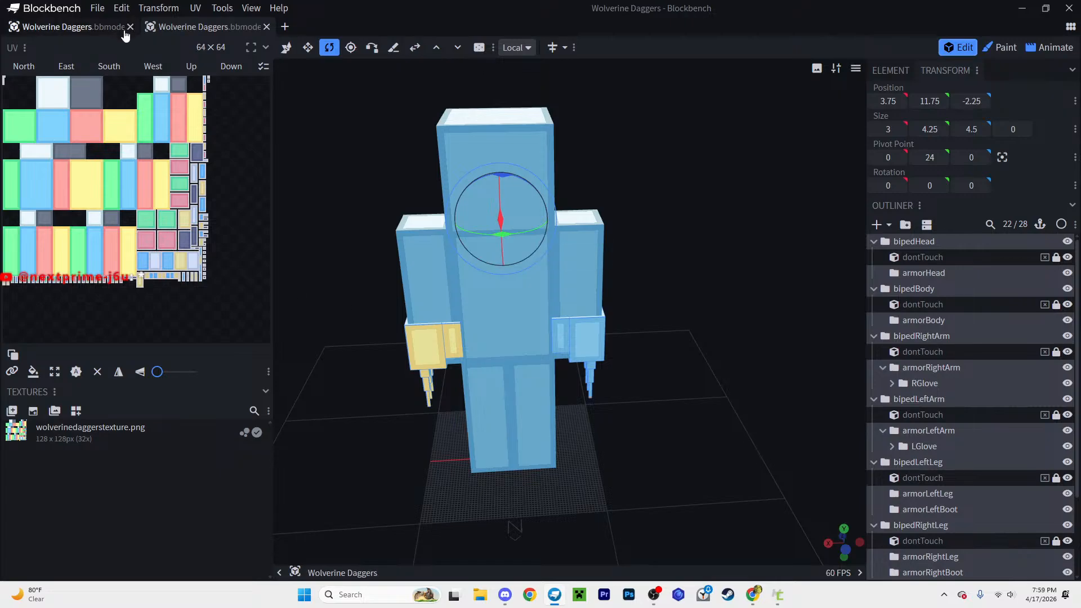
pyautogui.click(130, 27)
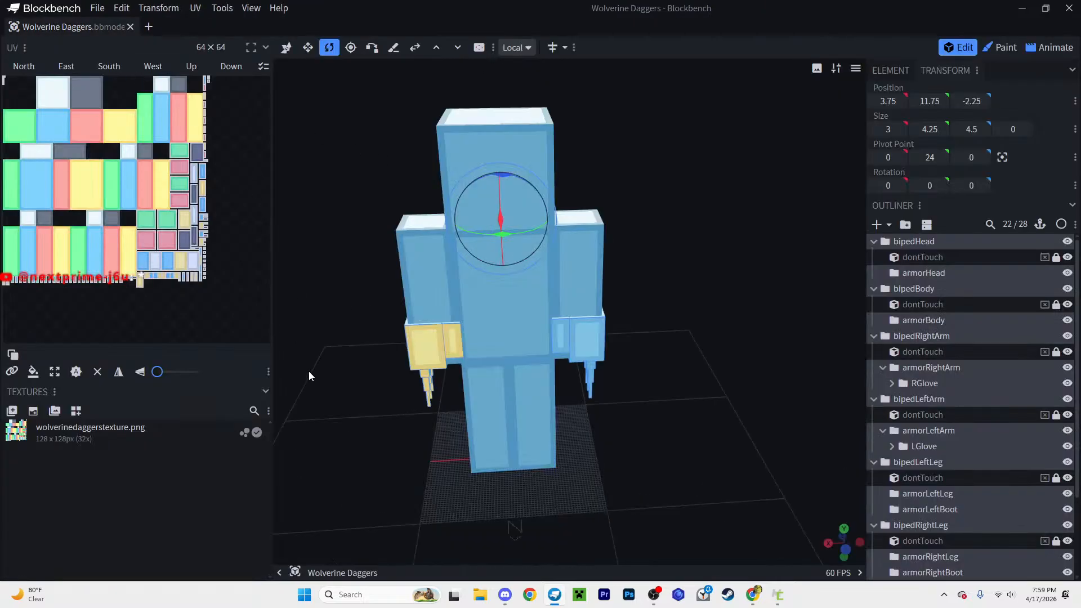
pyautogui.hotkey('ctrl', 's')
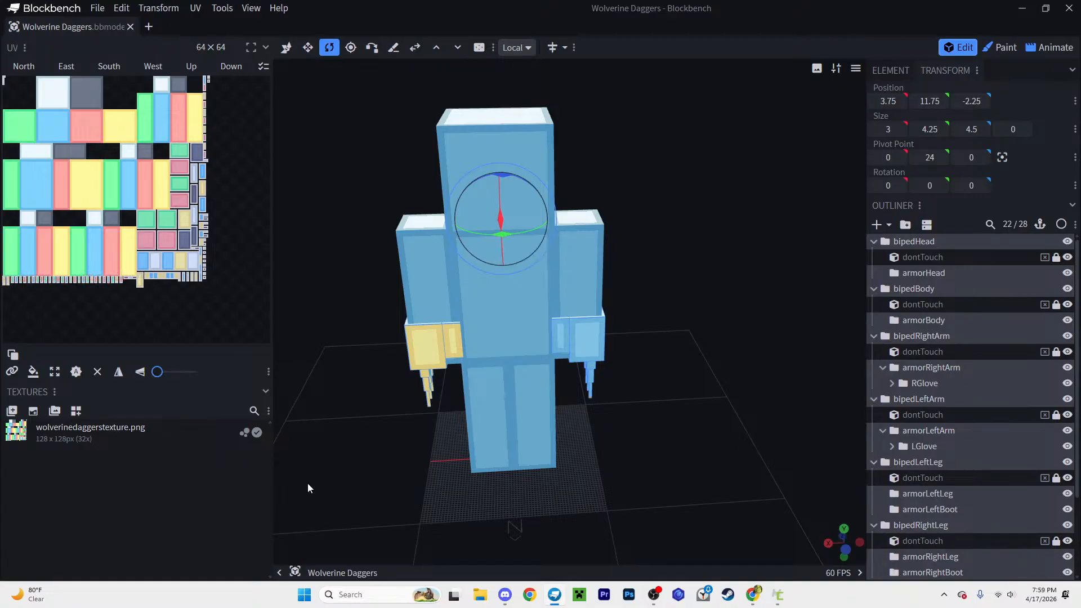
# Step: Switch to painting the wolverinedaggerstexture.png texture and choose #1c1c1c as the paint color
pyautogui.scroll(-2, 947, 414)
pyautogui.click(951, 483)
pyautogui.scroll(4, 698, 393)
pyautogui.moveTo(690, 383); pyautogui.dragTo(653, 326)
pyautogui.scroll(3, 653, 327)
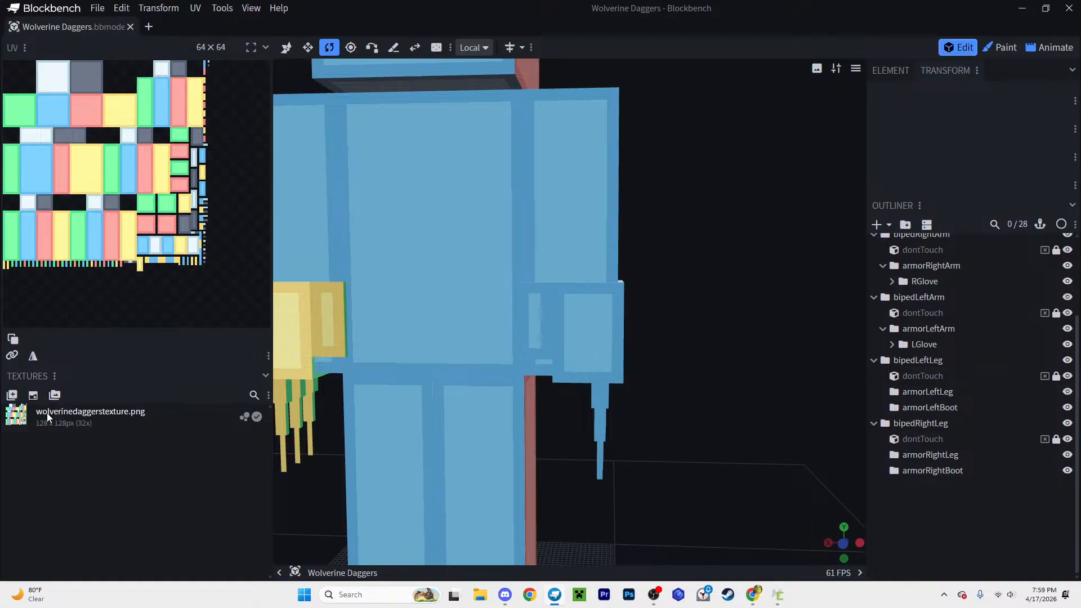
pyautogui.click(91, 420)
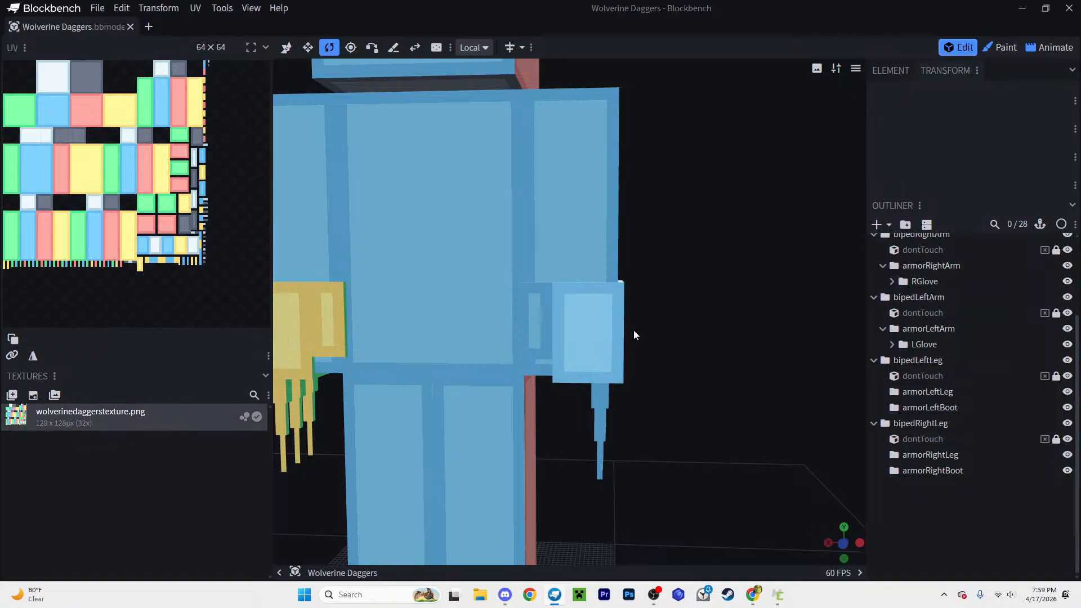
pyautogui.moveTo(567, 316); pyautogui.dragTo(701, 341, button='right')
pyautogui.moveTo(655, 273); pyautogui.dragTo(606, 251, button='right')
pyautogui.click(999, 48)
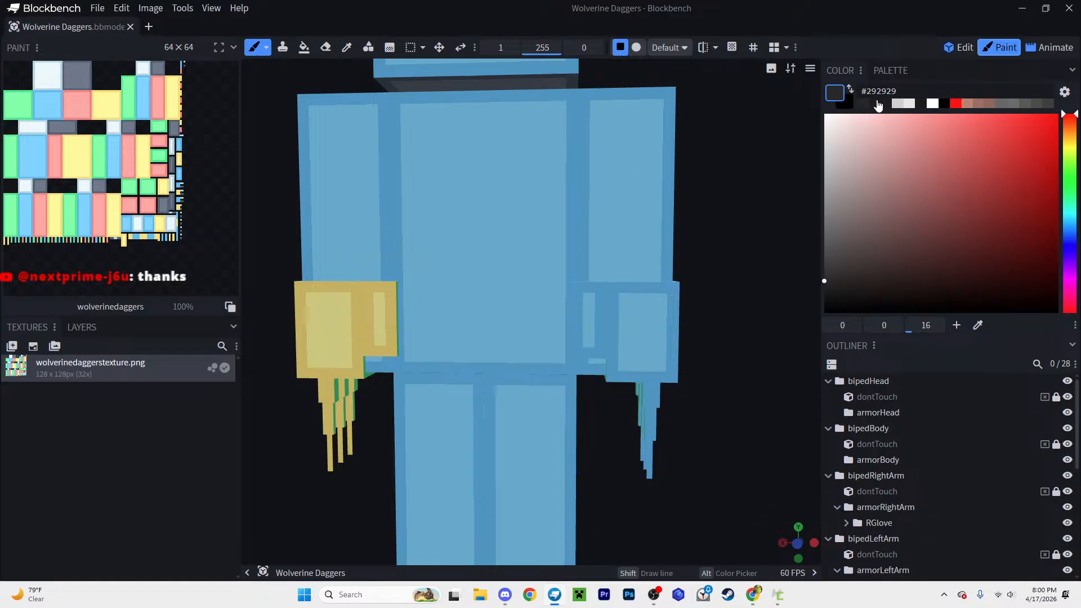
pyautogui.scroll(2, 561, 349)
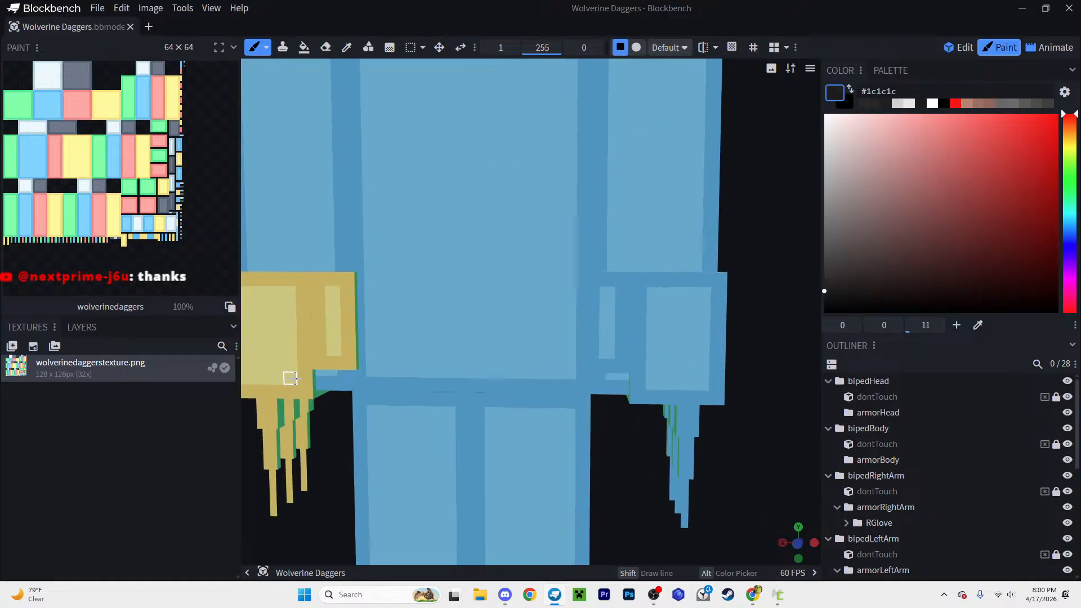
pyautogui.moveTo(503, 186); pyautogui.dragTo(609, 187, button='right')
# Step: Fill the cubes of the right and left gloves with #1c1c1c, using the Element fill mode
pyautogui.click(304, 47)
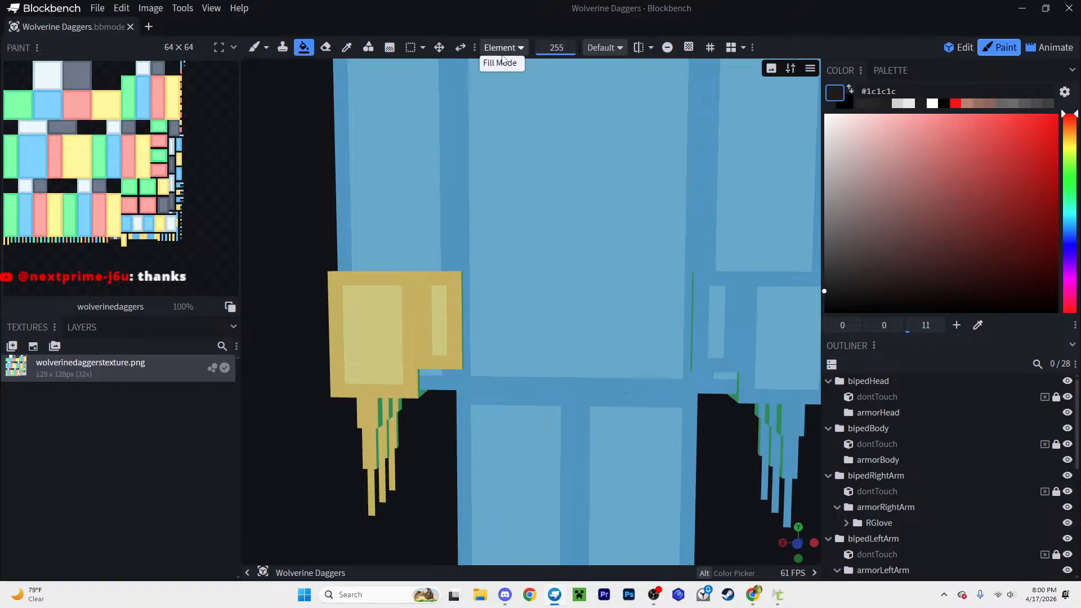
pyautogui.click(502, 48)
pyautogui.click(496, 50)
pyautogui.click(379, 296)
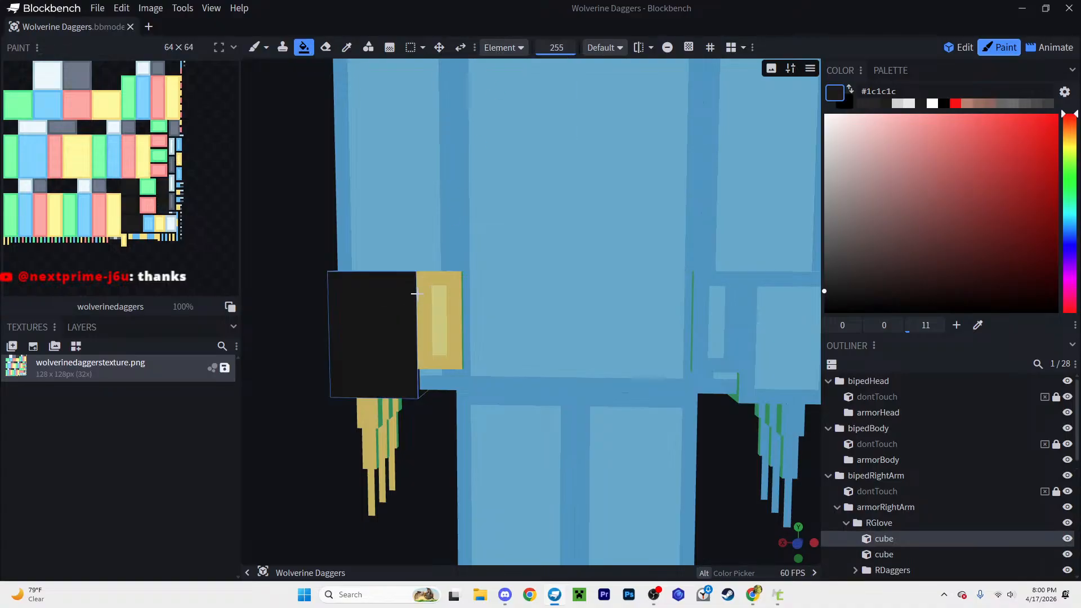
pyautogui.click(431, 299)
pyautogui.moveTo(641, 294); pyautogui.dragTo(471, 313, button='right')
pyautogui.click(543, 329)
pyautogui.click(598, 333)
pyautogui.moveTo(680, 314); pyautogui.dragTo(545, 333)
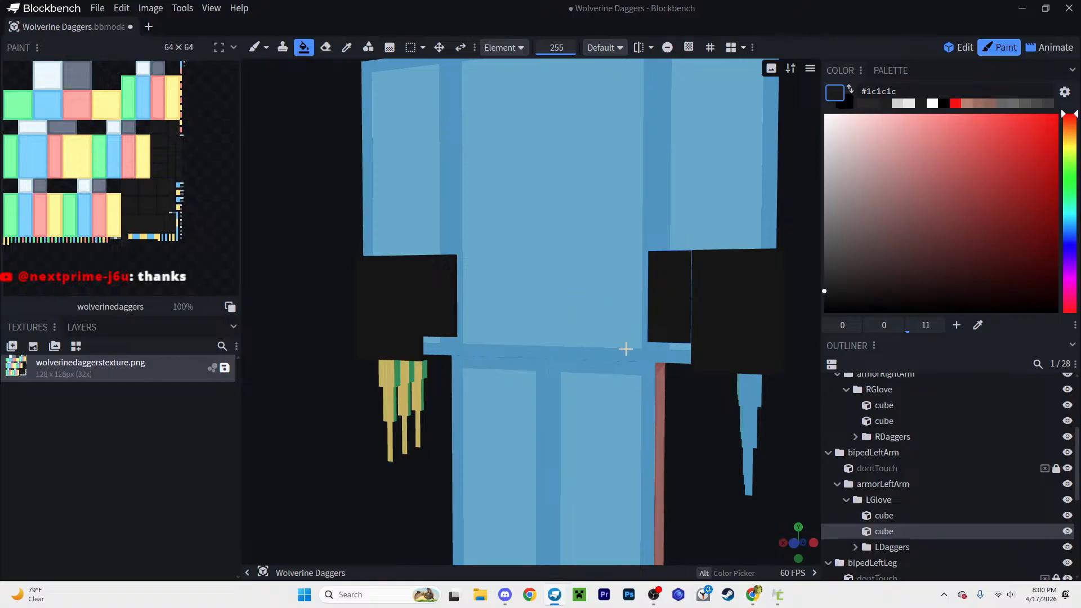
# Step: Refill the cubes of both gloves with the lighter gray #292929
pyautogui.moveTo(376, 416); pyautogui.dragTo(399, 412)
pyautogui.scroll(2, 445, 432)
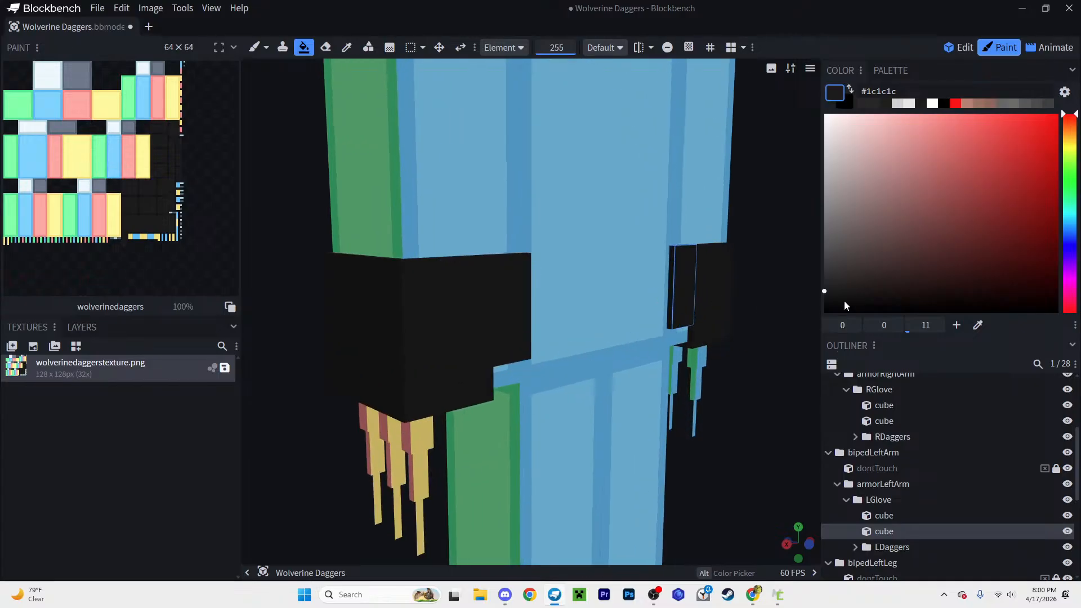
pyautogui.click(418, 289)
pyautogui.click(682, 287)
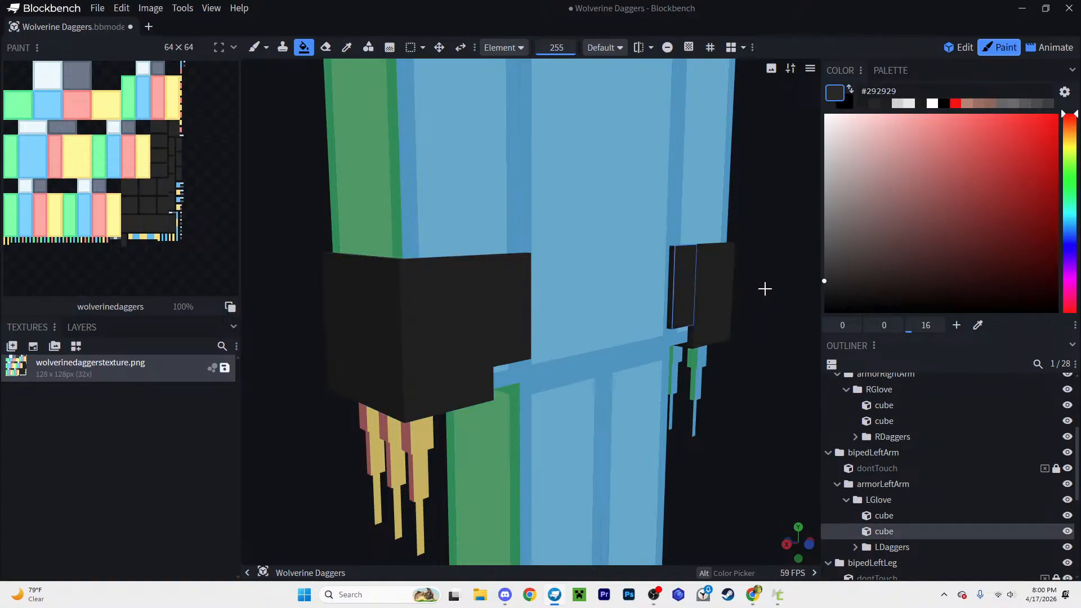
# Step: Refill the cubes of both gloves with the dark gray #1e1e1e
pyautogui.click(891, 107)
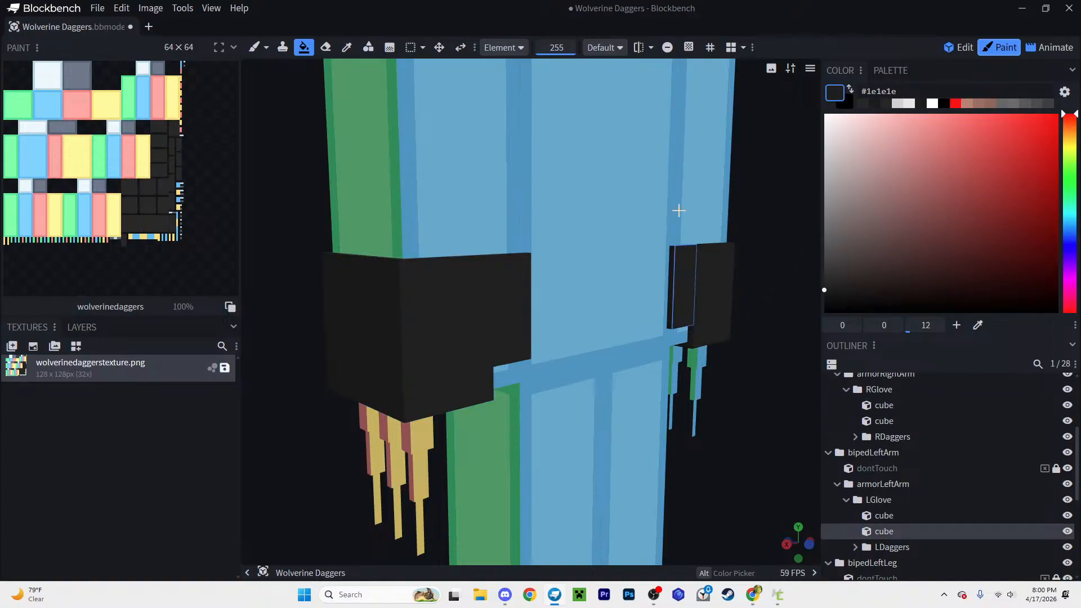
pyautogui.click(465, 302)
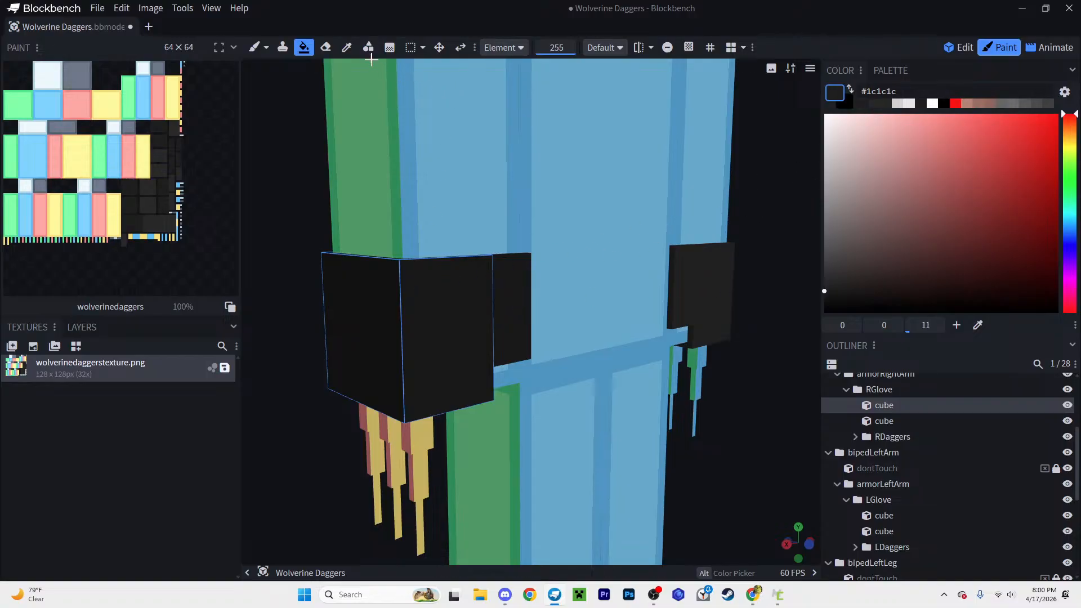
pyautogui.click(346, 47)
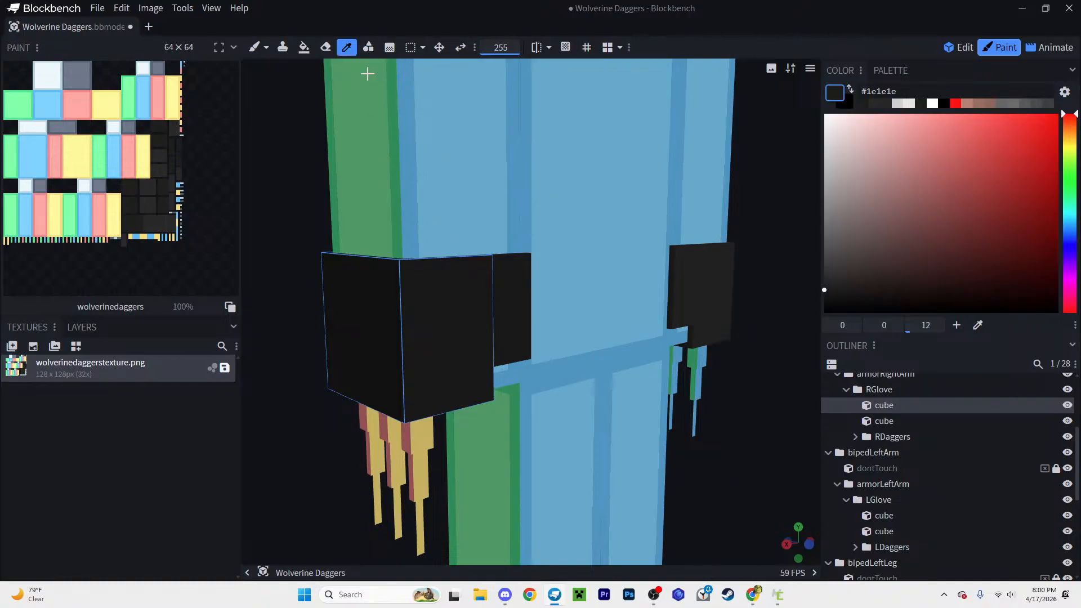
pyautogui.click(304, 47)
pyautogui.click(689, 270)
pyautogui.click(715, 271)
pyautogui.moveTo(747, 406); pyautogui.dragTo(679, 394)
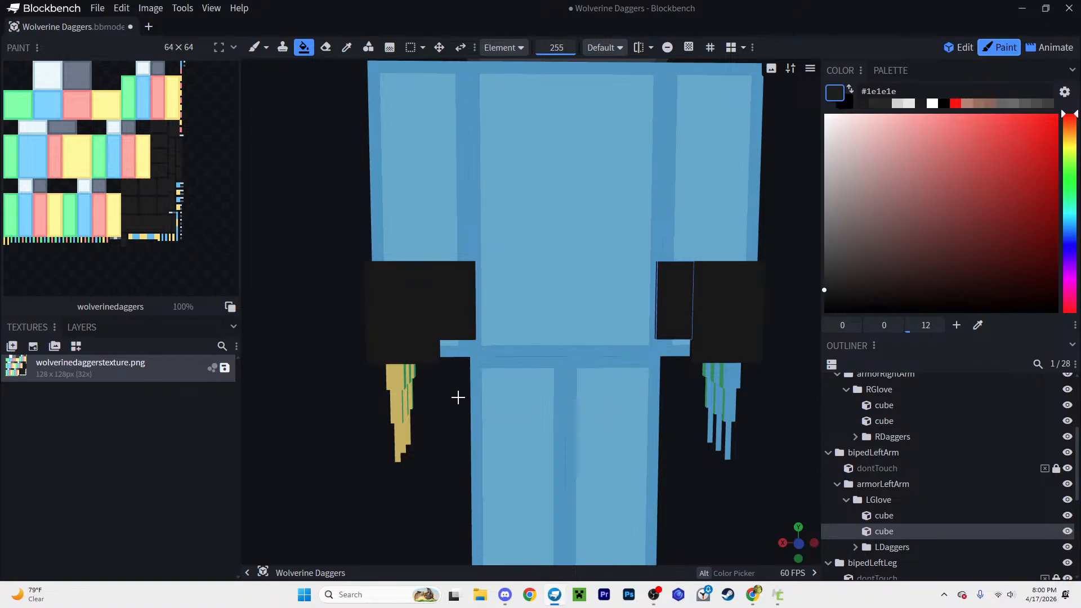
# Step: Try brushing #1c1c1c pixels onto the upper outer corner of the right glove's front face
pyautogui.scroll(5, 457, 400)
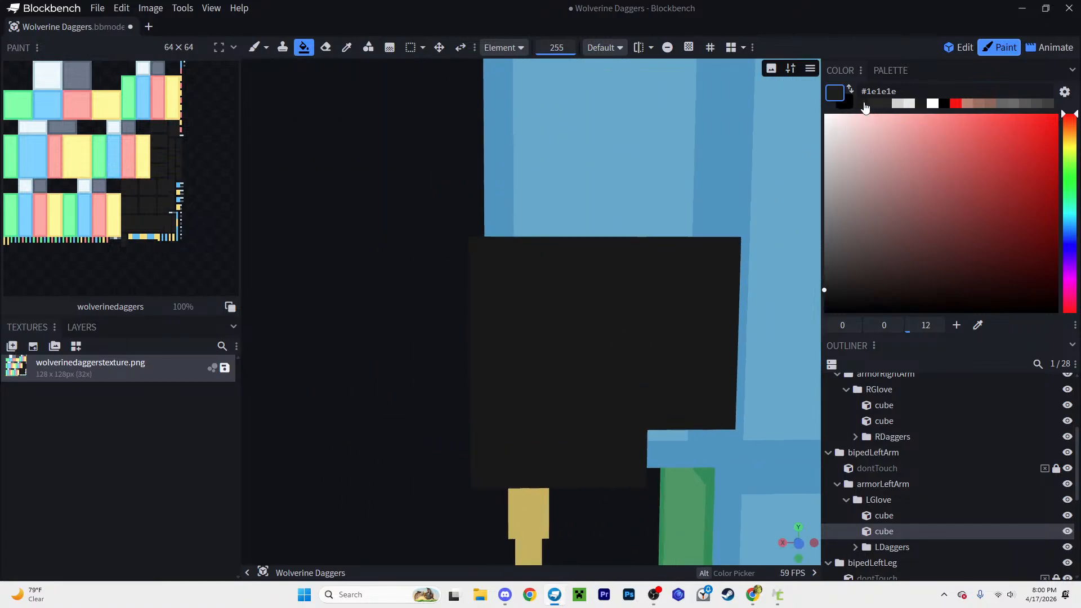
pyautogui.scroll(1, 572, 231)
pyautogui.press('b')
pyautogui.moveTo(480, 247); pyautogui.dragTo(474, 310)
pyautogui.scroll(-2, 612, 382)
pyautogui.scroll(2, 613, 337)
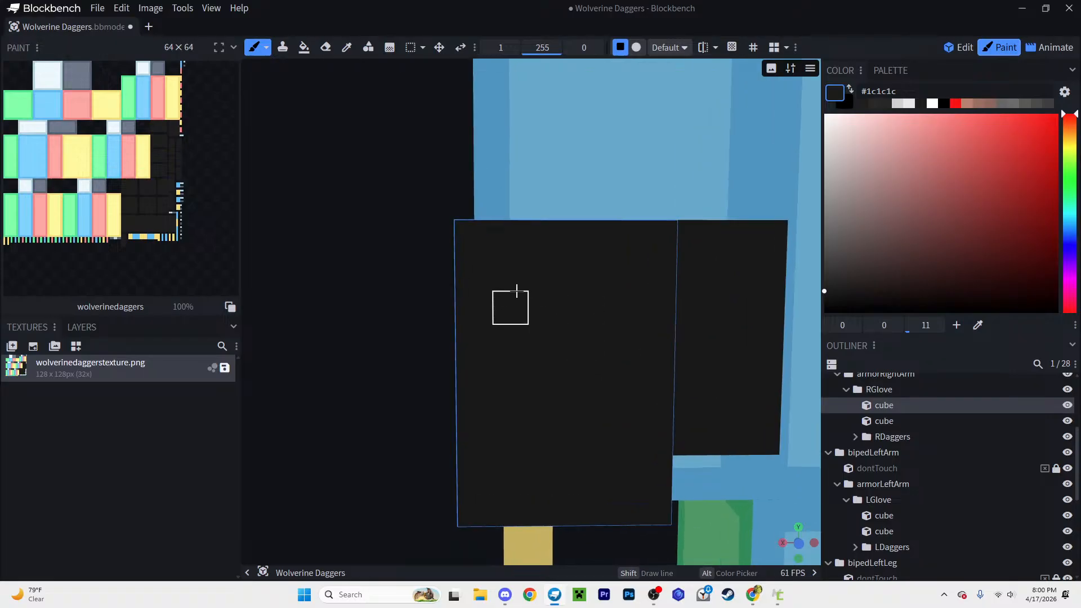
# Step: Refill both cubes of the right and left gloves with the lighter gray #292929, using the Element fill mode
pyautogui.click(825, 282)
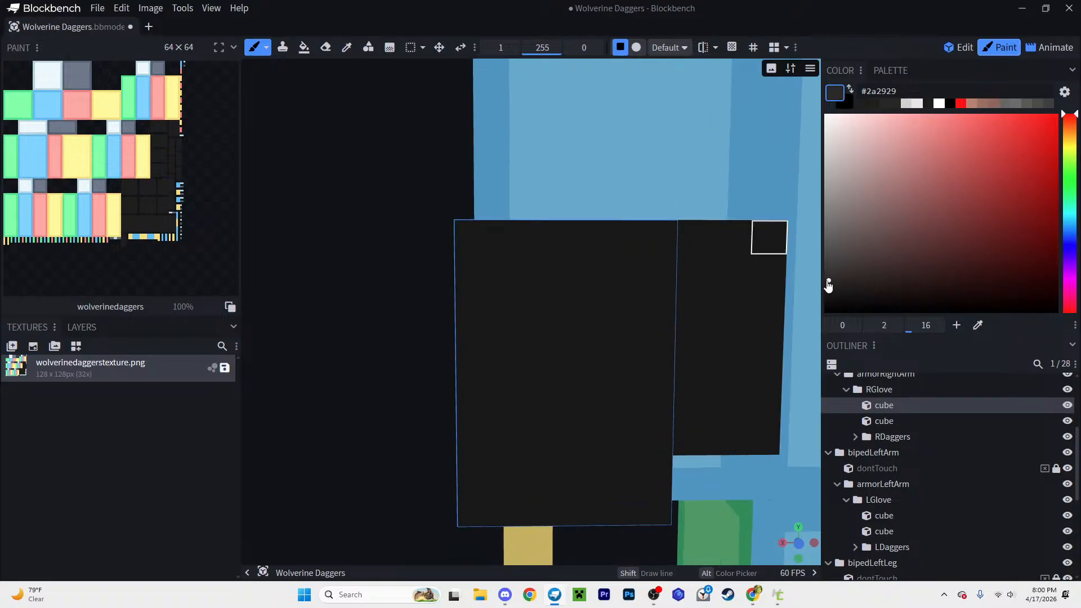
pyautogui.click(304, 47)
pyautogui.click(528, 253)
pyautogui.click(740, 293)
pyautogui.scroll(-1, 713, 299)
pyautogui.scroll(-3, 357, 266)
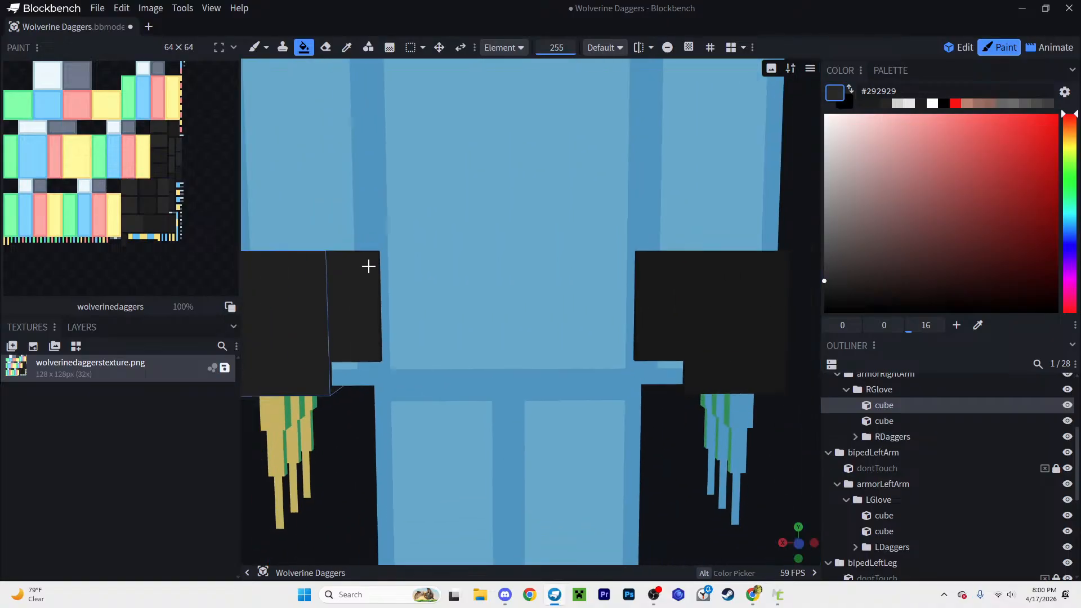
pyautogui.scroll(-1, 580, 294)
pyautogui.click(679, 304)
pyautogui.click(636, 302)
# Step: Brush #1e1e1e shading pixels along both upper corners of the right glove's front
pyautogui.scroll(2, 636, 302)
pyautogui.moveTo(642, 304); pyautogui.dragTo(760, 322, button='right')
pyautogui.scroll(3, 676, 304)
pyautogui.moveTo(557, 279); pyautogui.dragTo(654, 277, button='right')
pyautogui.click(827, 289)
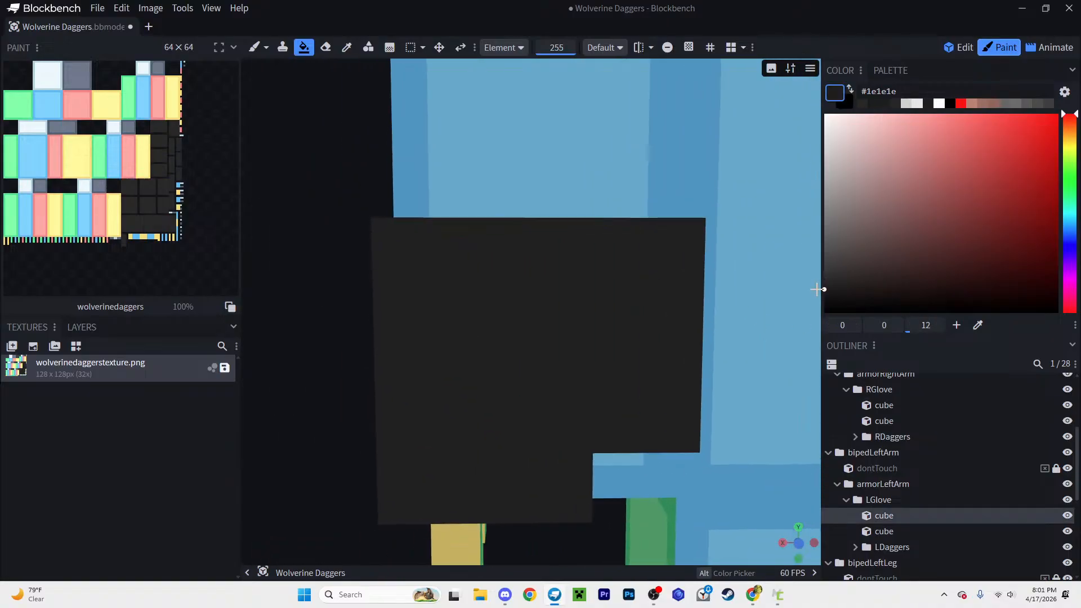
pyautogui.press('b')
pyautogui.moveTo(391, 305)
pyautogui.mouseDown()
pyautogui.moveTo(398, 245)
pyautogui.moveTo(460, 236)
pyautogui.mouseUp()
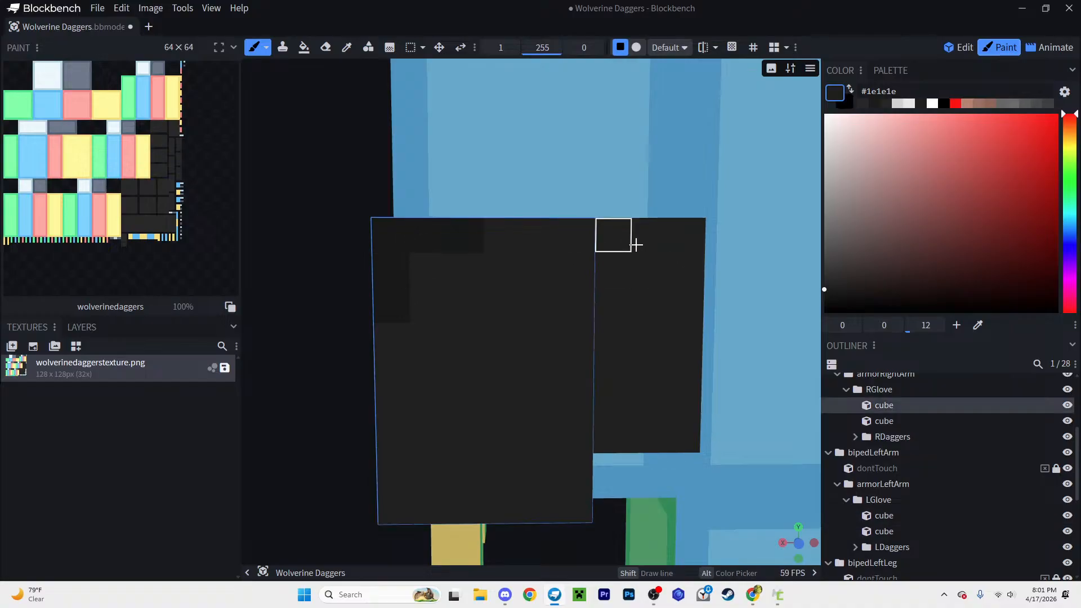
pyautogui.moveTo(619, 239); pyautogui.dragTo(683, 234)
pyautogui.moveTo(686, 284); pyautogui.dragTo(686, 304)
# Step: Brush matching #1e1e1e corner shading onto the upper corners of the left glove's front and outer side
pyautogui.moveTo(628, 299); pyautogui.dragTo(309, 289, button='right')
pyautogui.scroll(-3, 630, 272)
pyautogui.moveTo(630, 273); pyautogui.dragTo(420, 283, button='right')
pyautogui.click(591, 269)
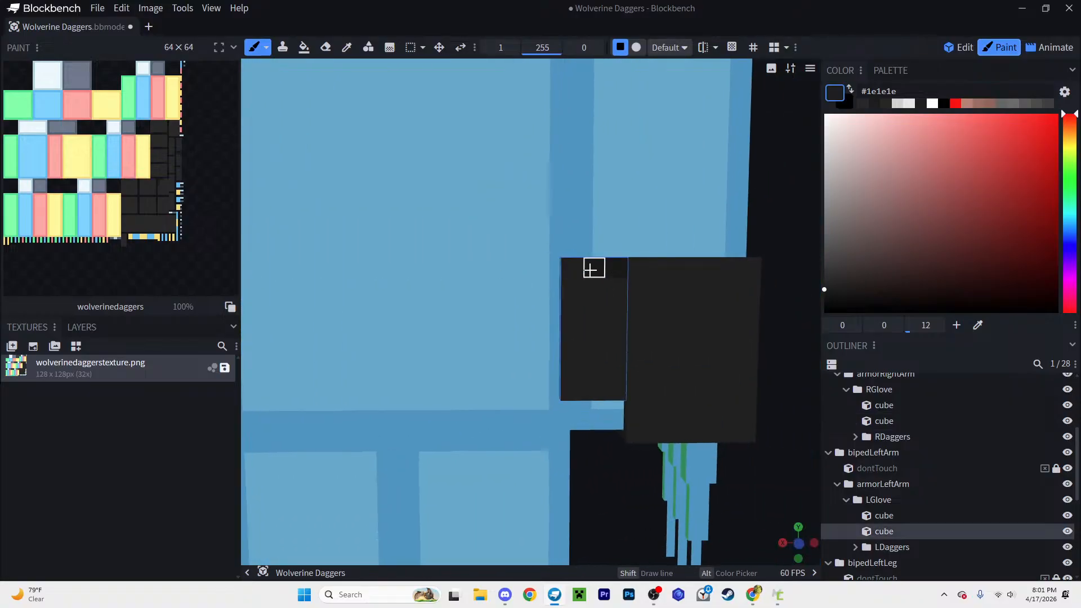
pyautogui.moveTo(614, 303); pyautogui.dragTo(497, 304, button='right')
pyautogui.moveTo(600, 267)
pyautogui.mouseDown()
pyautogui.moveTo(641, 275)
pyautogui.moveTo(571, 321)
pyautogui.moveTo(508, 300)
pyautogui.mouseUp()
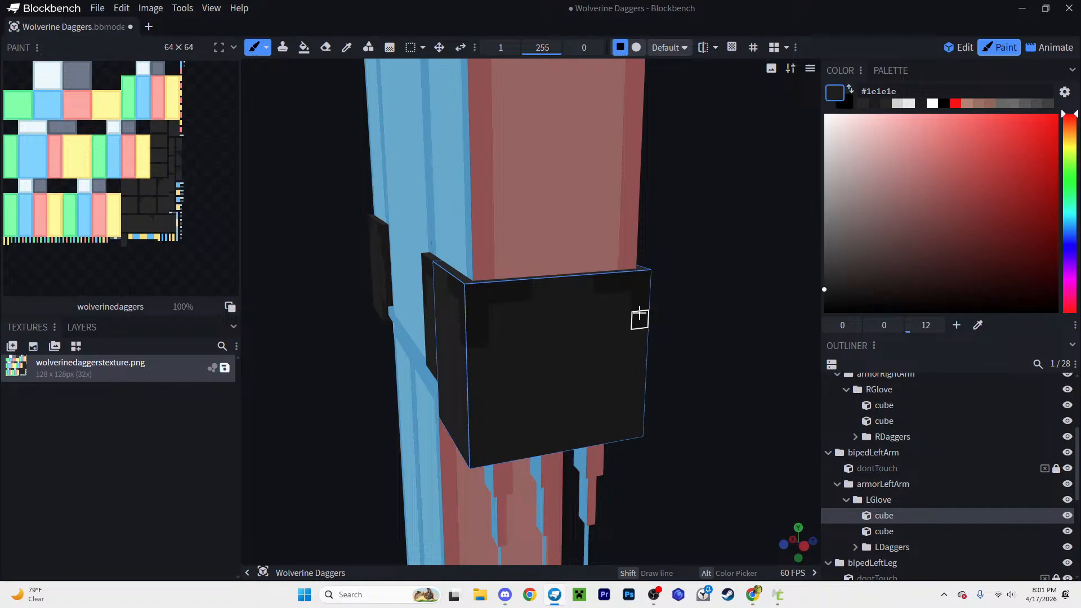
# Step: Try Mirror Painting for the #1e1e1e corner shading on the left glove's back, and leave the option switched off
pyautogui.moveTo(684, 295); pyautogui.dragTo(462, 181)
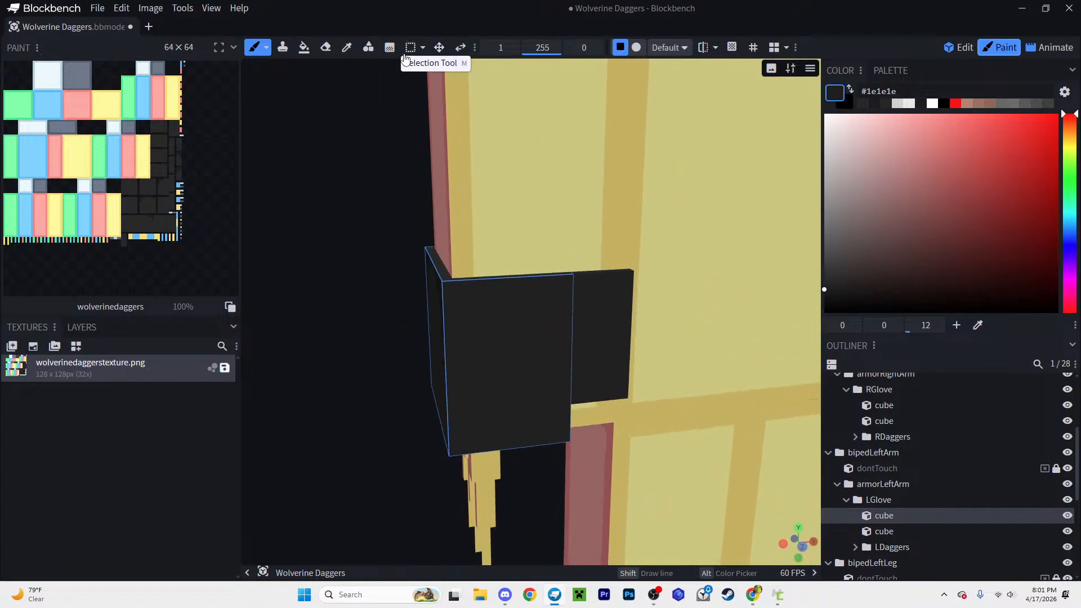
pyautogui.click(703, 47)
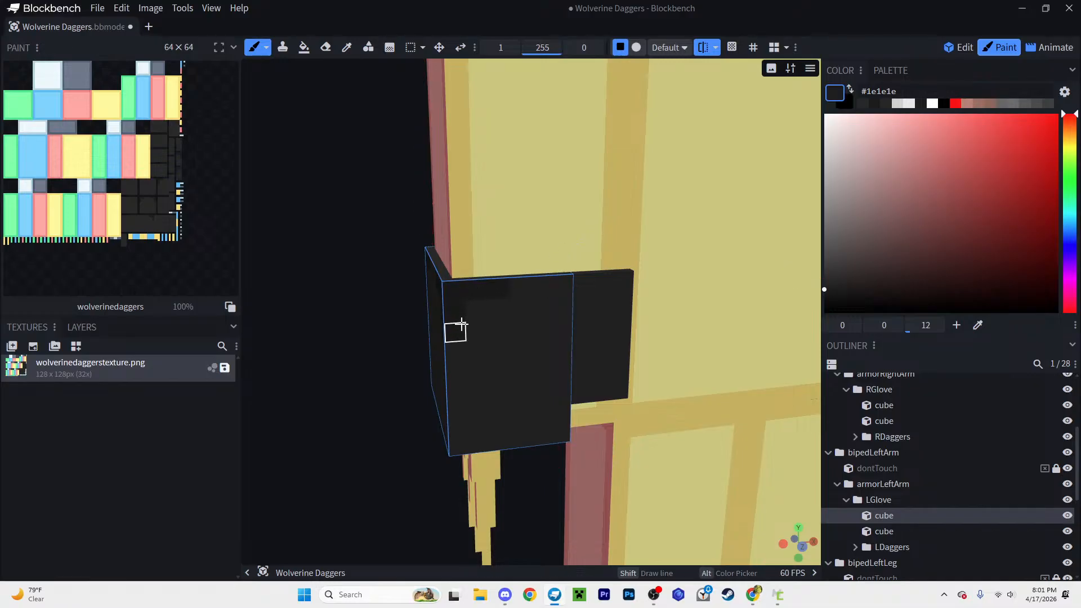
pyautogui.scroll(-3, 498, 327)
pyautogui.moveTo(562, 316); pyautogui.dragTo(296, 301, button='right')
pyautogui.moveTo(686, 299); pyautogui.dragTo(724, 271, button='right')
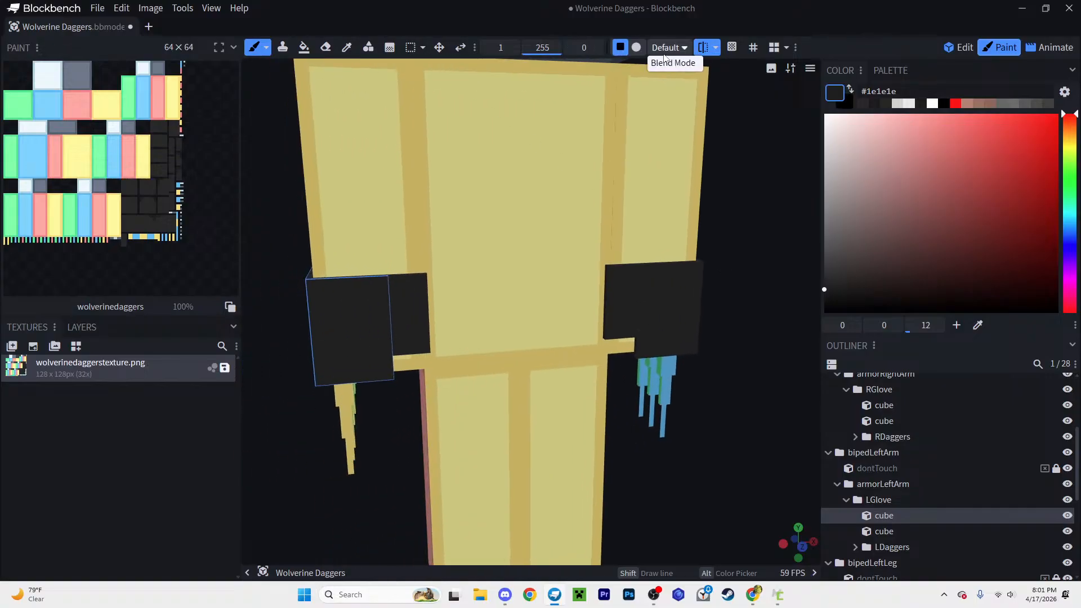
pyautogui.click(704, 49)
pyautogui.moveTo(745, 228); pyautogui.dragTo(725, 243)
pyautogui.click(405, 279)
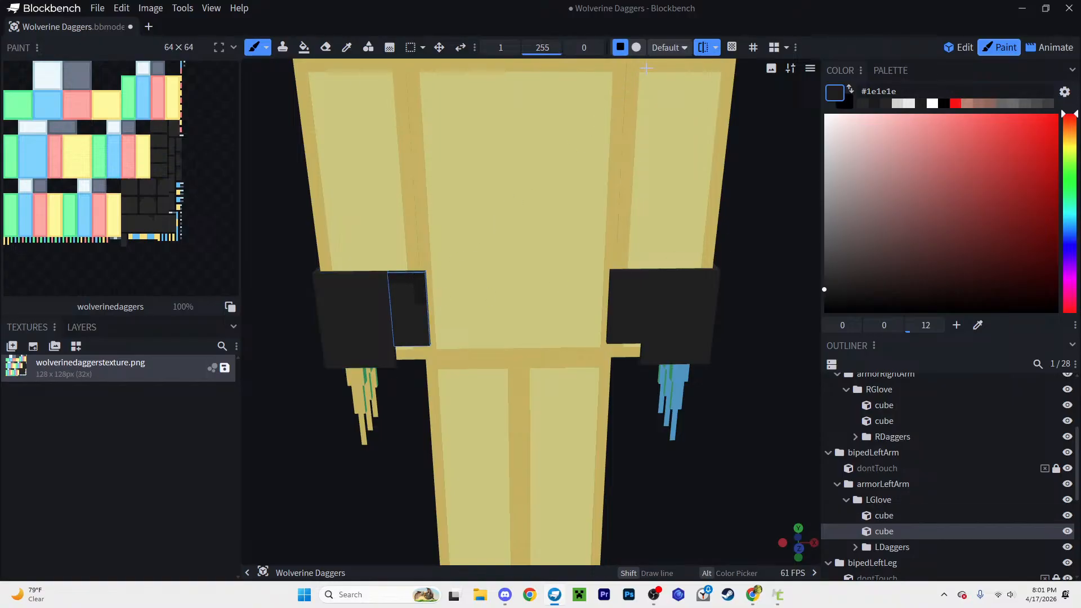
pyautogui.click(703, 47)
# Step: Brush #1e1e1e shading onto both upper corners of the left glove's back
pyautogui.scroll(5, 485, 240)
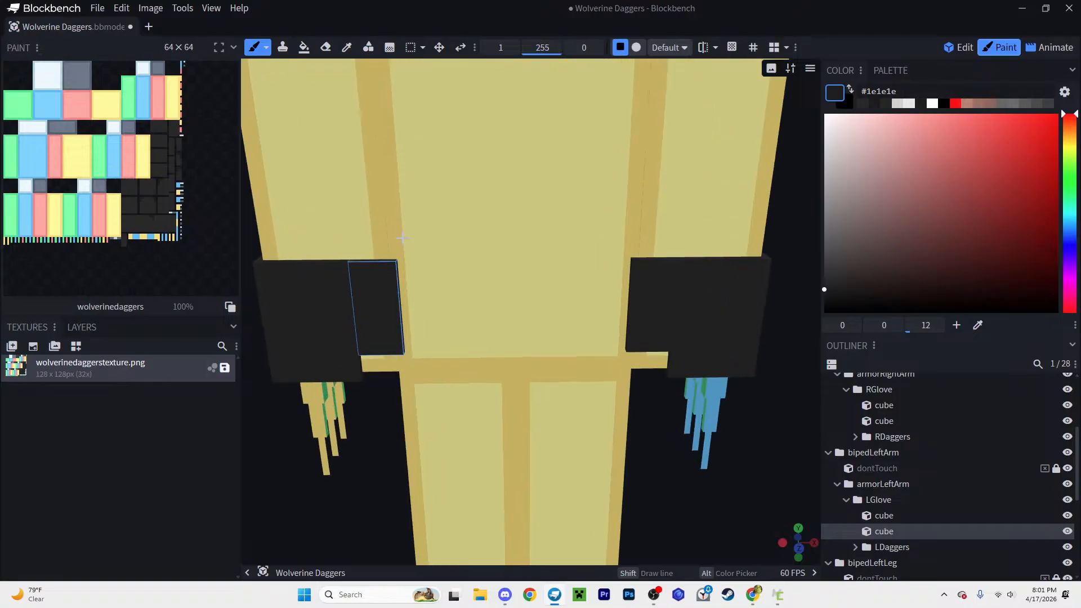
pyautogui.scroll(4, 485, 240)
pyautogui.moveTo(349, 236); pyautogui.dragTo(475, 228, button='right')
pyautogui.moveTo(468, 203)
pyautogui.mouseDown()
pyautogui.moveTo(420, 201)
pyautogui.moveTo(423, 250)
pyautogui.mouseUp()
pyautogui.click(616, 195)
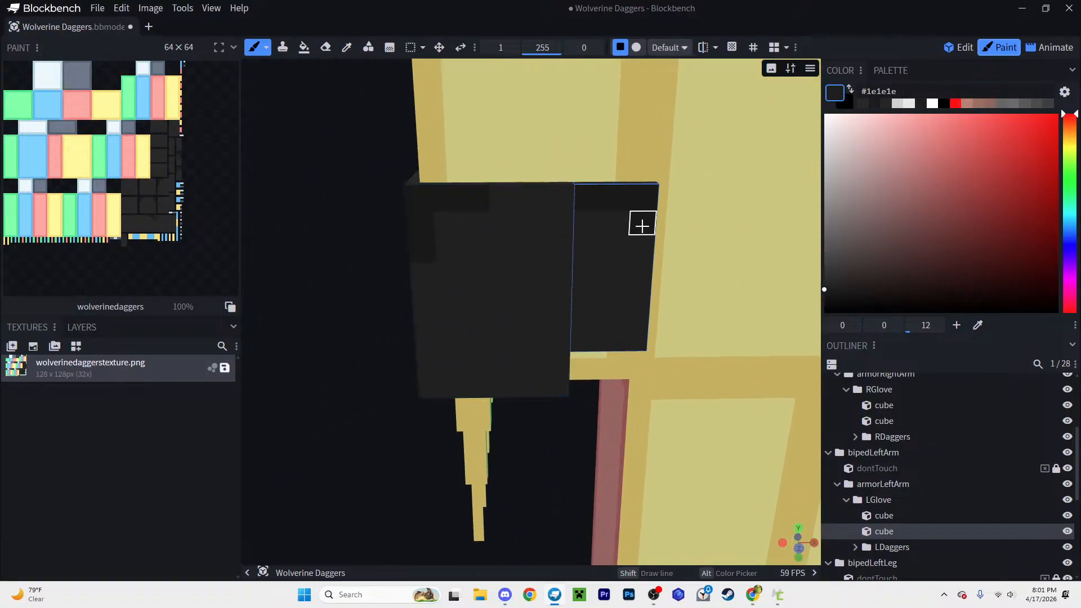
# Step: Brush #1e1e1e shading onto both upper corners of the right glove's back
pyautogui.moveTo(642, 240); pyautogui.dragTo(389, 242, button='right')
pyautogui.scroll(-5, 506, 241)
pyautogui.rightClick(538, 241)
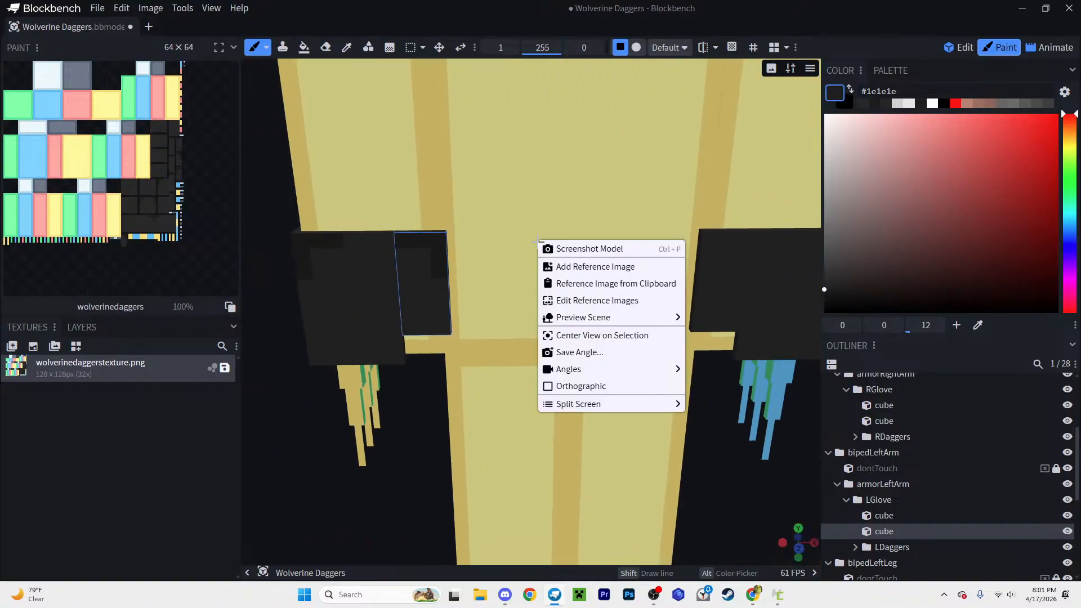
pyautogui.moveTo(538, 241); pyautogui.dragTo(364, 243, button='right')
pyautogui.click(534, 239)
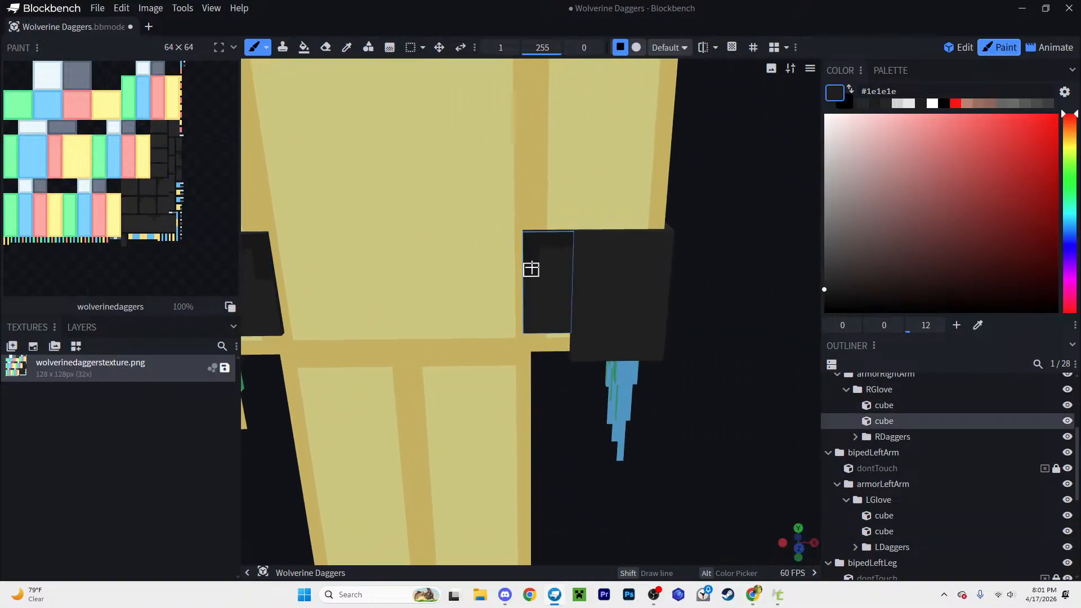
pyautogui.click(653, 240)
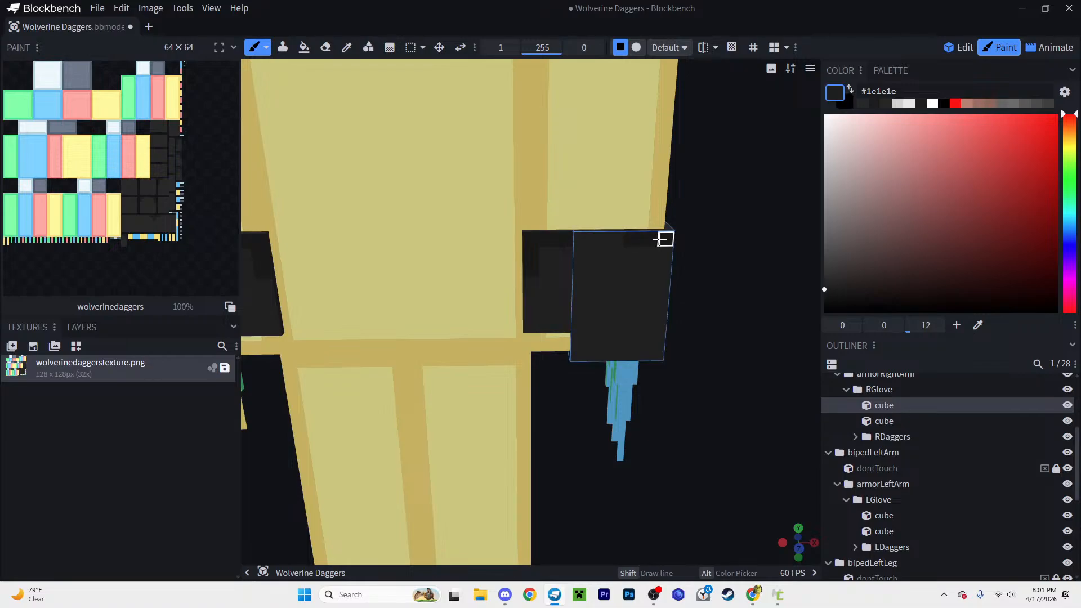
# Step: Brush #1e1e1e shading onto both upper corners of the right glove's outer side
pyautogui.moveTo(702, 273); pyautogui.dragTo(563, 280)
pyautogui.moveTo(562, 280); pyautogui.dragTo(509, 258, button='right')
pyautogui.scroll(4, 509, 258)
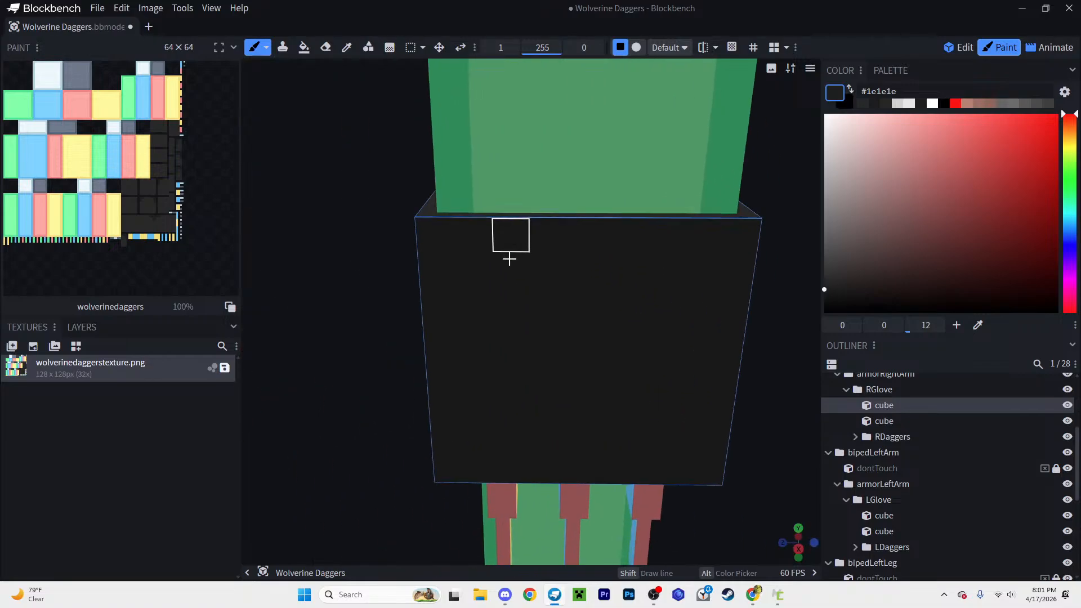
pyautogui.moveTo(506, 243)
pyautogui.mouseDown()
pyautogui.moveTo(444, 244)
pyautogui.moveTo(436, 294)
pyautogui.mouseUp()
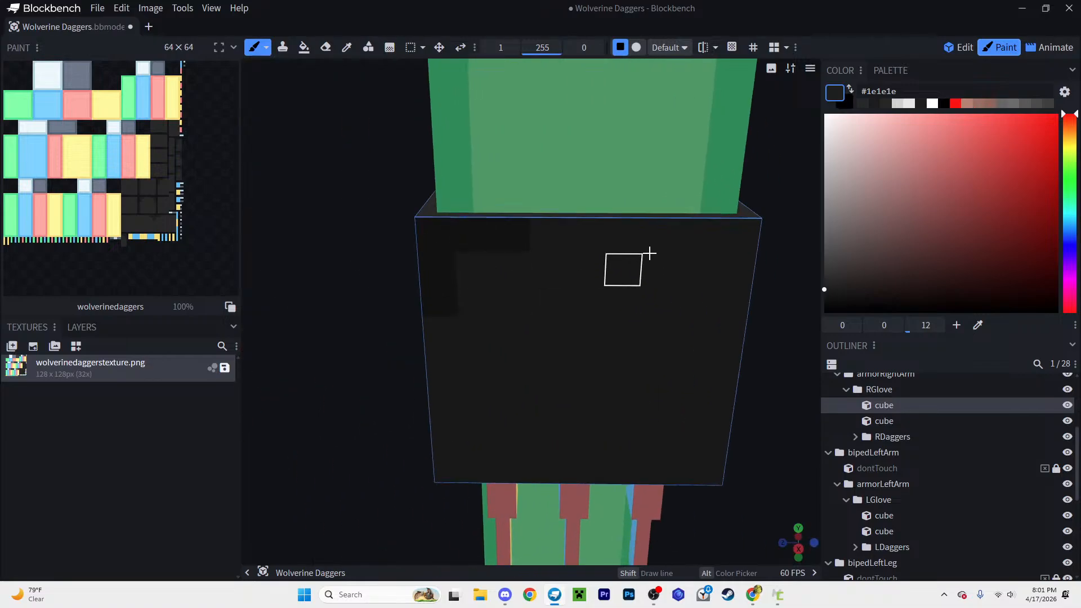
pyautogui.moveTo(670, 234)
pyautogui.mouseDown()
pyautogui.moveTo(726, 249)
pyautogui.moveTo(732, 294)
pyautogui.mouseUp()
# Step: Try widening the dark upper corner of the right glove's front with a second #1e1e1e band
pyautogui.moveTo(732, 293); pyautogui.dragTo(519, 282, button='right')
pyautogui.scroll(-3, 577, 271)
pyautogui.moveTo(576, 271); pyautogui.dragTo(441, 271)
pyautogui.moveTo(442, 270); pyautogui.dragTo(518, 292, button='right')
pyautogui.scroll(1, 518, 292)
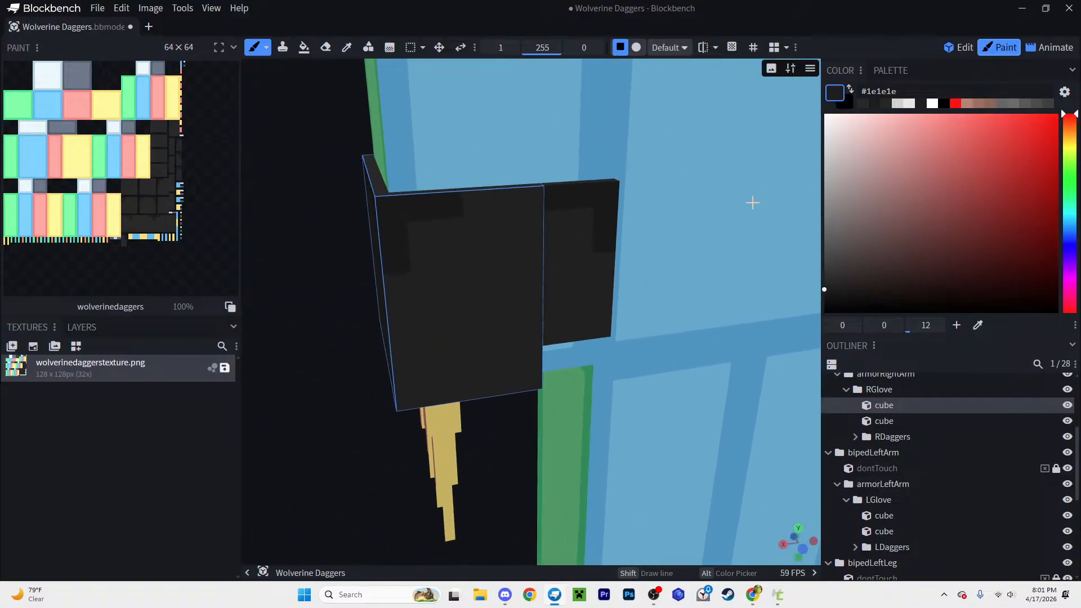
pyautogui.click(347, 47)
pyautogui.click(827, 287)
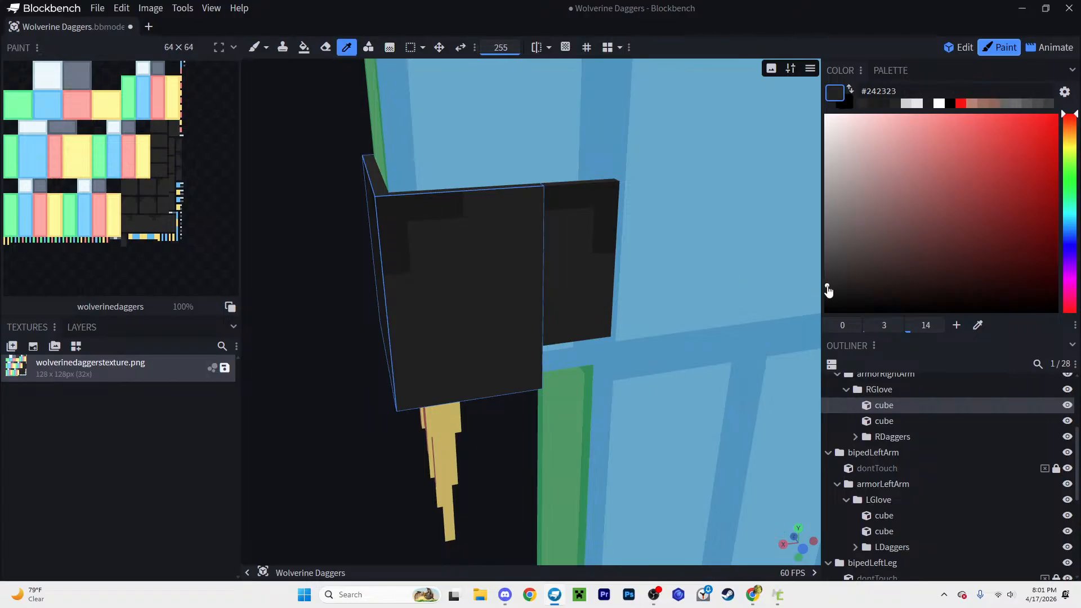
pyautogui.click(475, 208)
pyautogui.press('b')
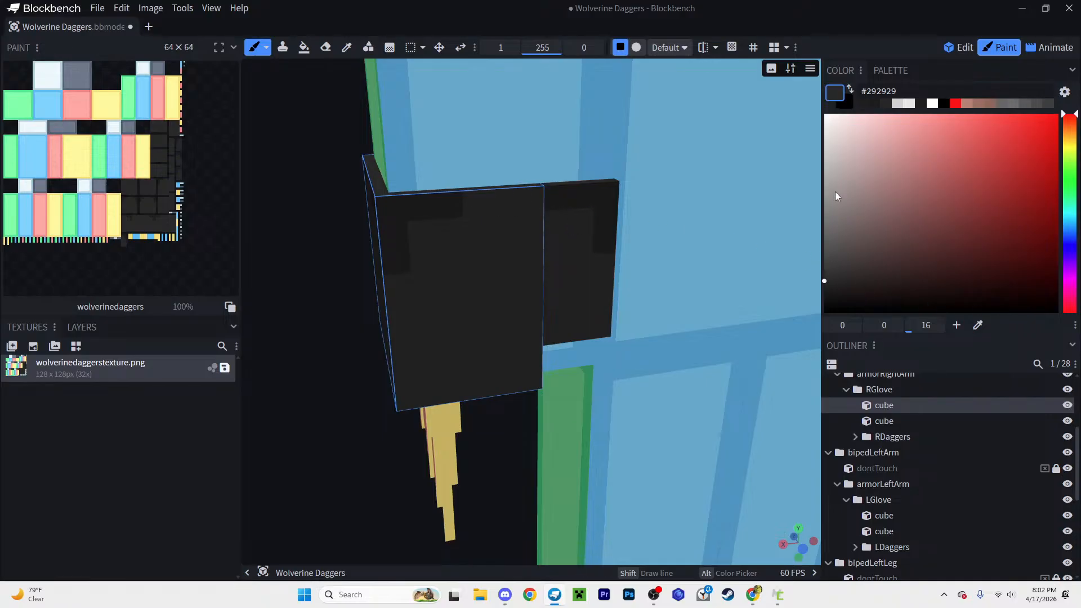
pyautogui.click(859, 103)
pyautogui.moveTo(471, 213)
pyautogui.mouseDown()
pyautogui.moveTo(422, 234)
pyautogui.moveTo(425, 258)
pyautogui.moveTo(449, 253)
pyautogui.mouseUp()
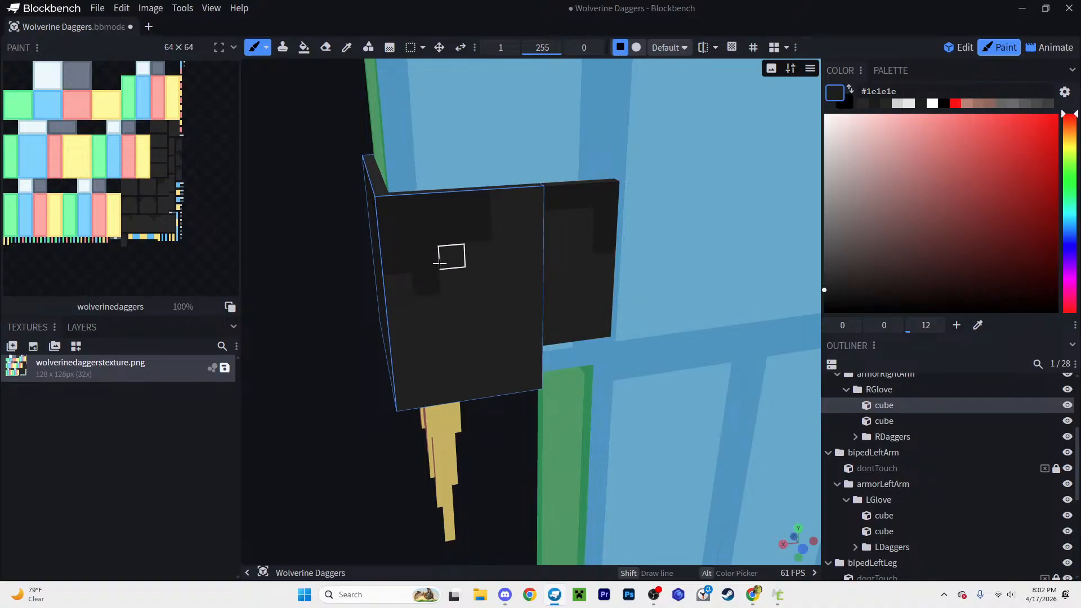
# Step: Try #202020 as the transition band beside the dark upper corner of the right glove's front
pyautogui.scroll(2, 536, 261)
pyautogui.scroll(2, 564, 229)
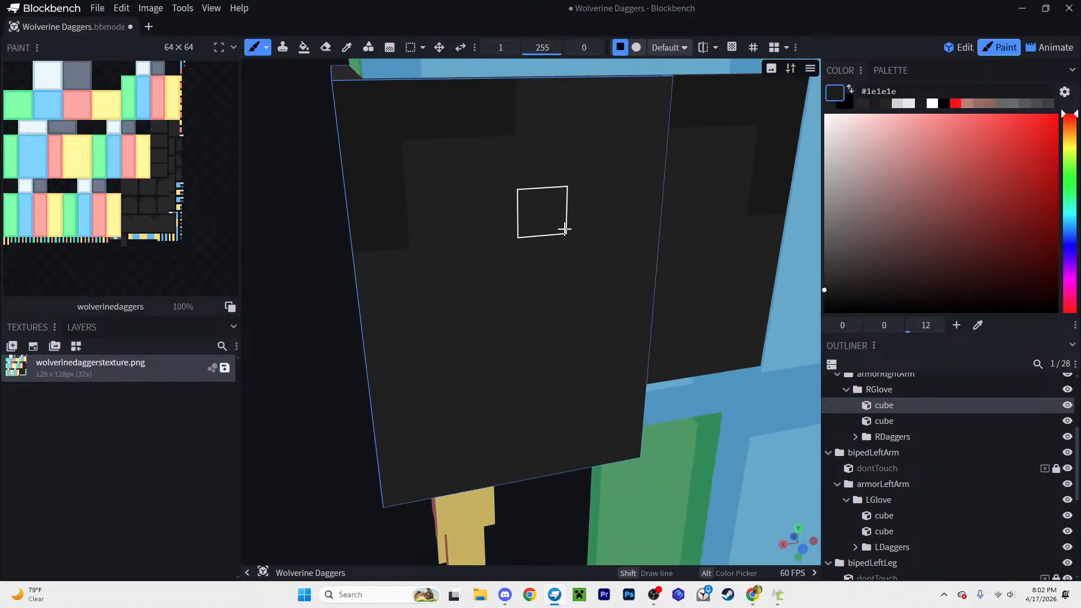
pyautogui.click(824, 289)
pyautogui.moveTo(538, 112)
pyautogui.mouseDown()
pyautogui.moveTo(528, 158)
pyautogui.moveTo(448, 169)
pyautogui.moveTo(434, 246)
pyautogui.moveTo(409, 256)
pyautogui.mouseUp()
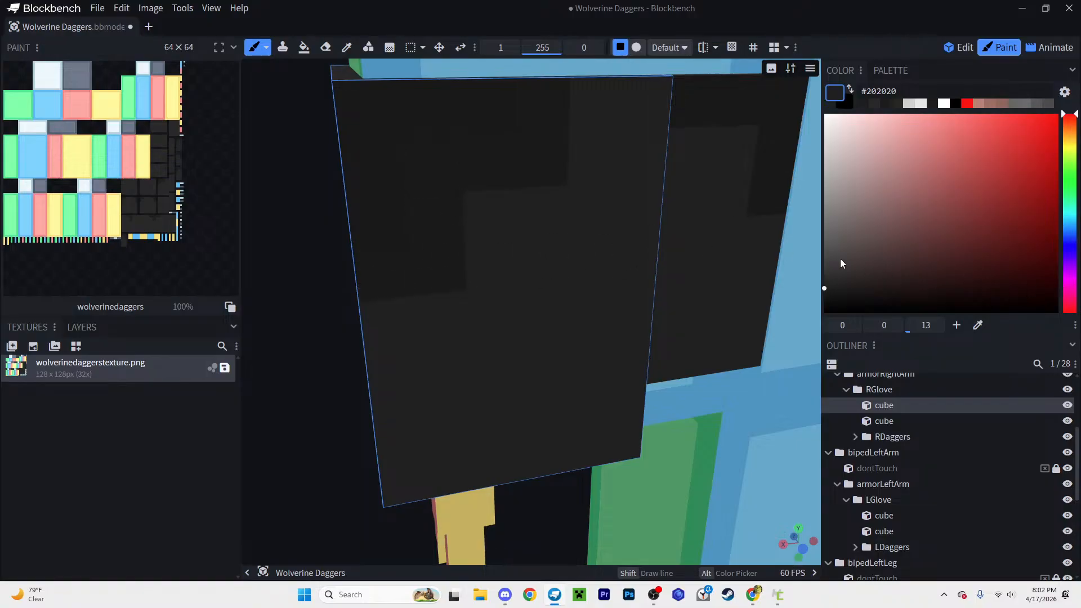
# Step: Brush #242424 transition pixels inside the dark corners and down the edges of the right glove's front
pyautogui.click(824, 286)
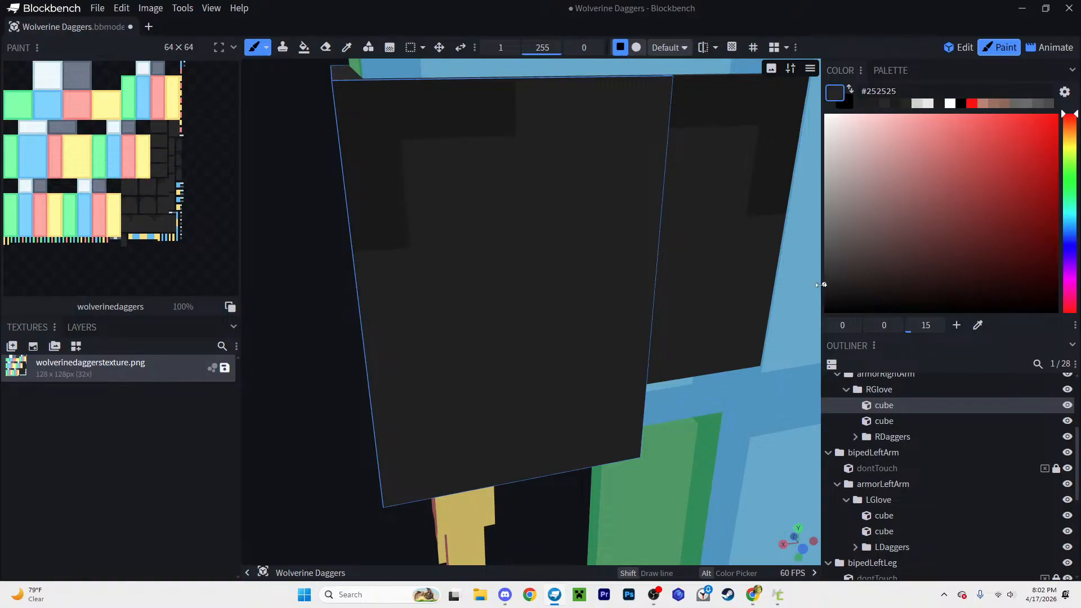
pyautogui.moveTo(532, 135)
pyautogui.mouseDown()
pyautogui.moveTo(525, 147)
pyautogui.moveTo(449, 164)
pyautogui.moveTo(437, 251)
pyautogui.moveTo(408, 274)
pyautogui.moveTo(404, 479)
pyautogui.mouseUp()
pyautogui.scroll(-2, 557, 217)
pyautogui.moveTo(561, 214); pyautogui.dragTo(480, 135, button='right')
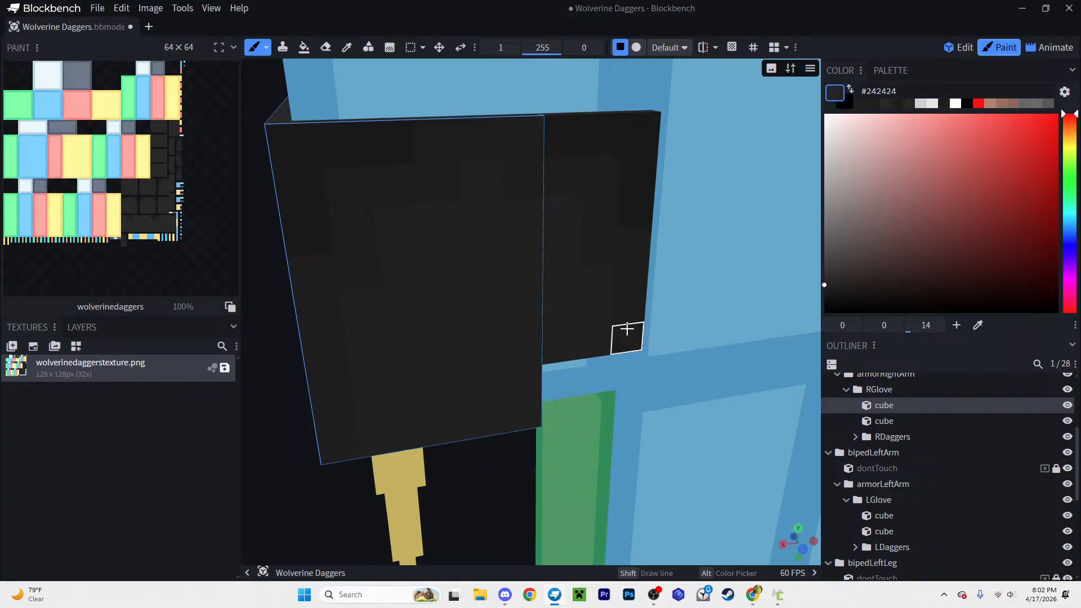
# Step: Brush #242424 transition pixels around the dark corners and edges of the left glove's front
pyautogui.scroll(-1, 632, 322)
pyautogui.scroll(-4, 632, 321)
pyautogui.moveTo(640, 266); pyautogui.dragTo(342, 276, button='right')
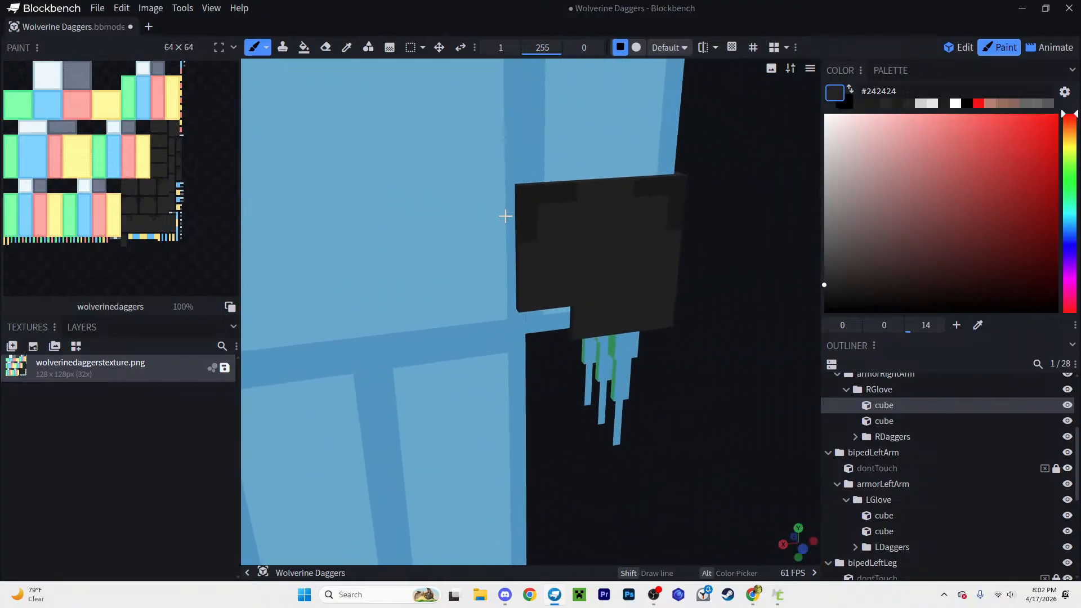
pyautogui.scroll(2, 627, 168)
pyautogui.click(597, 184)
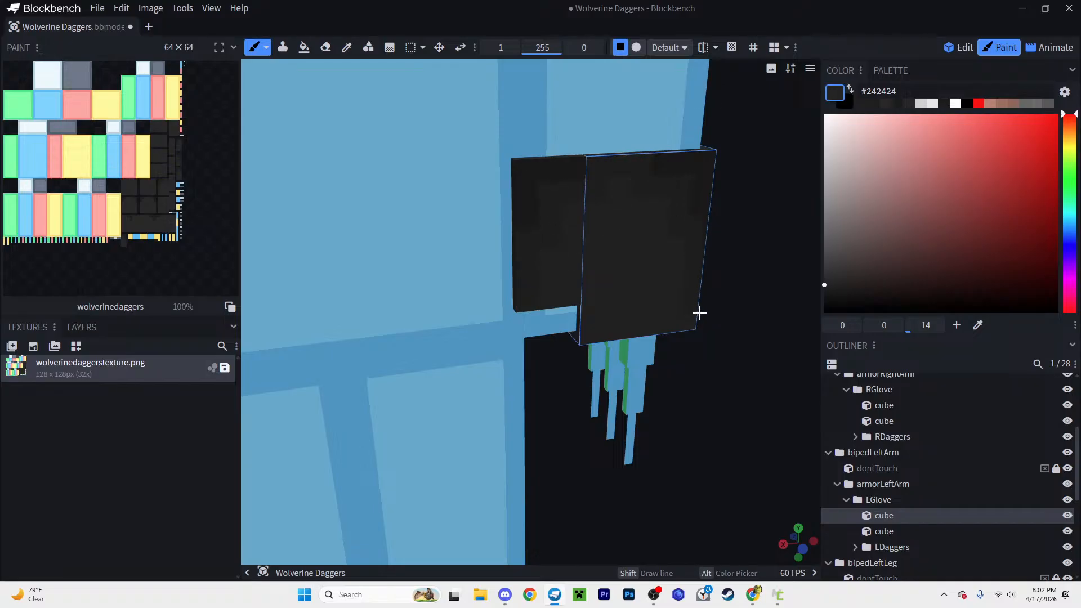
# Step: Brush #242424 transition pixels around the dark corners on the left glove's outer side and back
pyautogui.moveTo(700, 313); pyautogui.dragTo(555, 273)
pyautogui.moveTo(554, 273); pyautogui.dragTo(123, 174, button='right')
pyautogui.moveTo(372, 224); pyautogui.dragTo(411, 234, button='right')
pyautogui.scroll(-3, 410, 234)
pyautogui.moveTo(521, 222)
pyautogui.mouseDown(button='right')
pyautogui.moveTo(560, 220)
pyautogui.moveTo(532, 222)
pyautogui.mouseUp(button='right')
pyautogui.scroll(-1, 561, 220)
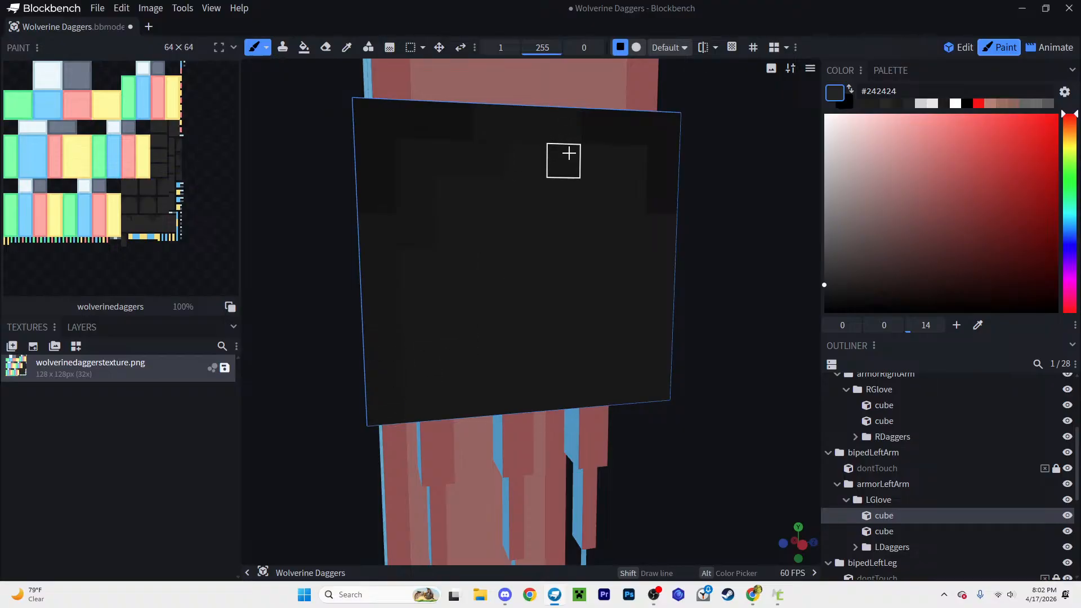
pyautogui.moveTo(682, 349)
pyautogui.mouseDown()
pyautogui.moveTo(535, 350)
pyautogui.moveTo(501, 253)
pyautogui.mouseUp()
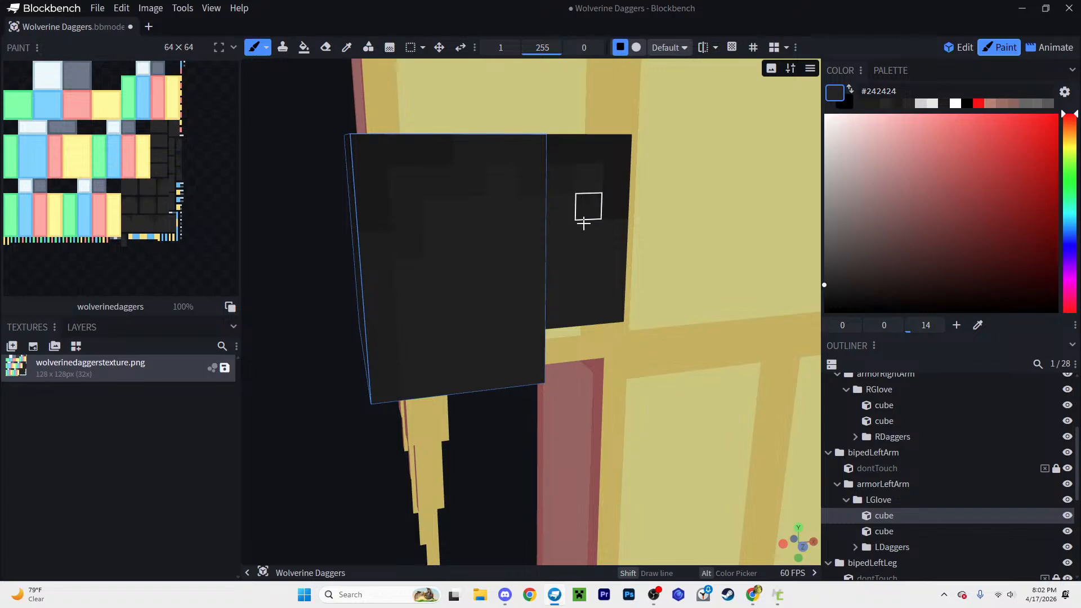
# Step: Brush #242424 transition pixels around the dark corners on the right glove's back and outer side
pyautogui.scroll(-4, 608, 290)
pyautogui.moveTo(577, 257); pyautogui.dragTo(304, 276, button='right')
pyautogui.scroll(1, 607, 242)
pyautogui.scroll(3, 597, 225)
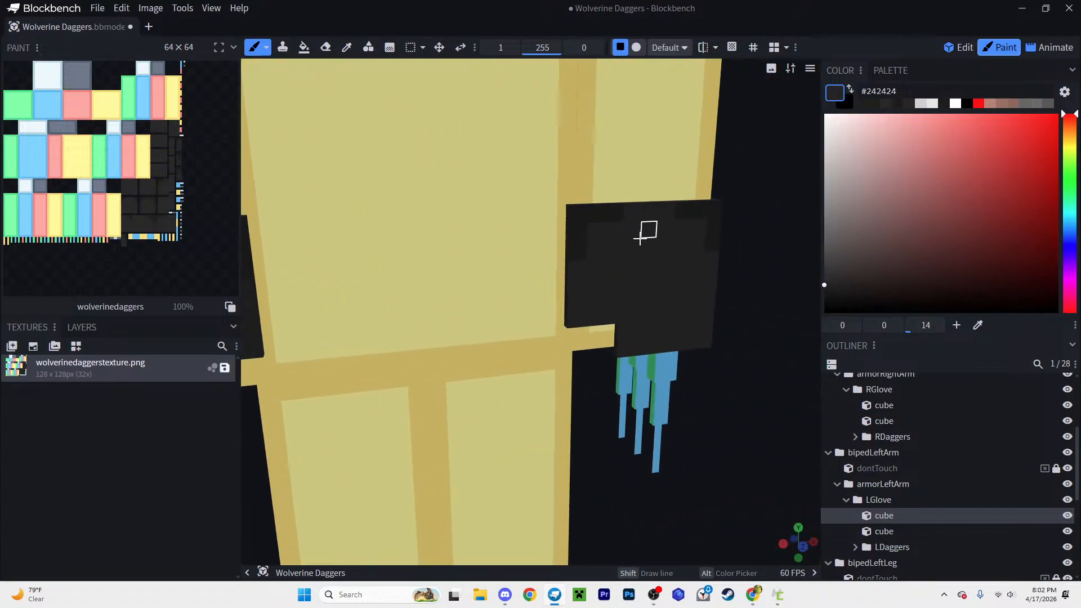
pyautogui.click(591, 196)
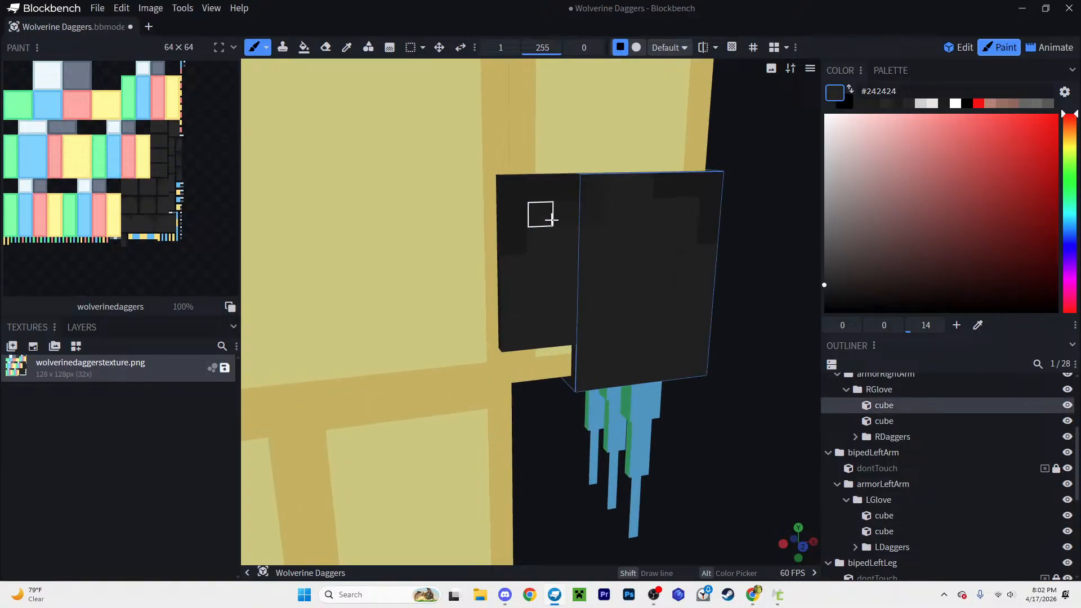
pyautogui.moveTo(591, 318); pyautogui.dragTo(465, 257, button='right')
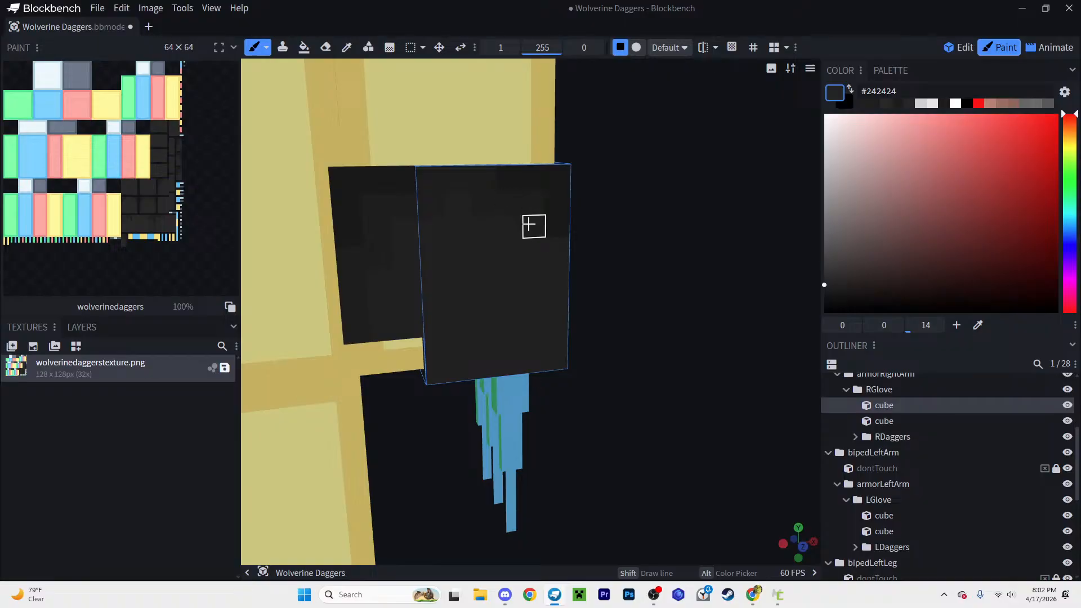
pyautogui.moveTo(580, 351); pyautogui.dragTo(439, 242)
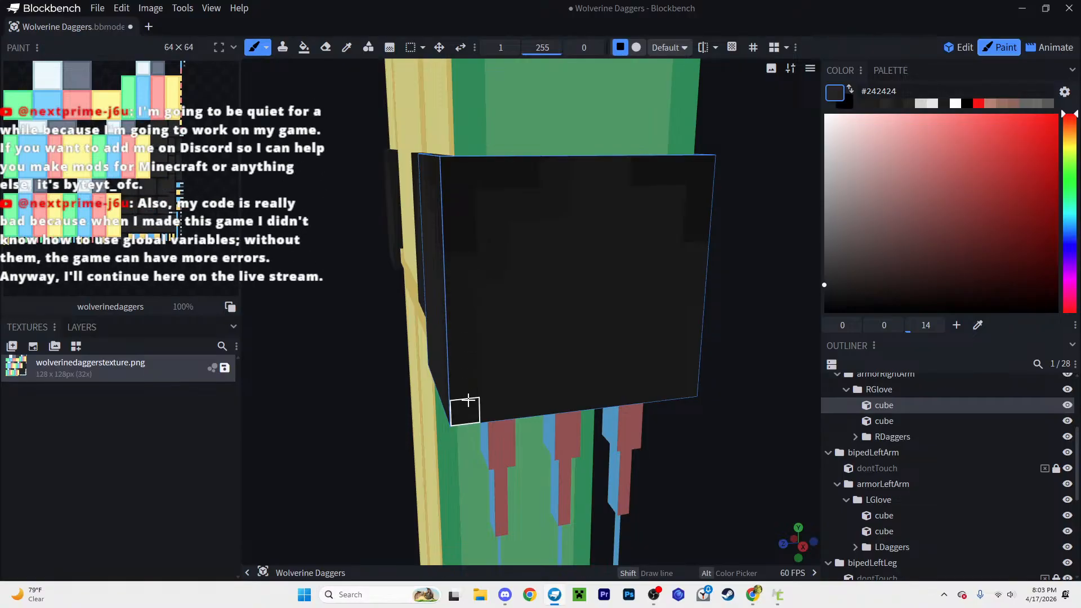
# Step: Examine the shaded gloves and the unpainted daggers from every side of the model
pyautogui.moveTo(539, 306); pyautogui.dragTo(406, 310, button='right')
pyautogui.scroll(2, 545, 227)
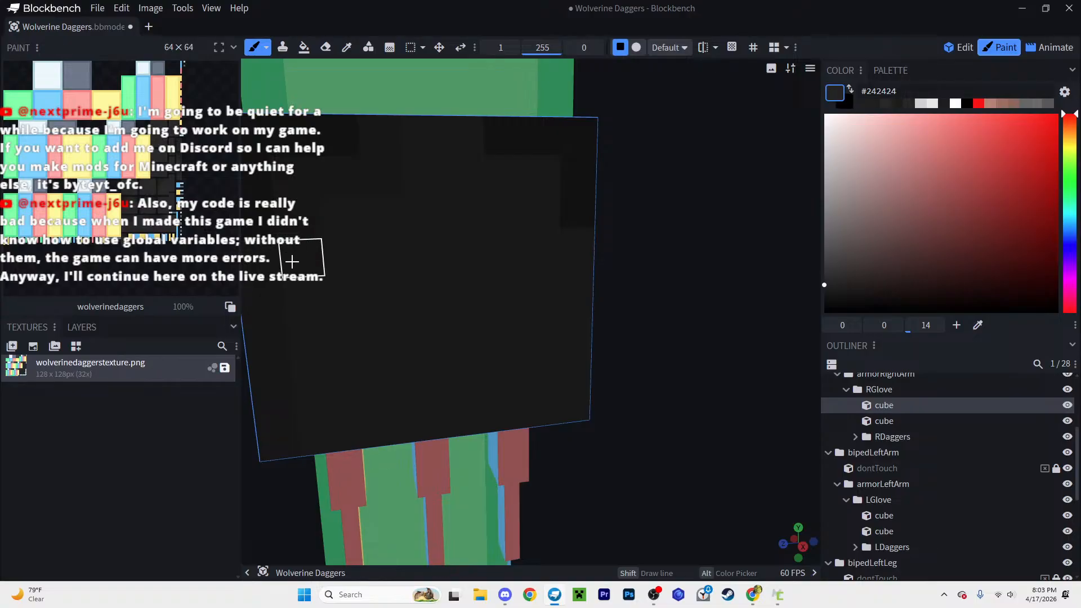
pyautogui.moveTo(363, 256); pyautogui.dragTo(362, 320, button='right')
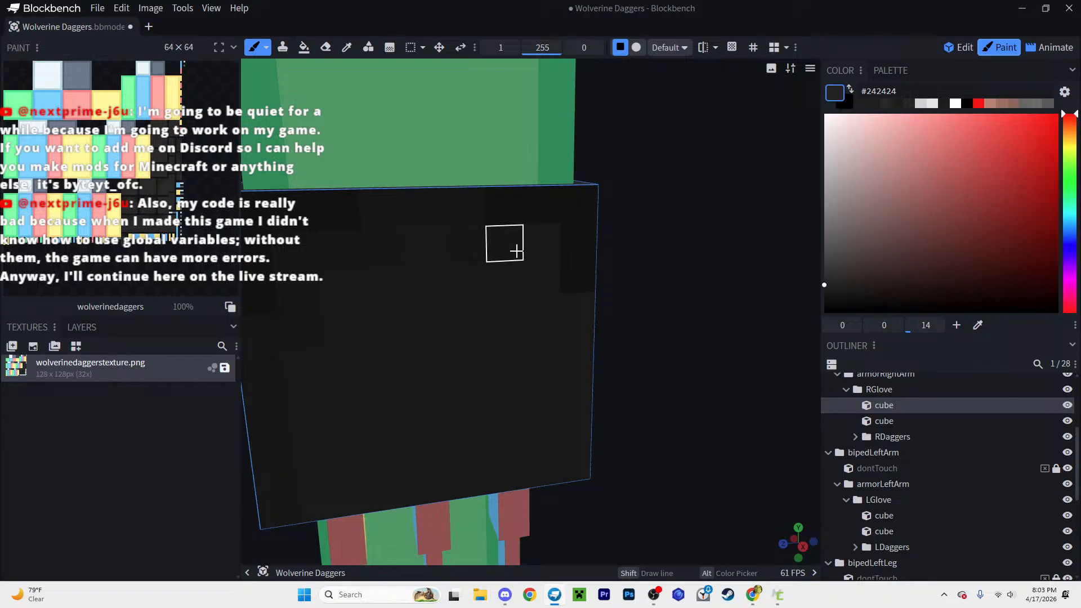
pyautogui.moveTo(603, 388); pyautogui.dragTo(479, 384)
pyautogui.moveTo(642, 290); pyautogui.dragTo(512, 280, button='right')
pyautogui.scroll(-6, 529, 284)
pyautogui.moveTo(614, 302); pyautogui.dragTo(402, 329, button='right')
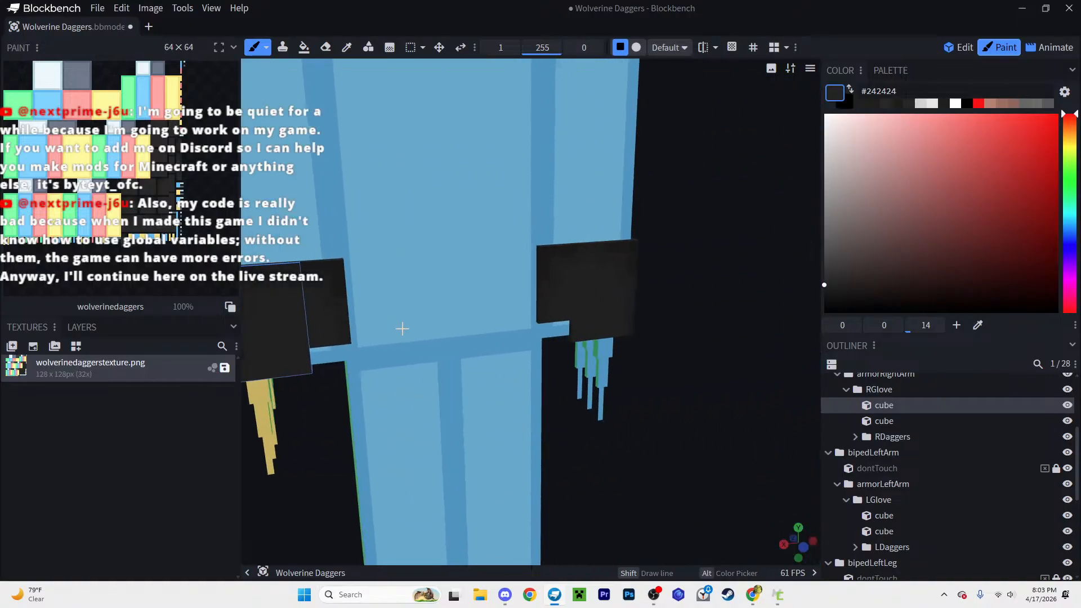
pyautogui.moveTo(685, 297); pyautogui.dragTo(467, 295)
pyautogui.moveTo(608, 289); pyautogui.dragTo(433, 285, button='right')
pyautogui.moveTo(614, 273); pyautogui.dragTo(464, 267)
pyautogui.moveTo(481, 273); pyautogui.dragTo(357, 271, button='right')
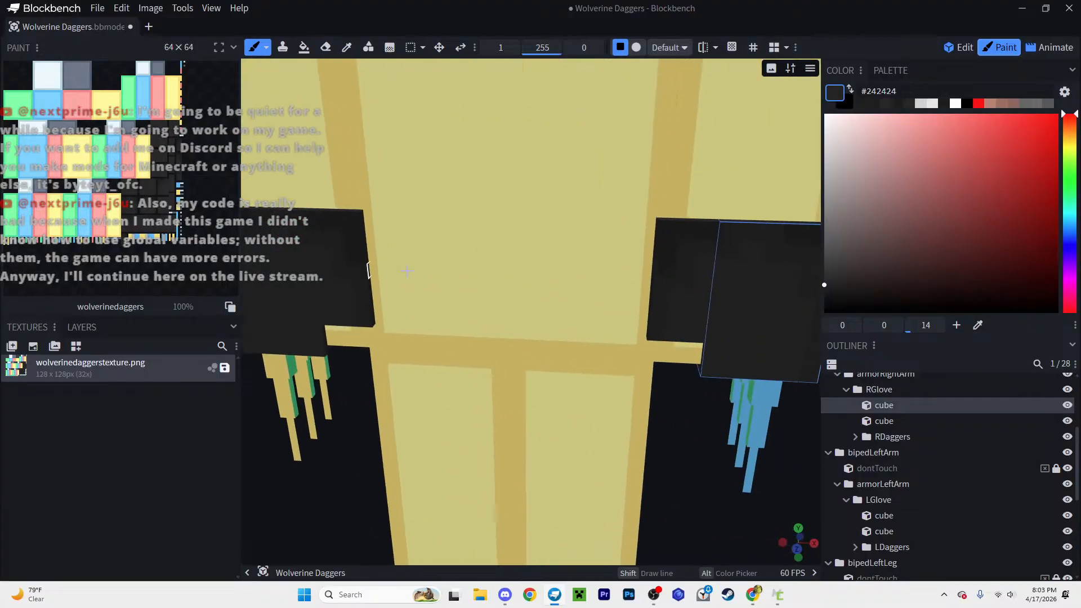
pyautogui.scroll(-3, 495, 278)
pyautogui.moveTo(494, 278); pyautogui.dragTo(438, 285, button='right')
pyautogui.scroll(-3, 629, 303)
pyautogui.moveTo(717, 321); pyautogui.dragTo(622, 220)
pyautogui.scroll(4, 622, 219)
pyautogui.moveTo(650, 280); pyautogui.dragTo(724, 311, button='right')
pyautogui.scroll(-4, 725, 311)
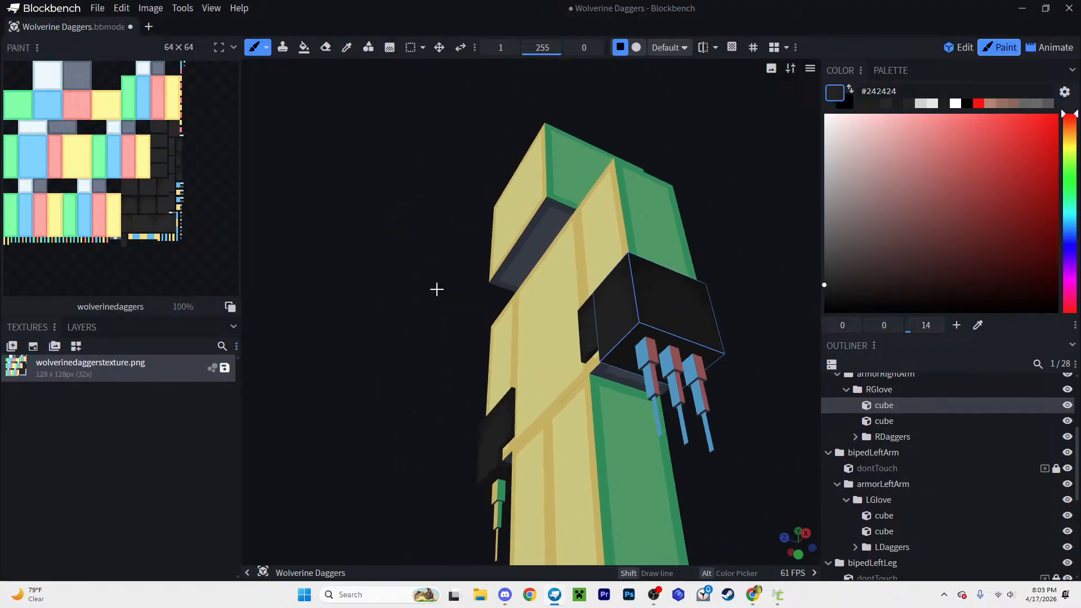
pyautogui.moveTo(437, 289); pyautogui.dragTo(574, 360)
pyautogui.moveTo(574, 336); pyautogui.dragTo(671, 256, button='right')
pyautogui.scroll(-1, 666, 321)
pyautogui.scroll(-3, 666, 321)
pyautogui.scroll(5, 670, 255)
# Step: Fill every dagger cube on both hands with light gray #d3d3d3, one whole element at a time
pyautogui.moveTo(719, 290); pyautogui.dragTo(540, 293, button='right')
pyautogui.scroll(3, 623, 303)
pyautogui.scroll(3, 623, 302)
pyautogui.moveTo(842, 177); pyautogui.dragTo(787, 148)
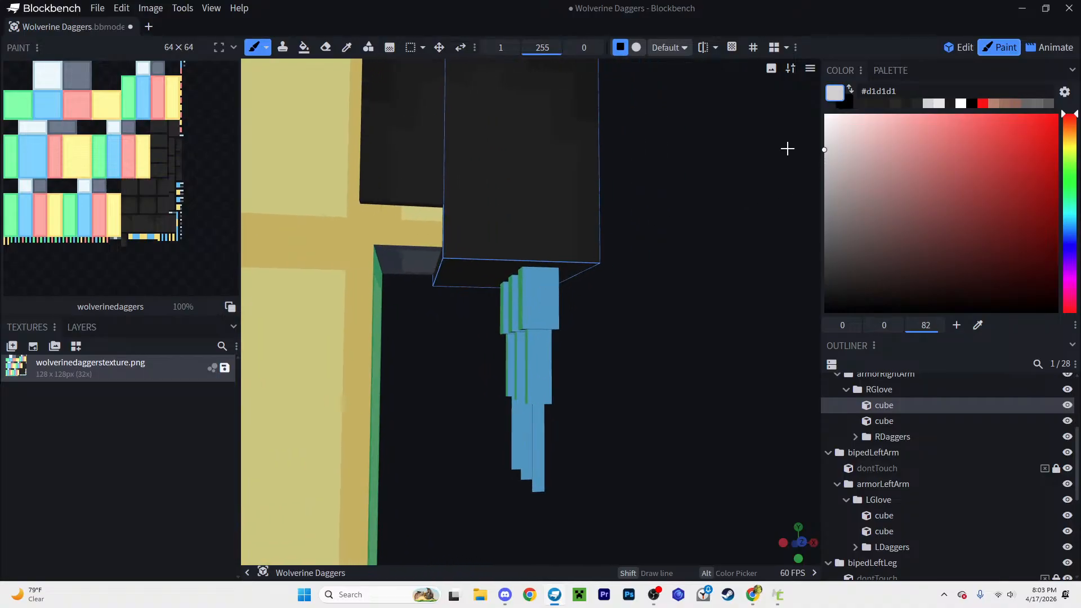
pyautogui.click(304, 46)
pyautogui.moveTo(528, 290)
pyautogui.mouseDown()
pyautogui.moveTo(537, 437)
pyautogui.moveTo(505, 349)
pyautogui.moveTo(517, 345)
pyautogui.mouseUp()
pyautogui.scroll(-3, 542, 345)
pyautogui.moveTo(554, 330); pyautogui.dragTo(906, 365, button='right')
pyautogui.scroll(-4, 552, 306)
pyautogui.moveTo(392, 337)
pyautogui.mouseDown()
pyautogui.moveTo(369, 340)
pyautogui.moveTo(414, 336)
pyautogui.mouseUp()
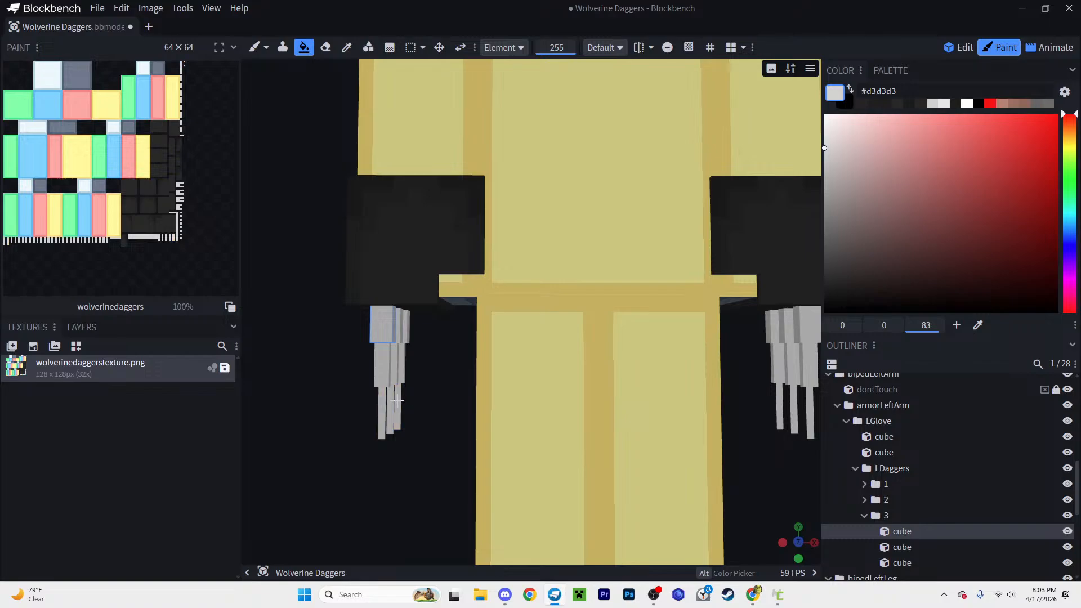
# Step: Brush #bbbbbb shading across the top and down one edge of the side face on each right dagger's uppermost segment
pyautogui.moveTo(580, 386); pyautogui.dragTo(285, 363, button='right')
pyautogui.scroll(6, 649, 302)
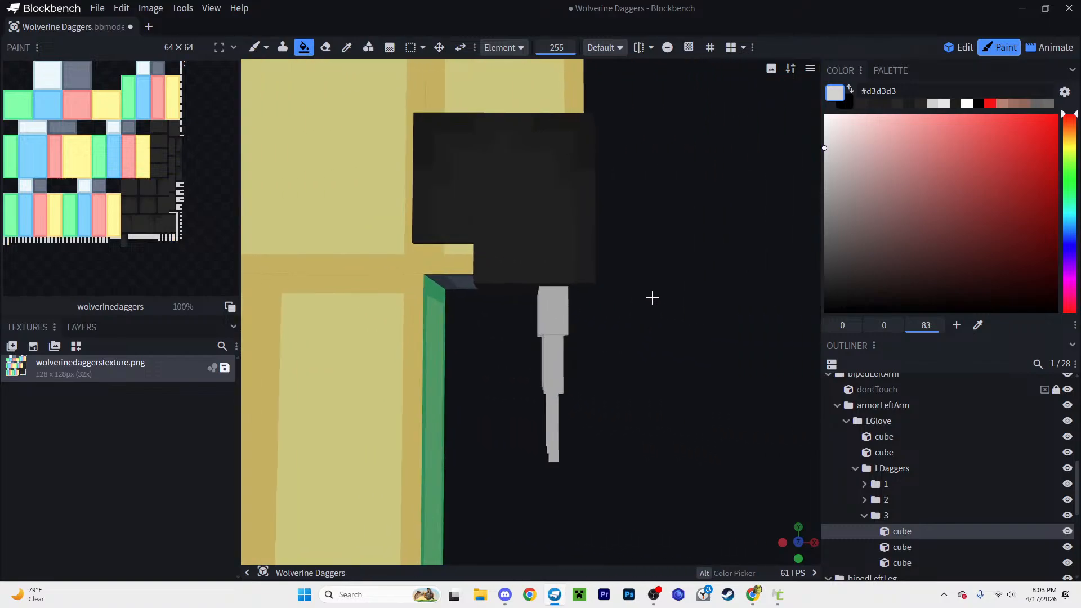
pyautogui.moveTo(673, 325); pyautogui.dragTo(663, 347)
pyautogui.moveTo(633, 318); pyautogui.dragTo(593, 273, button='right')
pyautogui.scroll(5, 695, 302)
pyautogui.moveTo(695, 302); pyautogui.dragTo(718, 360, button='right')
pyautogui.click(829, 166)
pyautogui.scroll(3, 792, 169)
pyautogui.press('b')
pyautogui.moveTo(528, 193)
pyautogui.mouseDown()
pyautogui.moveTo(558, 191)
pyautogui.moveTo(565, 275)
pyautogui.mouseUp()
pyautogui.moveTo(642, 268); pyautogui.dragTo(487, 259)
pyautogui.click(631, 185)
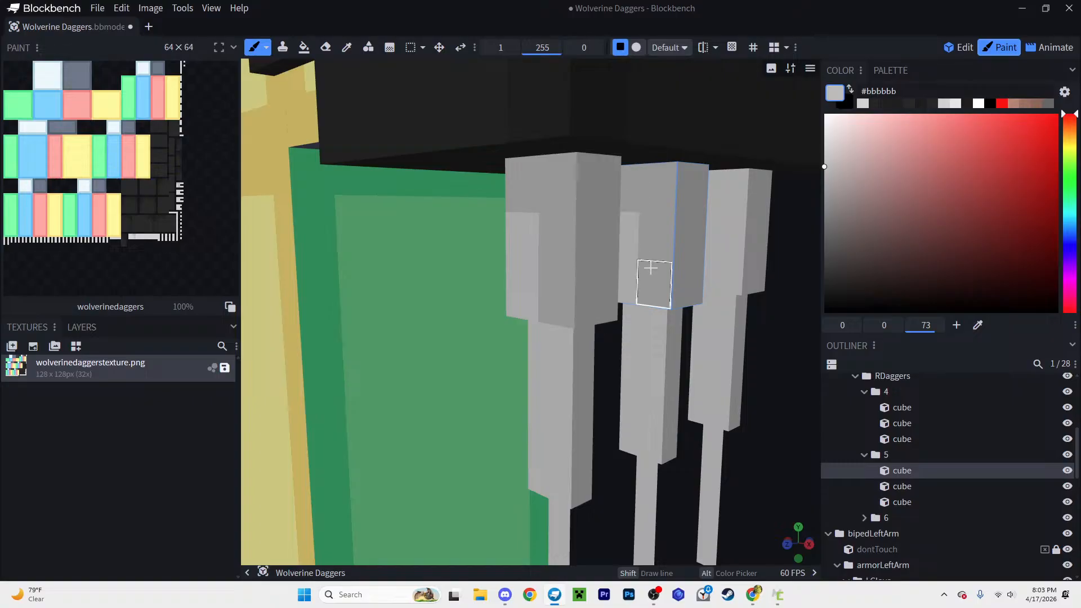
pyautogui.click(712, 195)
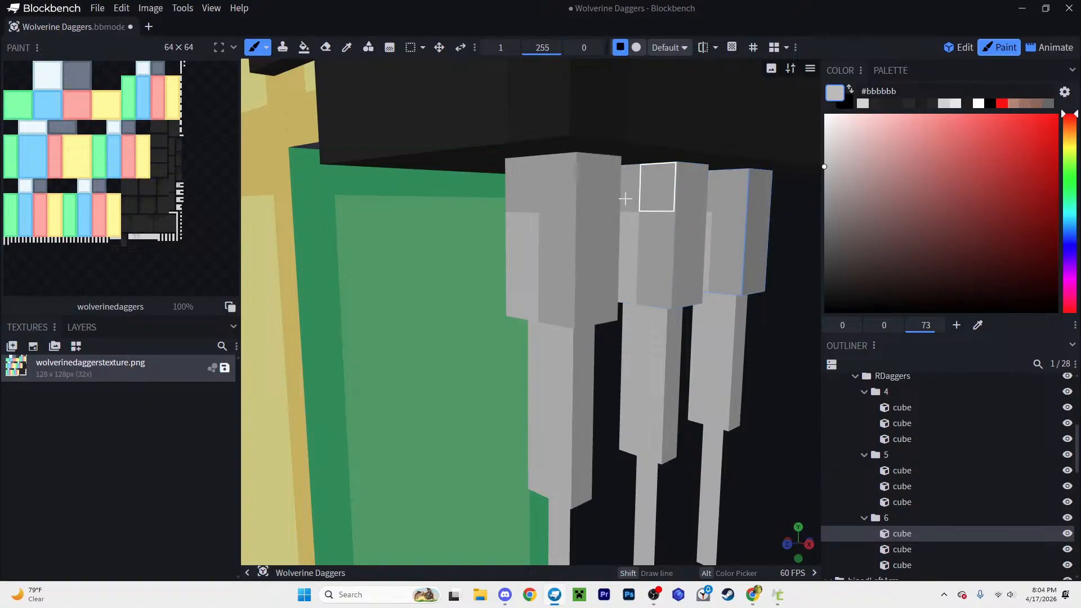
# Step: Brush the outer faces of the three right daggers' uppermost segments with #bbbbbb
pyautogui.click(592, 241)
pyautogui.click(687, 225)
pyautogui.moveTo(688, 223); pyautogui.dragTo(686, 278)
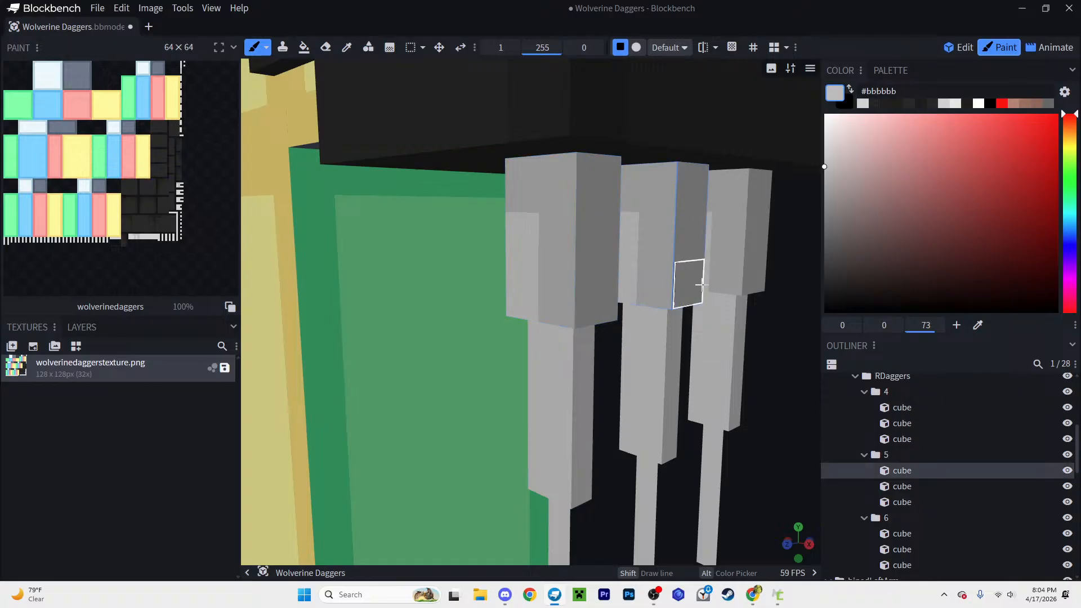
pyautogui.moveTo(698, 284); pyautogui.dragTo(589, 269, button='right')
pyautogui.moveTo(650, 199); pyautogui.dragTo(659, 292)
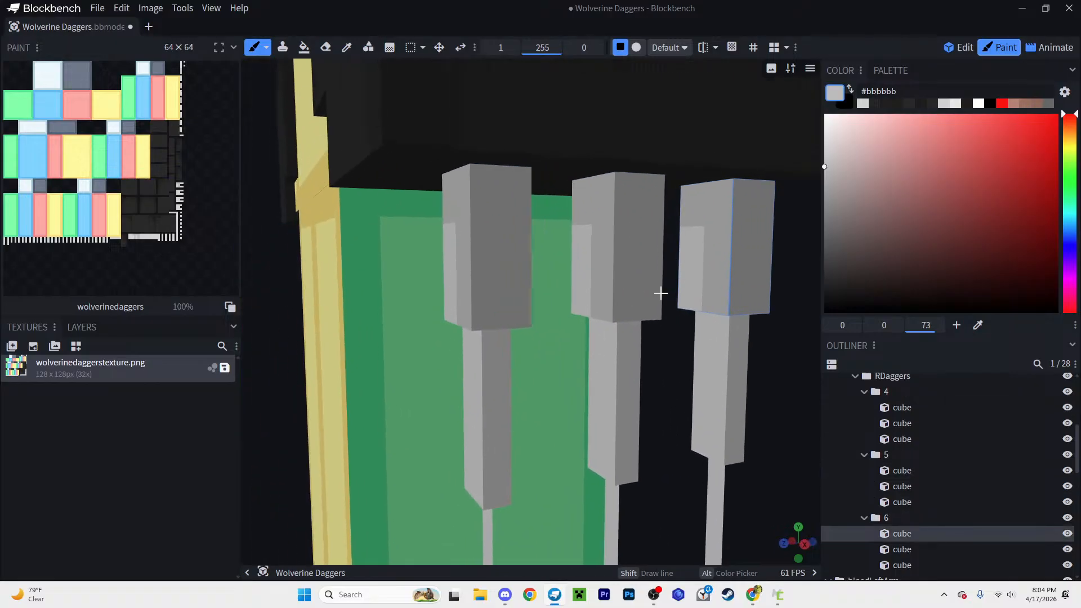
# Step: Brush #bbbbbb down the outer faces of the right daggers' middle segments and onto dagger 6's thin blade
pyautogui.moveTo(548, 304); pyautogui.dragTo(533, 246, button='right')
pyautogui.scroll(2, 533, 246)
pyautogui.moveTo(466, 279); pyautogui.dragTo(456, 411)
pyautogui.moveTo(611, 320); pyautogui.dragTo(609, 473)
pyautogui.moveTo(622, 446); pyautogui.dragTo(549, 385, button='right')
pyautogui.moveTo(665, 230); pyautogui.dragTo(642, 515)
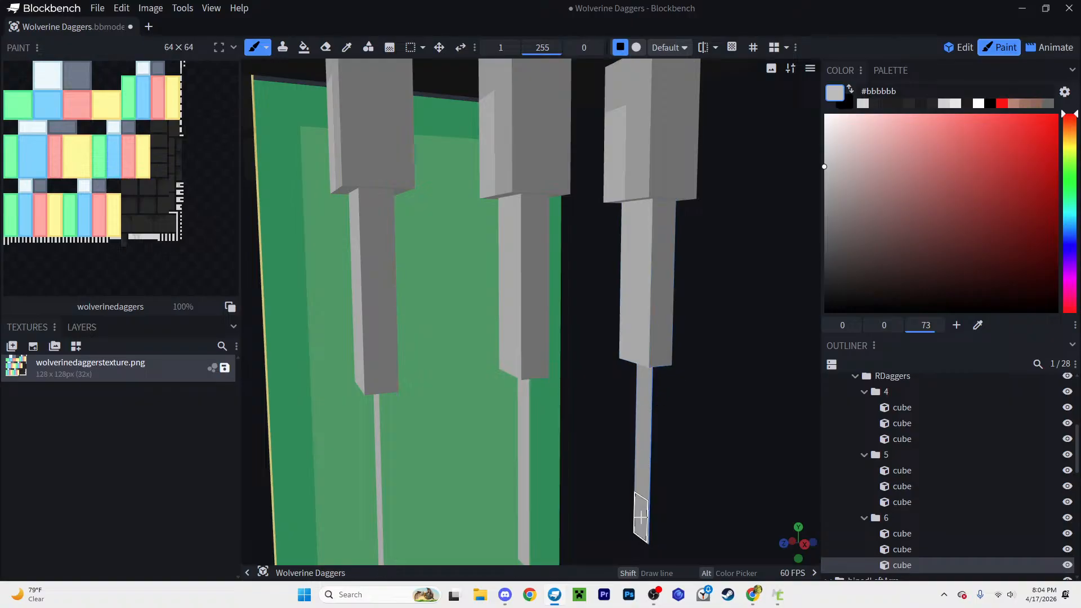
# Step: Continue the #bbbbbb shading on the remaining thin blades of the right daggers
pyautogui.moveTo(607, 437); pyautogui.dragTo(696, 398, button='right')
pyautogui.moveTo(711, 387)
pyautogui.mouseDown()
pyautogui.moveTo(750, 358)
pyautogui.moveTo(614, 365)
pyautogui.mouseUp()
pyautogui.moveTo(600, 335); pyautogui.dragTo(634, 295, button='right')
pyautogui.moveTo(458, 348)
pyautogui.mouseDown()
pyautogui.moveTo(449, 422)
pyautogui.moveTo(466, 471)
pyautogui.moveTo(401, 473)
pyautogui.moveTo(394, 422)
pyautogui.moveTo(394, 512)
pyautogui.mouseUp()
pyautogui.moveTo(550, 443); pyautogui.dragTo(604, 360)
pyautogui.moveTo(559, 331)
pyautogui.mouseDown()
pyautogui.moveTo(550, 387)
pyautogui.moveTo(531, 398)
pyautogui.moveTo(516, 325)
pyautogui.moveTo(518, 389)
pyautogui.moveTo(517, 301)
pyautogui.mouseUp()
pyautogui.moveTo(483, 337)
pyautogui.mouseDown()
pyautogui.moveTo(465, 314)
pyautogui.moveTo(611, 302)
pyautogui.moveTo(574, 297)
pyautogui.moveTo(726, 403)
pyautogui.moveTo(673, 340)
pyautogui.moveTo(571, 320)
pyautogui.mouseUp()
pyautogui.scroll(3, 570, 320)
# Step: Brush #bbbbbb along the top and outer edge of the side face on left dagger 3's uppermost segment
pyautogui.moveTo(639, 309); pyautogui.dragTo(476, 330)
pyautogui.scroll(-4, 637, 314)
pyautogui.moveTo(711, 321); pyautogui.dragTo(514, 328)
pyautogui.scroll(-4, 514, 329)
pyautogui.moveTo(514, 328); pyautogui.dragTo(471, 303, button='right')
pyautogui.scroll(3, 470, 303)
pyautogui.scroll(4, 471, 302)
pyautogui.moveTo(518, 306); pyautogui.dragTo(548, 291)
pyautogui.scroll(2, 548, 291)
pyautogui.click(411, 232)
pyautogui.moveTo(396, 233); pyautogui.dragTo(376, 310)
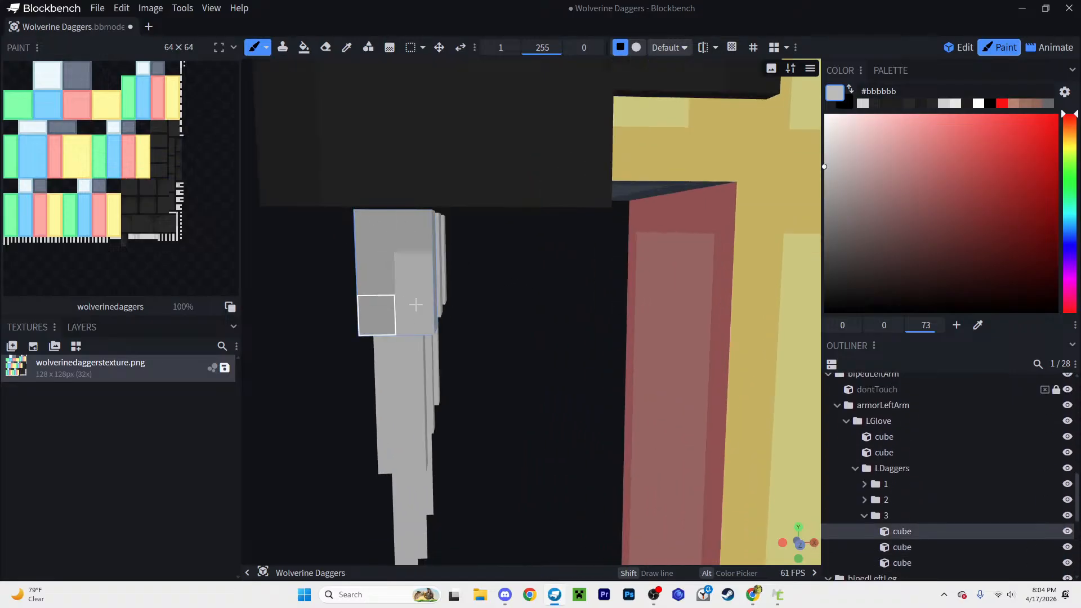
pyautogui.moveTo(489, 308); pyautogui.dragTo(431, 319)
# Step: Shade the uppermost segments of left daggers 2 and 1 with the same #bbbbbb edge pattern, undoing a misplaced stroke
pyautogui.scroll(3, 407, 241)
pyautogui.moveTo(334, 214); pyautogui.dragTo(311, 298)
pyautogui.moveTo(394, 206); pyautogui.dragTo(374, 209)
pyautogui.moveTo(468, 248); pyautogui.dragTo(424, 249)
pyautogui.moveTo(433, 248)
pyautogui.mouseDown(button='right')
pyautogui.moveTo(512, 251)
pyautogui.moveTo(525, 225)
pyautogui.mouseUp(button='right')
pyautogui.hotkey('ctrl', 'z')
pyautogui.scroll(2, 525, 224)
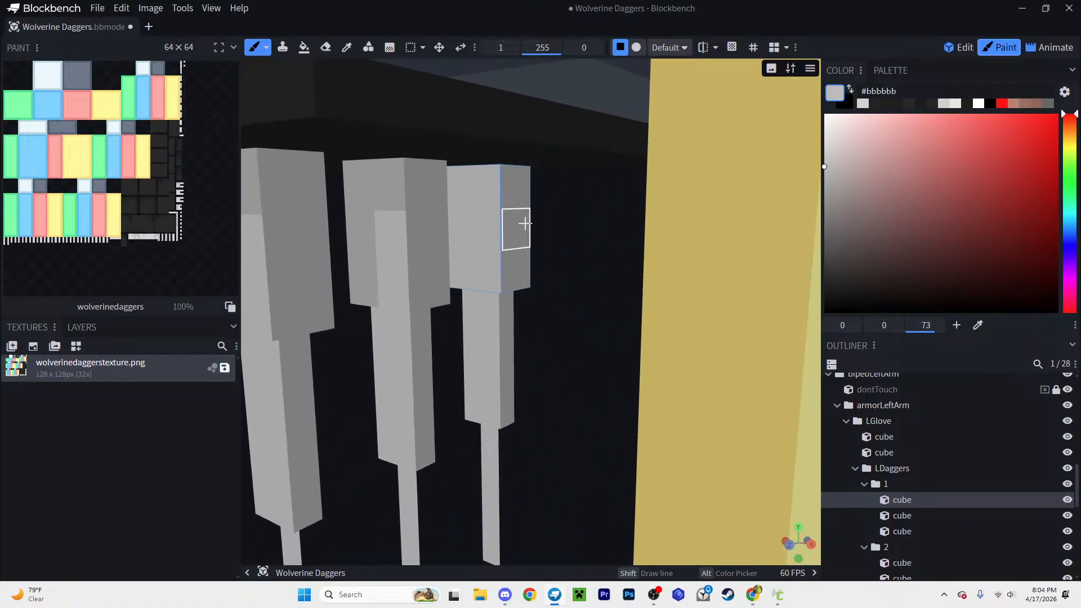
pyautogui.moveTo(461, 276)
pyautogui.mouseDown()
pyautogui.moveTo(454, 227)
pyautogui.moveTo(494, 183)
pyautogui.mouseUp()
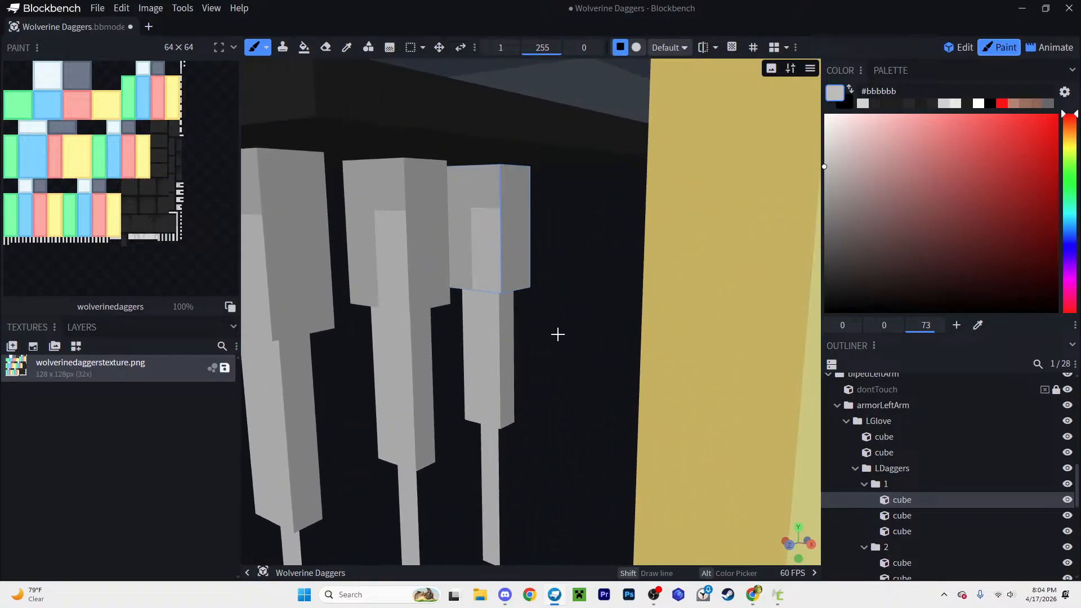
# Step: Brush the outer faces of the three left daggers' middle segments with #bbbbbb
pyautogui.scroll(-4, 542, 334)
pyautogui.moveTo(541, 333); pyautogui.dragTo(653, 321)
pyautogui.scroll(1, 647, 321)
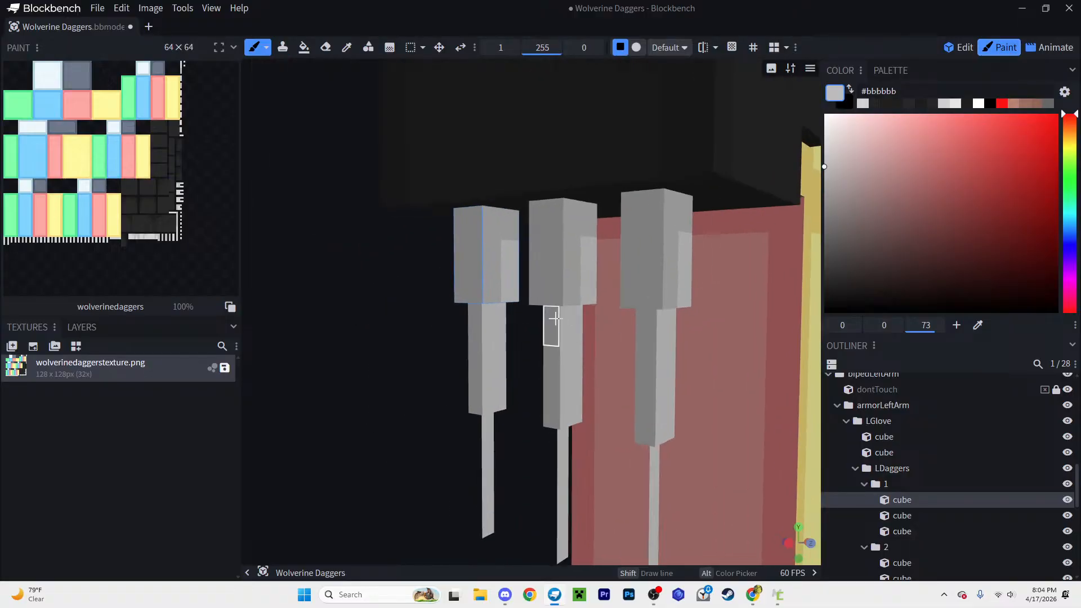
pyautogui.click(554, 319)
pyautogui.click(474, 344)
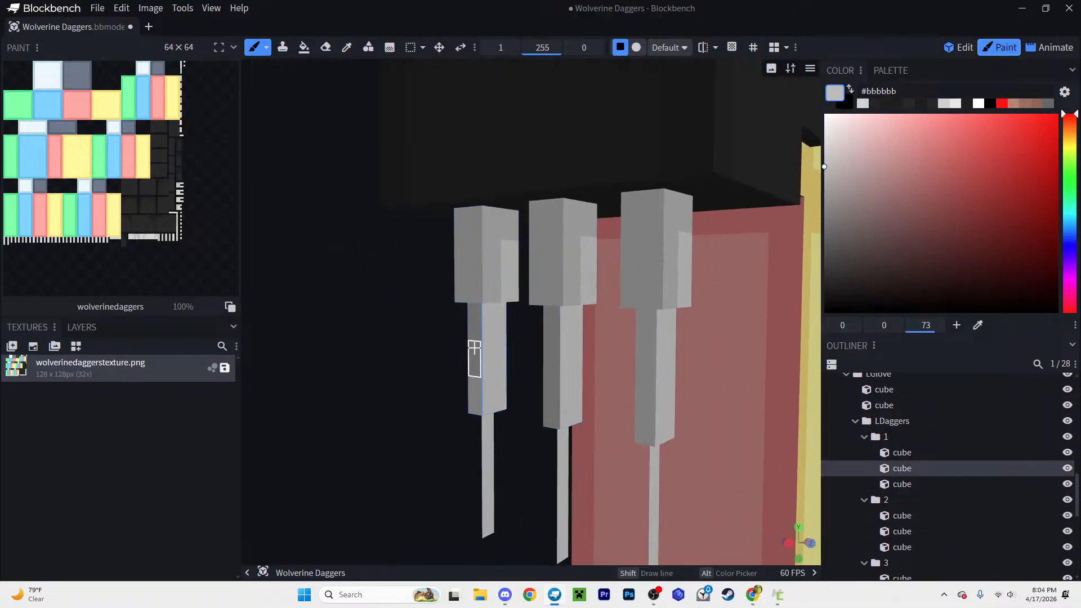
pyautogui.click(651, 344)
# Step: Brush #bbbbbb shading onto the thin blades of the three left daggers
pyautogui.moveTo(633, 409)
pyautogui.mouseDown()
pyautogui.moveTo(533, 312)
pyautogui.moveTo(488, 359)
pyautogui.moveTo(462, 346)
pyautogui.mouseUp()
pyautogui.click(430, 340)
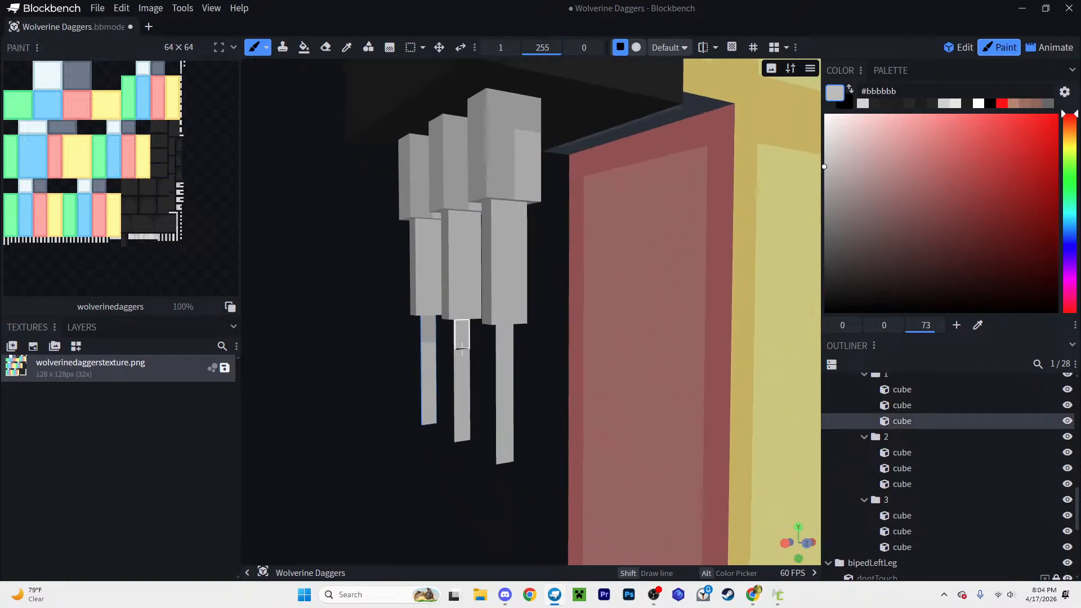
pyautogui.click(495, 346)
pyautogui.moveTo(495, 403)
pyautogui.mouseDown()
pyautogui.moveTo(433, 386)
pyautogui.moveTo(462, 423)
pyautogui.moveTo(502, 441)
pyautogui.moveTo(429, 410)
pyautogui.mouseUp()
pyautogui.moveTo(473, 439)
pyautogui.mouseDown()
pyautogui.moveTo(543, 451)
pyautogui.moveTo(685, 444)
pyautogui.moveTo(630, 381)
pyautogui.moveTo(589, 398)
pyautogui.moveTo(586, 450)
pyautogui.mouseUp()
pyautogui.click(587, 360)
# Step: Return to editing mode with the whole model in view and save the Wolverine Daggers model
pyautogui.scroll(-3, 612, 408)
pyautogui.scroll(-3, 673, 374)
pyautogui.moveTo(686, 357); pyautogui.dragTo(570, 367)
pyautogui.press('v')
pyautogui.scroll(-3, 518, 433)
pyautogui.moveTo(450, 431); pyautogui.dragTo(393, 405)
pyautogui.hotkey('ctrl', 's')
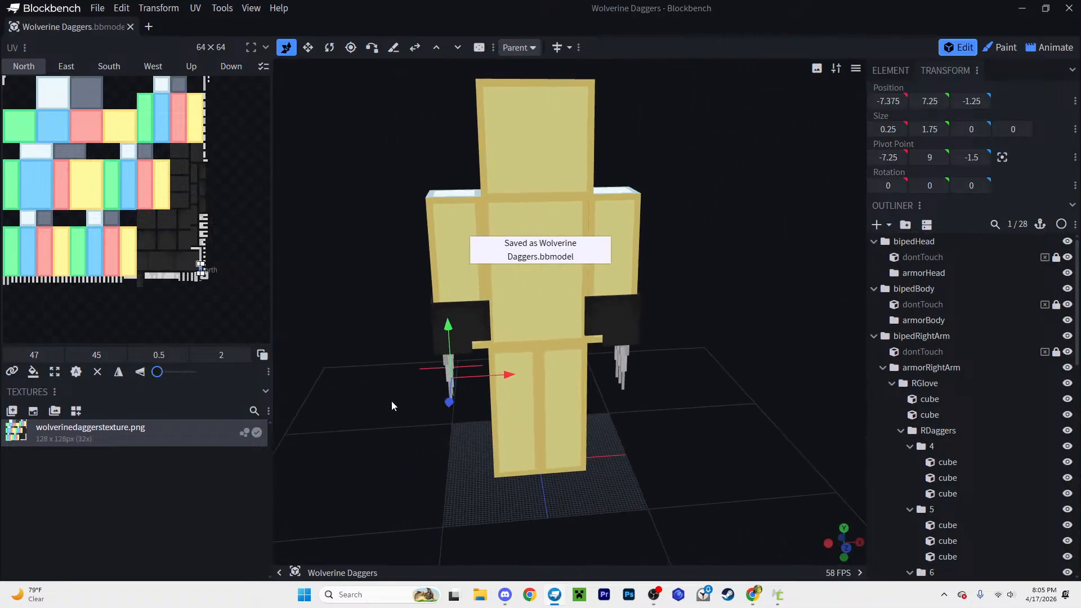
# Step: Export the armor as a GeckoLib model and close Blockbench, saving all changes
pyautogui.click(97, 8)
pyautogui.moveTo(168, 230)
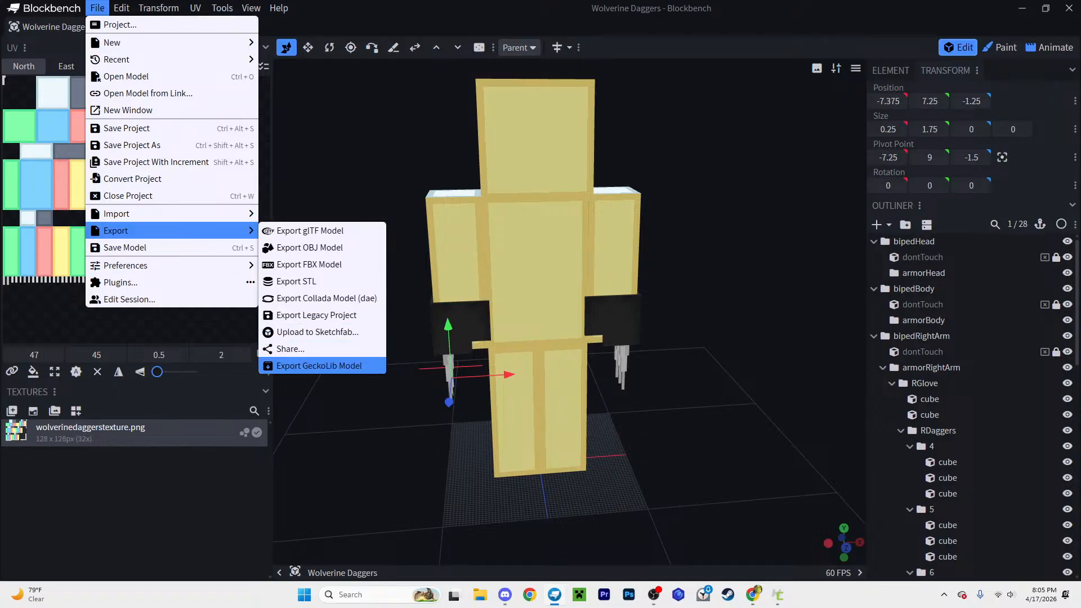
pyautogui.click(319, 366)
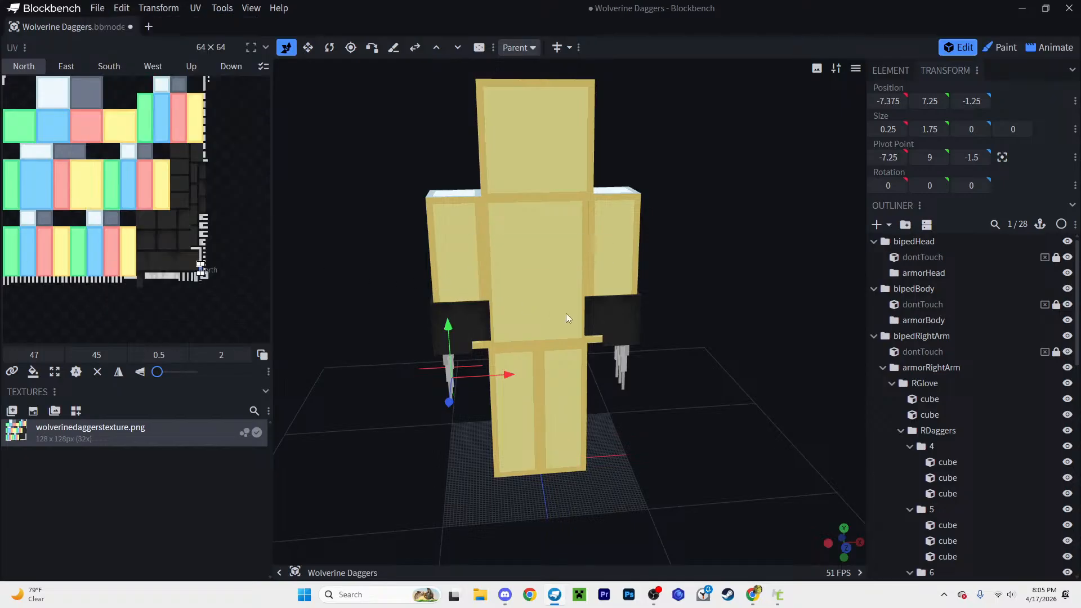
pyautogui.click(1069, 7)
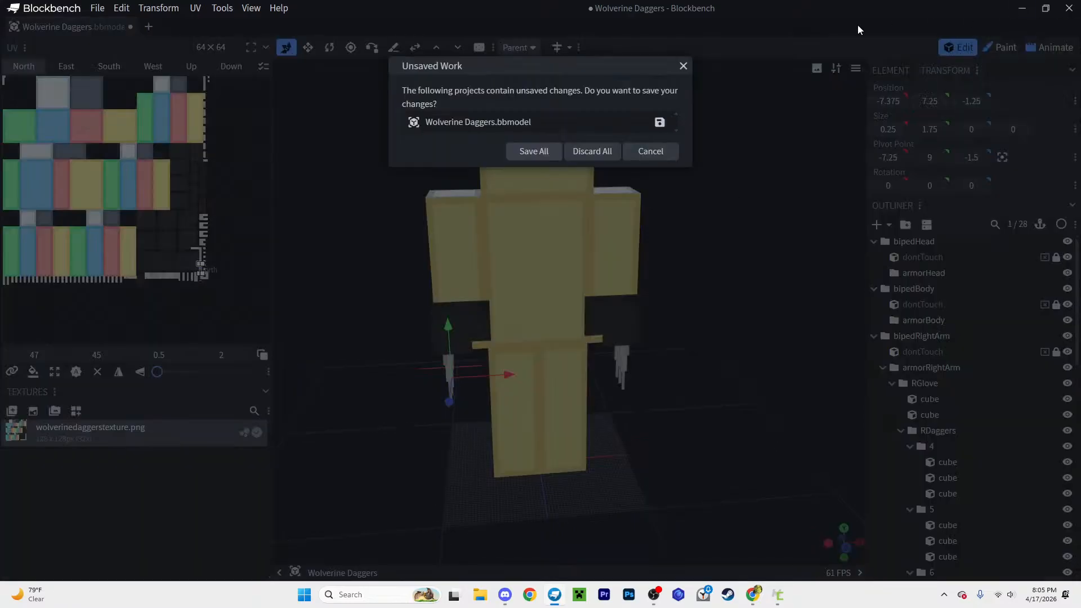
pyautogui.click(534, 150)
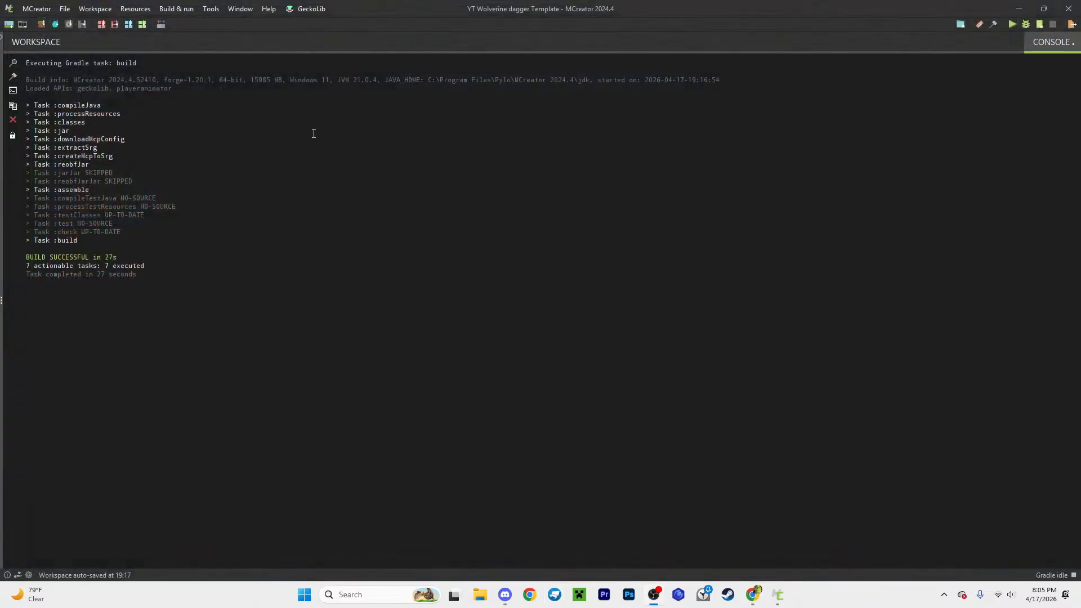
# Step: Start a new Animated Armor mod element in the MCreator workspace
pyautogui.click(54, 45)
pyautogui.click(40, 89)
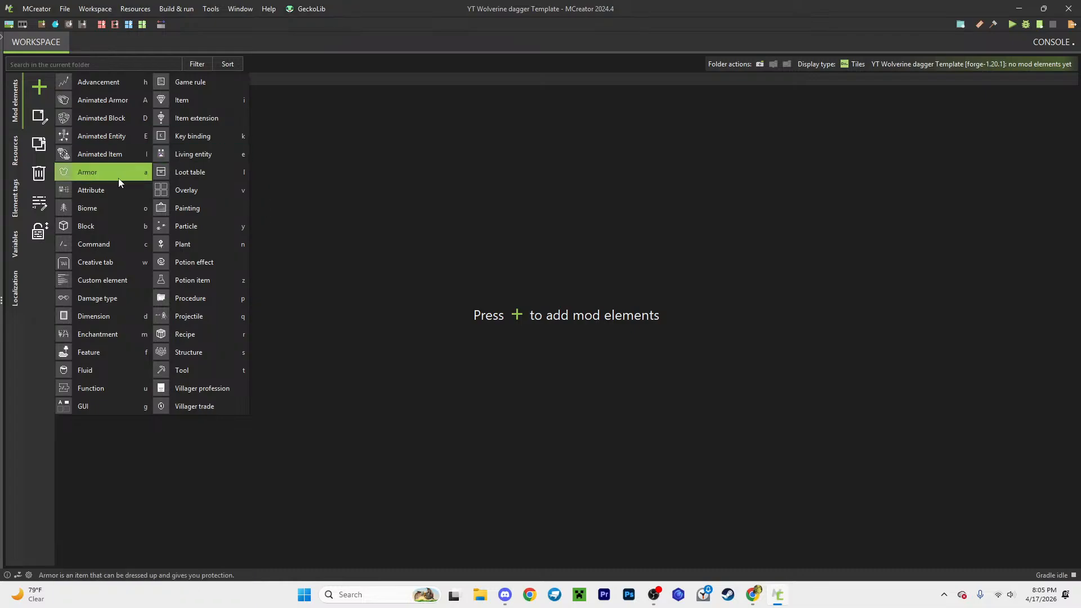
pyautogui.click(102, 100)
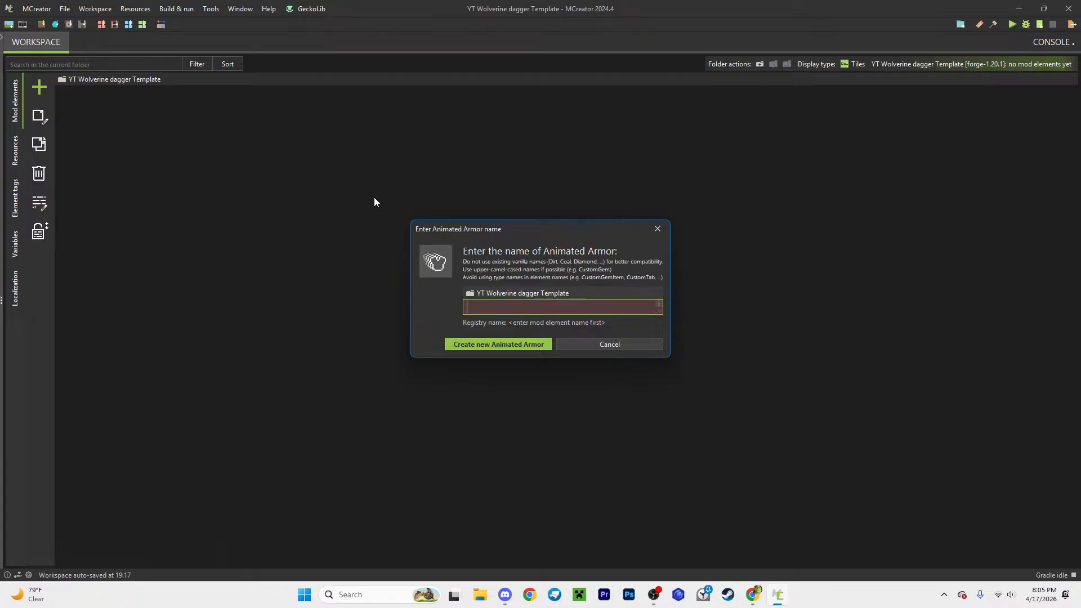
pyautogui.write('WolverineGl')
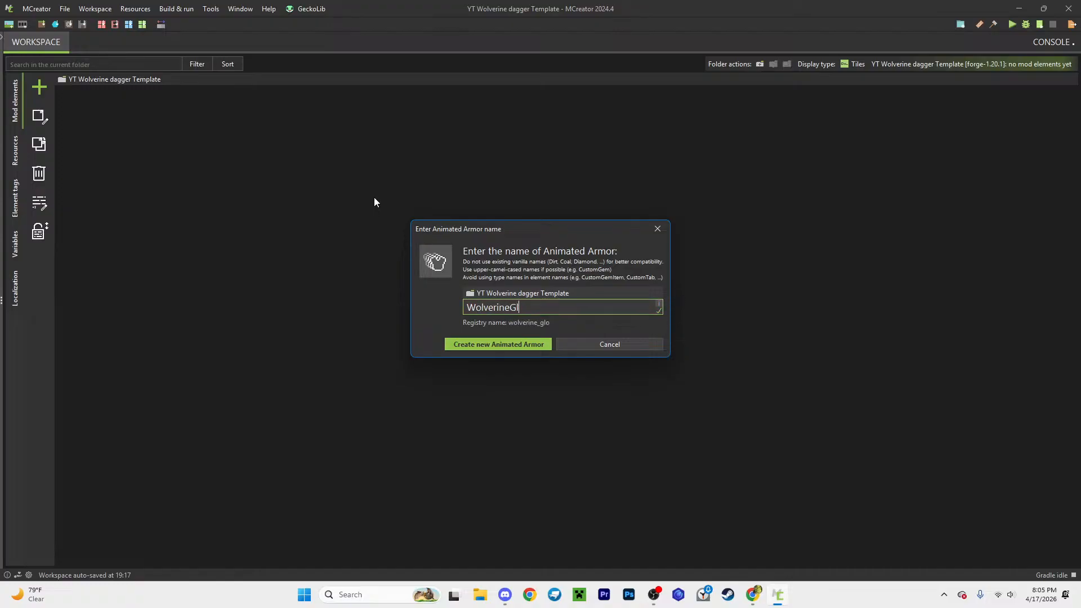
pyautogui.hotkey('ctrl', 'a')
pyautogui.write('Wo')
pyautogui.press('BackSpace')
pyautogui.press('BackSpace')
pyautogui.write('Gl')
pyautogui.press('BackSpace')
pyautogui.press('BackSpace')
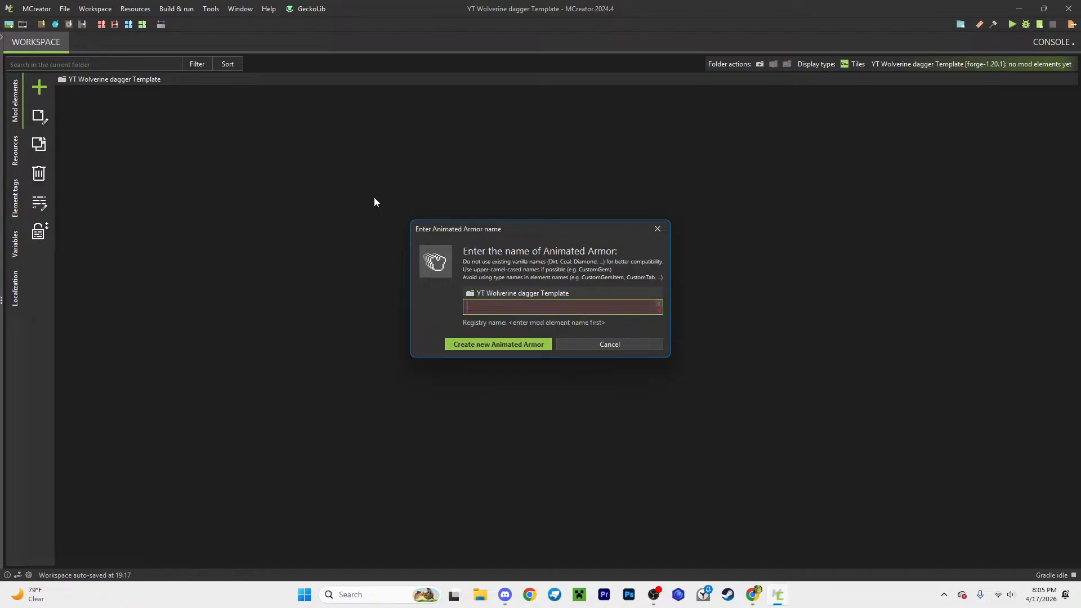
# Step: Name the animated armor WolverinelikeGloves and create the element
pyautogui.write('WolverinelikeGloves')
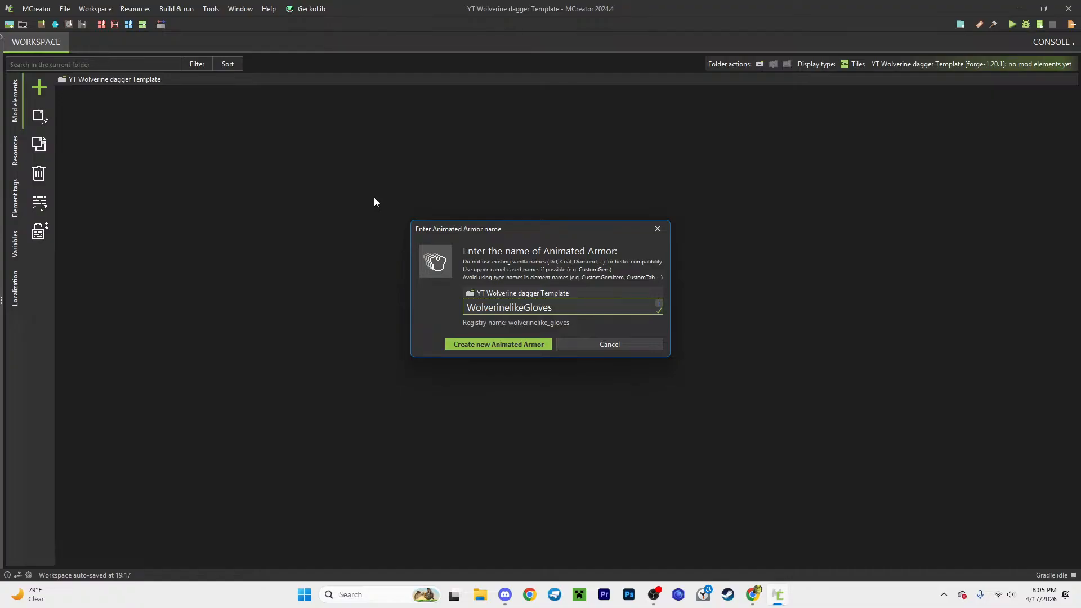
pyautogui.press('Return')
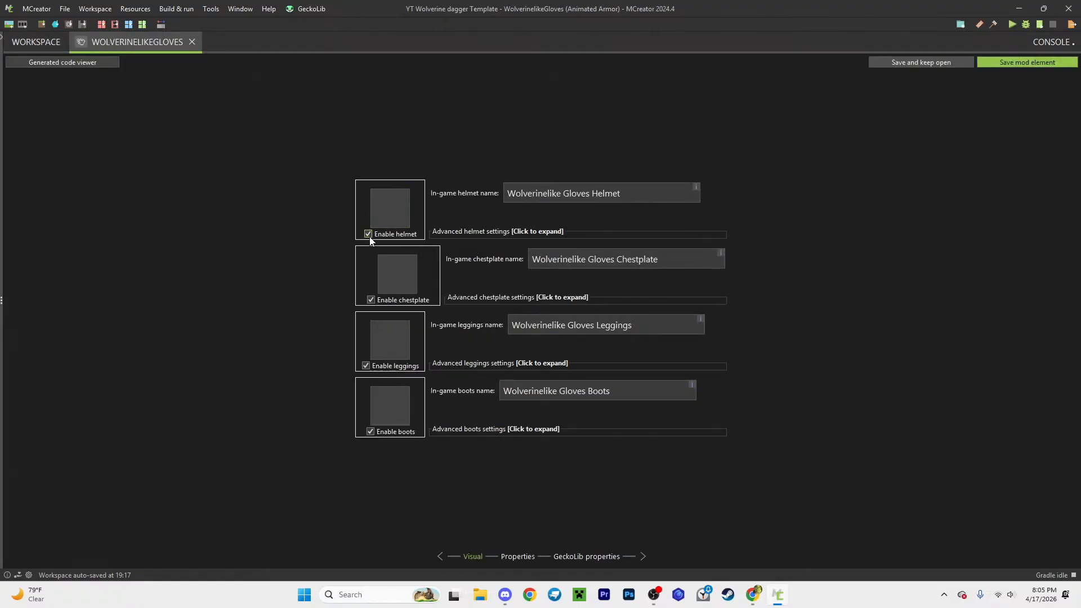
# Step: Disable the helmet, leggings and boots so that the armor element only has a chestplate
pyautogui.click(368, 234)
pyautogui.click(364, 365)
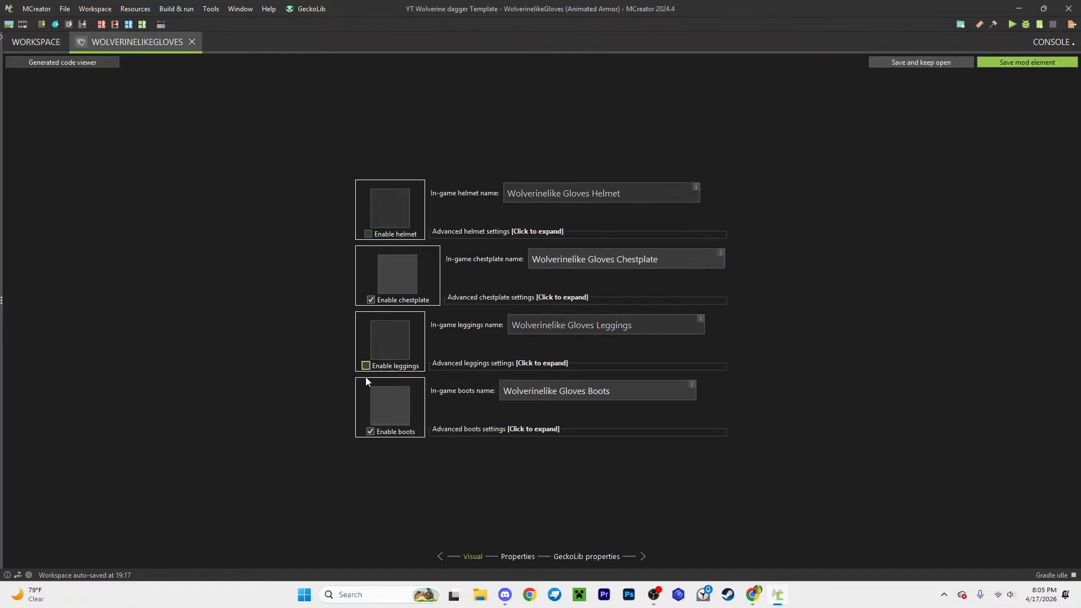
pyautogui.click(370, 432)
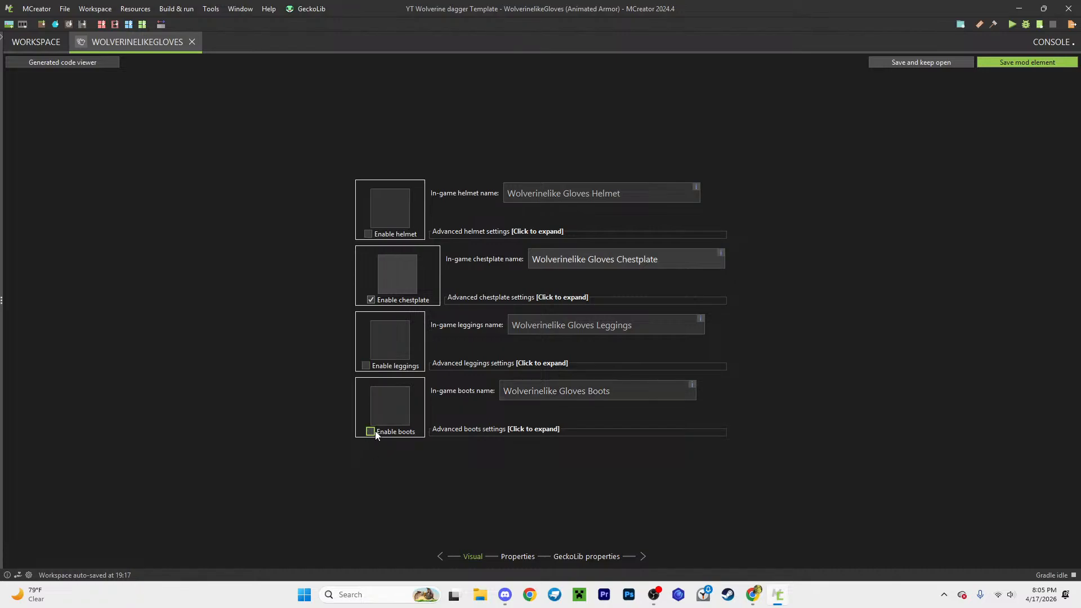
# Step: Create a new transparent 16 by 16 image from scratch for the chestplate's item texture
pyautogui.click(408, 274)
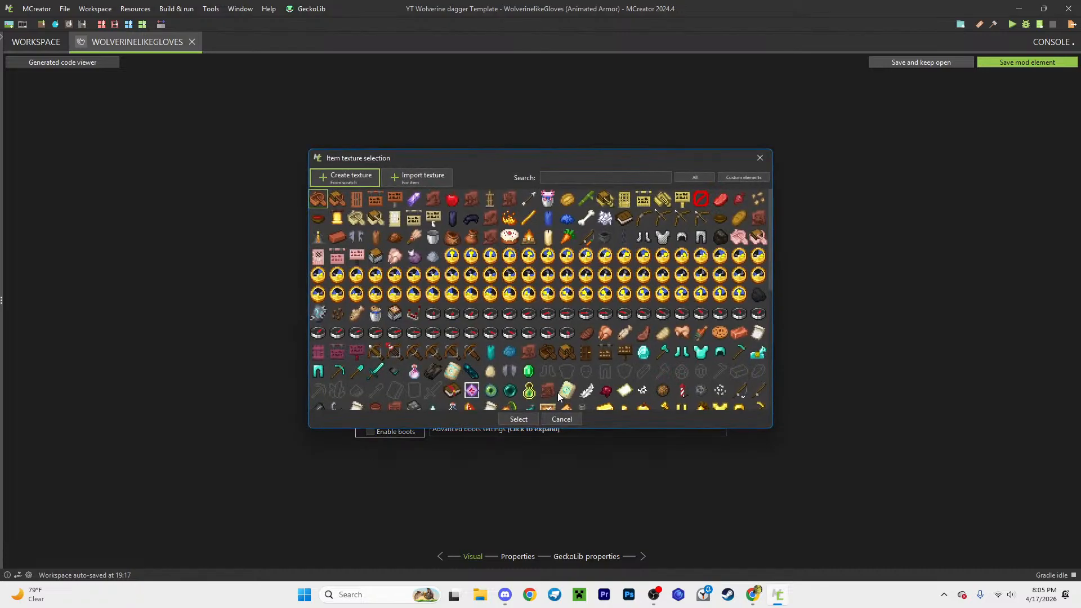
pyautogui.click(351, 181)
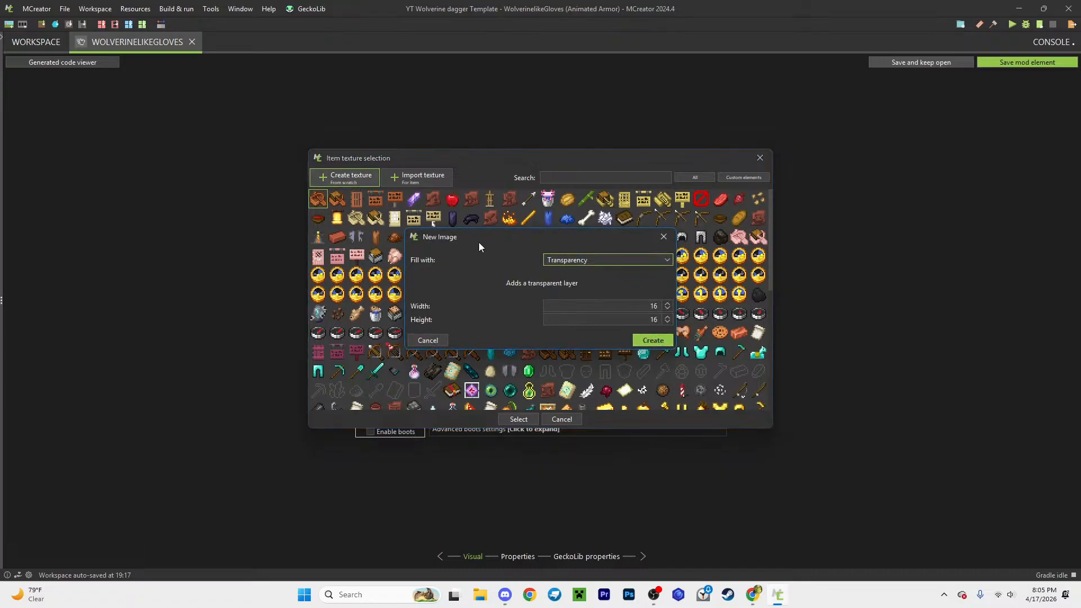
pyautogui.click(652, 341)
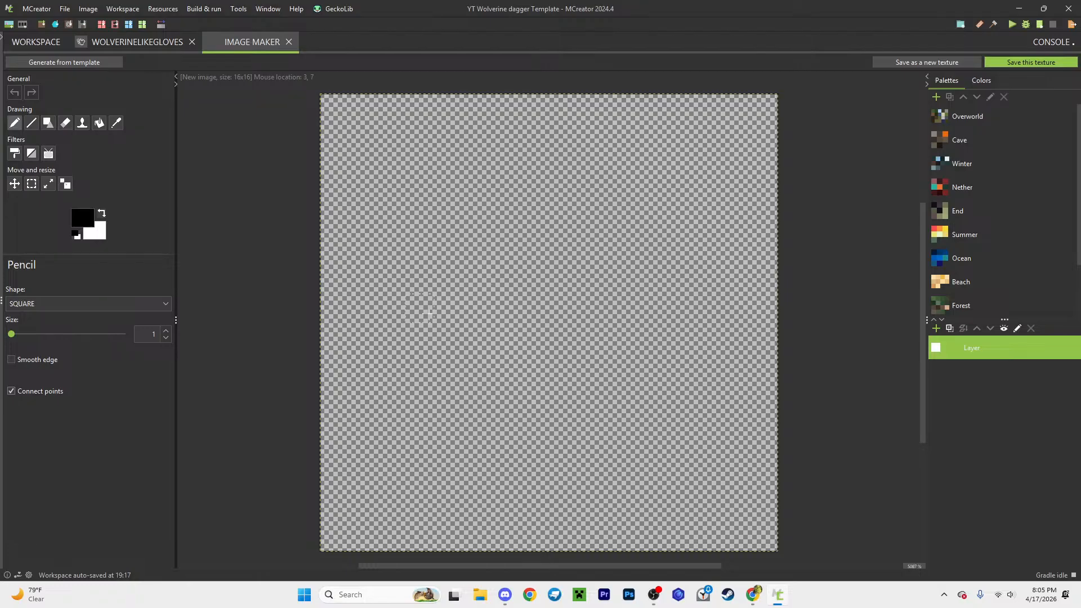
# Step: Draw the black stepped upper edge of a glove outline, rising diagonally to a flat top, with the 1-pixel Pencil
pyautogui.click(417, 307)
pyautogui.click(456, 310)
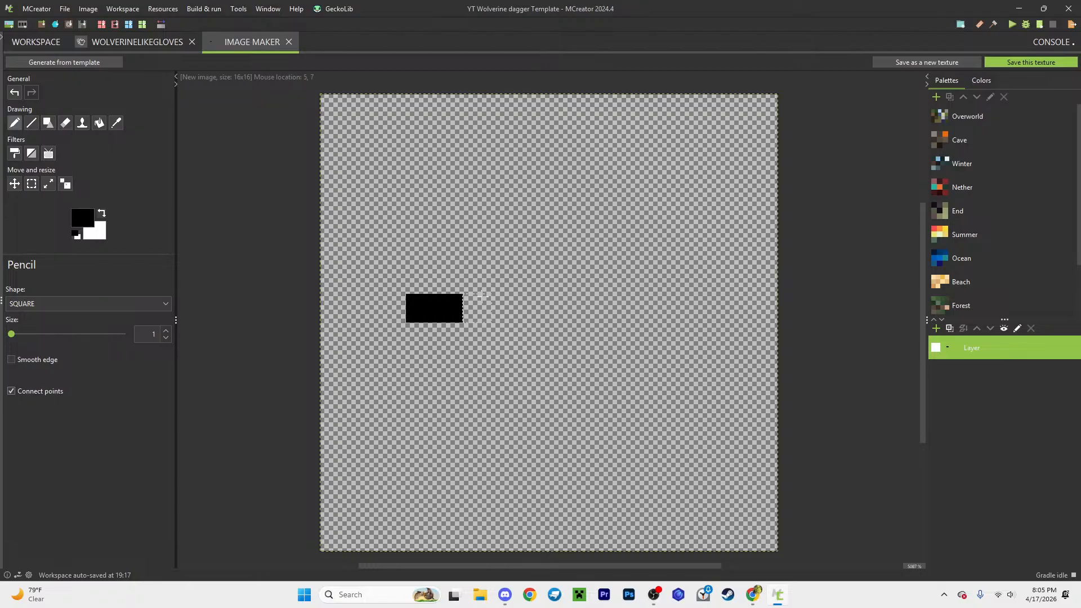
pyautogui.click(480, 299)
pyautogui.click(478, 280)
pyautogui.hotkey('ctrl', 'z')
pyautogui.hotkey('ctrl', 'z')
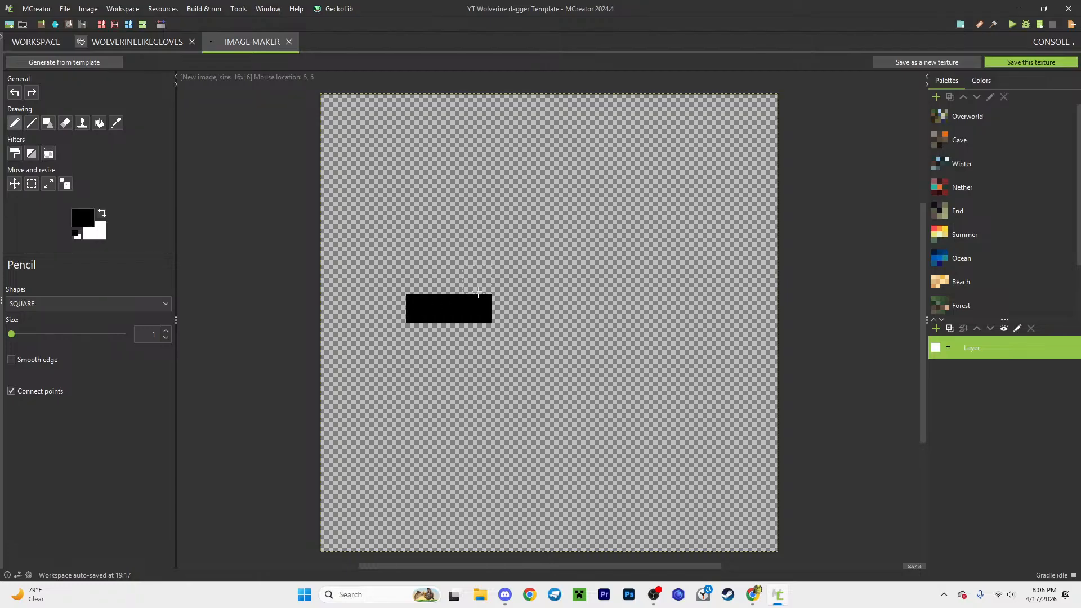
pyautogui.click(512, 273)
pyautogui.click(534, 252)
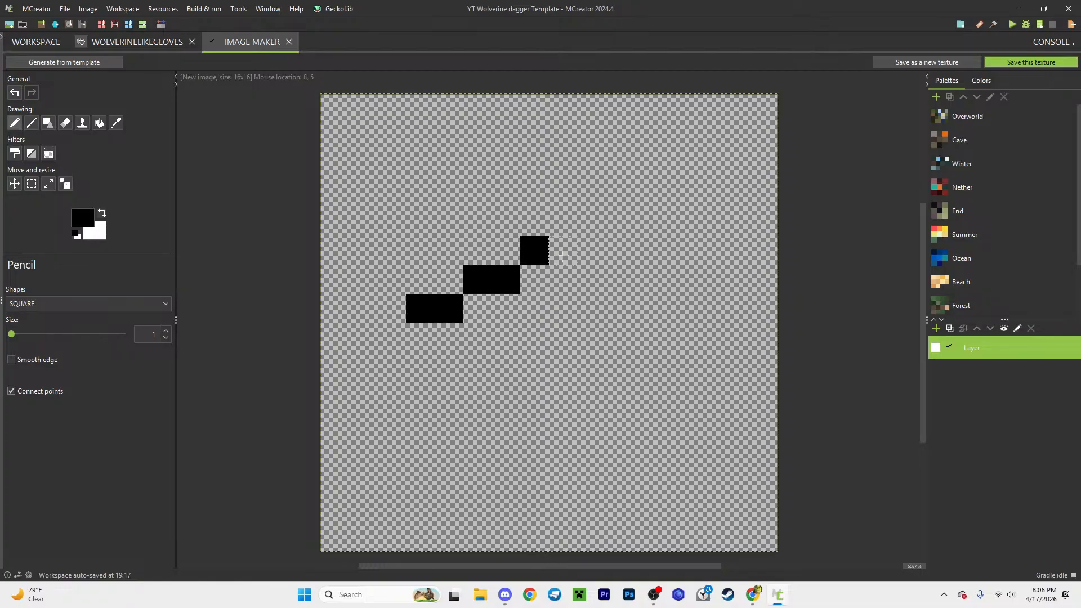
pyautogui.click(563, 252)
pyautogui.click(601, 229)
pyautogui.click(620, 228)
pyautogui.click(646, 229)
pyautogui.click(674, 253)
# Step: Close the glove outline in black with a long straight right side, a flat base and a stepped left side
pyautogui.moveTo(695, 281)
pyautogui.mouseDown()
pyautogui.moveTo(705, 280)
pyautogui.moveTo(706, 502)
pyautogui.mouseUp()
pyautogui.moveTo(674, 543)
pyautogui.mouseDown()
pyautogui.moveTo(511, 539)
pyautogui.moveTo(422, 386)
pyautogui.moveTo(419, 349)
pyautogui.moveTo(431, 341)
pyautogui.moveTo(428, 431)
pyautogui.mouseUp()
pyautogui.hotkey('ctrl', 'z')
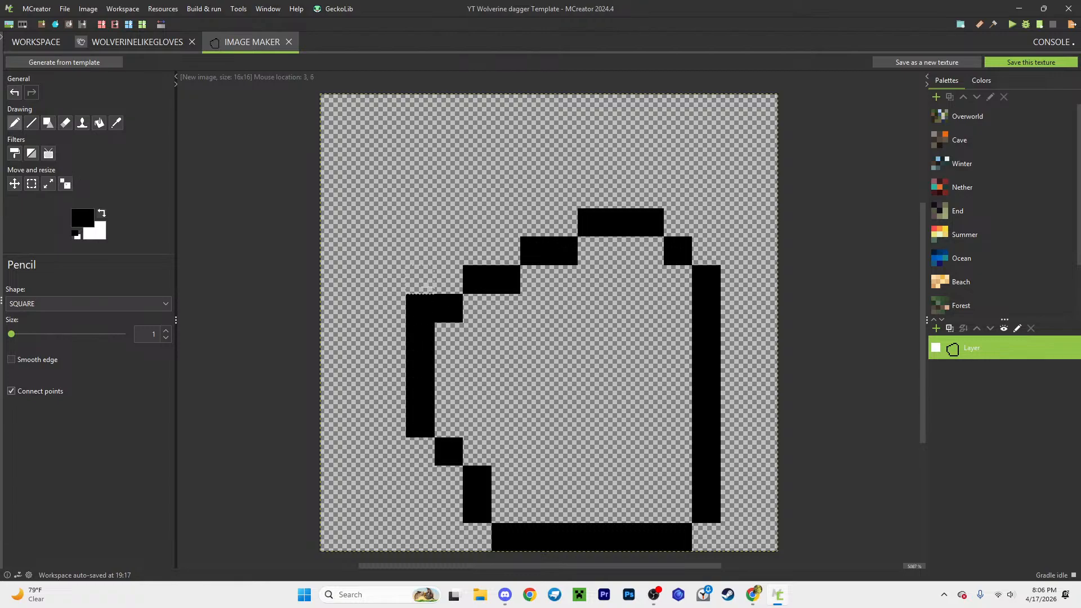
# Step: Choose dark gray as the foreground color and try filling the glove's interior with the 1-pixel Pencil
pyautogui.click(83, 217)
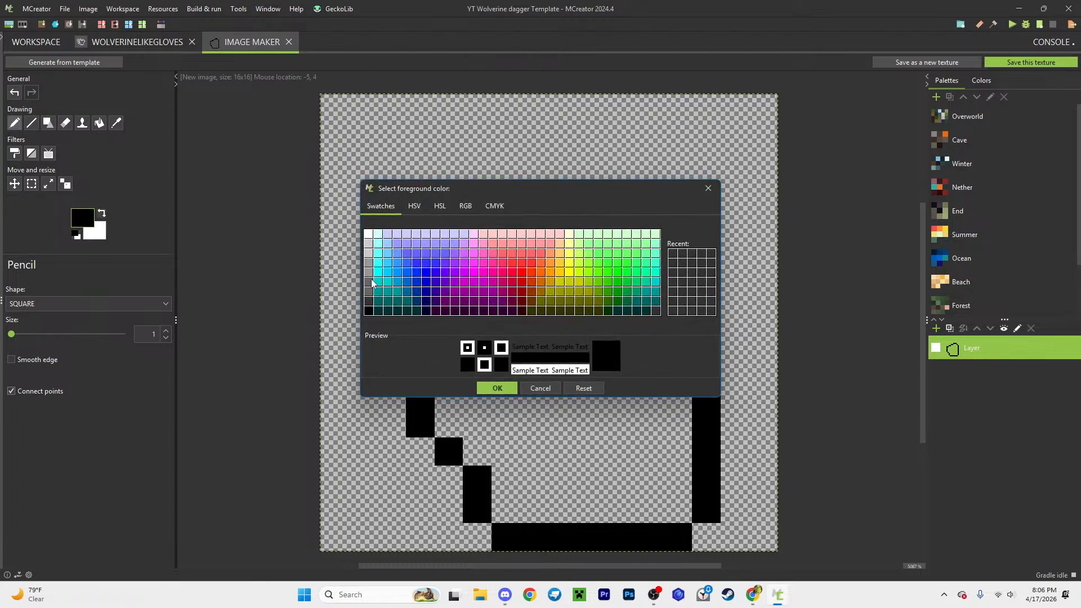
pyautogui.click(370, 302)
pyautogui.press('Return')
pyautogui.moveTo(437, 332)
pyautogui.mouseDown()
pyautogui.moveTo(480, 330)
pyautogui.moveTo(507, 308)
pyautogui.moveTo(543, 309)
pyautogui.moveTo(555, 281)
pyautogui.moveTo(620, 256)
pyautogui.moveTo(624, 284)
pyautogui.moveTo(672, 276)
pyautogui.moveTo(691, 483)
pyautogui.moveTo(670, 441)
pyautogui.mouseUp()
pyautogui.hotkey('ctrl', 'z')
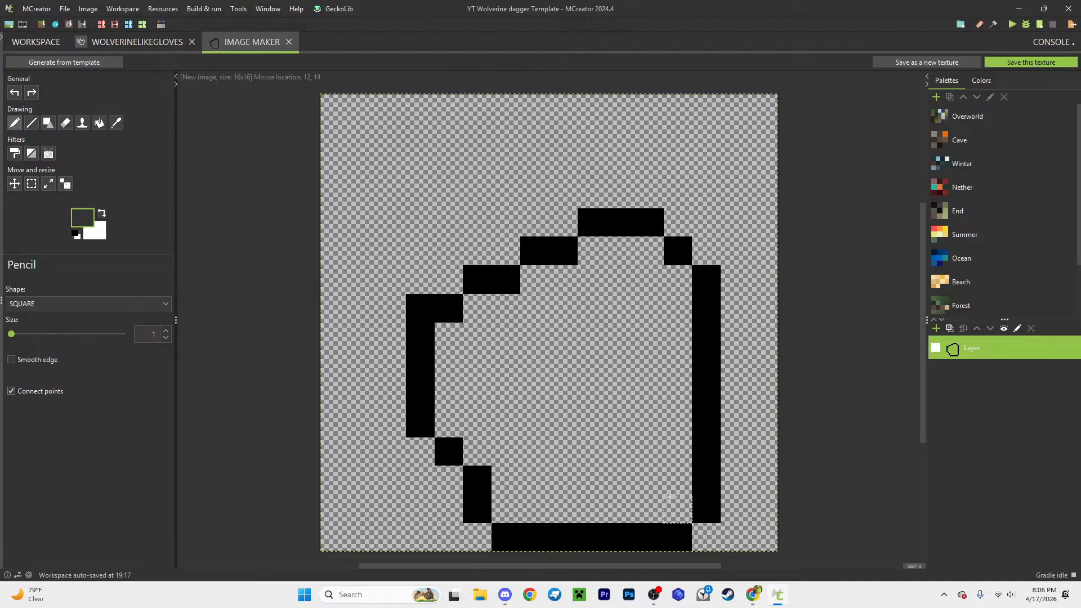
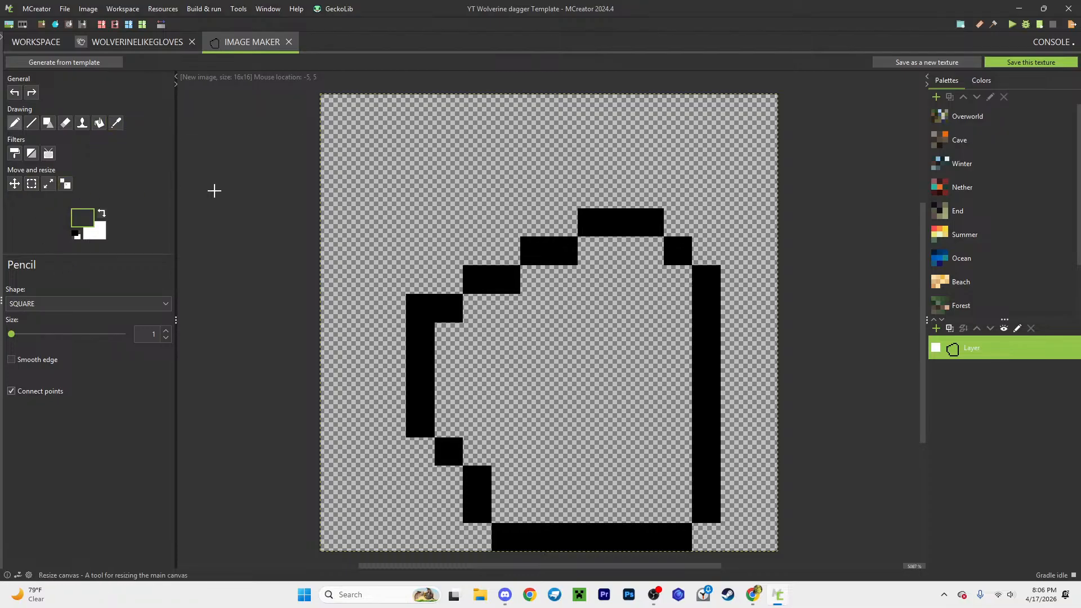
# Step: Fill the glove's interior with dark gray, using a Pencil size of 6 for the middle and smaller sizes for the edges
pyautogui.moveTo(23, 334); pyautogui.dragTo(34, 334)
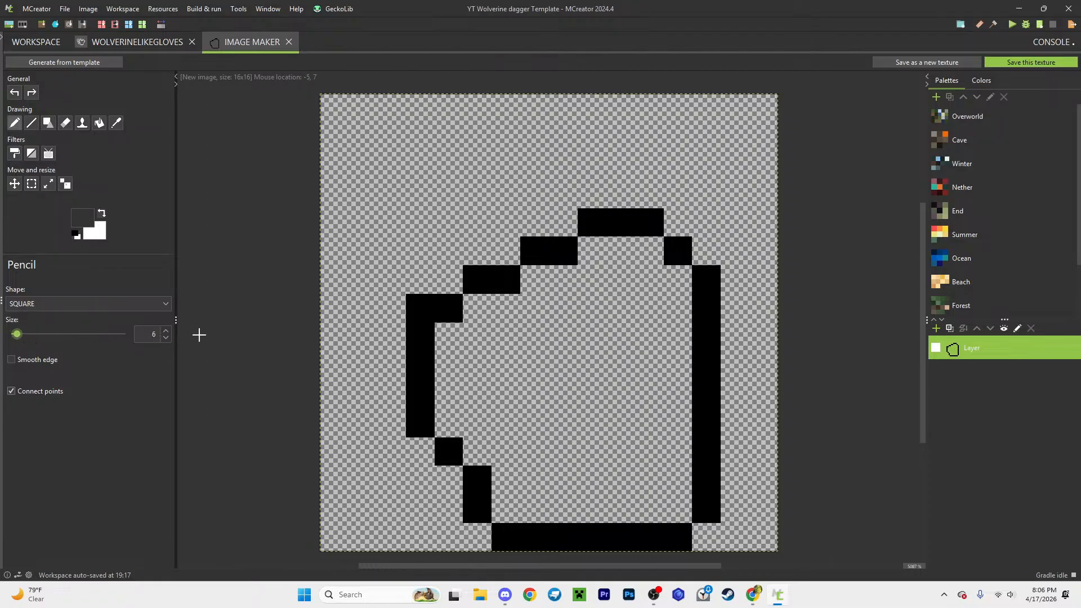
pyautogui.click(572, 385)
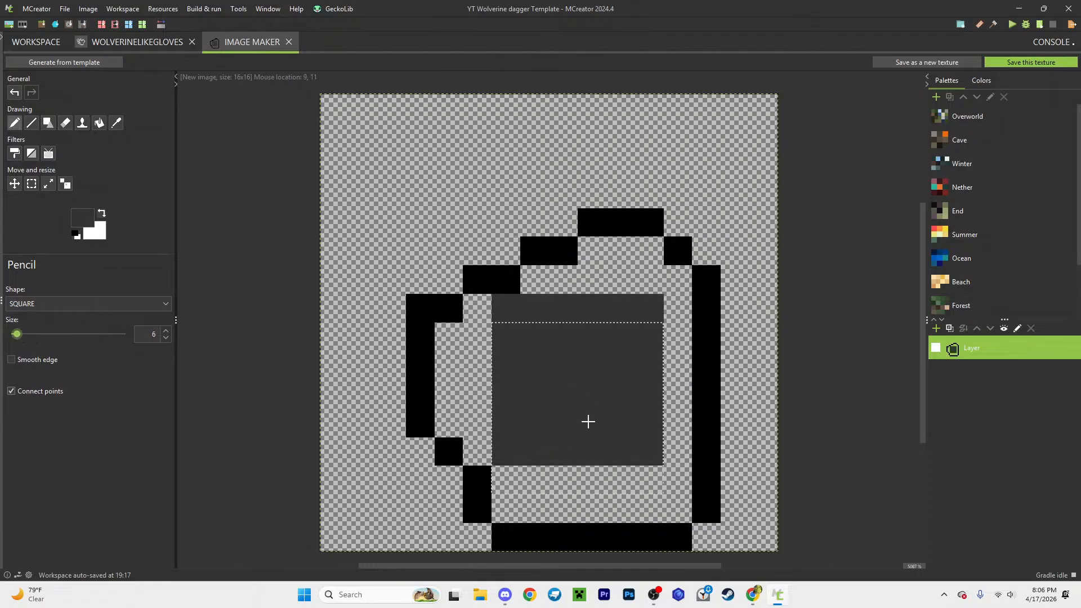
pyautogui.moveTo(586, 439)
pyautogui.mouseDown()
pyautogui.moveTo(602, 439)
pyautogui.moveTo(598, 355)
pyautogui.mouseUp()
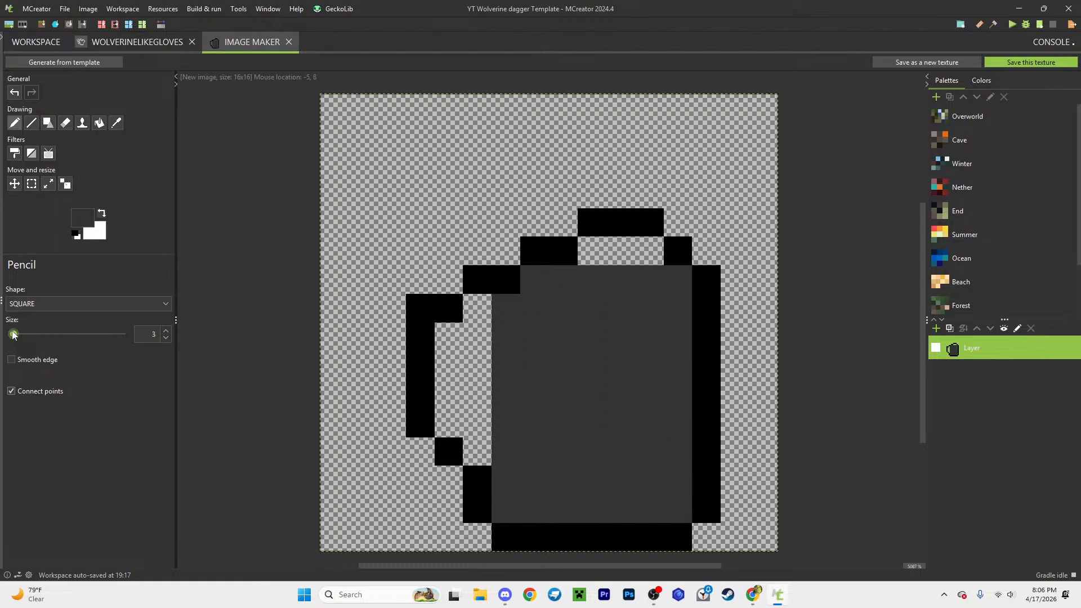
pyautogui.moveTo(556, 267); pyautogui.dragTo(634, 251)
pyautogui.moveTo(476, 308)
pyautogui.mouseDown()
pyautogui.moveTo(473, 427)
pyautogui.moveTo(451, 343)
pyautogui.mouseUp()
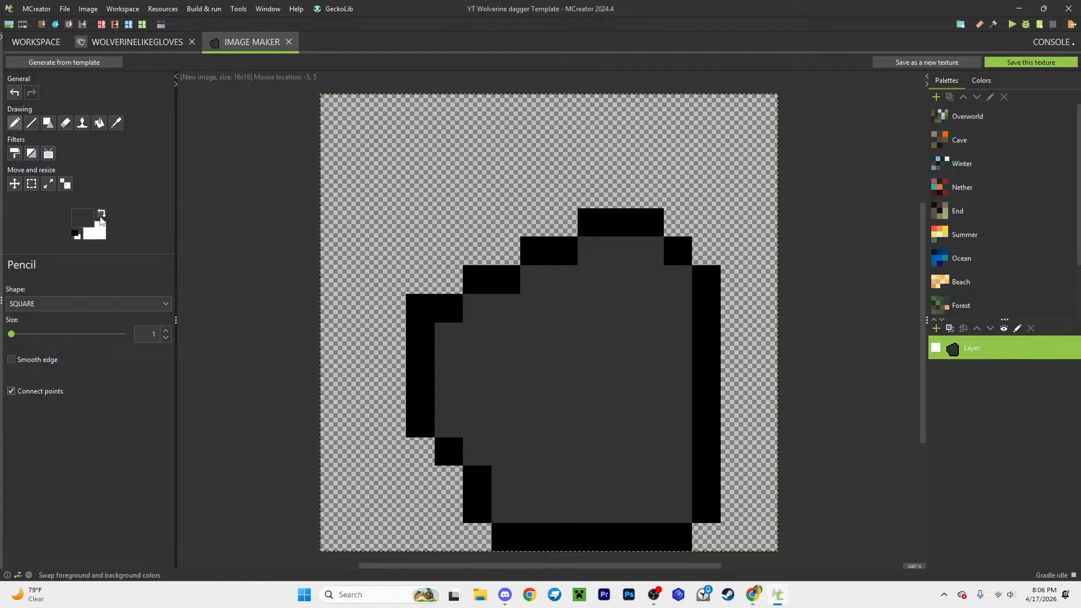
# Step: Swap to white and draw parallel diagonal claws extending up and left from the glove's upper edge
pyautogui.click(101, 213)
pyautogui.moveTo(449, 280); pyautogui.dragTo(363, 194)
pyautogui.hotkey('ctrl', 'z')
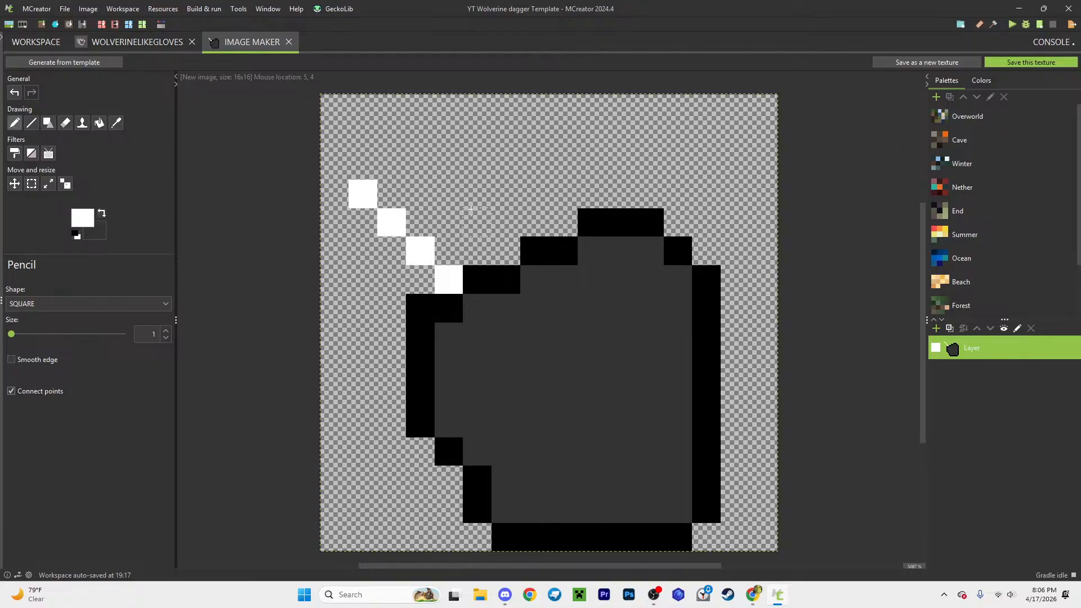
pyautogui.click(516, 240)
pyautogui.click(476, 221)
pyautogui.click(449, 194)
pyautogui.click(420, 165)
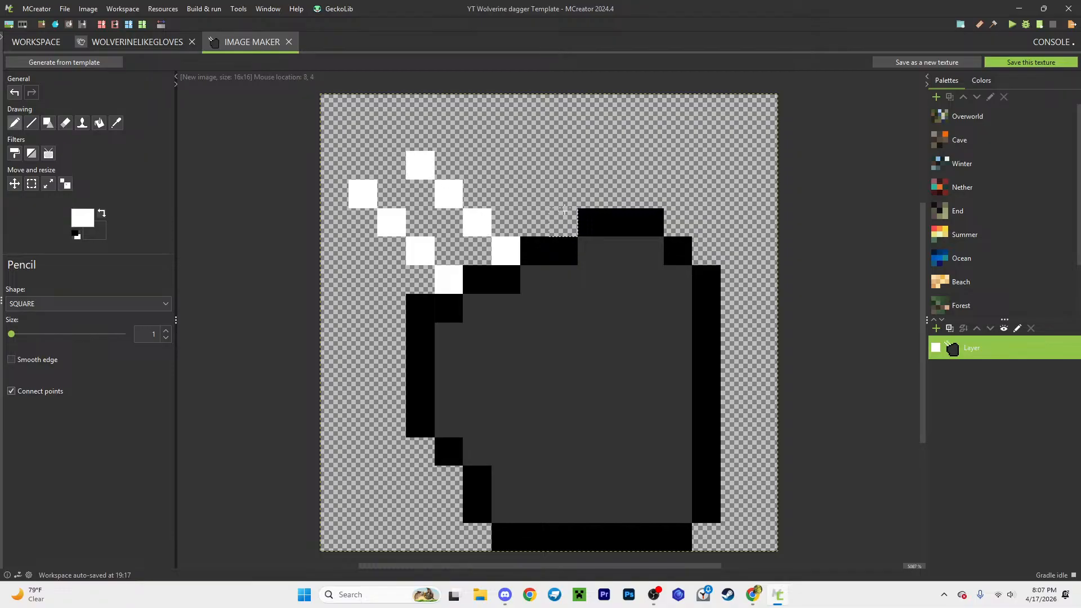
pyautogui.click(560, 219)
pyautogui.click(534, 193)
pyautogui.click(505, 165)
pyautogui.click(477, 136)
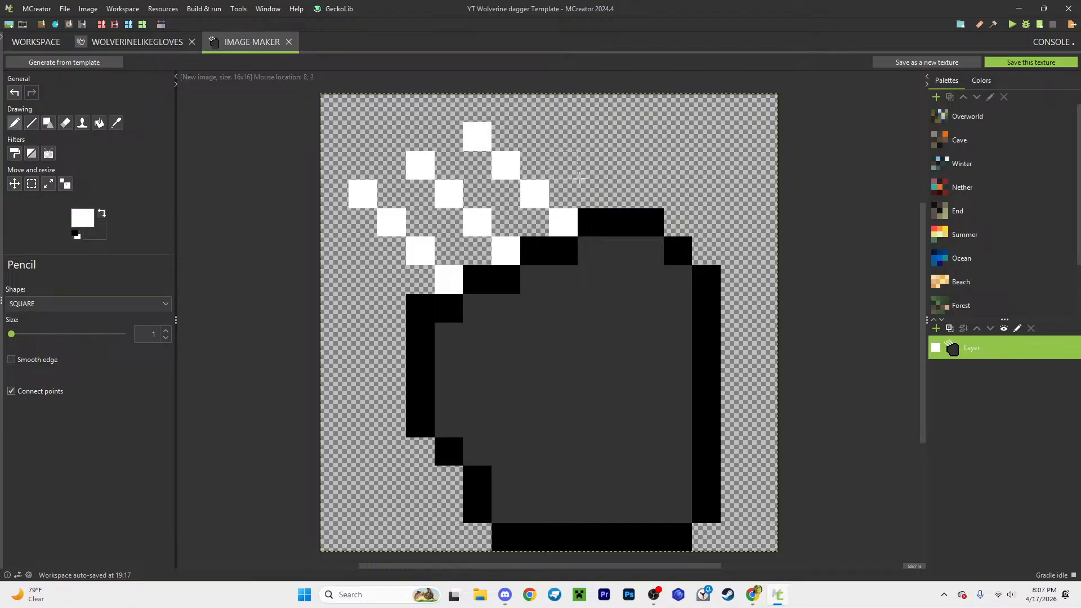
pyautogui.moveTo(598, 167); pyautogui.dragTo(567, 140)
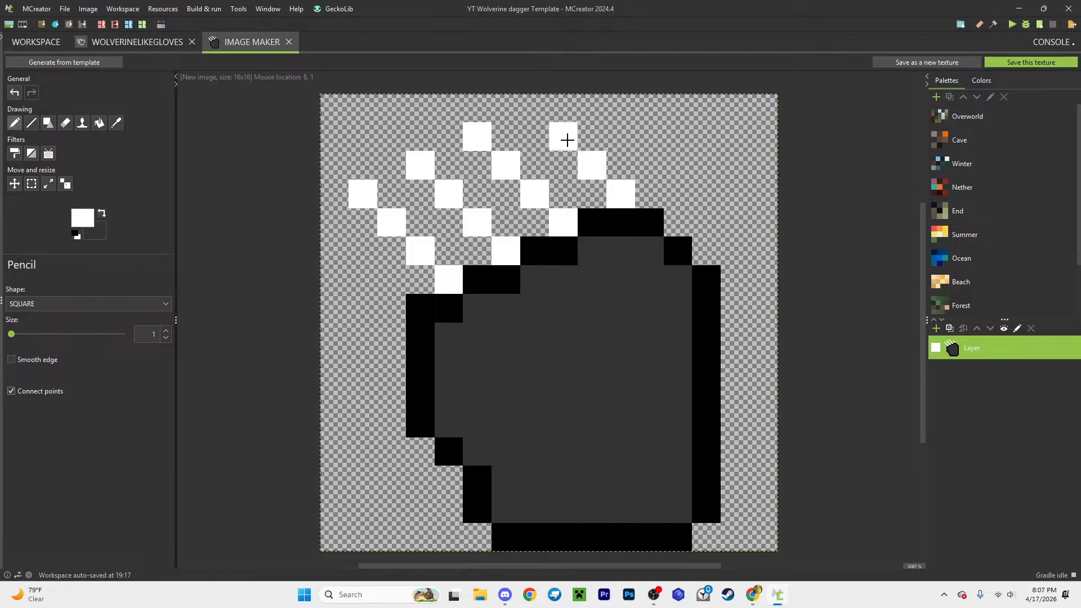
# Step: Undo all the white claw pixels and close the glove image without saving it
pyautogui.hotkey('ctrl', 'z')
pyautogui.hotkey('ctrl', 'z')
pyautogui.hotkey('ctrl', 'z')
pyautogui.hotkey('ctrl', 'z')
pyautogui.hotkey('ctrl', 'z')
pyautogui.hotkey('ctrl', 'z')
pyautogui.hotkey('ctrl', 'z')
pyautogui.hotkey('ctrl', 'z')
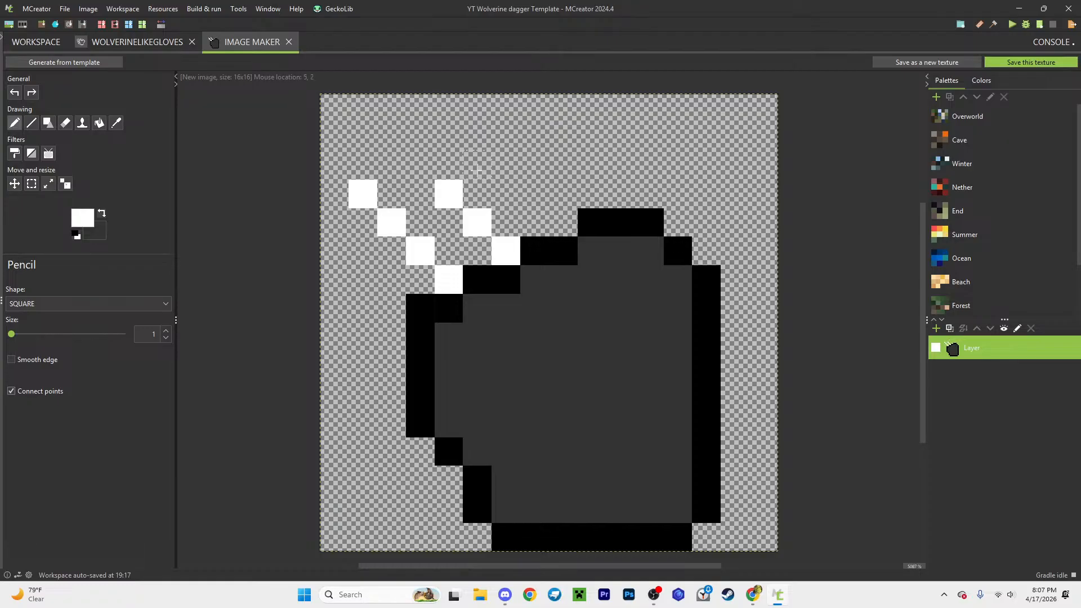
pyautogui.hotkey('ctrl', 'z')
pyautogui.hotkey('ctrl', 'z')
pyautogui.hotkey('ctrl', 'z')
pyautogui.hotkey('ctrl', 'z')
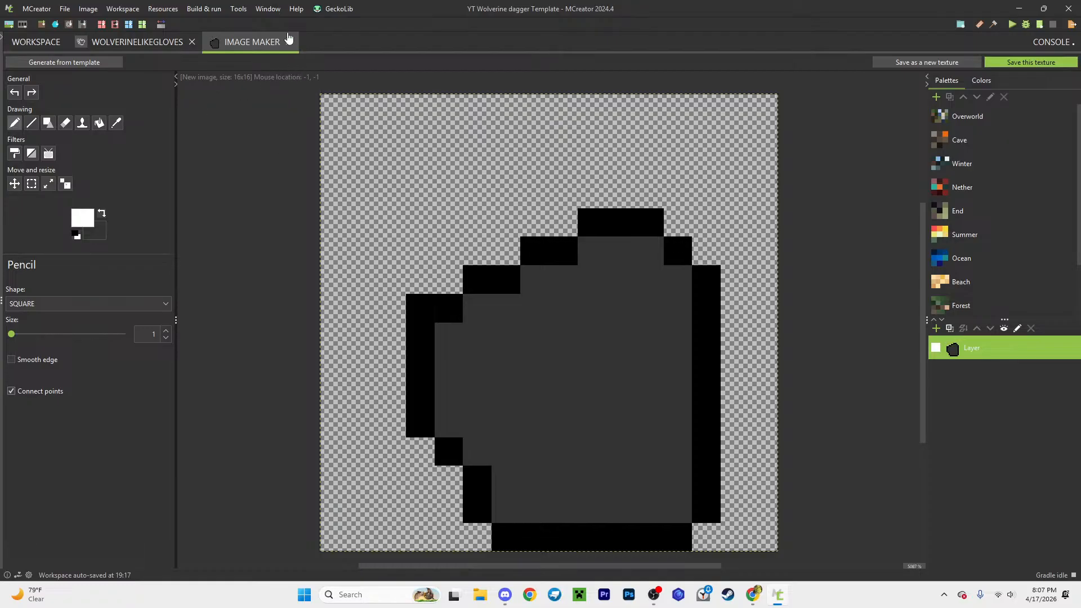
pyautogui.click(289, 42)
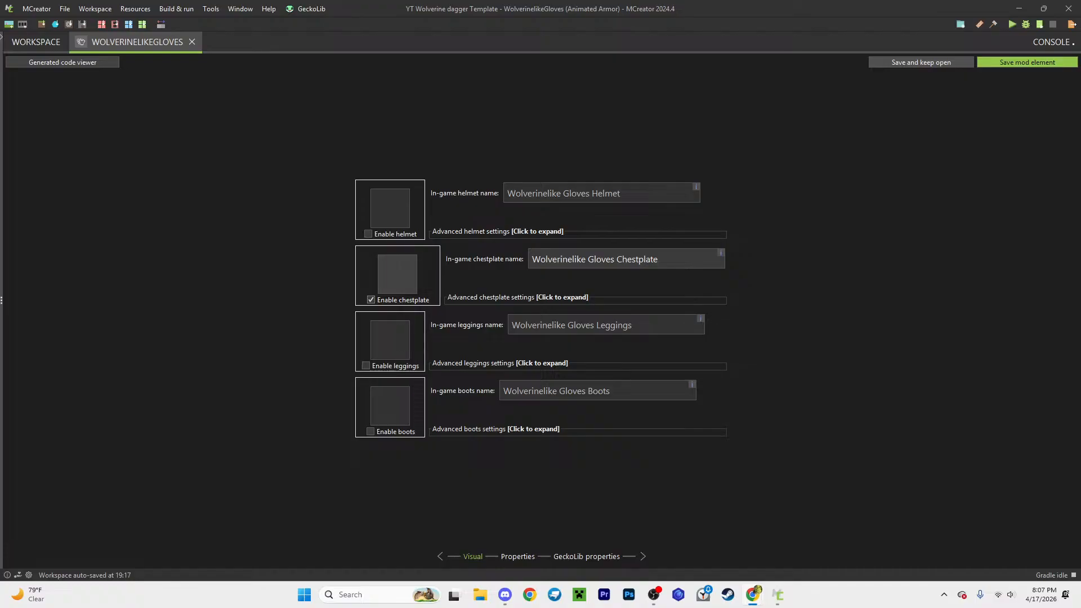
# Step: Create a fresh transparent 16 by 16 image for the chestplate's item texture
pyautogui.click(405, 276)
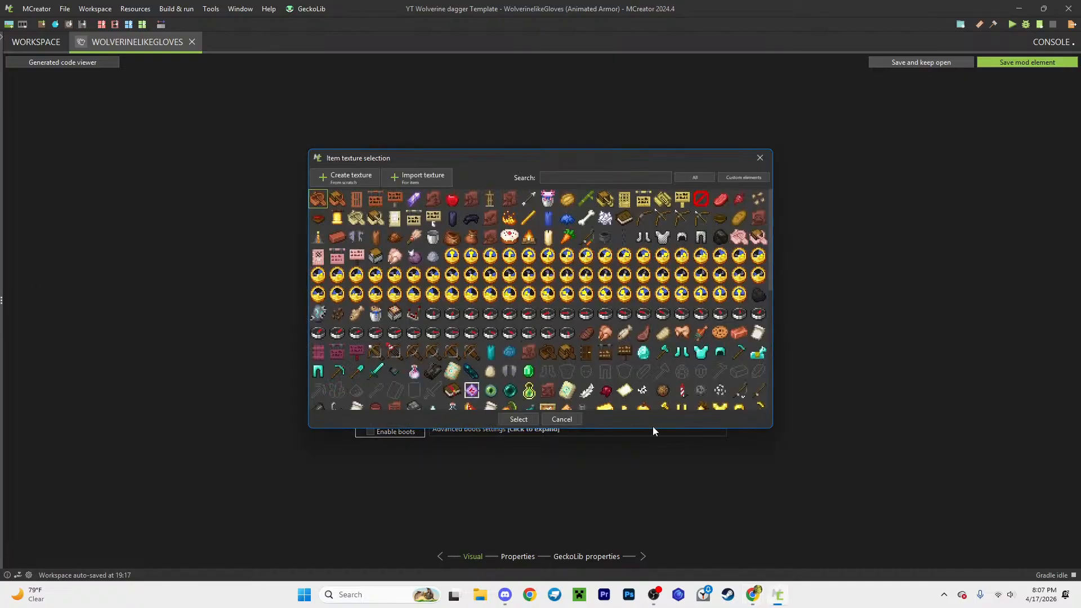
pyautogui.click(369, 174)
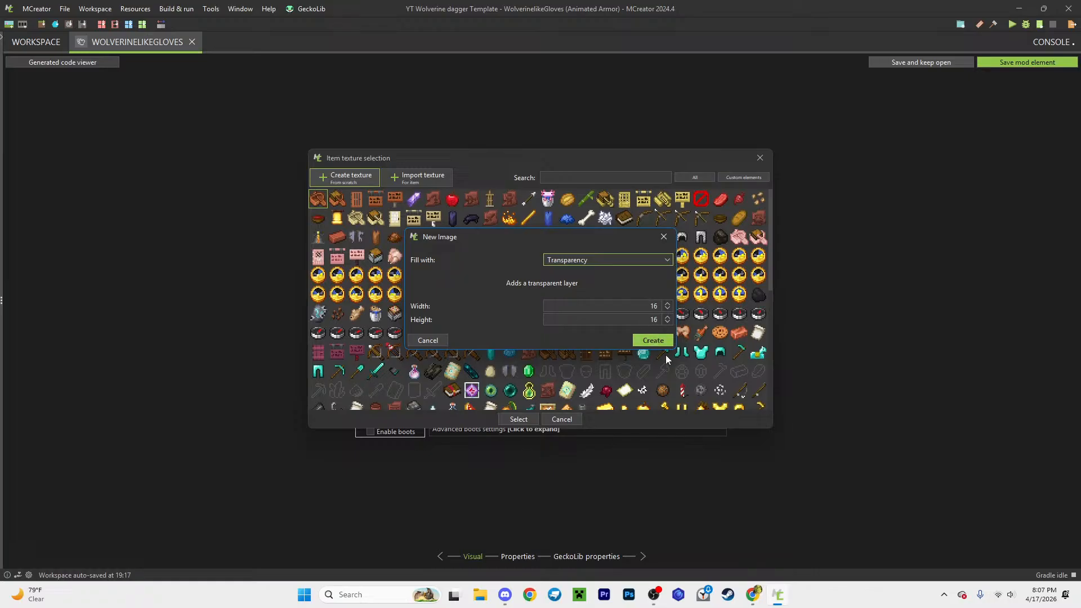
pyautogui.click(655, 341)
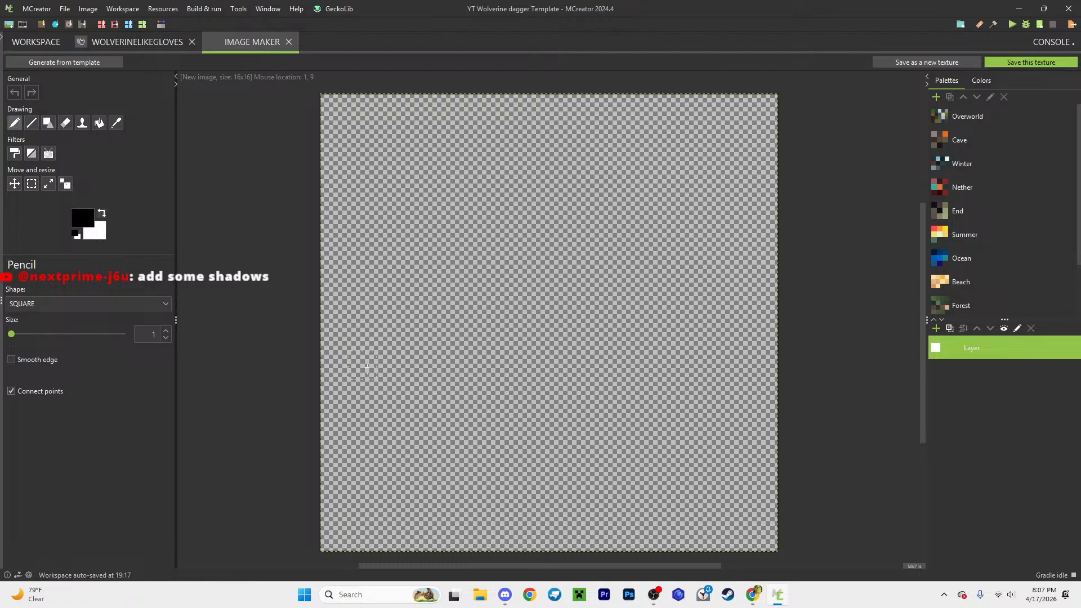
pyautogui.moveTo(372, 389); pyautogui.dragTo(362, 311)
pyautogui.click(401, 286)
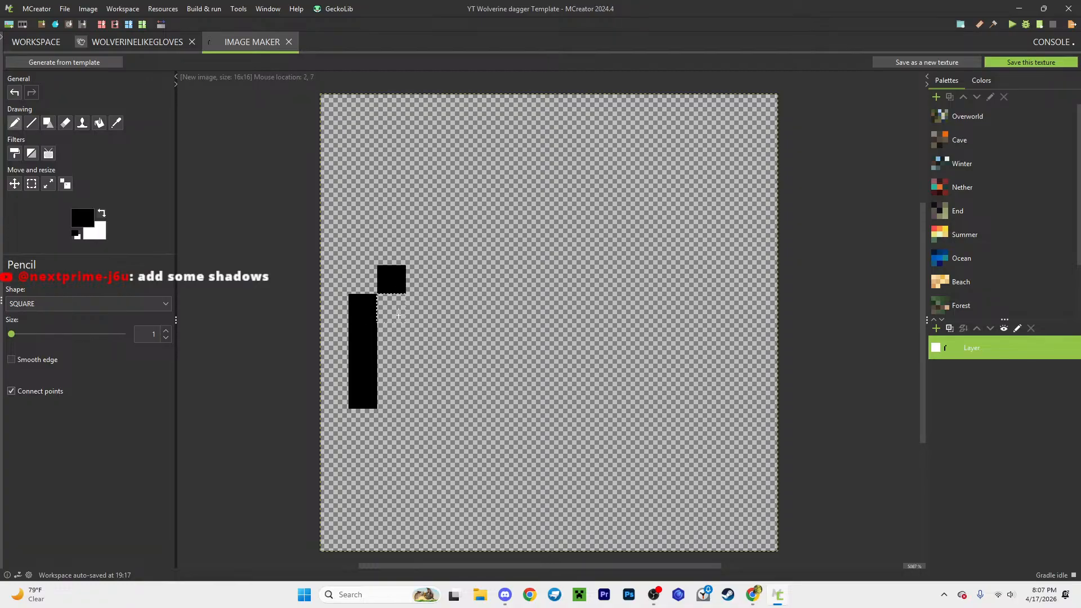
pyautogui.hotkey('ctrl', 'z')
pyautogui.hotkey('ctrl', 'z')
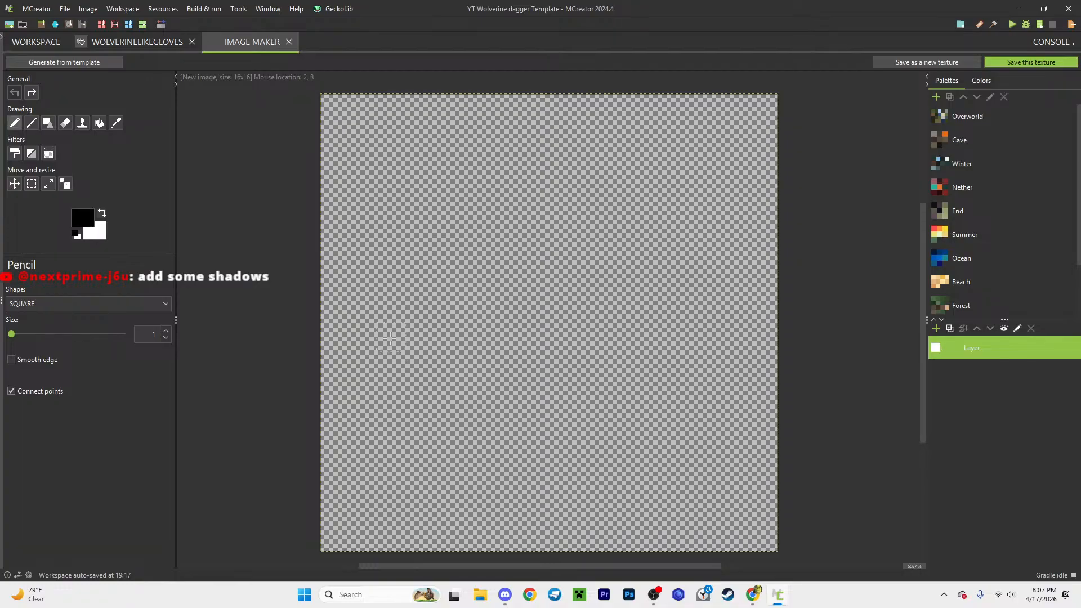
pyautogui.click(390, 339)
pyautogui.click(428, 316)
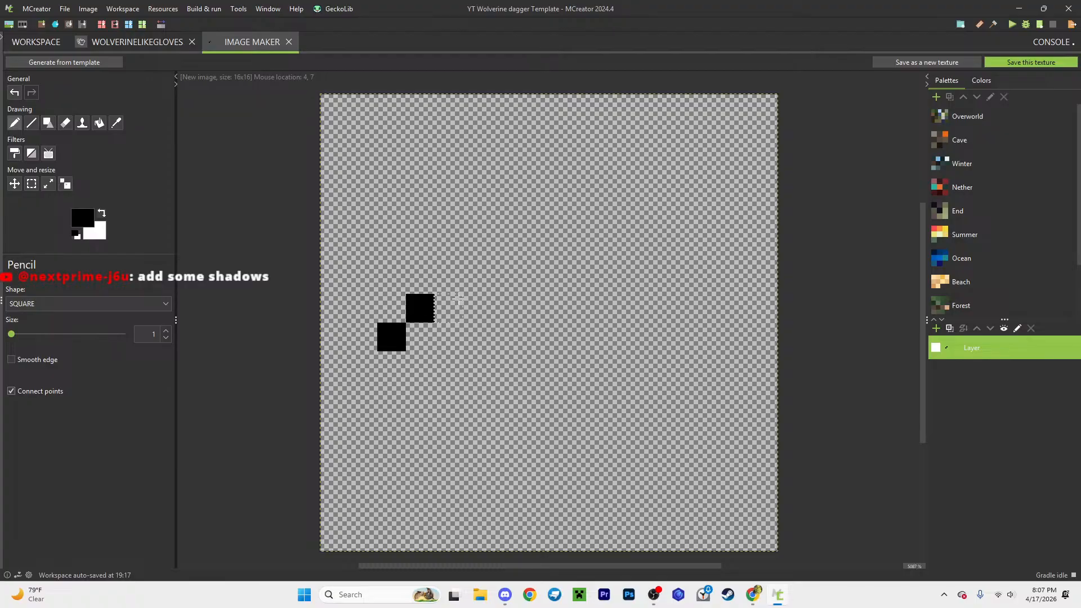
pyautogui.click(457, 286)
pyautogui.hotkey('ctrl', 'z')
pyautogui.hotkey('ctrl', 'z')
pyautogui.hotkey('ctrl', 'z')
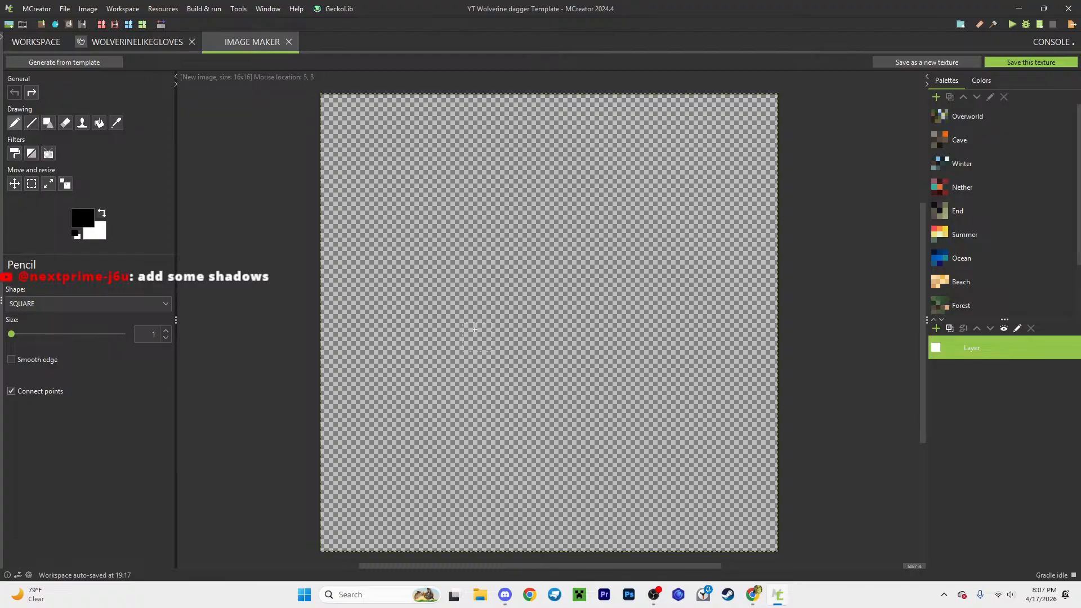
# Step: Draw the glove's black upper outline from the boxing-glove reference: a four-pixel diagonal, a flat top, and a stepped descent to the canvas's right edge
pyautogui.click(456, 356)
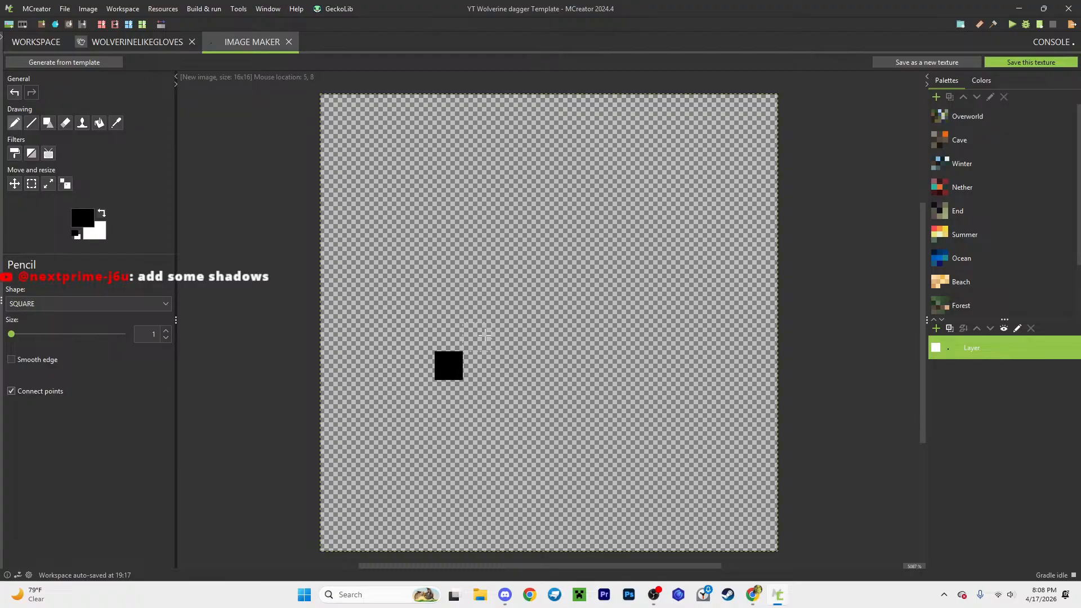
pyautogui.click(485, 335)
pyautogui.click(508, 308)
pyautogui.click(536, 287)
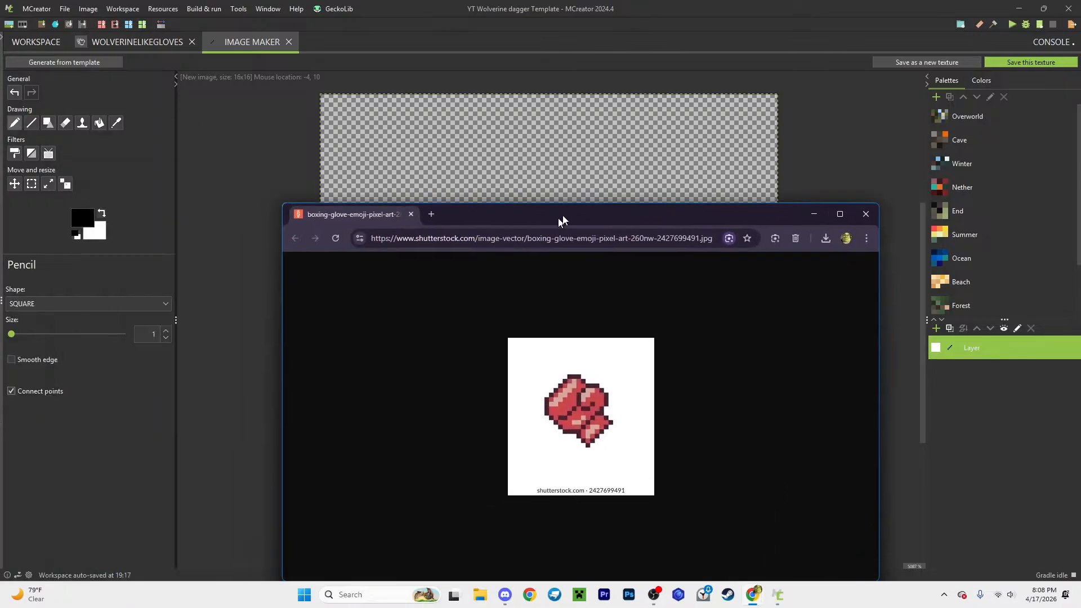
pyautogui.moveTo(560, 222); pyautogui.dragTo(493, 42)
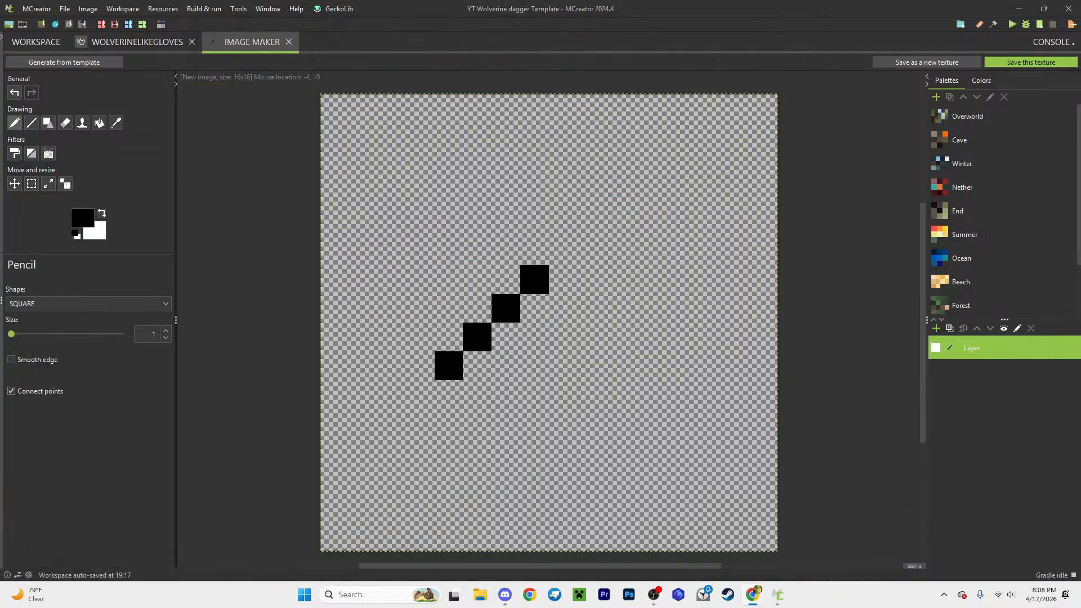
pyautogui.moveTo(590, 252)
pyautogui.mouseDown()
pyautogui.moveTo(622, 255)
pyautogui.moveTo(684, 308)
pyautogui.moveTo(725, 306)
pyautogui.mouseUp()
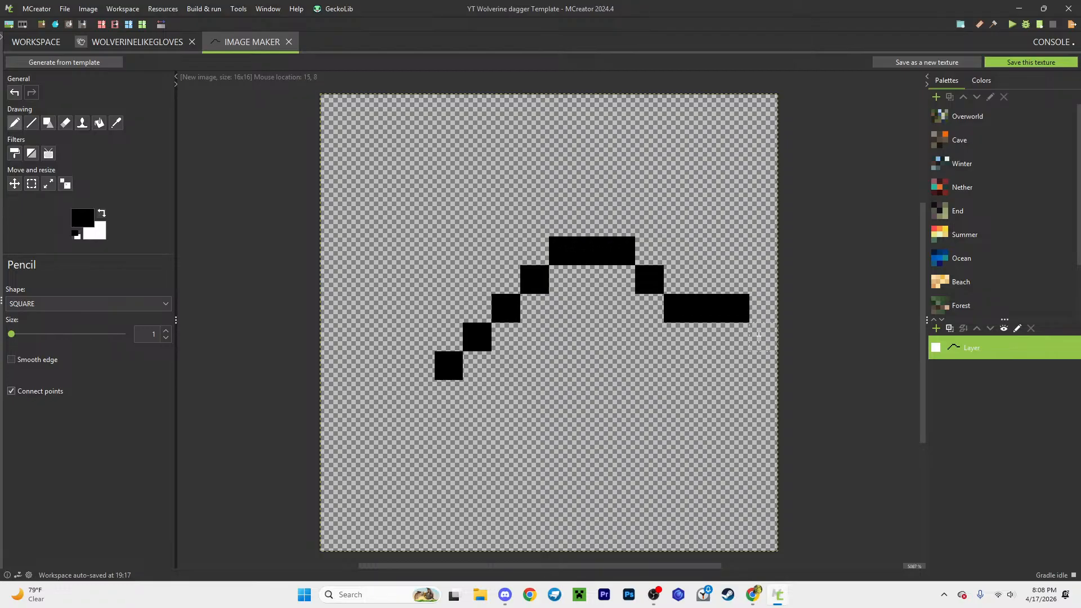
pyautogui.click(759, 336)
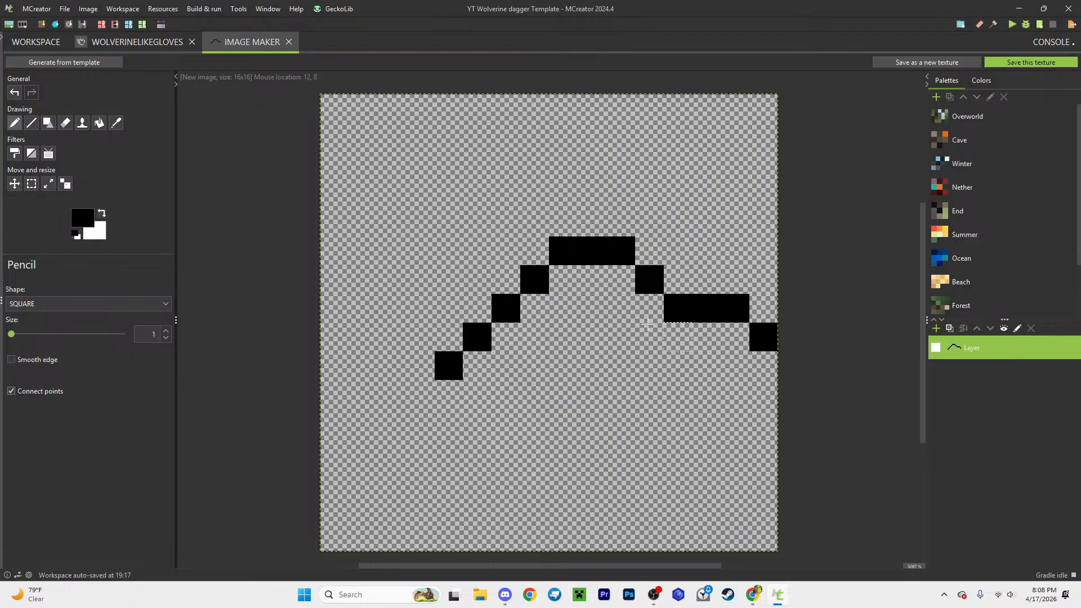
# Step: Draw a black hook-shaped inner contour beneath the right part of the upper outline, undoing unsuitable strokes
pyautogui.click(649, 337)
pyautogui.click(620, 366)
pyautogui.moveTo(649, 394); pyautogui.dragTo(706, 394)
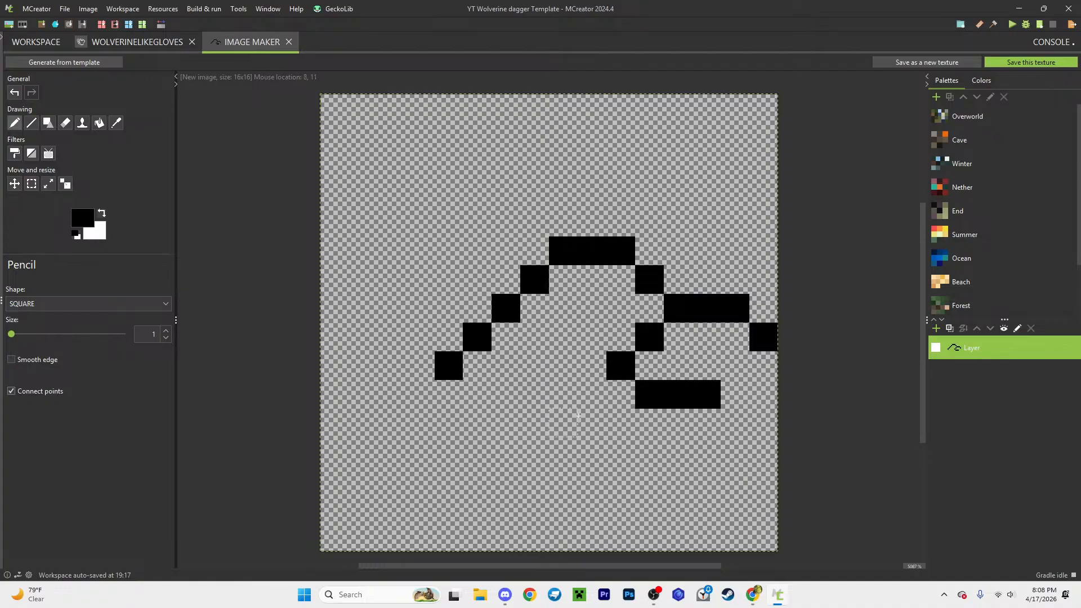
pyautogui.hotkey('ctrl', 'z')
pyautogui.hotkey('ctrl', 'z')
pyautogui.moveTo(620, 366); pyautogui.dragTo(624, 423)
pyautogui.hotkey('ctrl', 'z')
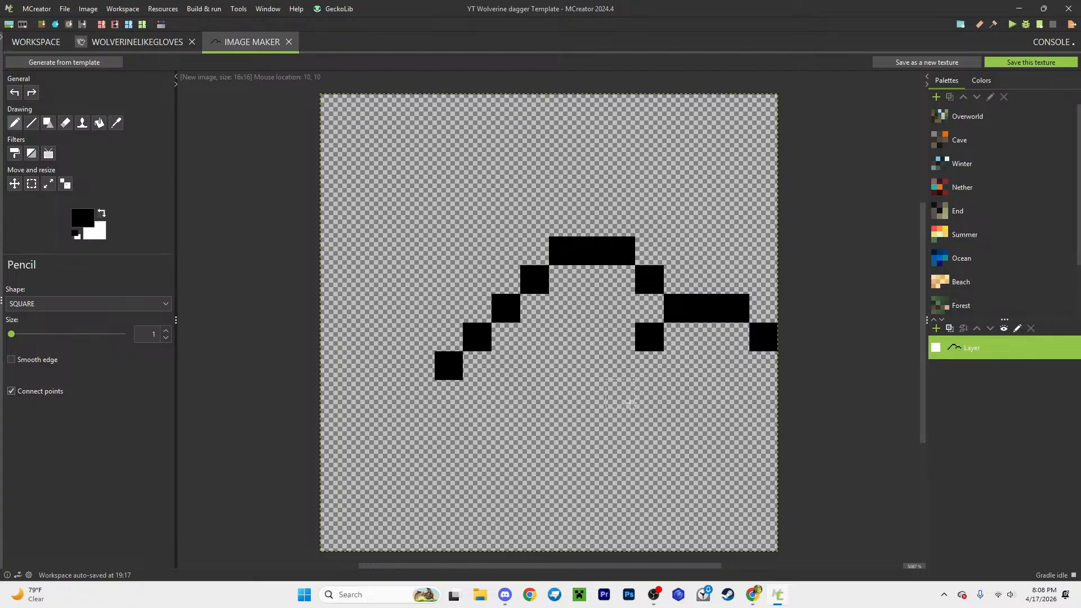
pyautogui.moveTo(623, 373)
pyautogui.mouseDown()
pyautogui.moveTo(622, 434)
pyautogui.moveTo(706, 444)
pyautogui.mouseUp()
pyautogui.hotkey('ctrl', 'z')
pyautogui.hotkey('ctrl', 'z')
pyautogui.moveTo(620, 360)
pyautogui.mouseDown()
pyautogui.moveTo(621, 402)
pyautogui.moveTo(700, 418)
pyautogui.moveTo(651, 420)
pyautogui.moveTo(678, 422)
pyautogui.moveTo(706, 394)
pyautogui.mouseUp()
pyautogui.hotkey('ctrl', 'z')
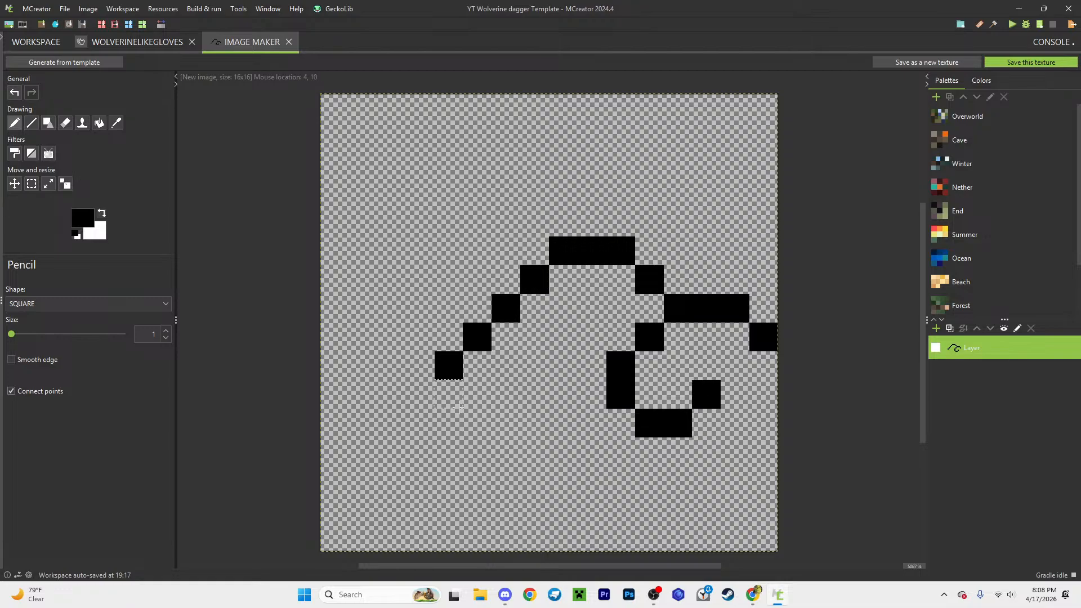
# Step: Draw the glove's black left side as a four-pixel vertical line continuing into a two-pixel diagonal toward the canvas's lower edge
pyautogui.moveTo(456, 402); pyautogui.dragTo(465, 450)
pyautogui.hotkey('ctrl', 'z')
pyautogui.moveTo(450, 398); pyautogui.dragTo(455, 429)
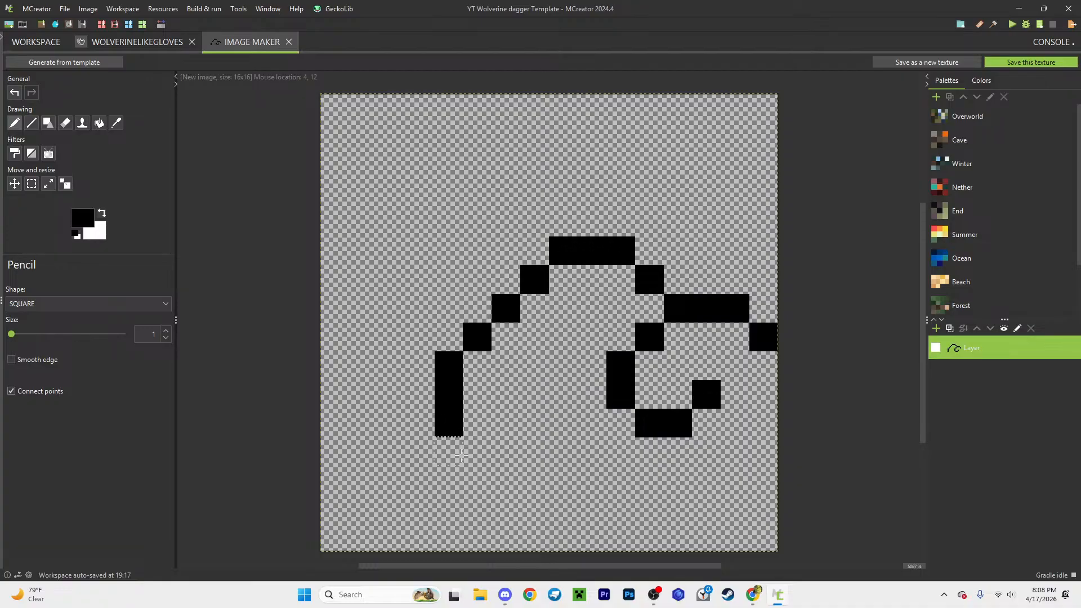
pyautogui.click(460, 455)
pyautogui.click(485, 478)
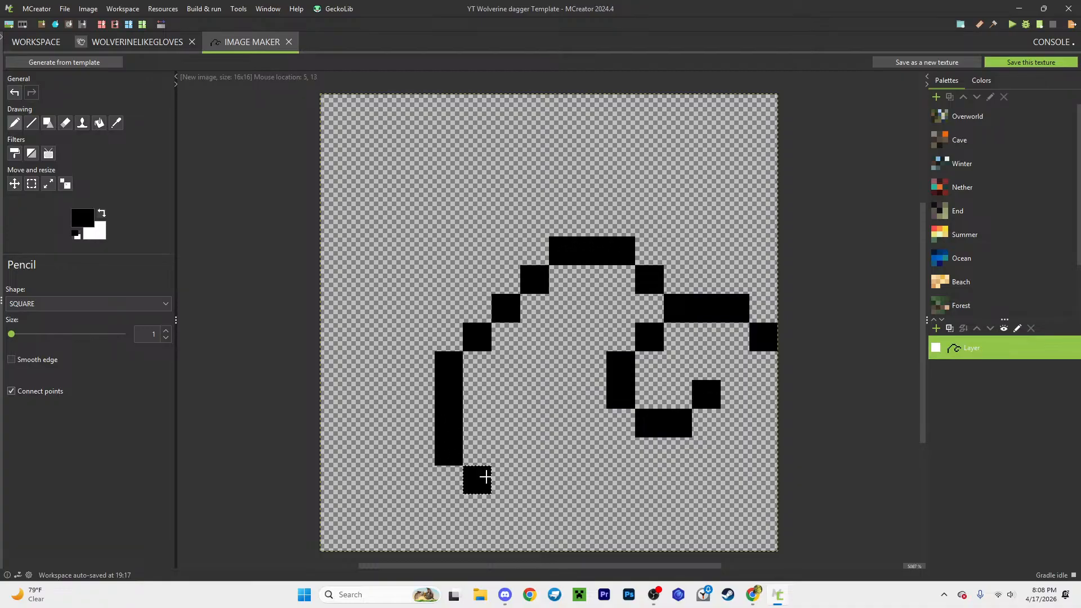
pyautogui.click(505, 507)
# Step: Start the glove's flat black bottom edge with two pixels in the canvas's last row, undoing the longer stroke and both stepped corner attempts
pyautogui.click(561, 537)
pyautogui.hotkey('ctrl', 'z')
pyautogui.moveTo(534, 537); pyautogui.dragTo(704, 537)
pyautogui.click(594, 537)
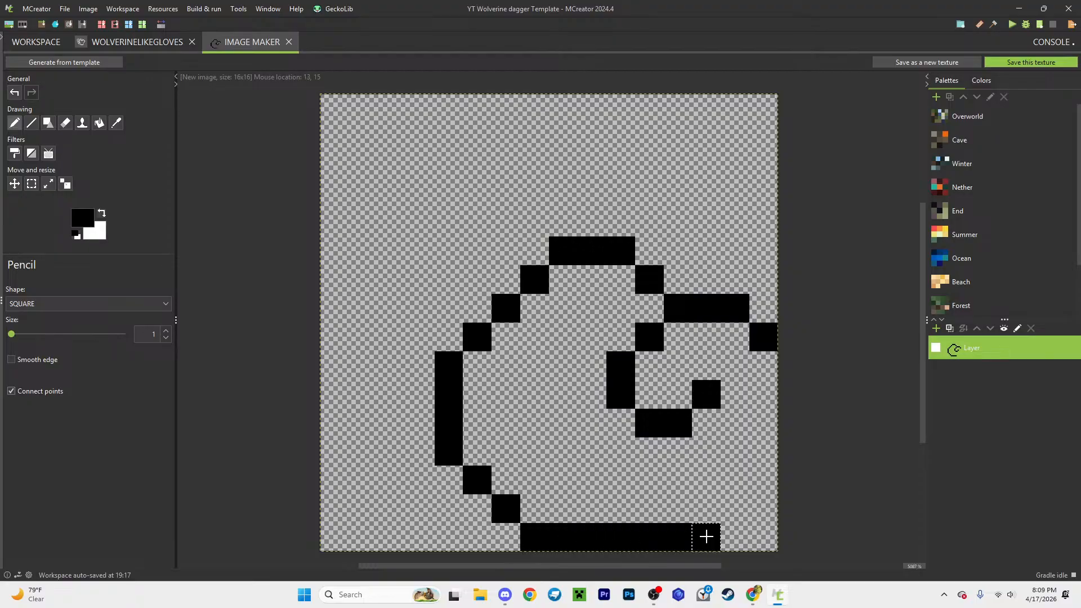
pyautogui.click(735, 537)
pyautogui.click(763, 508)
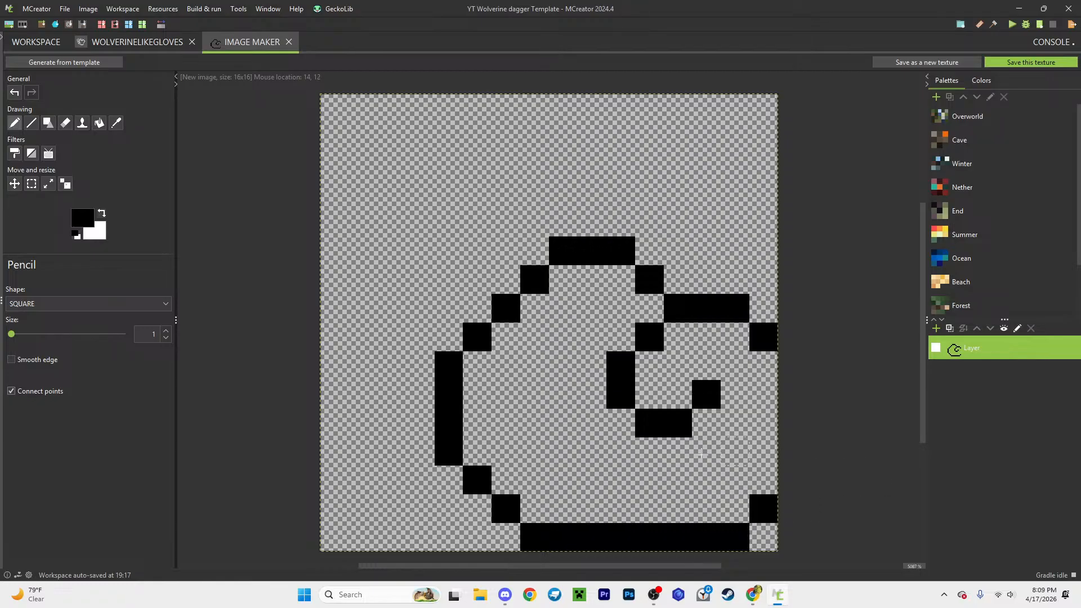
pyautogui.hotkey('ctrl', 'z')
pyautogui.hotkey('ctrl', 'z')
pyautogui.click(735, 508)
pyautogui.click(763, 480)
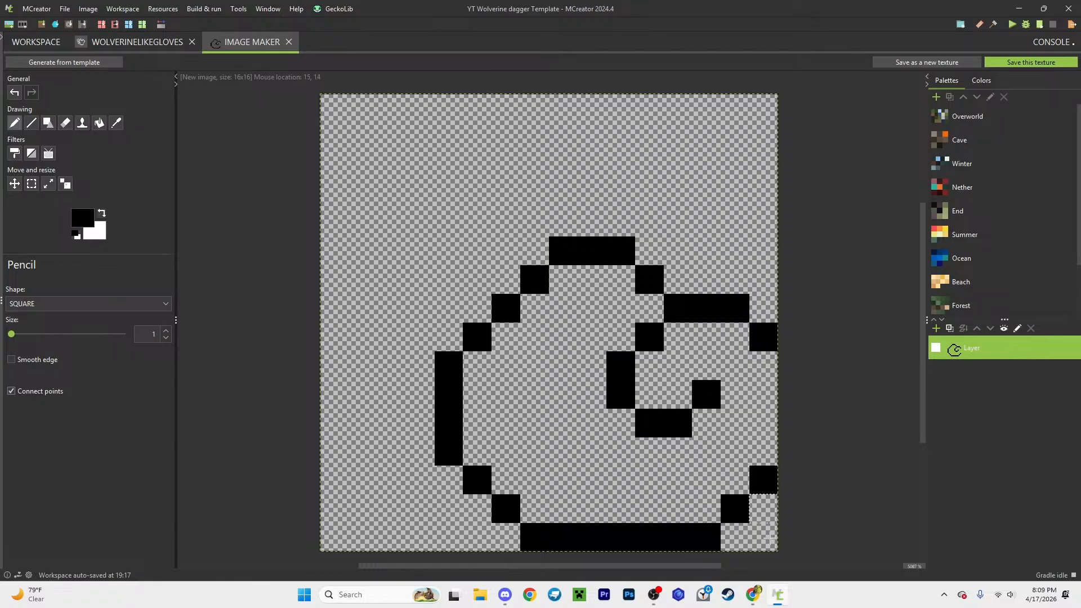
pyautogui.hotkey('ctrl', 'z')
pyautogui.hotkey('ctrl', 'z')
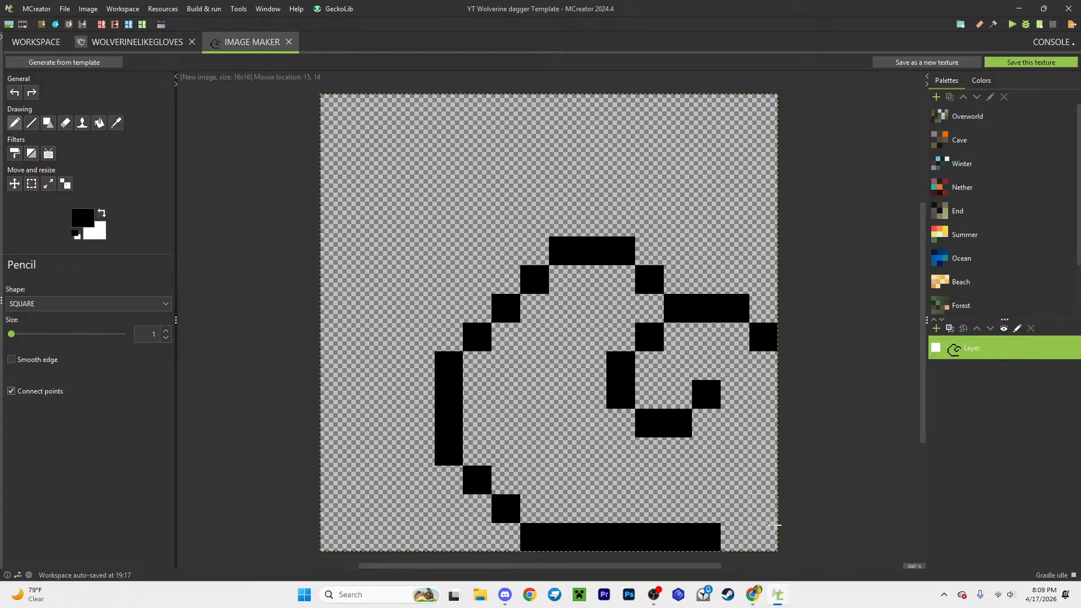
pyautogui.hotkey('ctrl', 'z')
pyautogui.hotkey('ctrl', 'z')
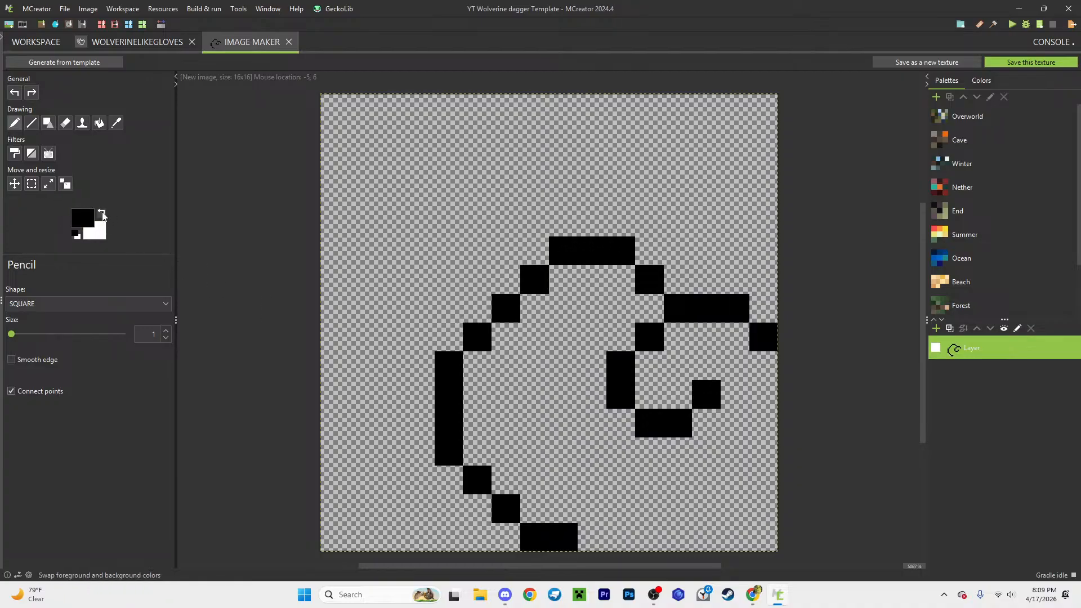
# Step: Draw three parallel white diagonal claws extending up and to the left from the glove's upper-left outline
pyautogui.click(101, 213)
pyautogui.click(450, 338)
pyautogui.click(448, 319)
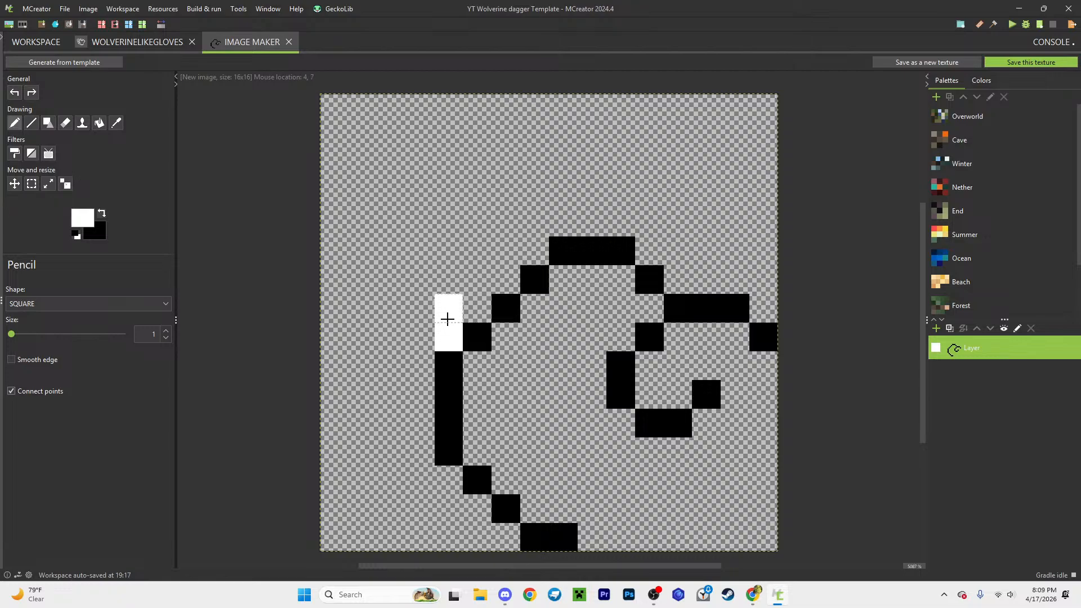
pyautogui.moveTo(446, 318); pyautogui.dragTo(359, 231)
pyautogui.moveTo(506, 272)
pyautogui.mouseDown()
pyautogui.moveTo(415, 180)
pyautogui.moveTo(420, 166)
pyautogui.mouseUp()
pyautogui.moveTo(559, 228)
pyautogui.mouseDown()
pyautogui.moveTo(536, 212)
pyautogui.moveTo(557, 205)
pyautogui.moveTo(506, 169)
pyautogui.moveTo(474, 112)
pyautogui.mouseUp()
pyautogui.hotkey('ctrl', 'z')
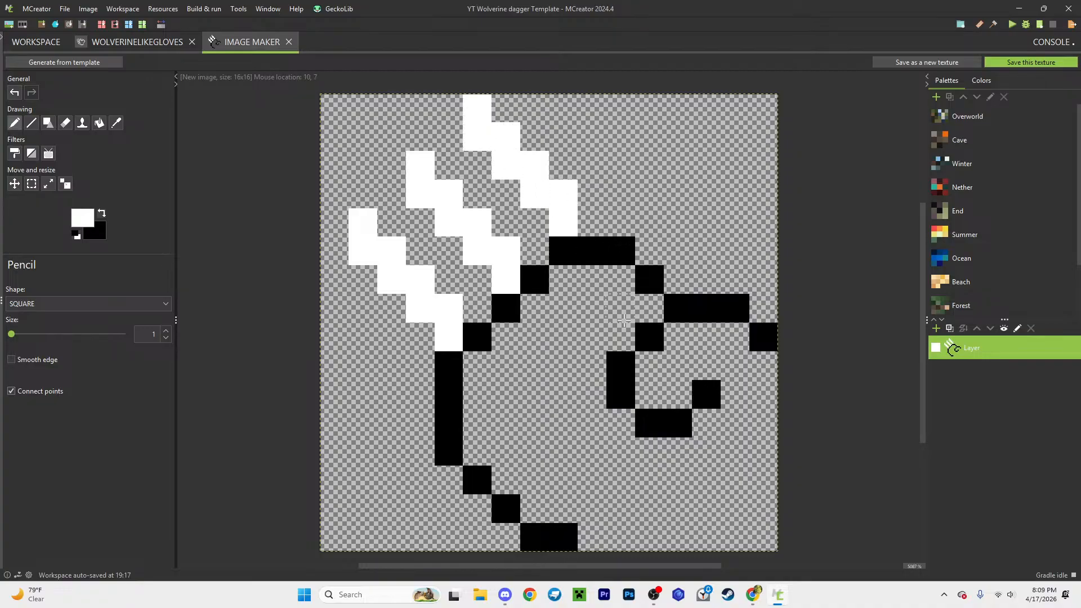
# Step: Choose a dark gray swatch and fill the glove's interior and the open lower-right area with it
pyautogui.click(83, 220)
pyautogui.click(368, 301)
pyautogui.click(497, 388)
pyautogui.moveTo(506, 445)
pyautogui.mouseDown()
pyautogui.moveTo(484, 444)
pyautogui.moveTo(521, 456)
pyautogui.moveTo(509, 480)
pyautogui.moveTo(610, 507)
pyautogui.moveTo(592, 530)
pyautogui.moveTo(734, 593)
pyautogui.moveTo(758, 501)
pyautogui.moveTo(767, 379)
pyautogui.moveTo(702, 352)
pyautogui.moveTo(726, 345)
pyautogui.moveTo(677, 362)
pyautogui.moveTo(676, 385)
pyautogui.moveTo(735, 393)
pyautogui.moveTo(736, 473)
pyautogui.moveTo(651, 494)
pyautogui.moveTo(701, 451)
pyautogui.moveTo(648, 475)
pyautogui.moveTo(619, 449)
pyautogui.moveTo(505, 423)
pyautogui.moveTo(475, 394)
pyautogui.moveTo(531, 391)
pyautogui.moveTo(583, 456)
pyautogui.moveTo(598, 425)
pyautogui.moveTo(586, 362)
pyautogui.moveTo(534, 366)
pyautogui.moveTo(509, 348)
pyautogui.moveTo(546, 309)
pyautogui.moveTo(566, 331)
pyautogui.moveTo(620, 333)
pyautogui.moveTo(619, 306)
pyautogui.moveTo(565, 285)
pyautogui.moveTo(615, 287)
pyautogui.moveTo(593, 394)
pyautogui.moveTo(503, 431)
pyautogui.mouseUp()
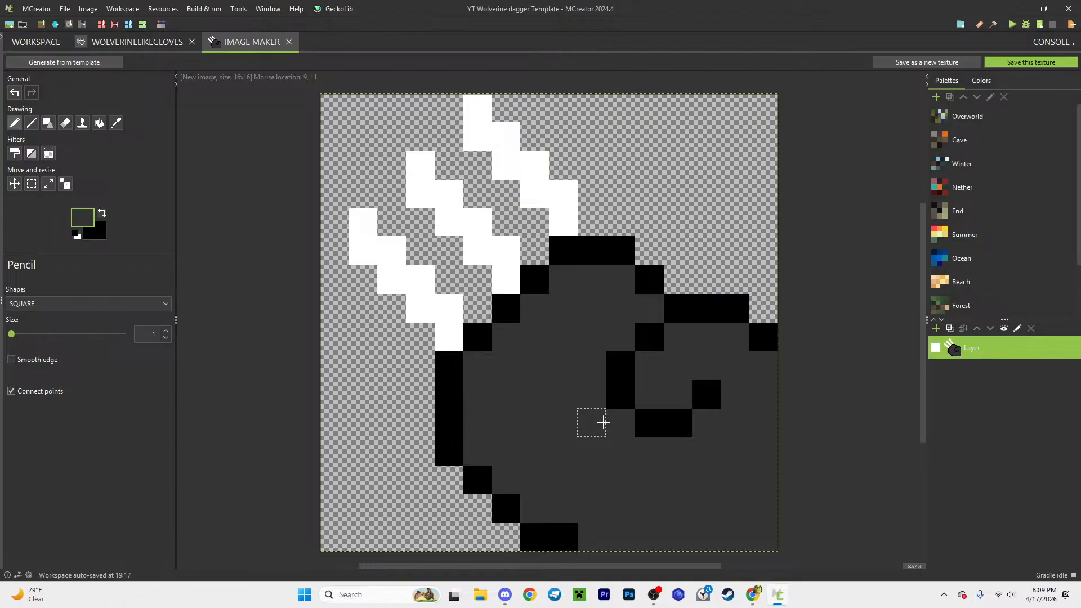
# Step: Extend the black inner contour from the hook with two pixels diagonally down-left and one more pixel straight left
pyautogui.click(101, 214)
pyautogui.click(591, 422)
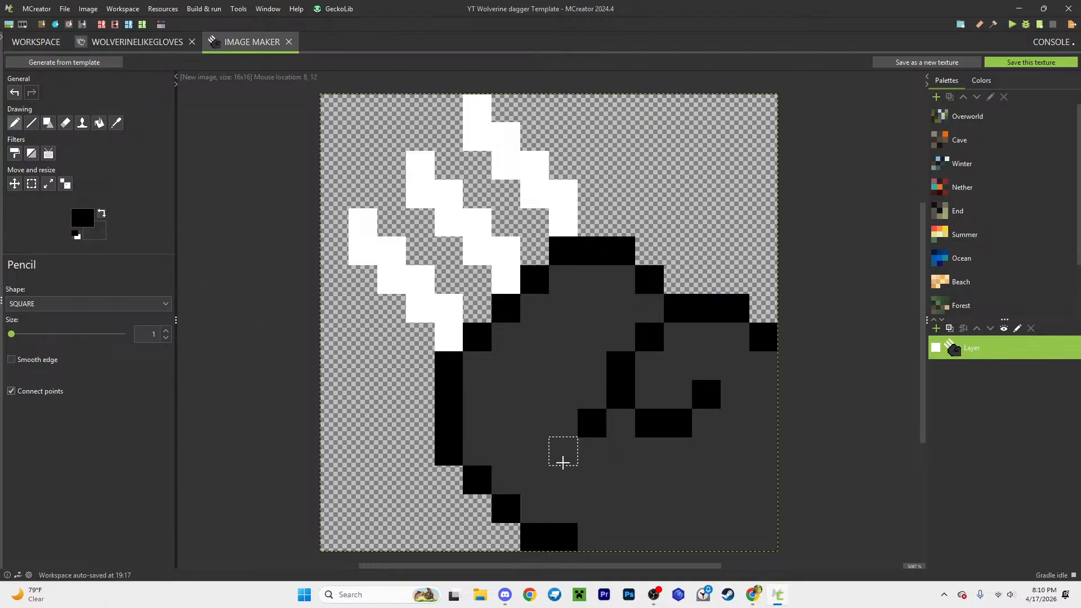
pyautogui.click(562, 461)
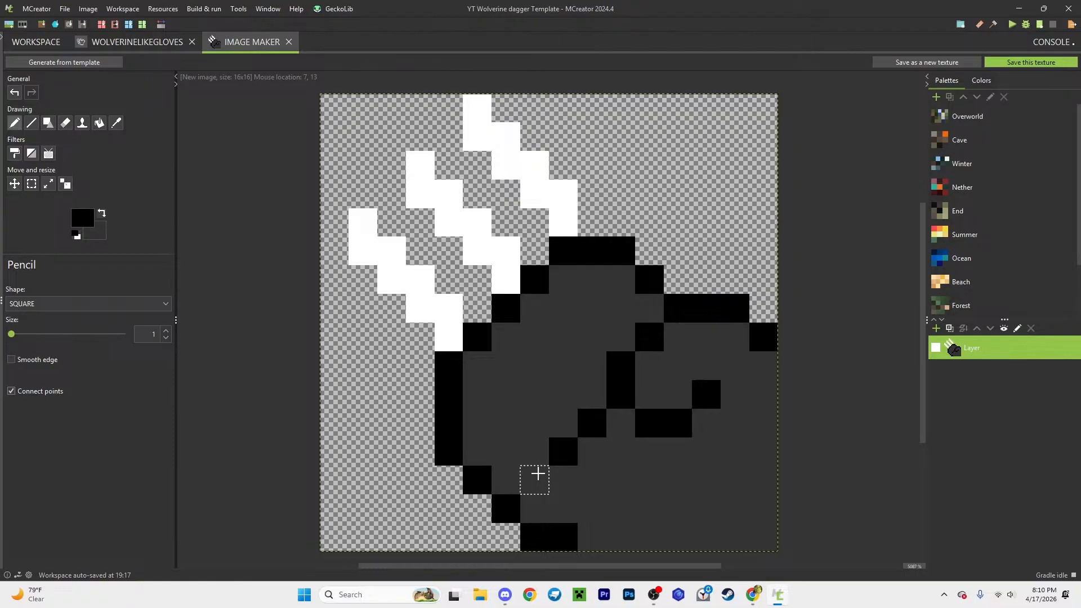
pyautogui.click(526, 450)
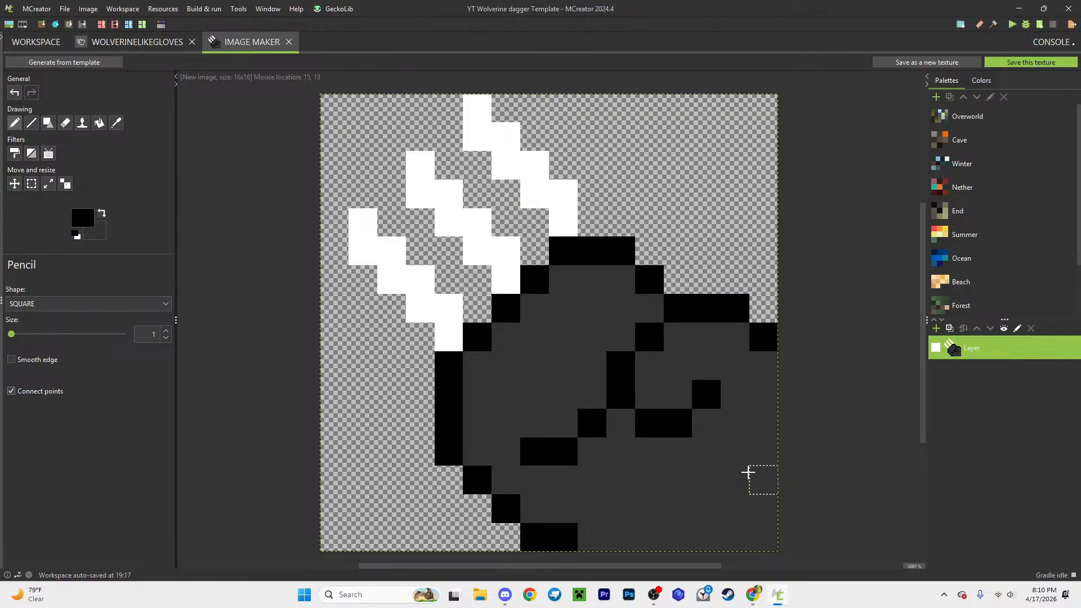
pyautogui.click(644, 422)
# Step: Continue the black bottom edge to five pixels and step it up to the canvas's right edge, undoing unsuitable strokes
pyautogui.moveTo(599, 534); pyautogui.dragTo(669, 533)
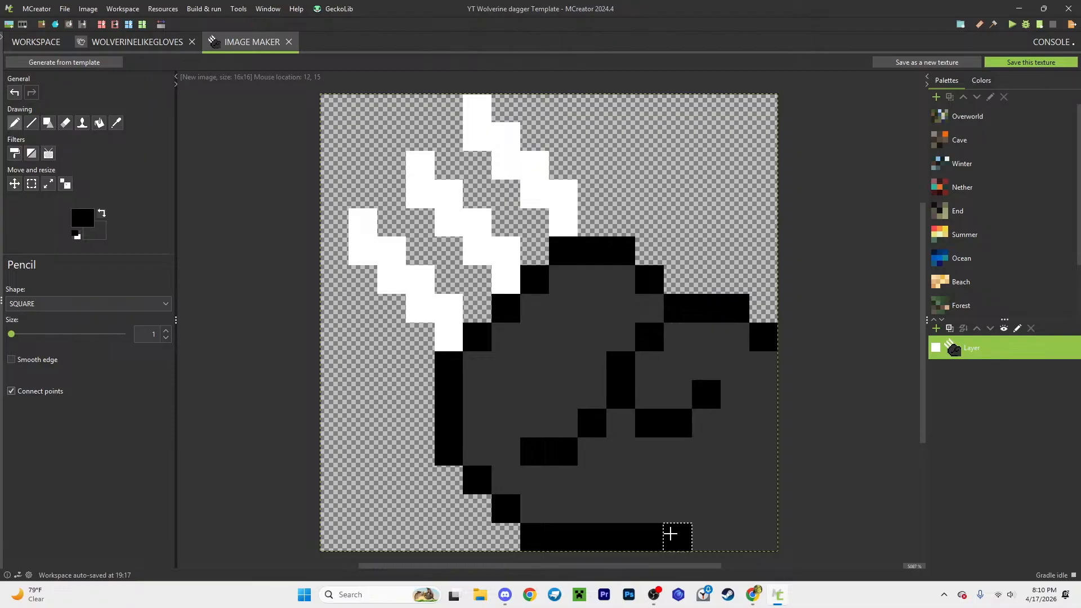
pyautogui.hotkey('ctrl', 'z')
pyautogui.moveTo(601, 532)
pyautogui.mouseDown()
pyautogui.moveTo(625, 535)
pyautogui.moveTo(740, 493)
pyautogui.mouseUp()
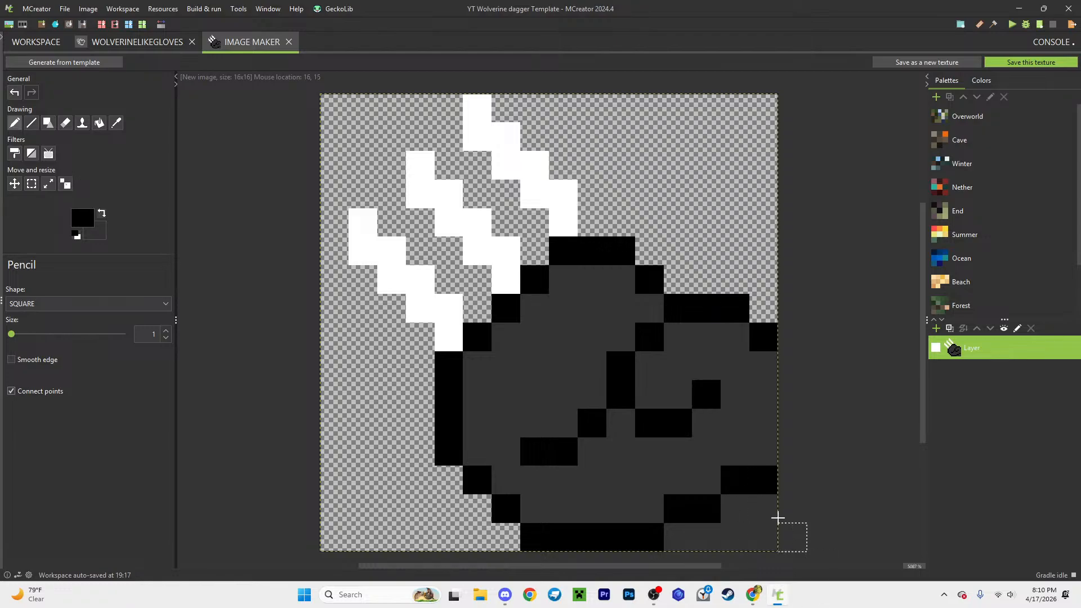
pyautogui.click(762, 461)
pyautogui.hotkey('ctrl', 'z')
pyautogui.hotkey('ctrl', 'z')
pyautogui.click(738, 480)
pyautogui.click(767, 462)
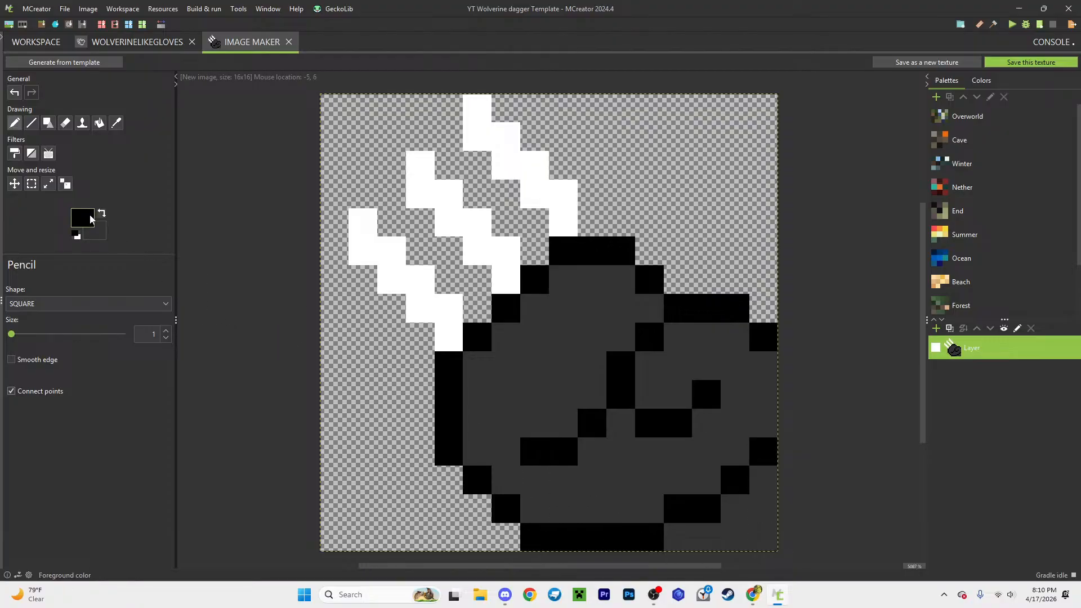
# Step: Choose a light pink swatch and color the lower-right corner below the glove's stepped edge as skin
pyautogui.click(102, 215)
pyautogui.click(86, 220)
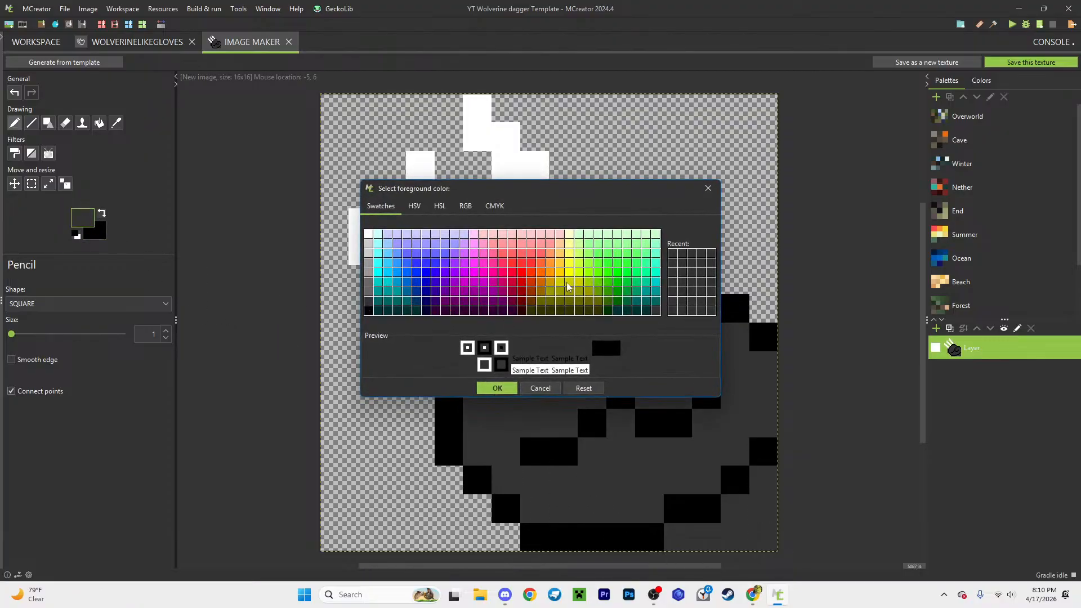
pyautogui.click(529, 236)
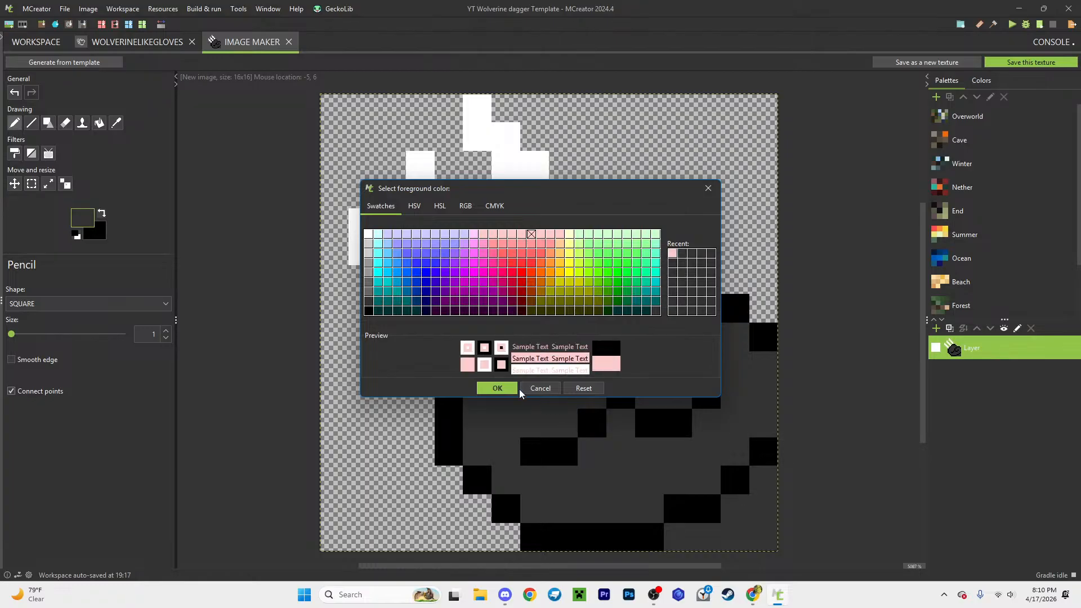
pyautogui.click(510, 389)
pyautogui.moveTo(675, 538); pyautogui.dragTo(758, 519)
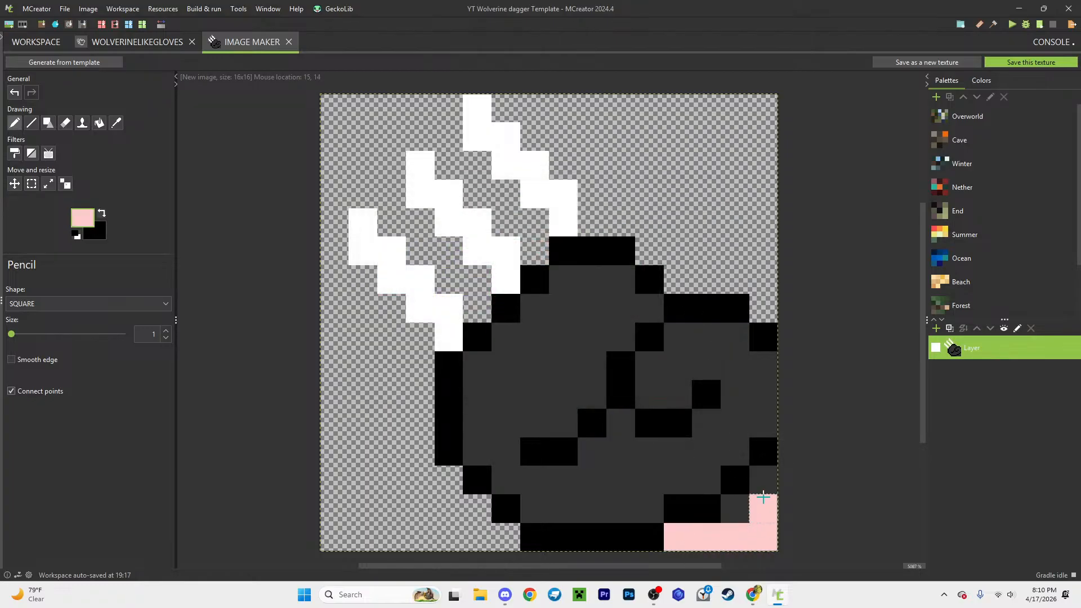
pyautogui.click(764, 480)
pyautogui.click(735, 508)
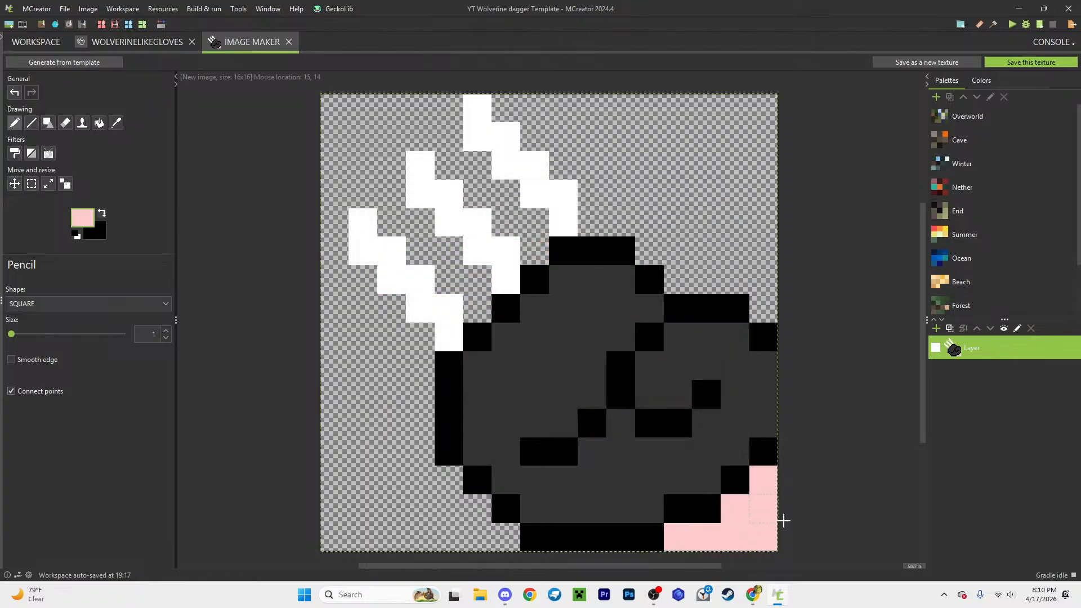
# Step: Try shading the glove's inner edge with a near-black of HSL lightness 7, then undo the strokes
pyautogui.click(102, 214)
pyautogui.click(82, 218)
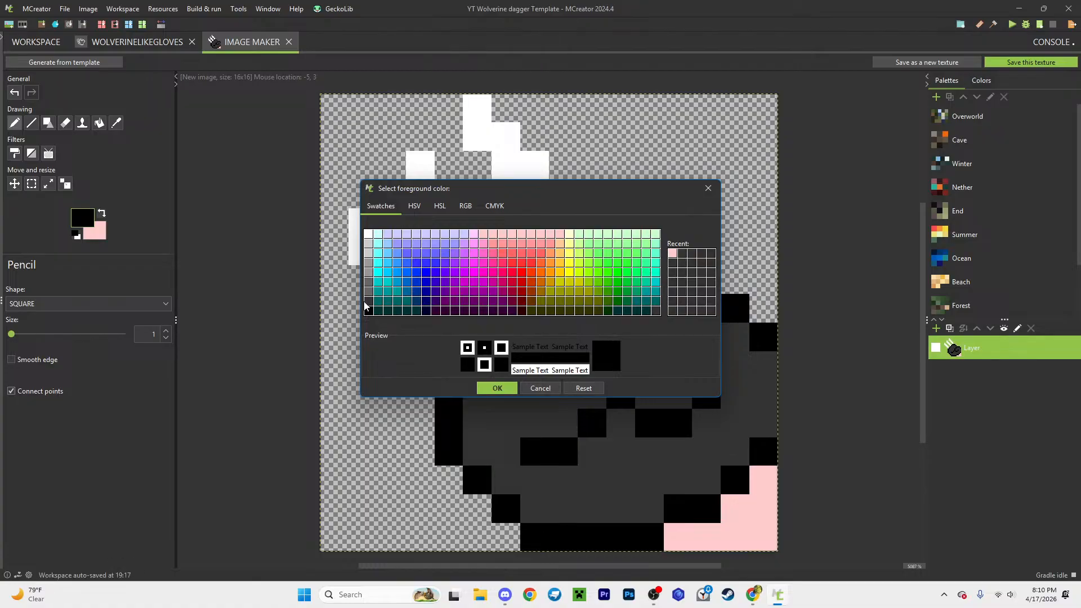
pyautogui.click(370, 311)
pyautogui.click(415, 206)
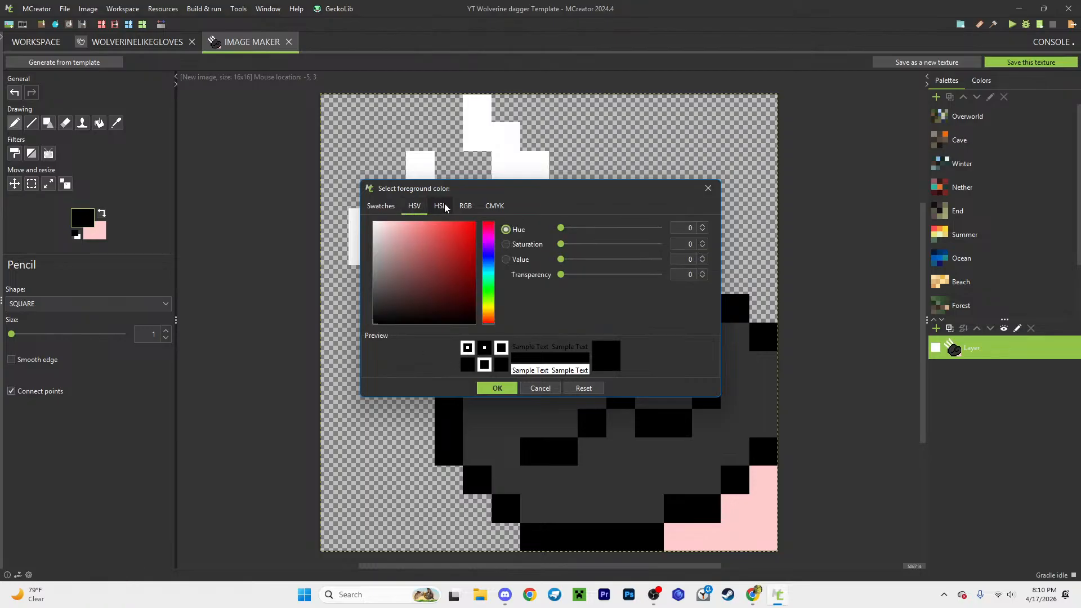
pyautogui.click(466, 206)
pyautogui.click(440, 206)
pyautogui.moveTo(378, 320); pyautogui.dragTo(368, 322)
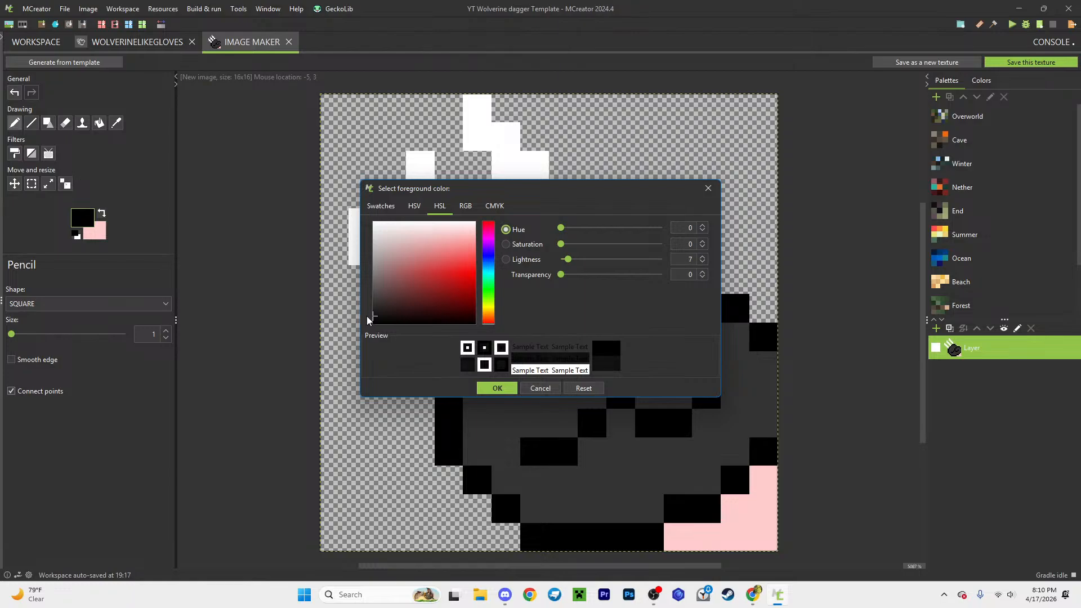
pyautogui.click(496, 388)
pyautogui.moveTo(480, 450)
pyautogui.mouseDown()
pyautogui.moveTo(483, 374)
pyautogui.moveTo(507, 337)
pyautogui.moveTo(566, 297)
pyautogui.moveTo(622, 279)
pyautogui.mouseUp()
pyautogui.hotkey('ctrl', 'z')
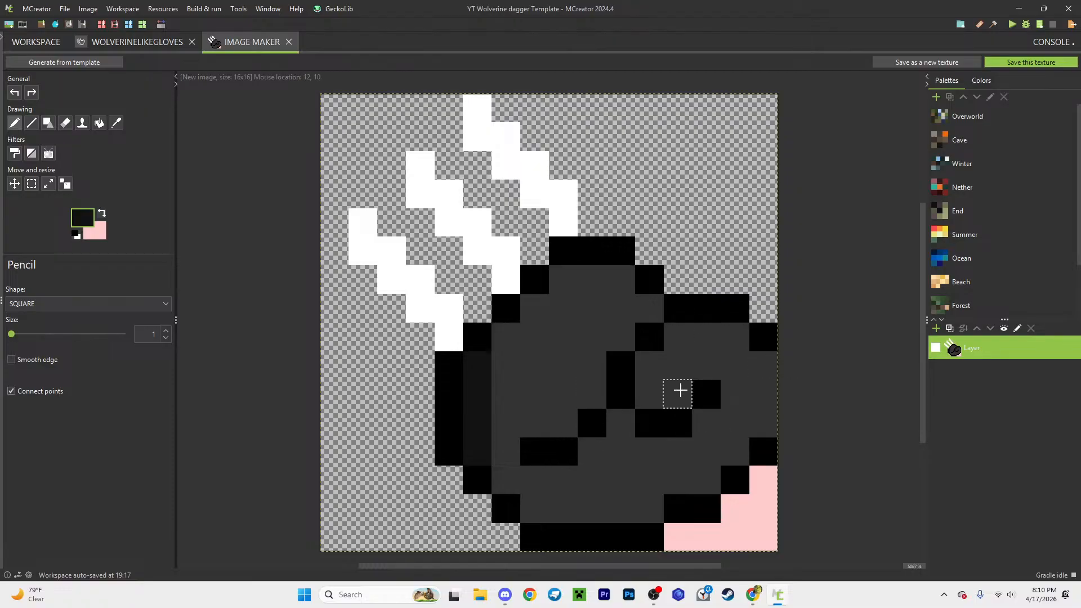
pyautogui.hotkey('ctrl', 'z')
pyautogui.moveTo(491, 385)
pyautogui.mouseDown()
pyautogui.moveTo(483, 422)
pyautogui.moveTo(492, 458)
pyautogui.mouseUp()
pyautogui.hotkey('ctrl', 'z')
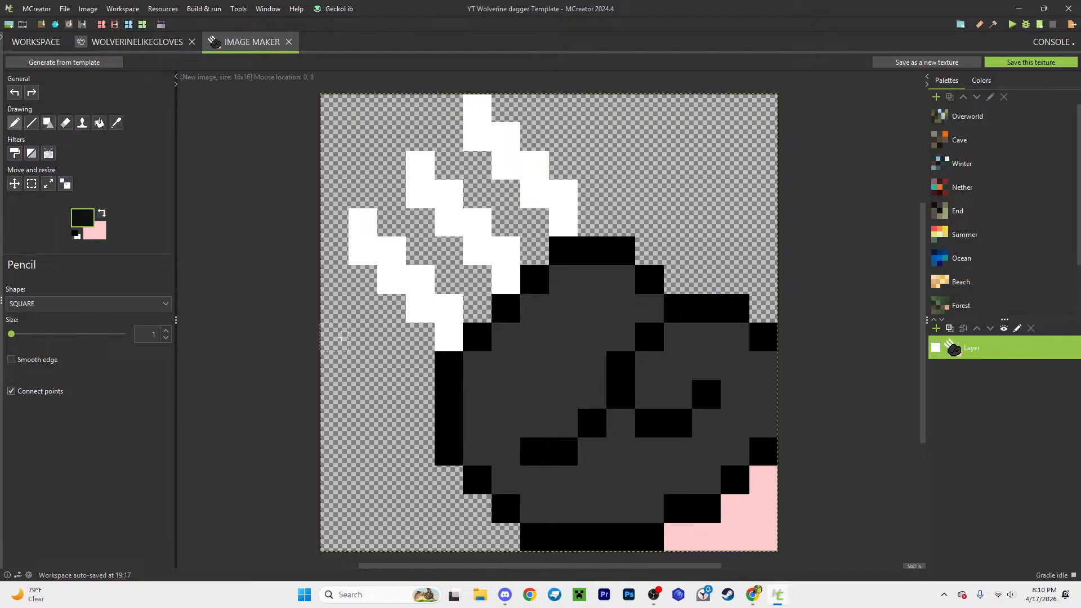
# Step: Set the foreground color to a dark gray of HSL lightness 14 and shade the glove's inner left and bottom edges
pyautogui.click(82, 218)
pyautogui.click(372, 309)
pyautogui.moveTo(373, 309); pyautogui.dragTo(373, 313)
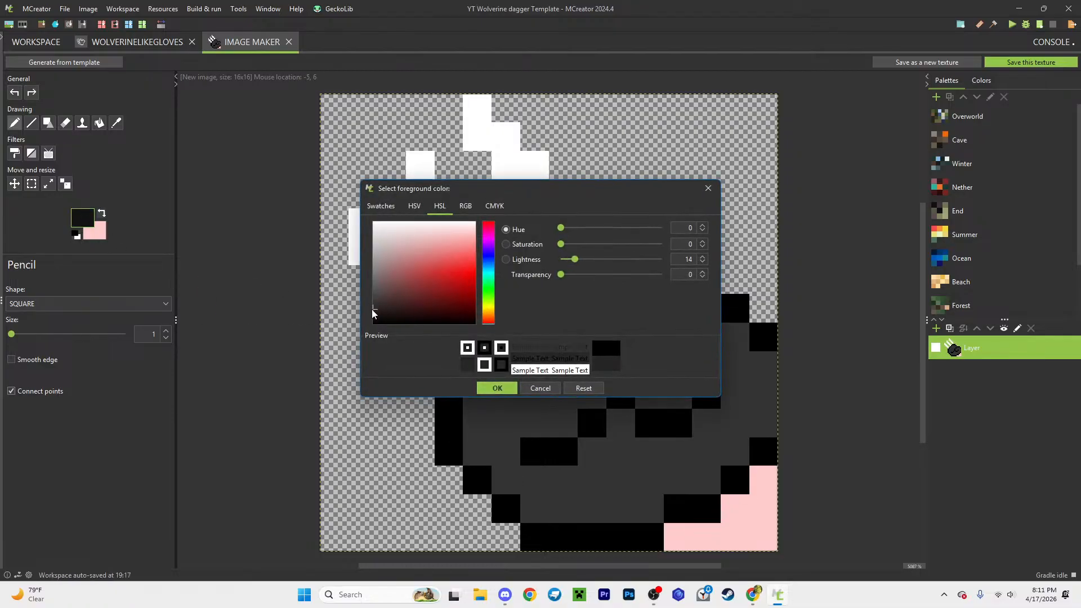
pyautogui.click(498, 389)
pyautogui.moveTo(471, 369)
pyautogui.mouseDown()
pyautogui.moveTo(474, 446)
pyautogui.moveTo(541, 506)
pyautogui.moveTo(635, 518)
pyautogui.moveTo(647, 510)
pyautogui.mouseUp()
# Step: Try the darker gray shading inside and beside the hook-shaped contour, then undo those pixels
pyautogui.moveTo(650, 394)
pyautogui.mouseDown()
pyautogui.moveTo(670, 390)
pyautogui.moveTo(647, 373)
pyautogui.mouseUp()
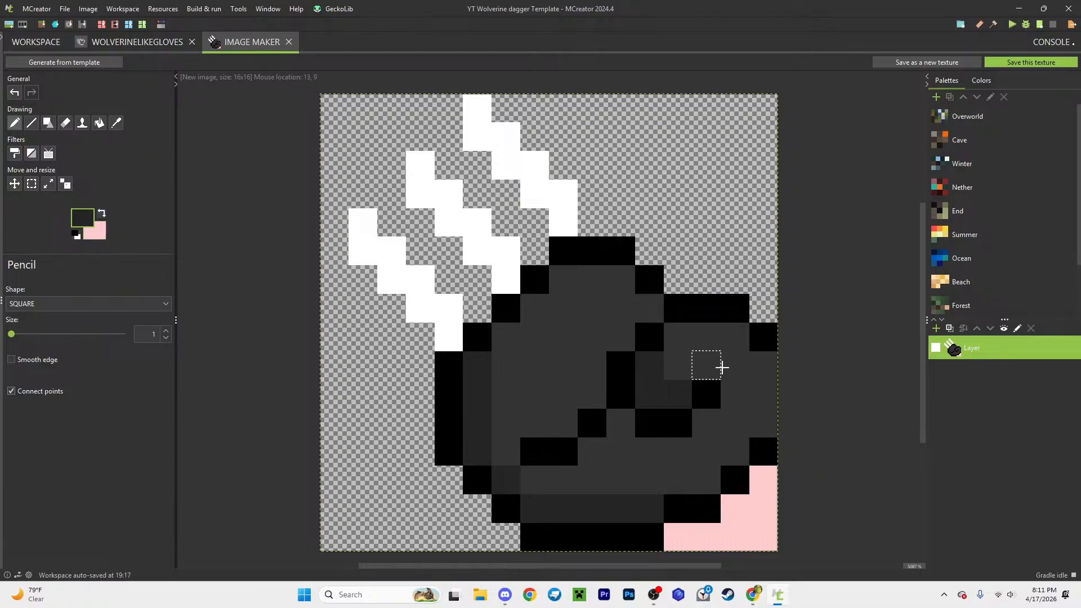
pyautogui.hotkey('ctrl', 'z')
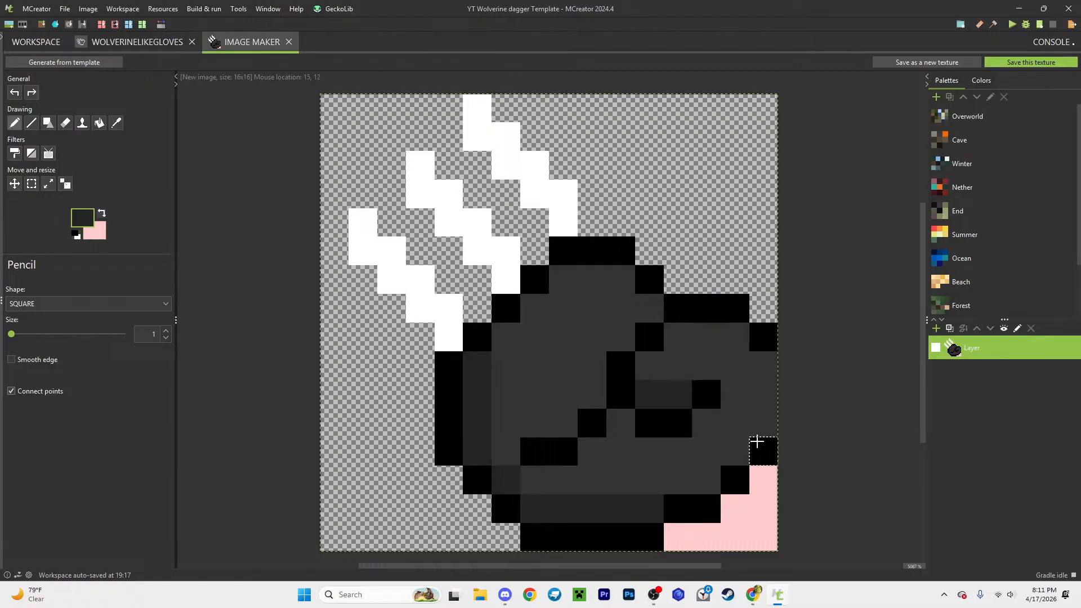
pyautogui.hotkey('ctrl', 'z')
pyautogui.click(678, 394)
pyautogui.hotkey('ctrl', 'z')
pyautogui.click(706, 423)
pyautogui.hotkey('ctrl', 'z')
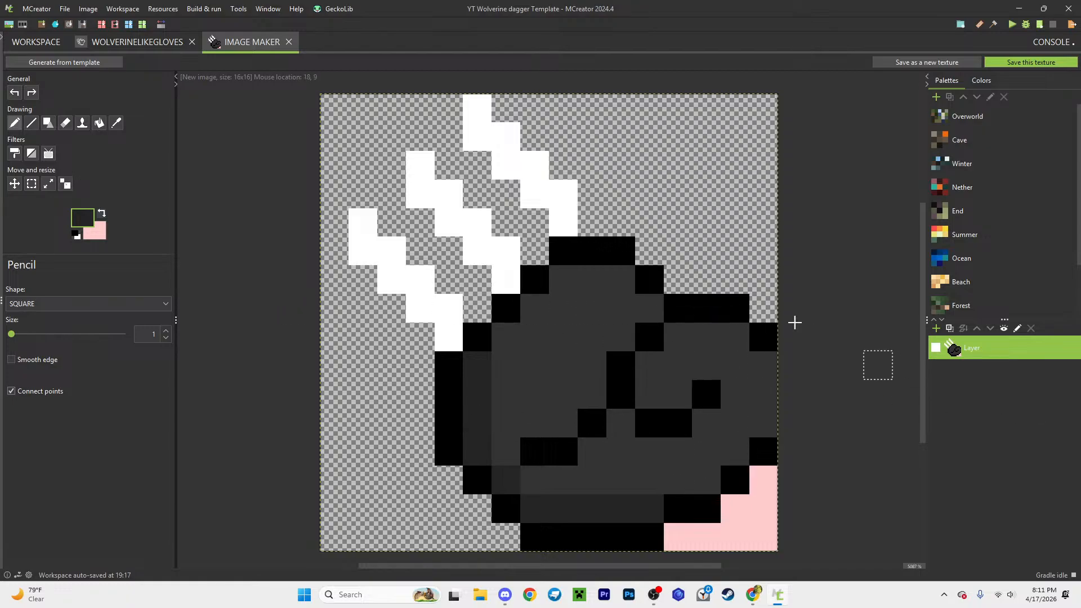
# Step: Set the foreground color to white with HSL lightness 100 and lengthen the tips of all three claws toward the upper left
pyautogui.click(83, 218)
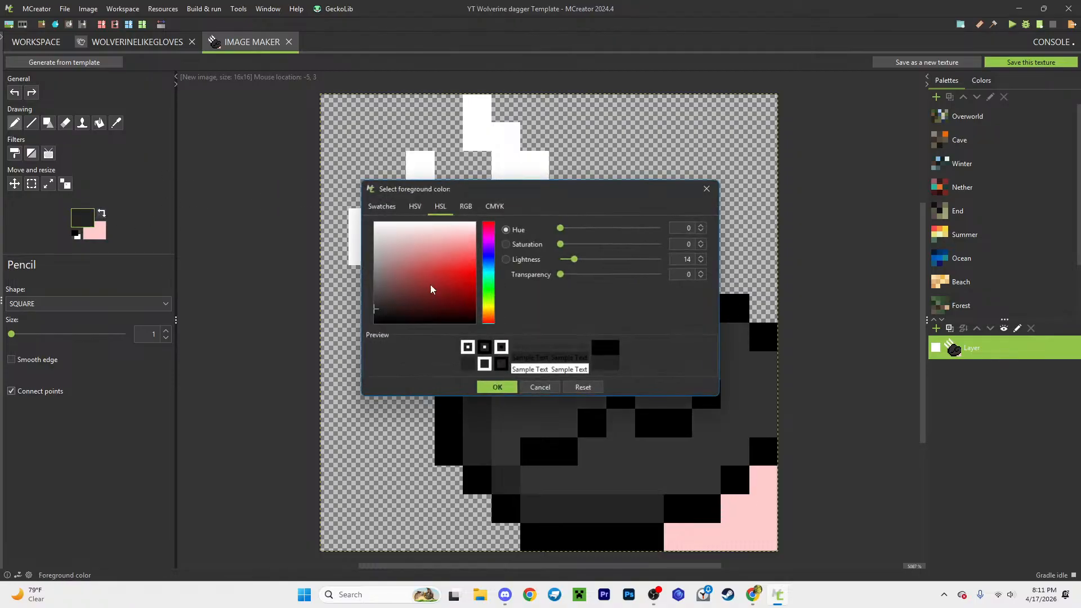
pyautogui.moveTo(387, 261); pyautogui.dragTo(314, 121)
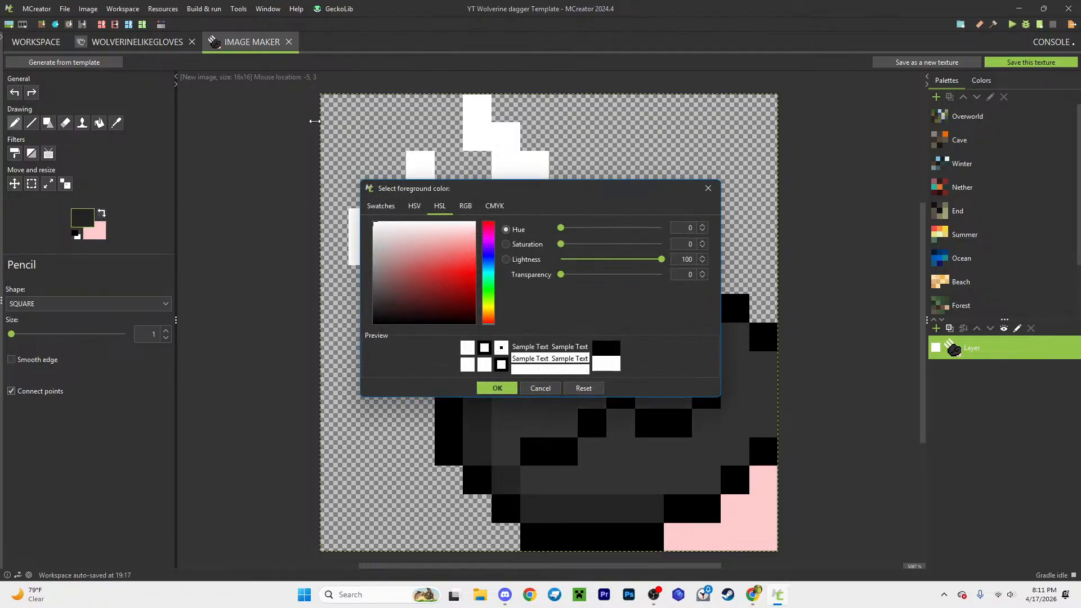
pyautogui.click(496, 387)
pyautogui.moveTo(348, 219); pyautogui.dragTo(331, 203)
pyautogui.moveTo(390, 165); pyautogui.dragTo(391, 135)
pyautogui.click(448, 109)
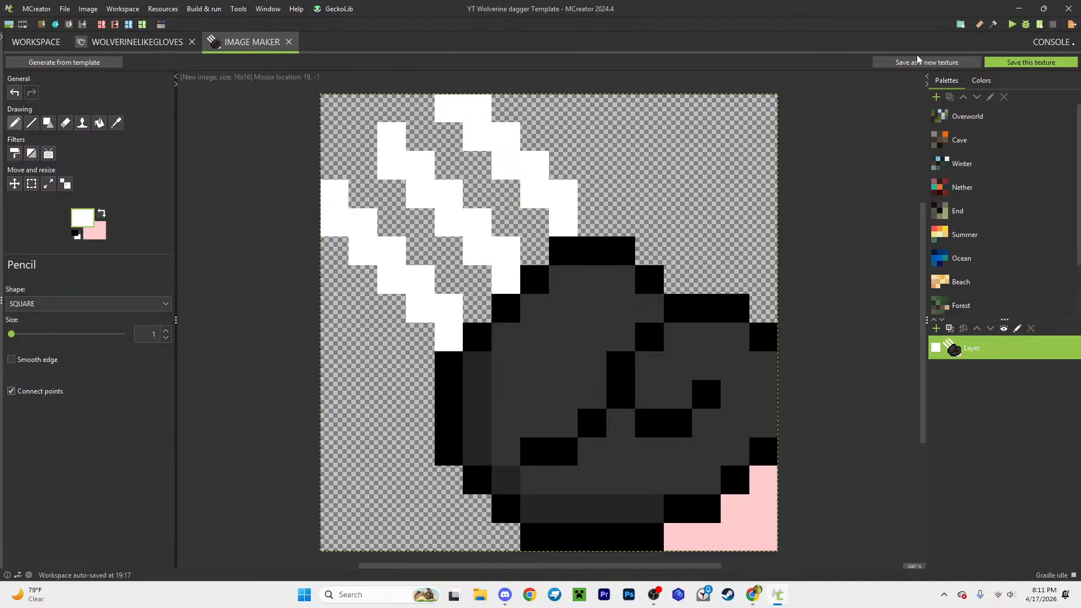
# Step: Save the glove image as a Block texture named wolverinedaggergloves
pyautogui.click(1030, 62)
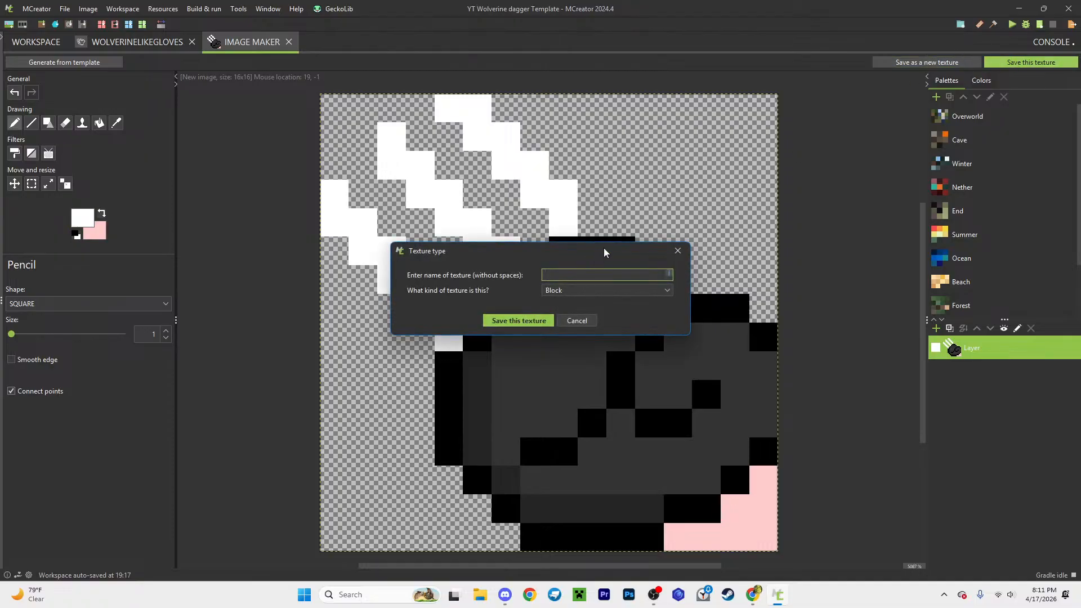
pyautogui.write('wolverine')
pyautogui.write('daggergloves')
pyautogui.press('Return')
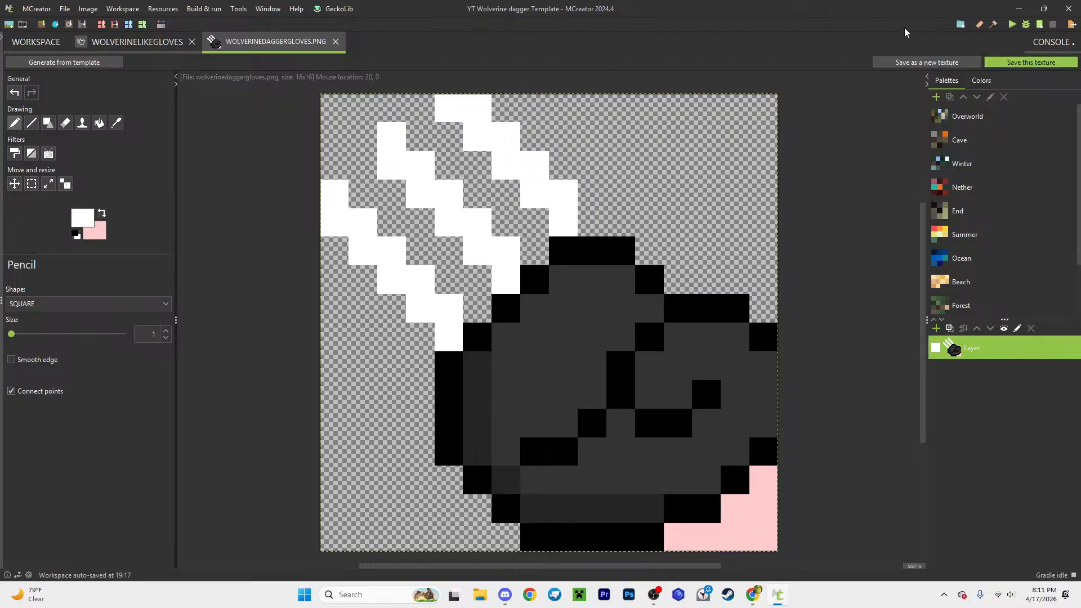
# Step: Save the glove image as a new Item texture named wolverinedaggergloves and close the image editor
pyautogui.click(927, 62)
pyautogui.write('wo')
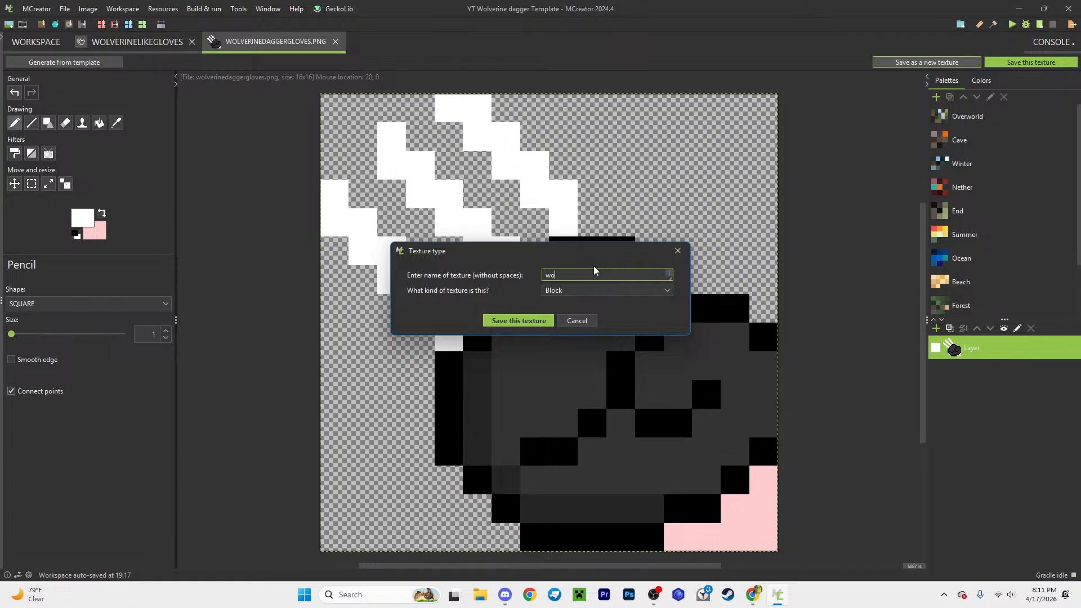
pyautogui.write('lverinedaggergloves')
pyautogui.click(563, 290)
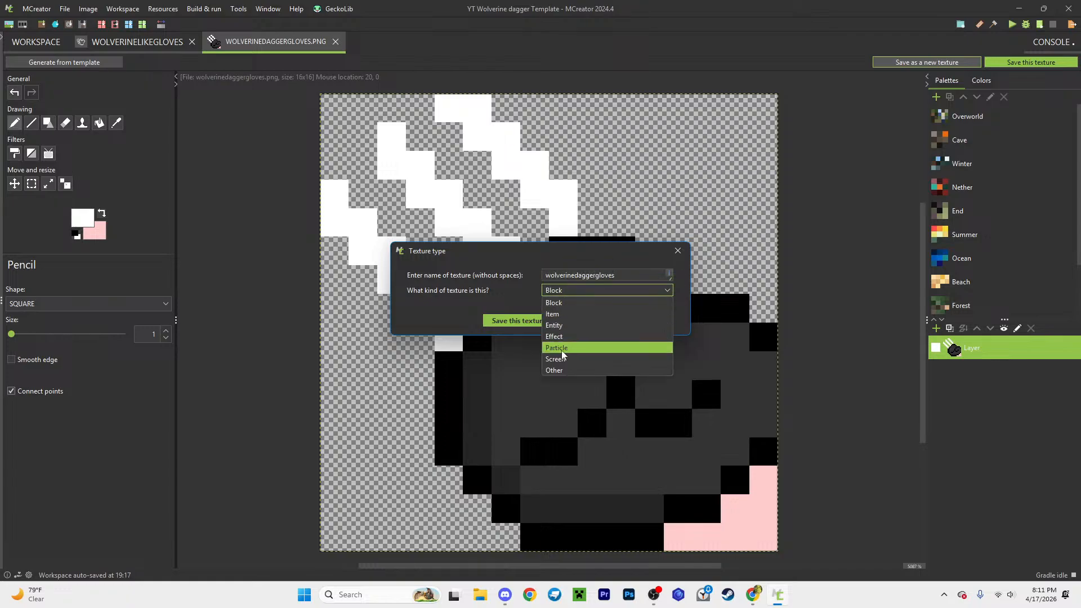
pyautogui.click(552, 314)
pyautogui.click(517, 321)
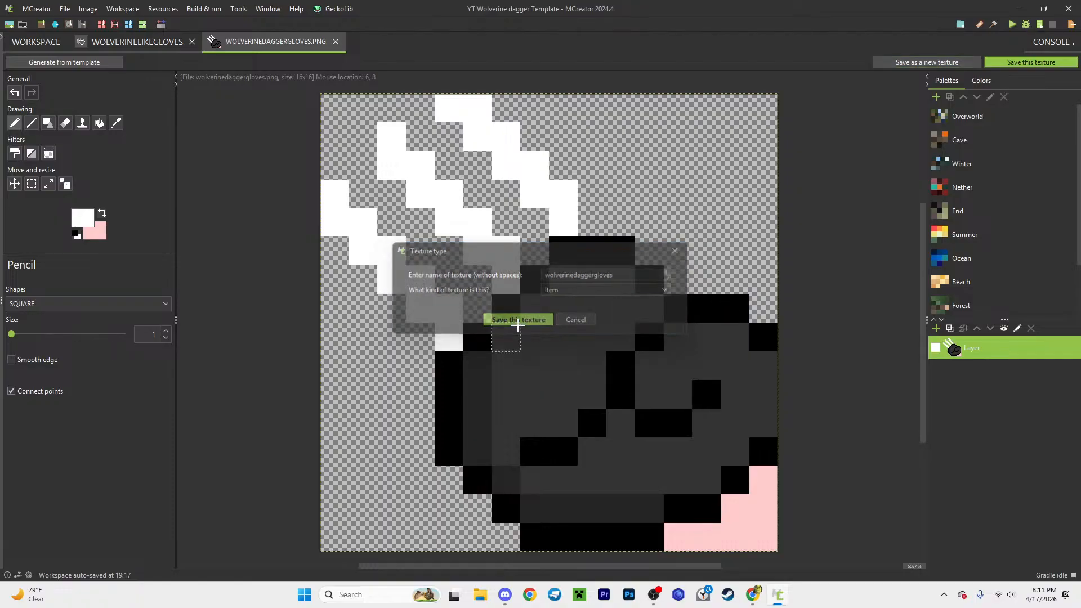
pyautogui.click(170, 41)
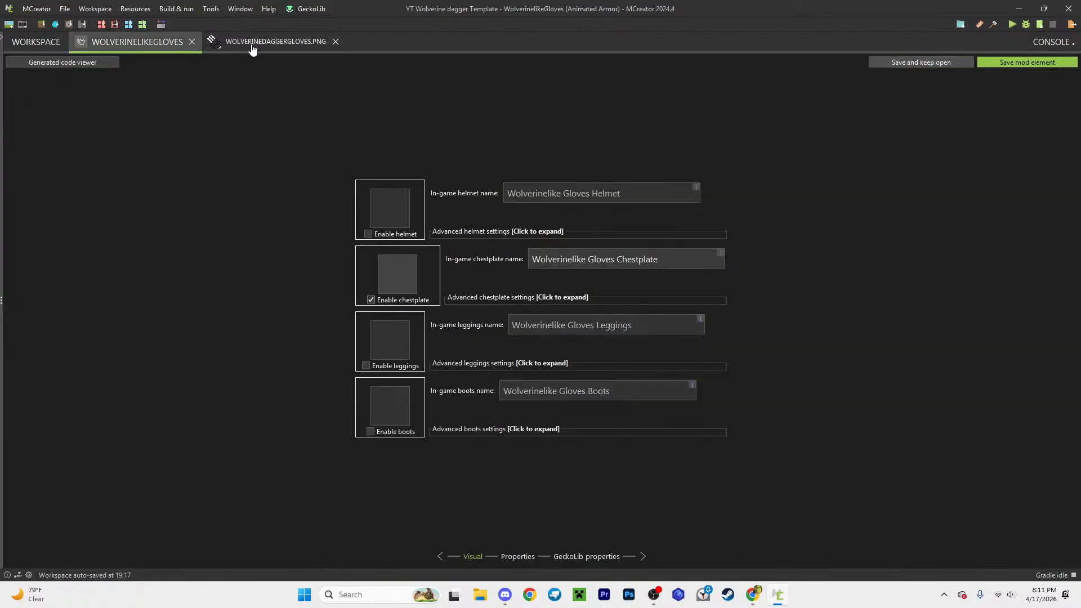
pyautogui.click(335, 41)
# Step: Delete the glove texture stored under block textures from the workspace resources
pyautogui.click(41, 43)
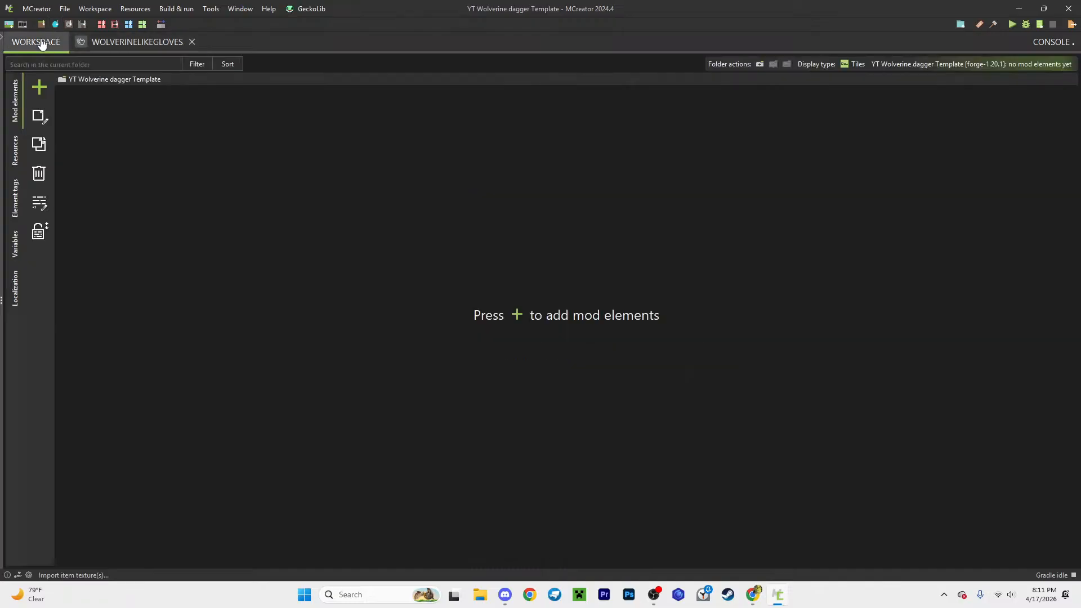
pyautogui.click(15, 150)
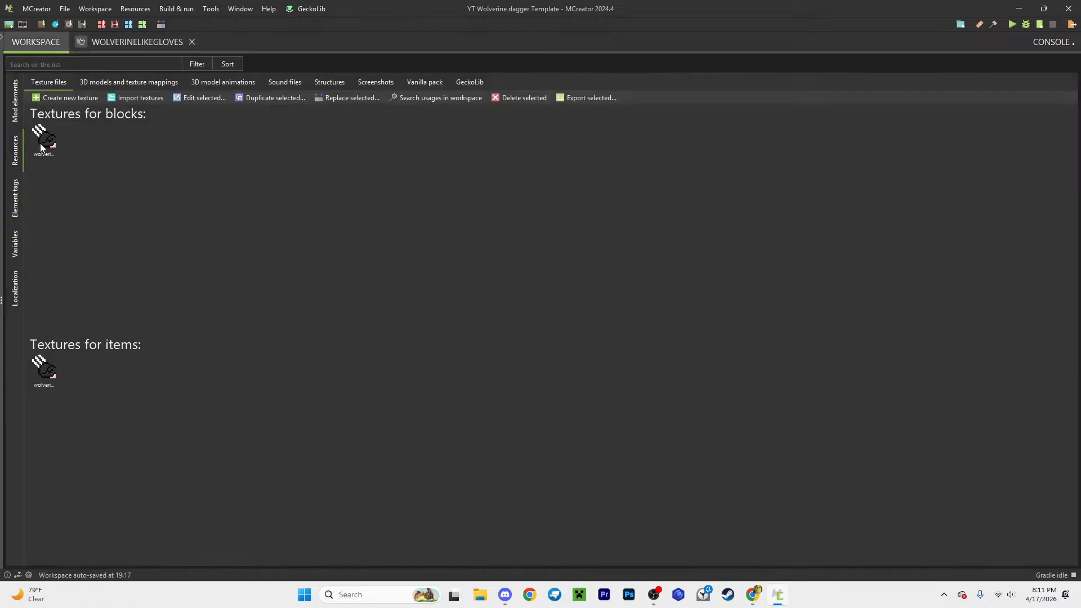
pyautogui.click(510, 99)
pyautogui.click(665, 317)
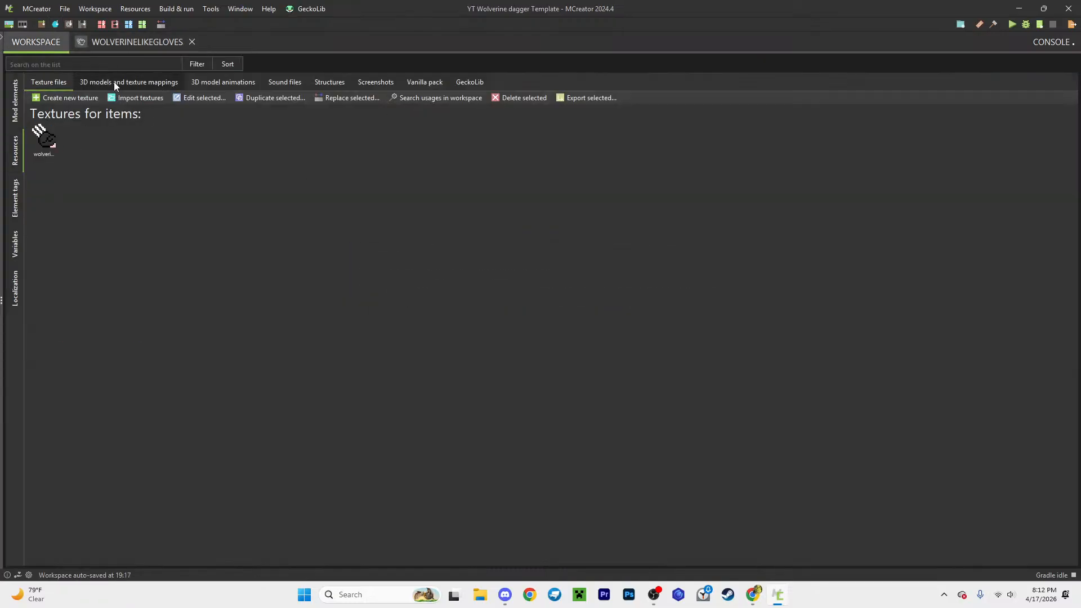
# Step: Assign the glove item texture to the chestplate of WolverinelikeGloves and expand the advanced chestplate settings
pyautogui.click(17, 110)
pyautogui.click(137, 41)
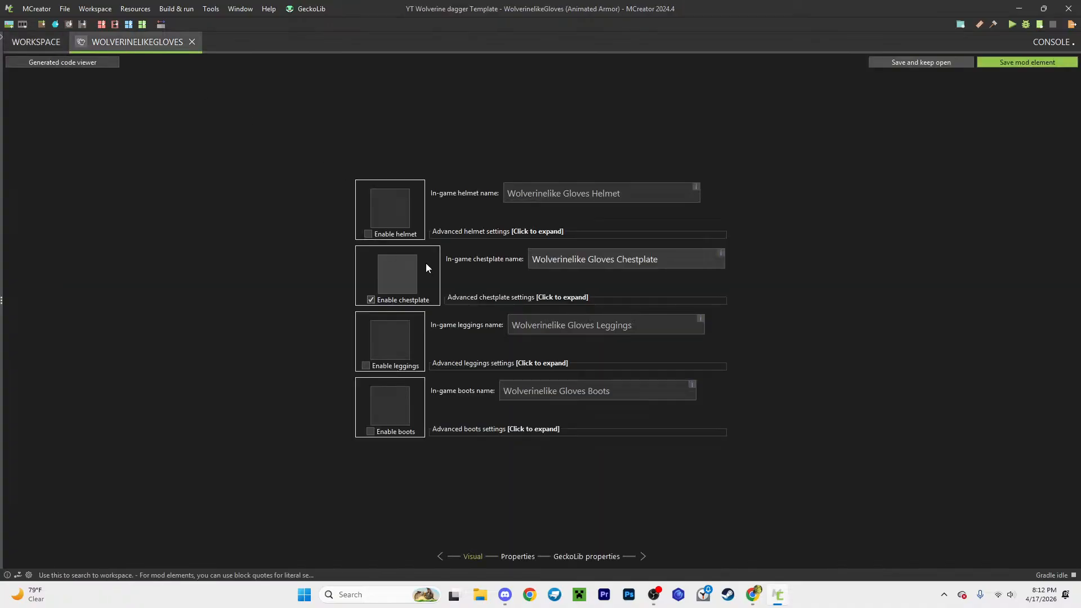
pyautogui.click(399, 275)
pyautogui.click(318, 198)
pyautogui.click(518, 419)
pyautogui.click(570, 300)
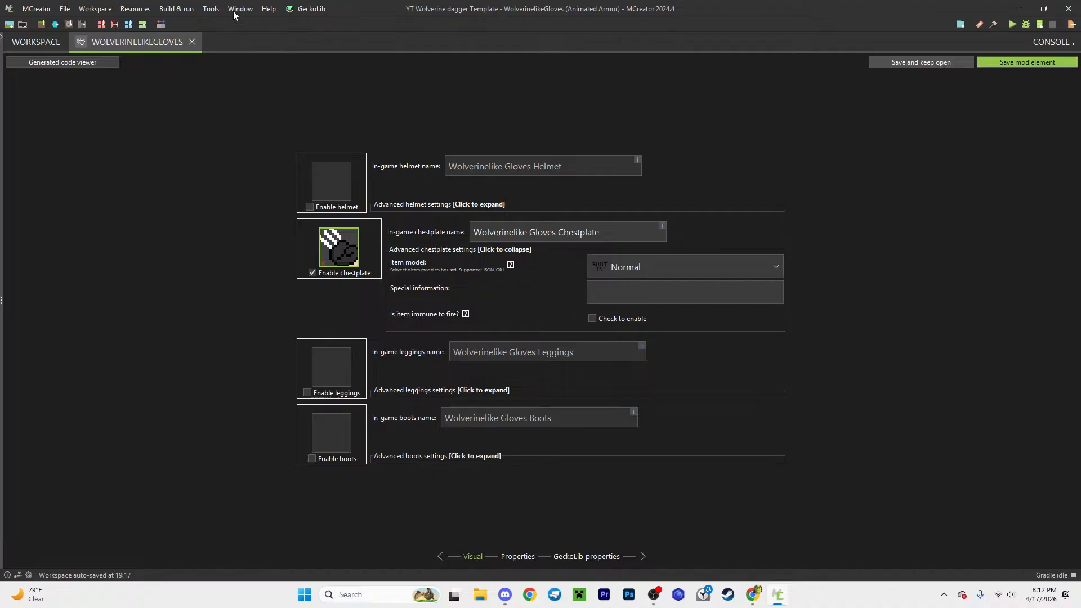
pyautogui.click(307, 9)
pyautogui.click(338, 28)
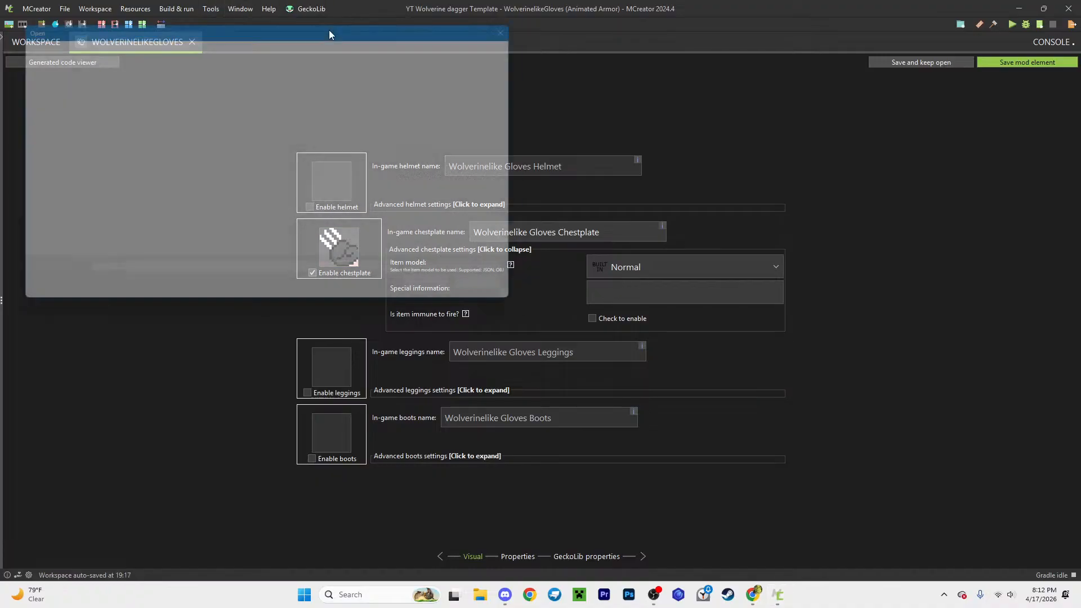
pyautogui.moveTo(170, 23); pyautogui.dragTo(0, 85)
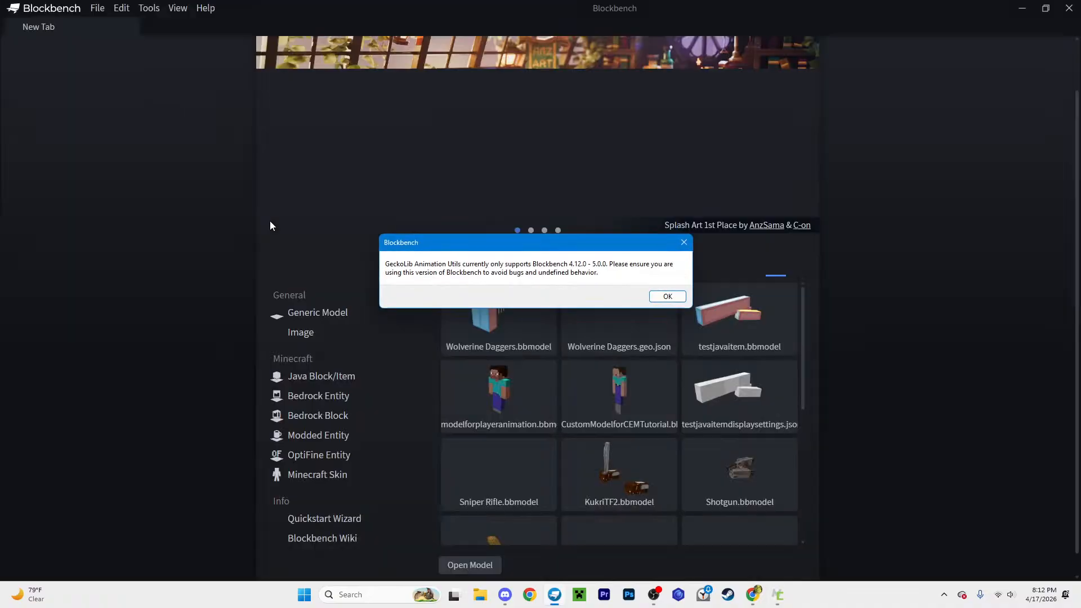
# Step: Switch to Blockbench, dismiss the version warning and open Wolverine Daggers.bbmodel in Animate mode
pyautogui.click(665, 297)
pyautogui.click(532, 325)
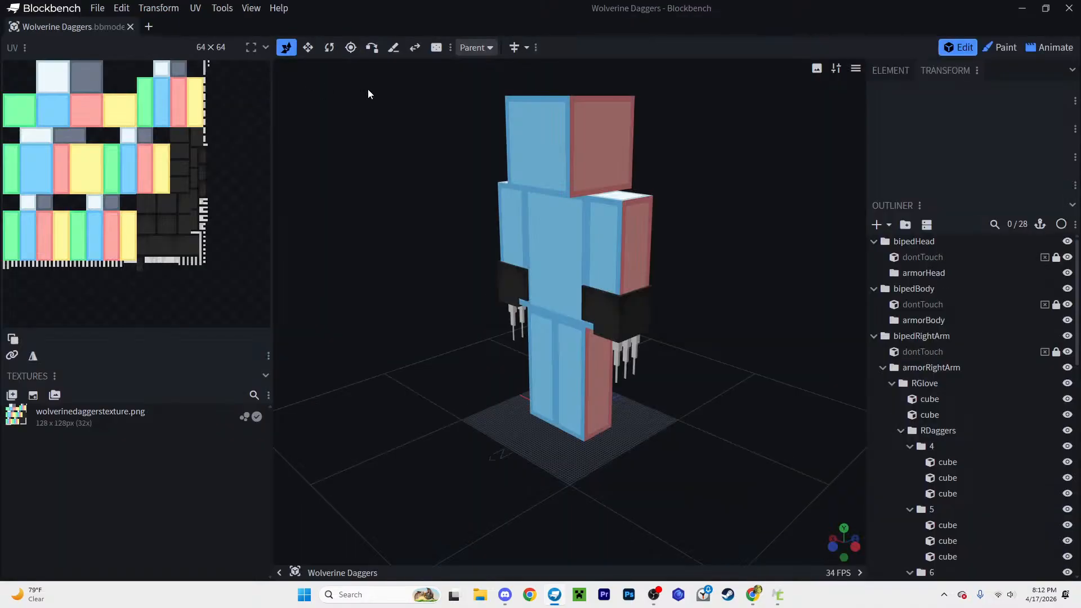
pyautogui.click(1048, 47)
pyautogui.scroll(10, 677, 232)
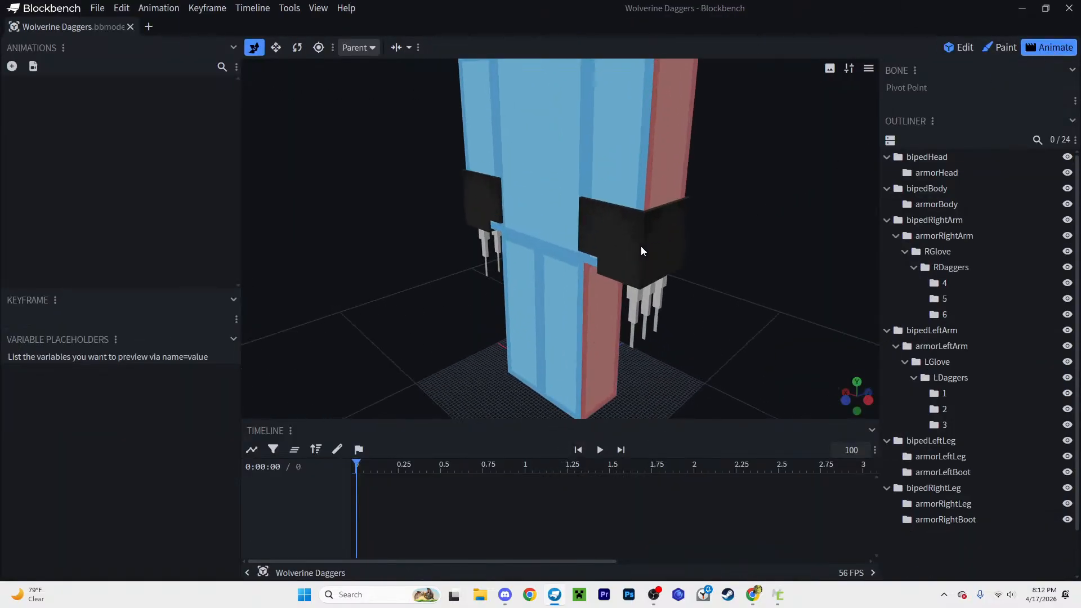
# Step: Add a new animation named nothing to the Wolverine Daggers model
pyautogui.click(12, 65)
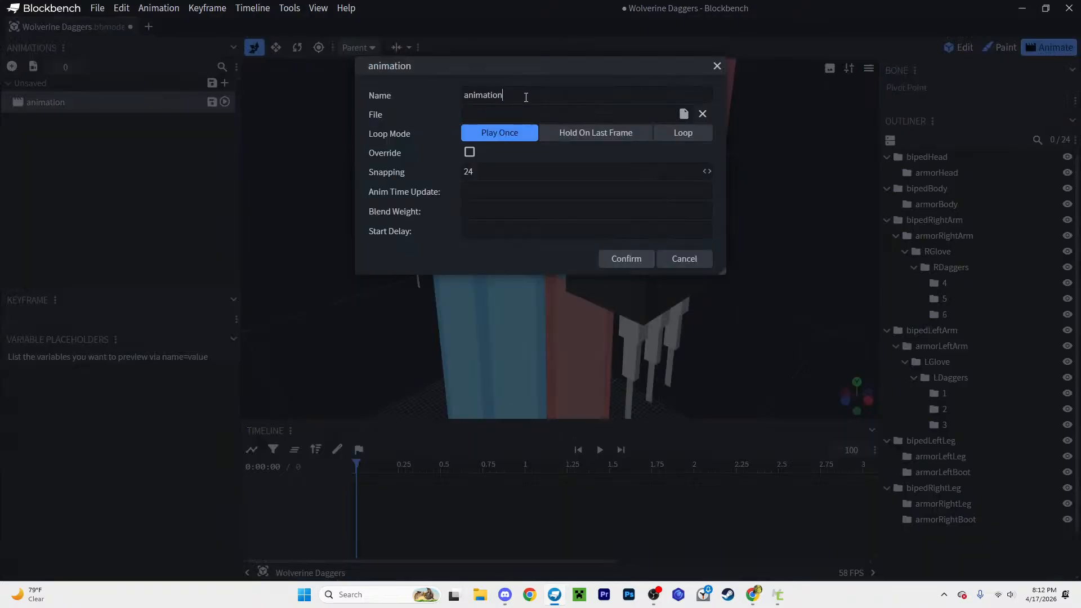
pyautogui.doubleClick(526, 96)
pyautogui.write('nothing')
pyautogui.press('Return')
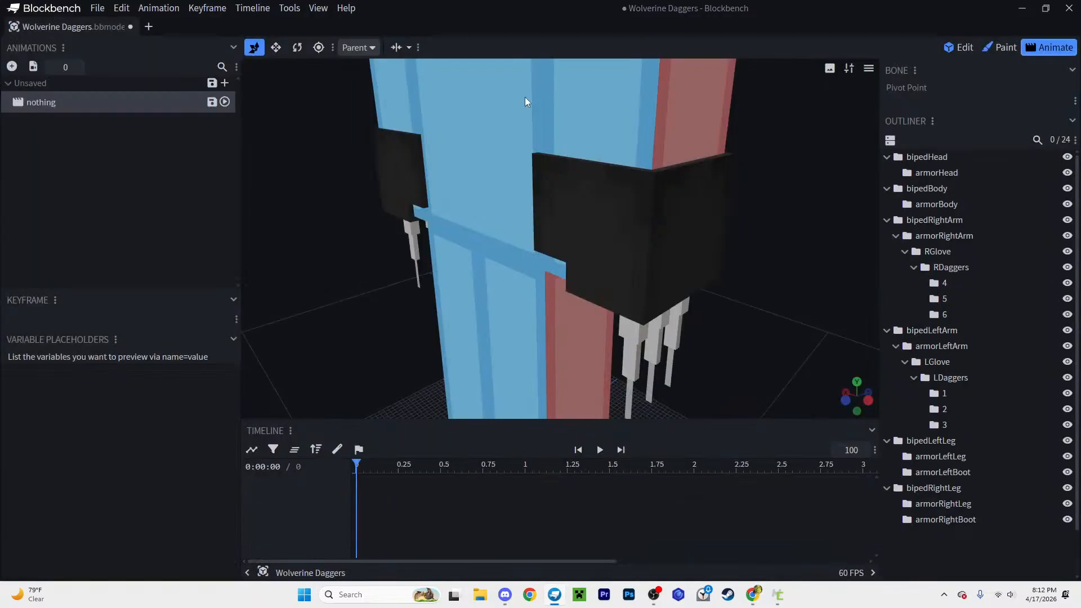
# Step: Set the nothing animation's loop mode to Loop and save it to wolverinedaggergloves.animation.json
pyautogui.doubleClick(149, 107)
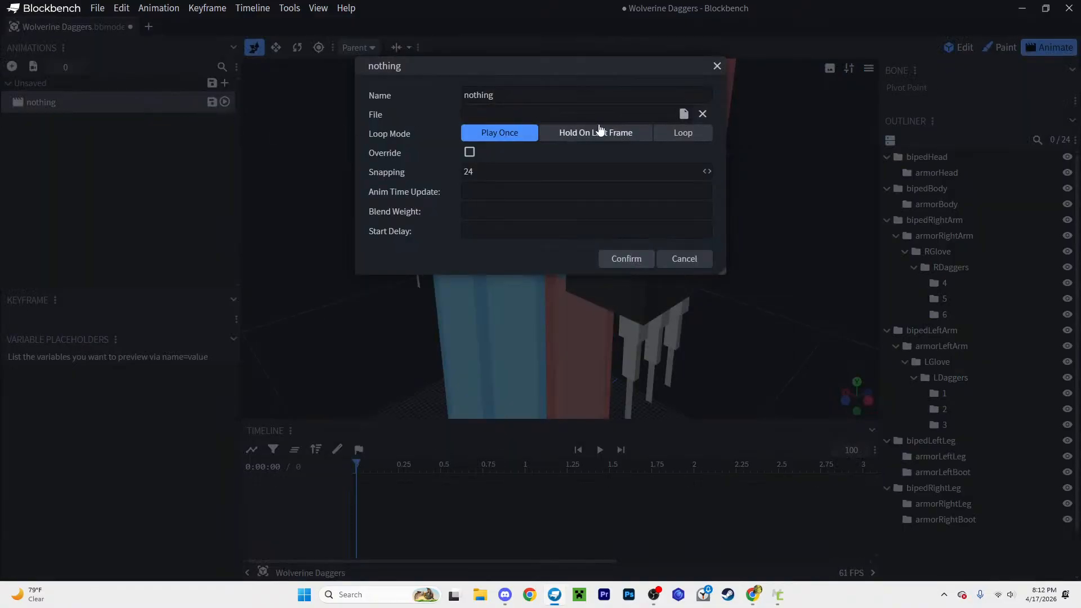
pyautogui.click(683, 132)
pyautogui.click(634, 277)
pyautogui.moveTo(633, 265); pyautogui.dragTo(588, 208)
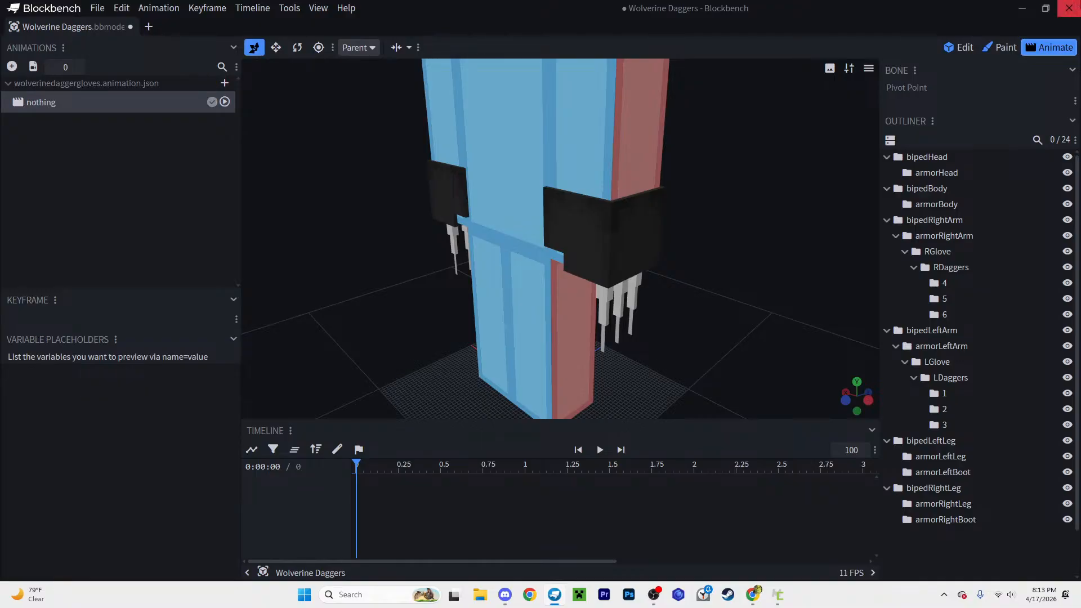
# Step: Close Blockbench and import the Wolverine Daggers GeckoLib model into the MCreator workspace
pyautogui.click(1069, 8)
pyautogui.click(520, 159)
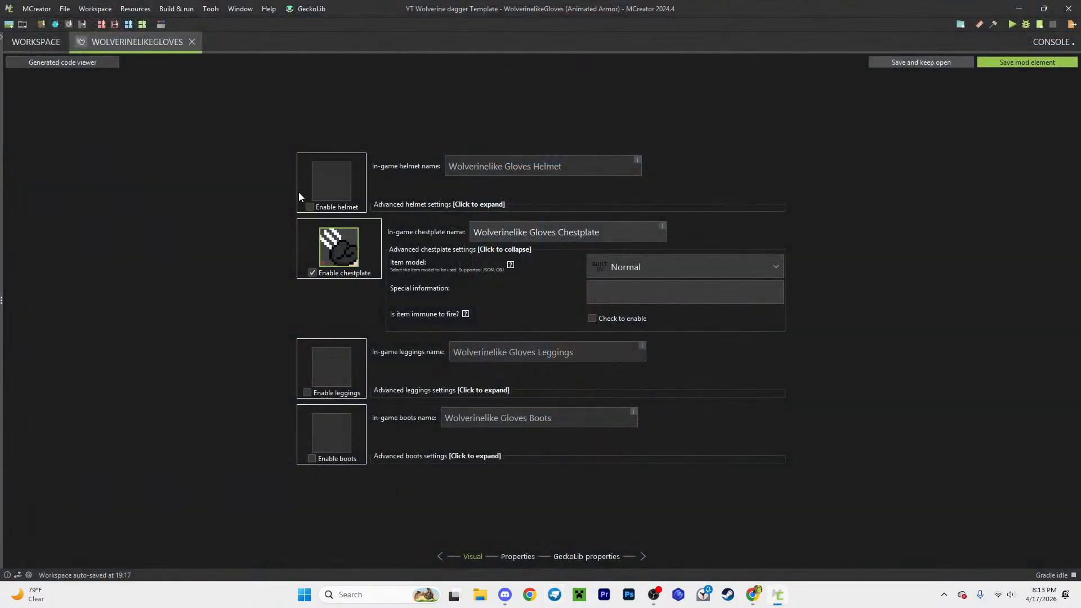
pyautogui.click(311, 9)
pyautogui.click(319, 27)
pyautogui.click(629, 276)
pyautogui.click(641, 295)
pyautogui.click(652, 297)
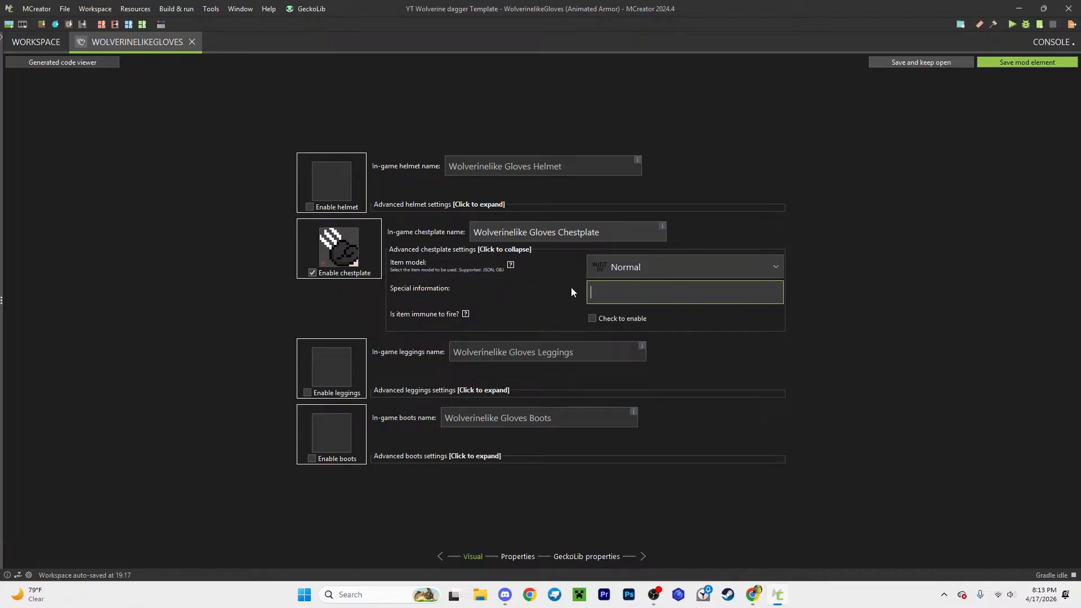
# Step: Check the item model options available for the chestplate and collapse its advanced settings
pyautogui.click(640, 272)
pyautogui.click(263, 161)
pyautogui.click(36, 42)
pyautogui.click(112, 45)
pyautogui.click(632, 269)
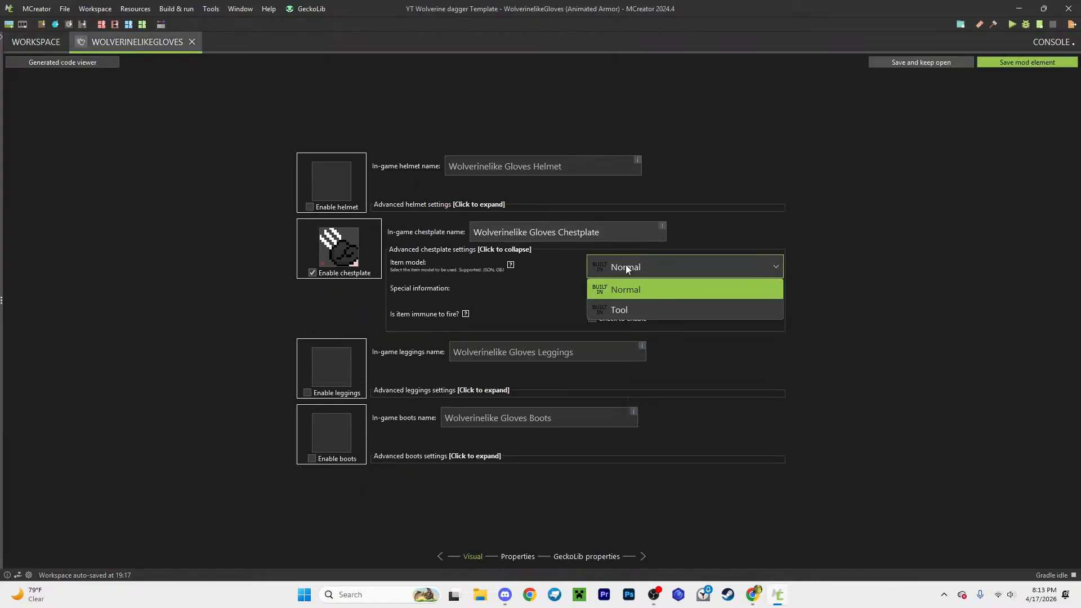
pyautogui.click(514, 262)
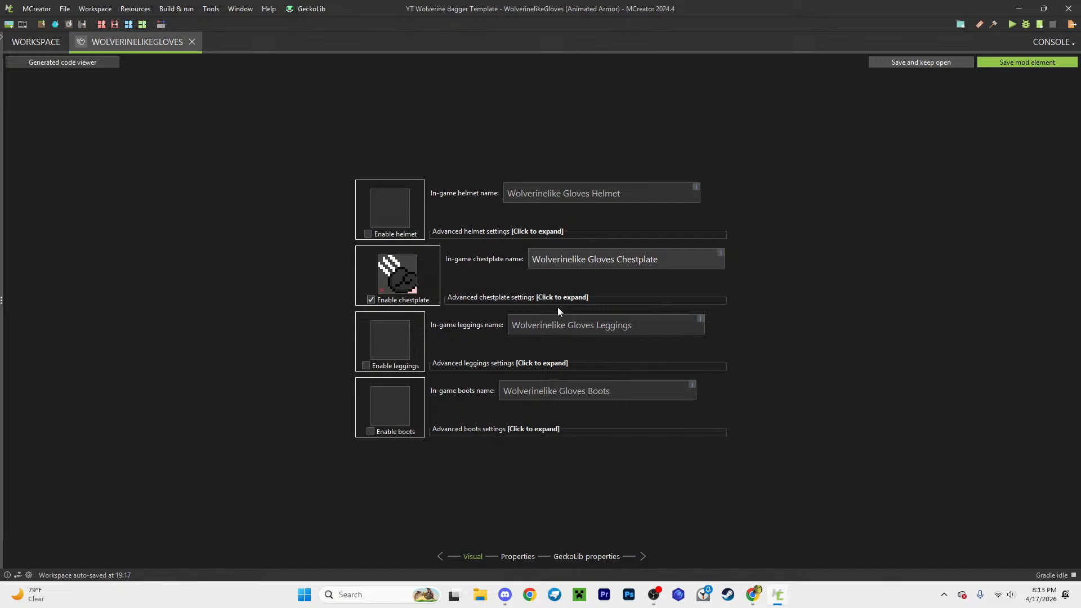
# Step: Set the armor's GeckoLib model to wolverine_daggers.geo.json and check the available armor textures
pyautogui.click(565, 557)
pyautogui.click(554, 168)
pyautogui.click(595, 211)
pyautogui.click(573, 190)
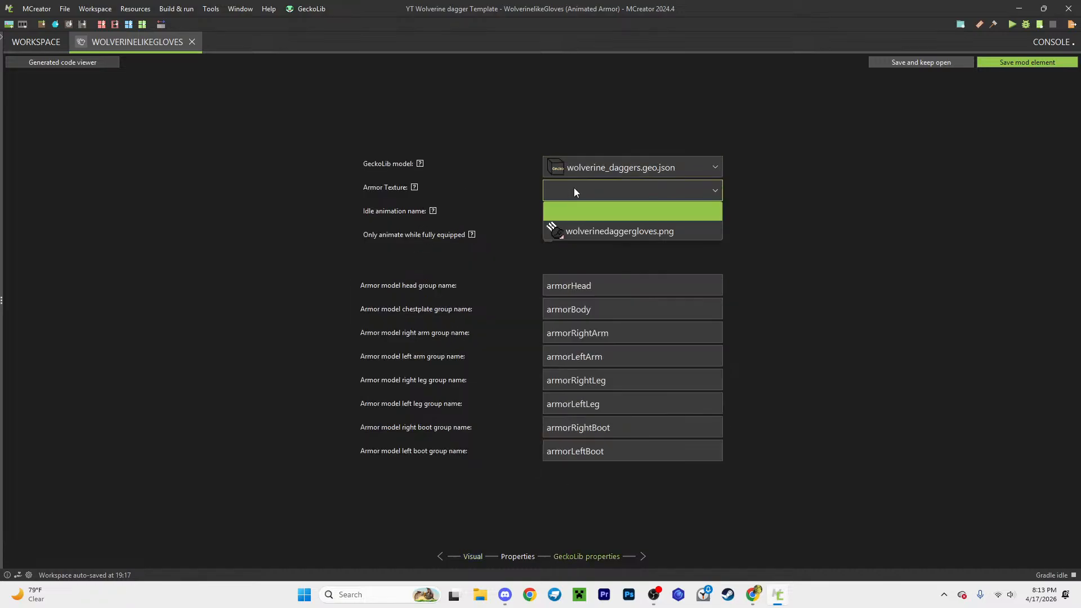
pyautogui.click(603, 197)
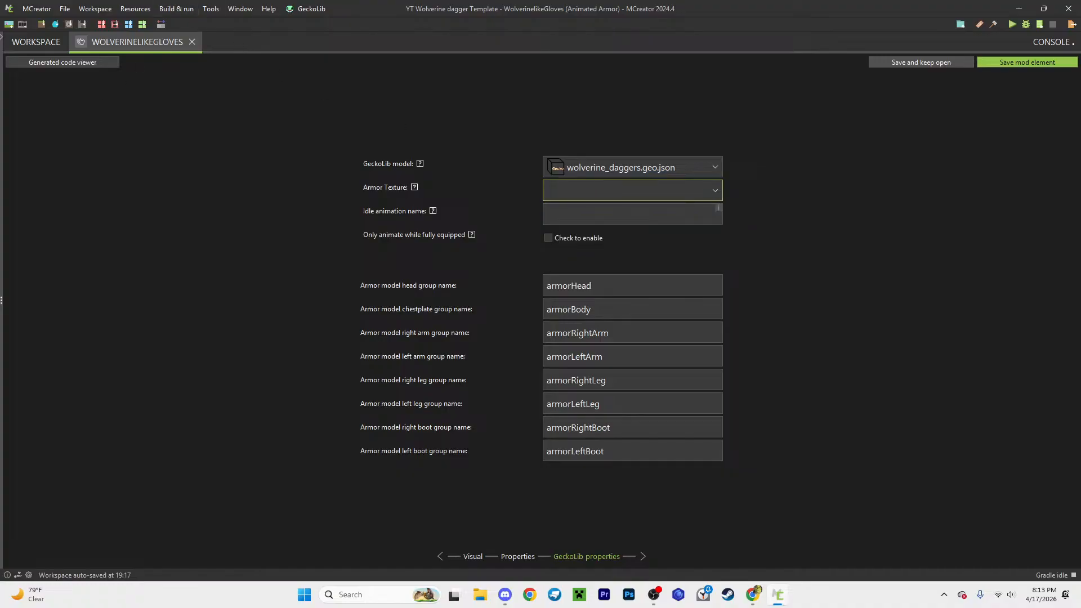
pyautogui.click(305, 9)
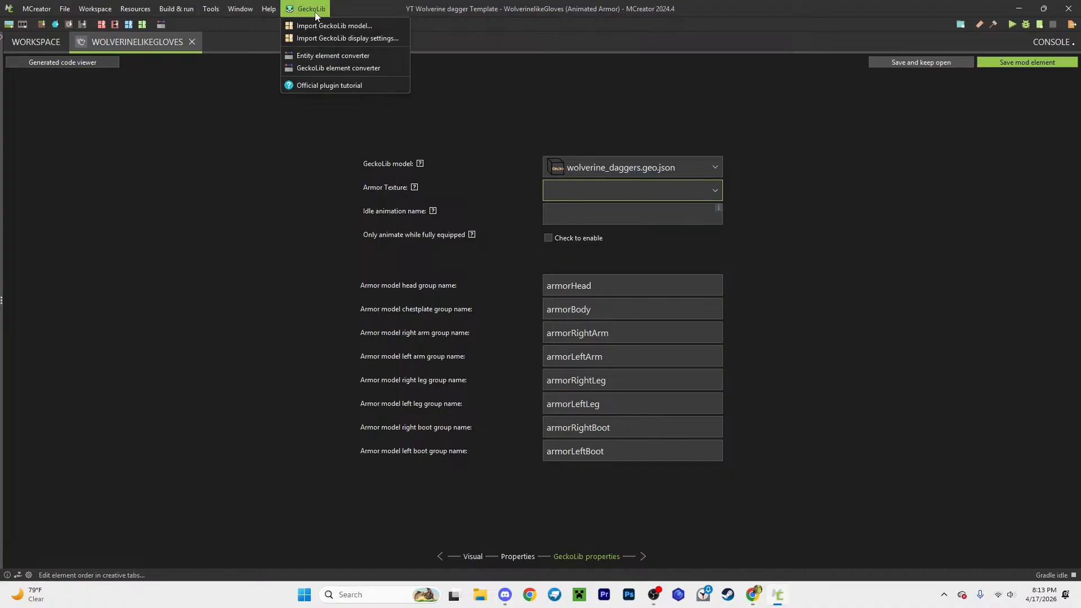
pyautogui.click(251, 161)
pyautogui.click(35, 42)
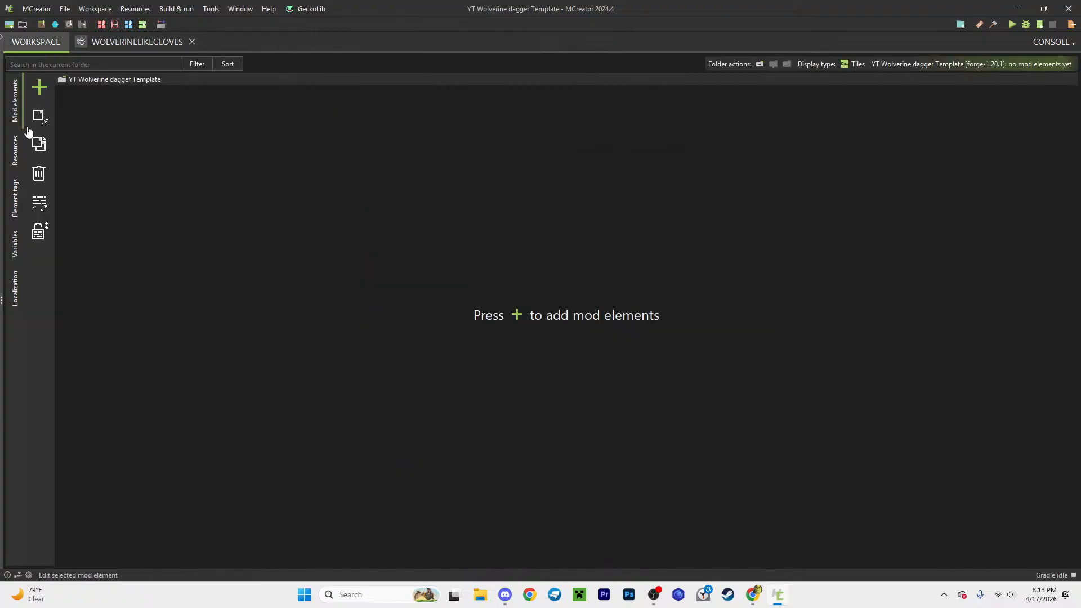
pyautogui.click(16, 150)
pyautogui.click(145, 100)
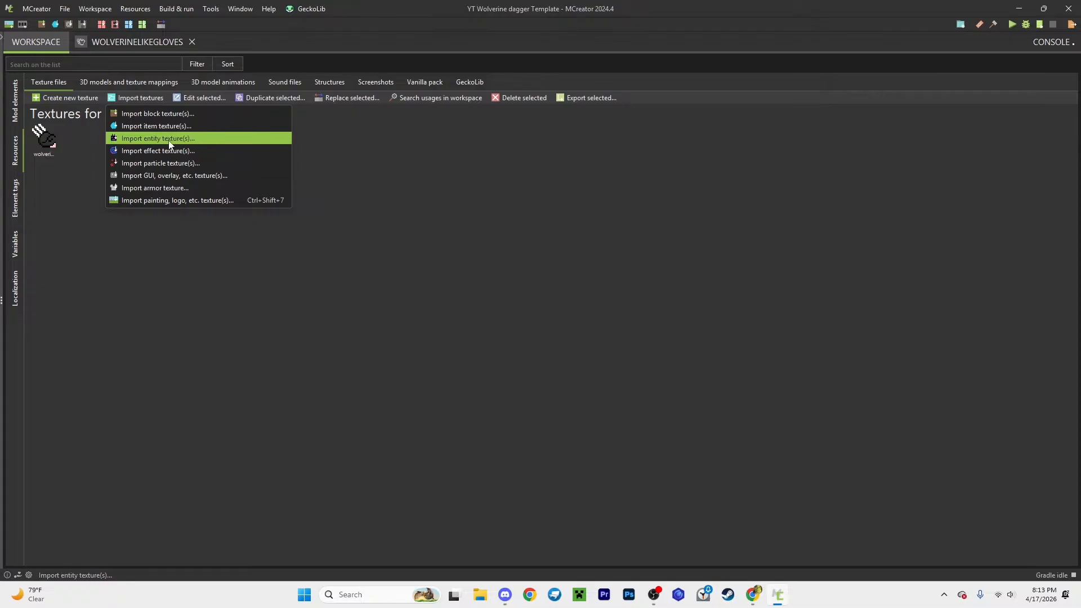
pyautogui.click(174, 188)
pyautogui.click(629, 321)
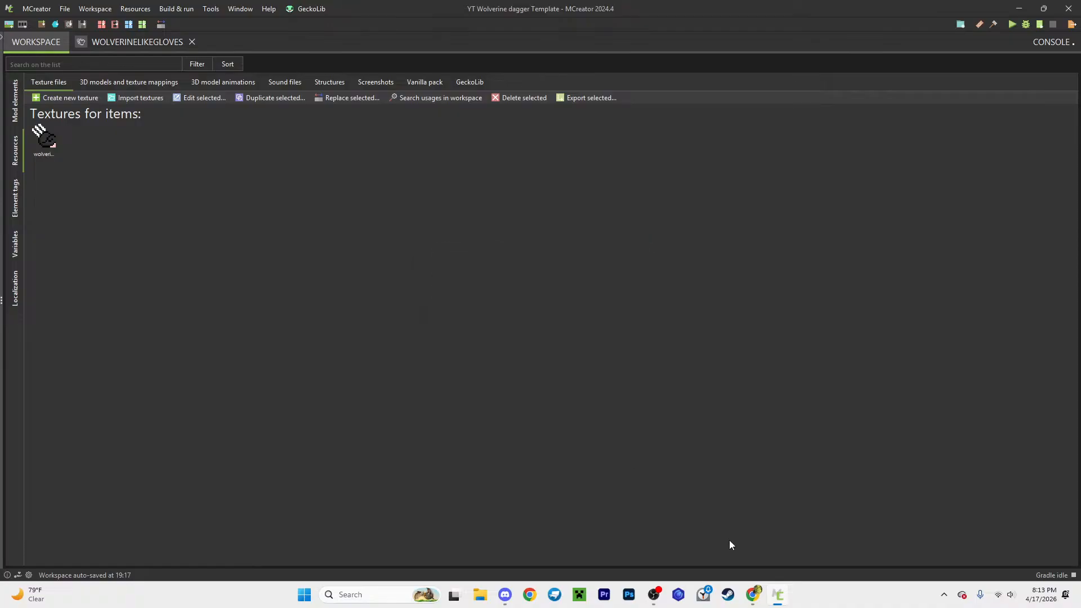
# Step: Import the Wolverine Daggers model texture as an entity texture and look for it among the armor texture options
pyautogui.click(119, 98)
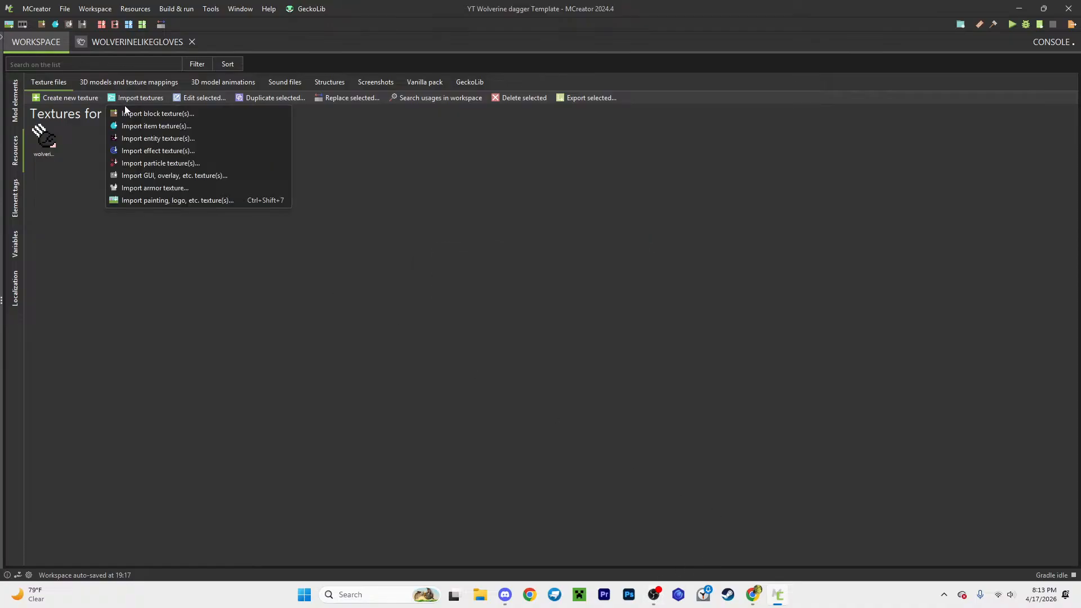
pyautogui.click(156, 143)
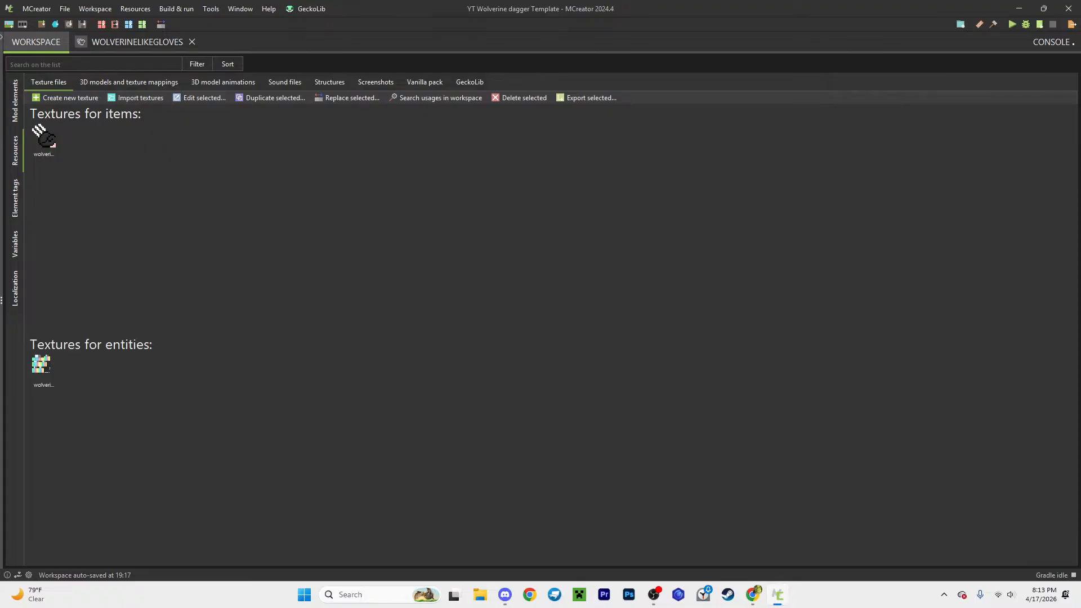
pyautogui.click(15, 105)
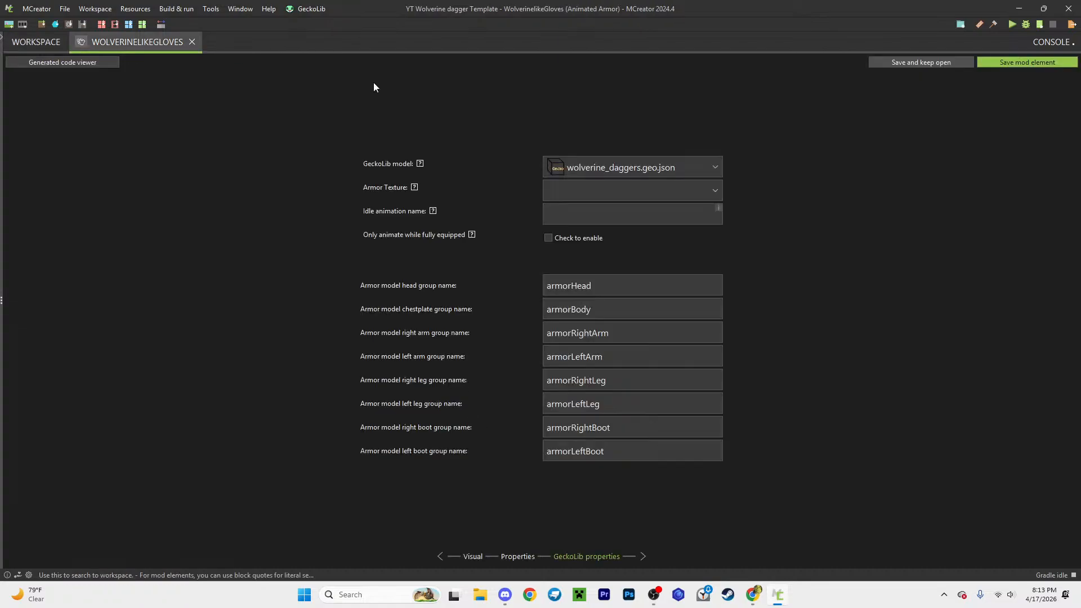
pyautogui.click(633, 192)
pyautogui.click(596, 204)
# Step: Delete the Wolverine Daggers model texture from the entity textures in the workspace resources
pyautogui.click(21, 49)
pyautogui.click(15, 149)
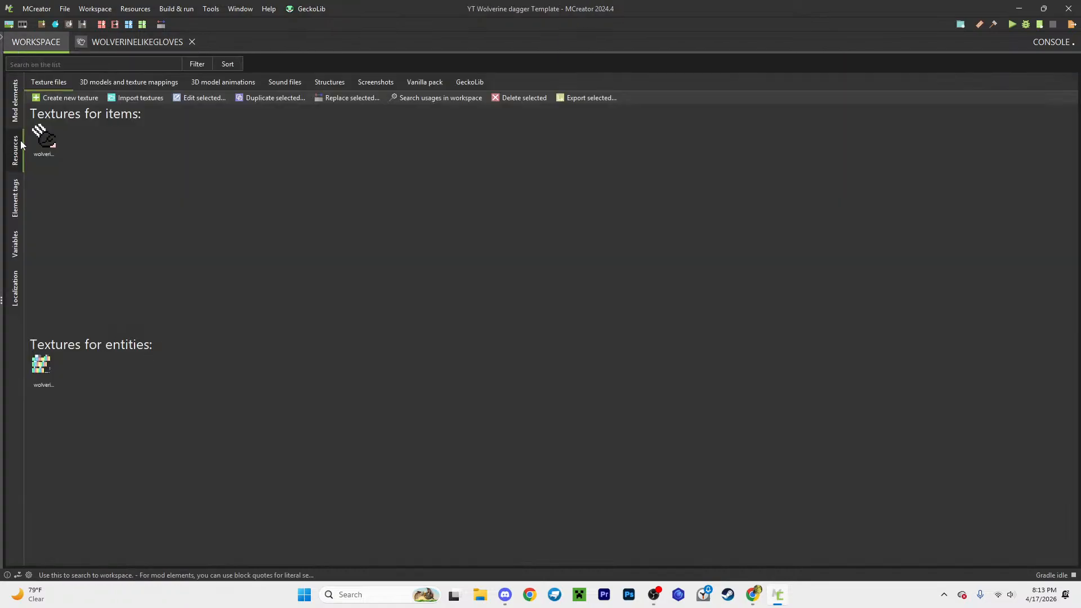
pyautogui.click(45, 369)
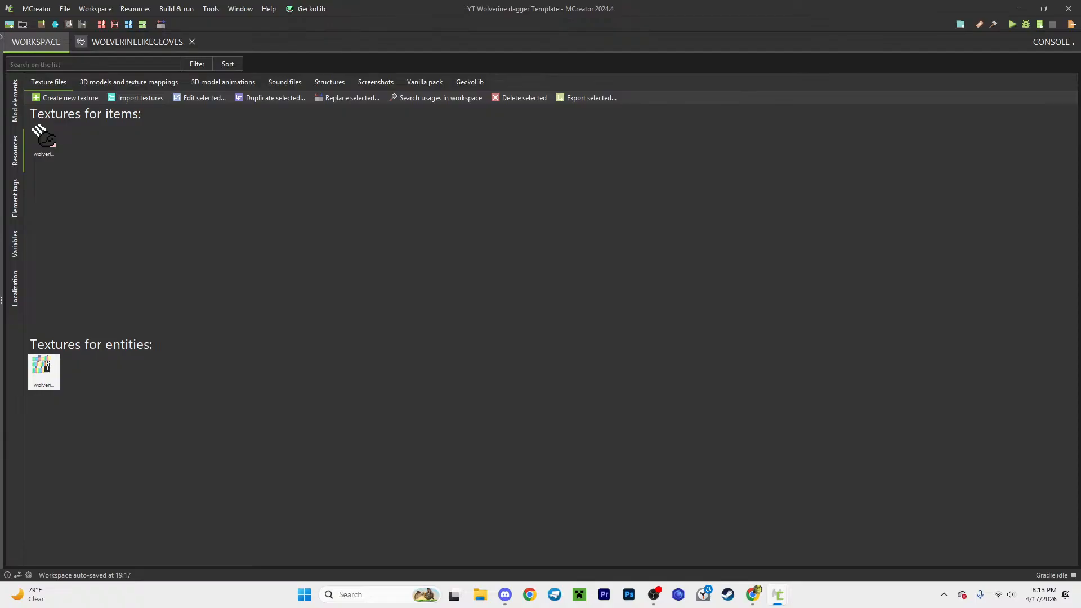
pyautogui.click(518, 98)
pyautogui.click(654, 316)
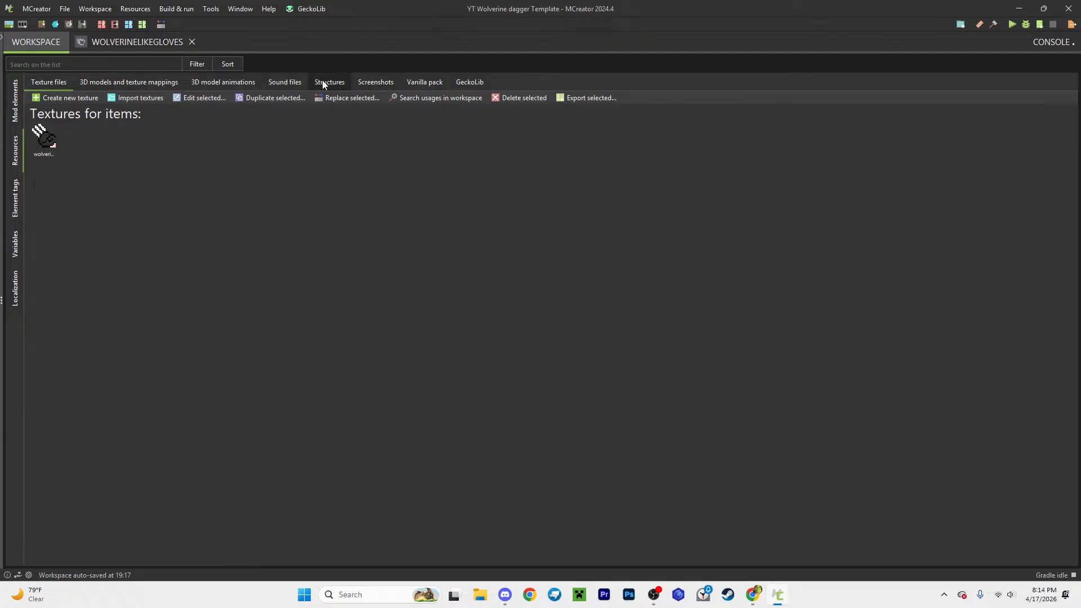
# Step: Import the Wolverine Daggers model texture, wolverinedaggerstexture.png, into the workspace as an item texture
pyautogui.click(70, 98)
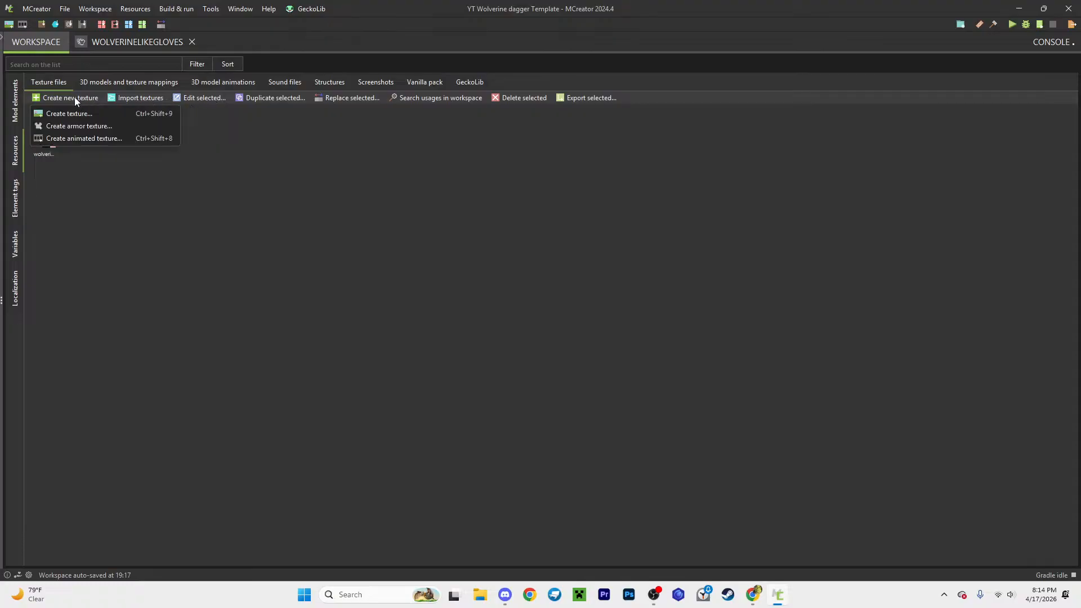
pyautogui.click(127, 97)
pyautogui.click(138, 97)
pyautogui.click(157, 120)
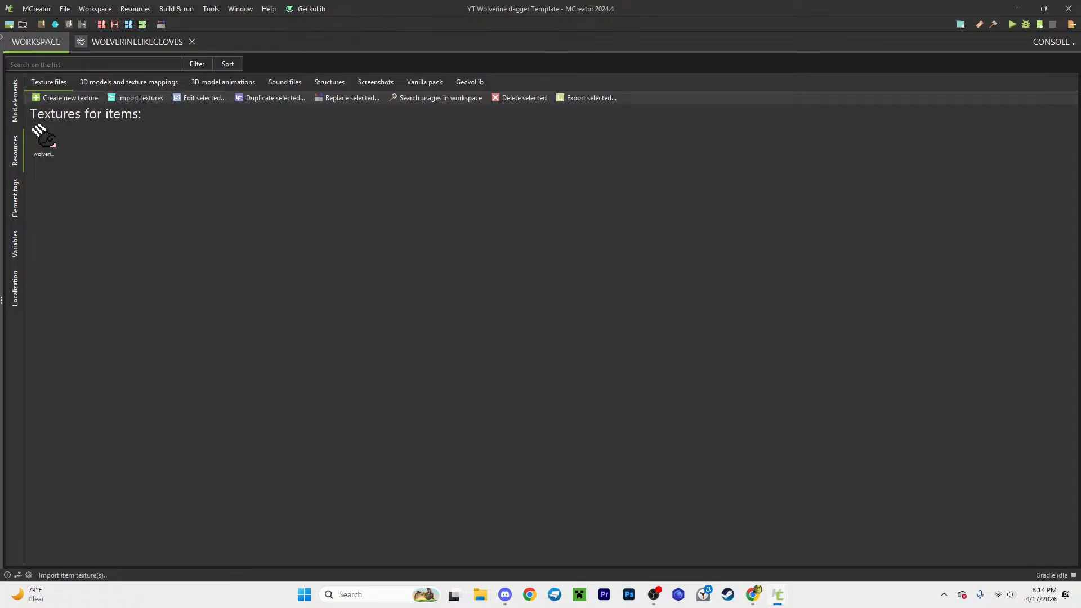
# Step: Set the glove armor's texture to wolverinedaggerstexture.png and its idle animation name to "nothing", and save the mod element
pyautogui.click(15, 102)
pyautogui.click(151, 42)
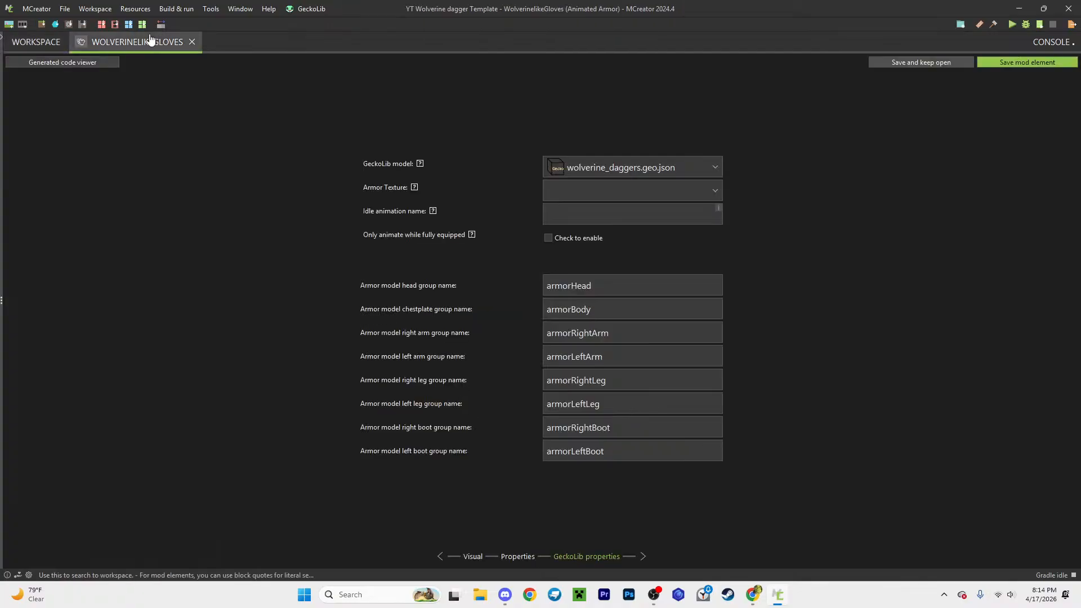
pyautogui.click(580, 191)
pyautogui.click(602, 250)
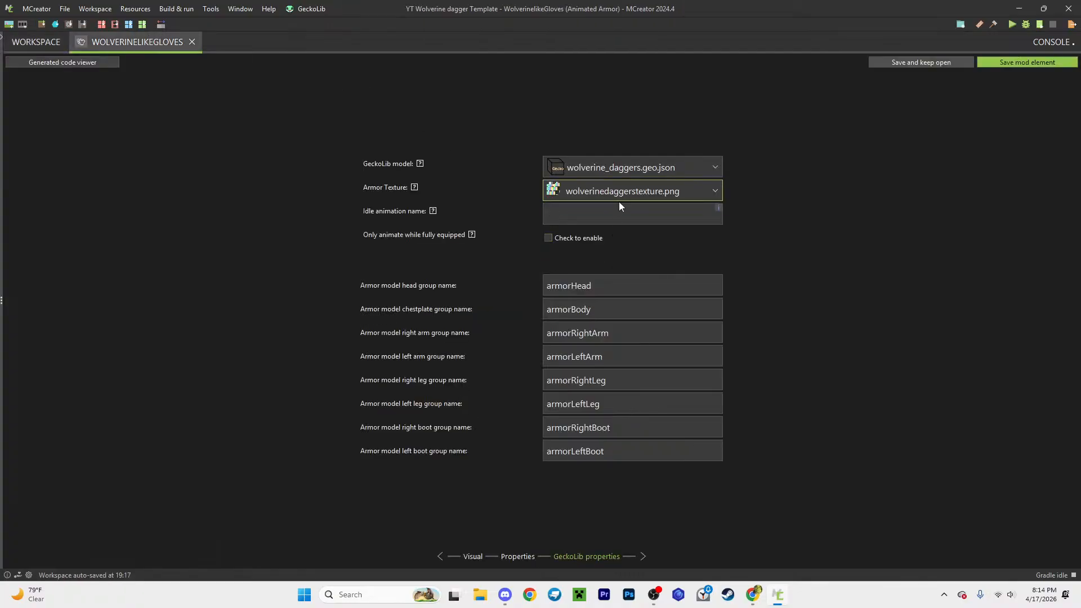
pyautogui.click(607, 217)
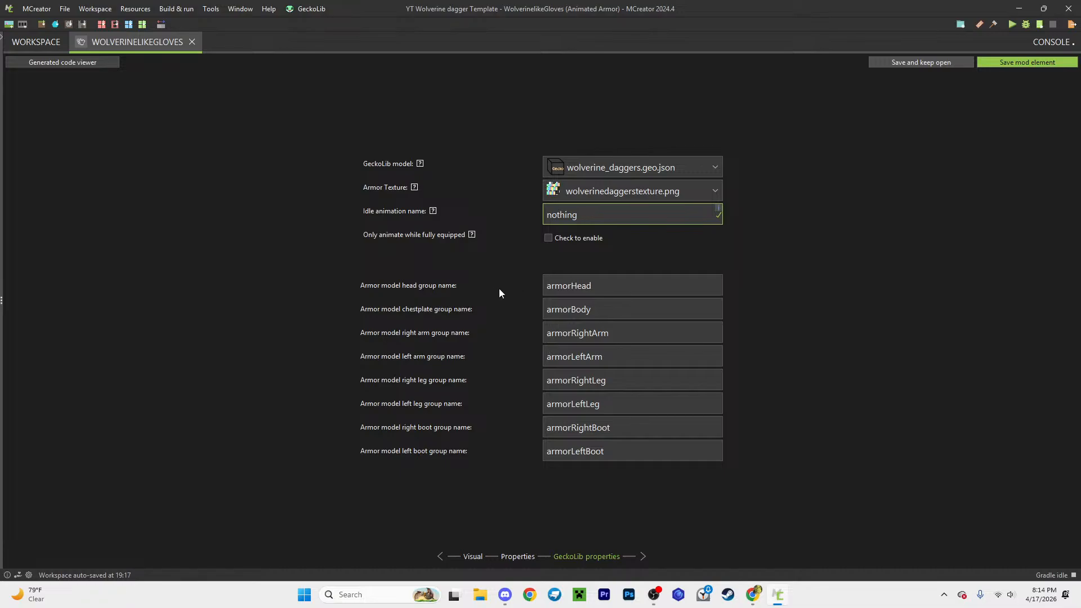
pyautogui.click(984, 65)
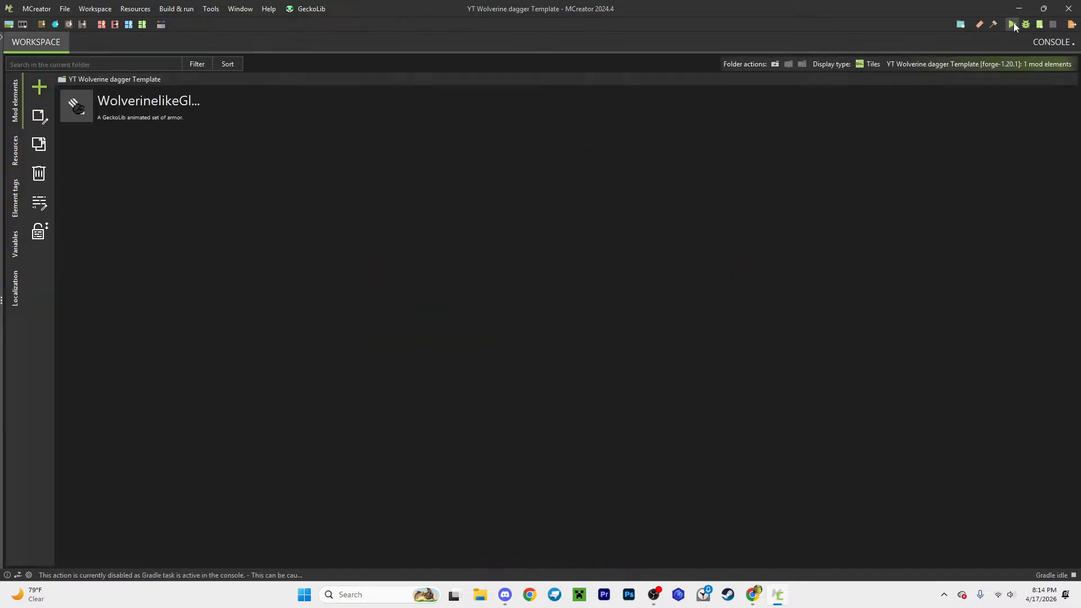
# Step: Run the Minecraft test client, maximize its window and start setting up a new singleplayer world
pyautogui.click(1011, 24)
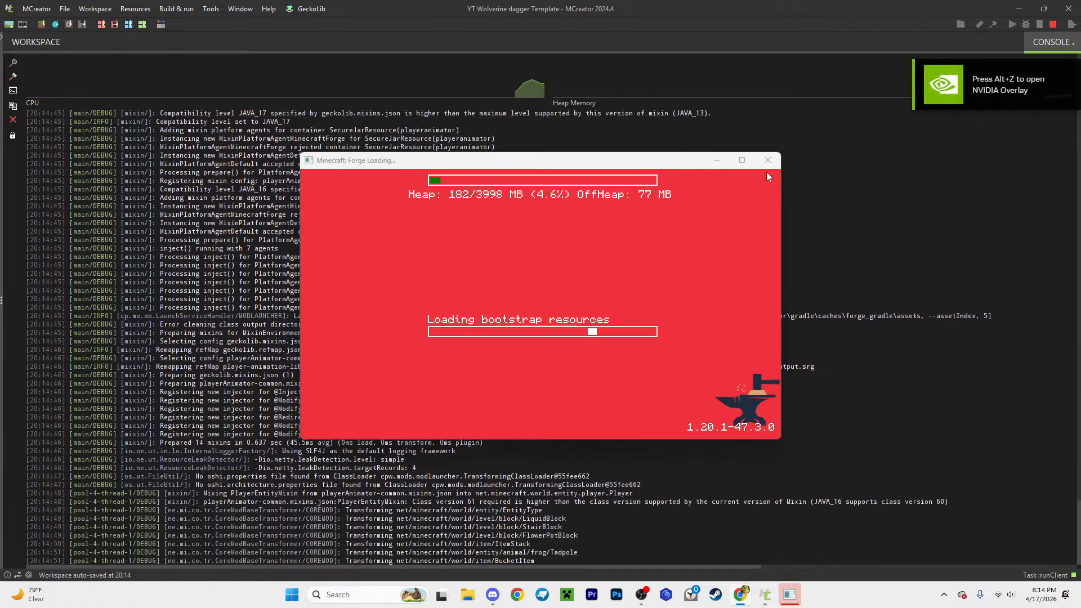
pyautogui.click(742, 161)
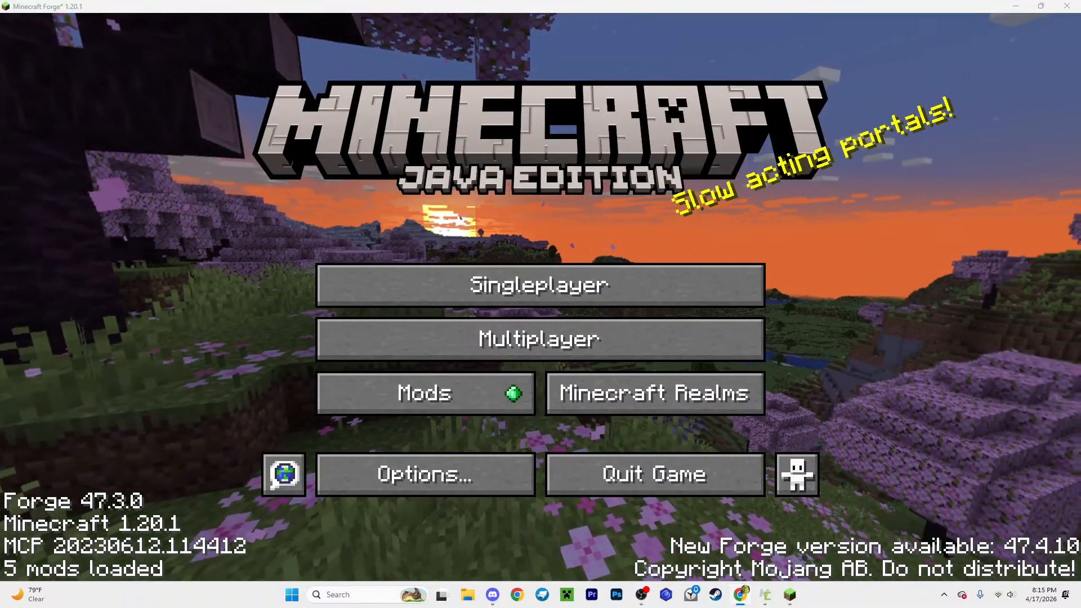
pyautogui.click(392, 275)
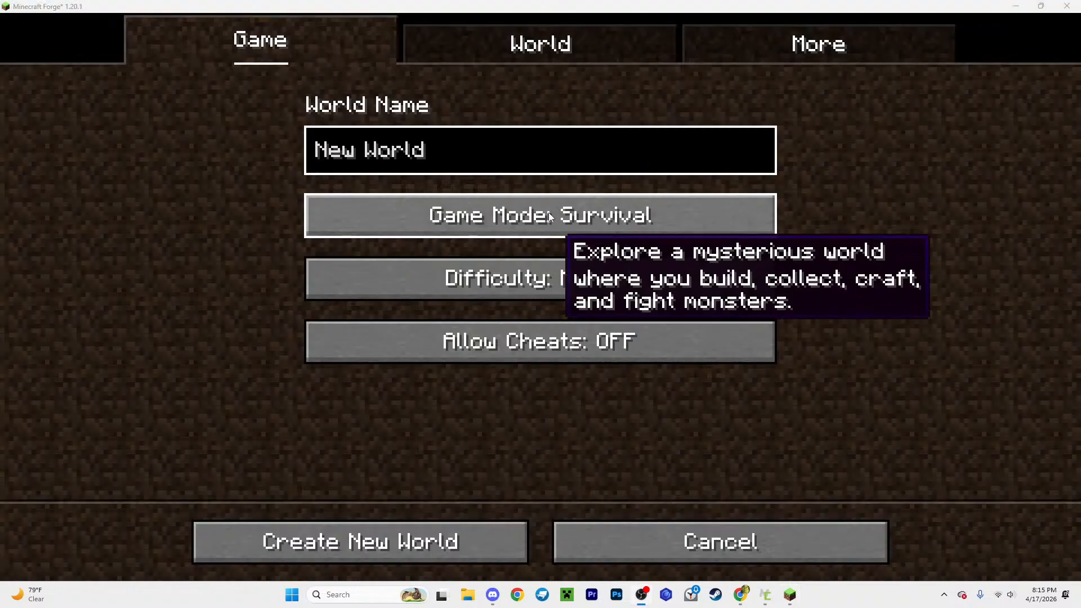
# Step: Create a new singleplayer world in Creative mode with the Superflat world type
pyautogui.click(549, 214)
pyautogui.click(549, 214)
pyautogui.click(470, 60)
pyautogui.click(453, 119)
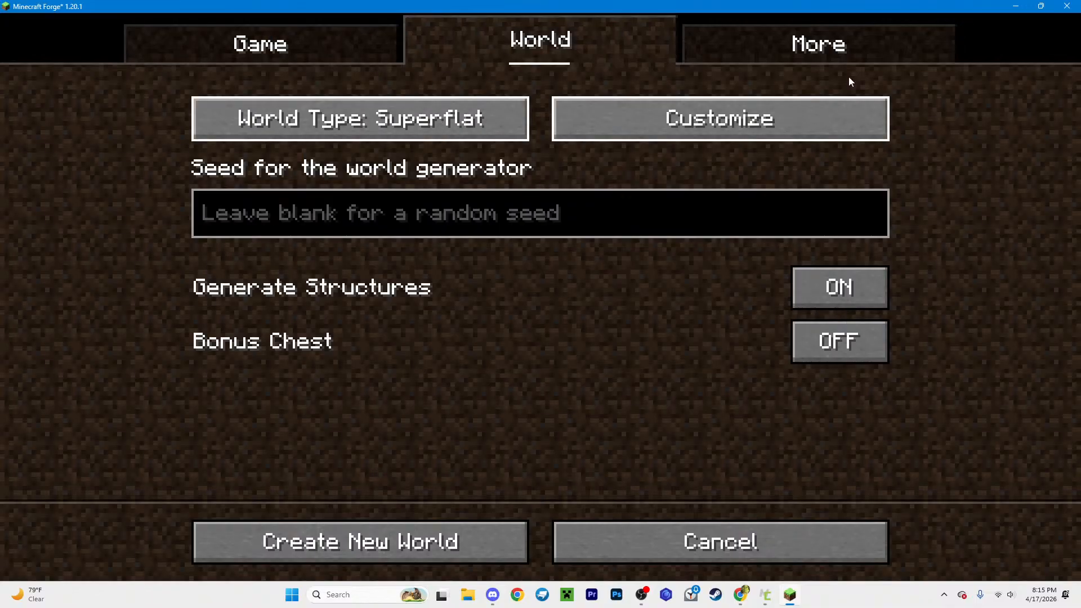
pyautogui.click(818, 44)
pyautogui.click(350, 49)
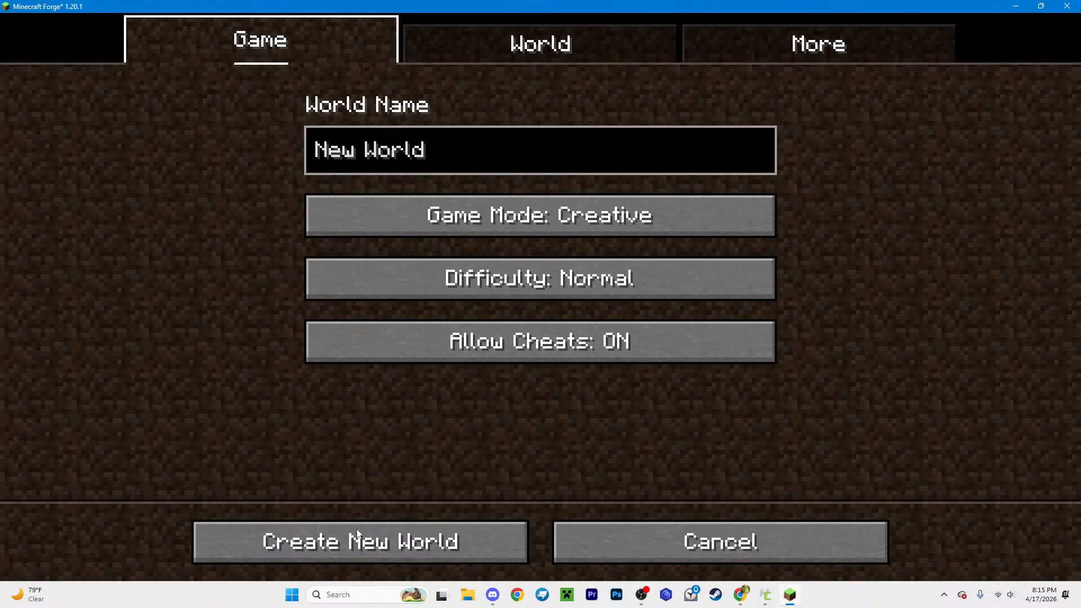
pyautogui.click(355, 529)
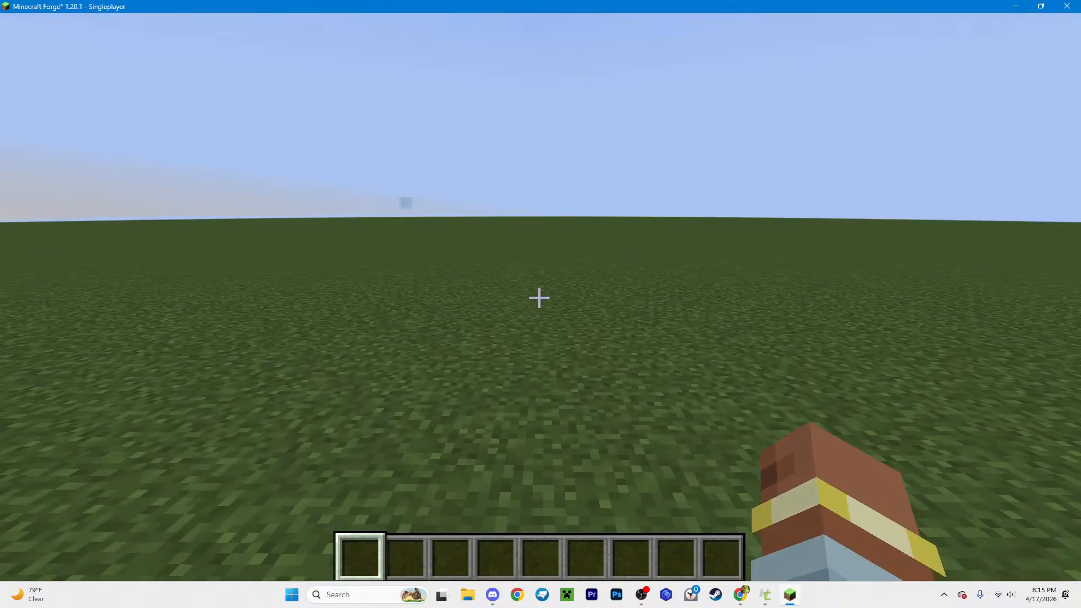
# Step: Look through the end of the full creative item list for the Wolverinelike Gloves Chestplate
pyautogui.press('e')
pyautogui.click(733, 54)
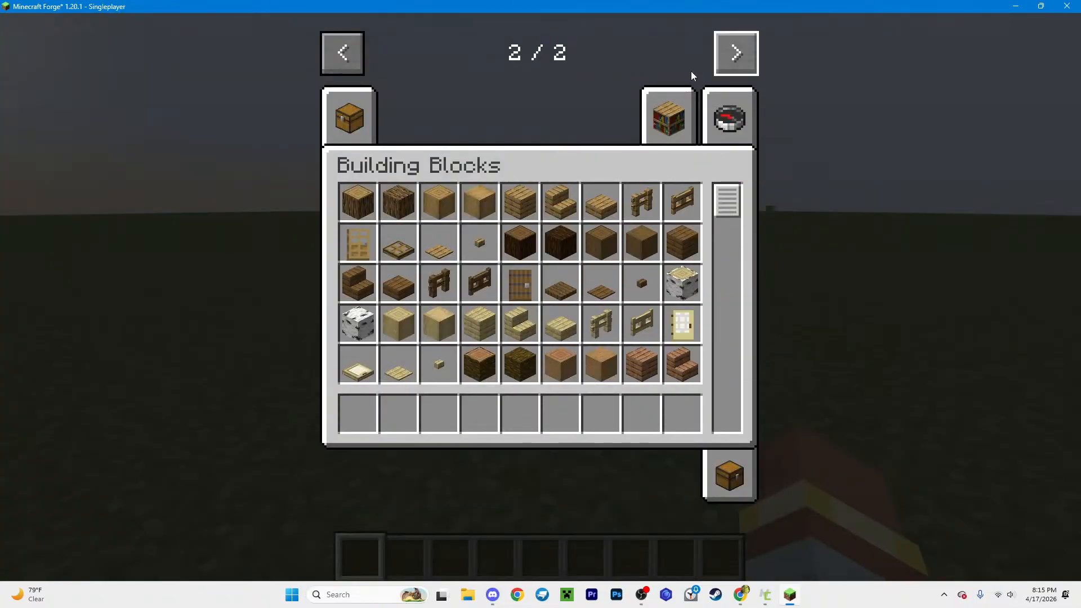
pyautogui.click(730, 119)
pyautogui.scroll(-10, 743, 323)
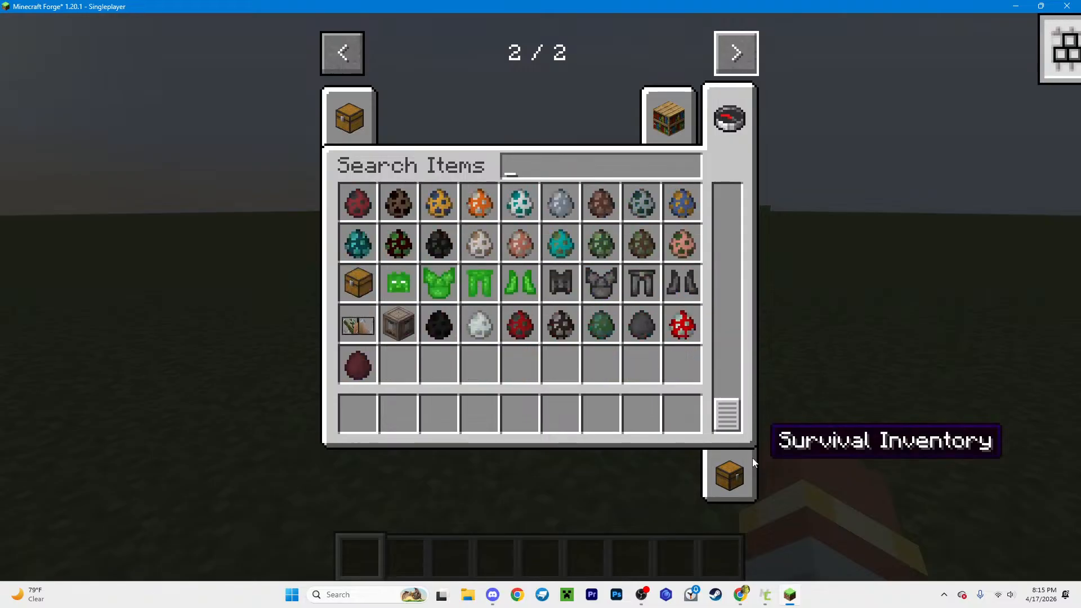
pyautogui.click(752, 458)
pyautogui.click(730, 118)
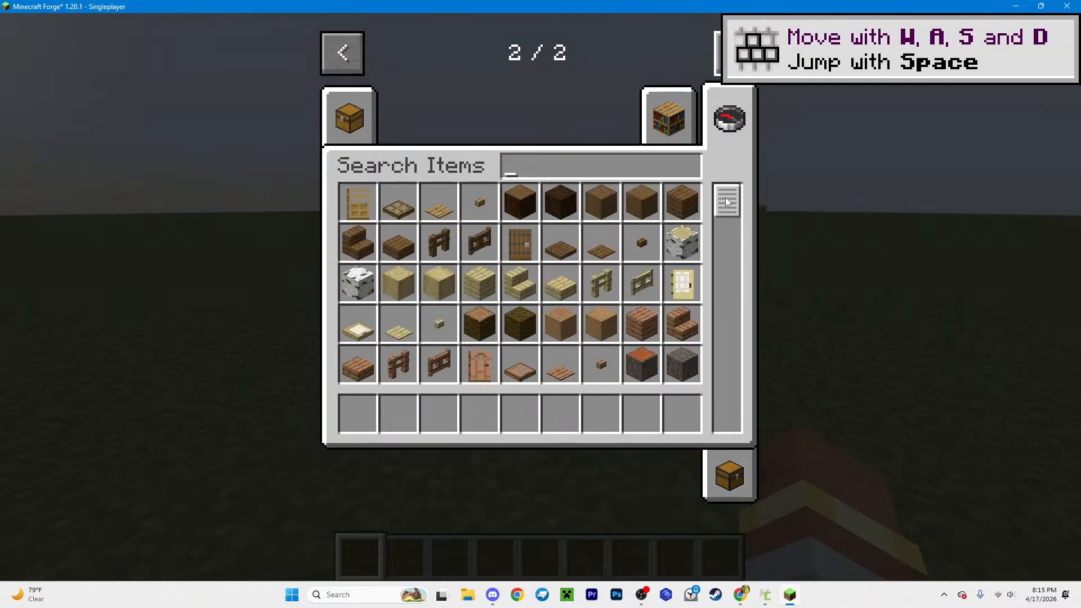
pyautogui.moveTo(727, 202); pyautogui.dragTo(849, 474)
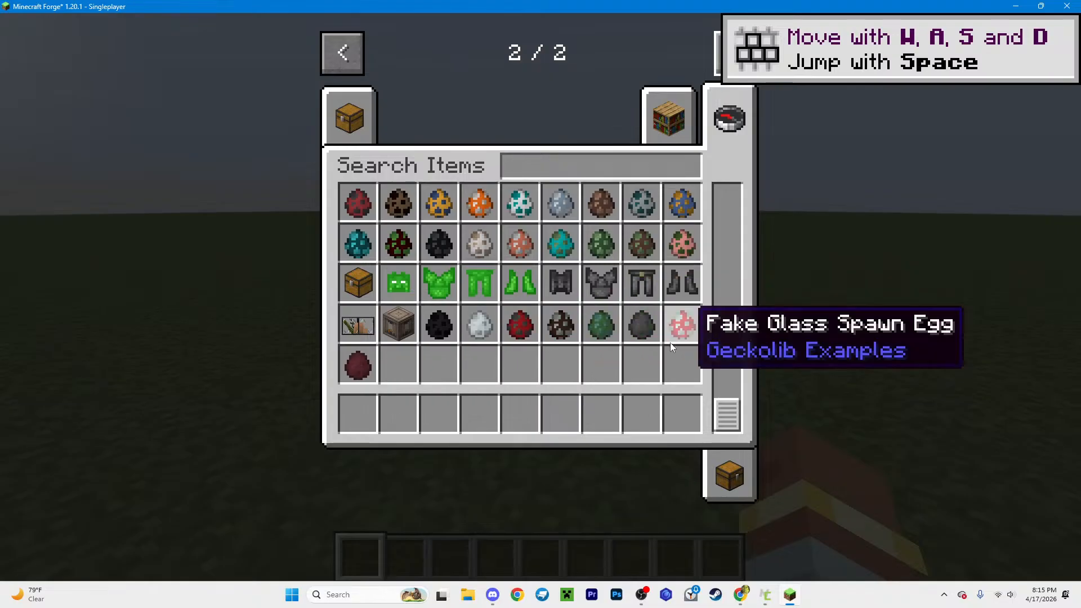
pyautogui.write('e')
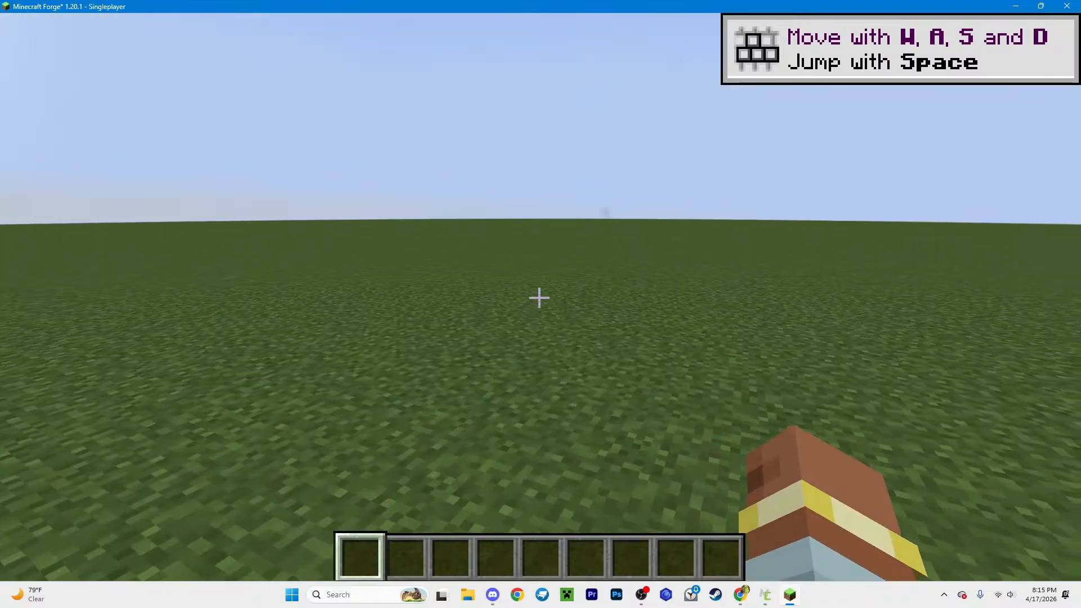
# Step: Give yourself the Wolverinelike Gloves Chestplate with a /give @s command
pyautogui.write('/')
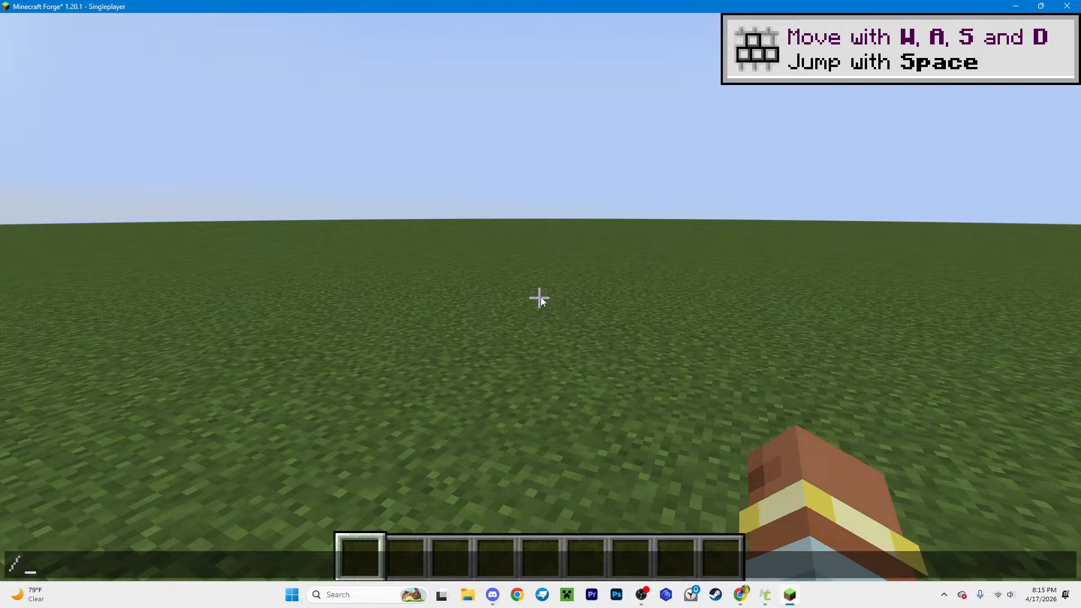
pyautogui.write('give @s')
pyautogui.press('Up')
pyautogui.press('Tab')
pyautogui.press('Return')
# Step: Switch to the front-facing third-person view and equip the Wolverinelike Gloves Chestplate in the armor slot
pyautogui.press('F5')
pyautogui.press('F5')
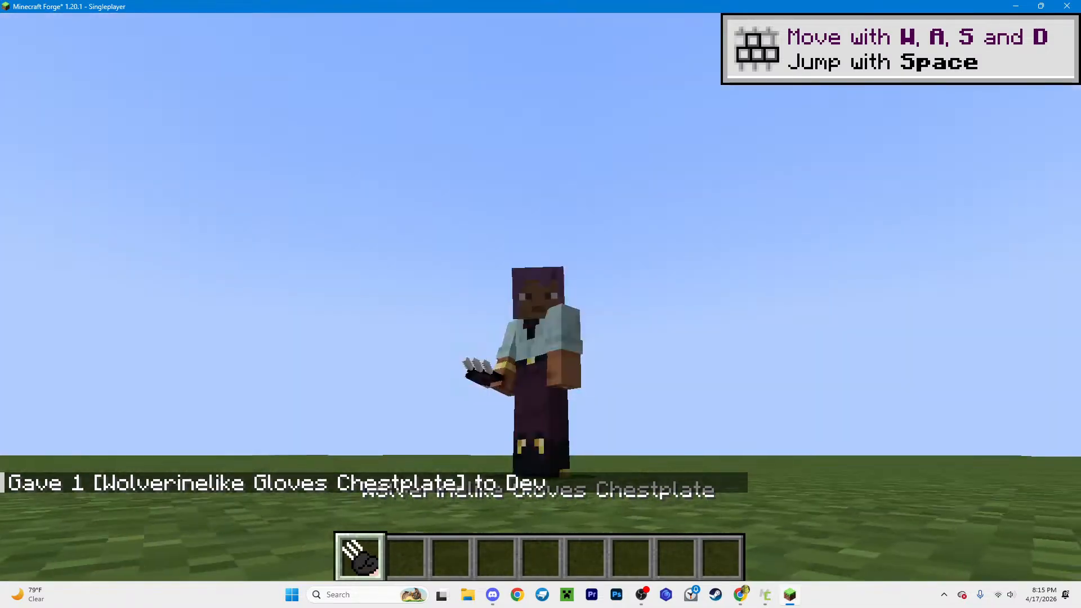
pyautogui.press('e')
pyautogui.click(712, 455)
pyautogui.keyDown('shift'); pyautogui.click(357, 400); pyautogui.keyUp('shift')
pyautogui.press('e')
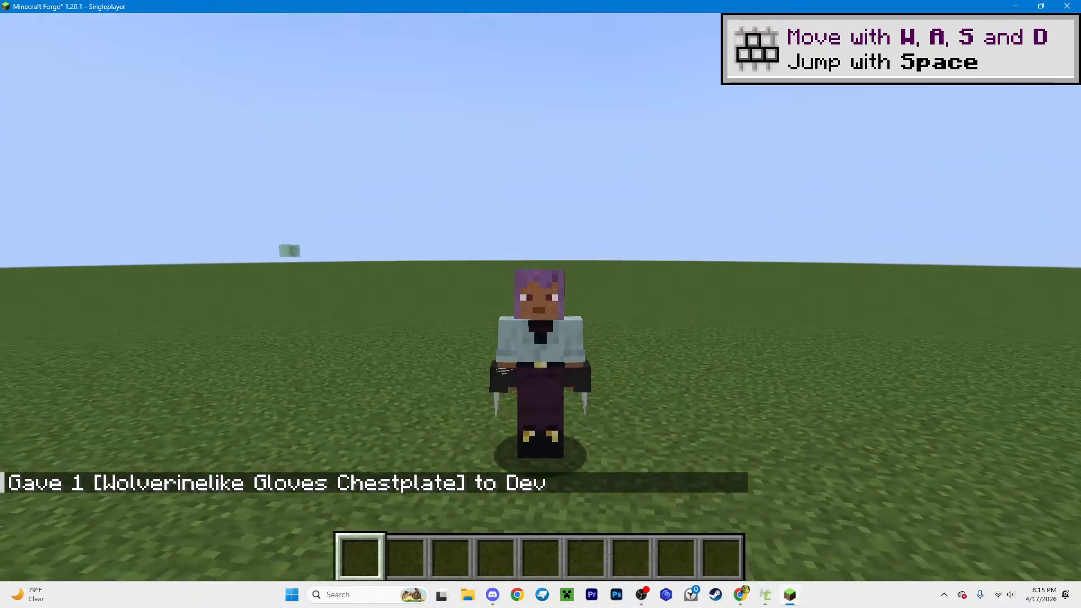
# Step: Walk and jump around the world to examine the gloves on the player's arms, and return to first-person view
pyautogui.press('w')
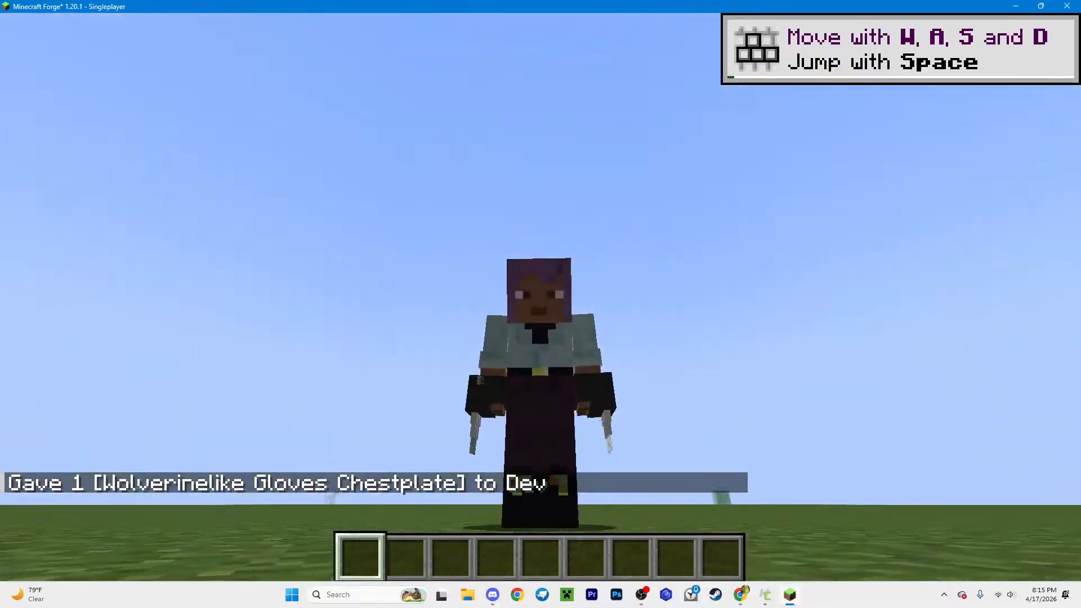
pyautogui.press('w')
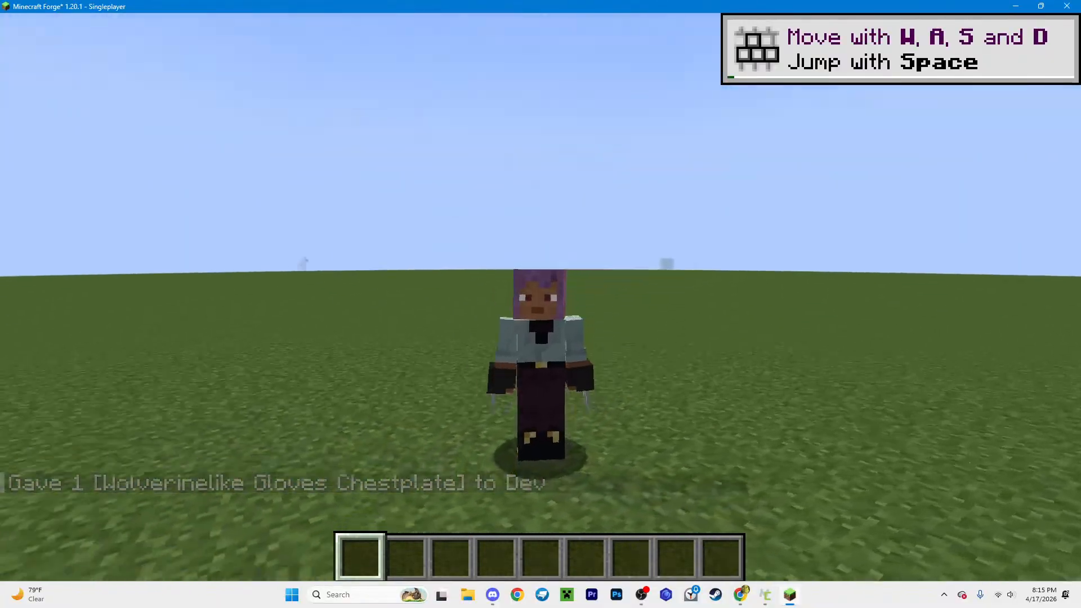
pyautogui.press('space')
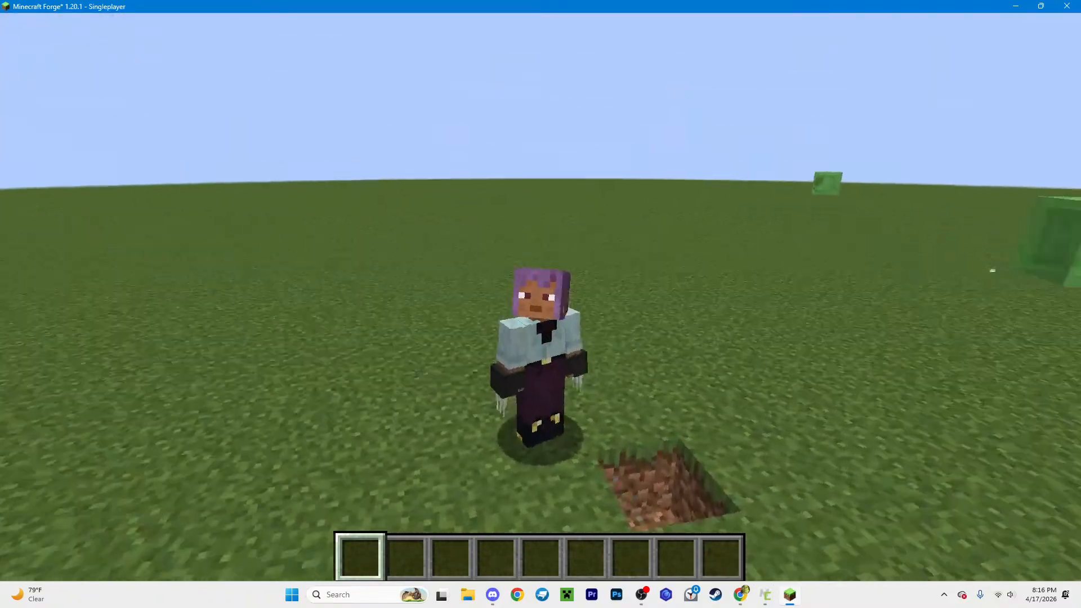
pyautogui.press('w')
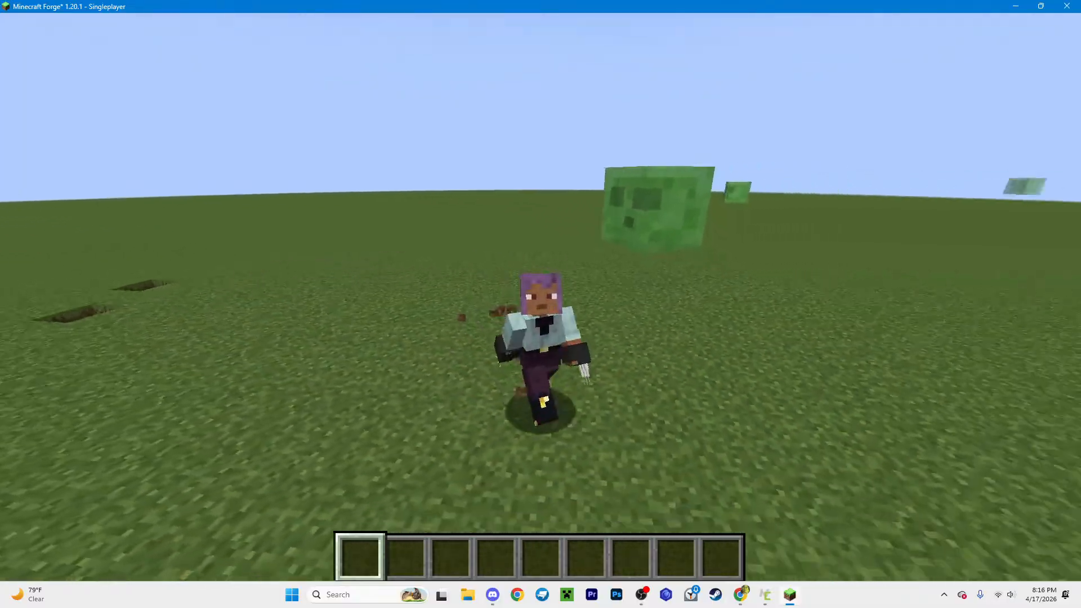
pyautogui.press('F5')
# Step: Check the equipped gloves in the inventory and close the Minecraft test client
pyautogui.press('e')
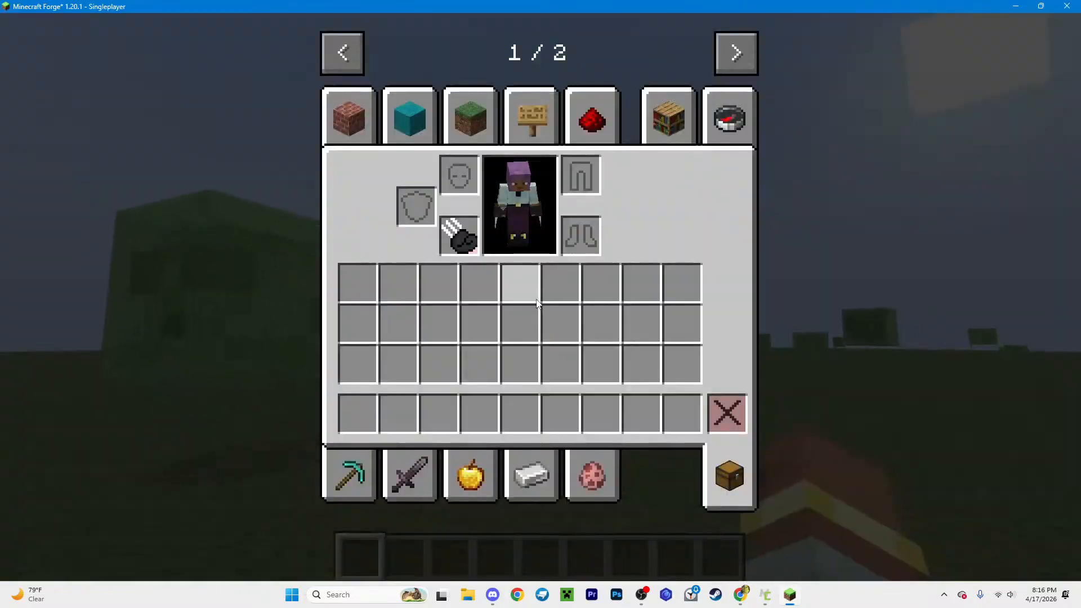
pyautogui.press('Escape')
pyautogui.press('Escape')
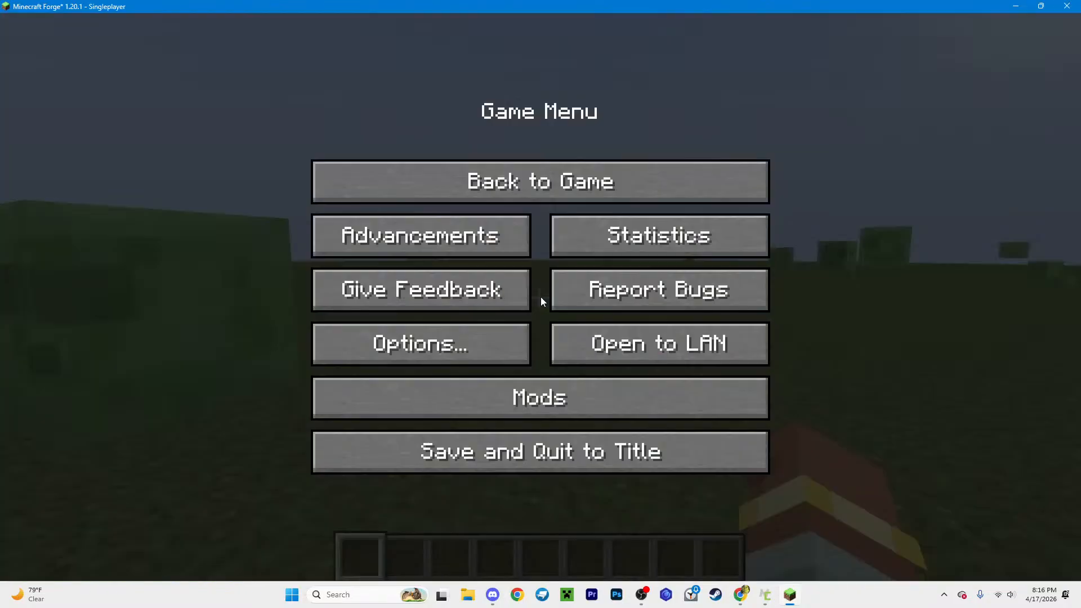
pyautogui.click(1066, 6)
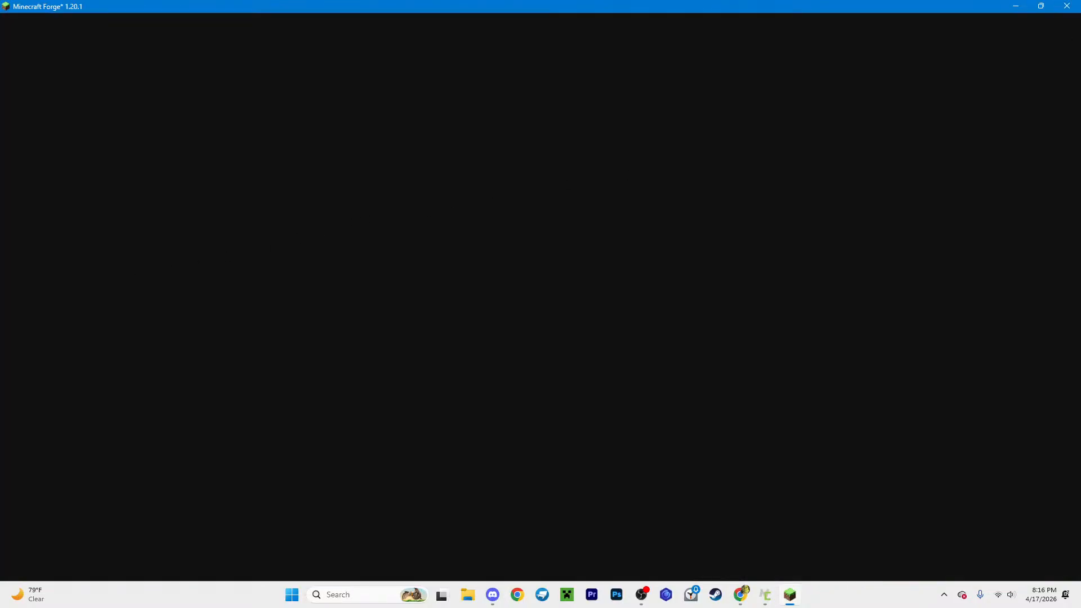